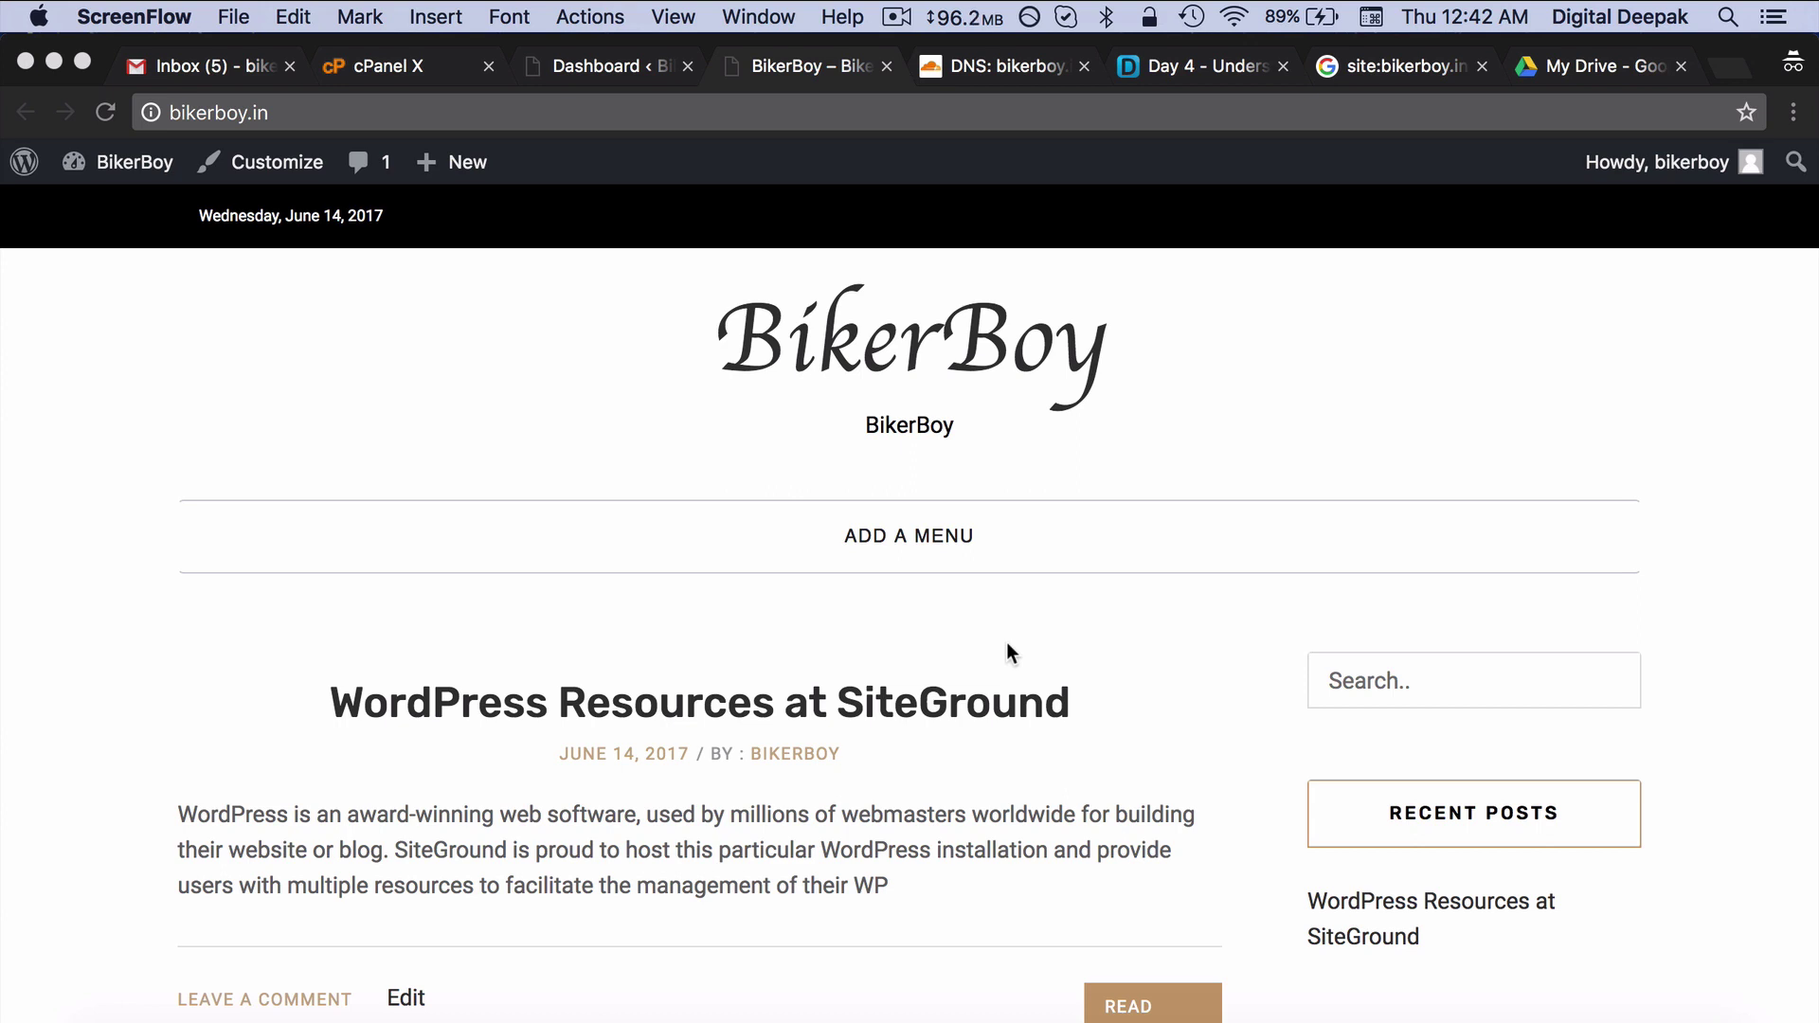
# Check the setup task list in Gmail, and open the permalink settings of the BikerBoy site.
pyautogui.click(208, 68)
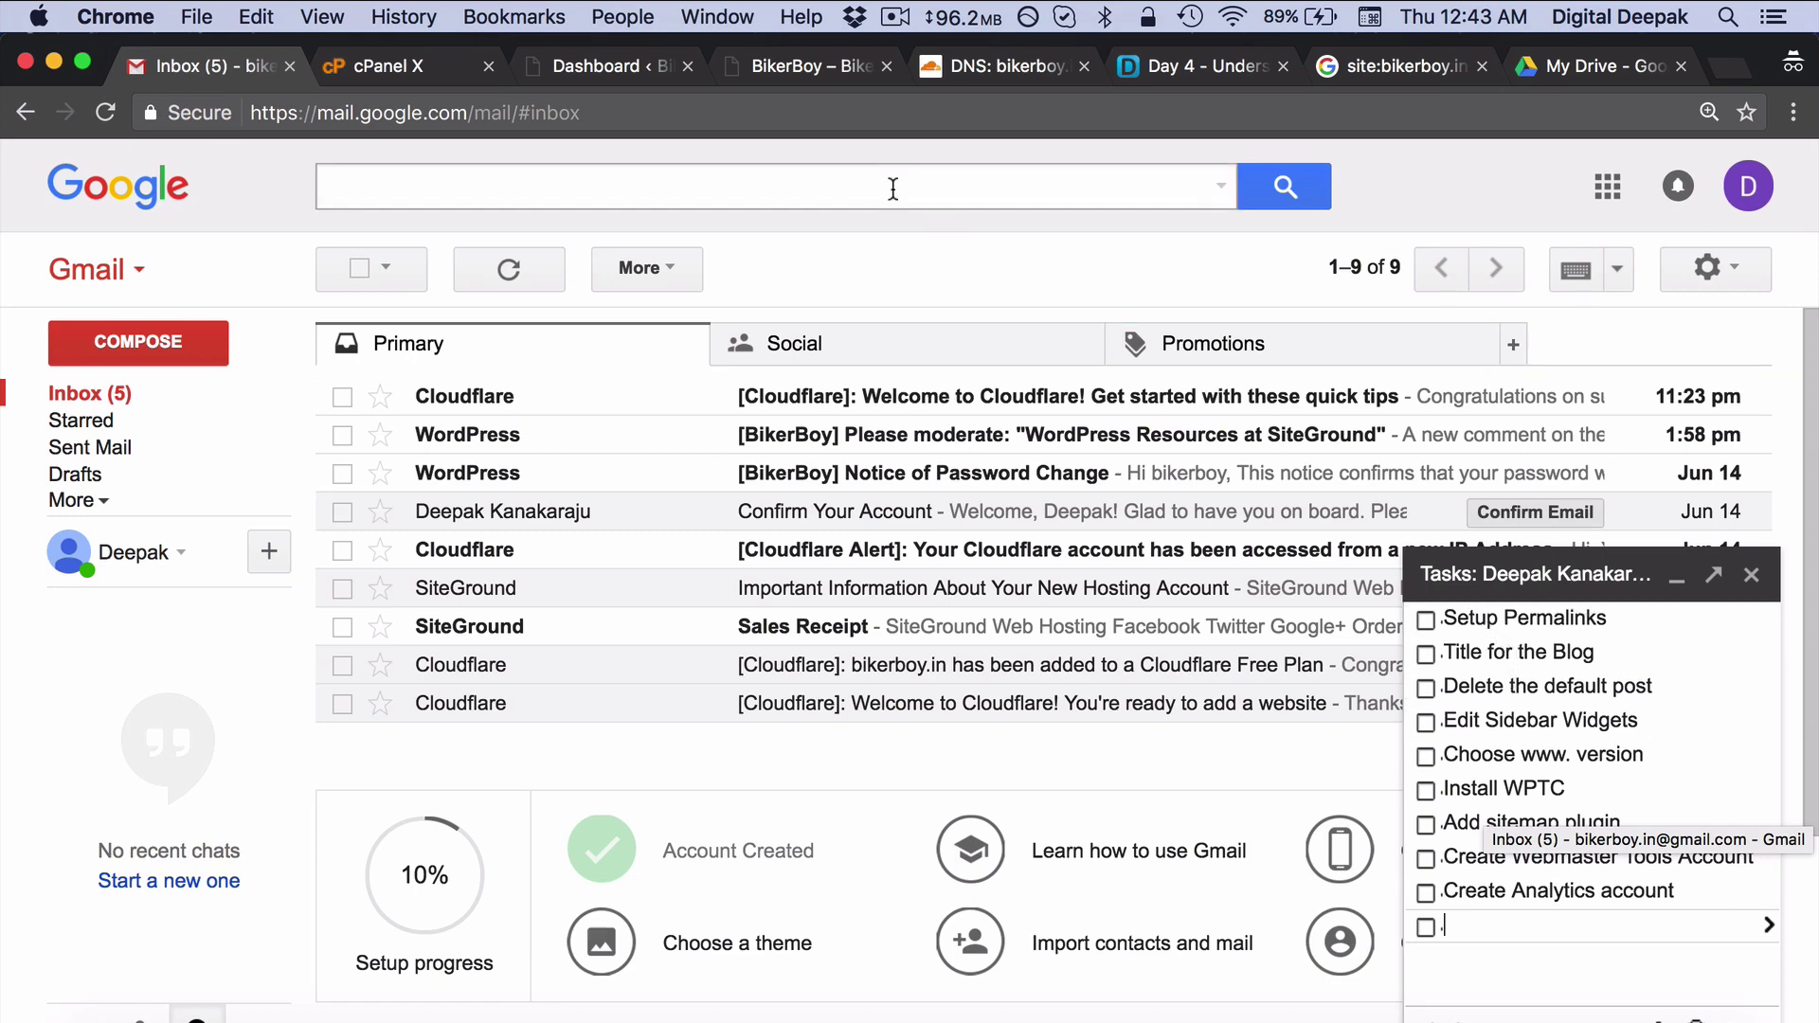
pyautogui.click(586, 66)
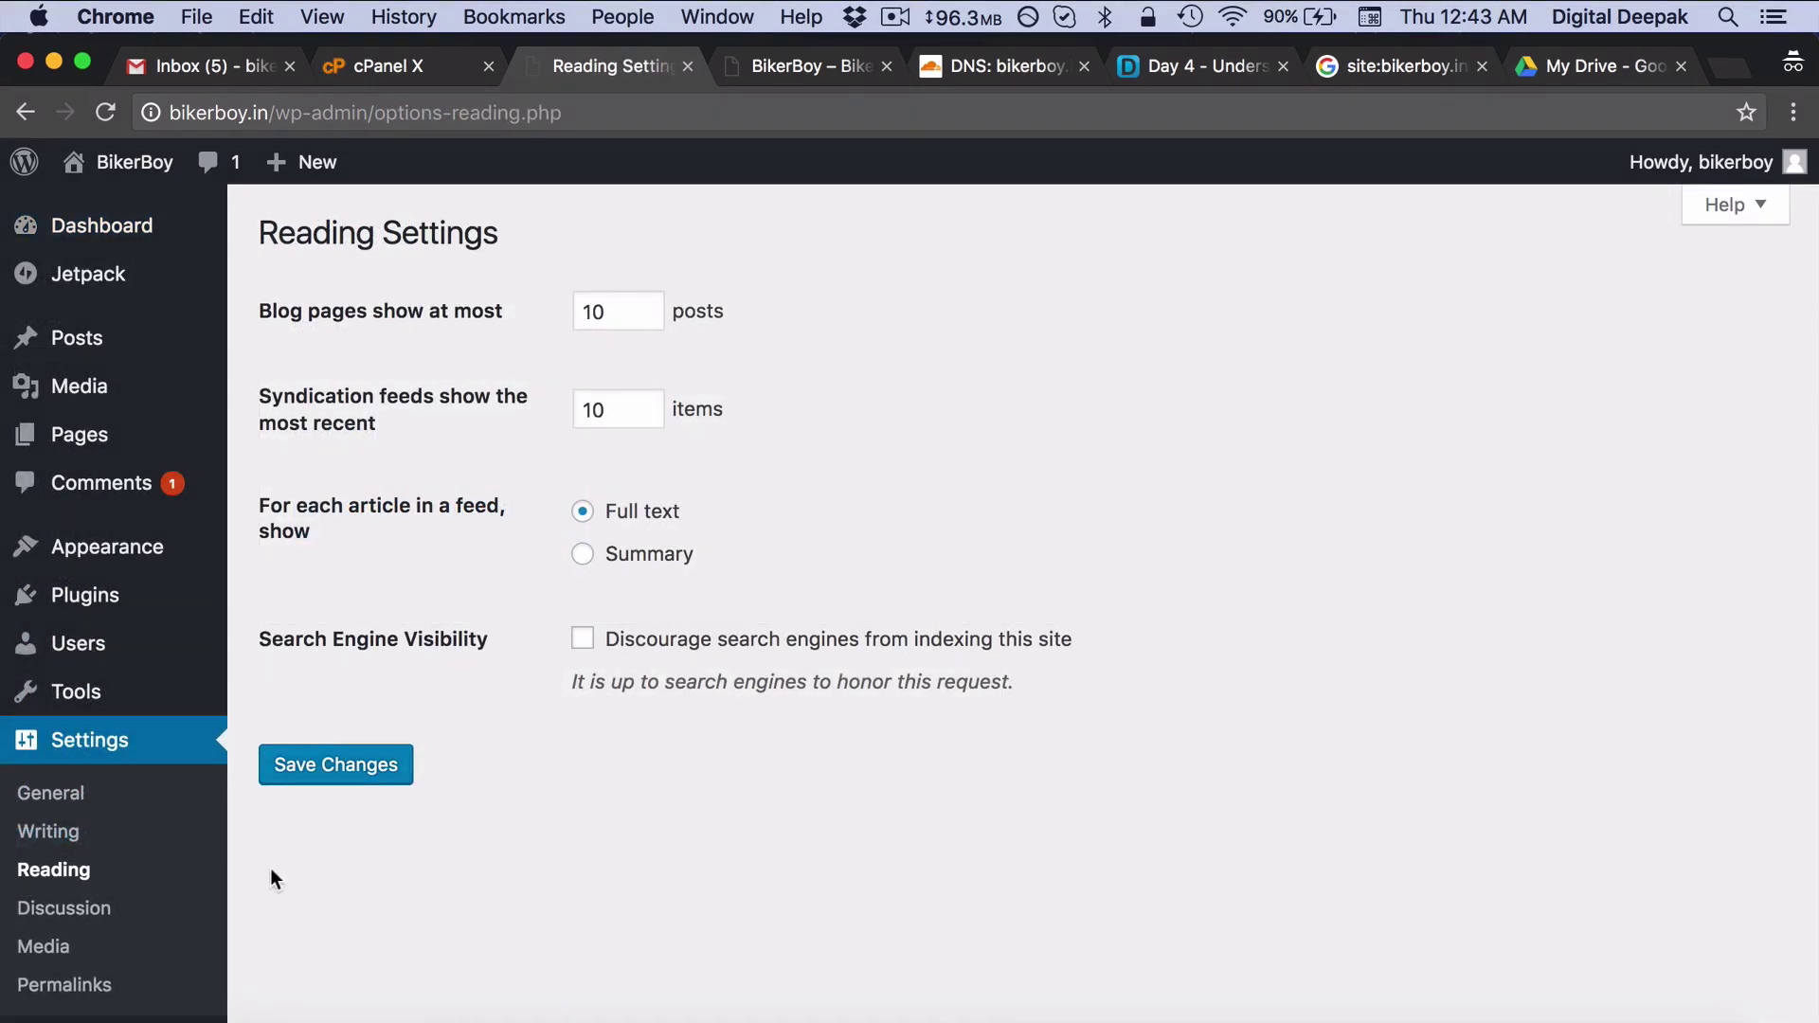
pyautogui.click(184, 998)
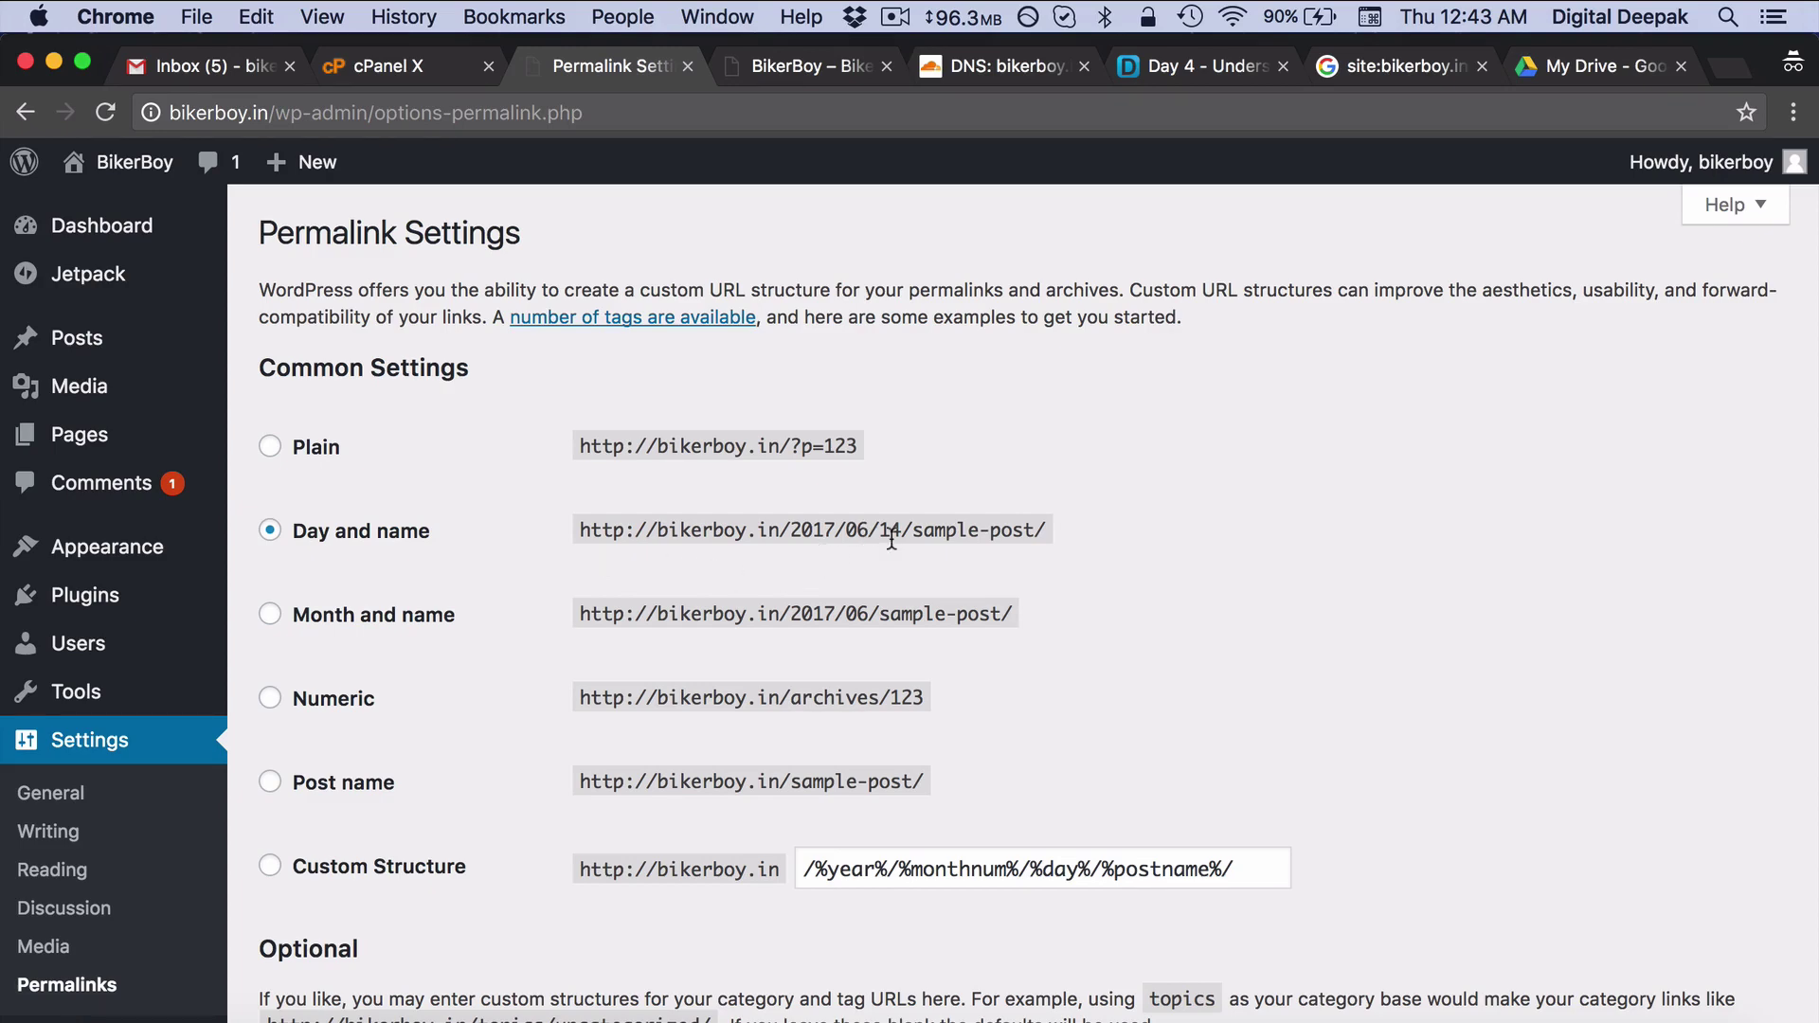
pyautogui.moveTo(912, 536); pyautogui.dragTo(1048, 532)
pyautogui.click(980, 563)
# Choose a custom permalink structure and shorten it to /%postname%/ by removing the year, month and day tags.
pyautogui.click(271, 867)
pyautogui.moveTo(1095, 870); pyautogui.dragTo(802, 871)
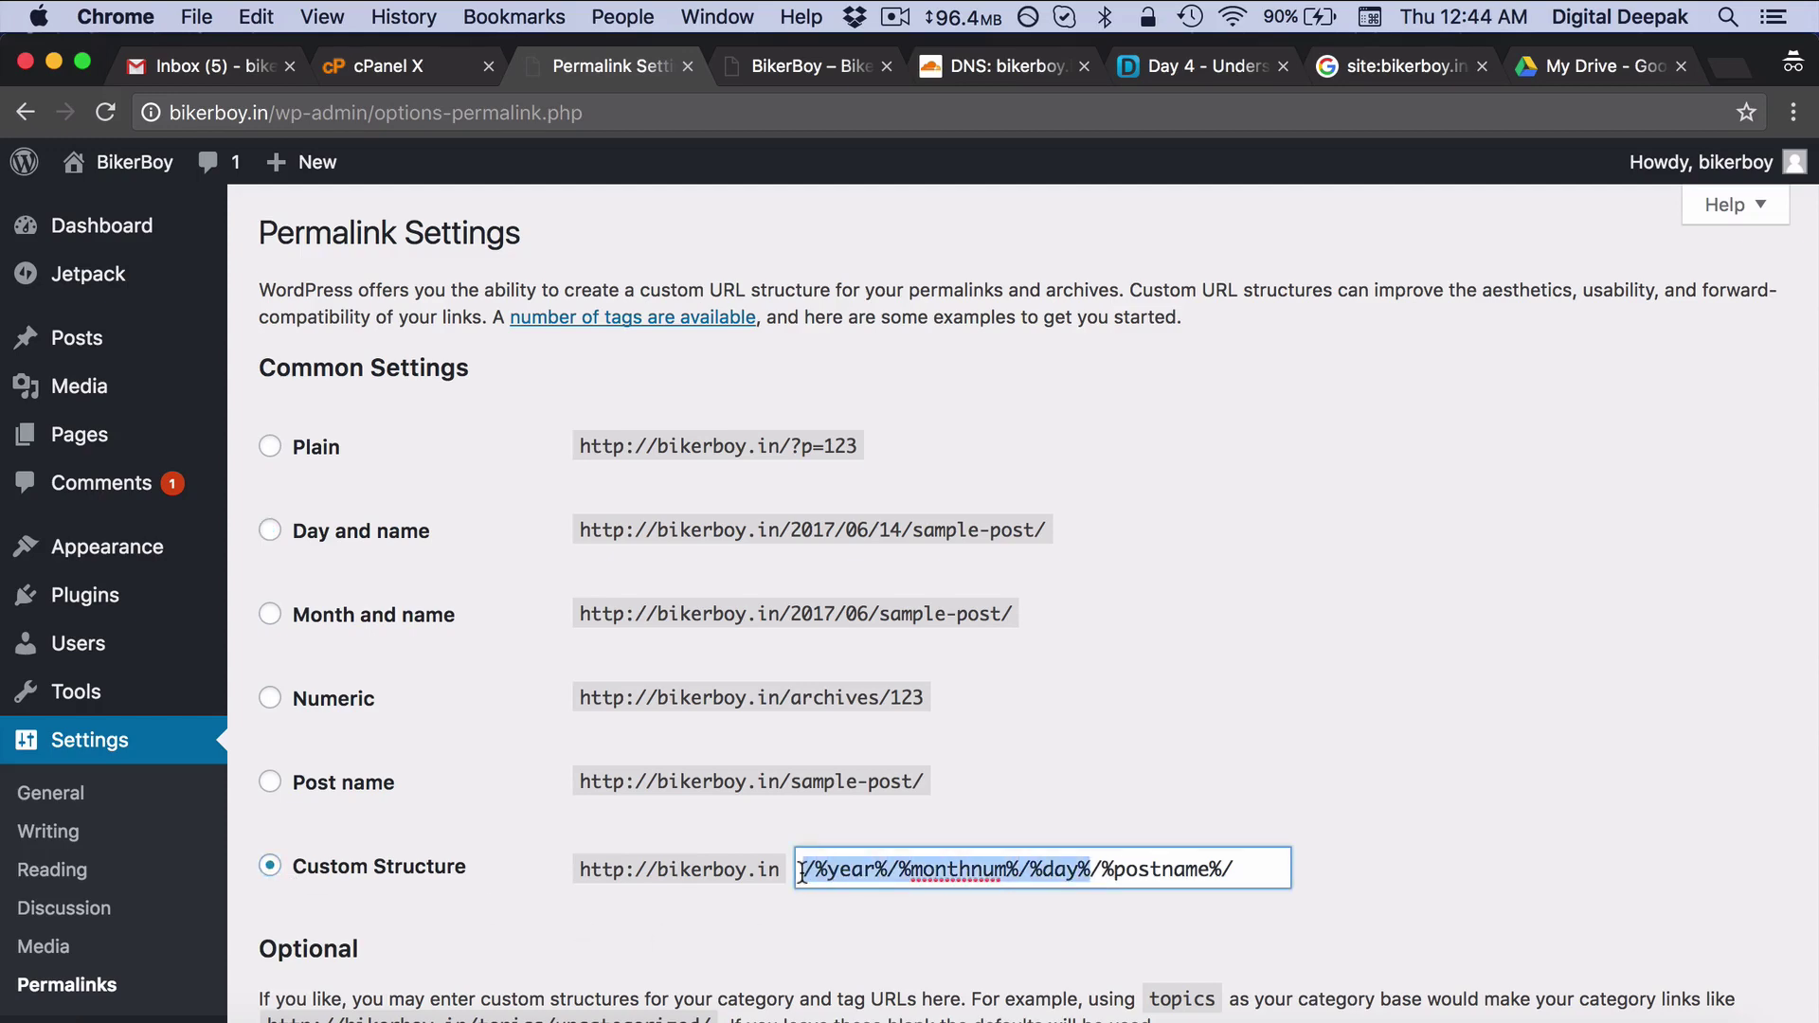
pyautogui.press('BackSpace')
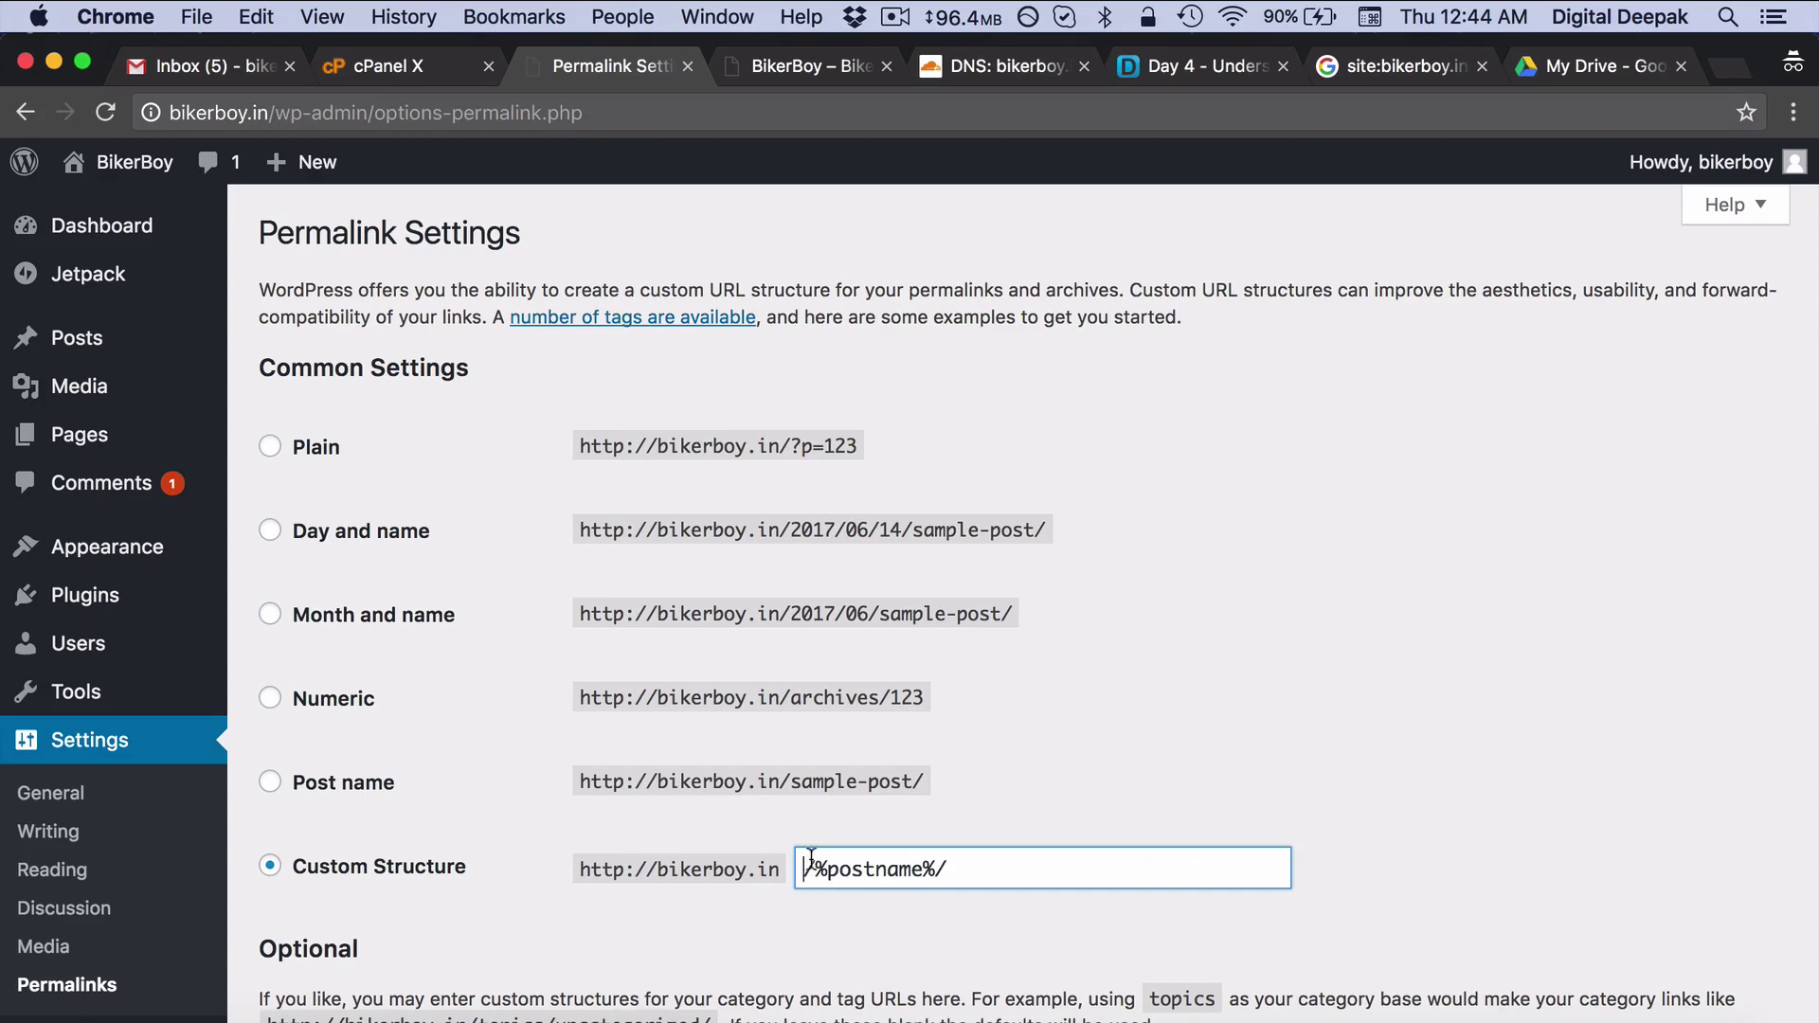
# Set the permalink structure to Post name and save the changes.
pyautogui.click(270, 782)
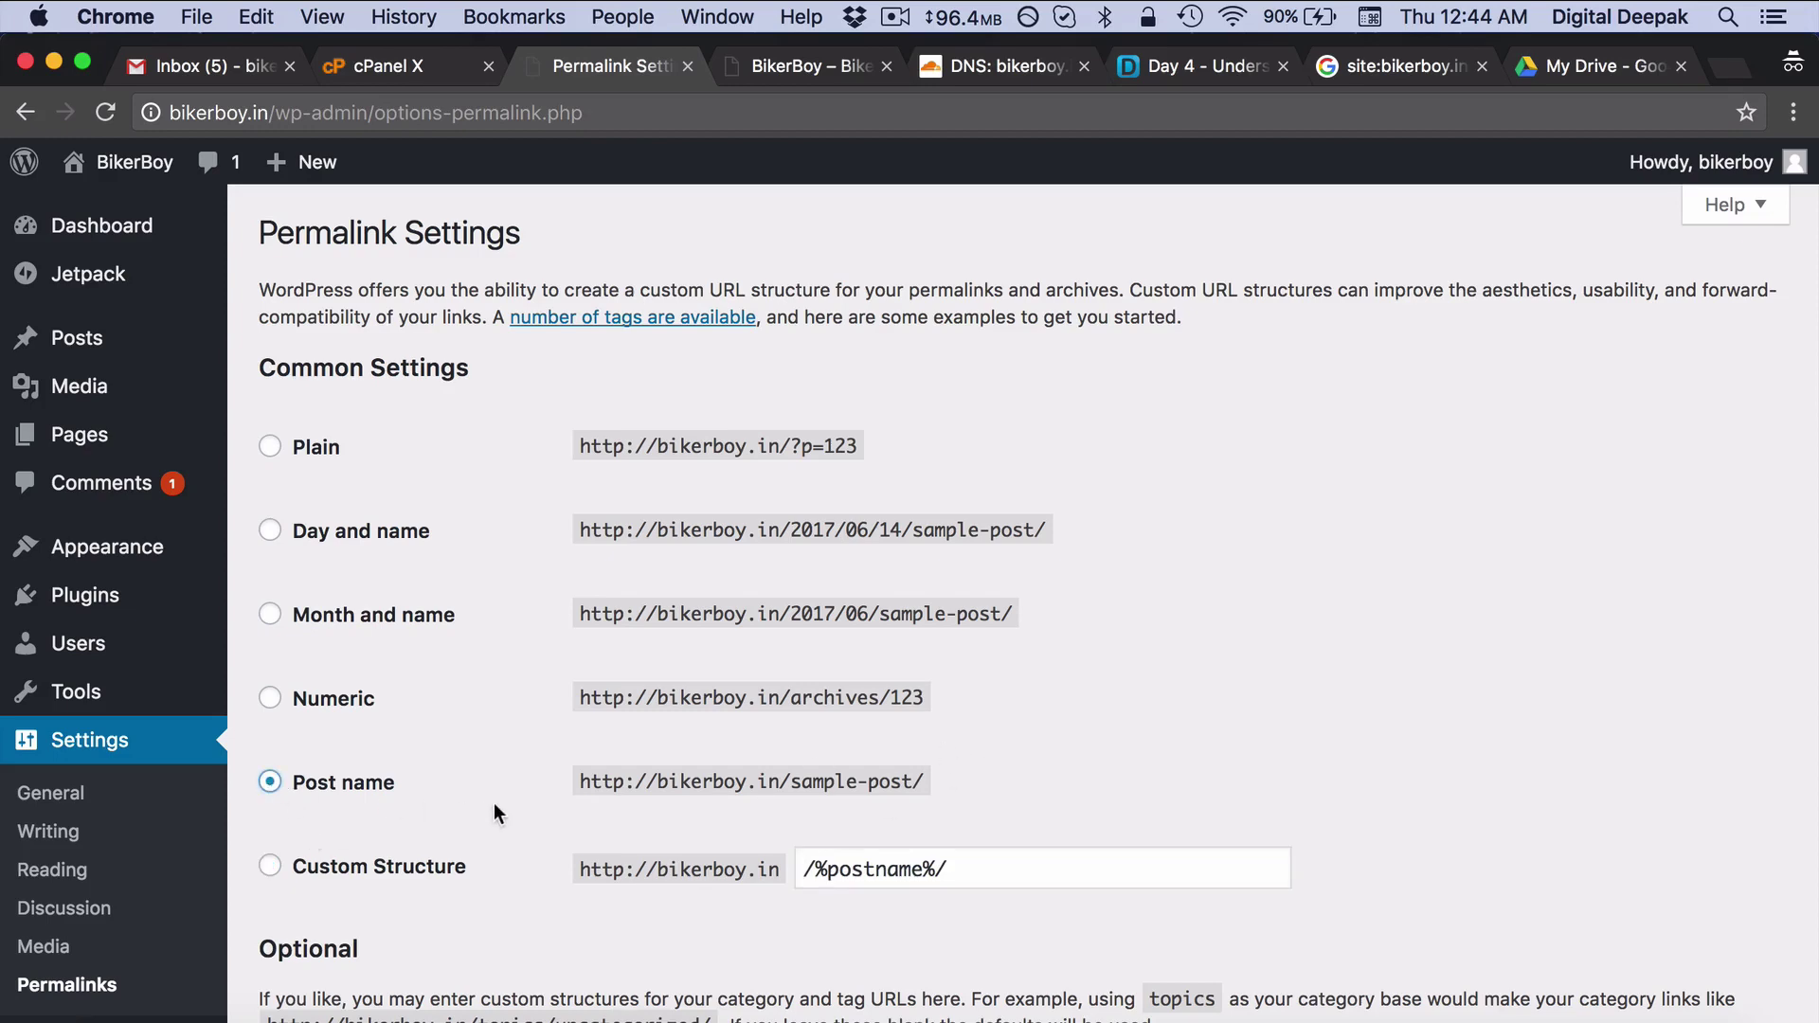
pyautogui.scroll(-5, 492, 804)
pyautogui.scroll(-3, 495, 804)
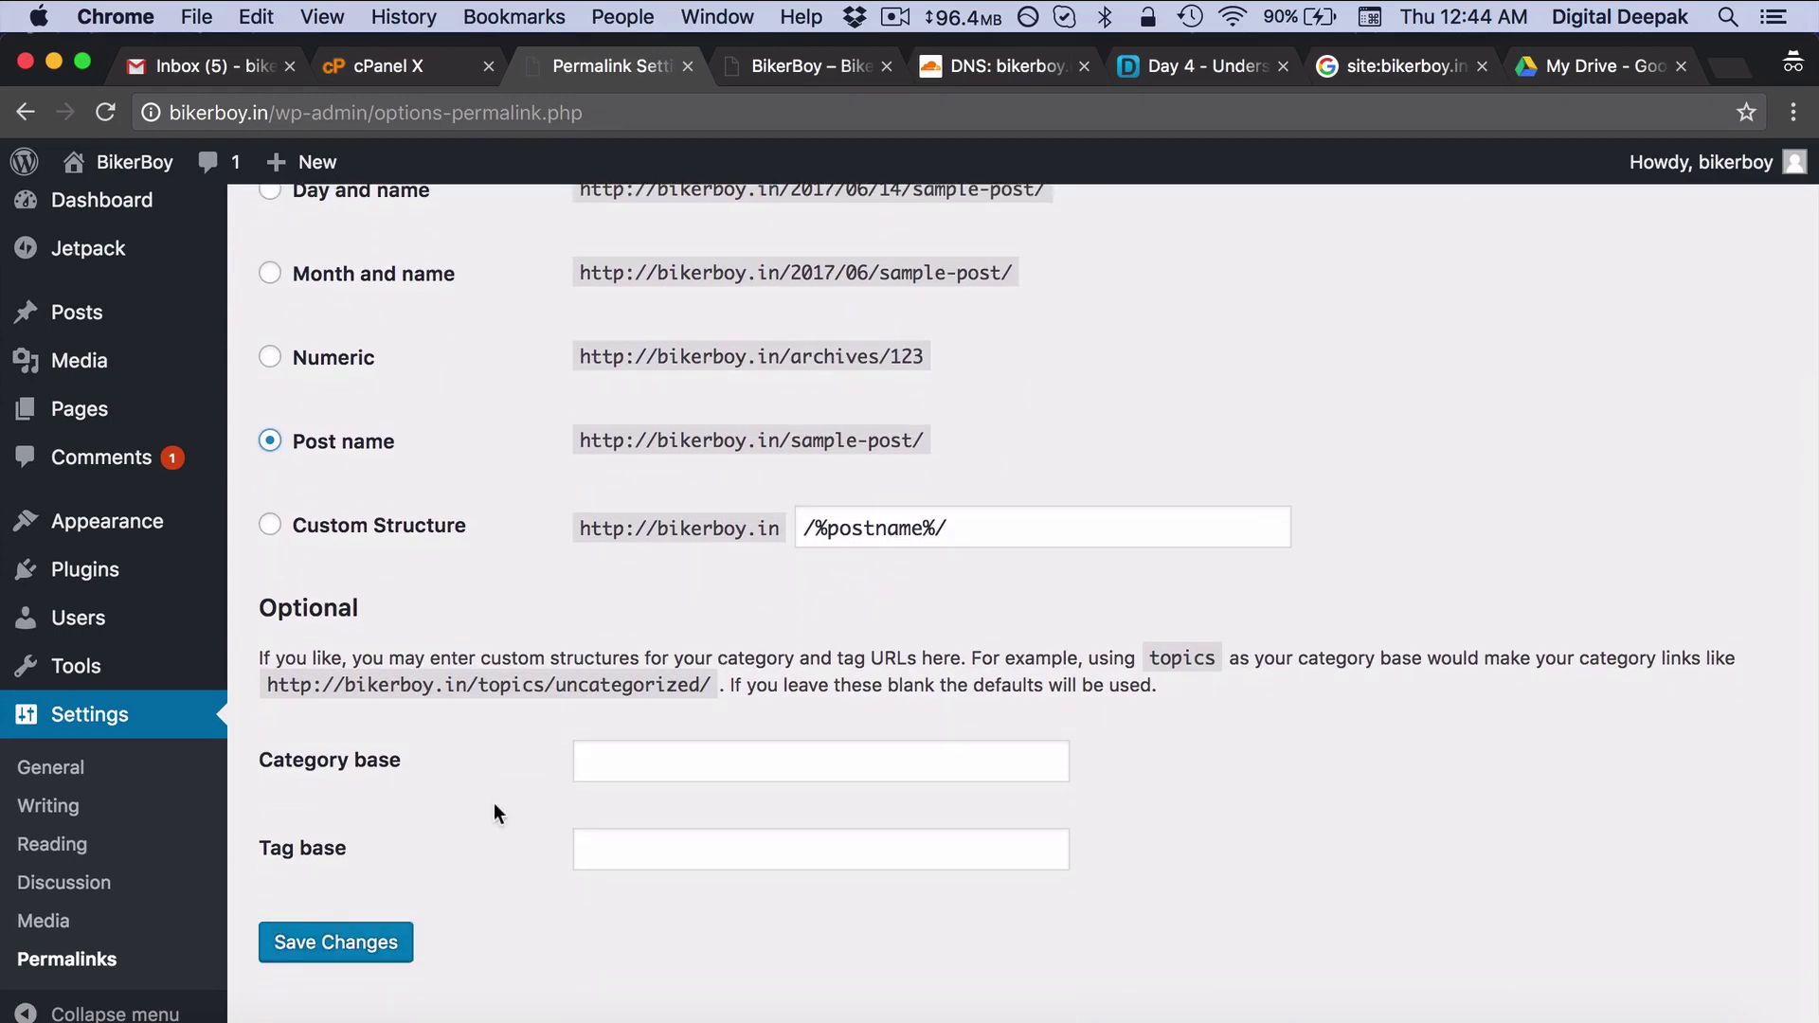
pyautogui.click(379, 957)
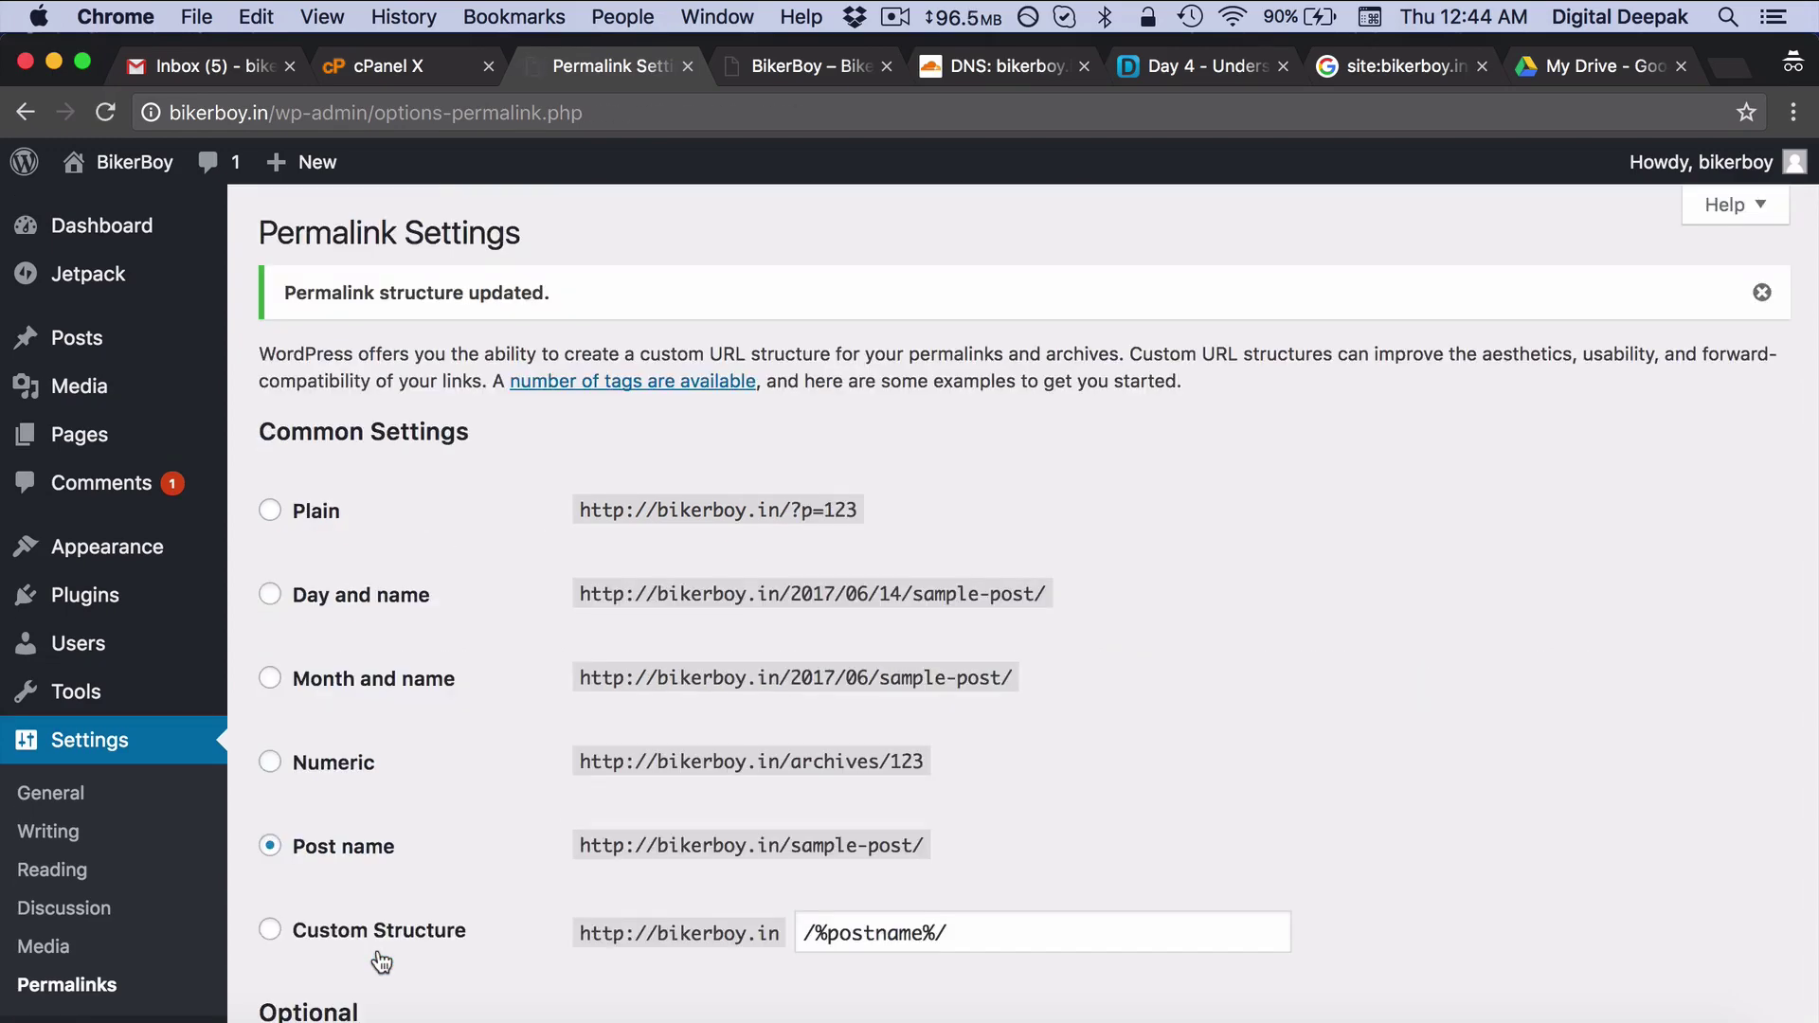
# View the published "WordPress Resources at SiteGround" post on the site and inspect the slug in its URL.
pyautogui.click(106, 339)
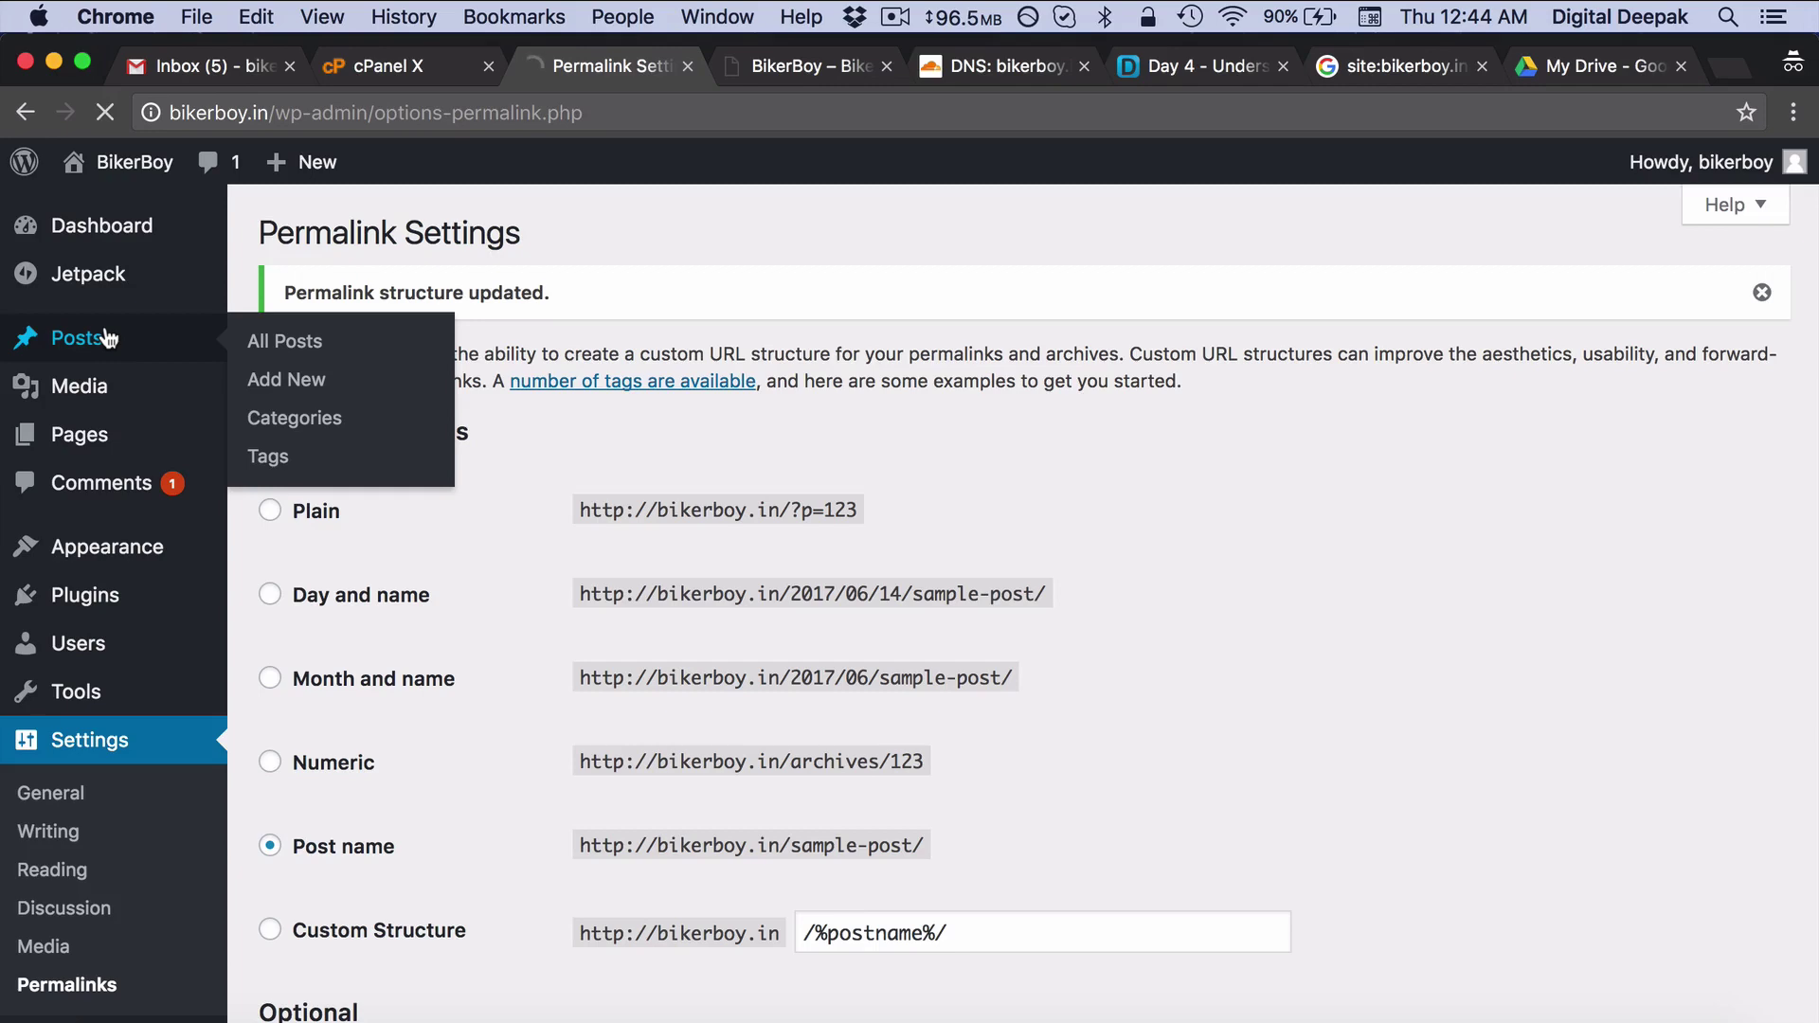
pyautogui.moveTo(331, 422)
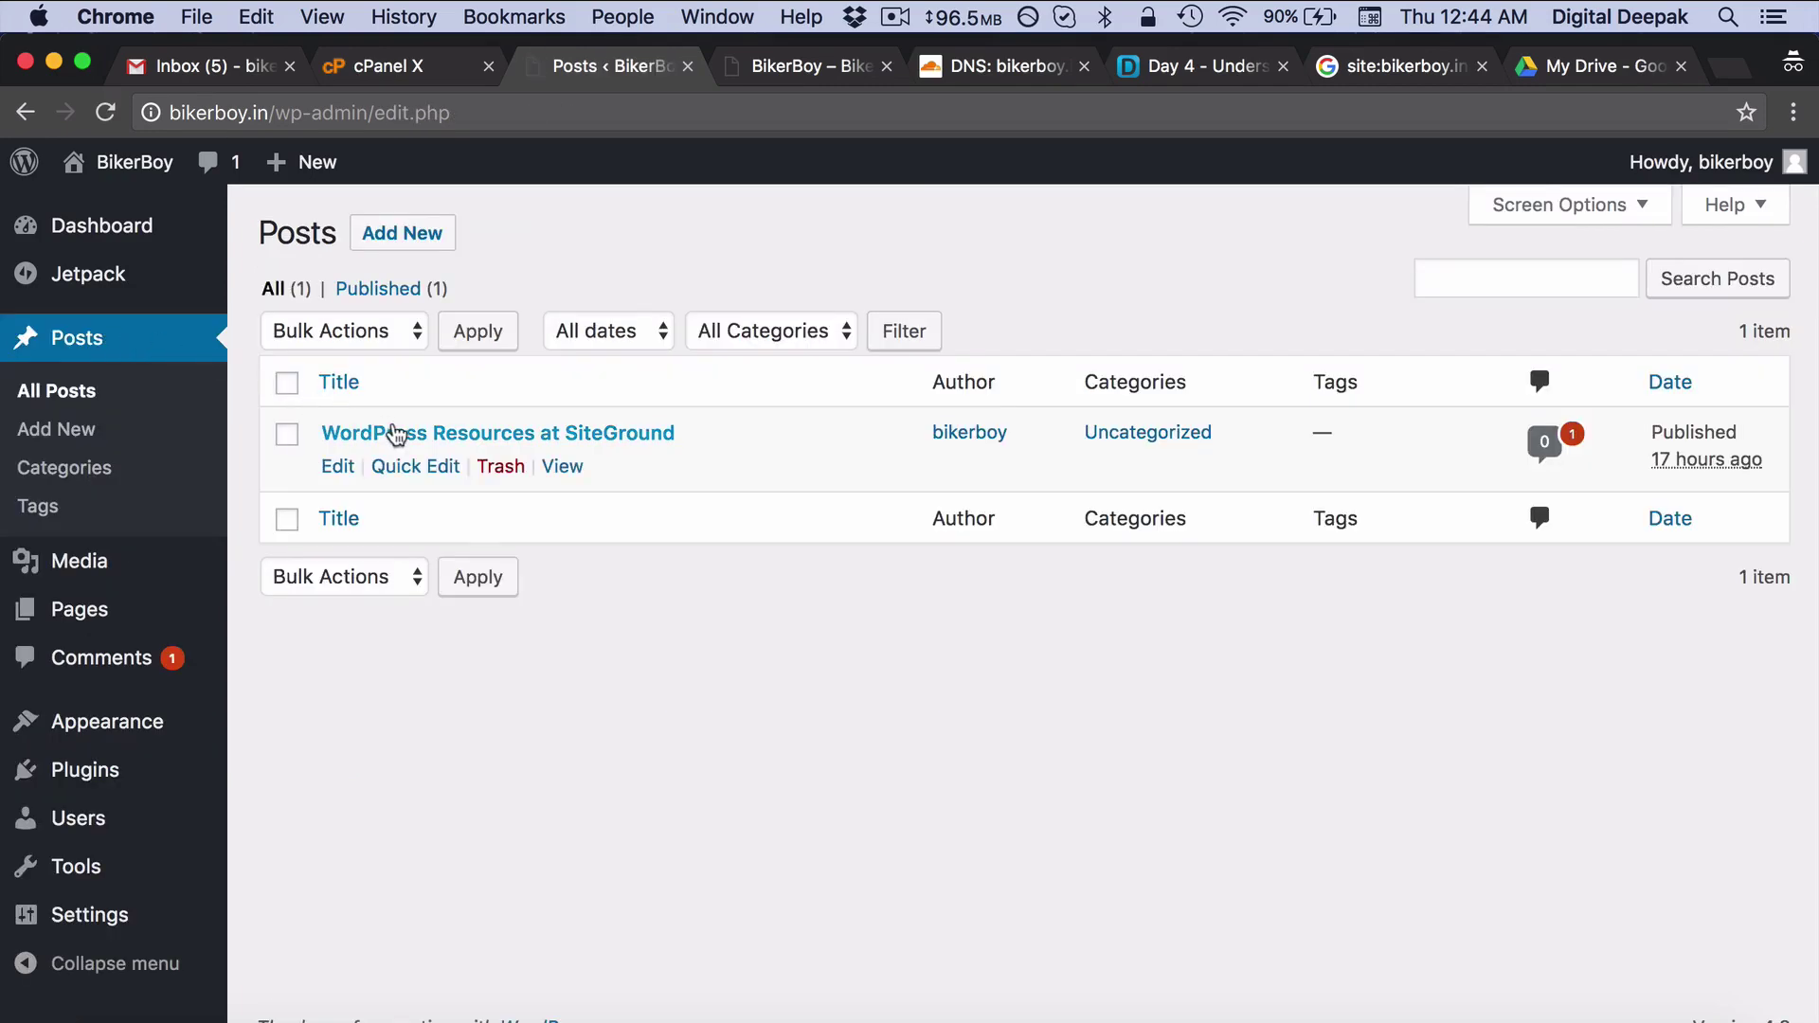
pyautogui.click(557, 473)
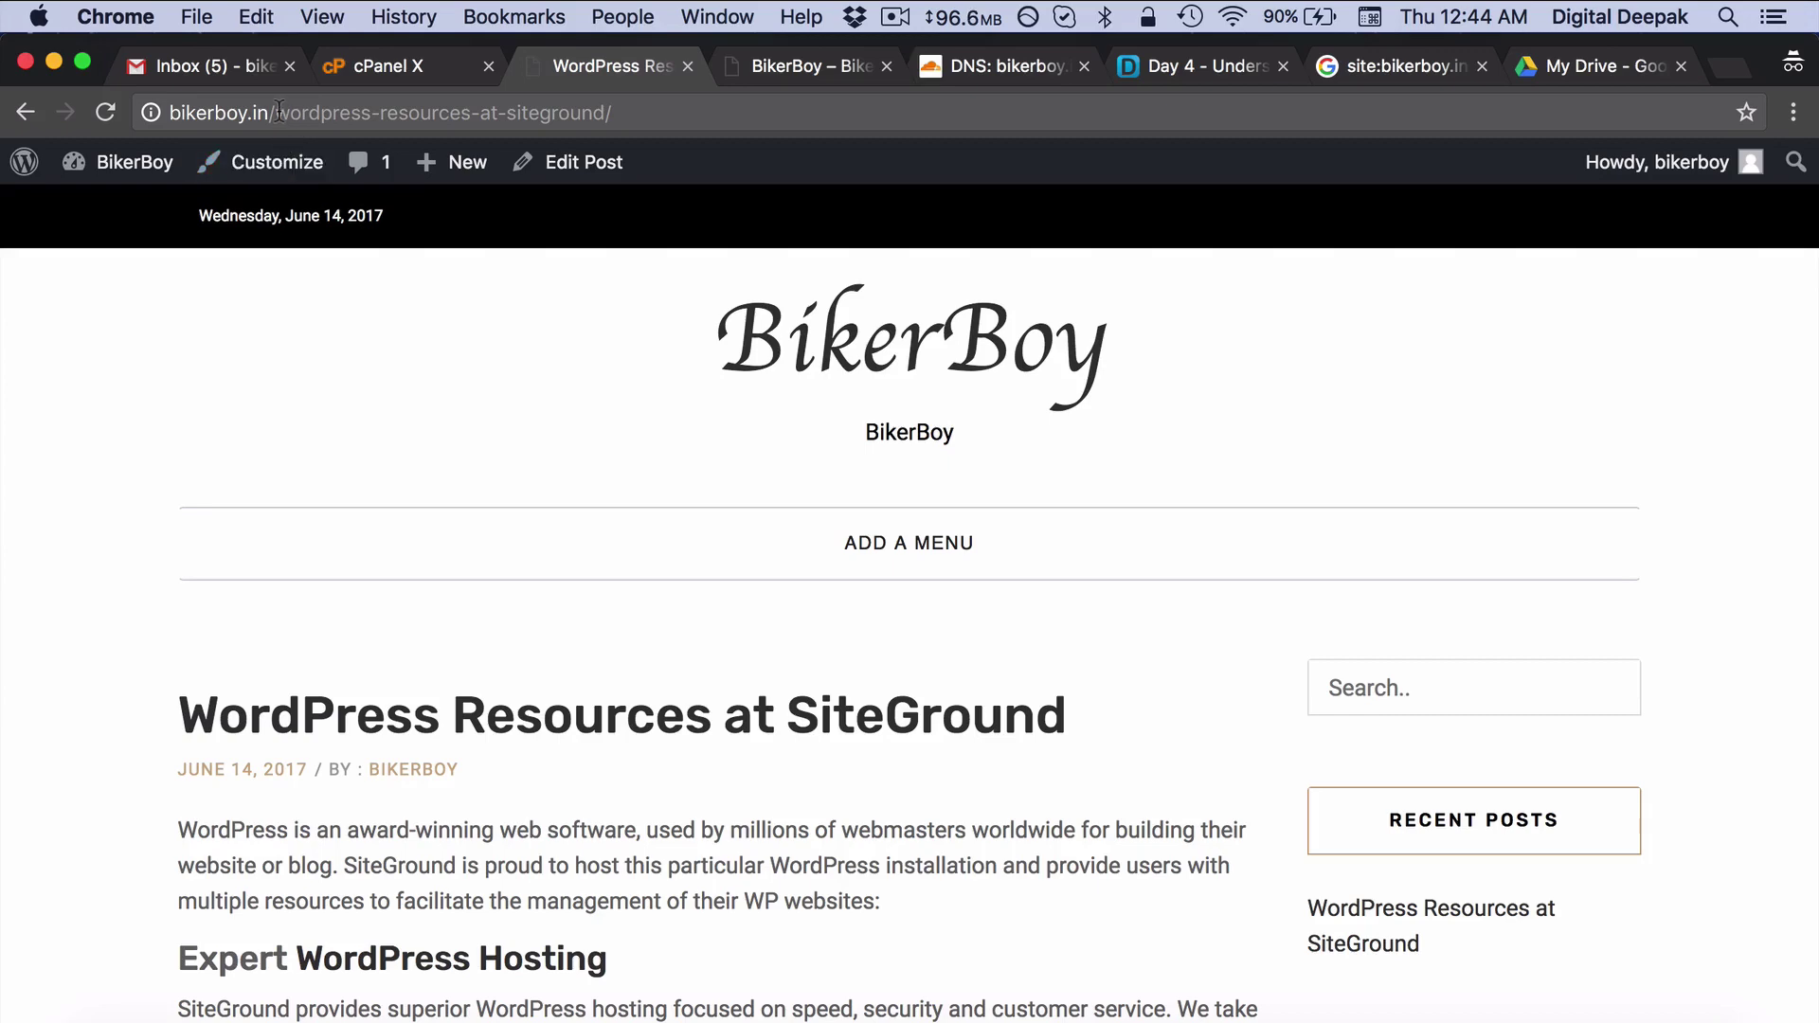
pyautogui.moveTo(277, 112); pyautogui.dragTo(632, 112)
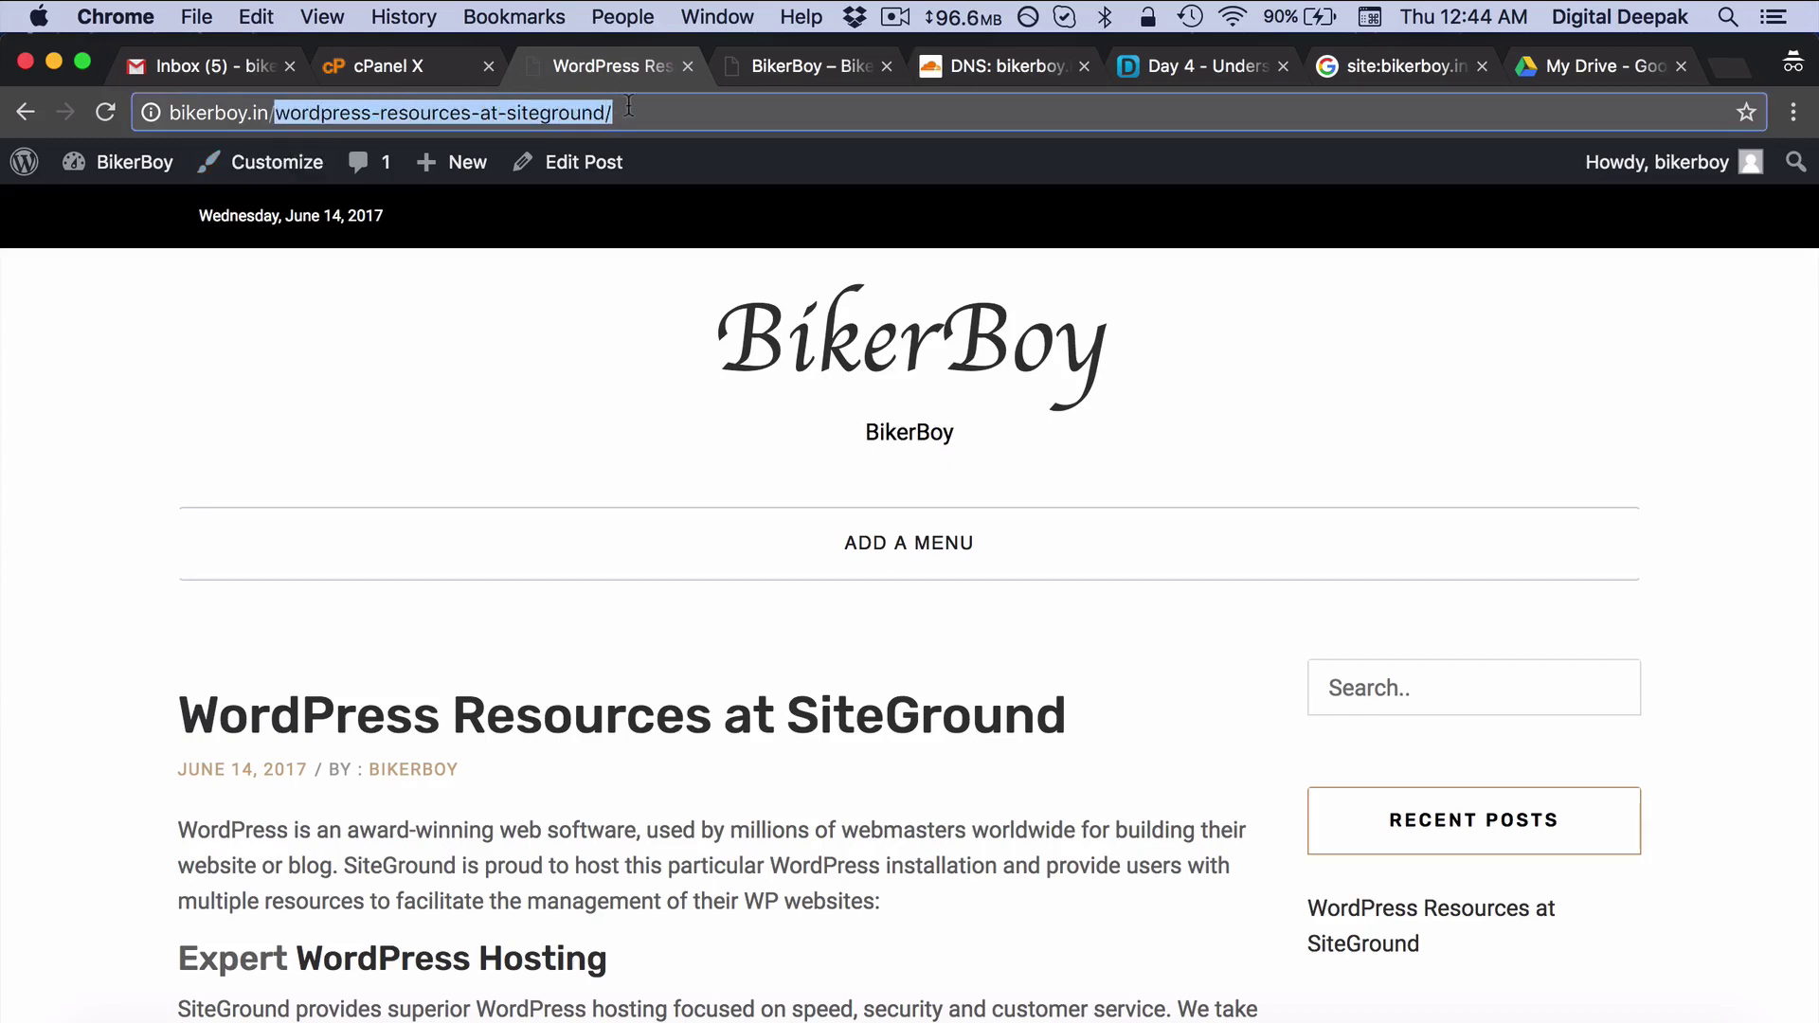
pyautogui.click(332, 315)
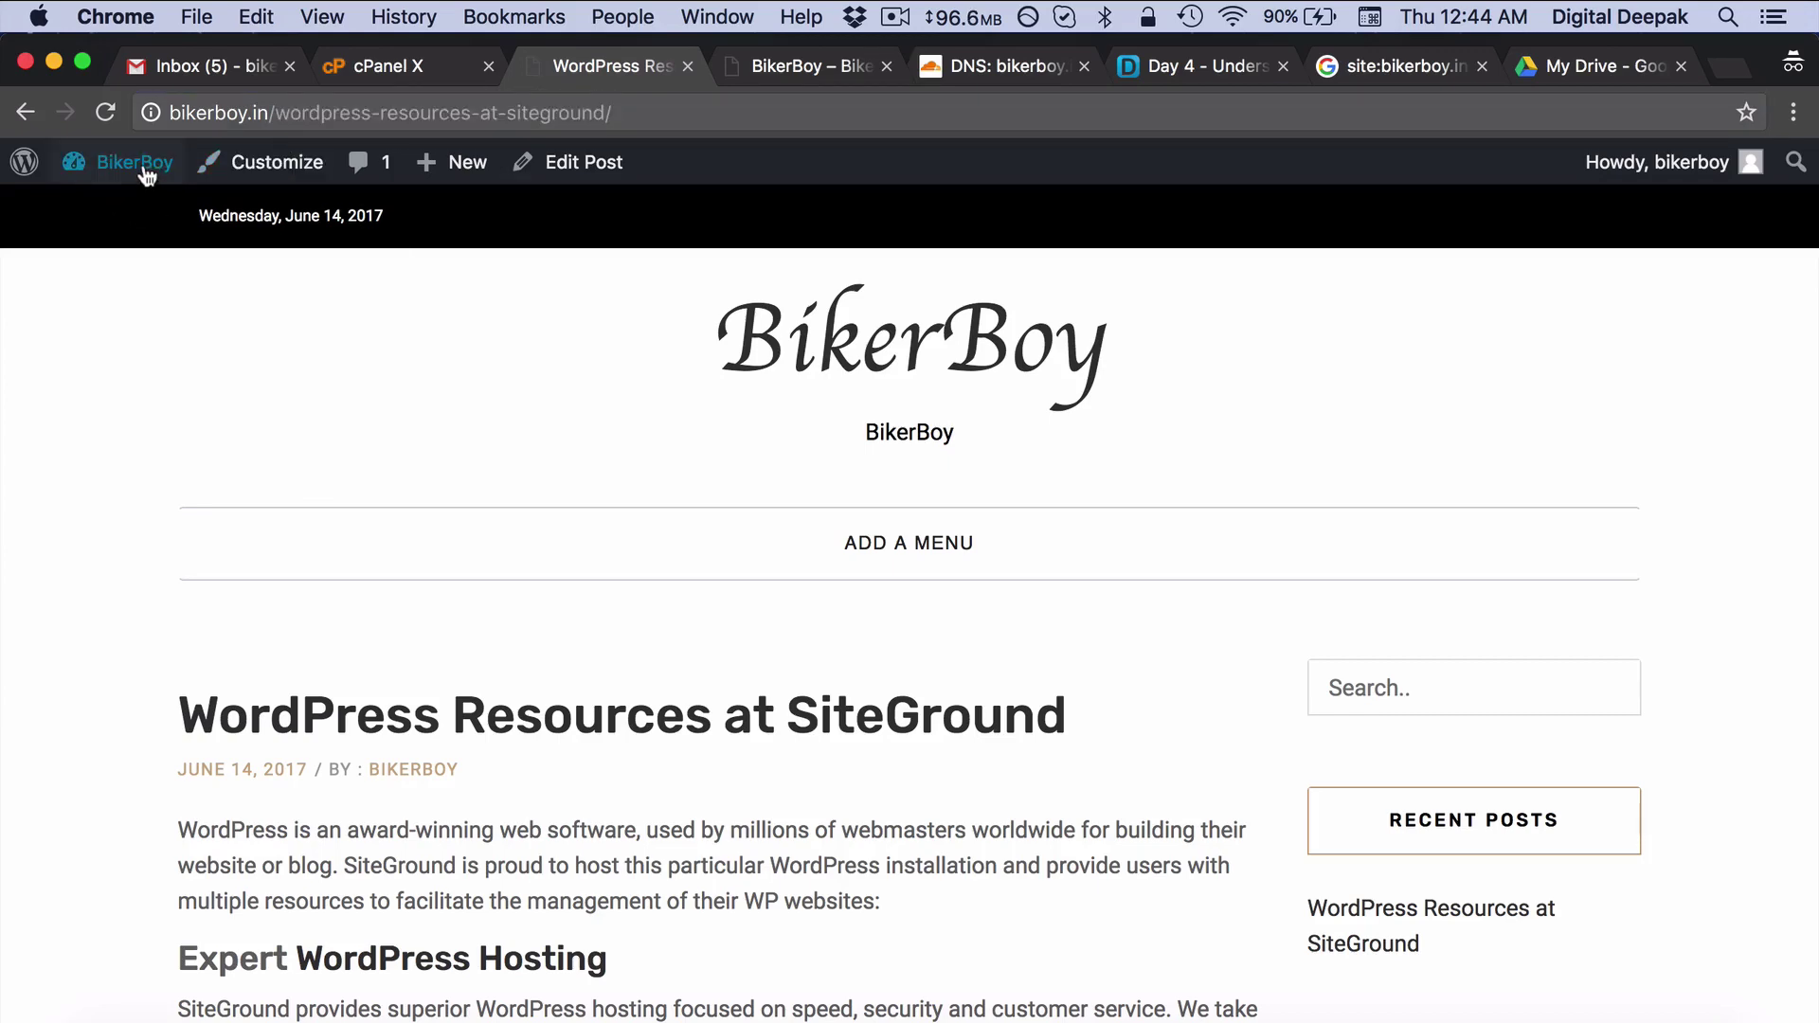
# Return to the site's dashboard and reopen the permalink settings to check the selected structure.
pyautogui.moveTo(143, 168)
pyautogui.click(137, 224)
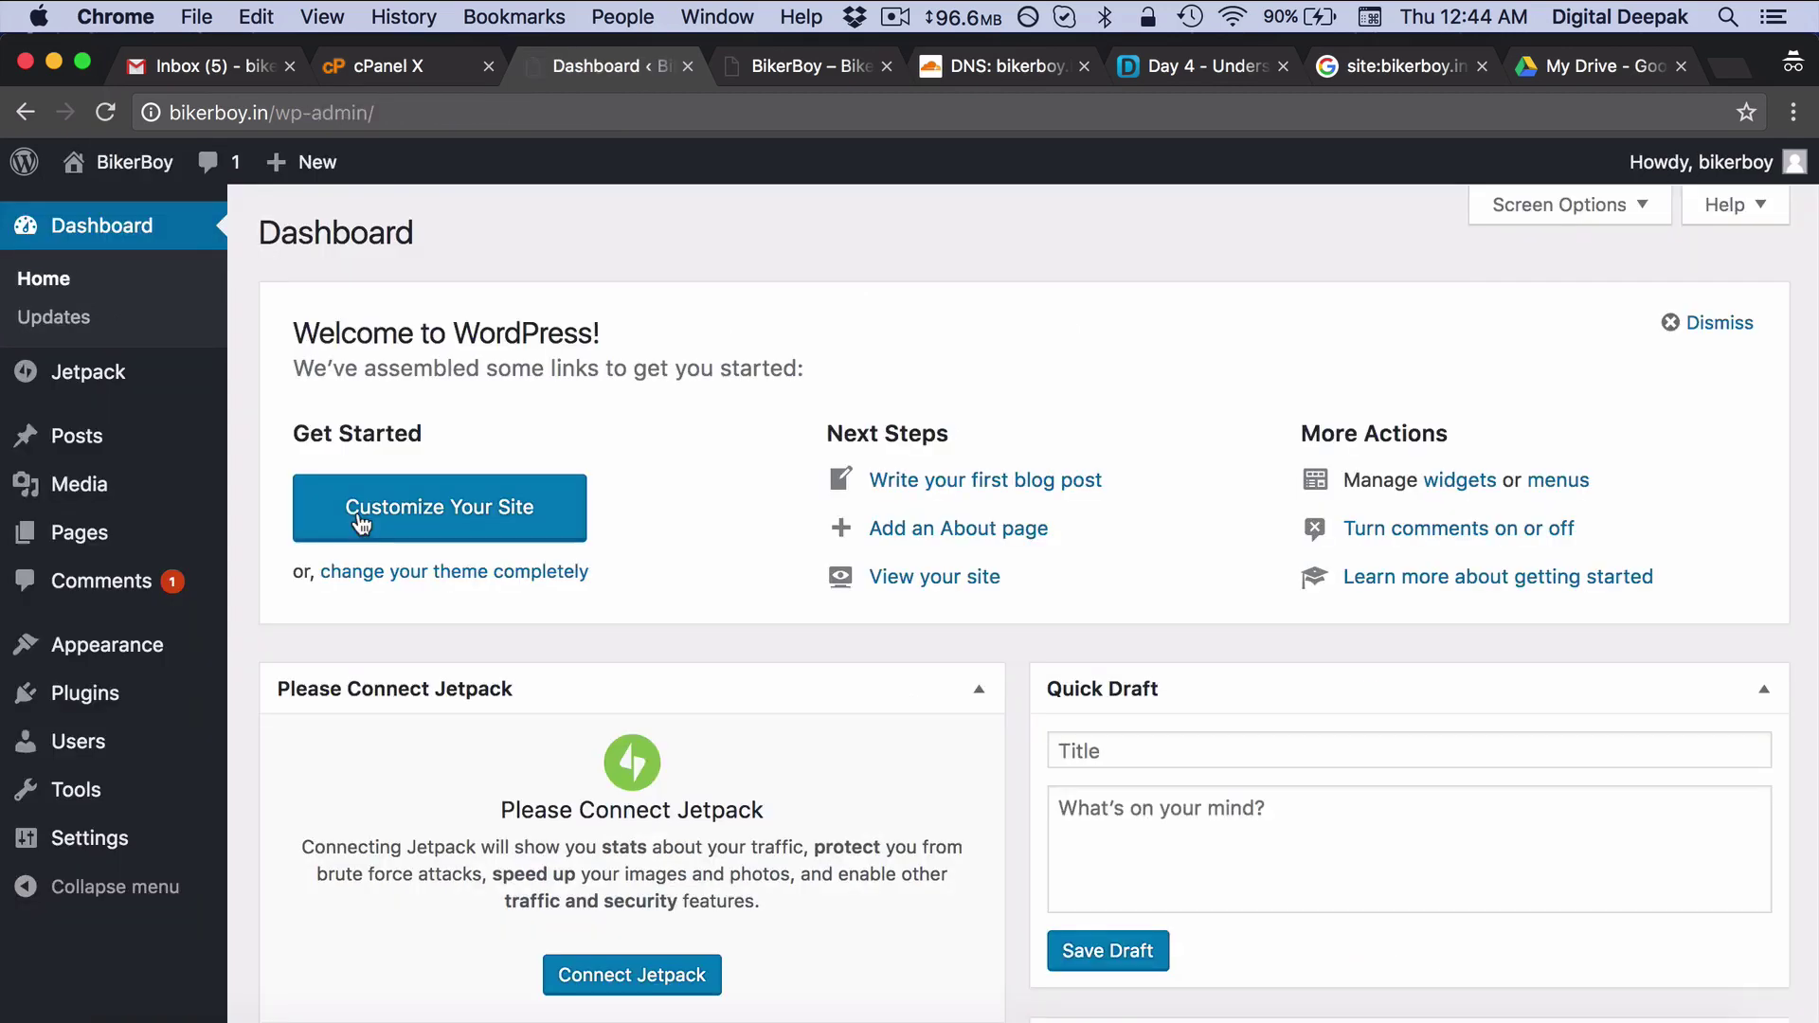
pyautogui.moveTo(146, 853)
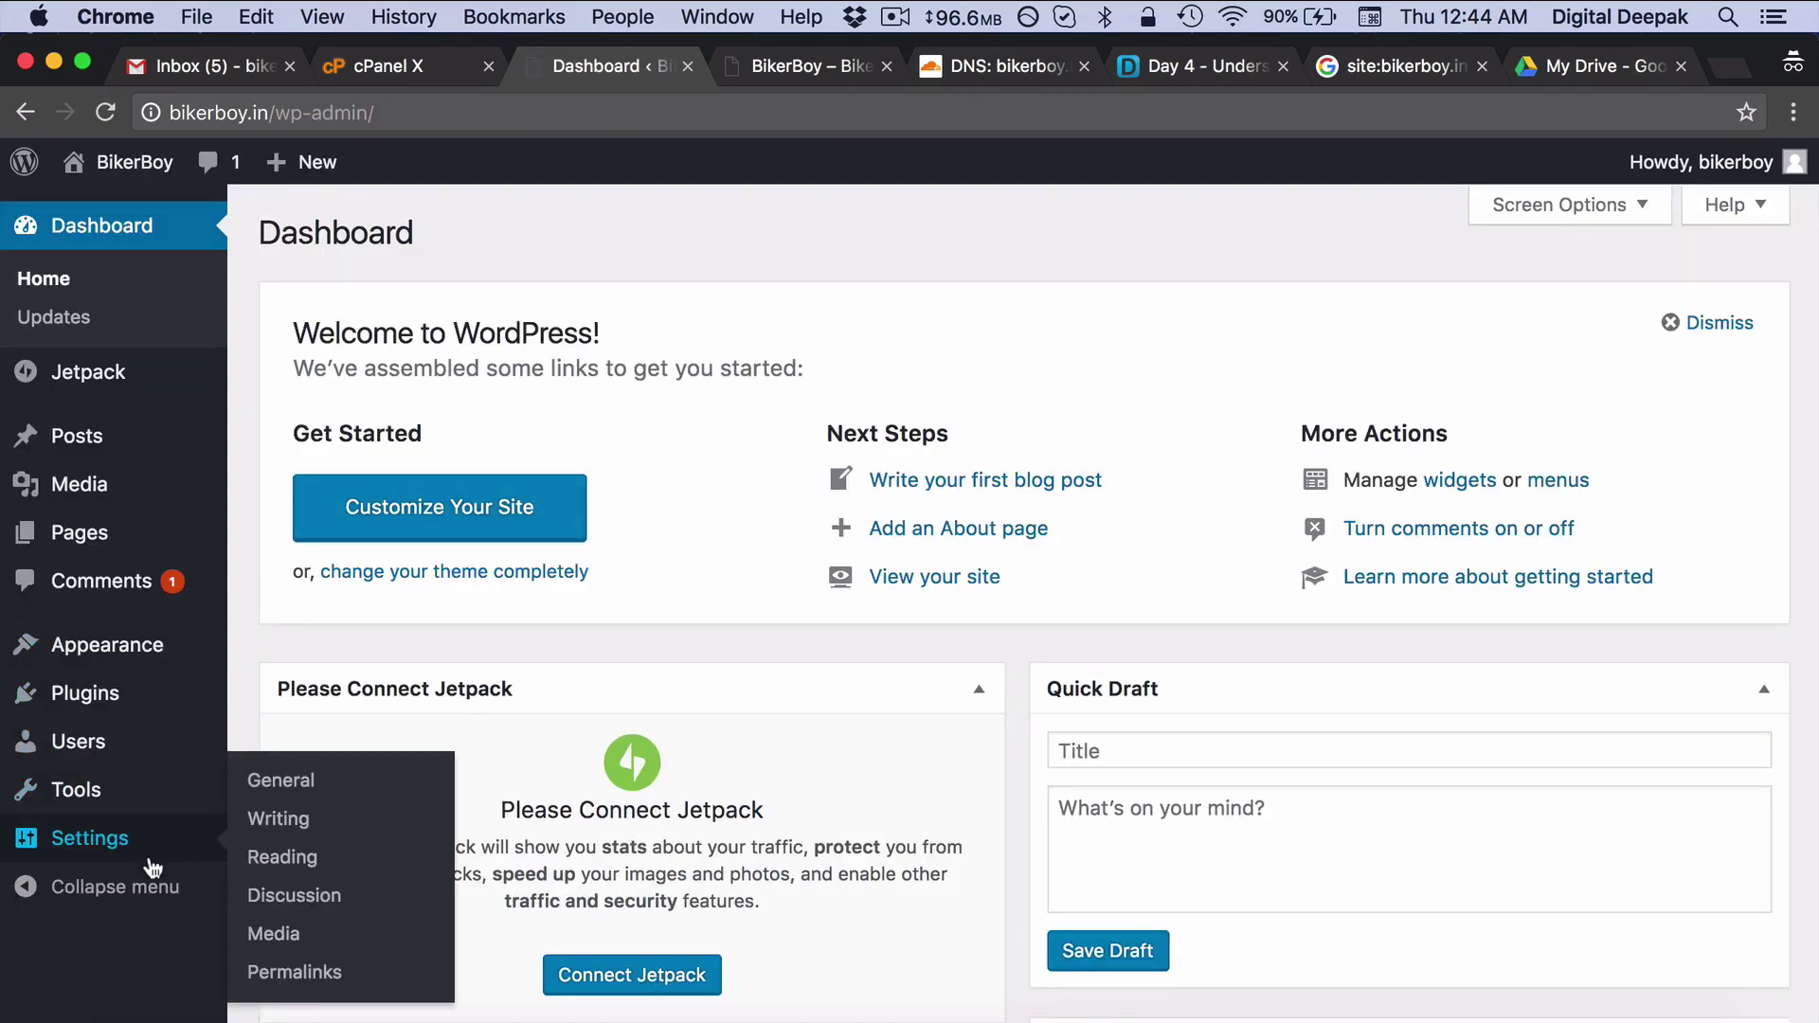
pyautogui.click(269, 981)
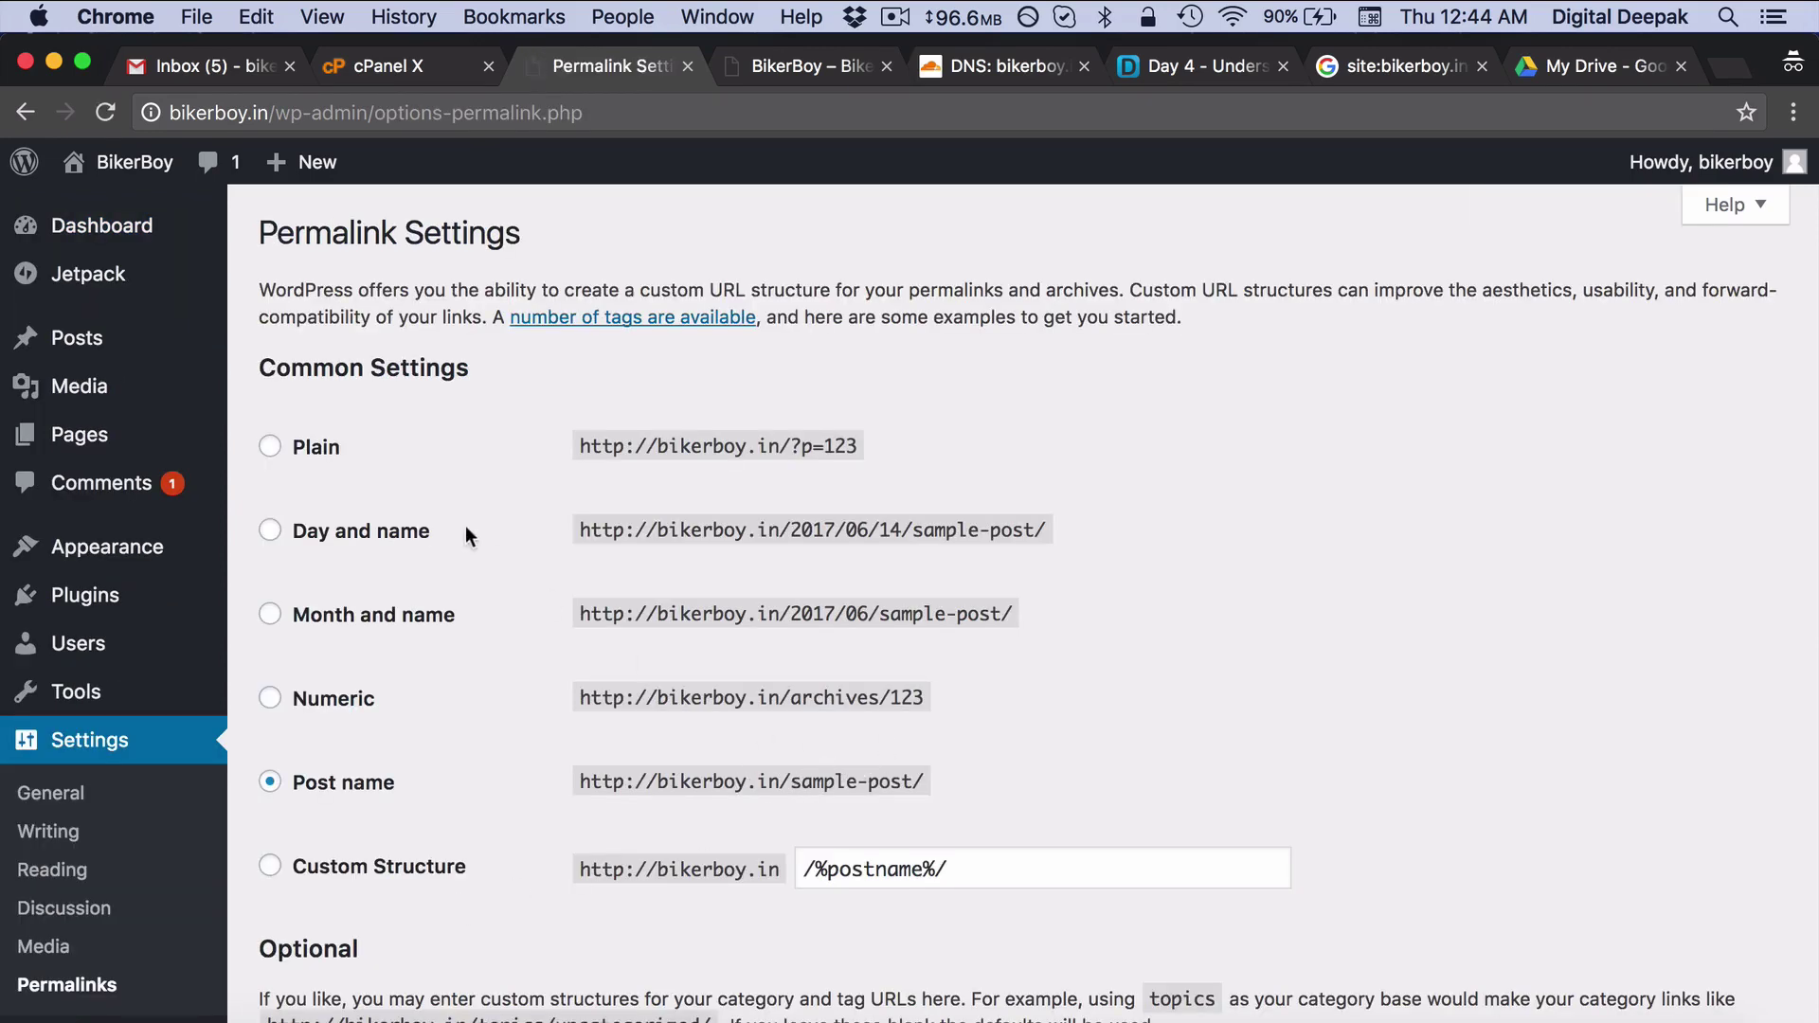
# Change the permalink slug of the "WordPress Resources at SiteGround" post to "post" and update the post.
pyautogui.click(141, 341)
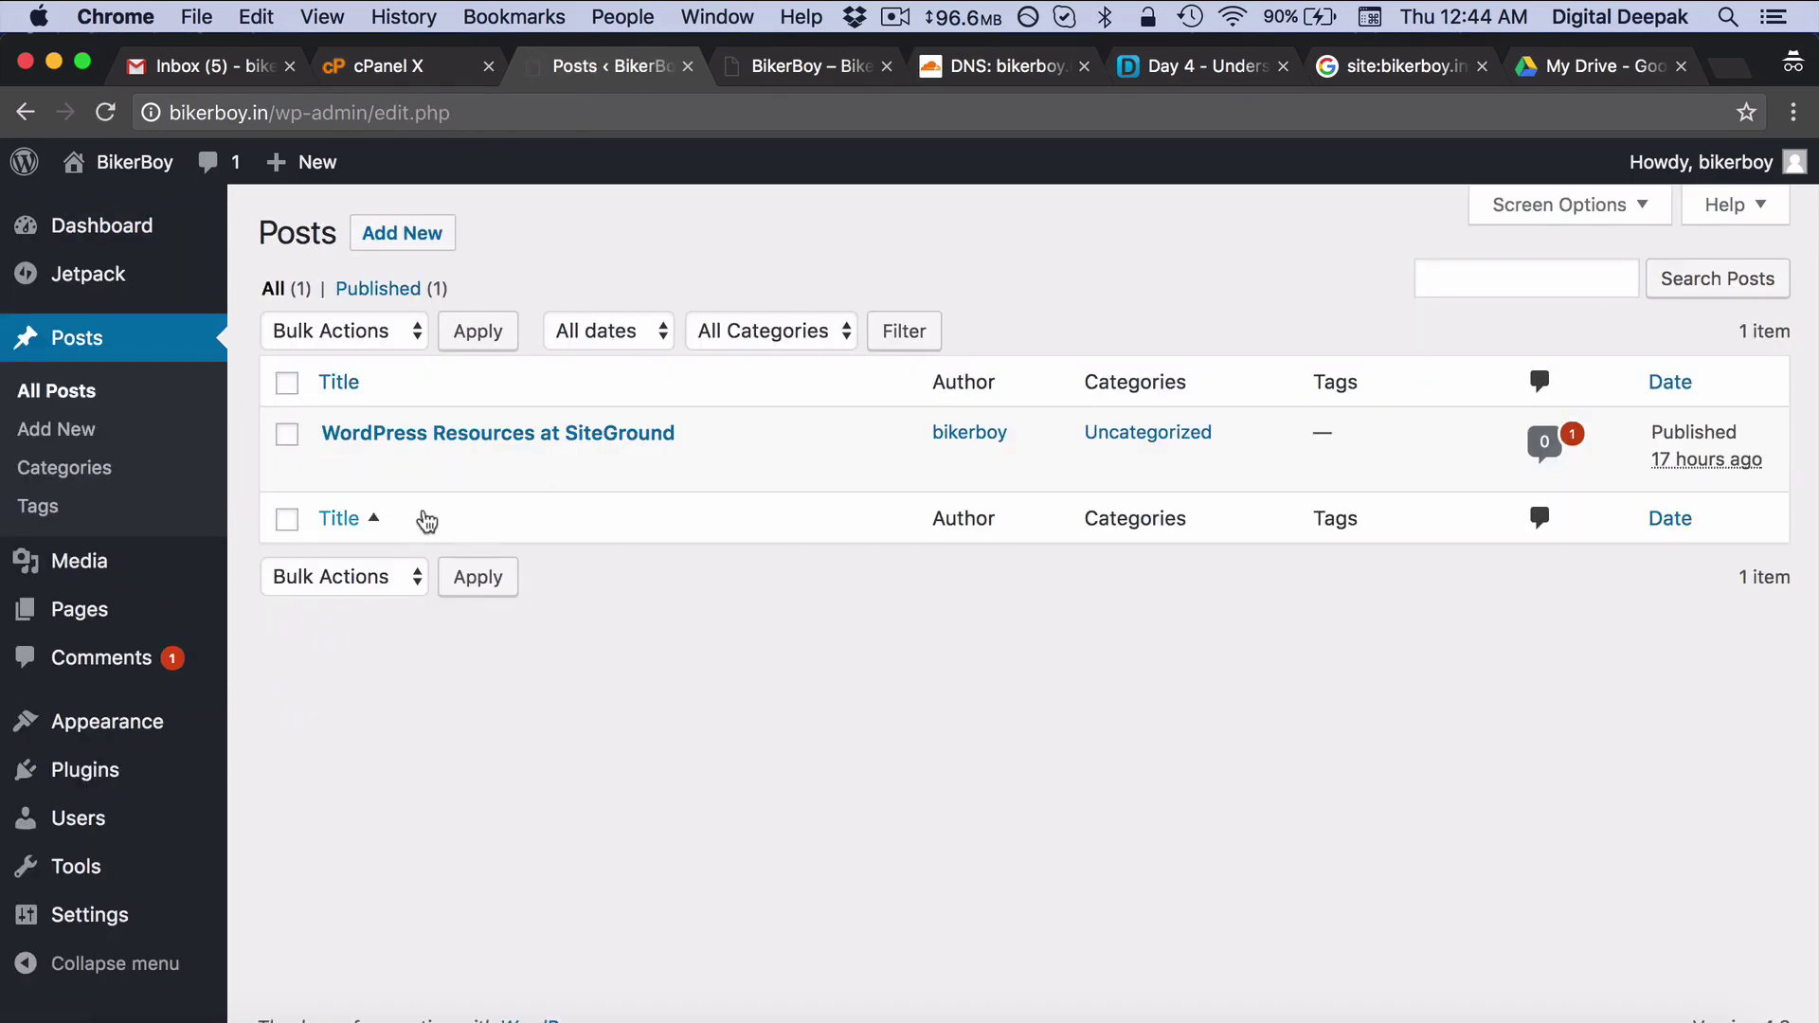
pyautogui.click(509, 442)
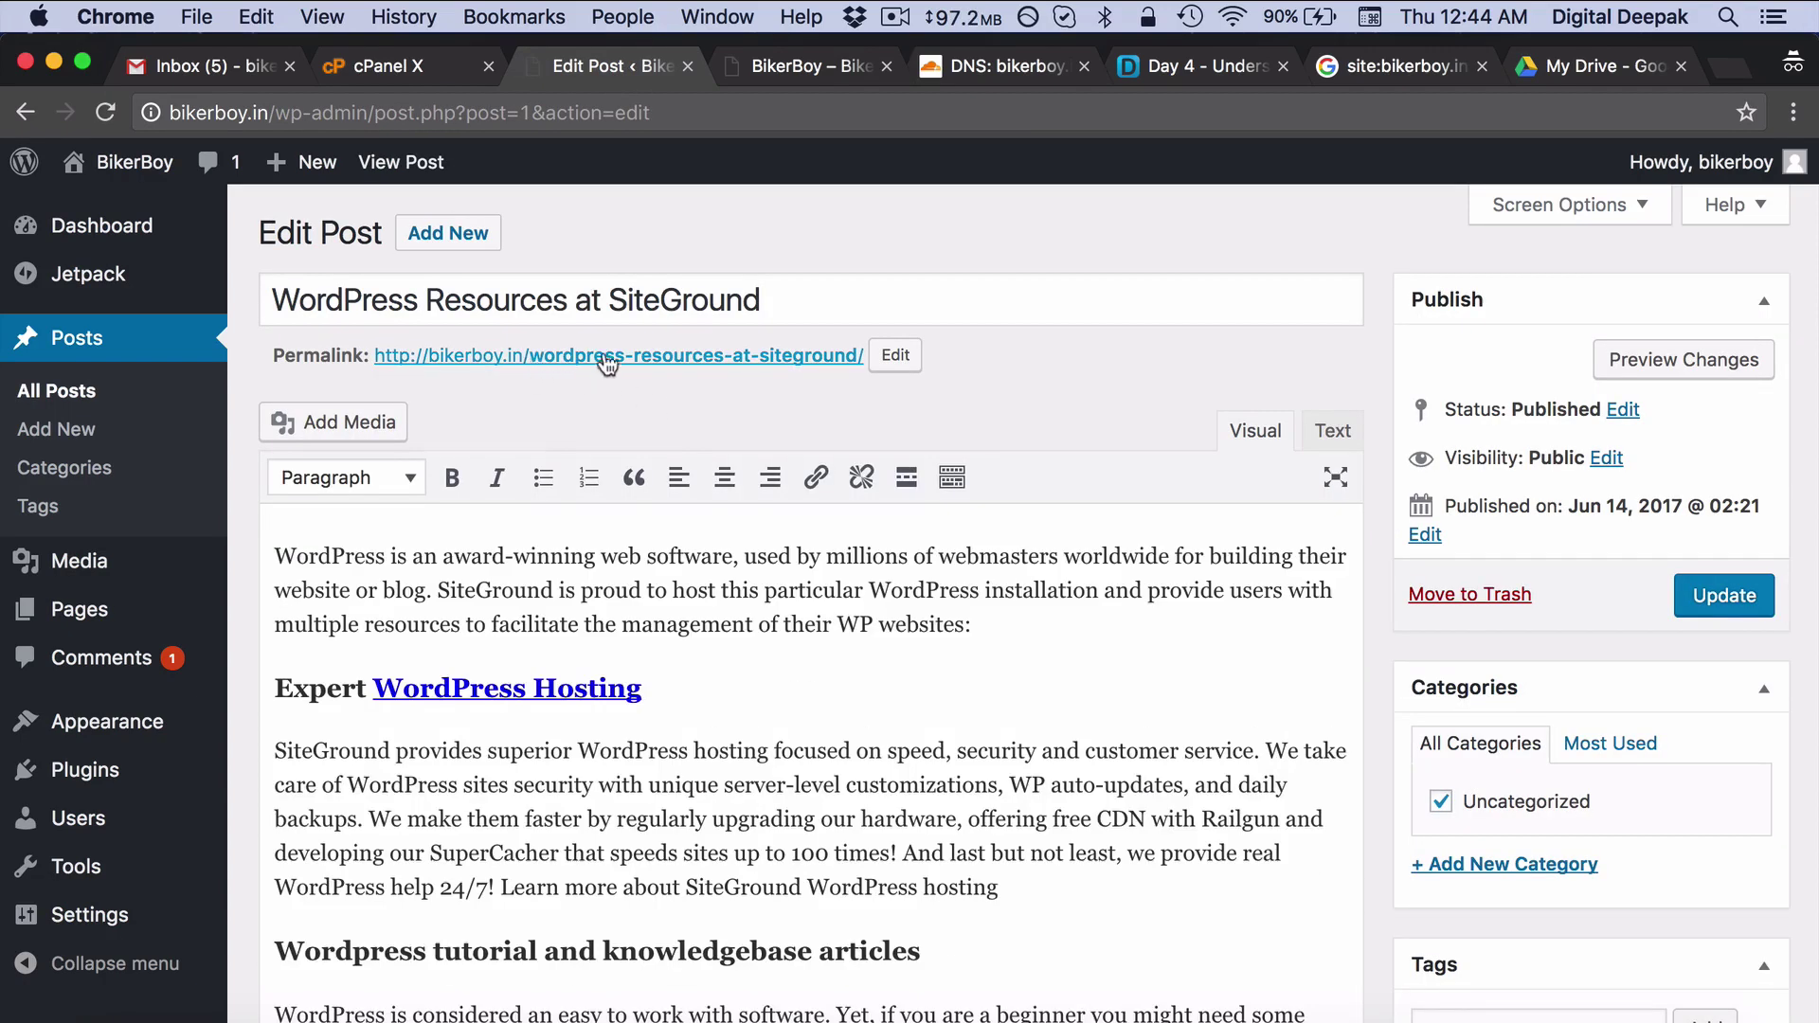
pyautogui.click(894, 351)
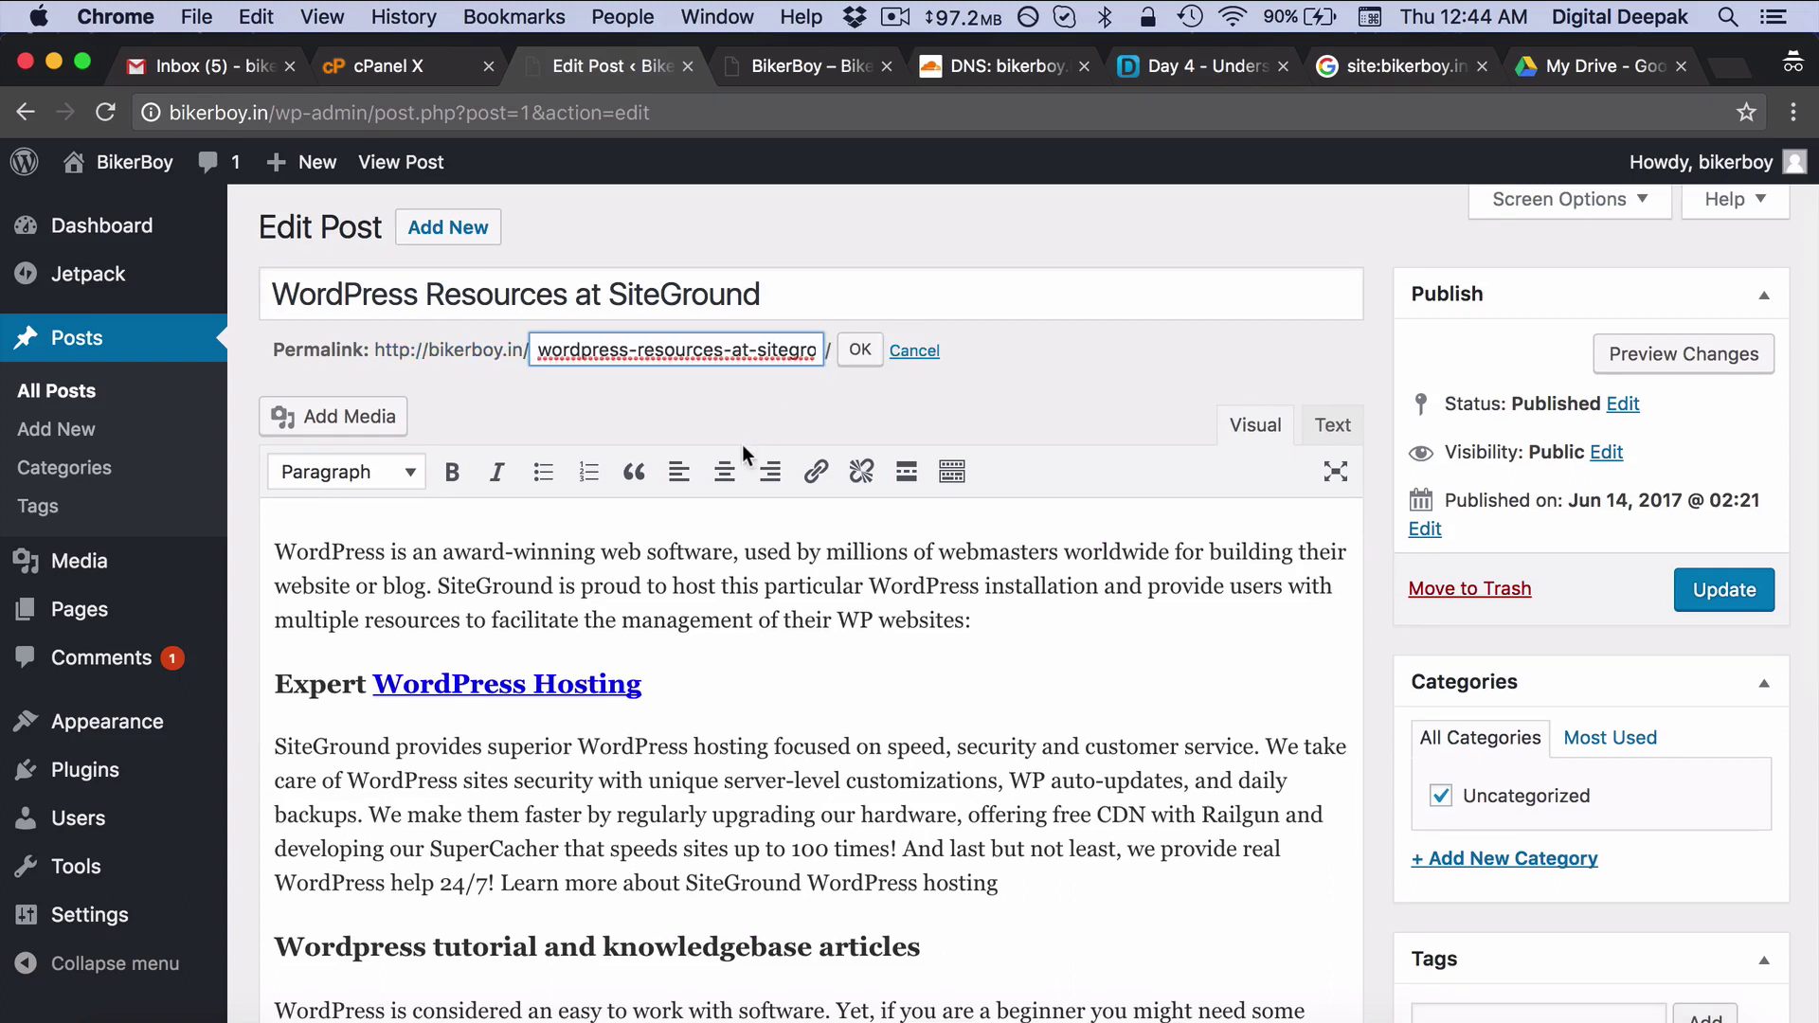
pyautogui.press('super+a')
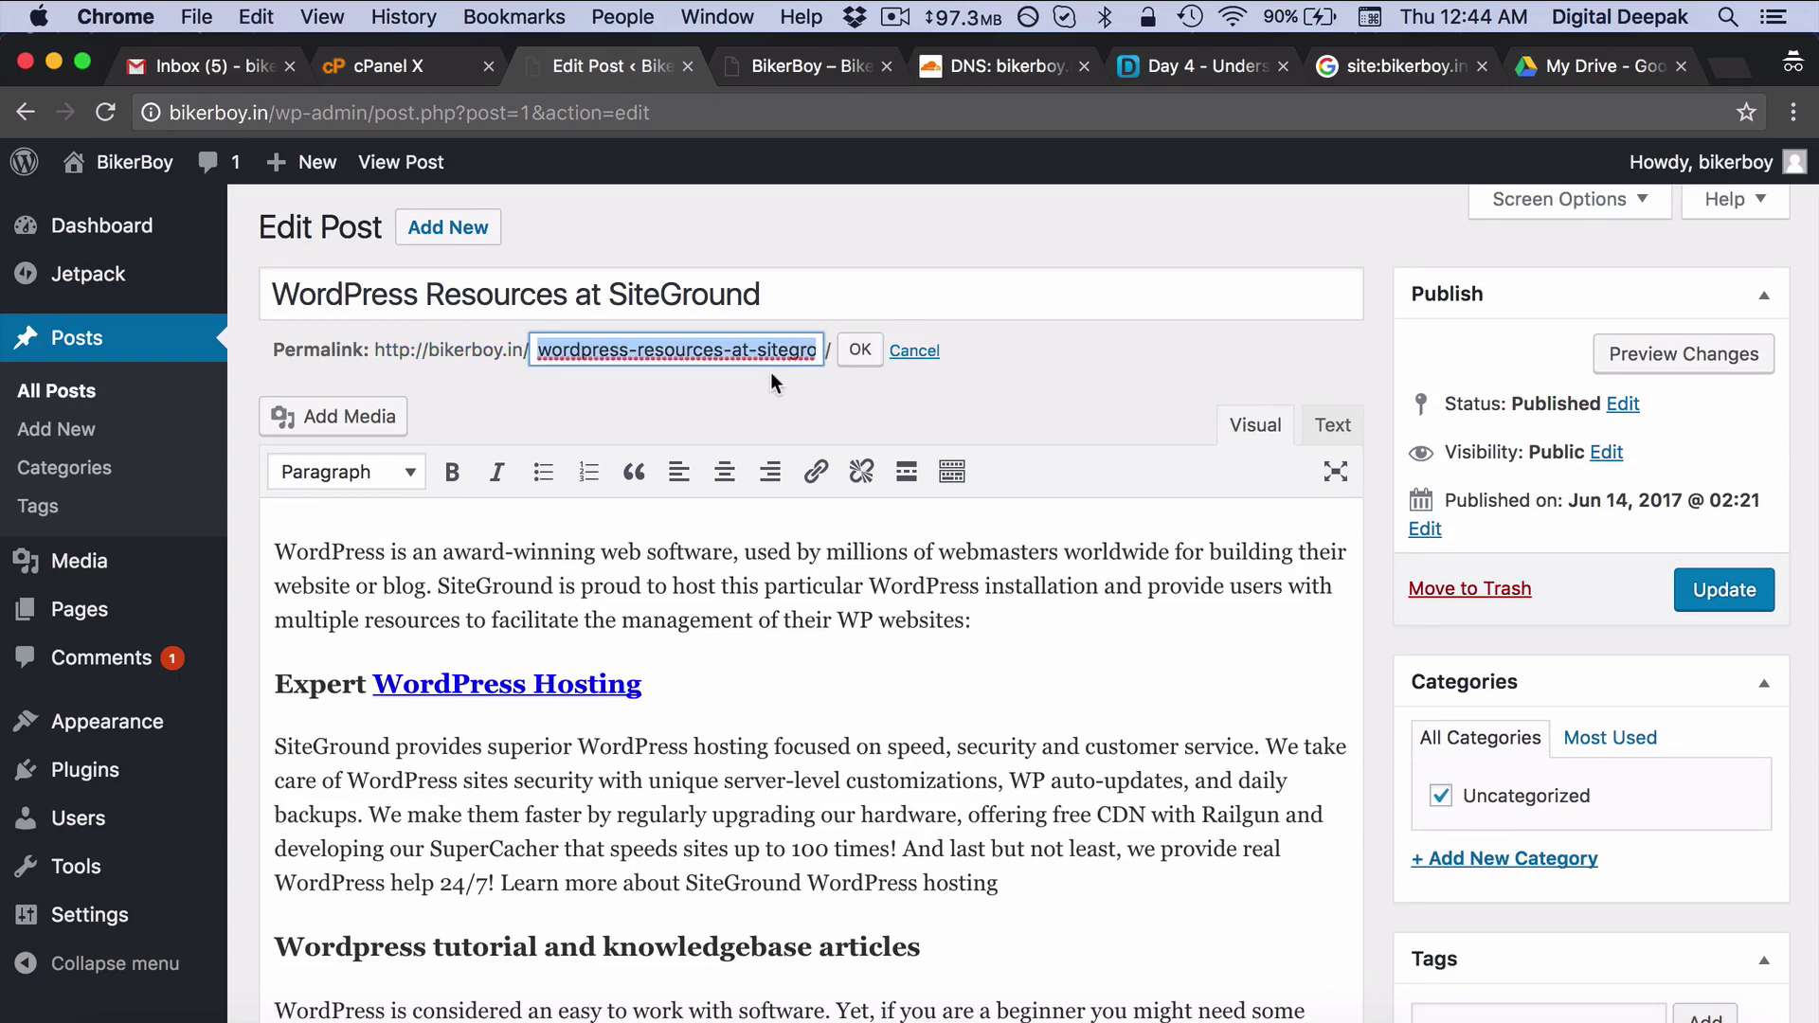
pyautogui.write('post')
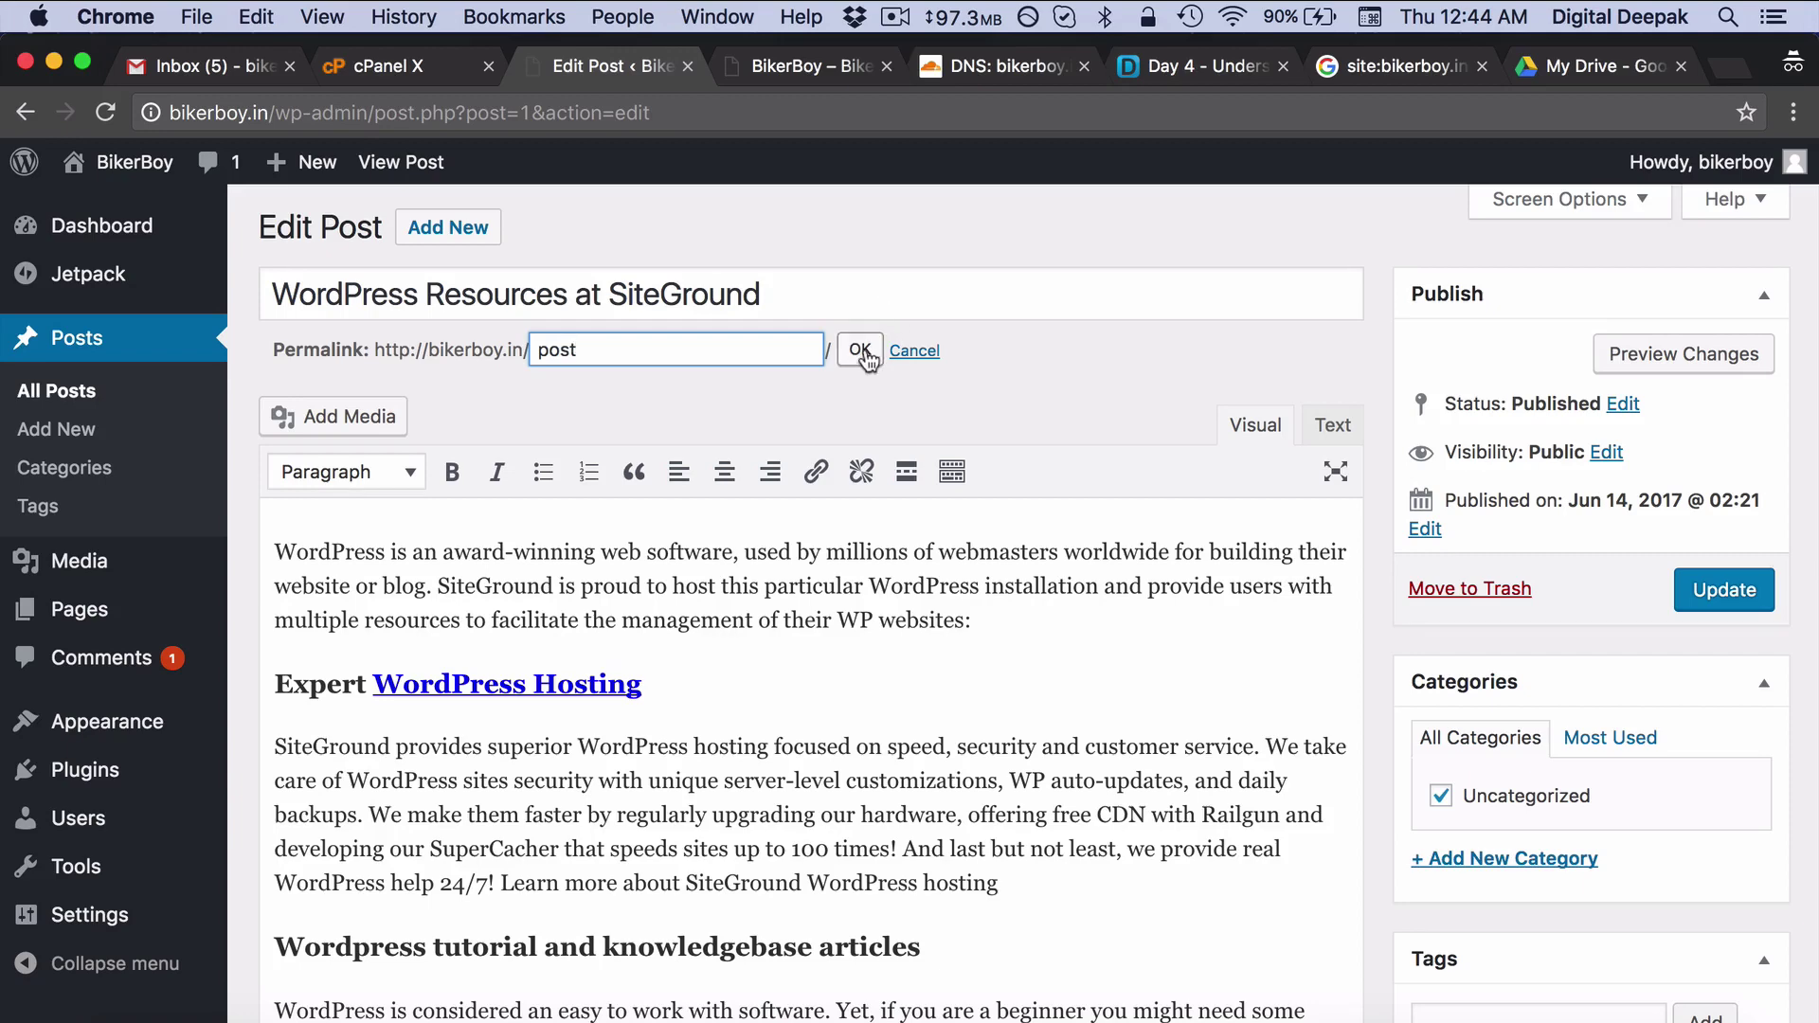
pyautogui.click(859, 350)
pyautogui.click(1725, 589)
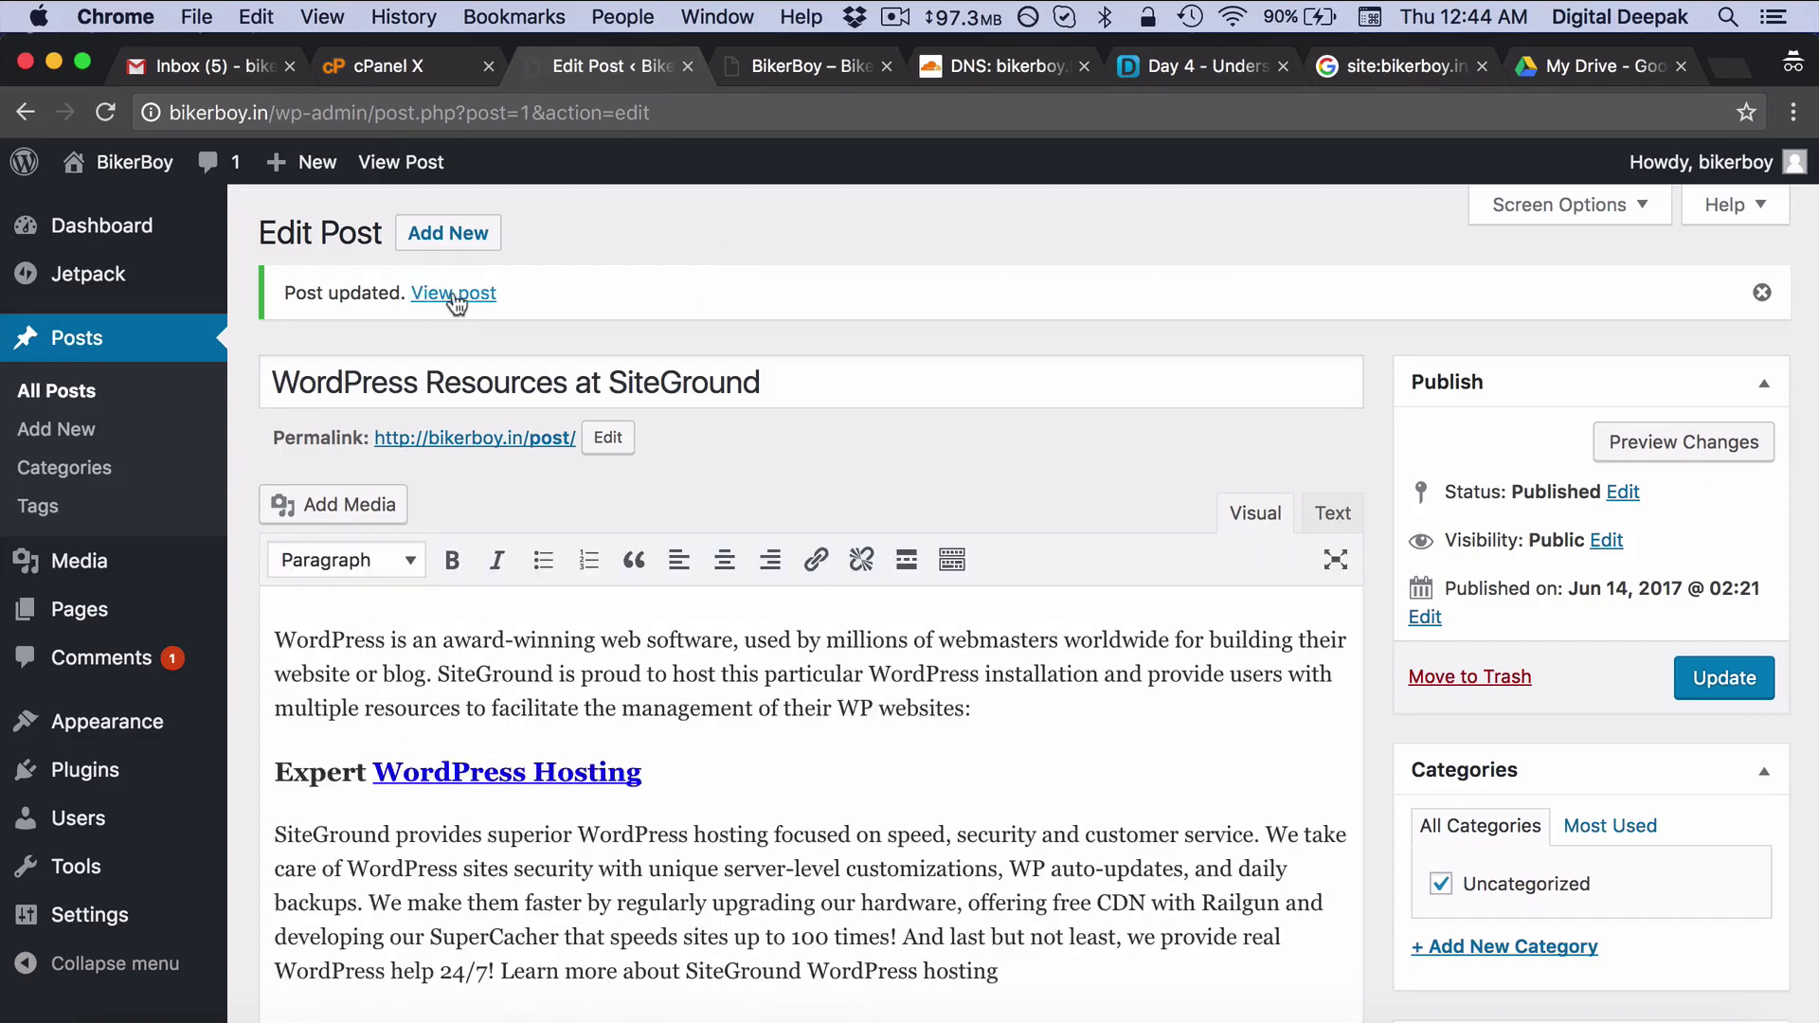
# View the updated post in a new browser tab, and mark the Setup Permalinks task in Gmail as completed.
pyautogui.rightClick(455, 299)
pyautogui.click(472, 305)
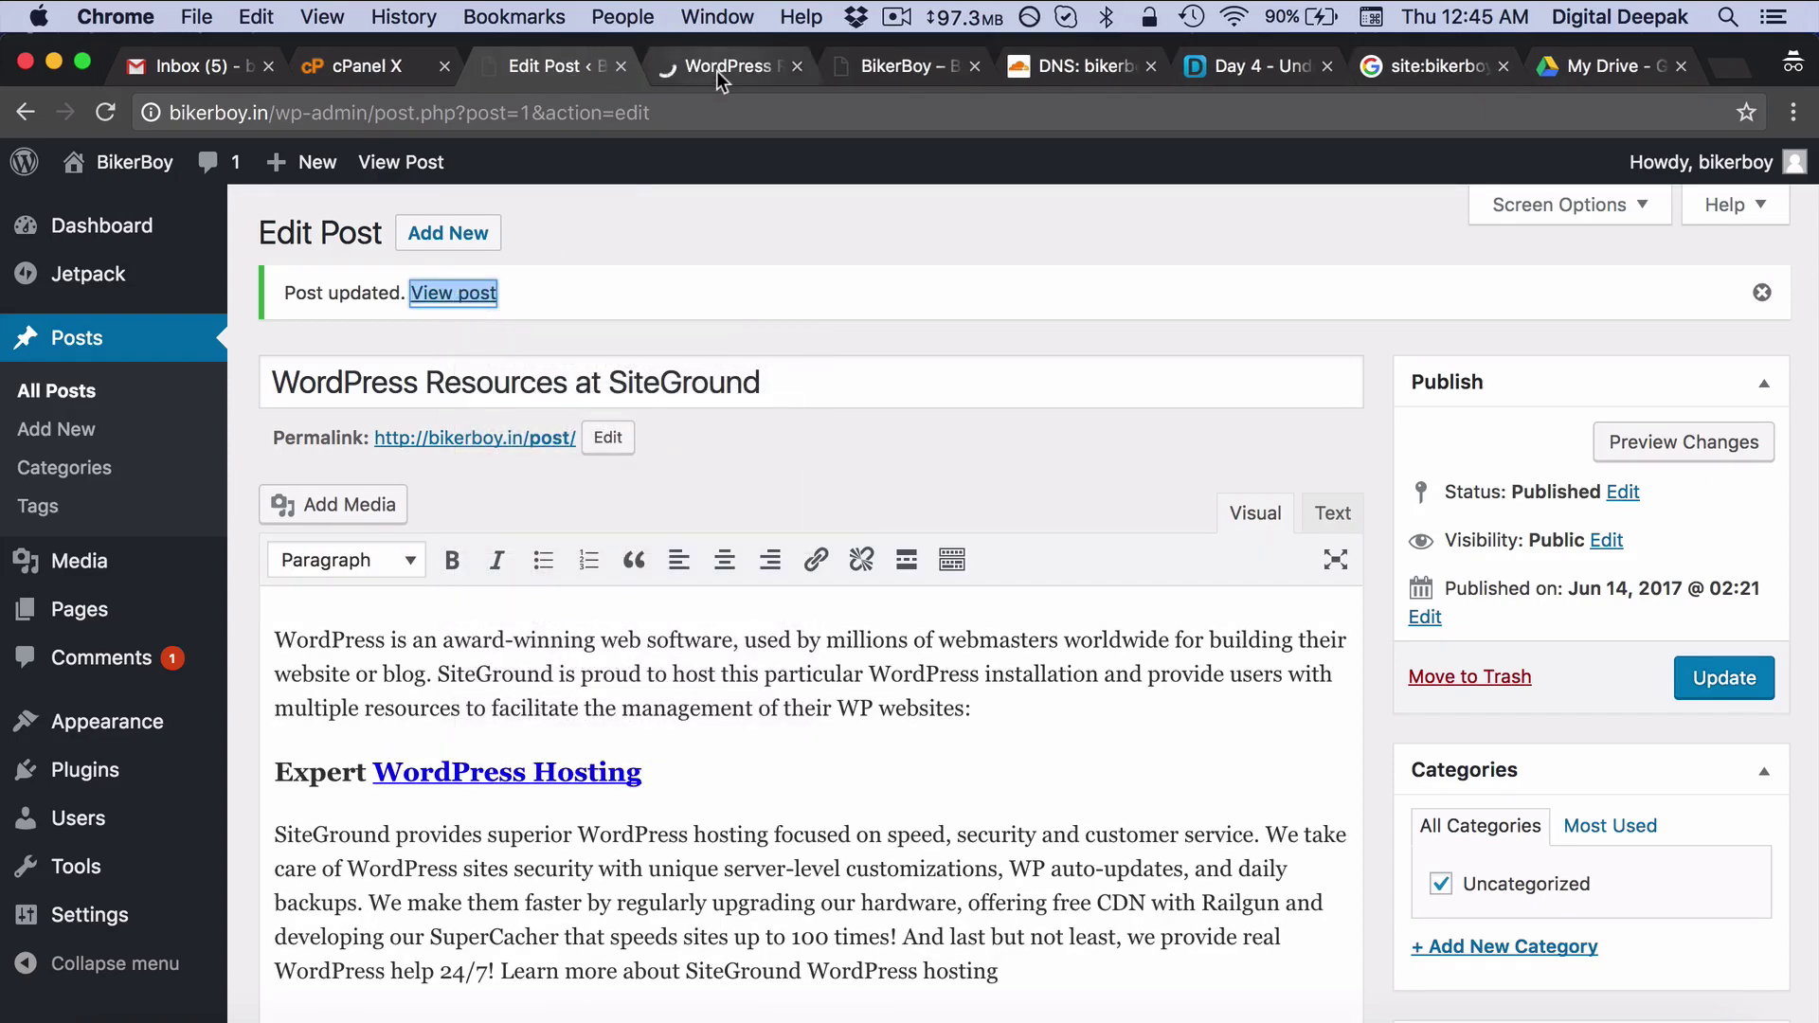
pyautogui.click(717, 66)
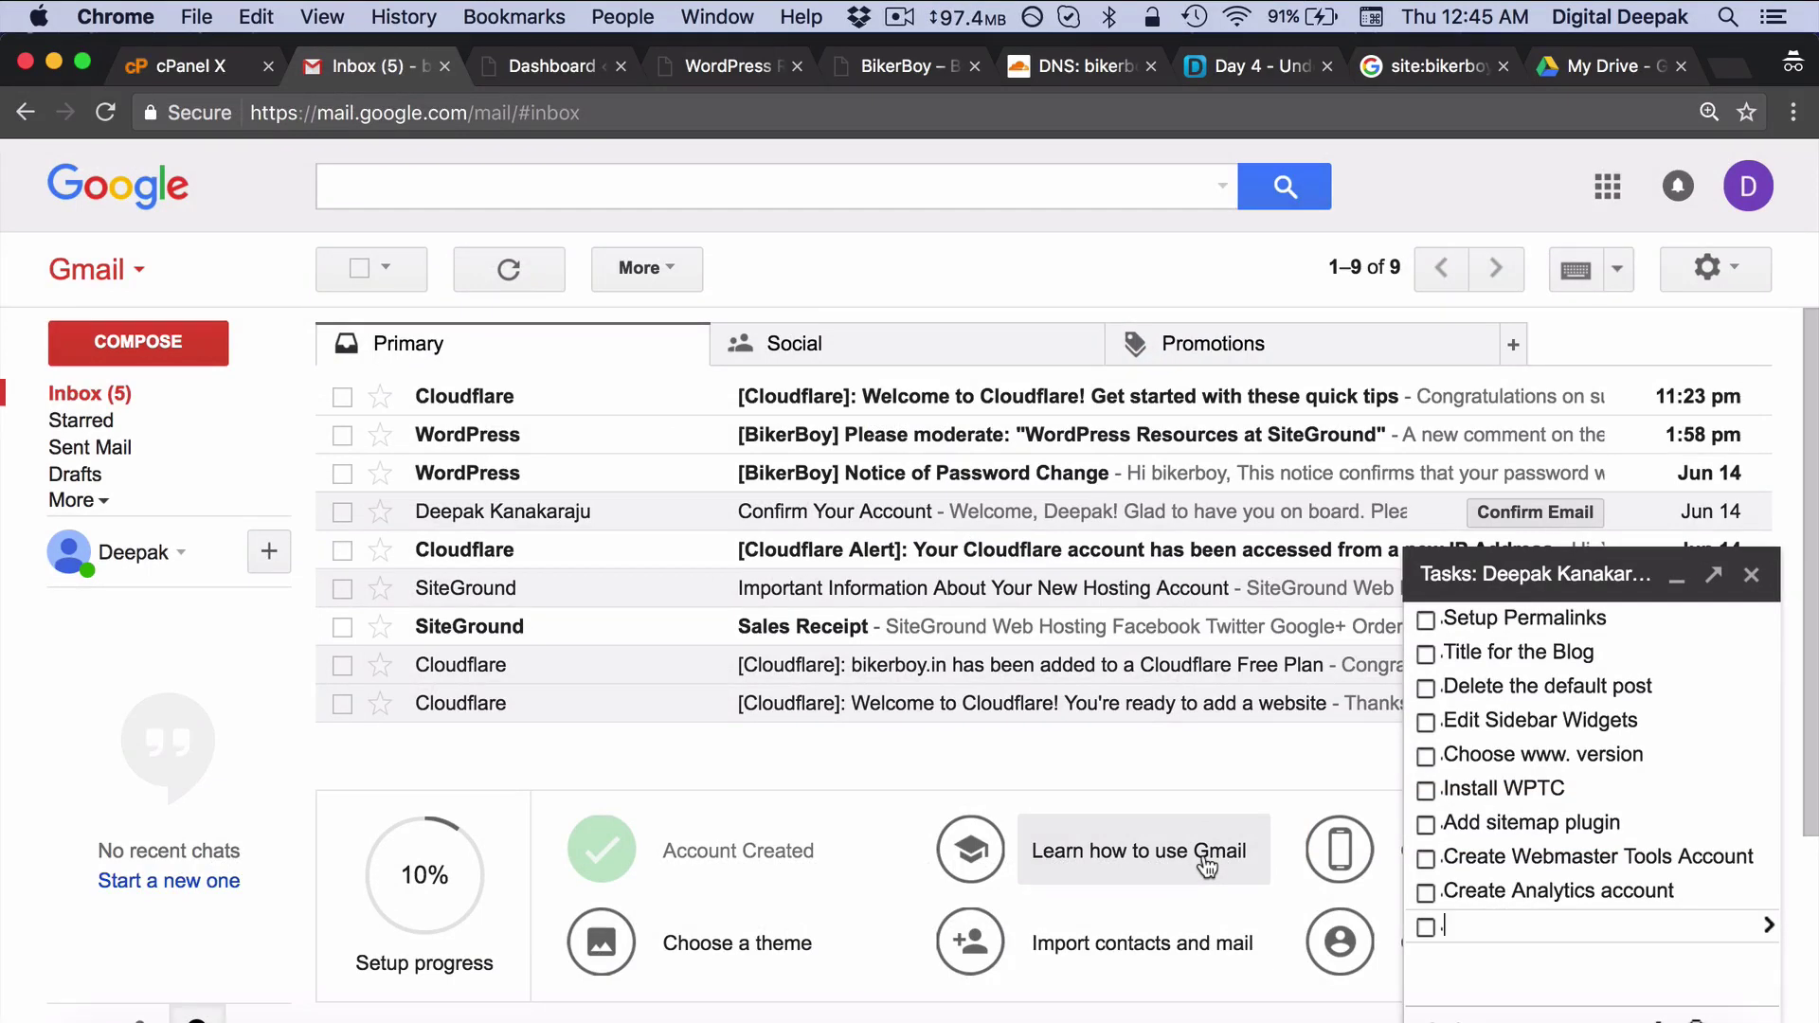
pyautogui.click(1426, 620)
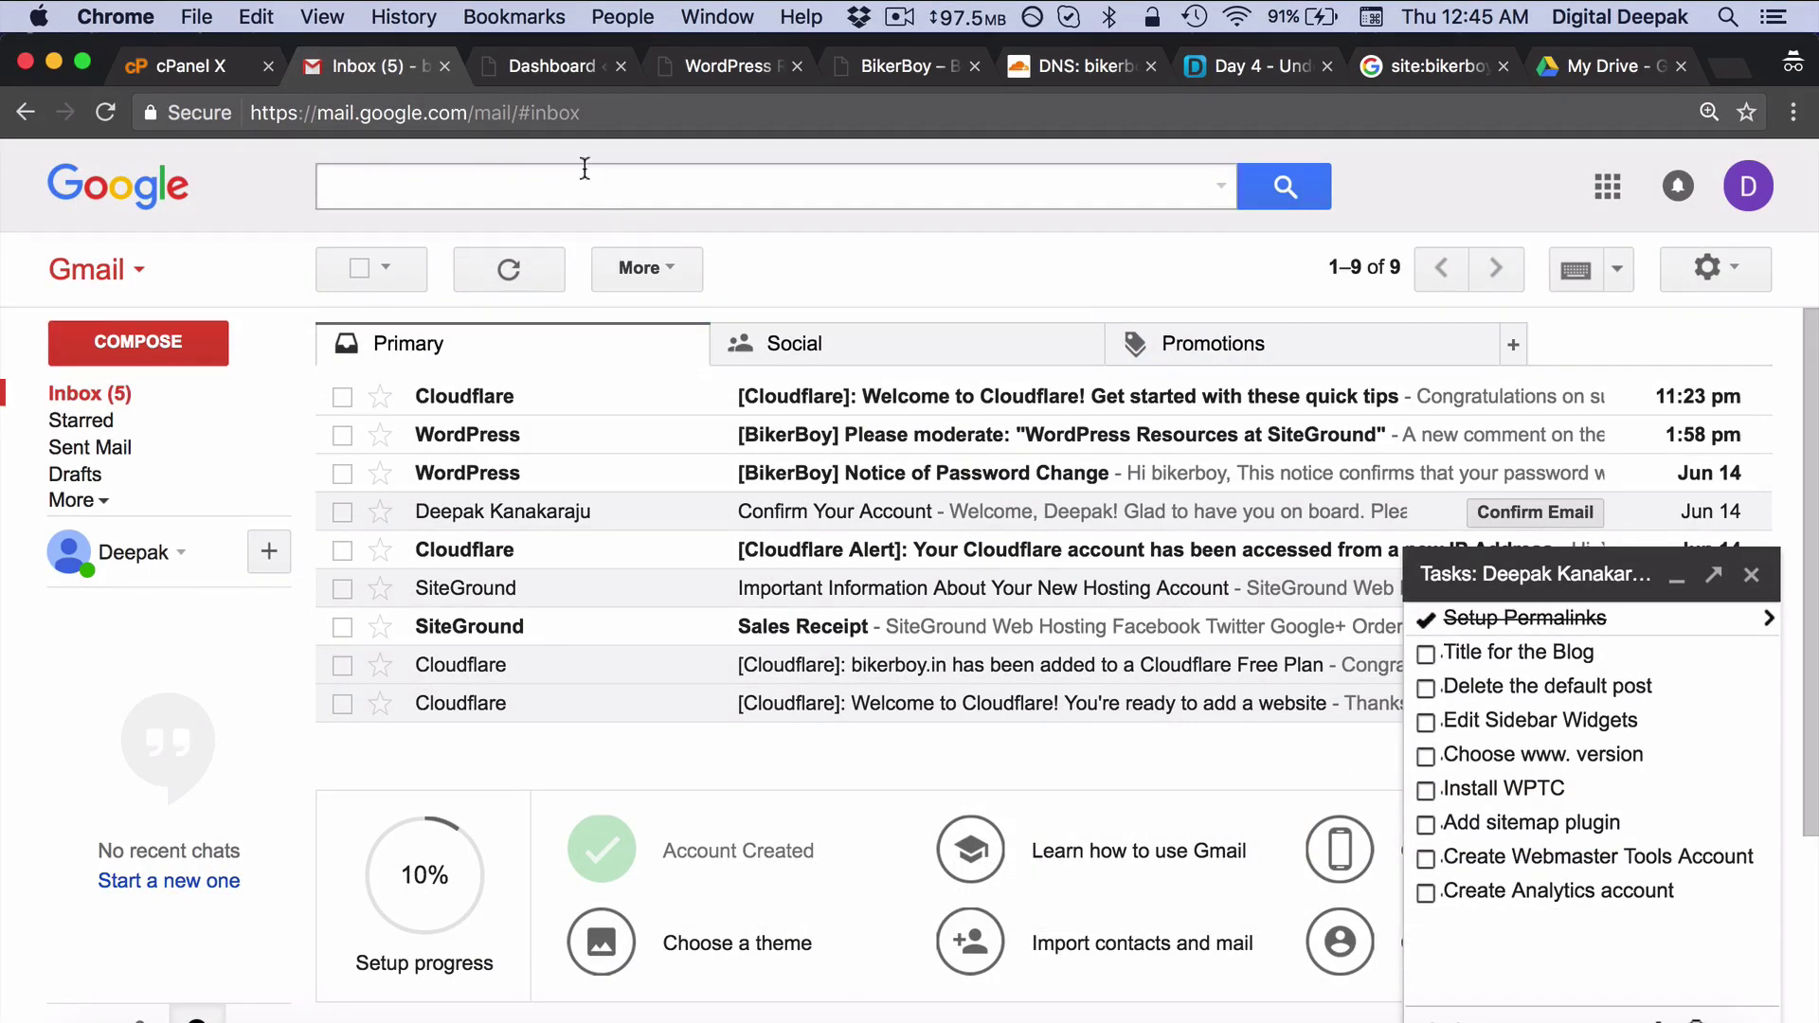
# In the site's general settings, extend the site title to "BikerBoy - India's Premium Motorcycle Blog".
pyautogui.click(537, 65)
pyautogui.moveTo(159, 842)
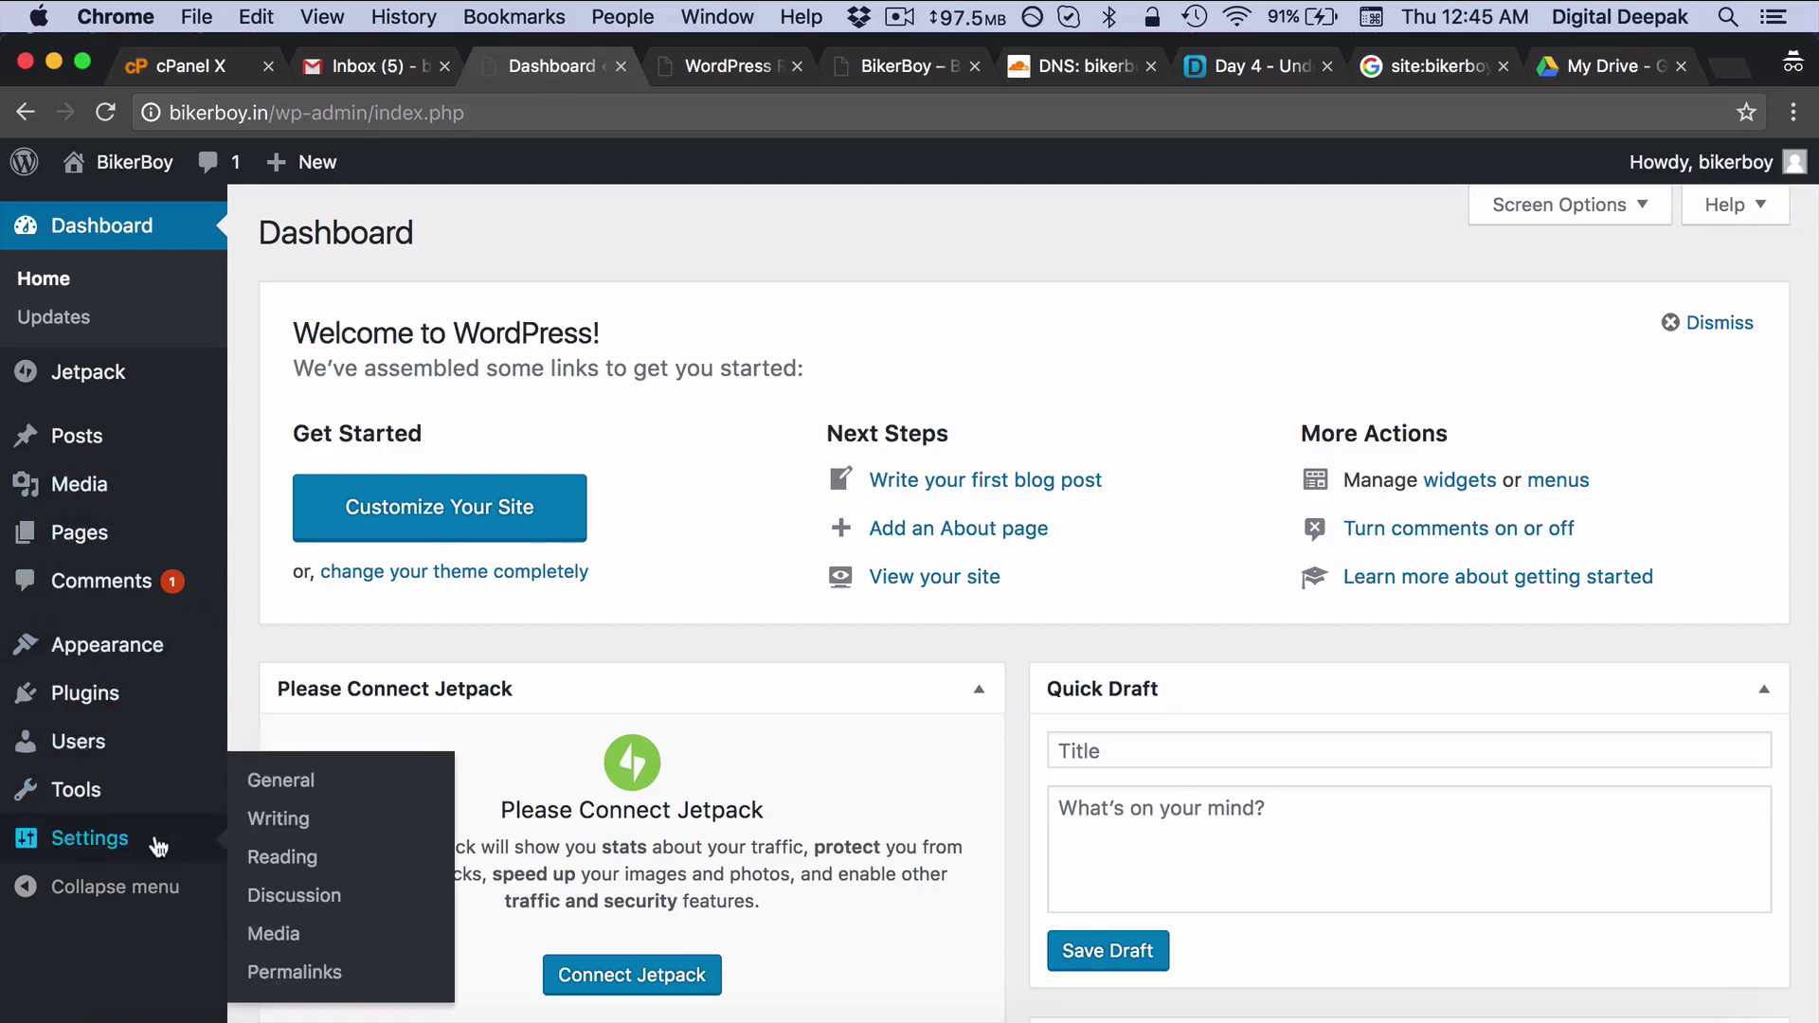
pyautogui.click(280, 780)
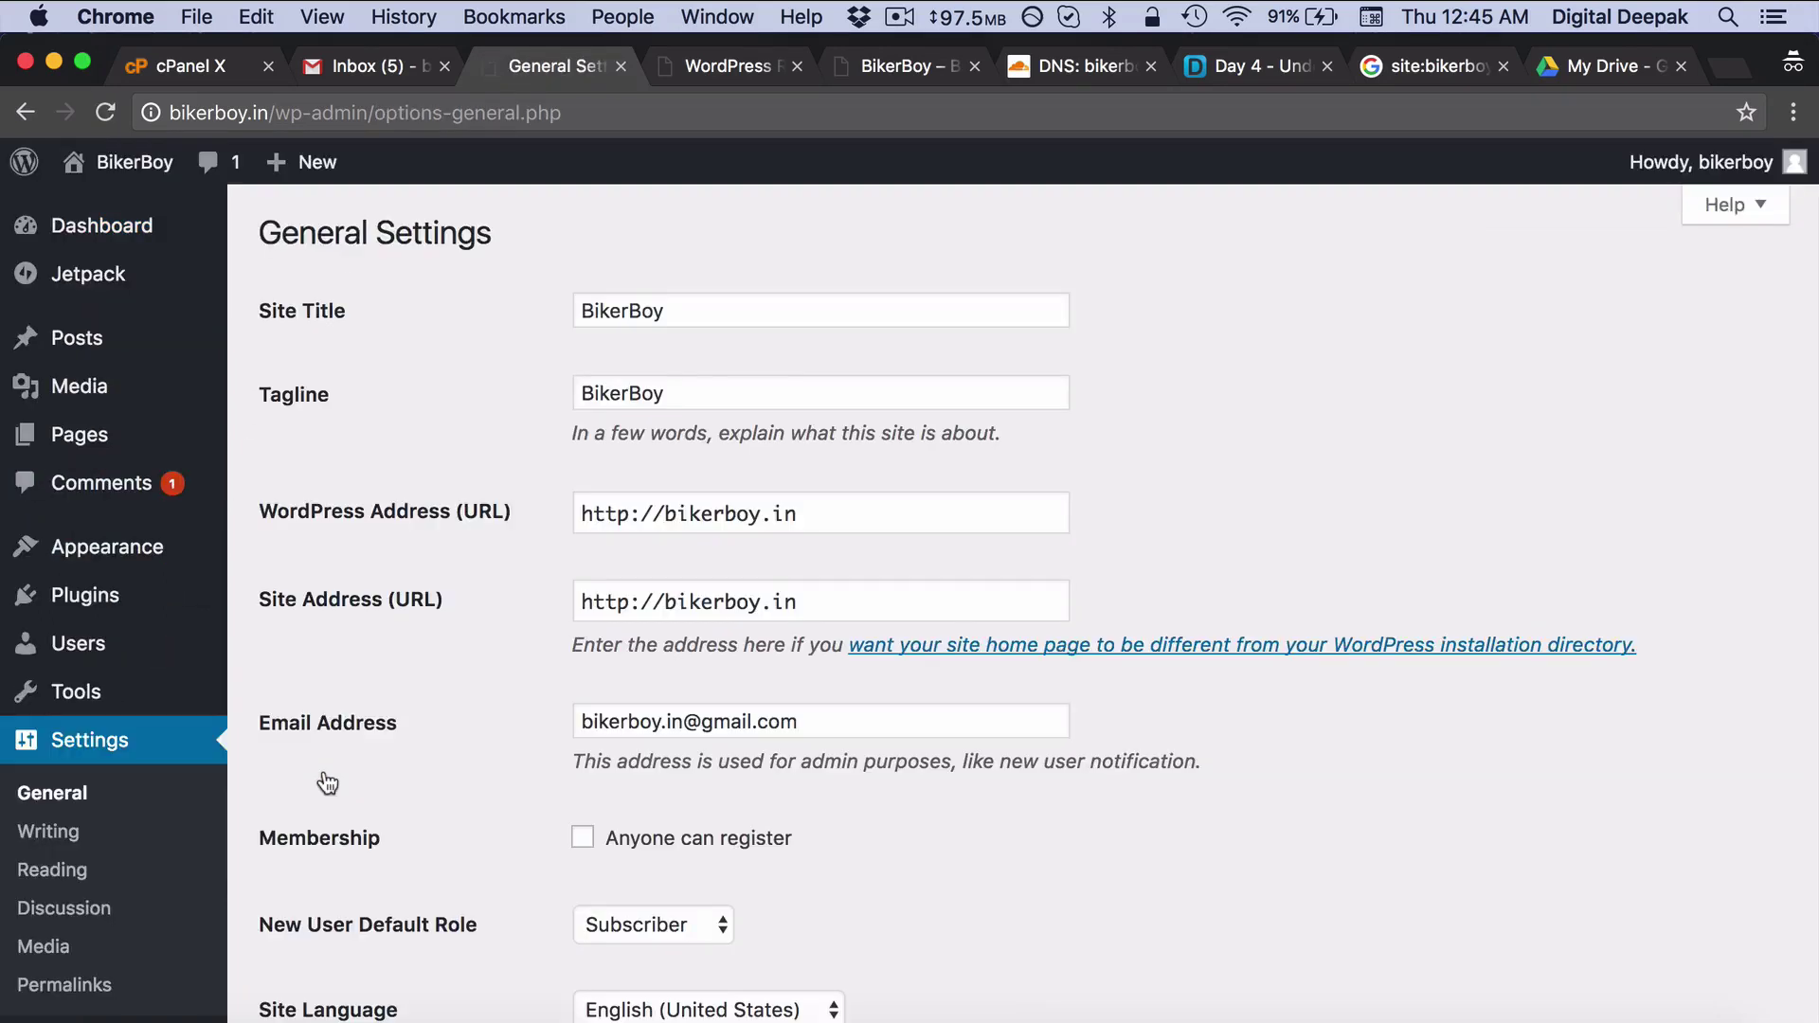
pyautogui.click(705, 313)
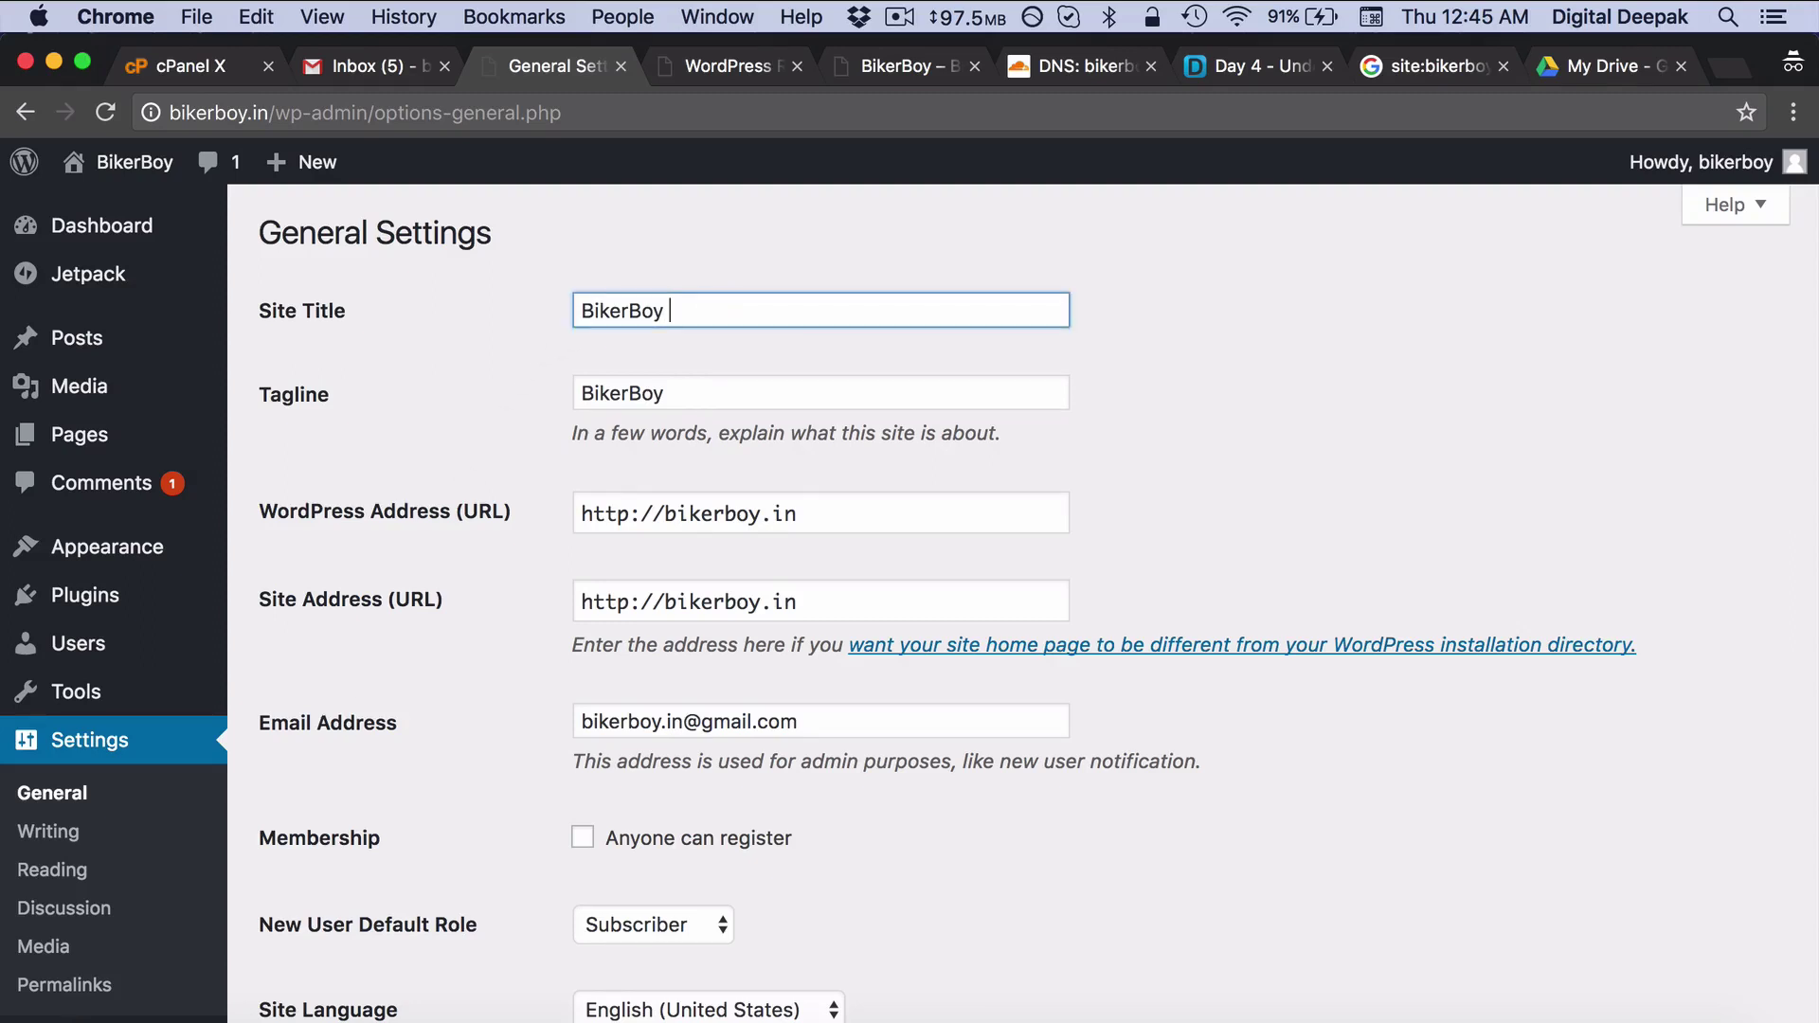
pyautogui.write('-')
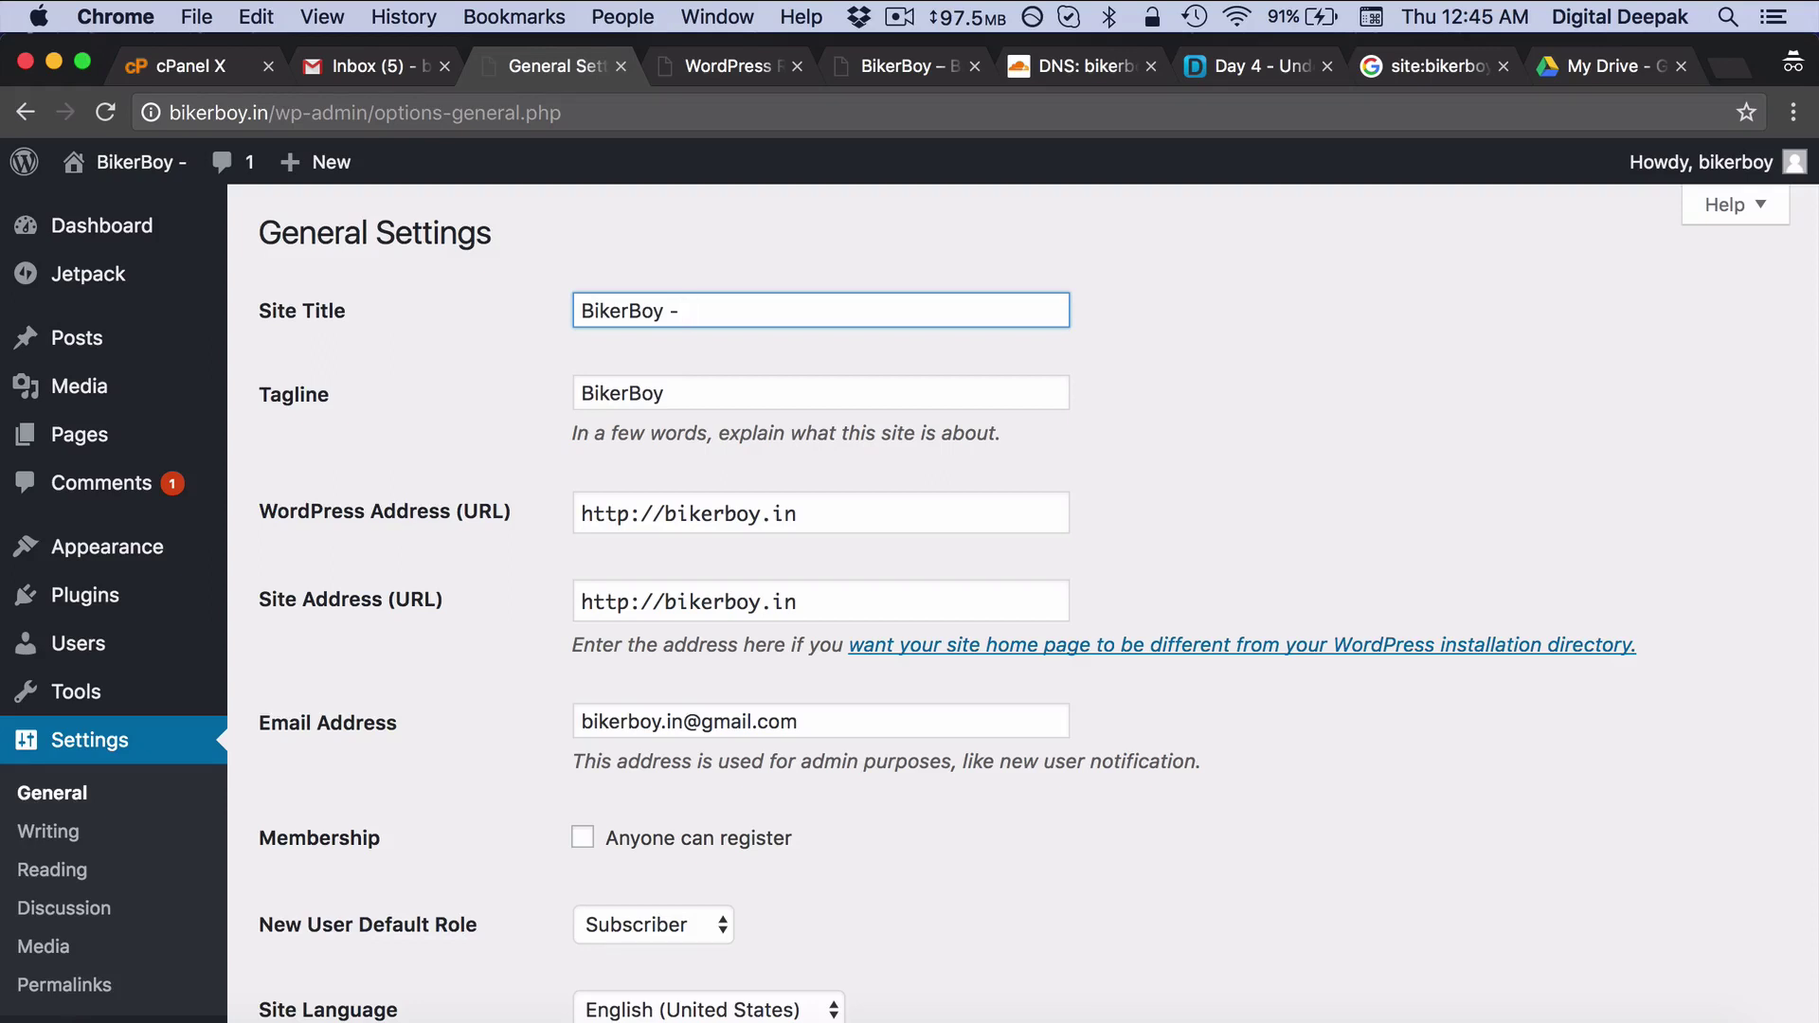
pyautogui.write(' Indi')
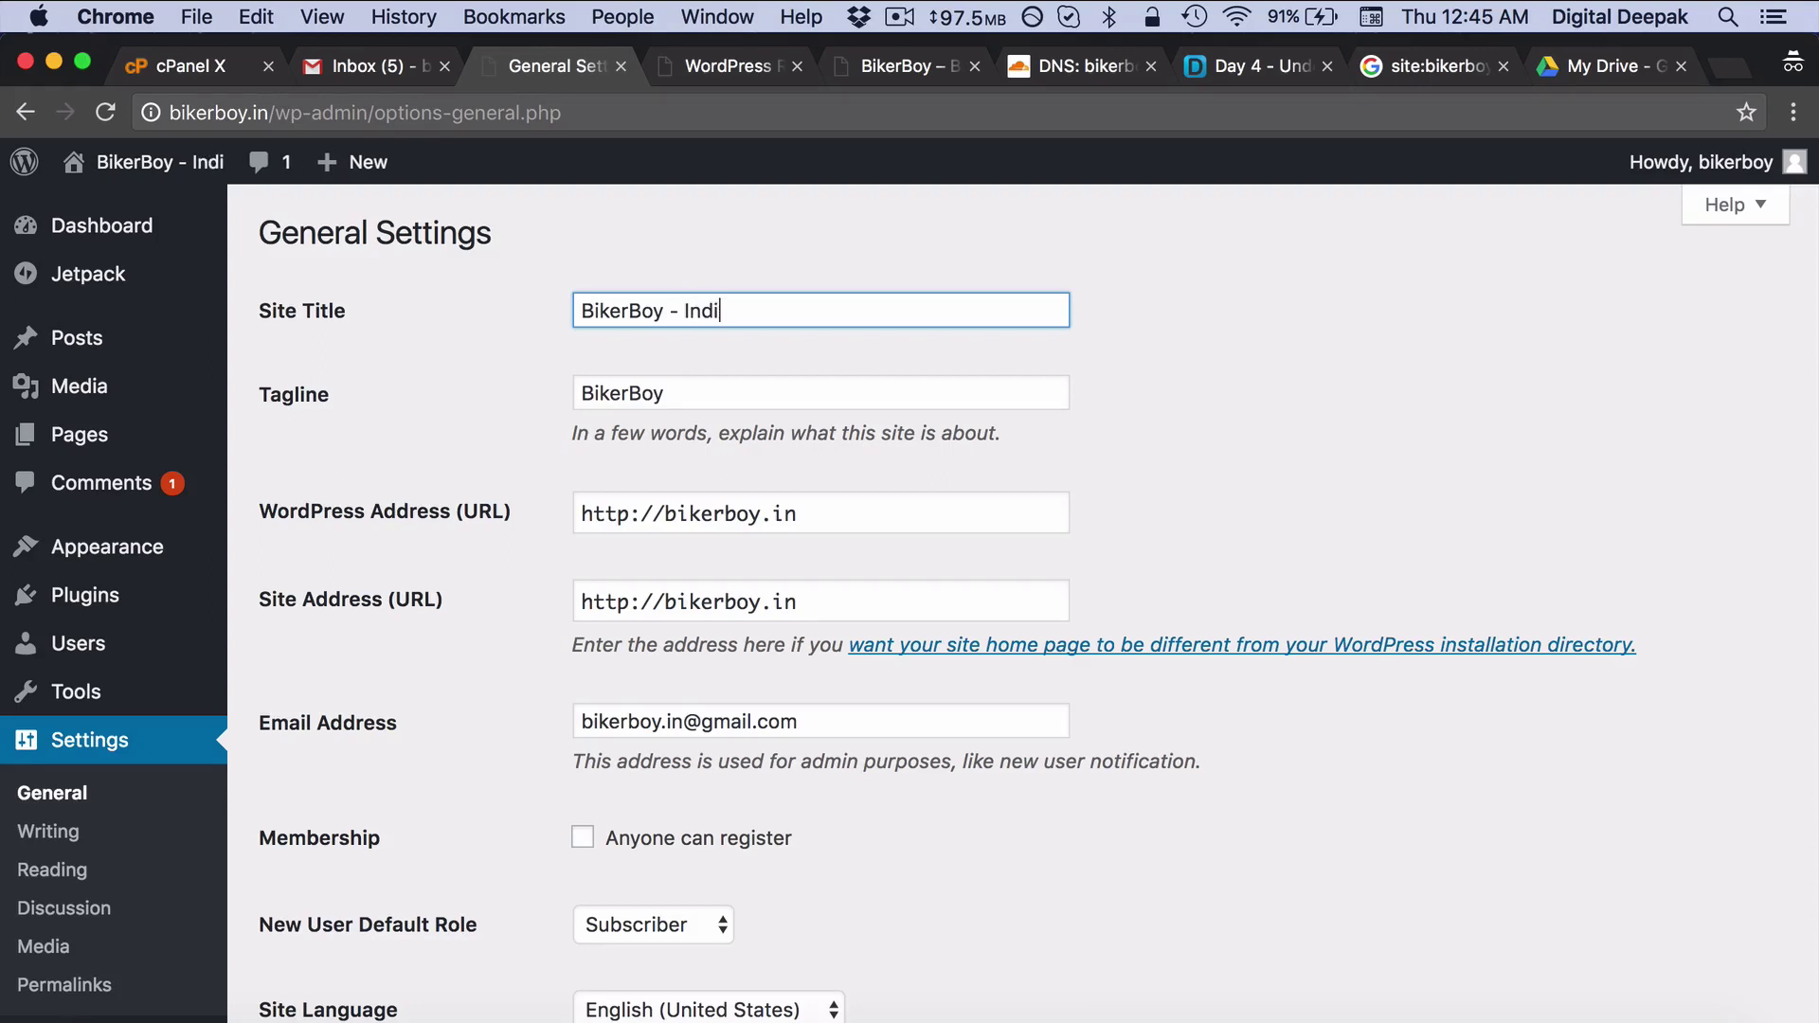
pyautogui.write("a's Premiu")
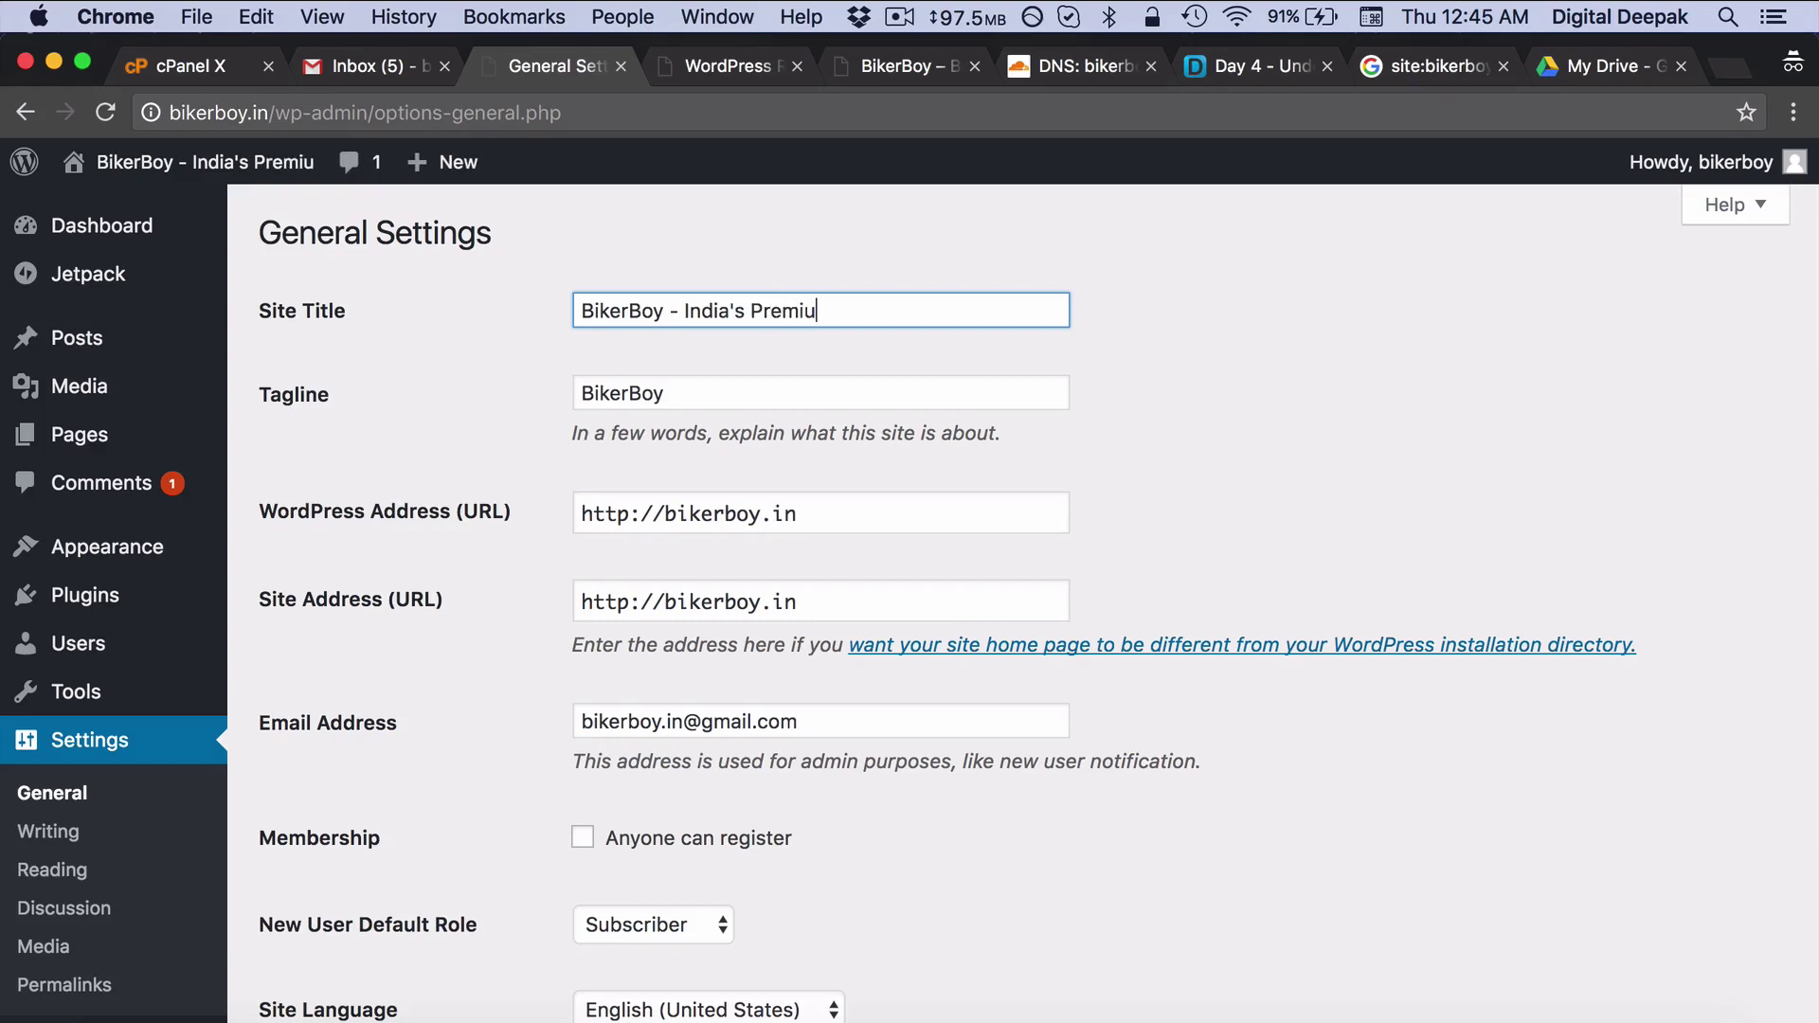
pyautogui.write('m Motorcycle Blog')
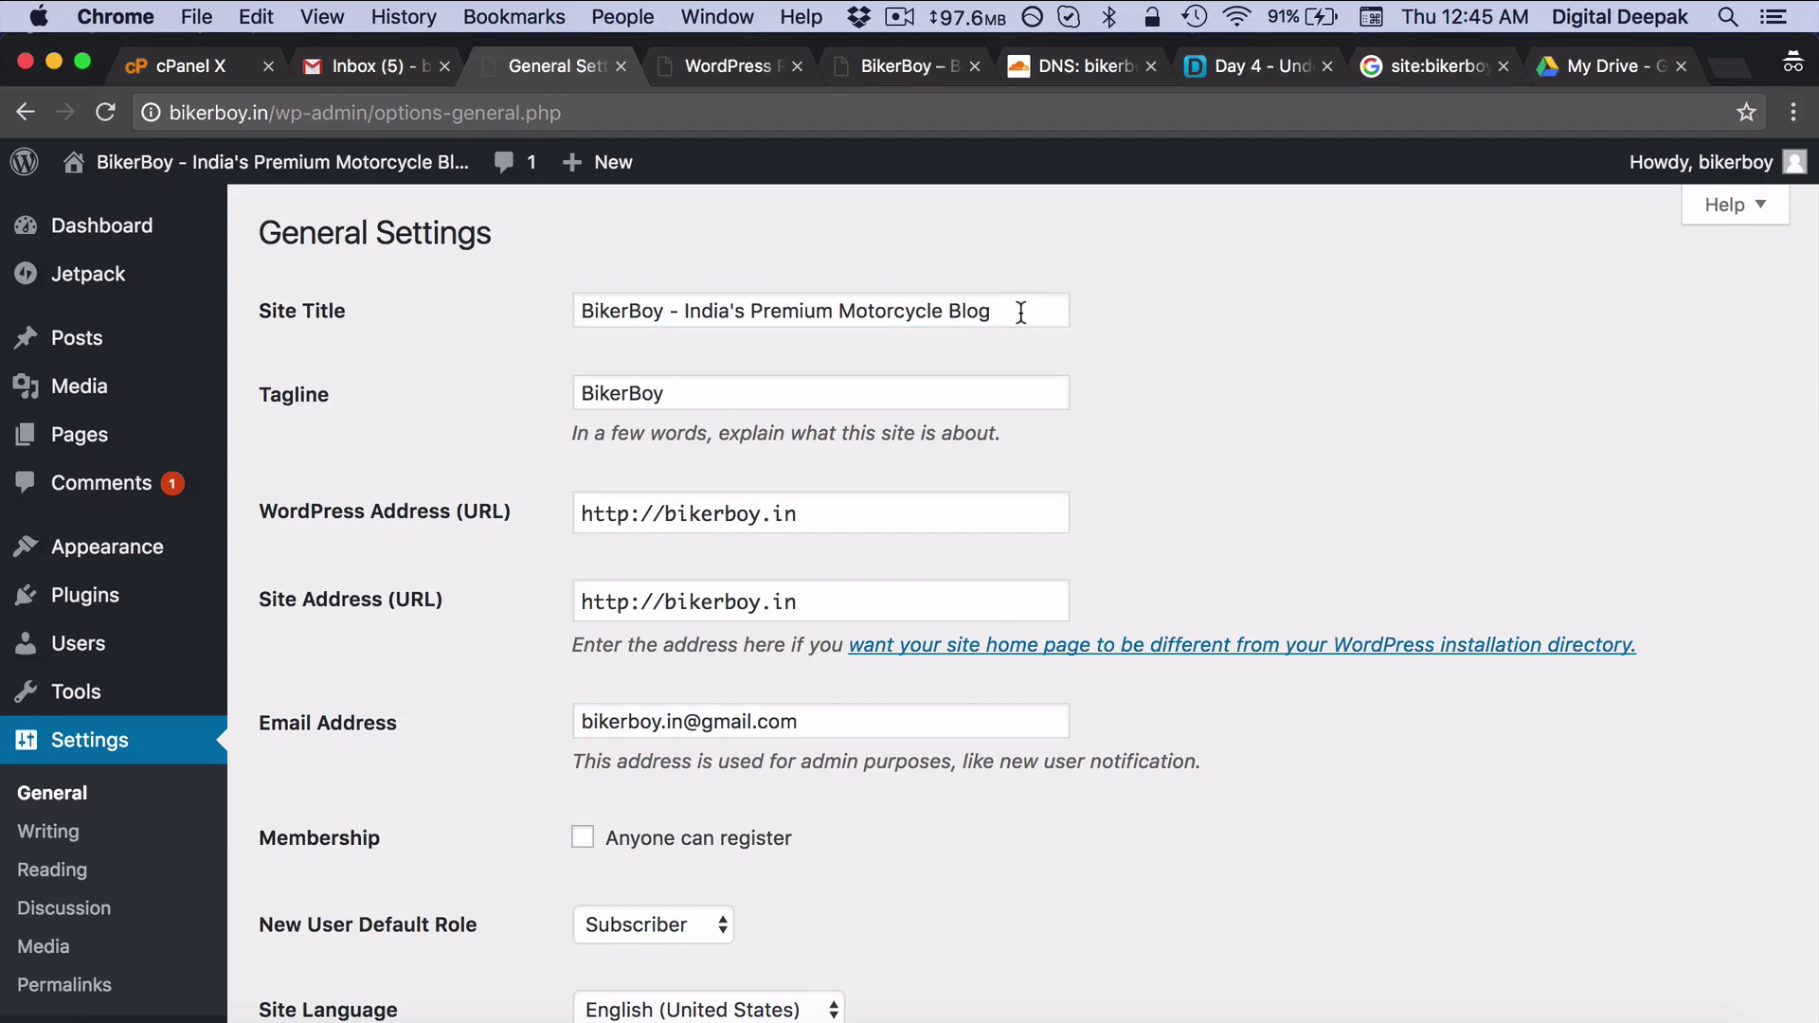
# Move "India's Premium Motorcycle Blog" from the site title into the tagline, replacing its text, and trim the title to "BikerBoy".
pyautogui.moveTo(1015, 308); pyautogui.dragTo(681, 301)
pyautogui.hotkey('ctrl', 'x')
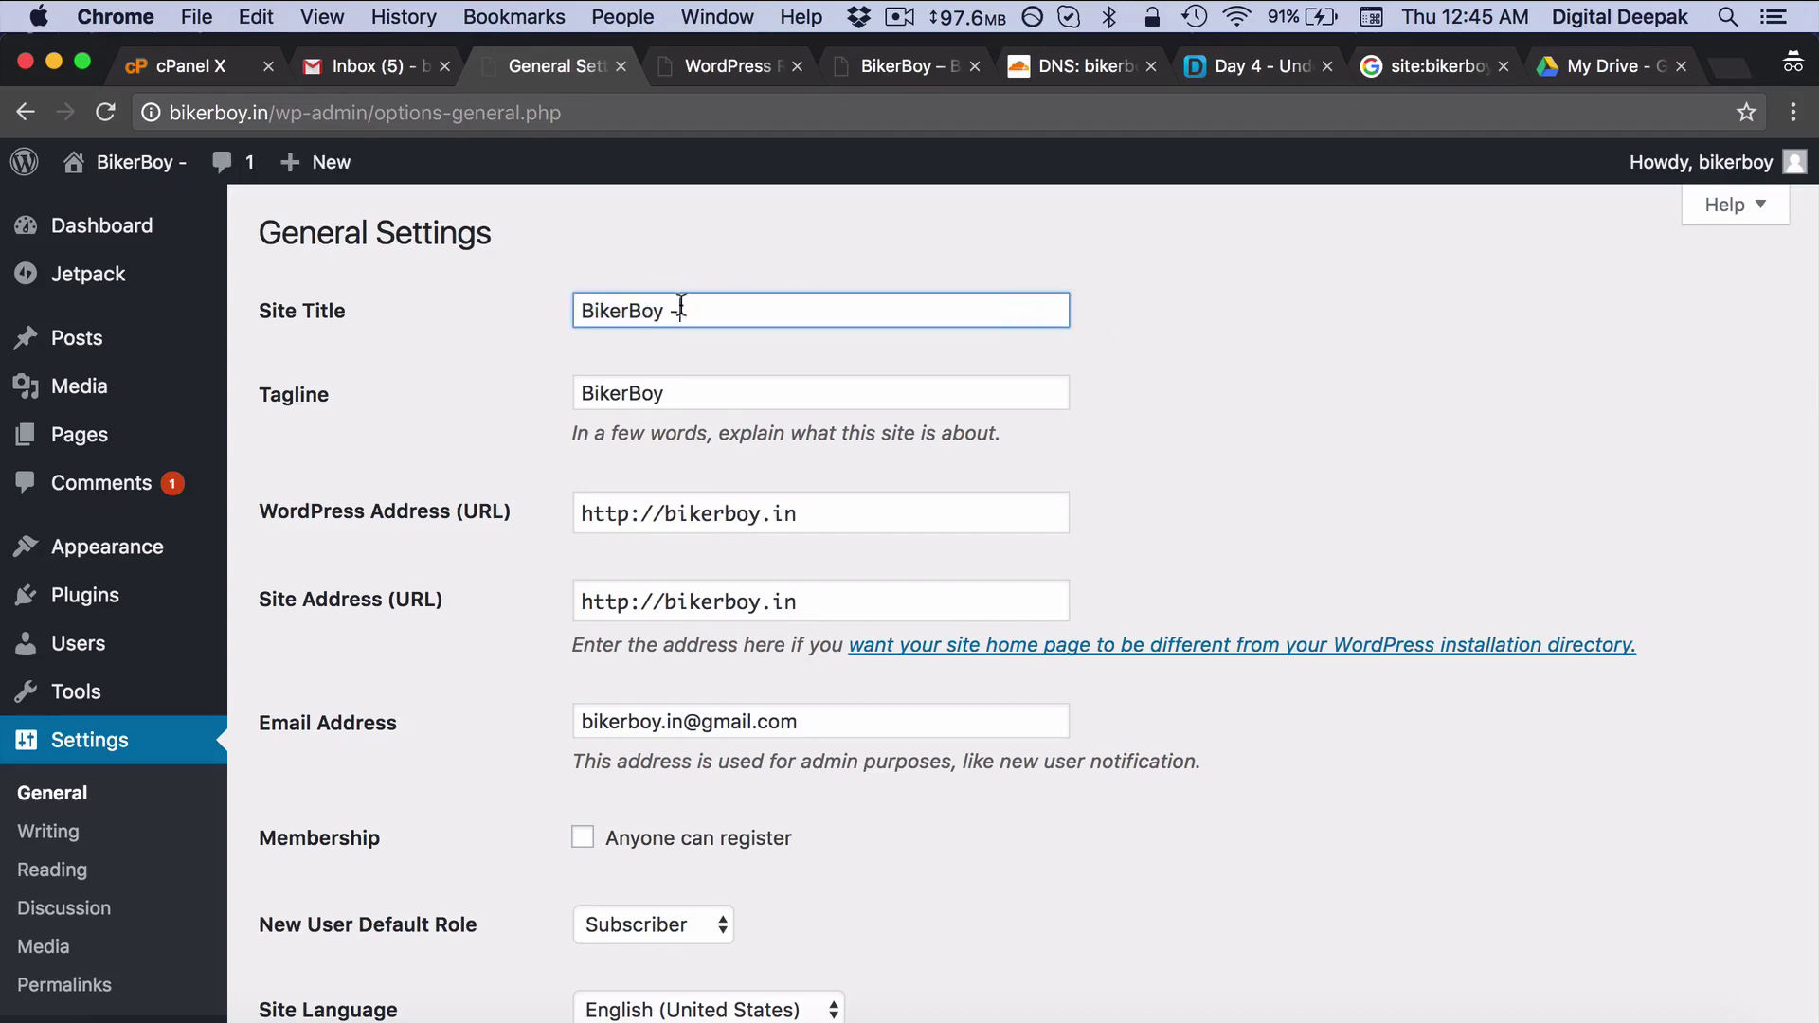
pyautogui.moveTo(673, 394); pyautogui.dragTo(540, 395)
pyautogui.hotkey('ctrl', 'v')
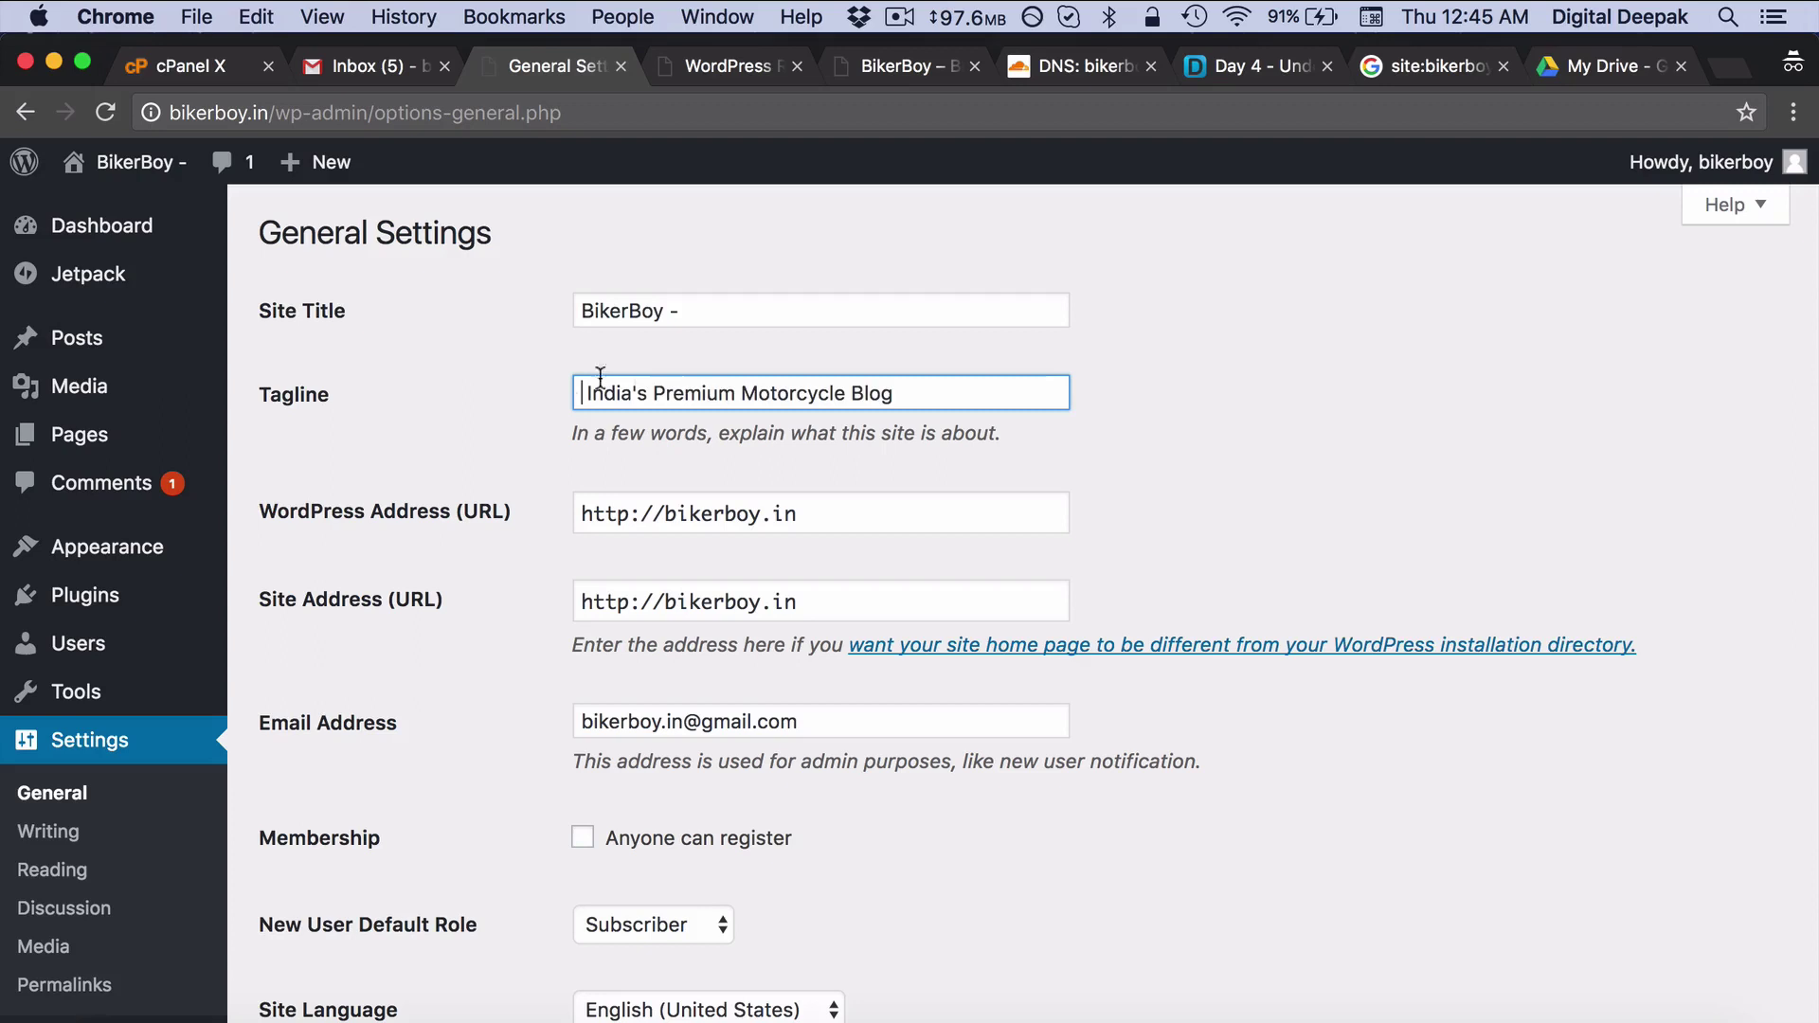
pyautogui.click(771, 313)
pyautogui.press('BackSpace')
pyautogui.press('BackSpace')
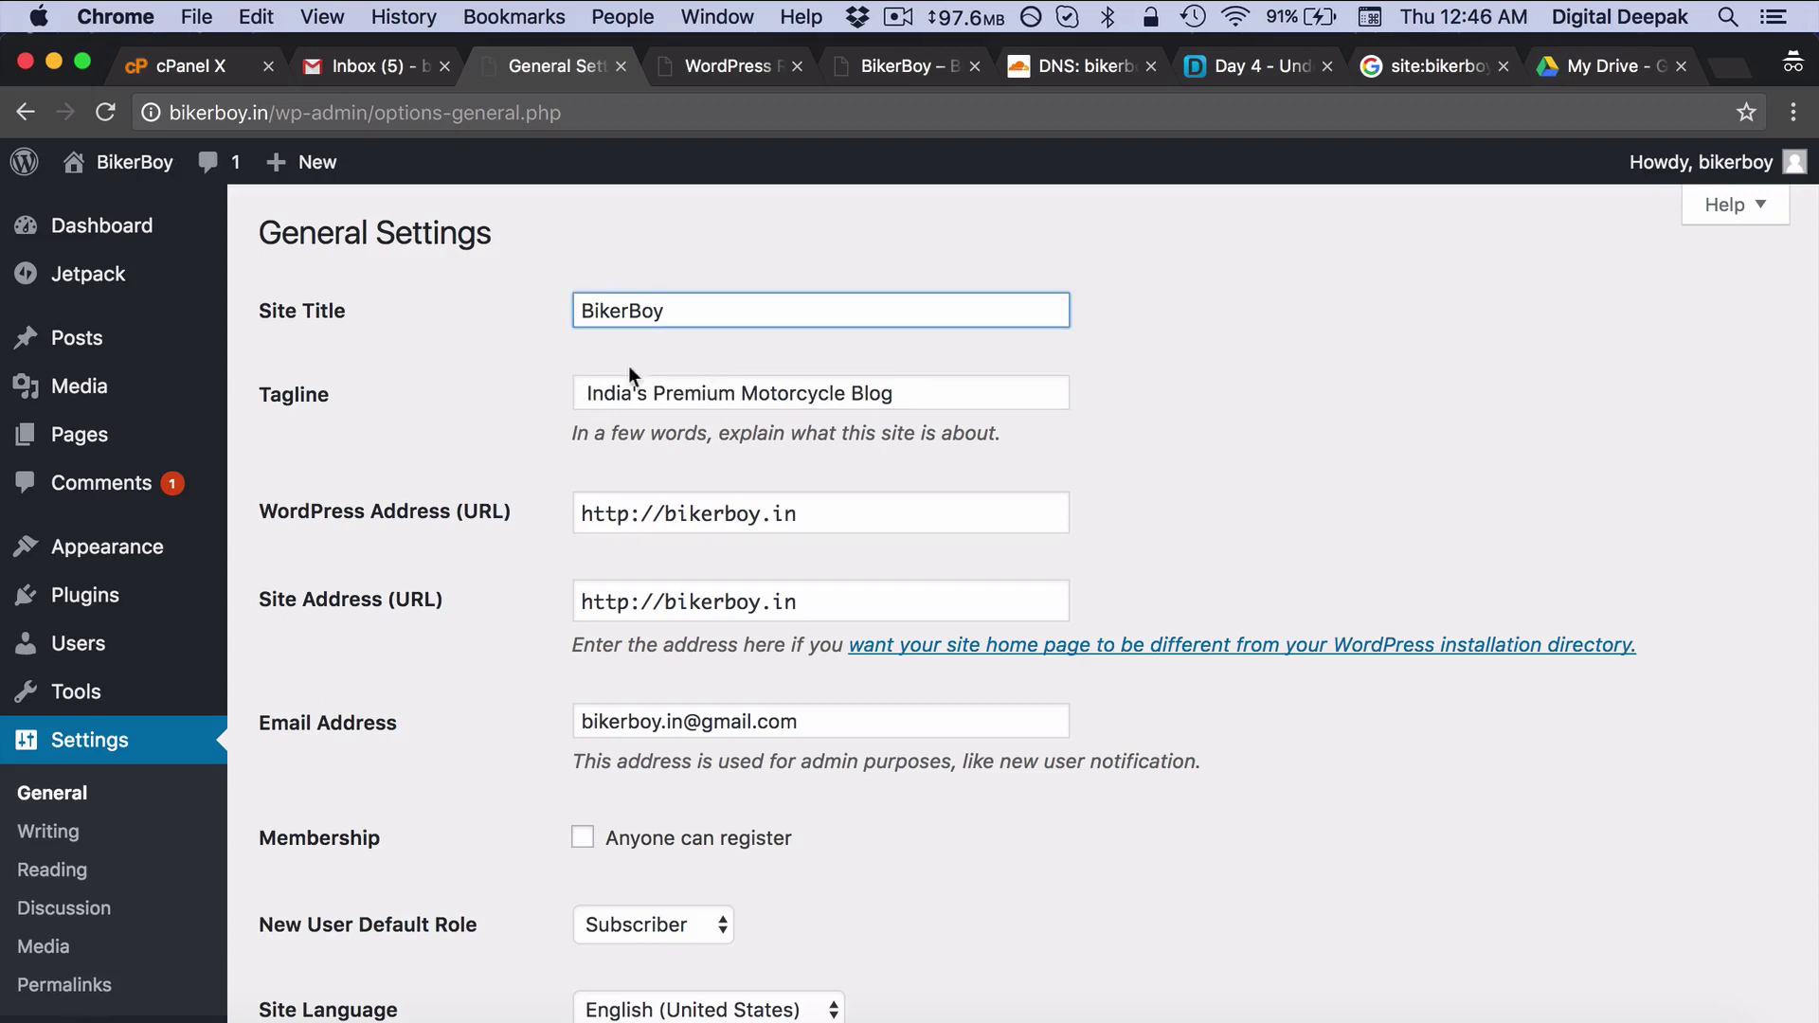
# Remove the leading space from the tagline and mark the Title for the Blog task in Gmail as completed.
pyautogui.click(585, 390)
pyautogui.press('BackSpace')
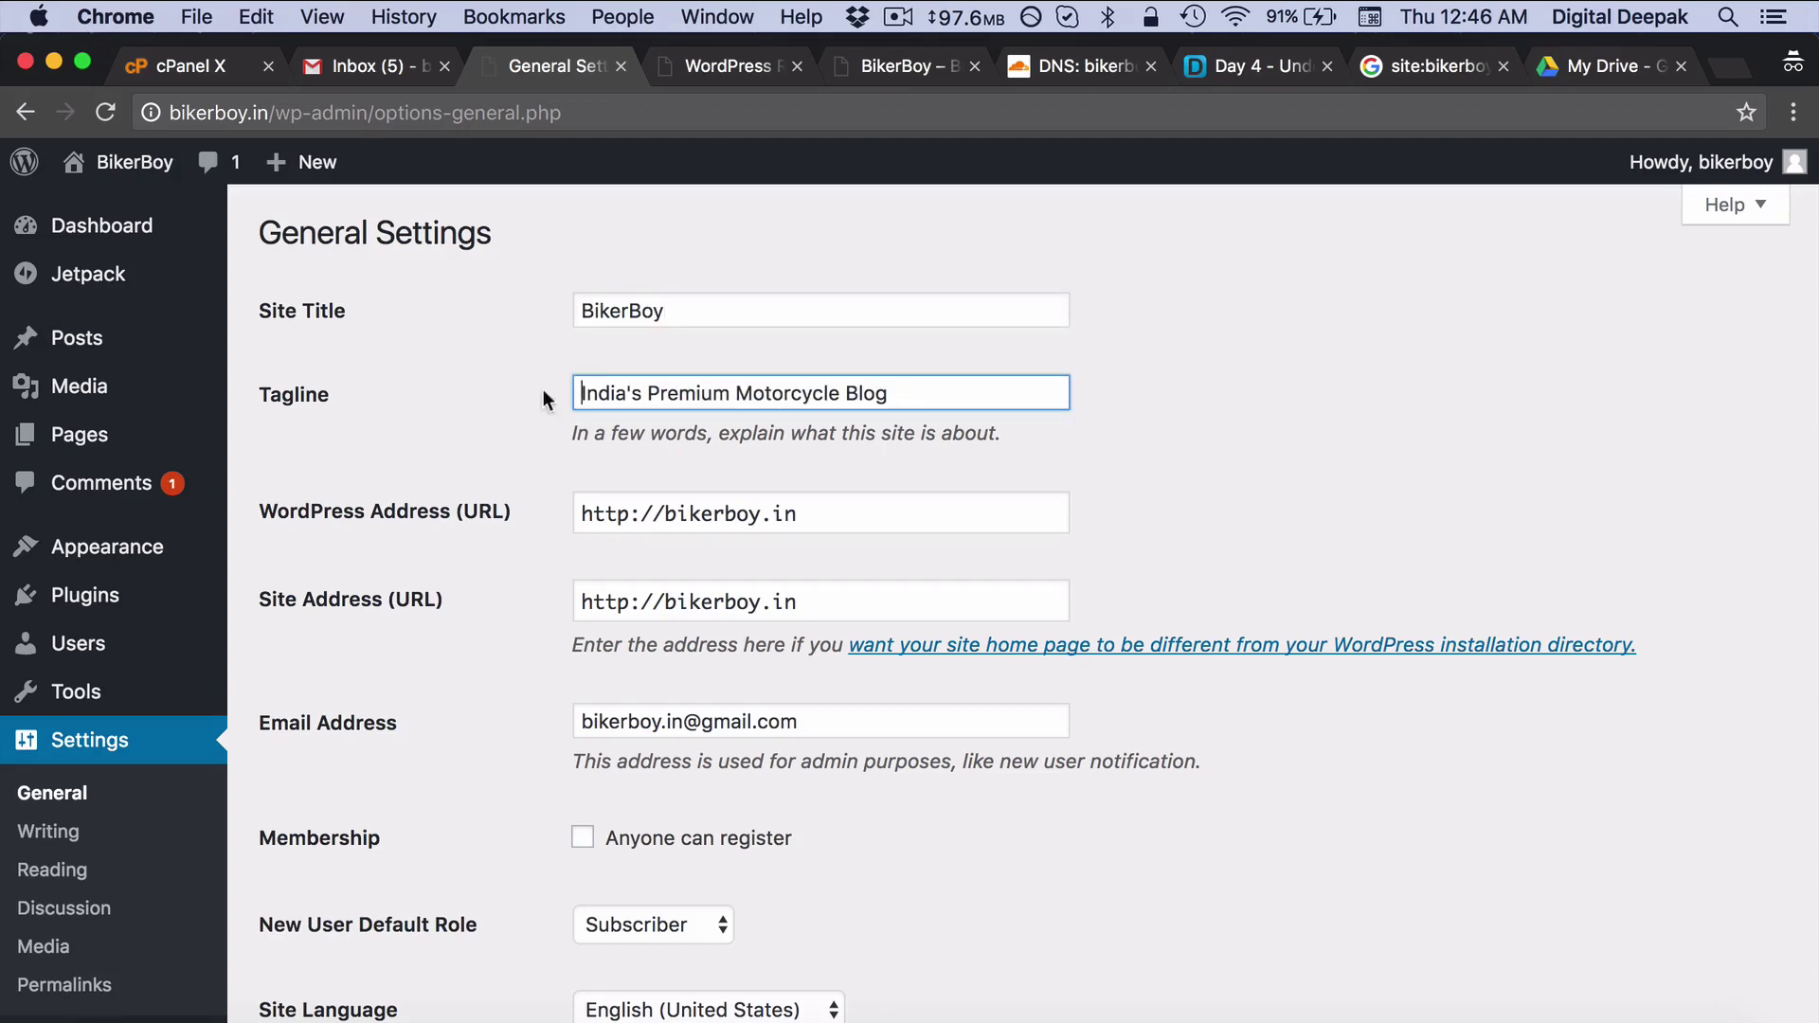
pyautogui.click(450, 386)
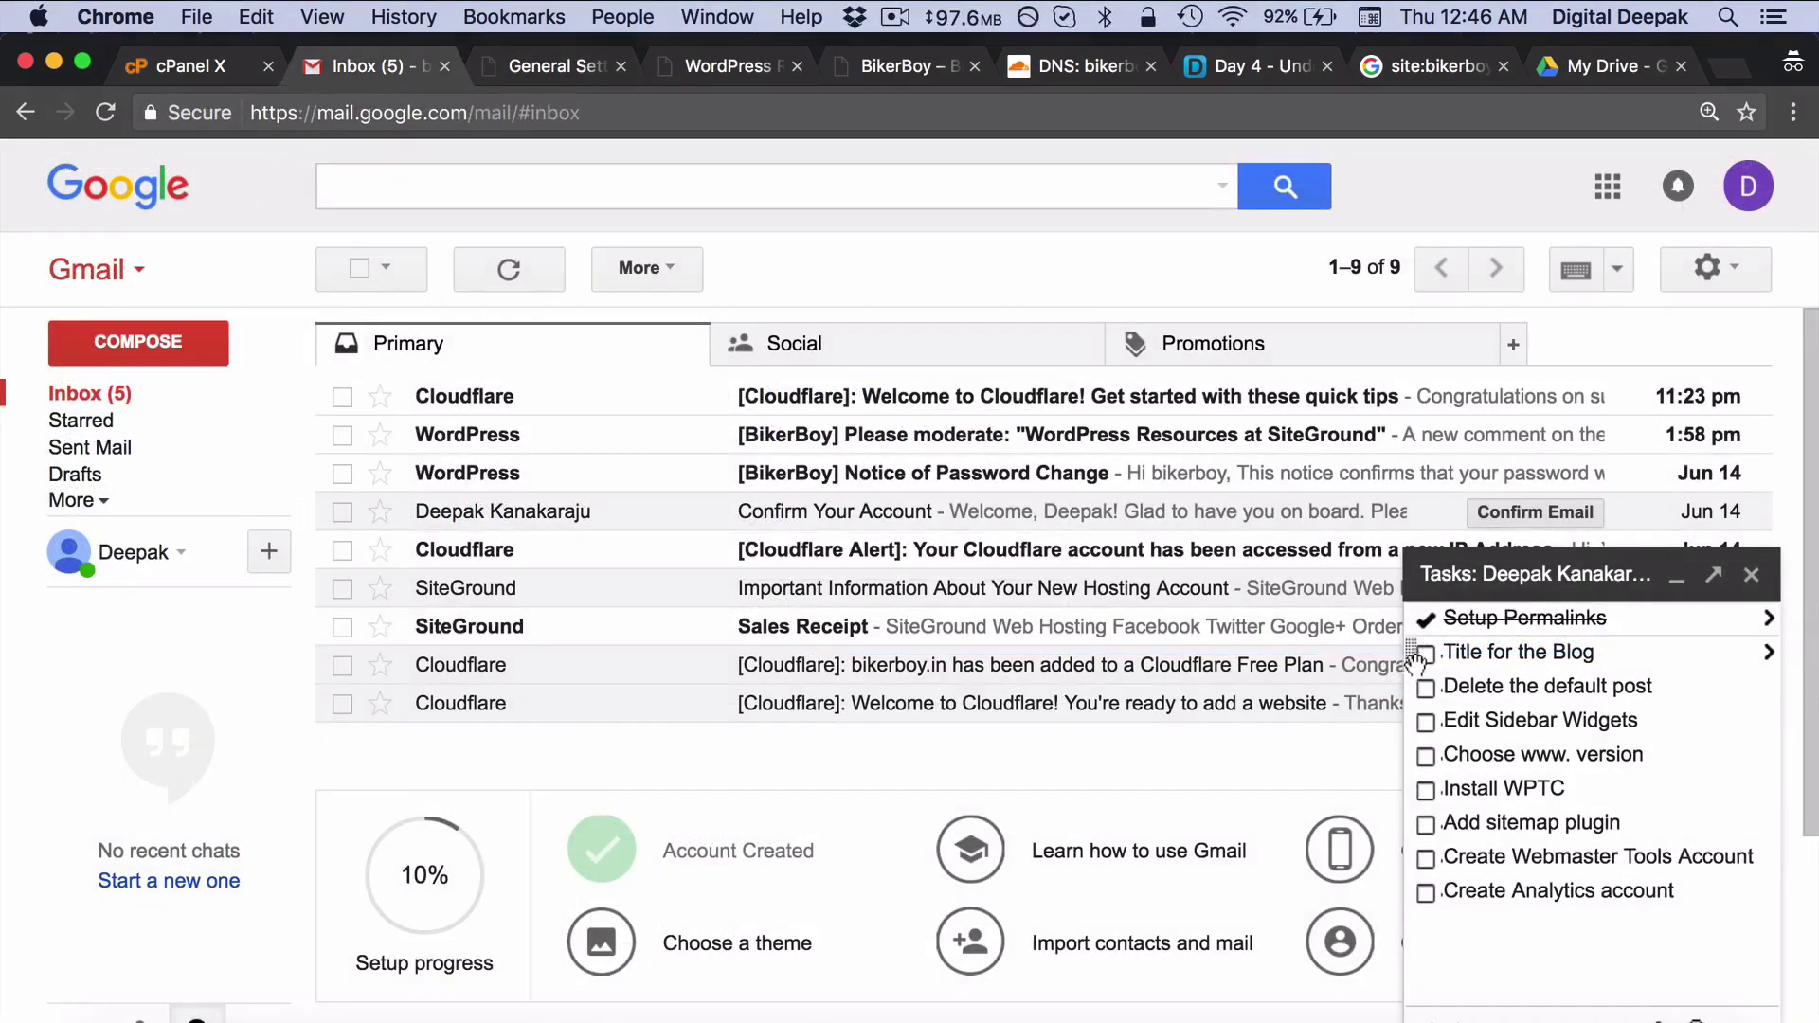
pyautogui.click(1427, 655)
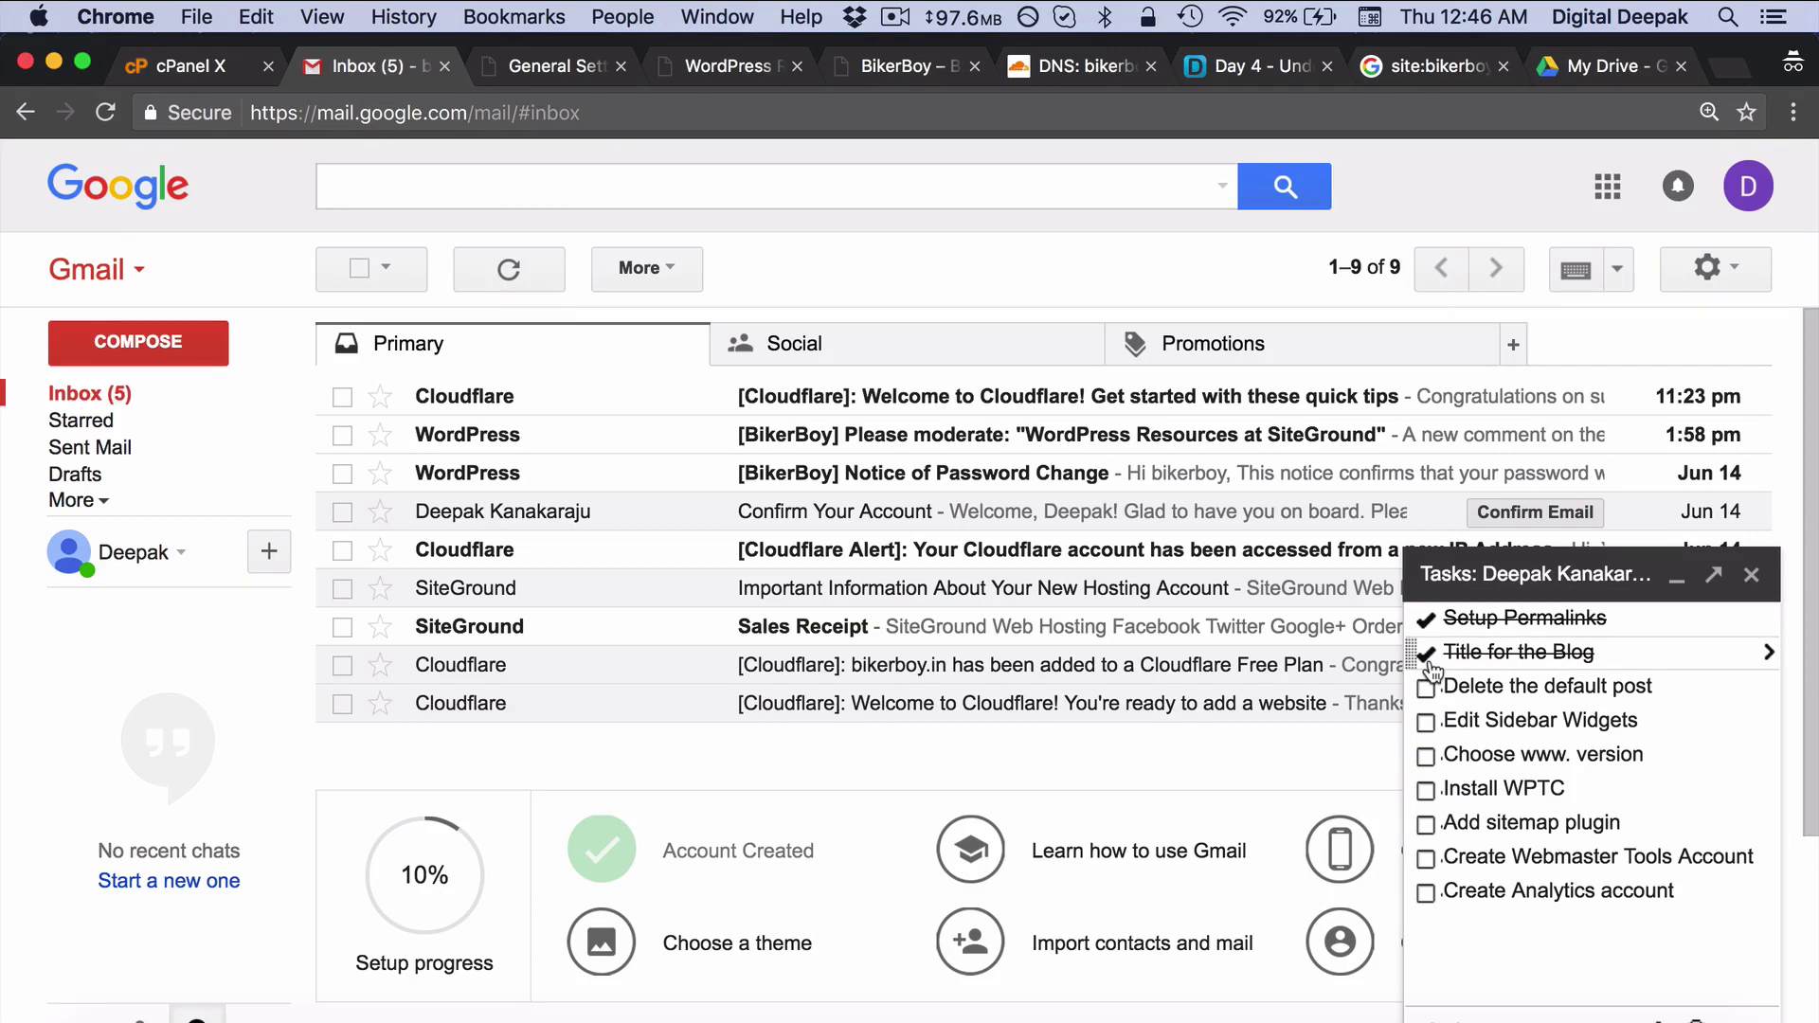
# Move the "WordPress Resources at SiteGround" post to the trash and mark the Delete the default post task in Gmail as completed.
pyautogui.click(543, 66)
pyautogui.click(163, 338)
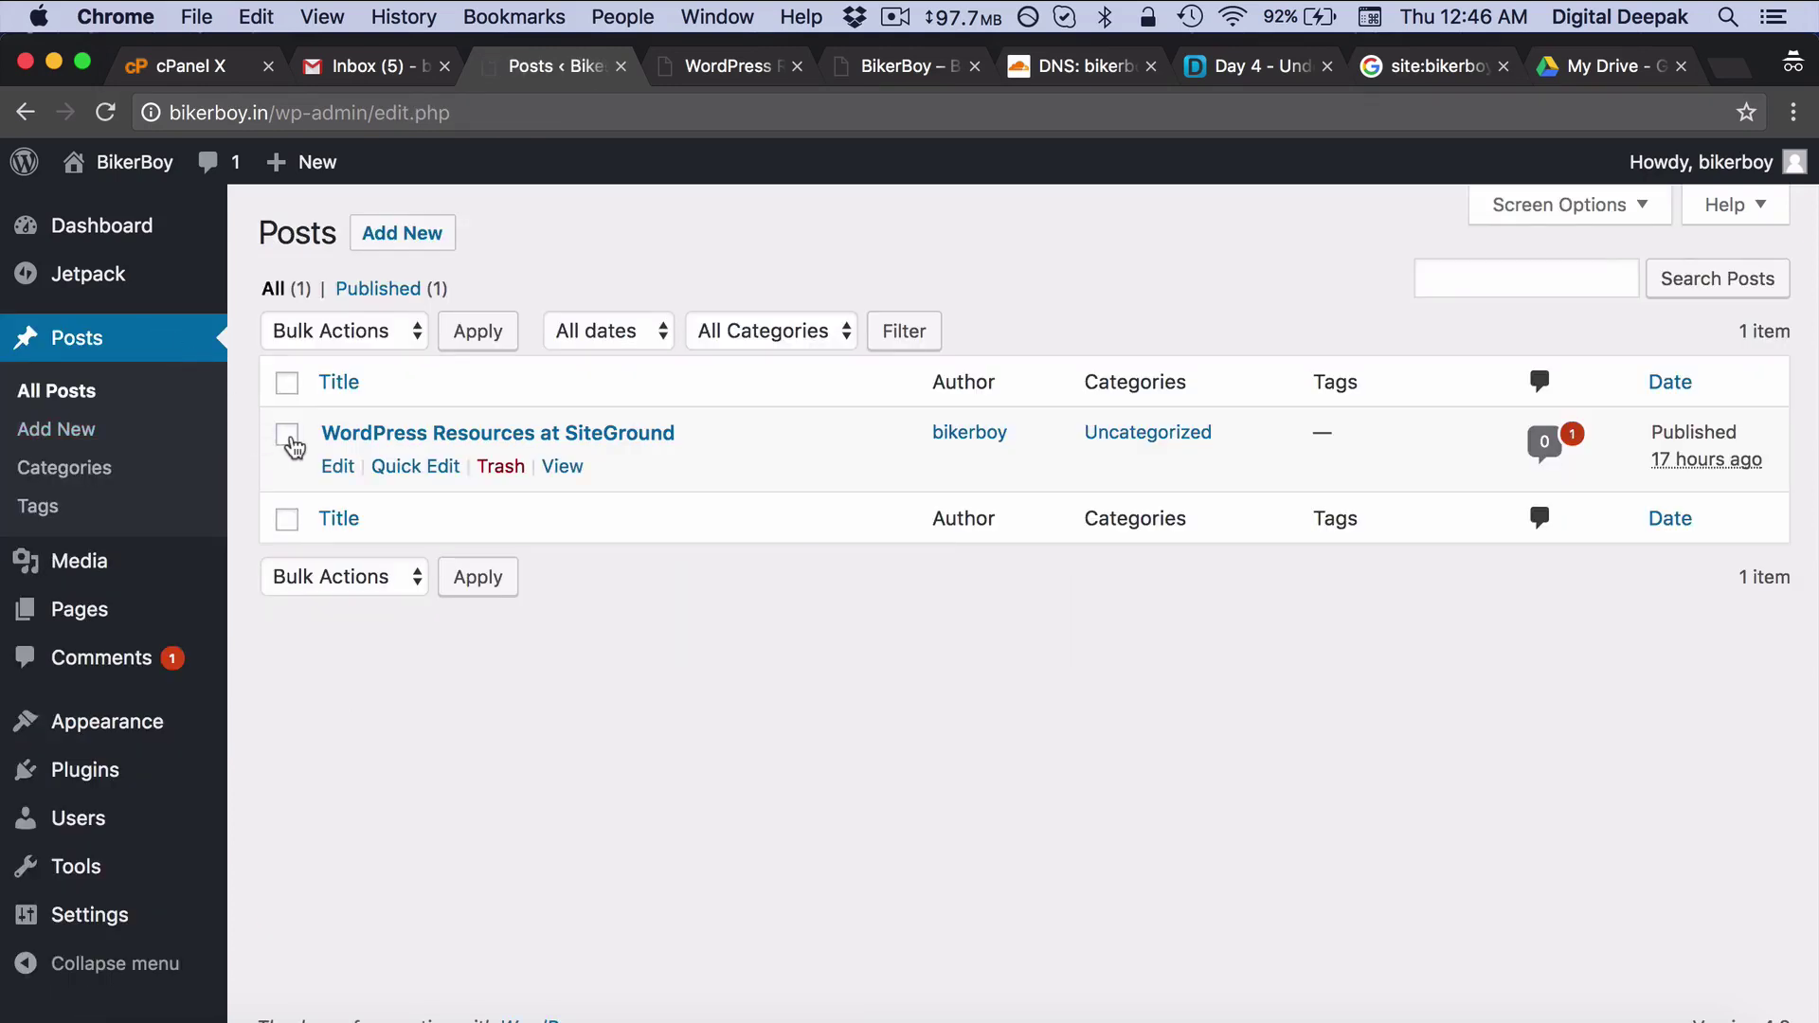
pyautogui.click(289, 436)
pyautogui.click(509, 470)
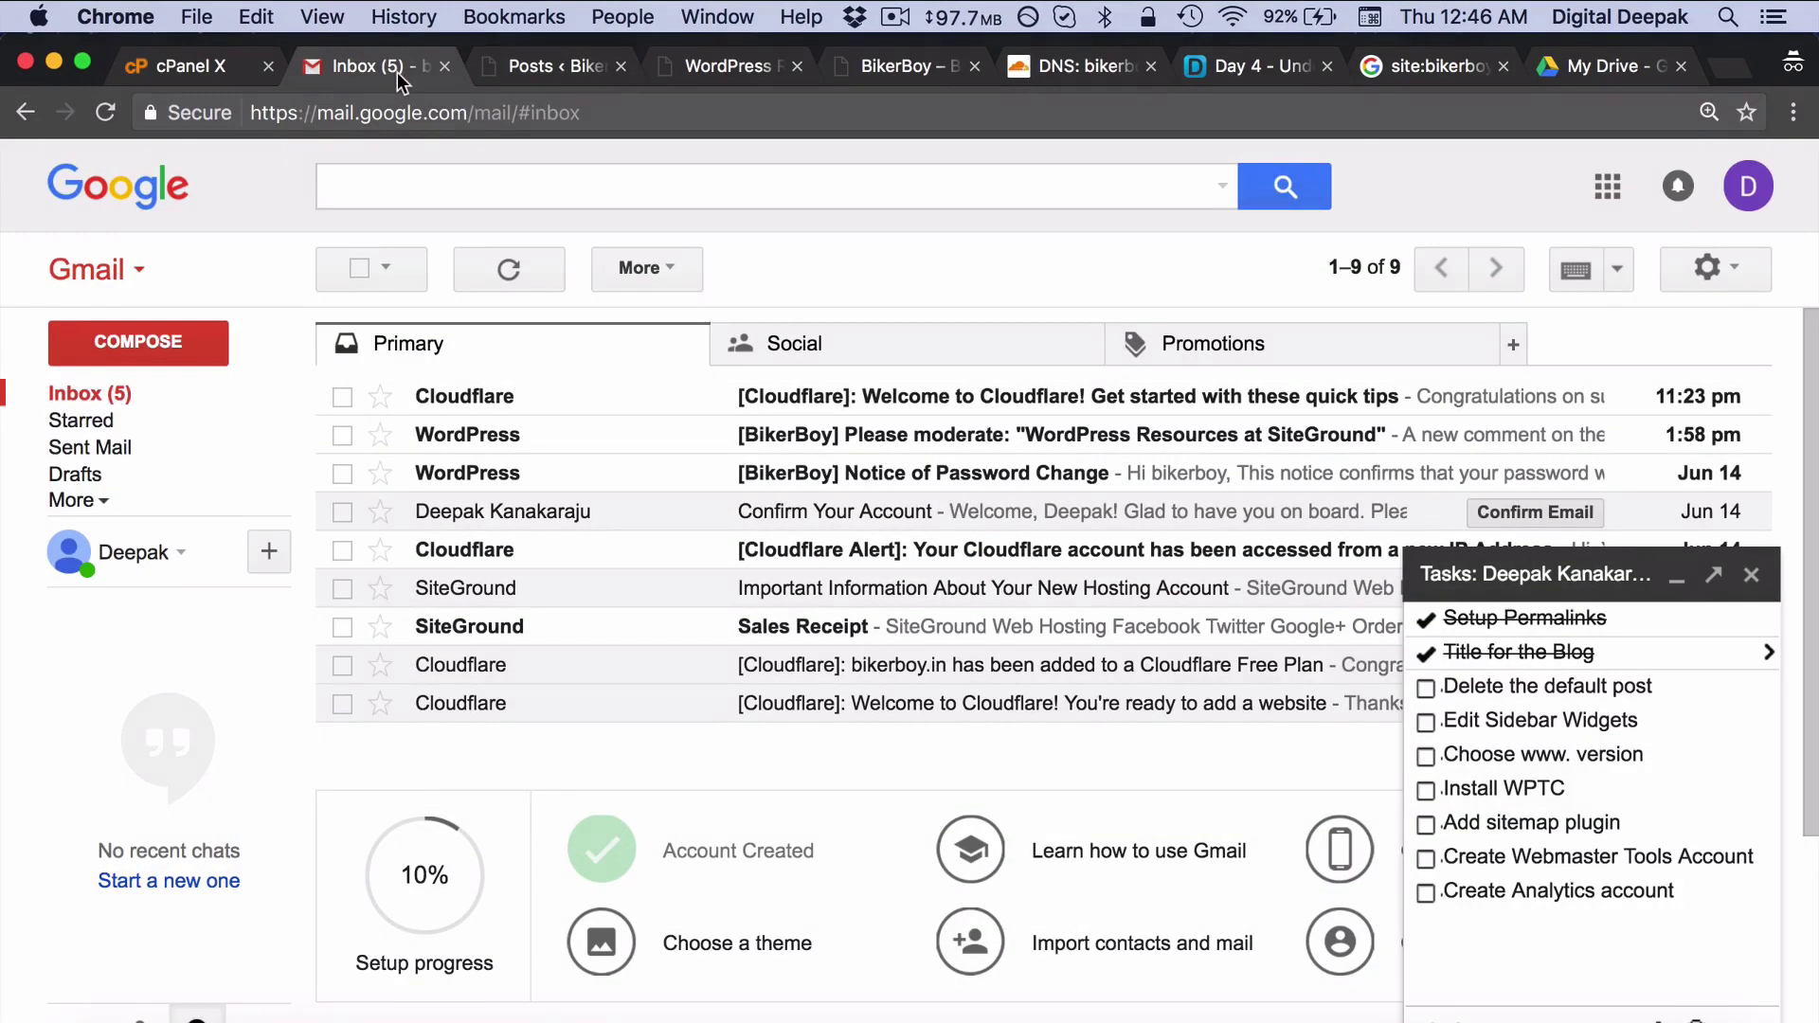
pyautogui.click(1426, 687)
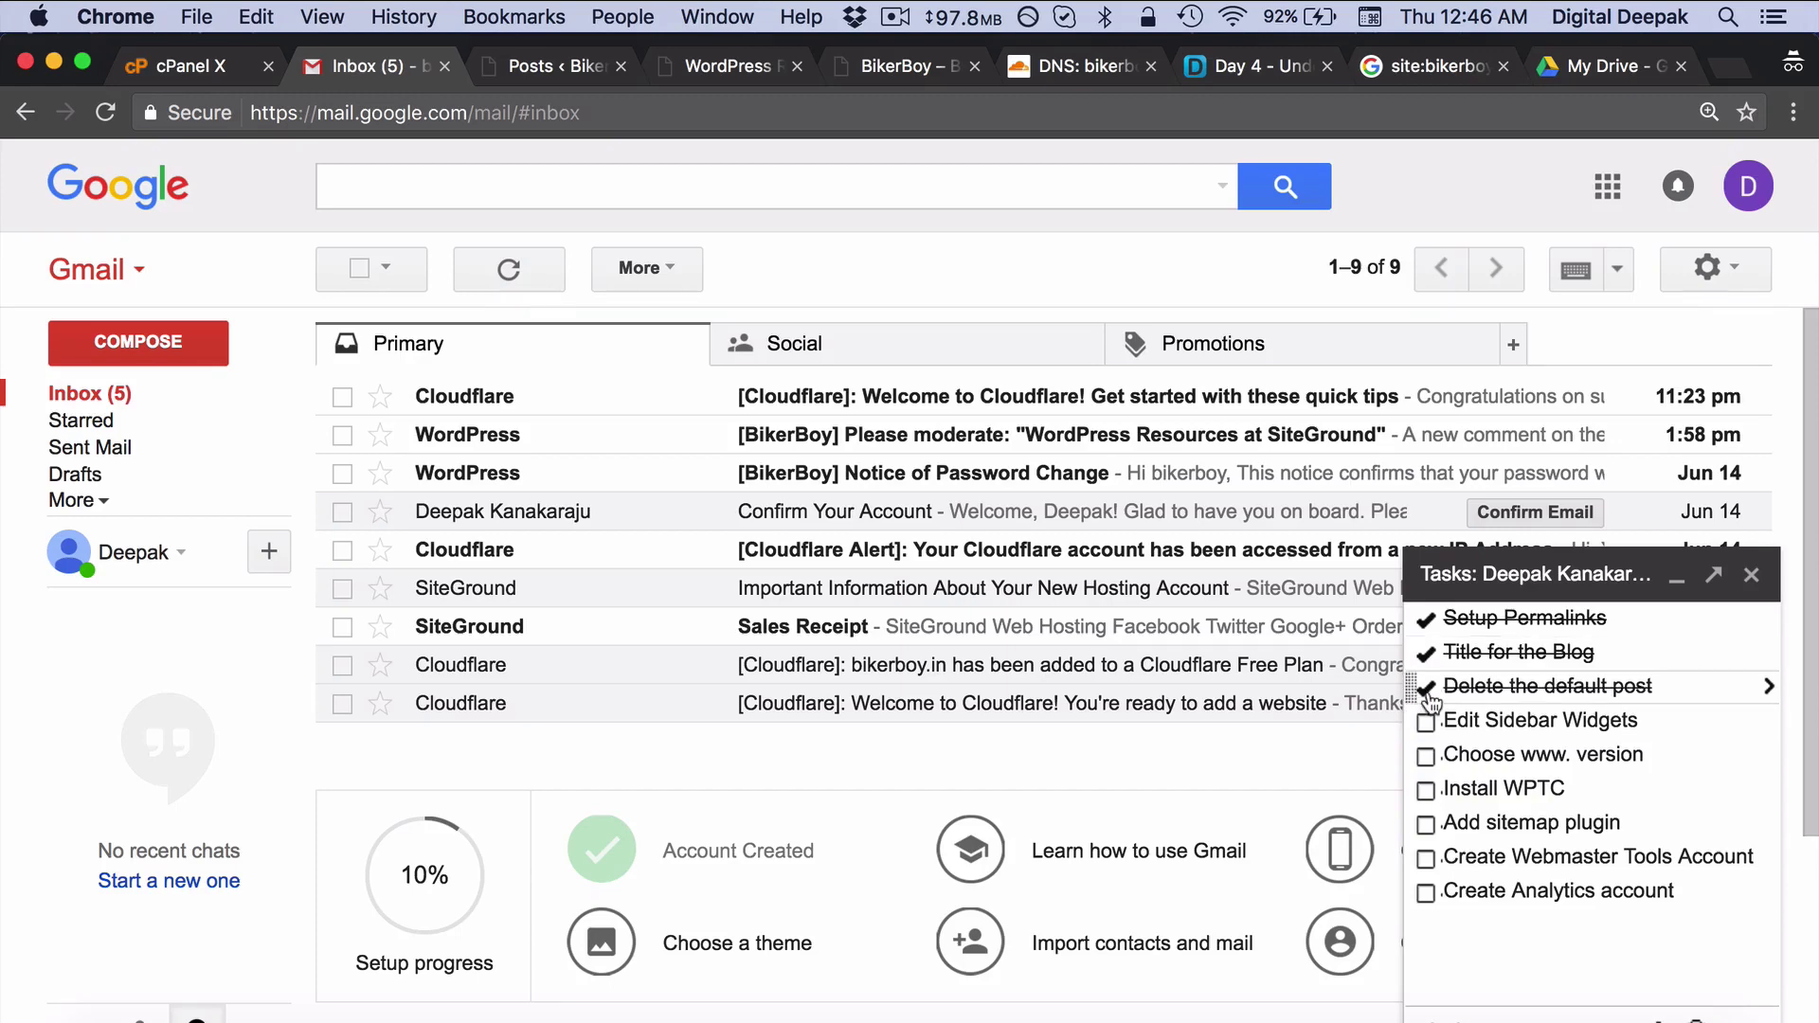
# Reload the blog's homepage and examine its content and sidebar widgets.
pyautogui.click(895, 68)
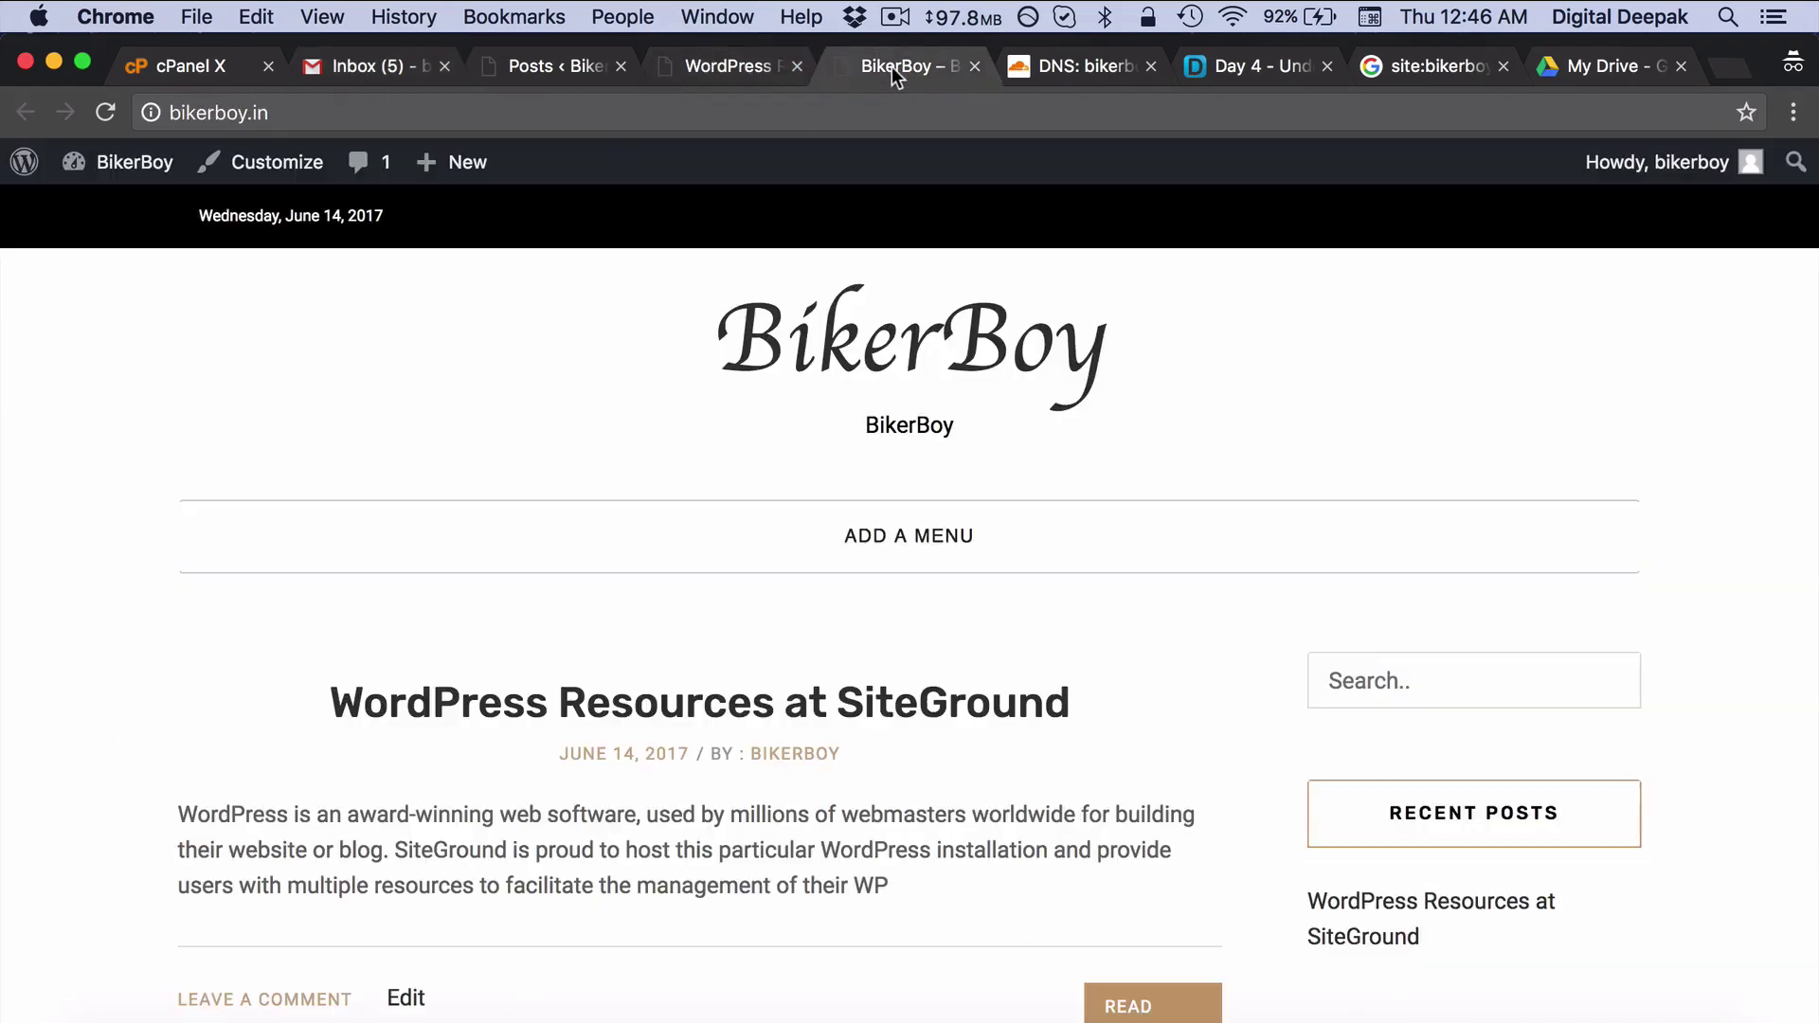
pyautogui.press('super+r')
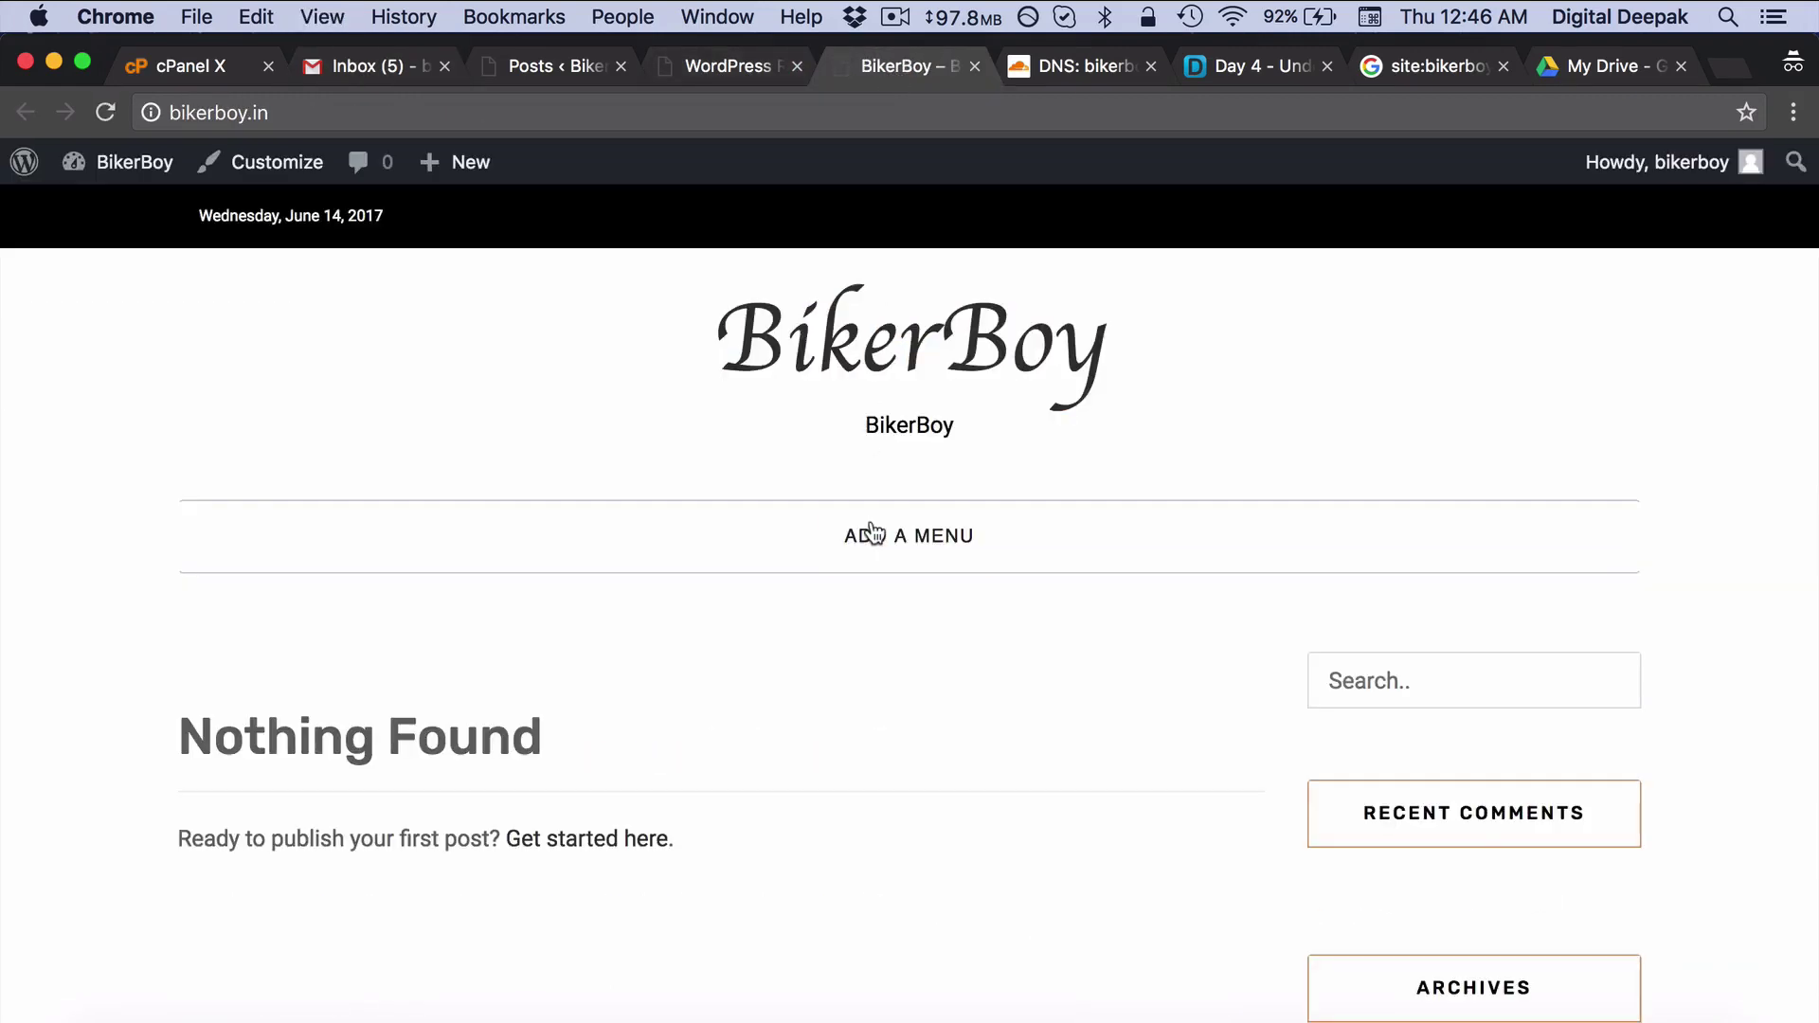
pyautogui.scroll(-10, 869, 534)
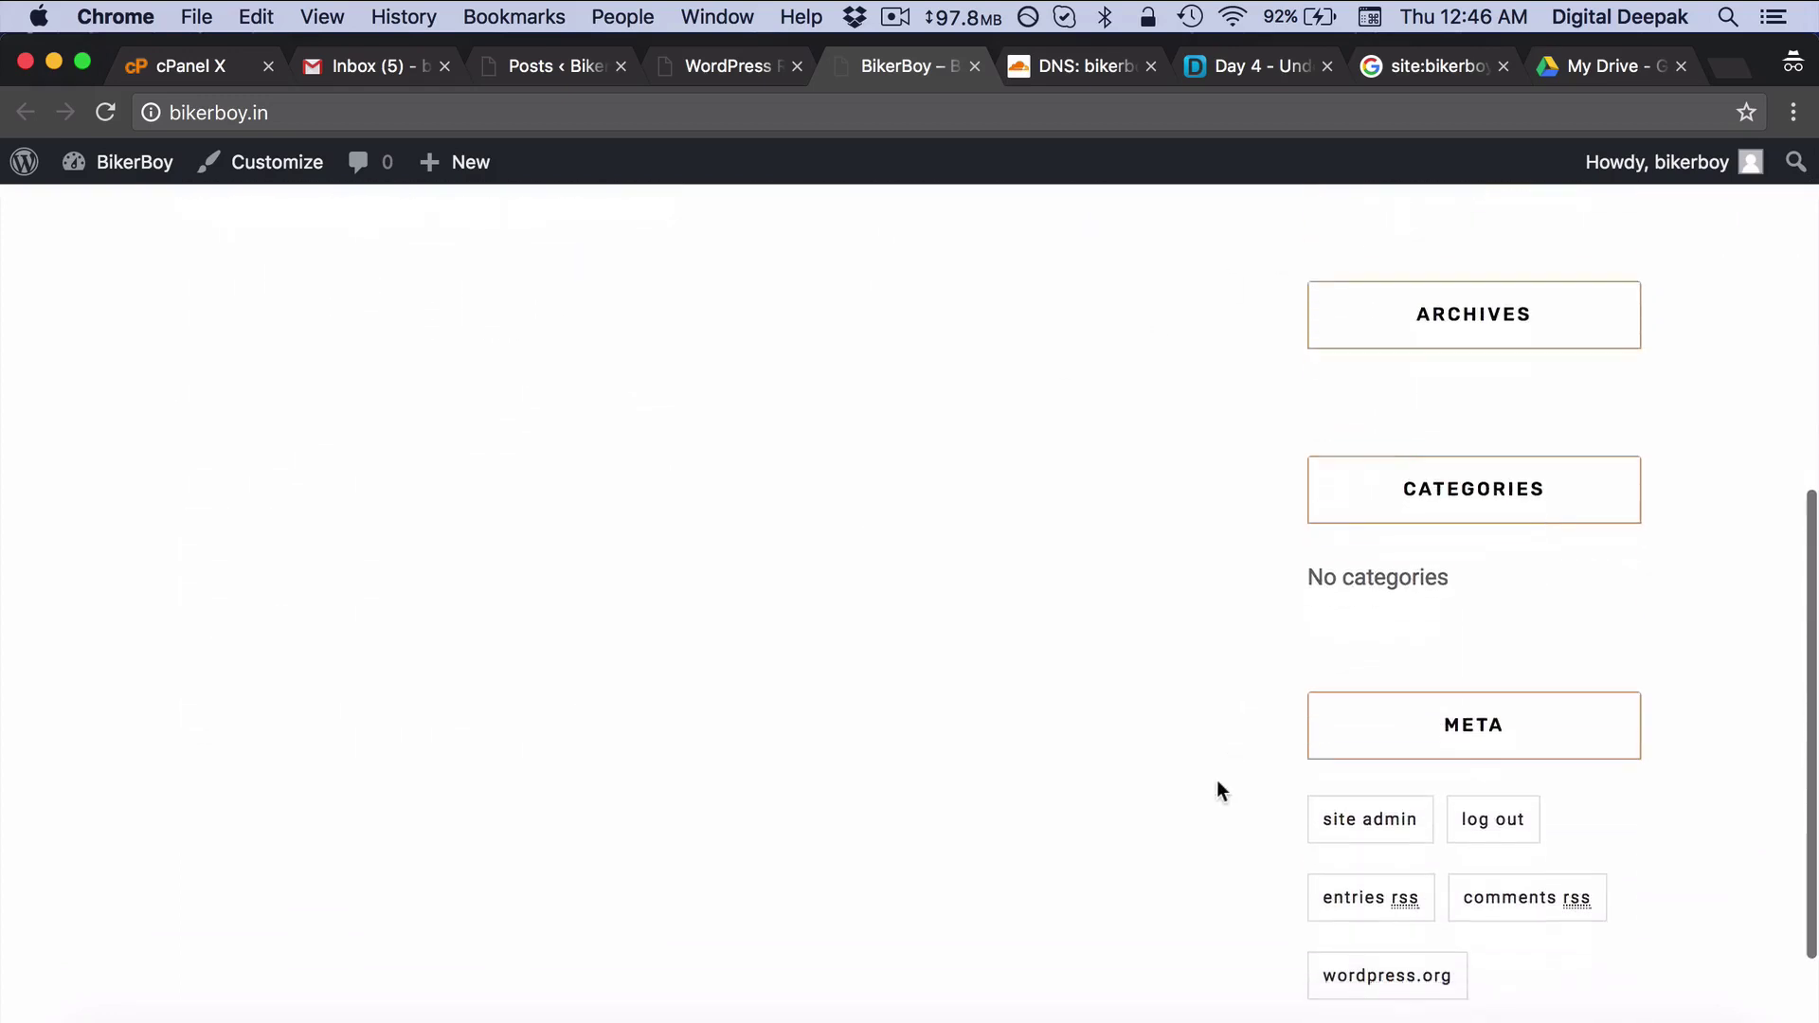
pyautogui.scroll(10, 1346, 576)
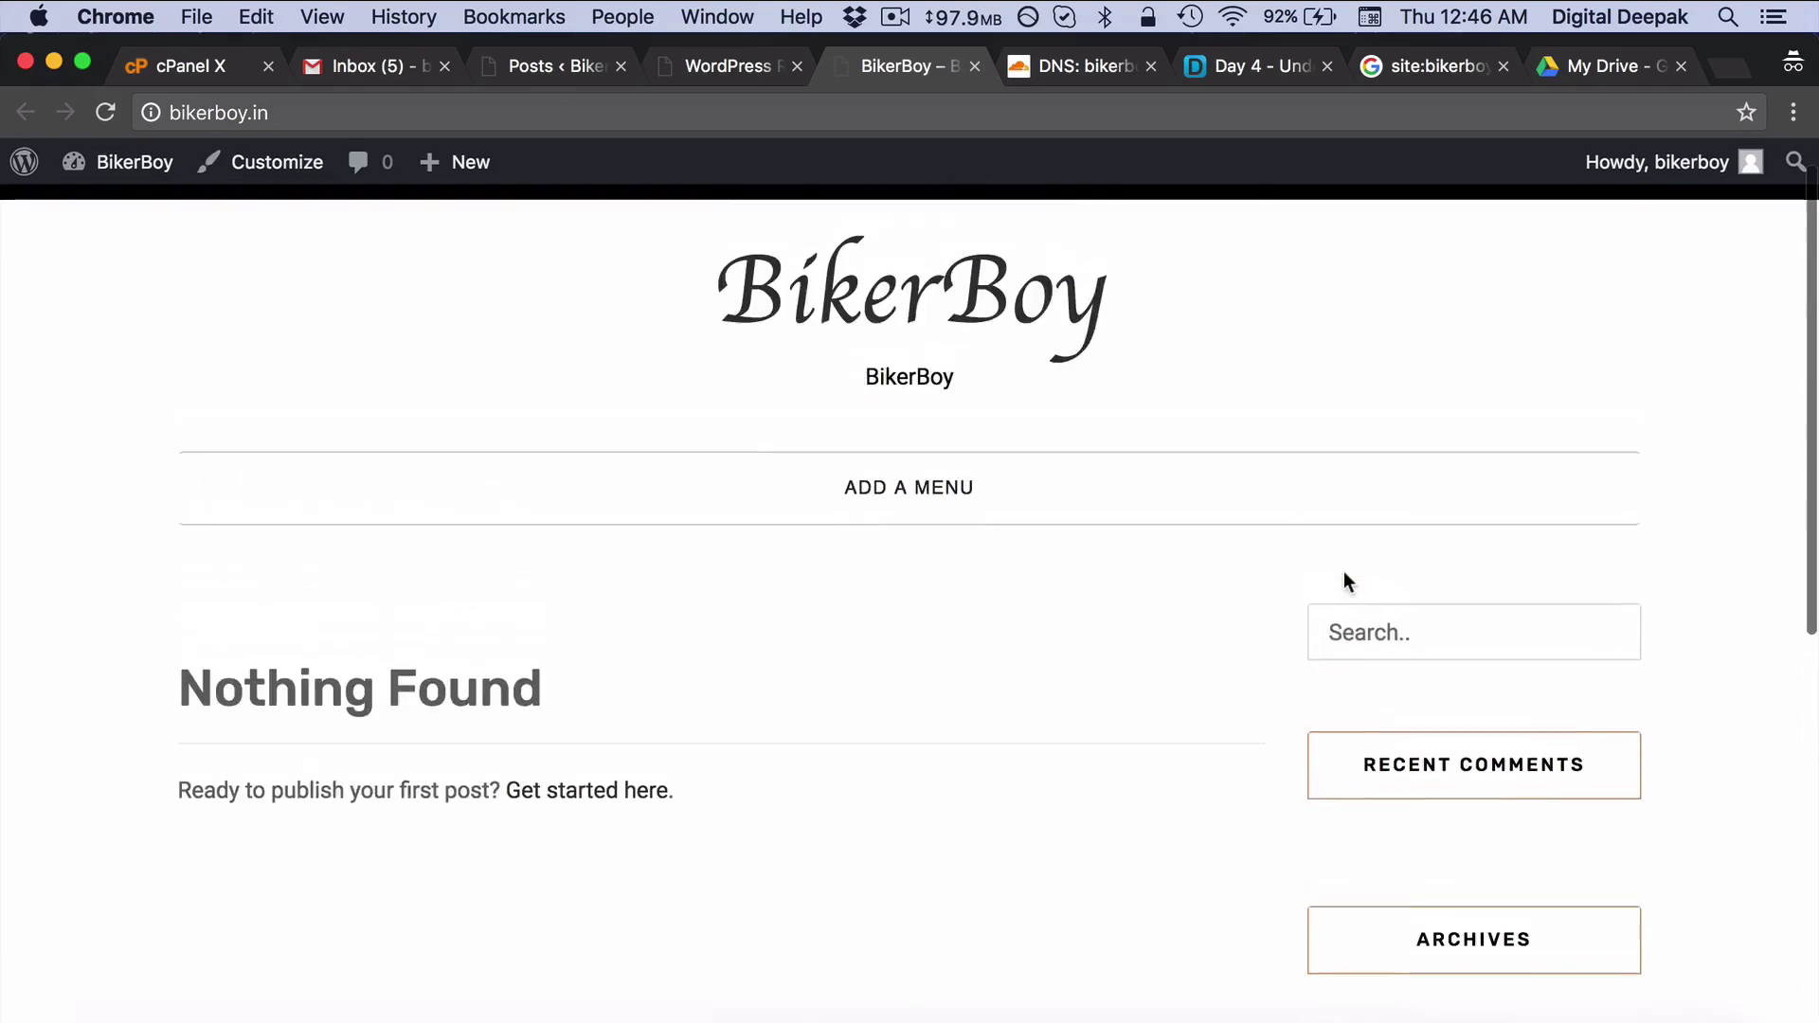
# In the WordPress admin's widget settings, delete the Meta and Categories widgets from the Sidebar area.
pyautogui.click(712, 55)
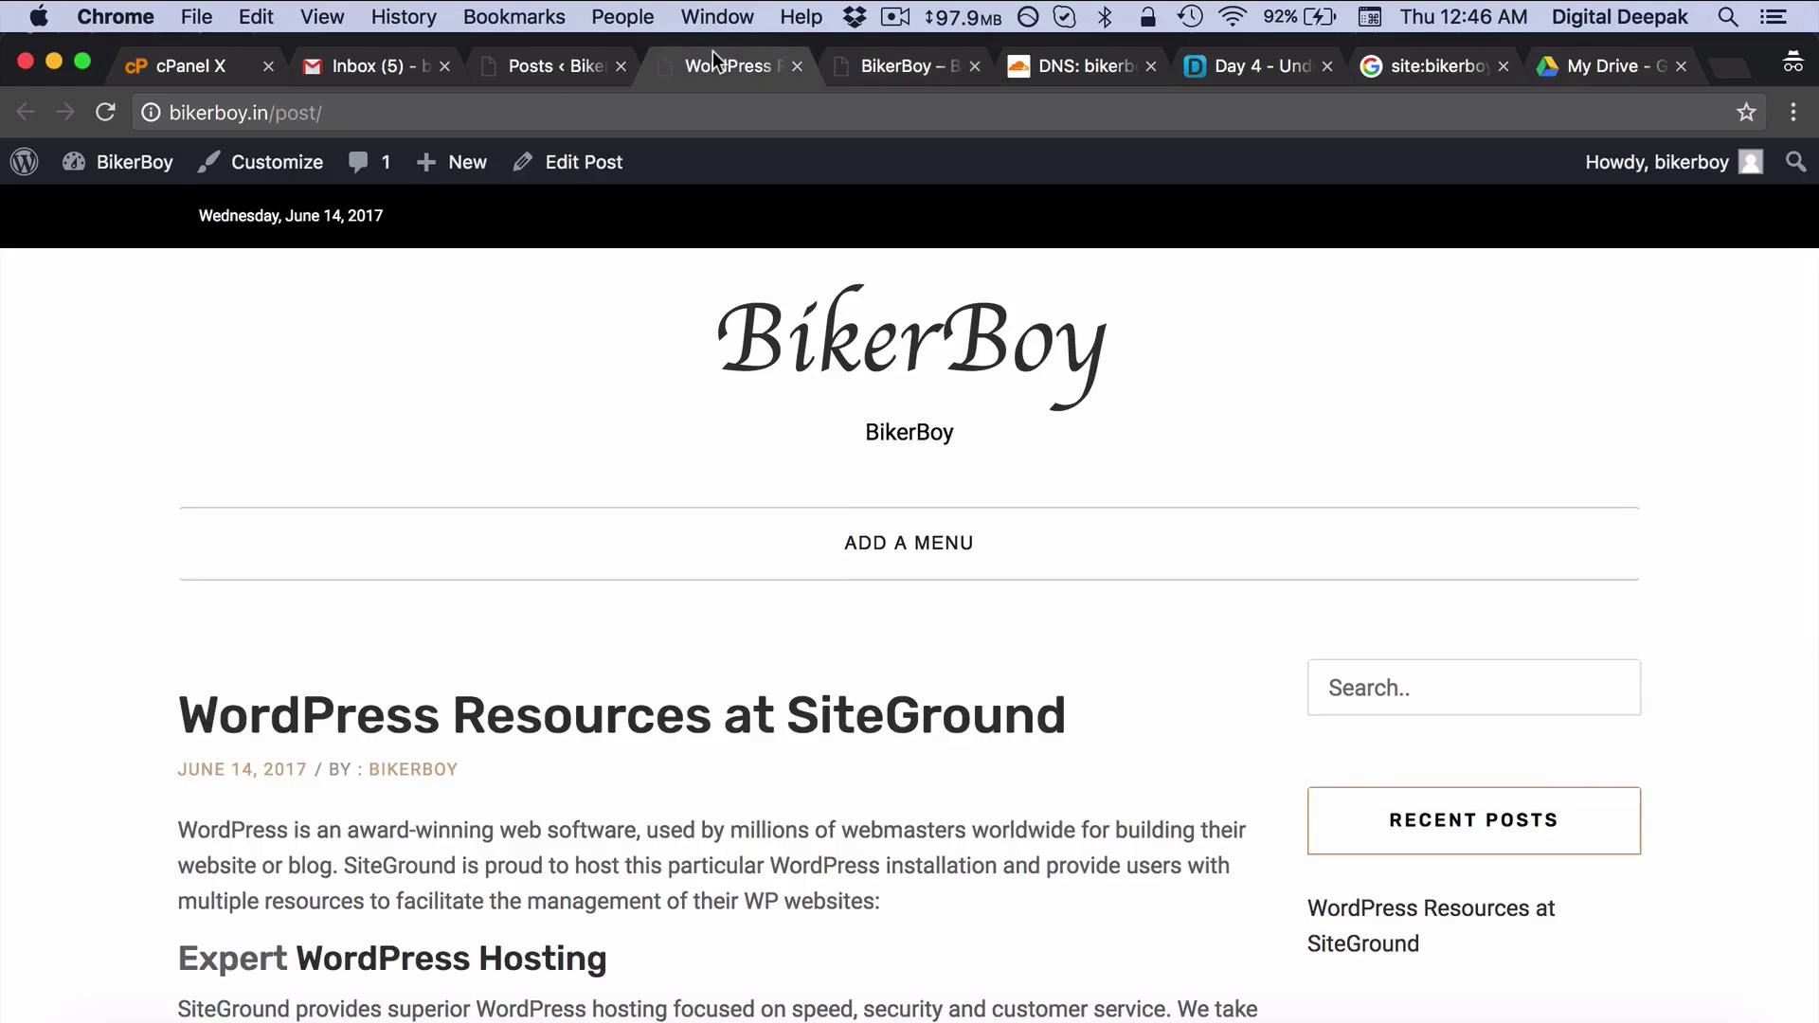
pyautogui.click(551, 64)
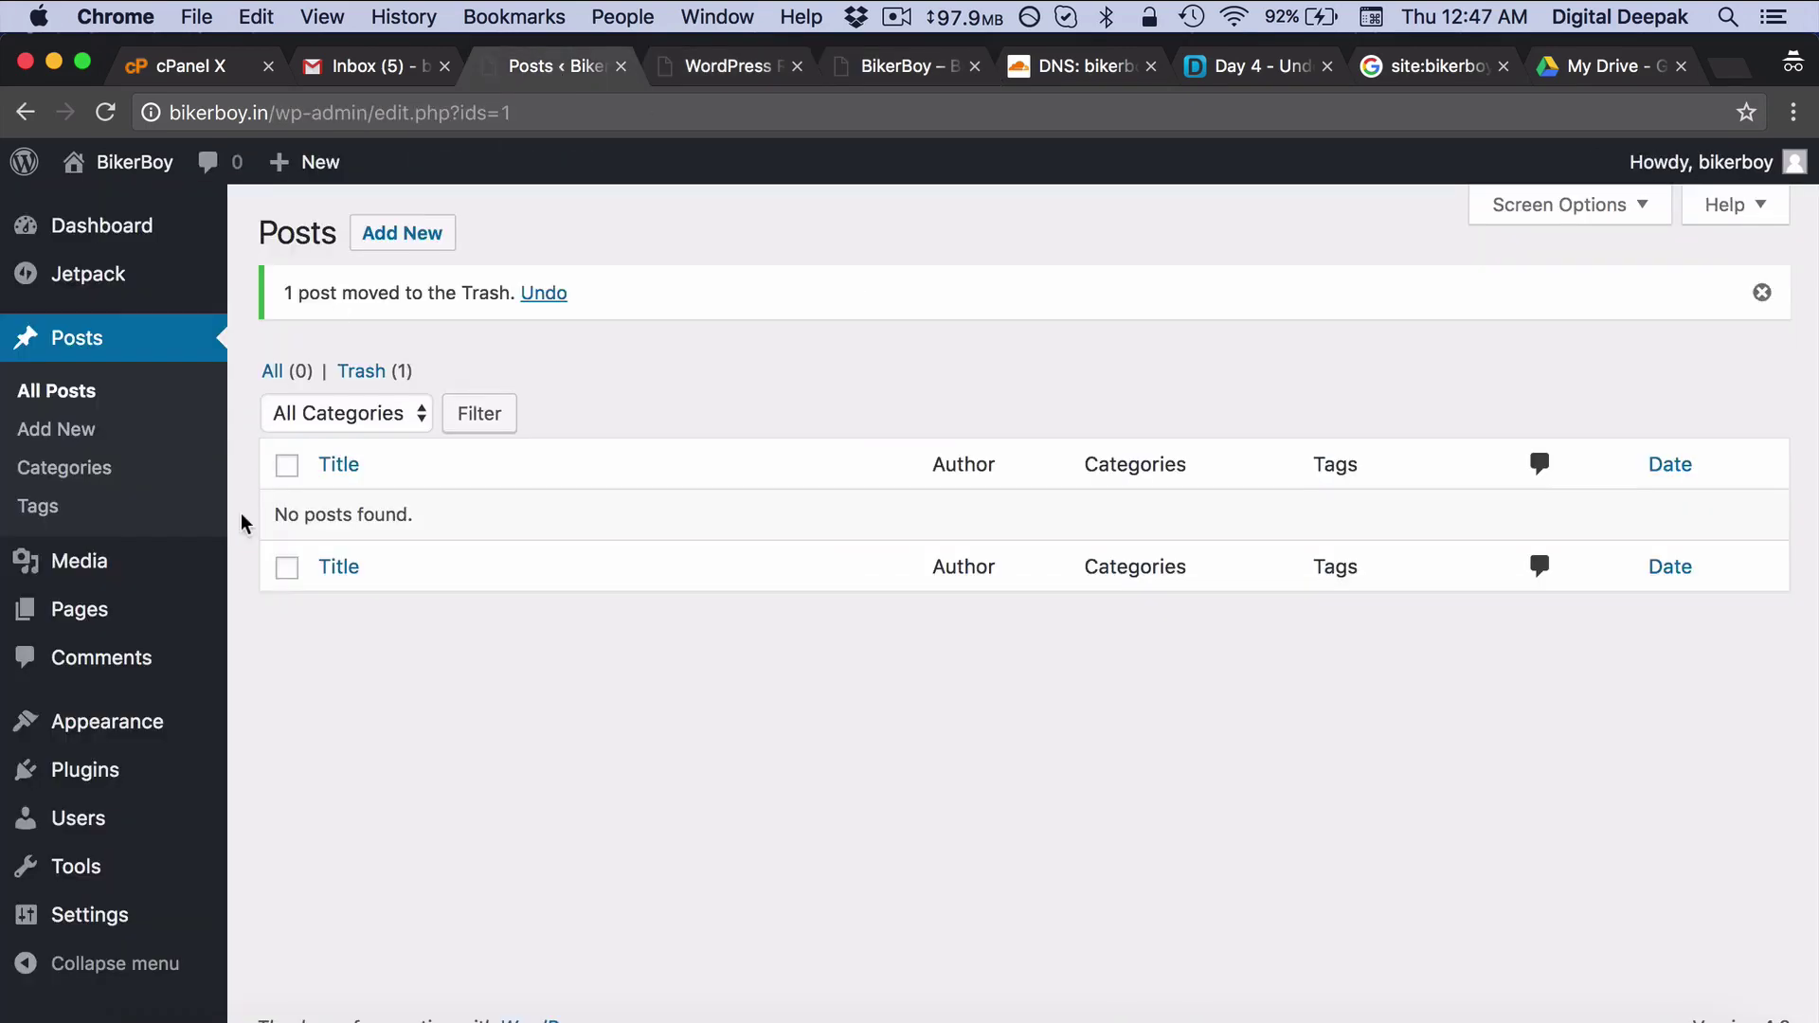
pyautogui.moveTo(186, 727)
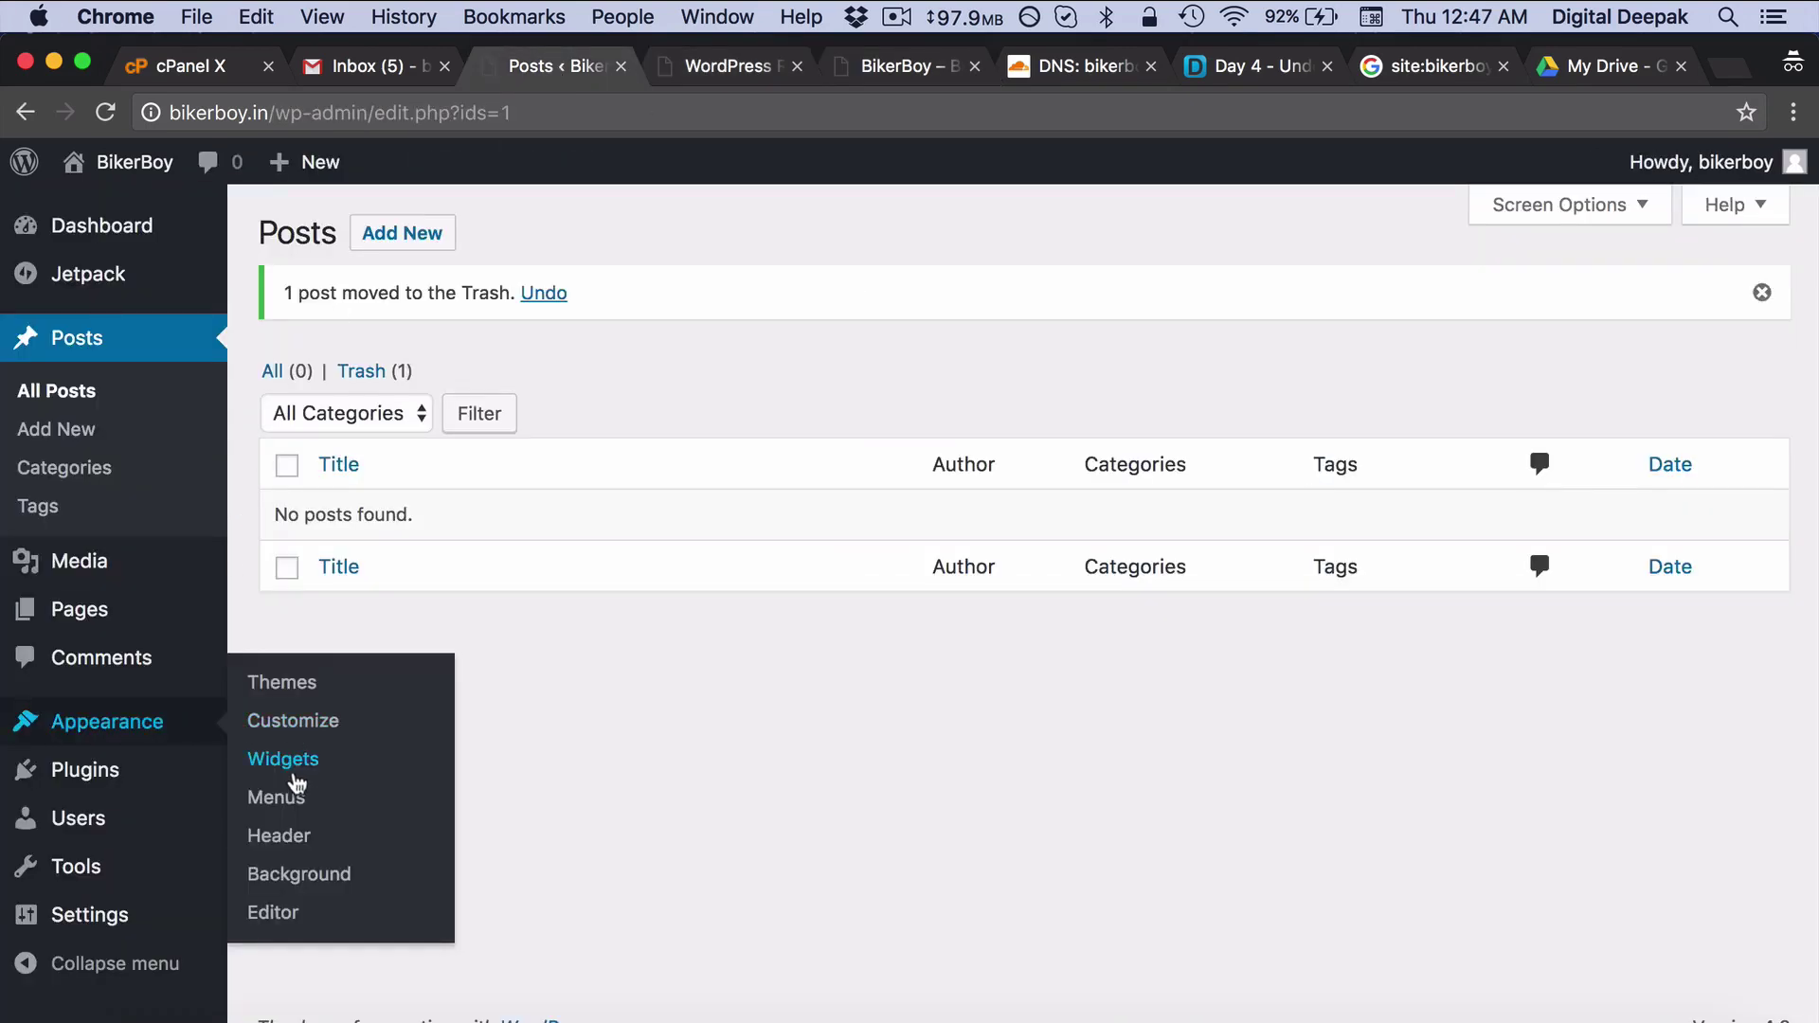
pyautogui.click(304, 766)
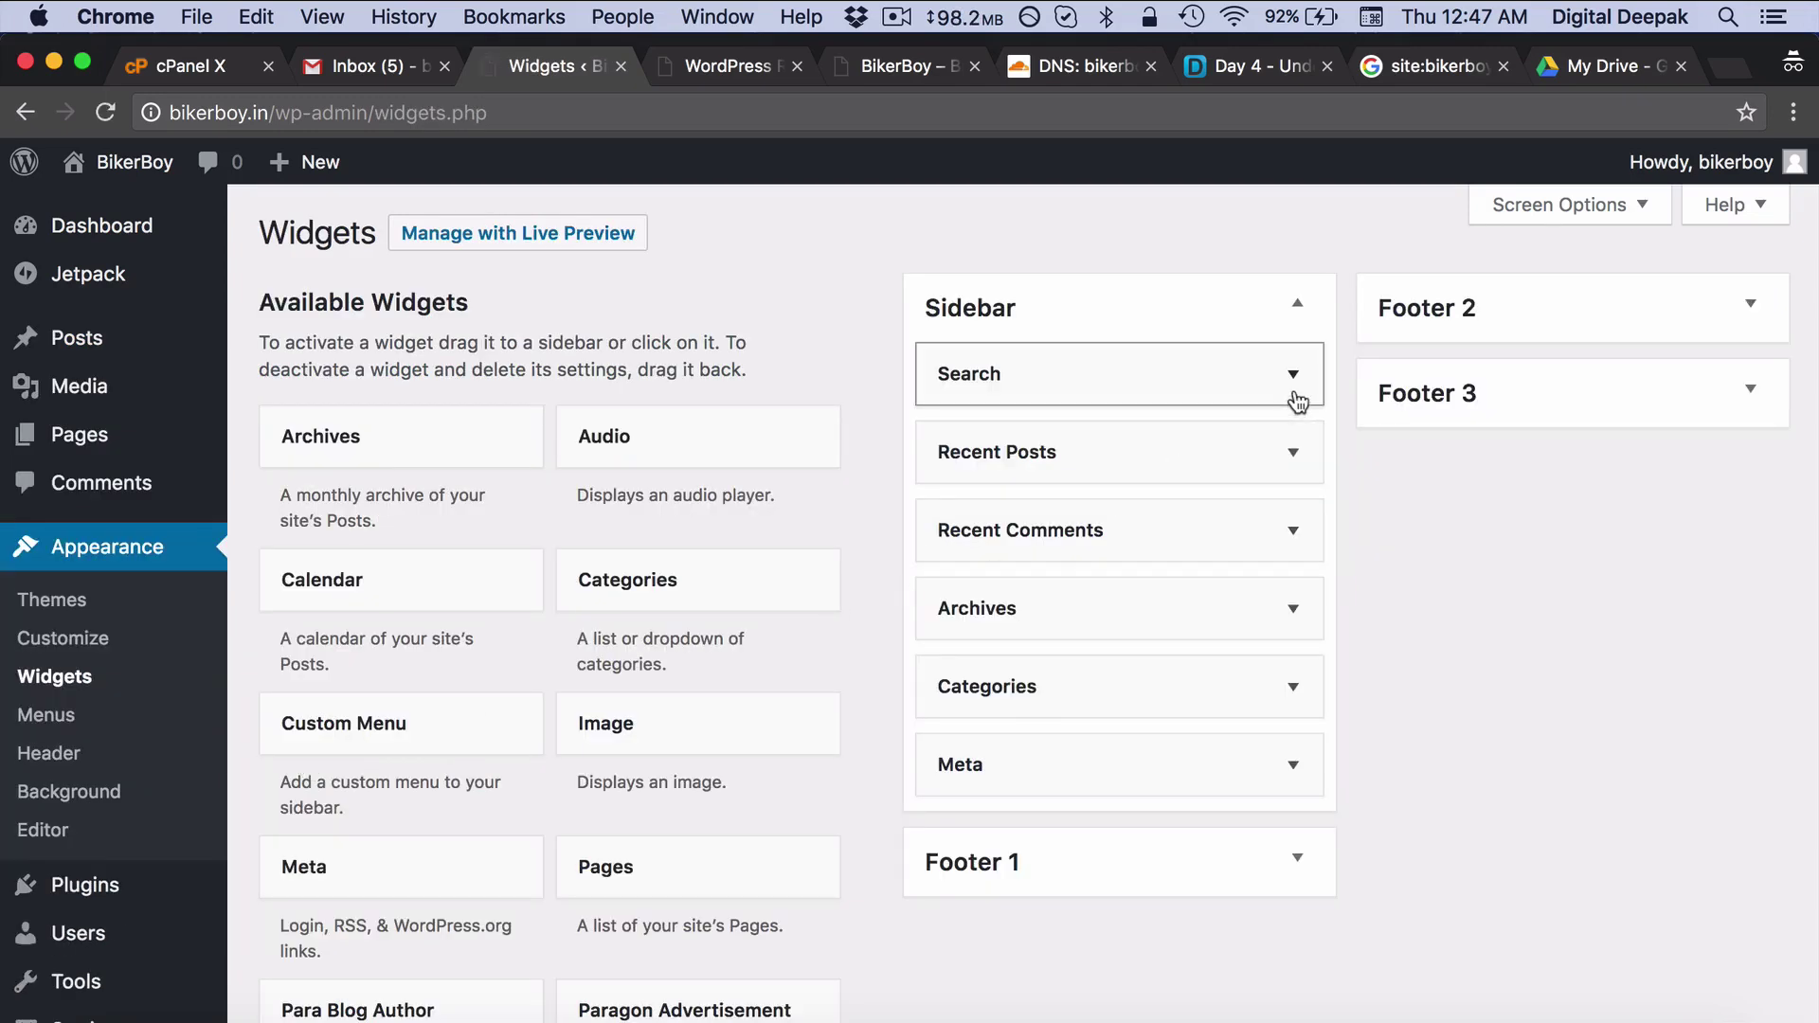
pyautogui.click(1293, 764)
pyautogui.scroll(-4, 1232, 758)
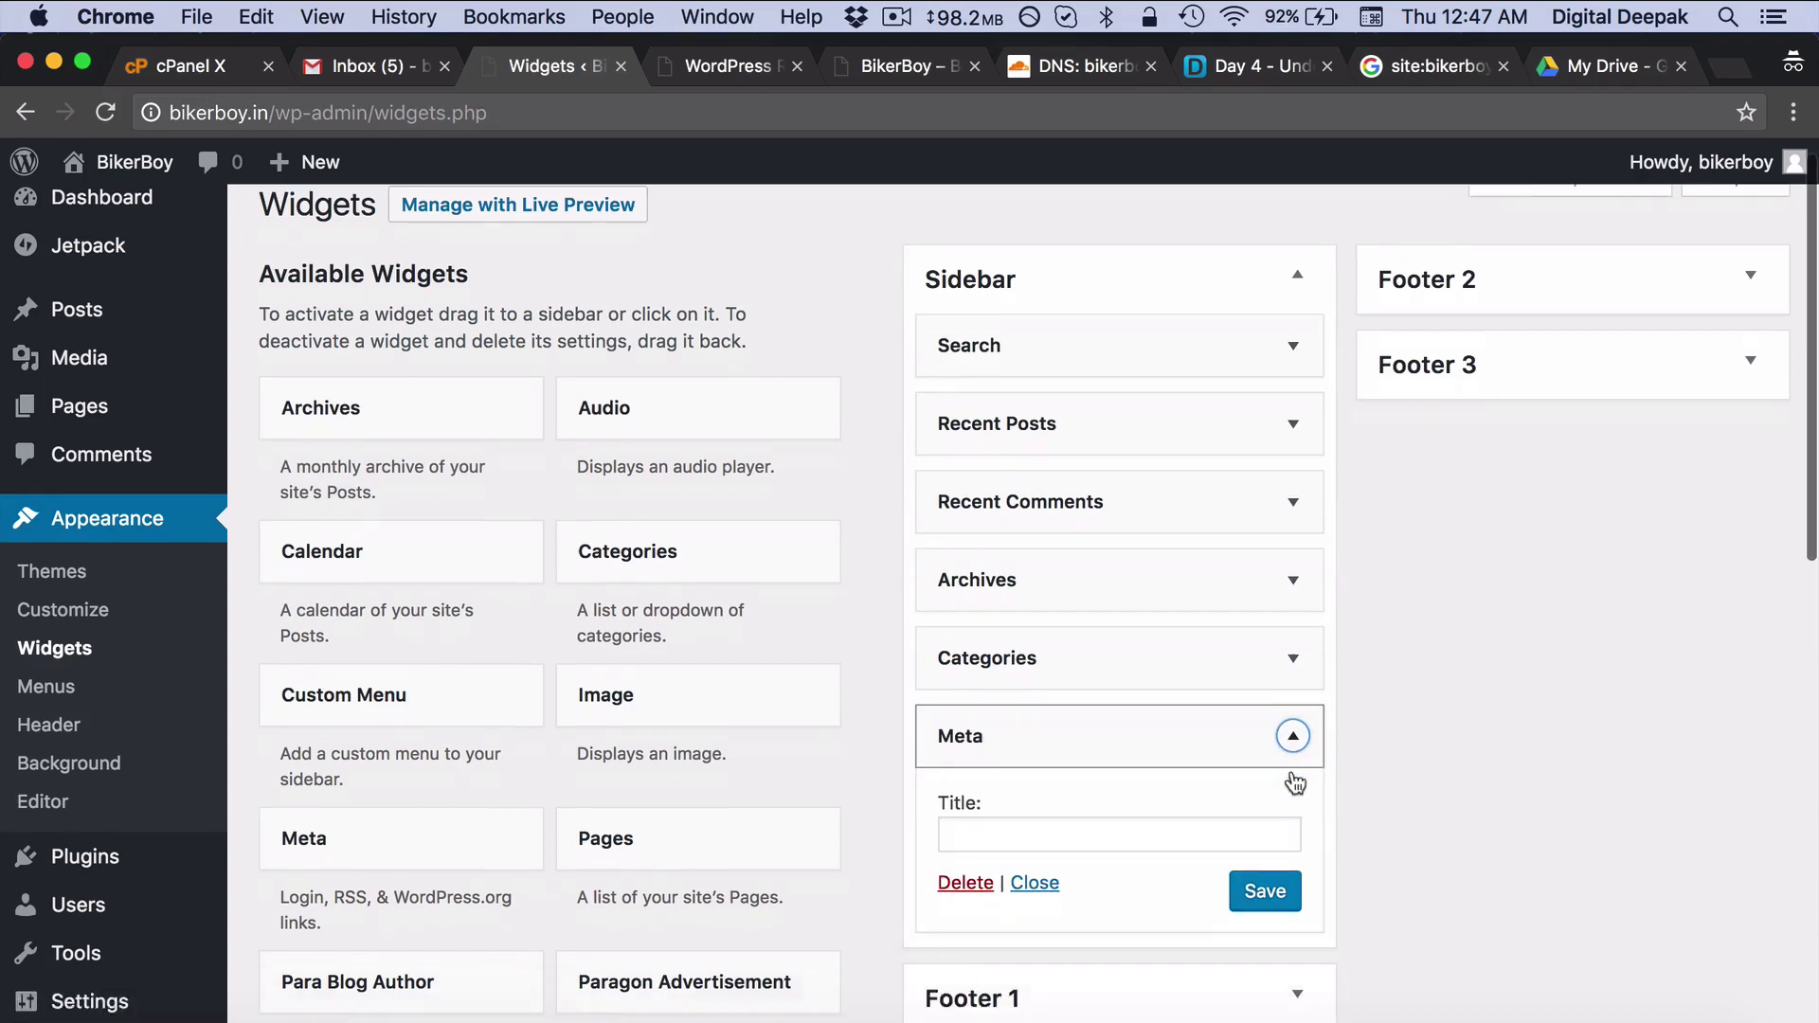
pyautogui.click(957, 748)
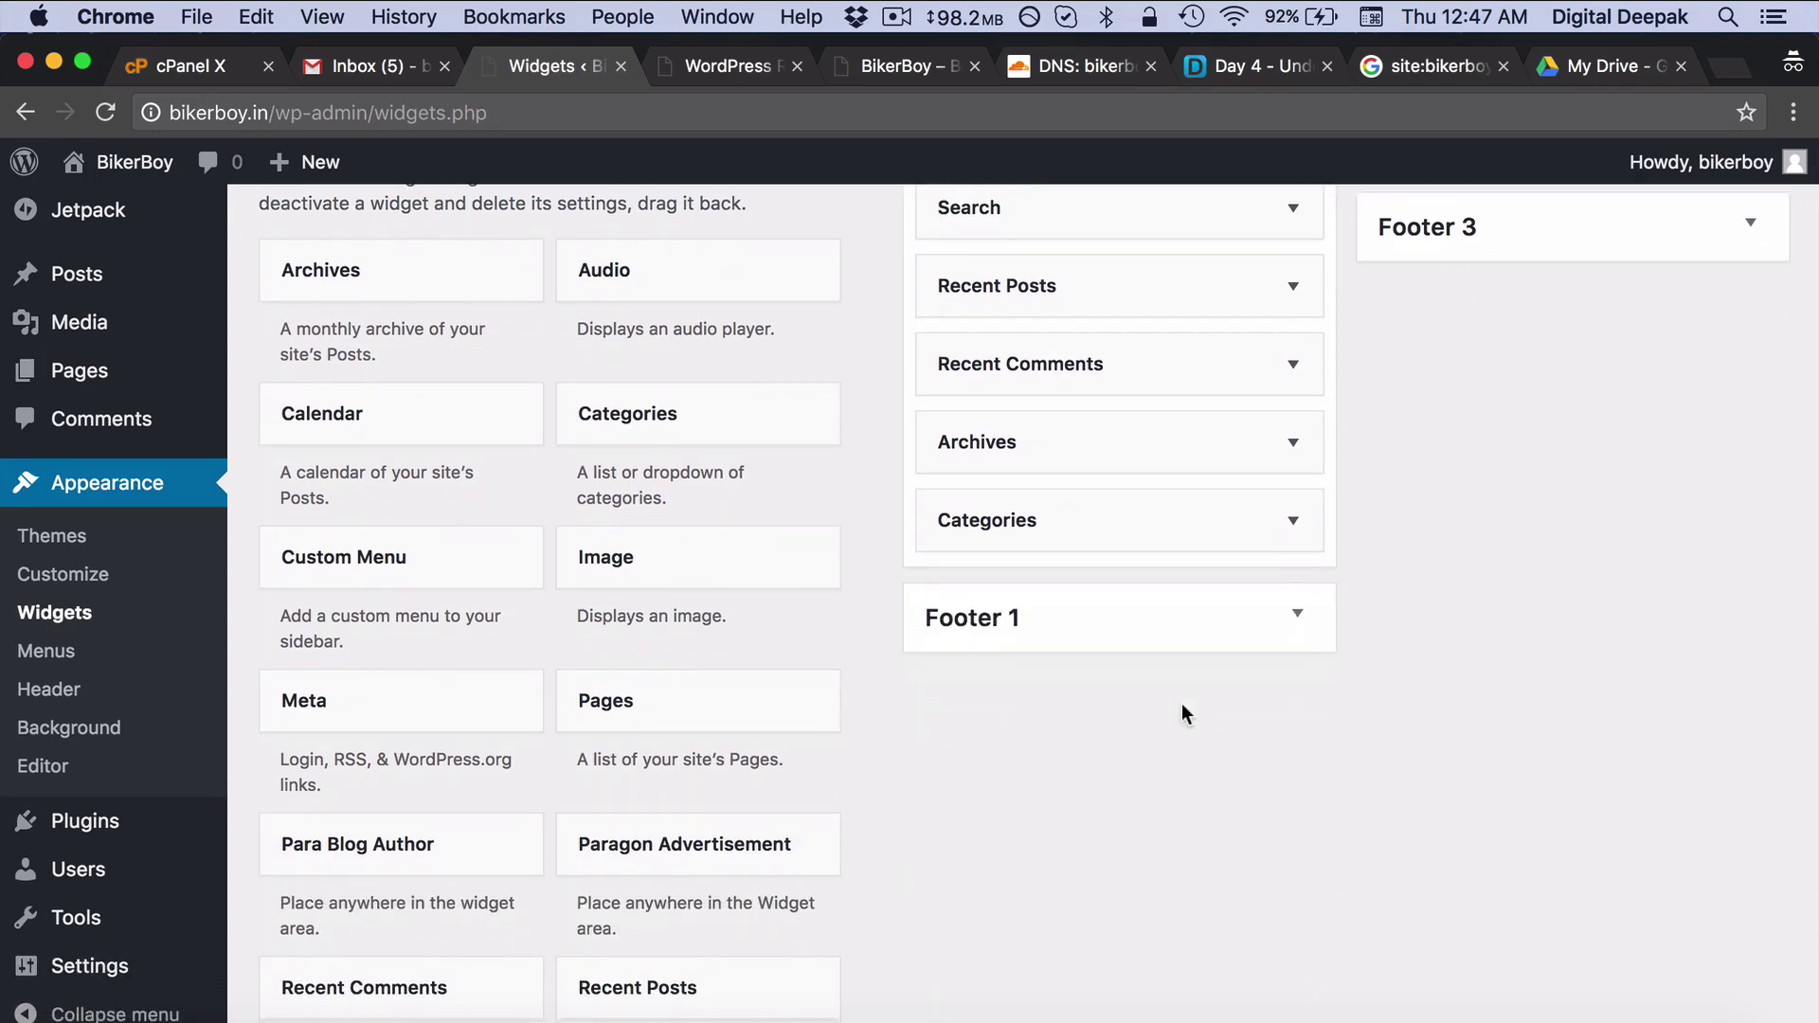
pyautogui.click(1313, 528)
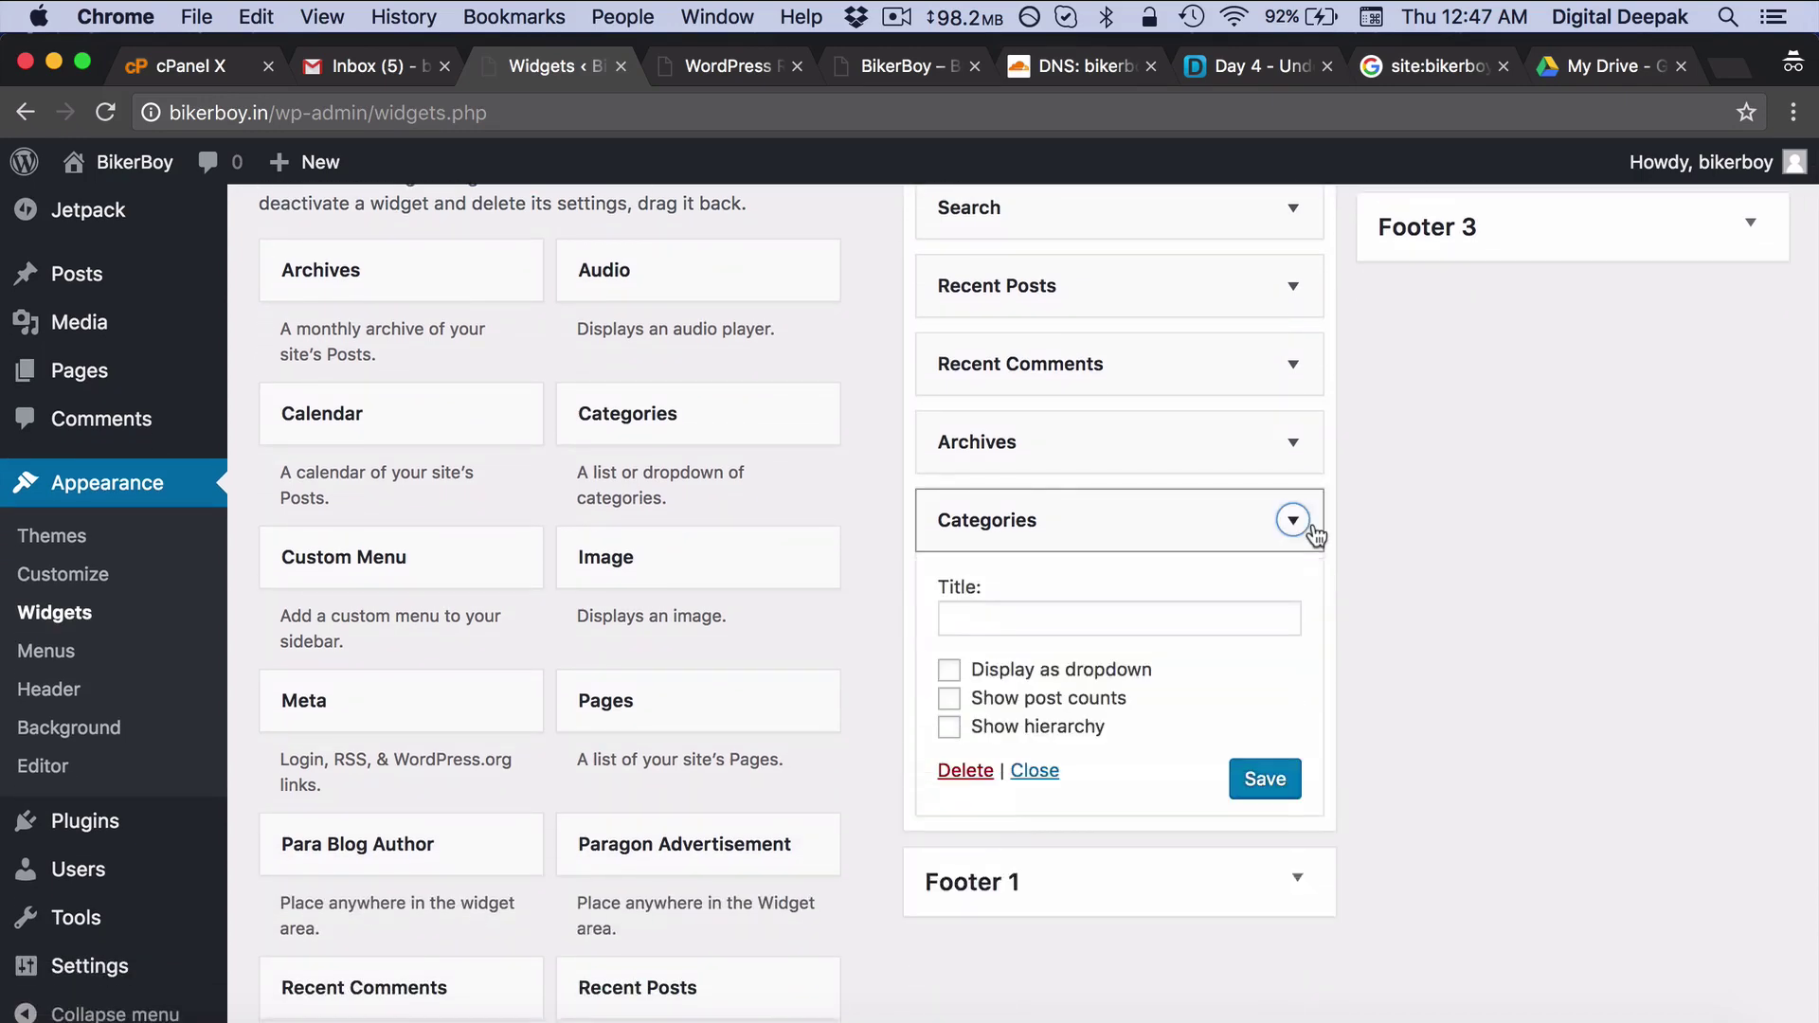
pyautogui.click(957, 779)
# Delete the Archives and Search widgets from the Sidebar area.
pyautogui.scroll(4, 1149, 674)
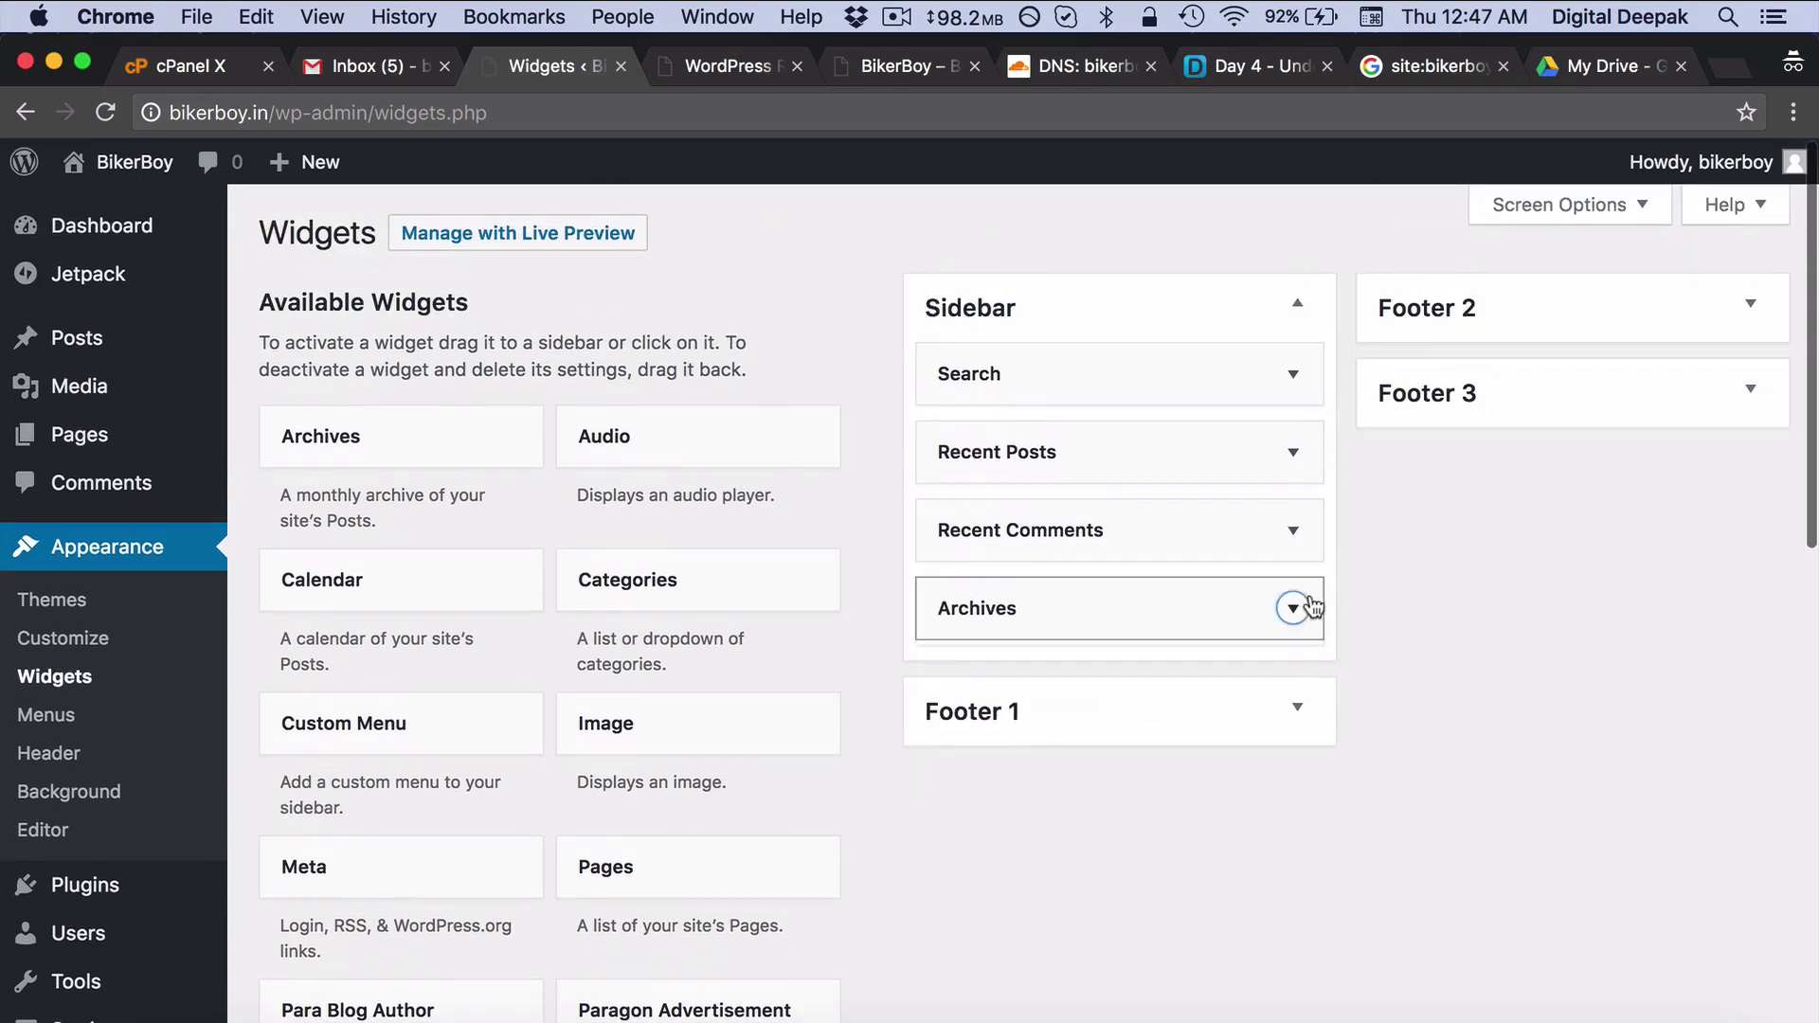
pyautogui.click(1310, 604)
pyautogui.click(967, 830)
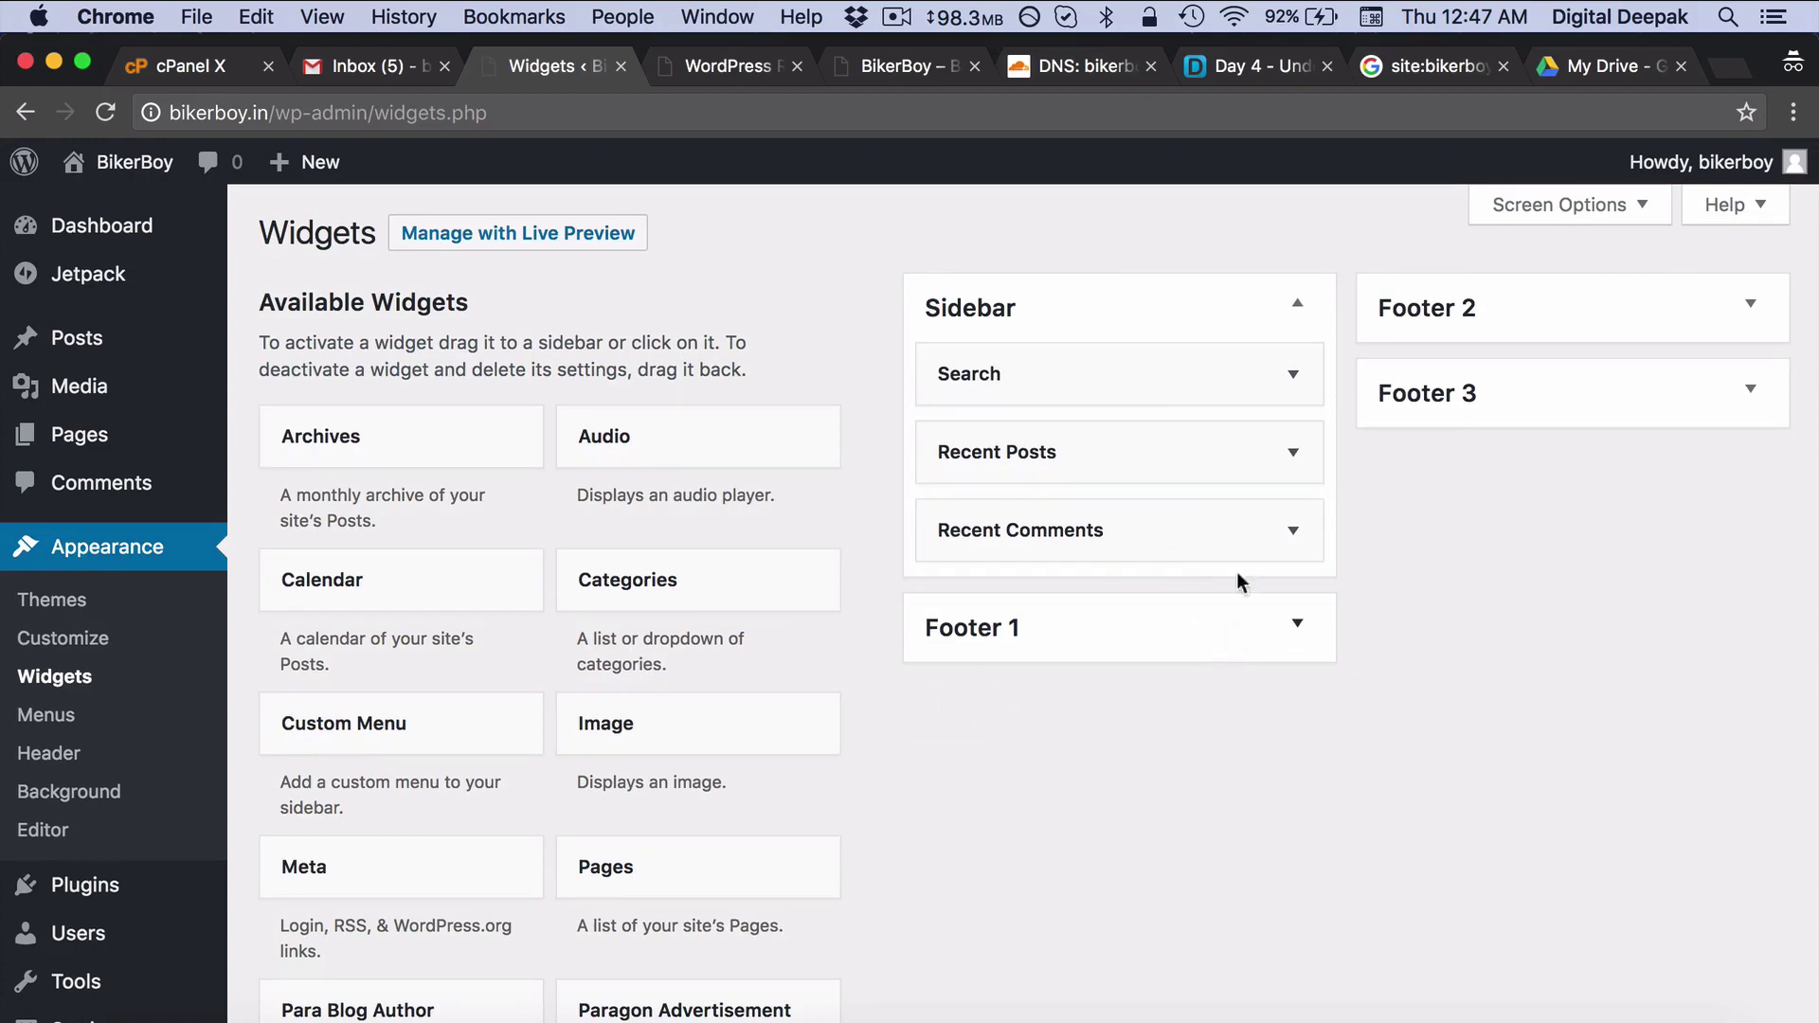
pyautogui.click(1292, 374)
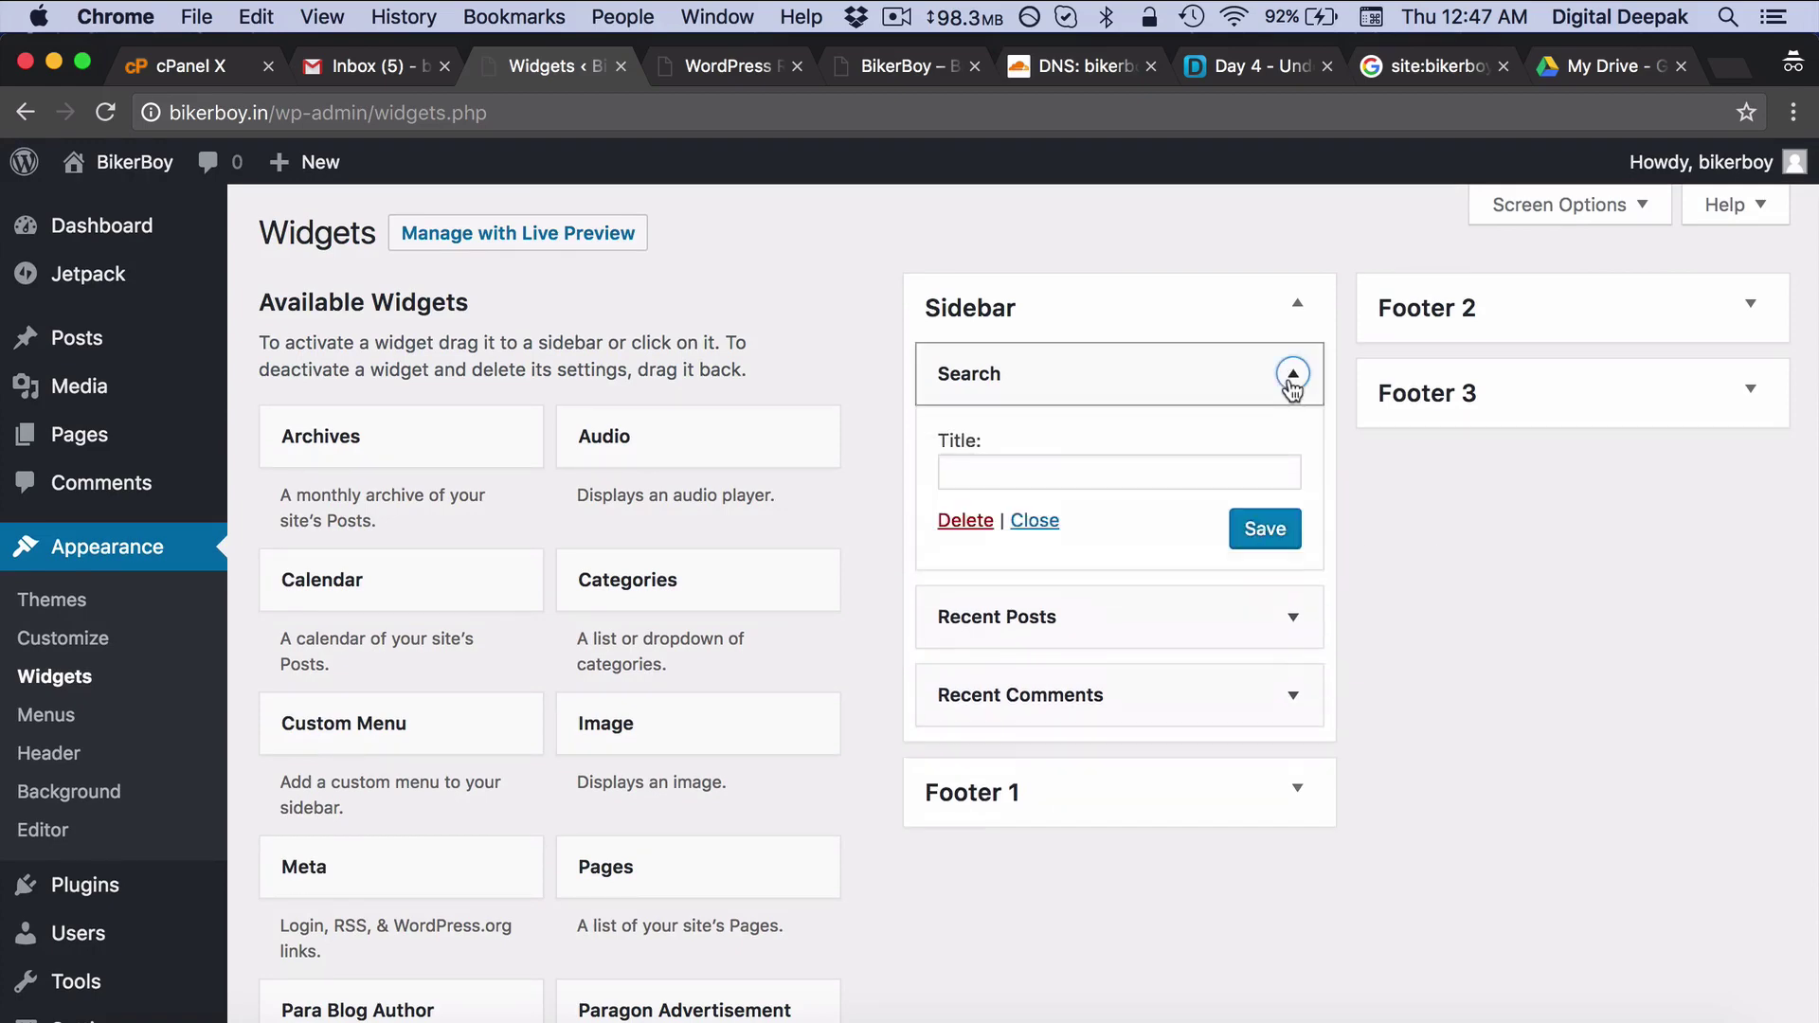
pyautogui.click(959, 522)
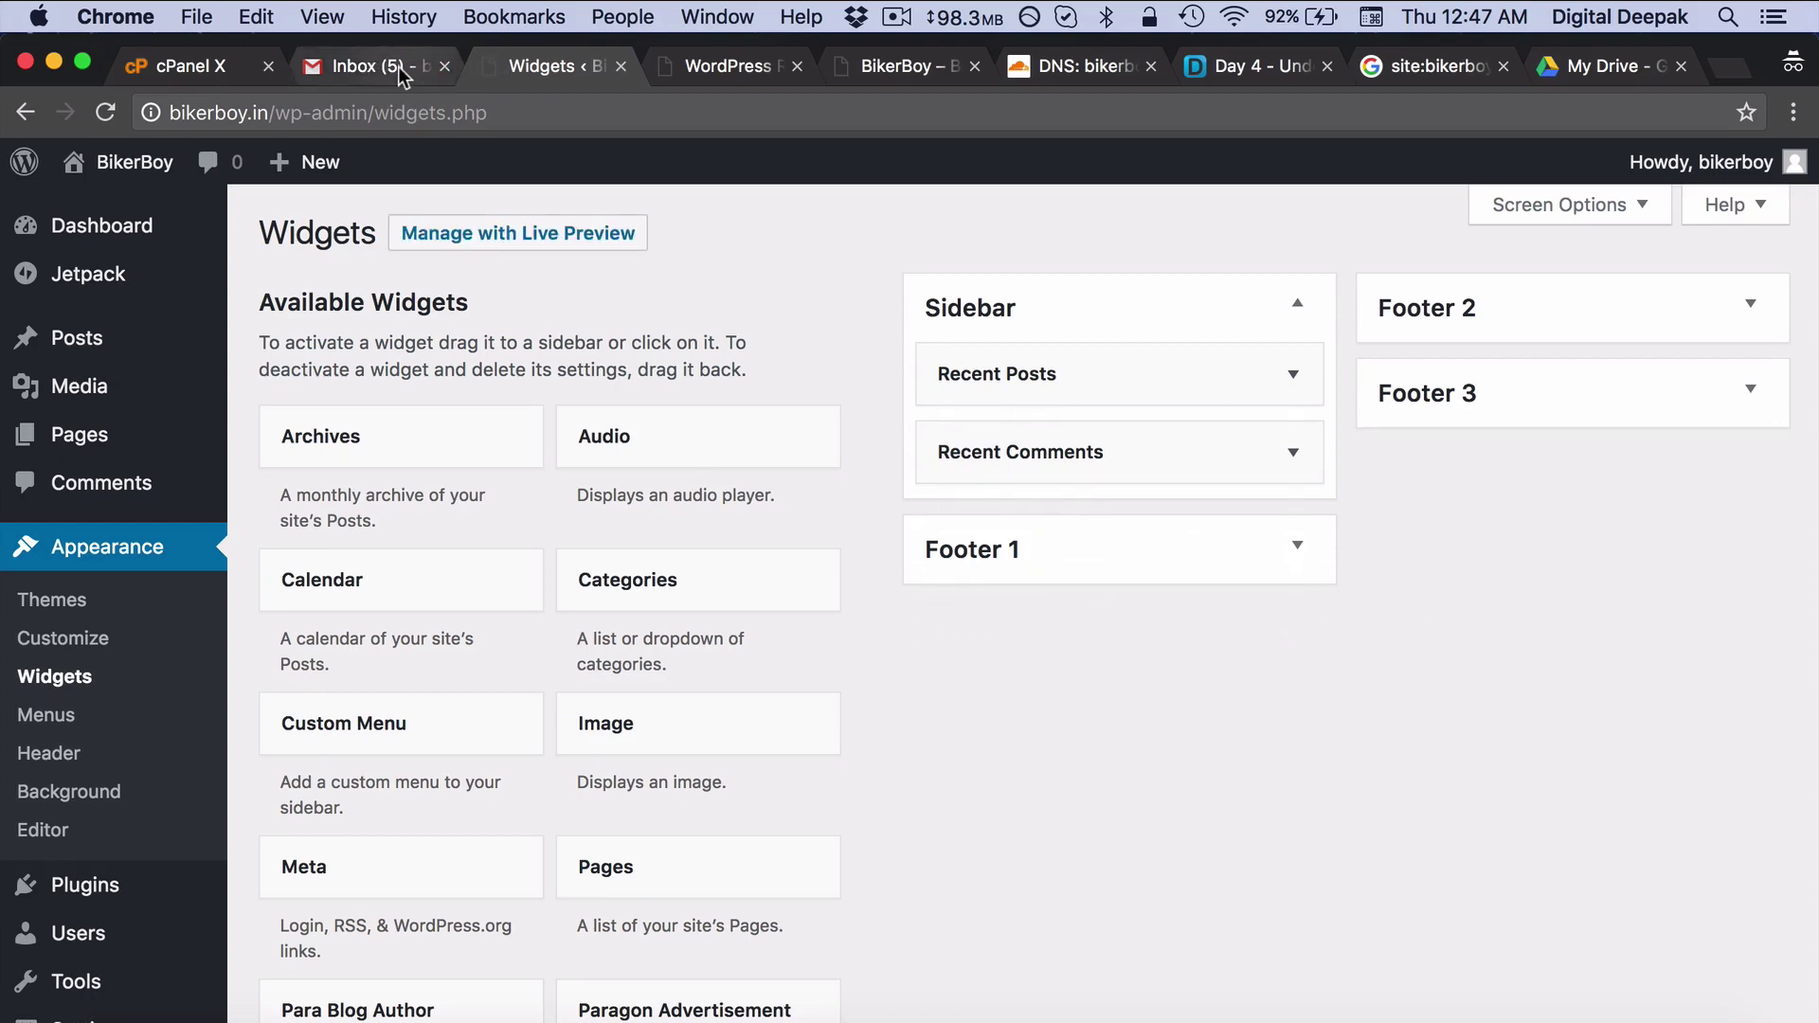
# Reload the blog's homepage to check the sidebar, and mark the Edit Sidebar Widgets task in Gmail as completed.
pyautogui.click(889, 63)
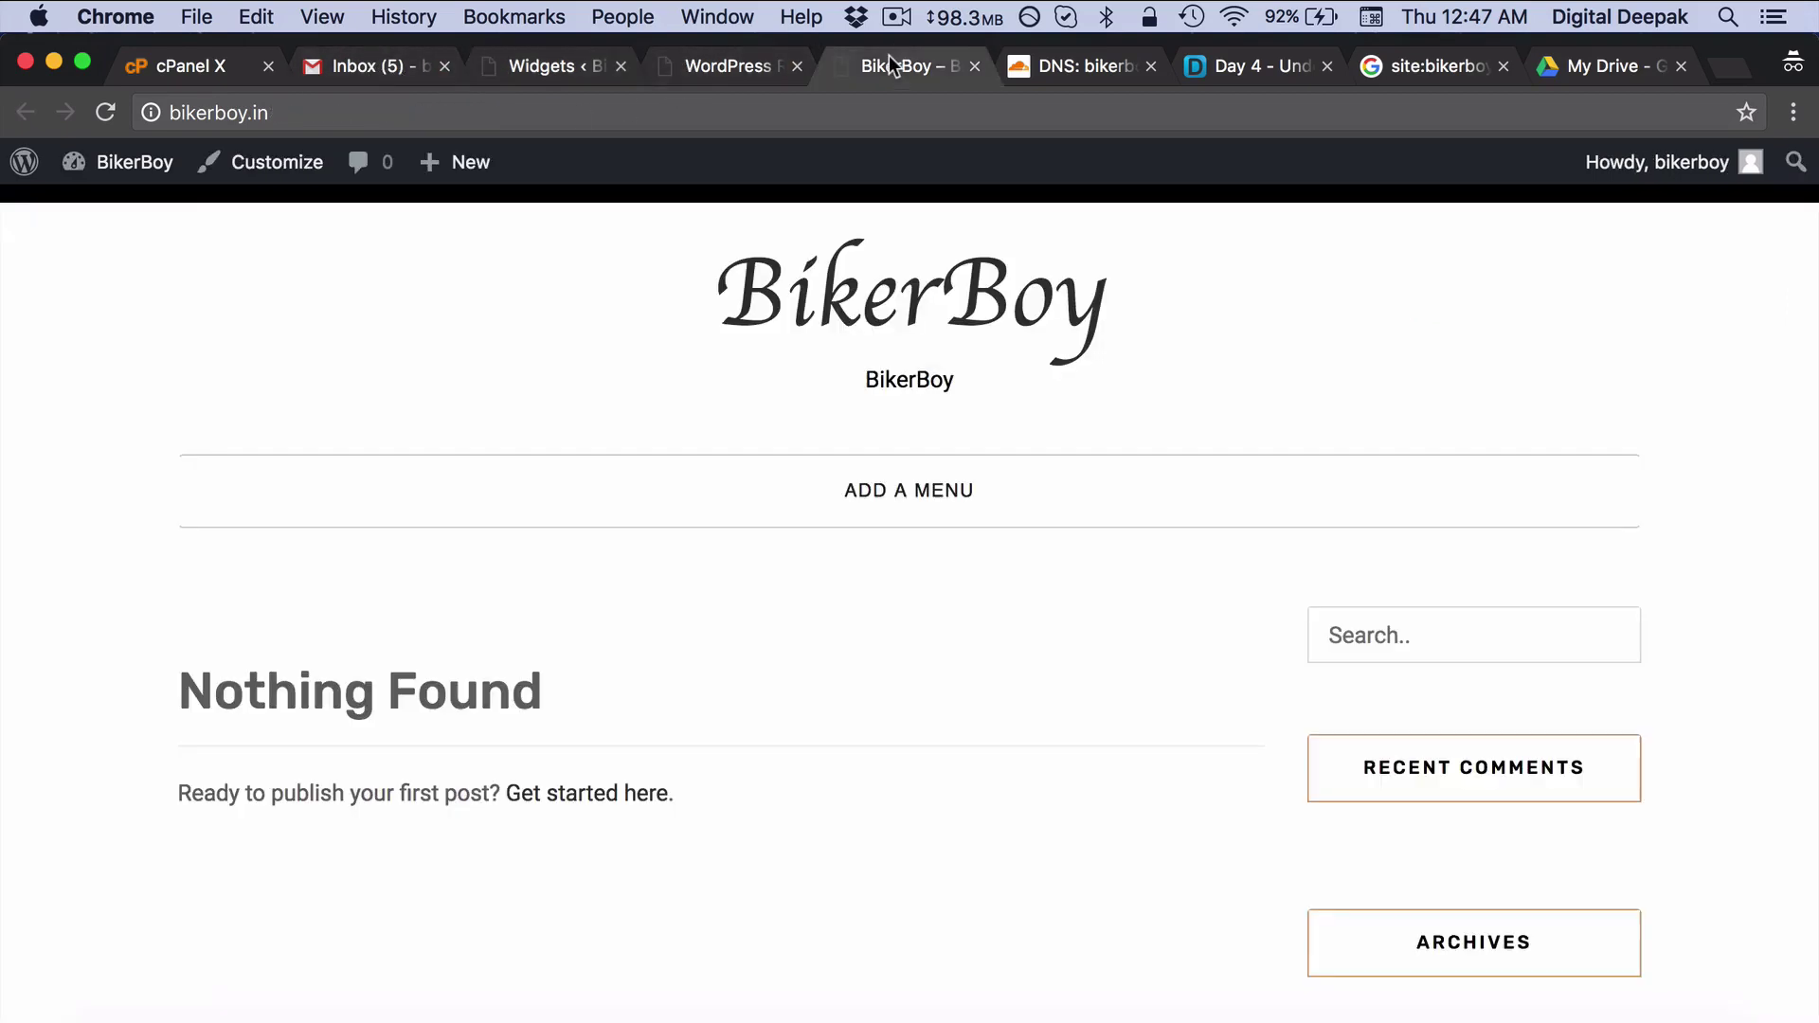
pyautogui.press('super+r')
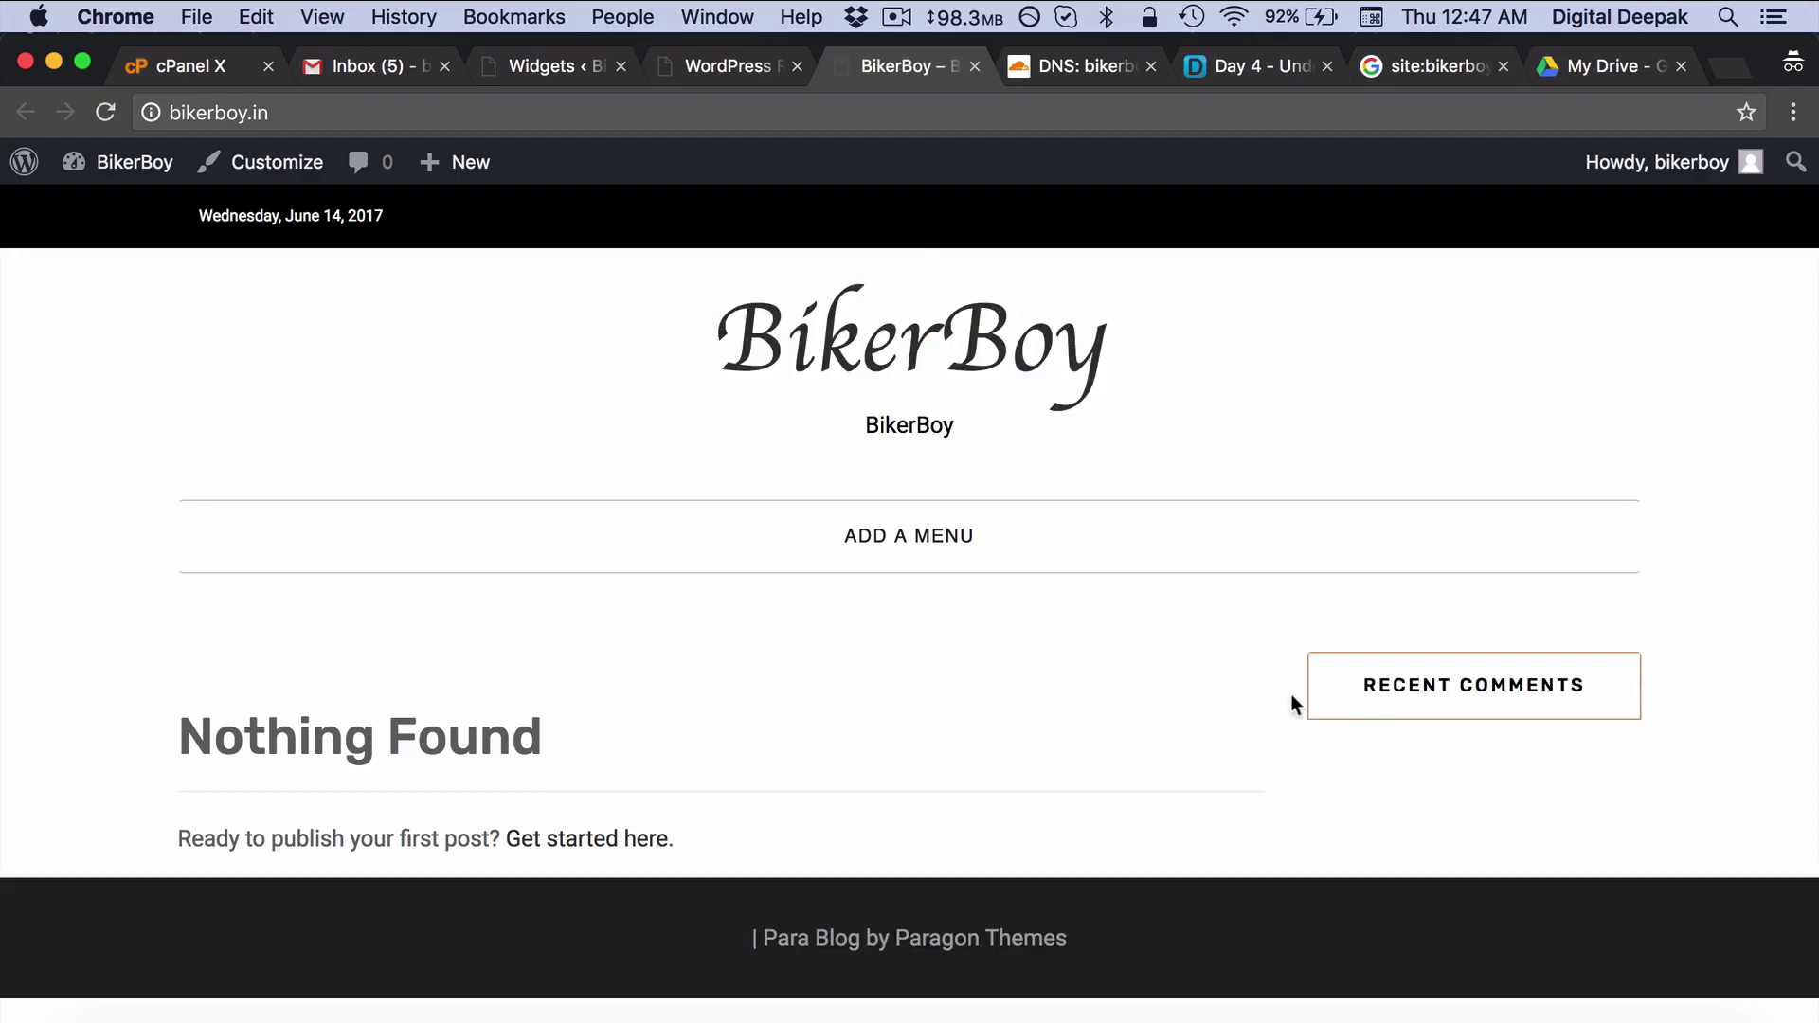
pyautogui.click(728, 66)
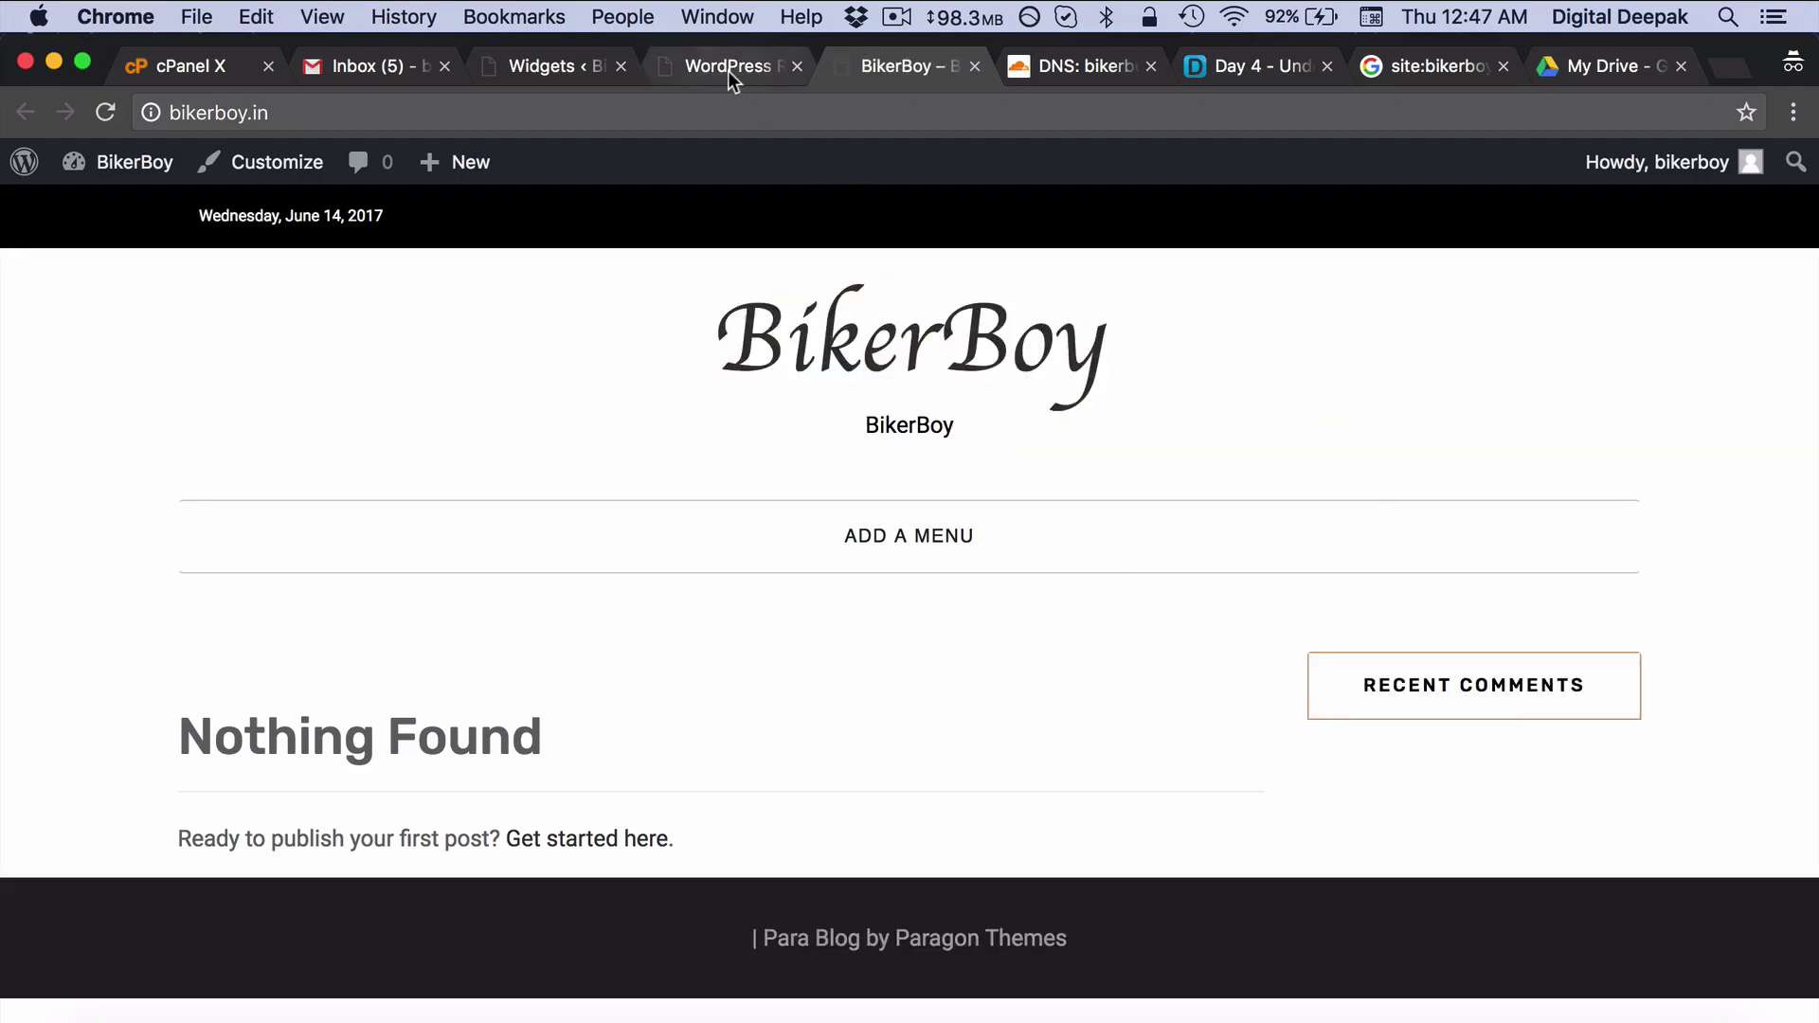
pyautogui.click(371, 72)
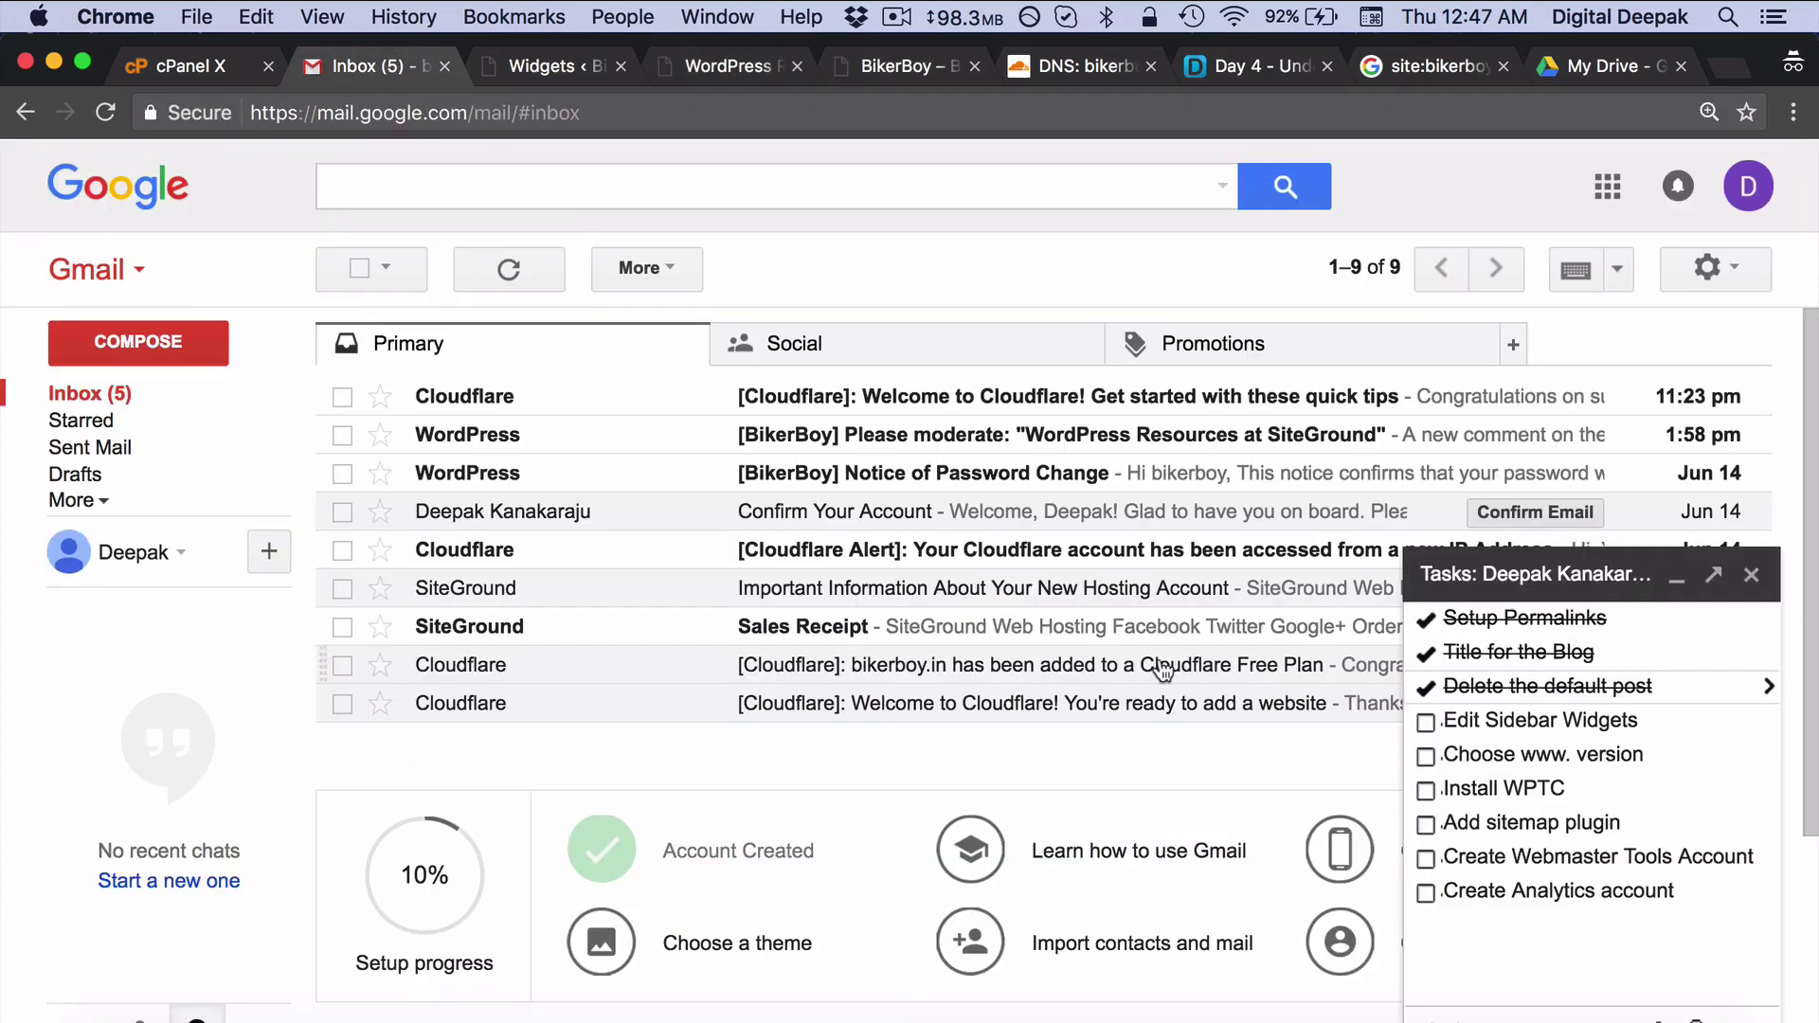
pyautogui.click(1426, 723)
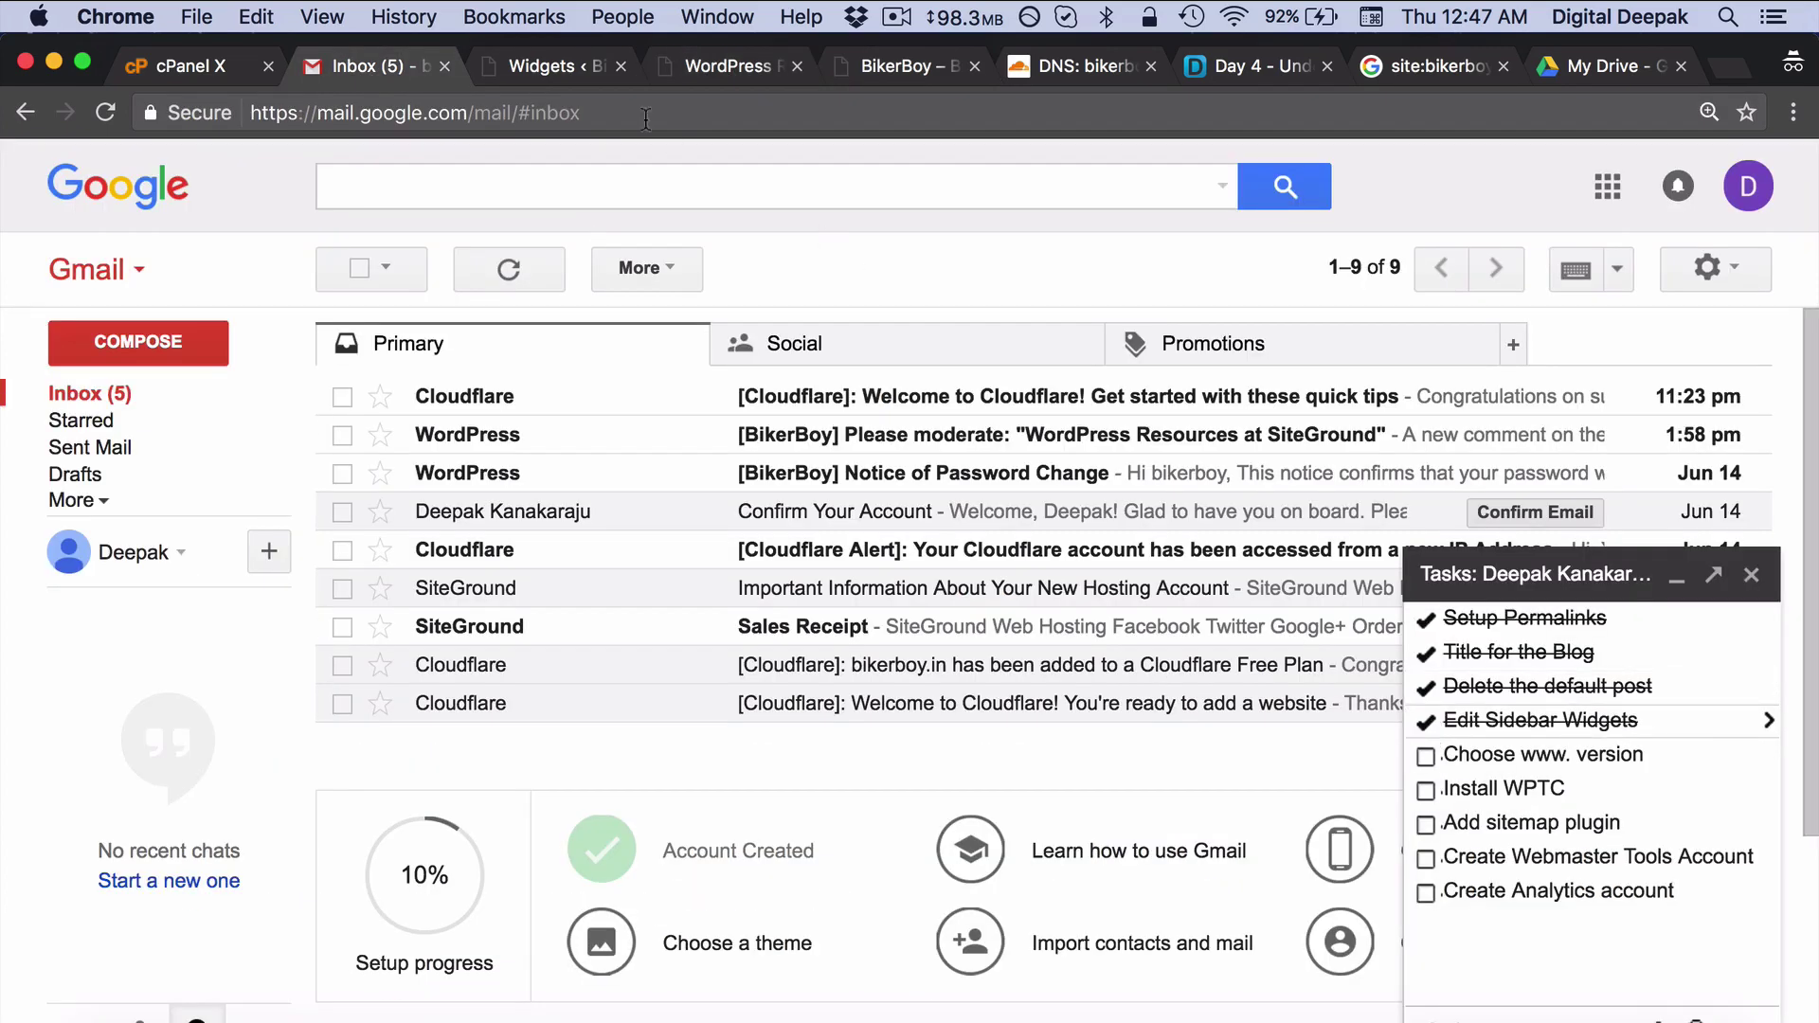
pyautogui.click(870, 61)
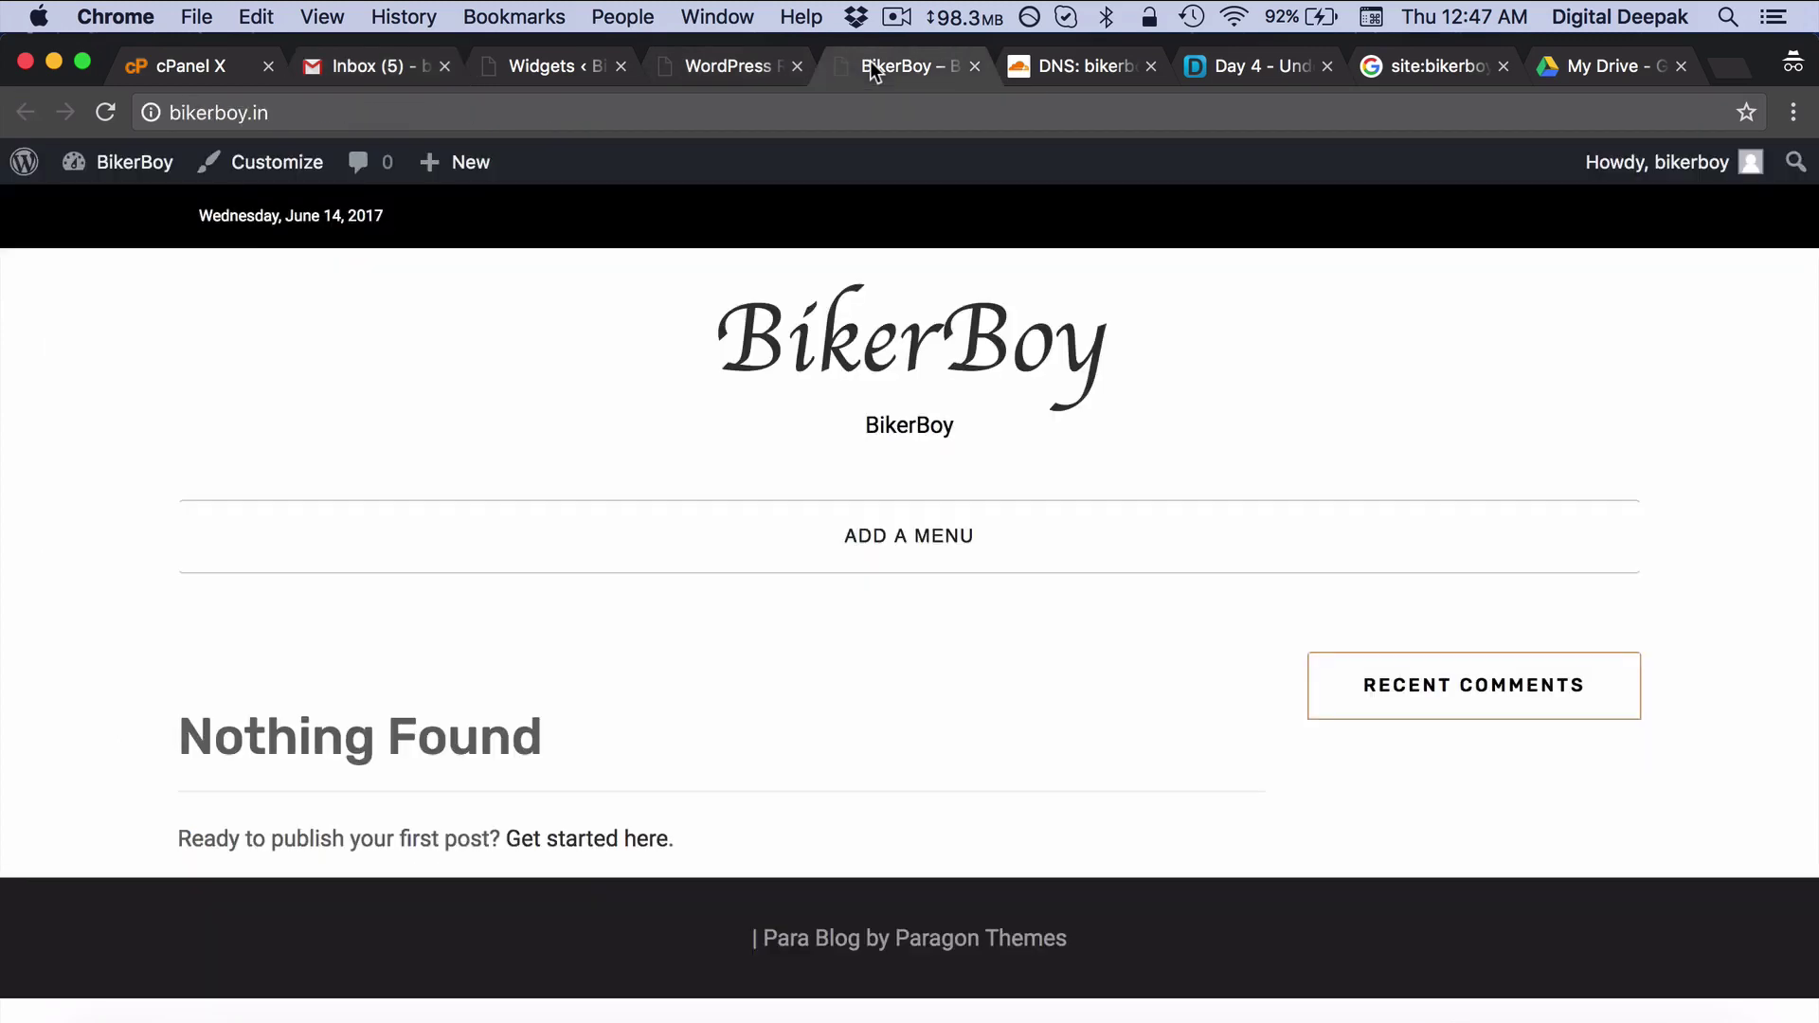
pyautogui.click(171, 111)
pyautogui.click(171, 111)
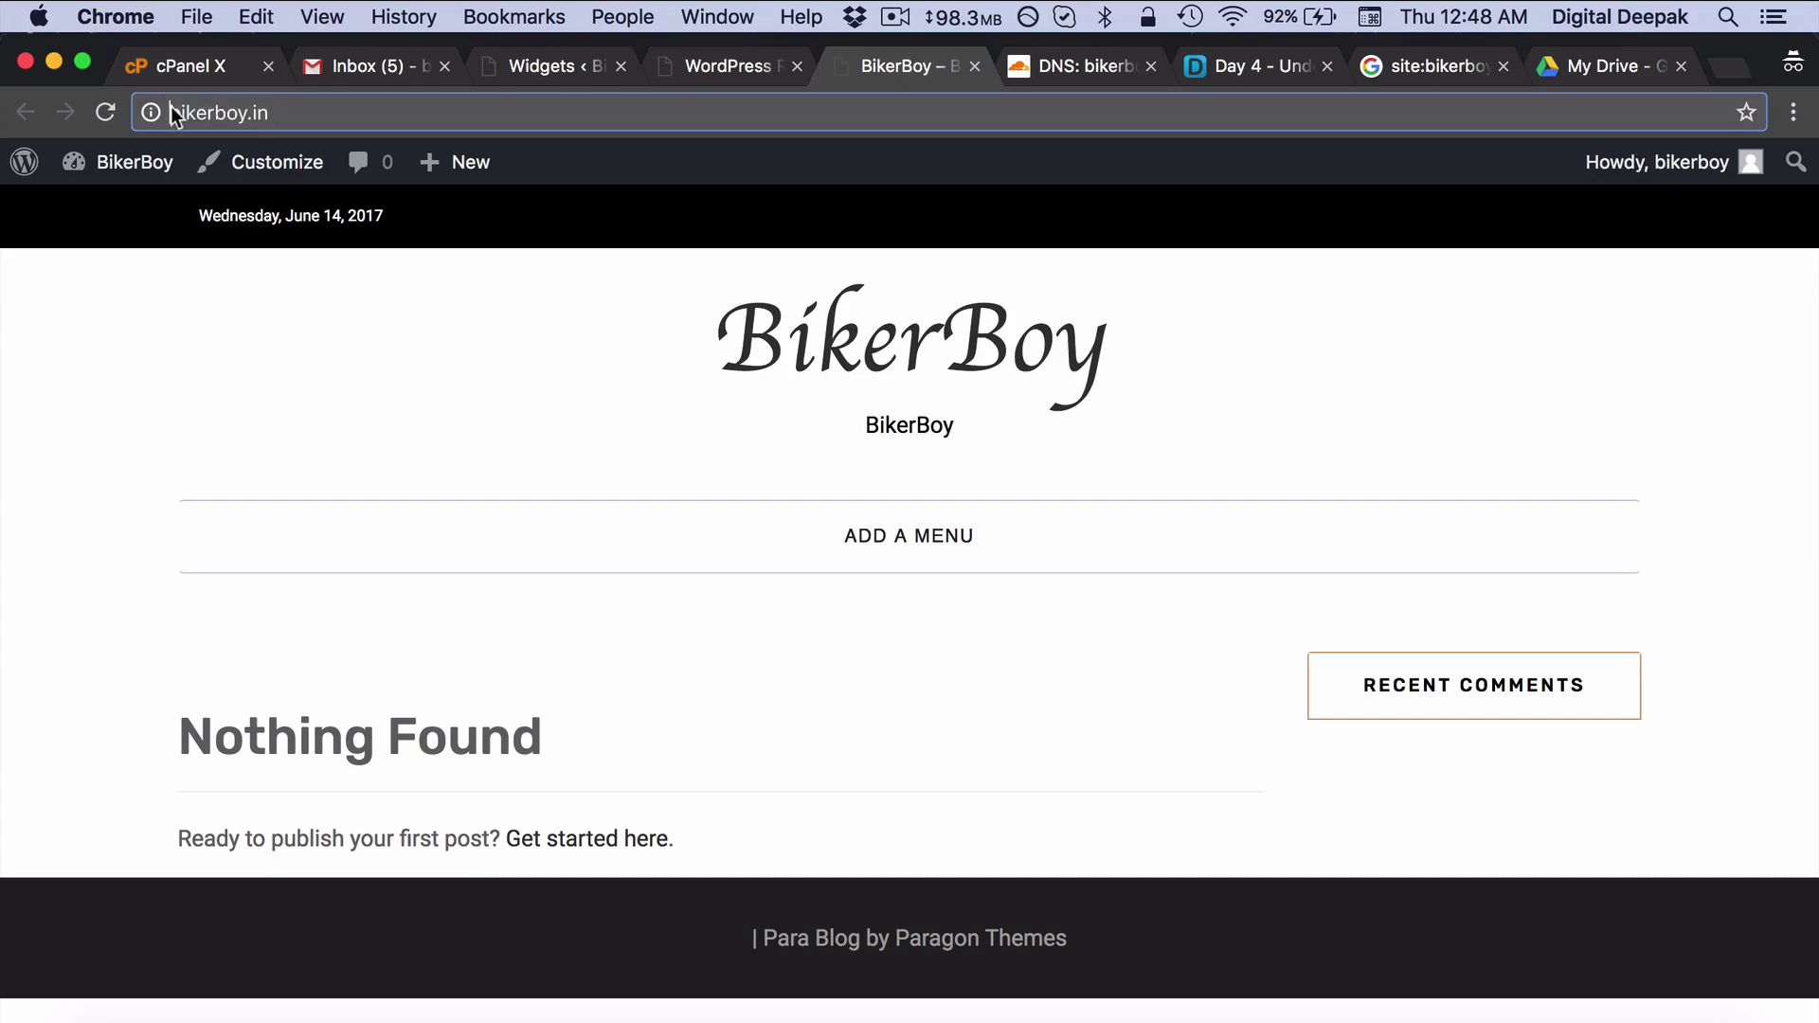
pyautogui.write('wwww')
pyautogui.press('BackSpace')
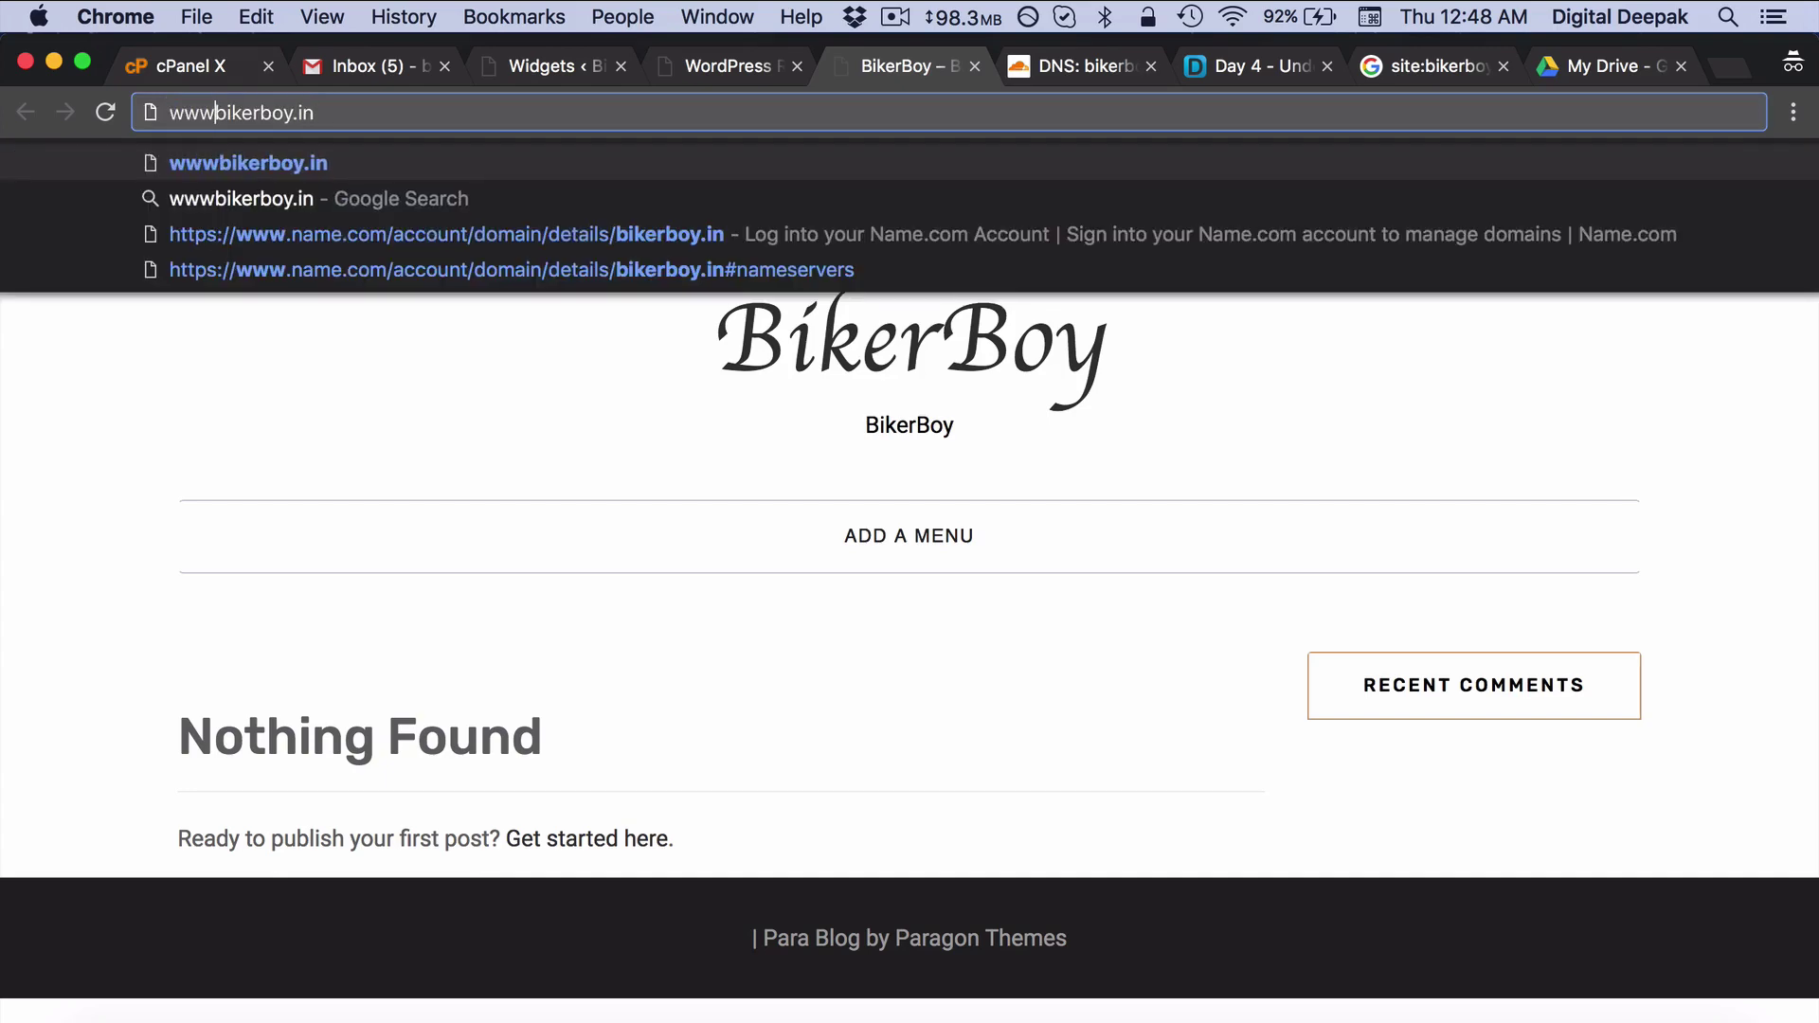
pyautogui.write('.')
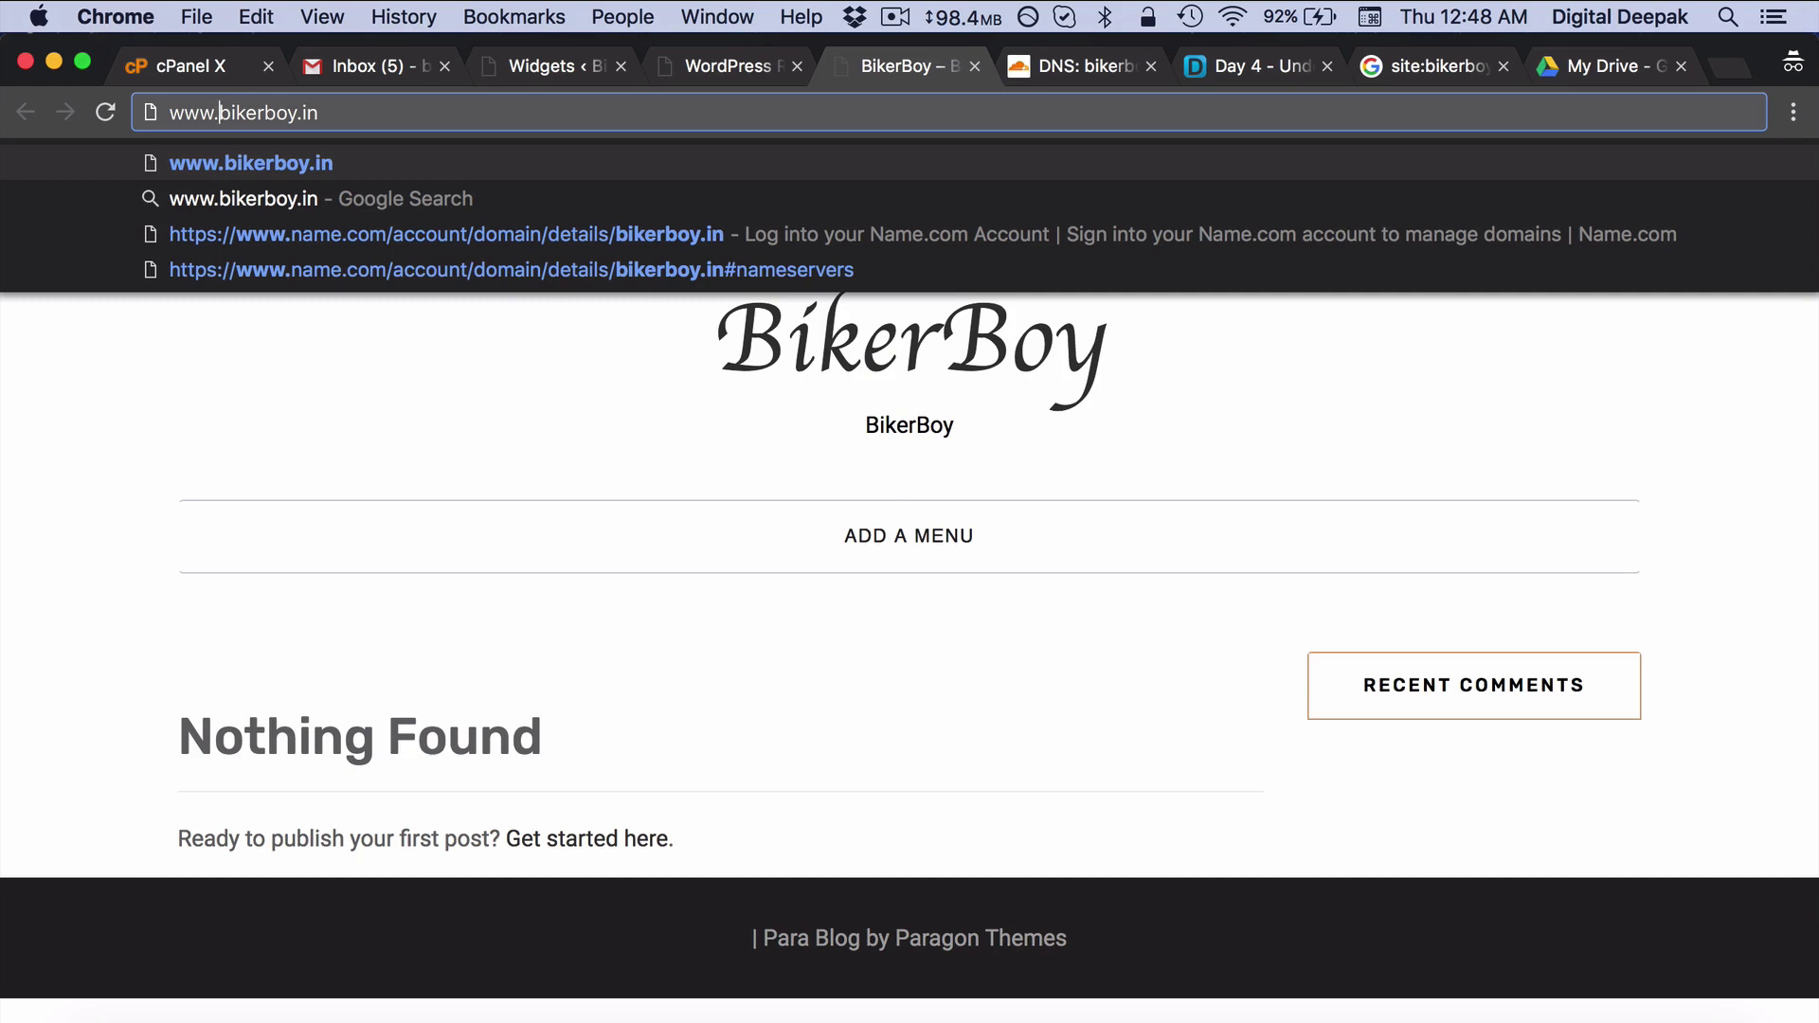
pyautogui.press('Return')
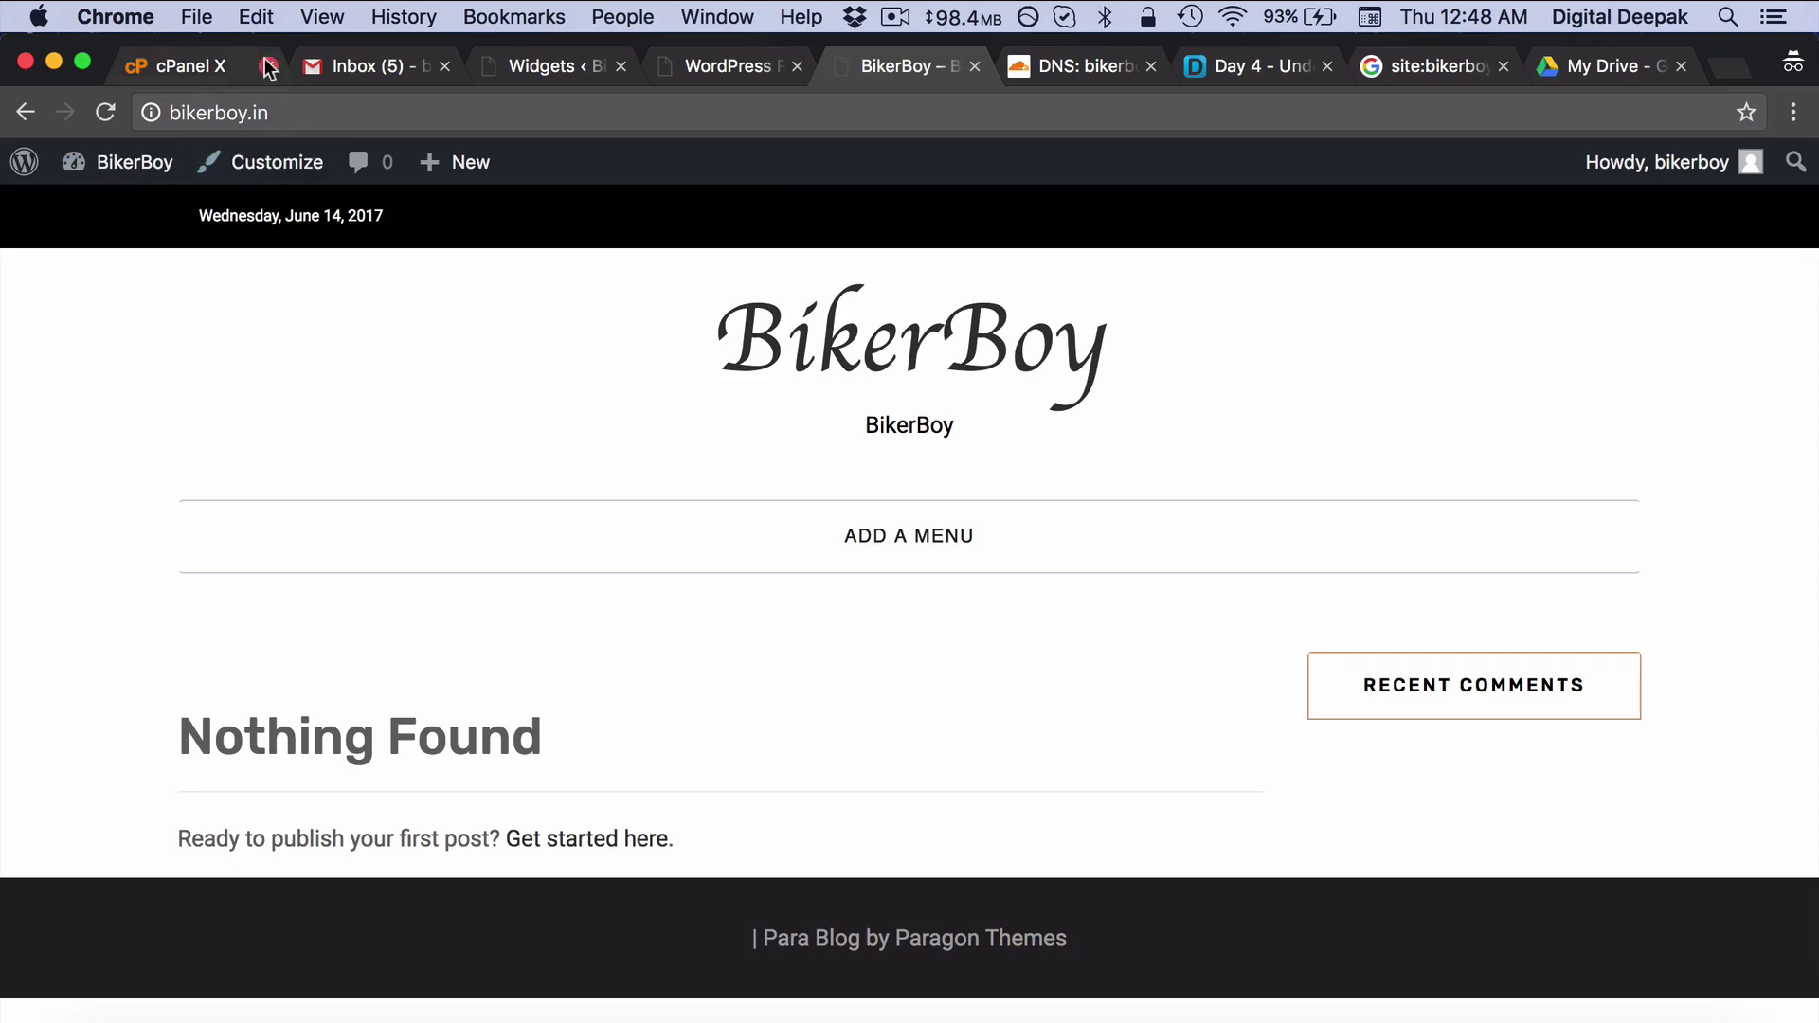
# Open the General Settings page in the blog's WordPress admin.
pyautogui.click(718, 67)
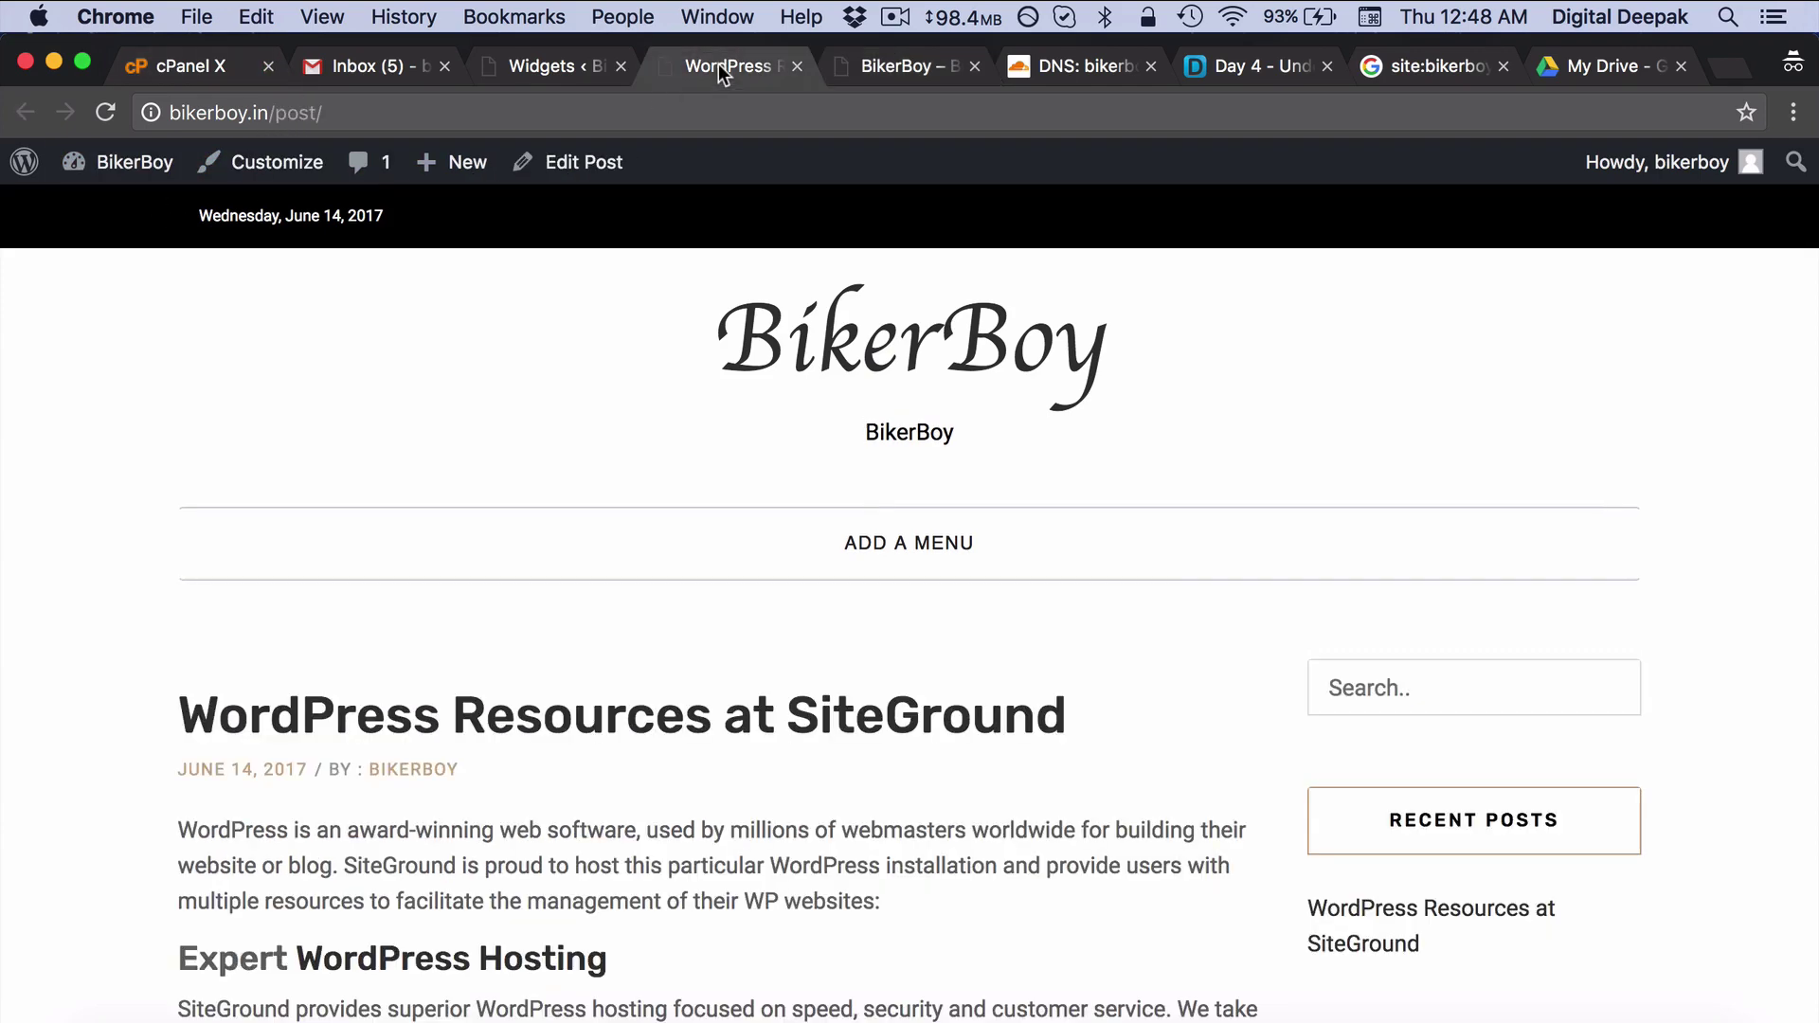
pyautogui.click(538, 74)
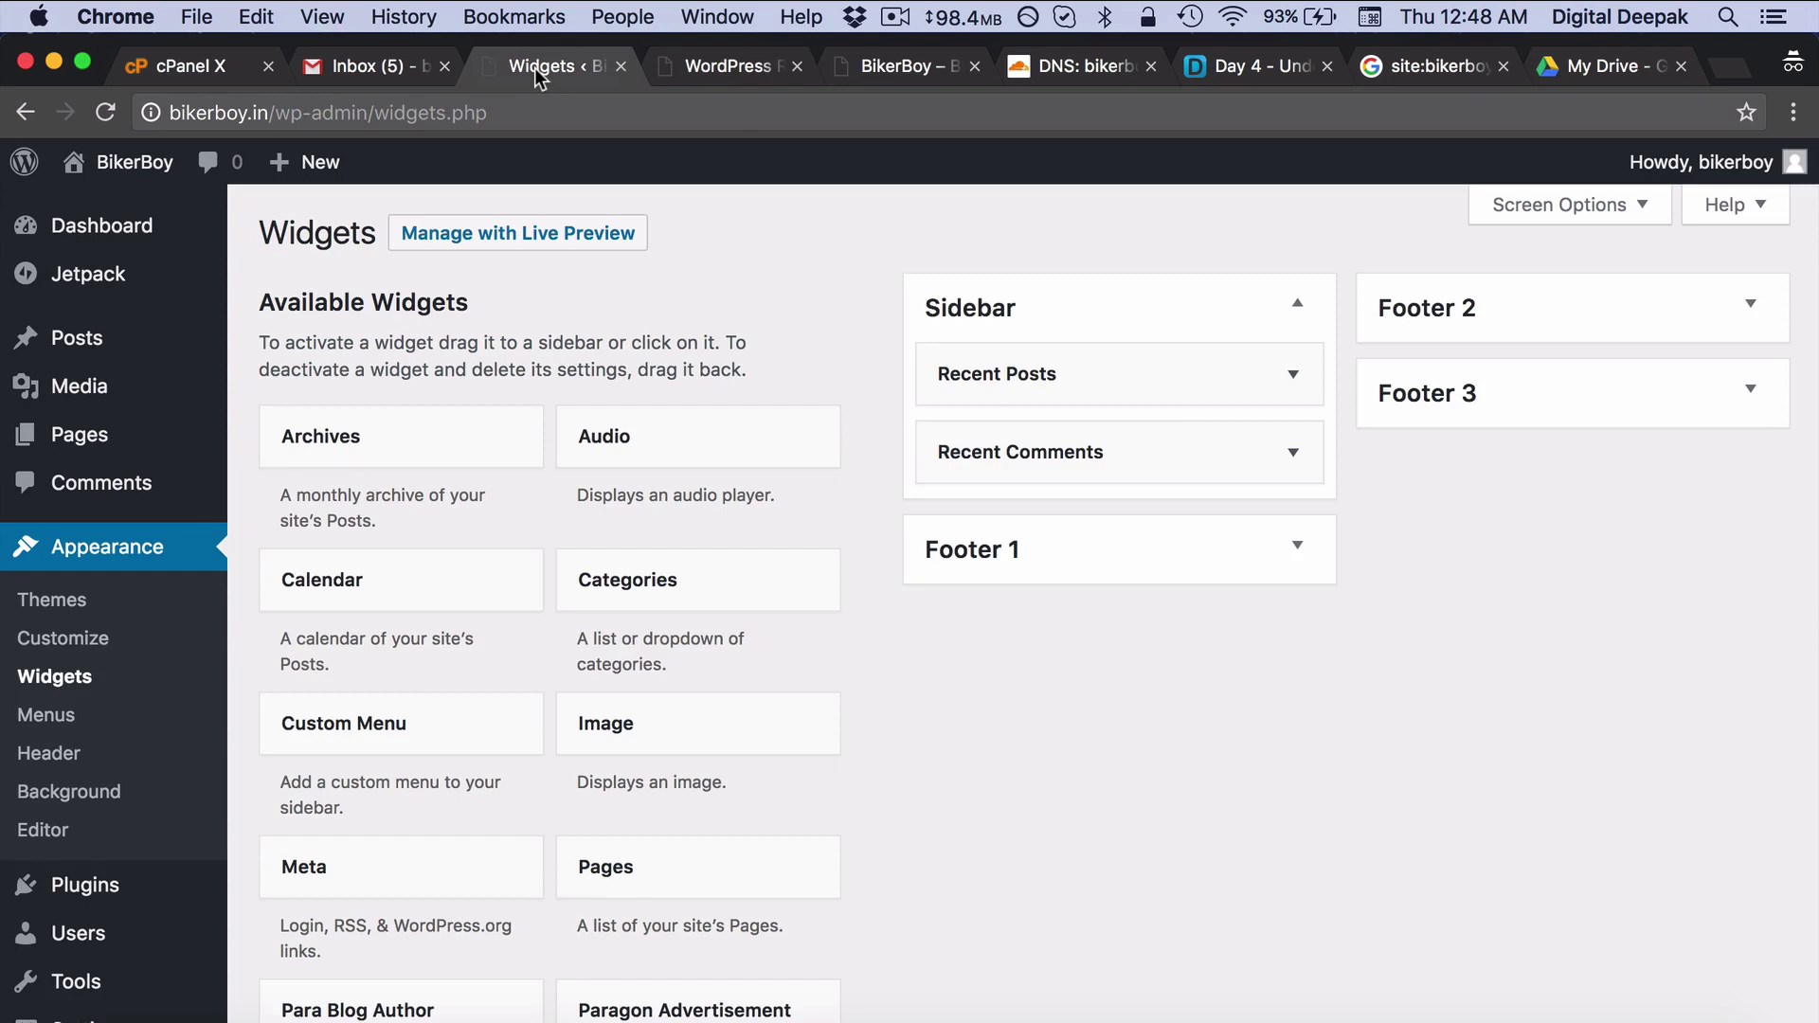
pyautogui.scroll(-3, 146, 753)
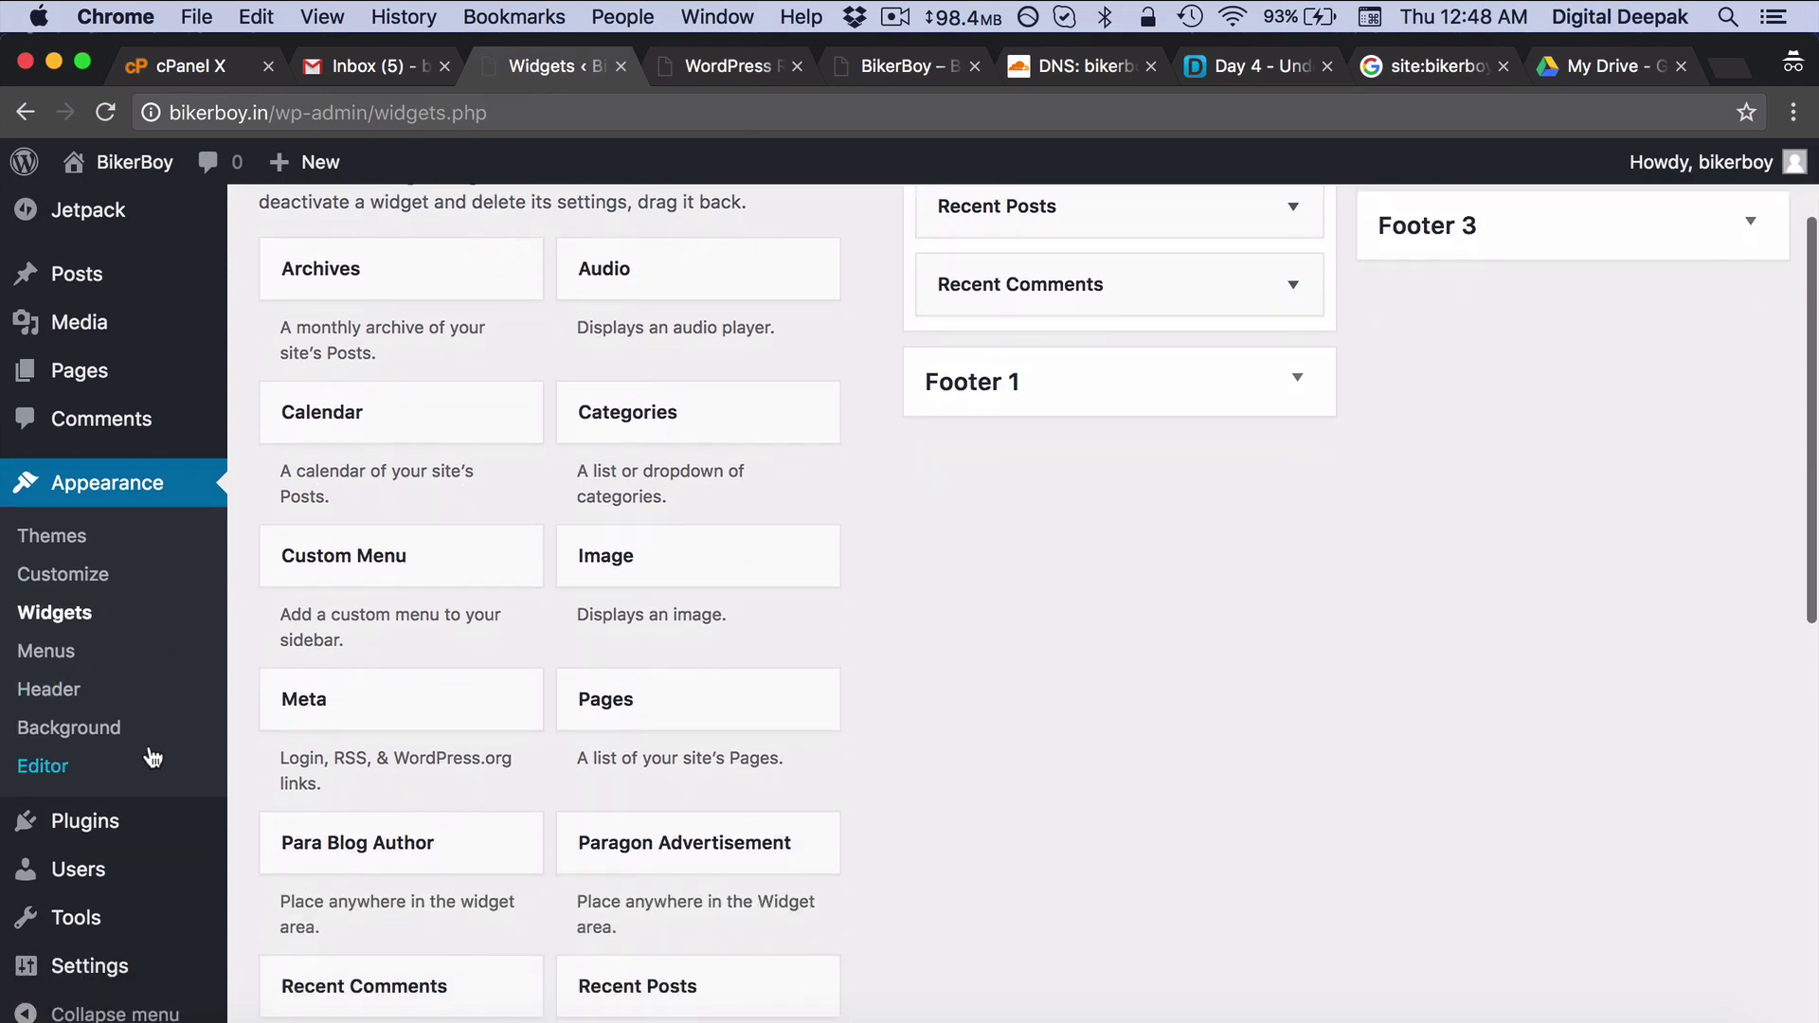
pyautogui.moveTo(156, 864)
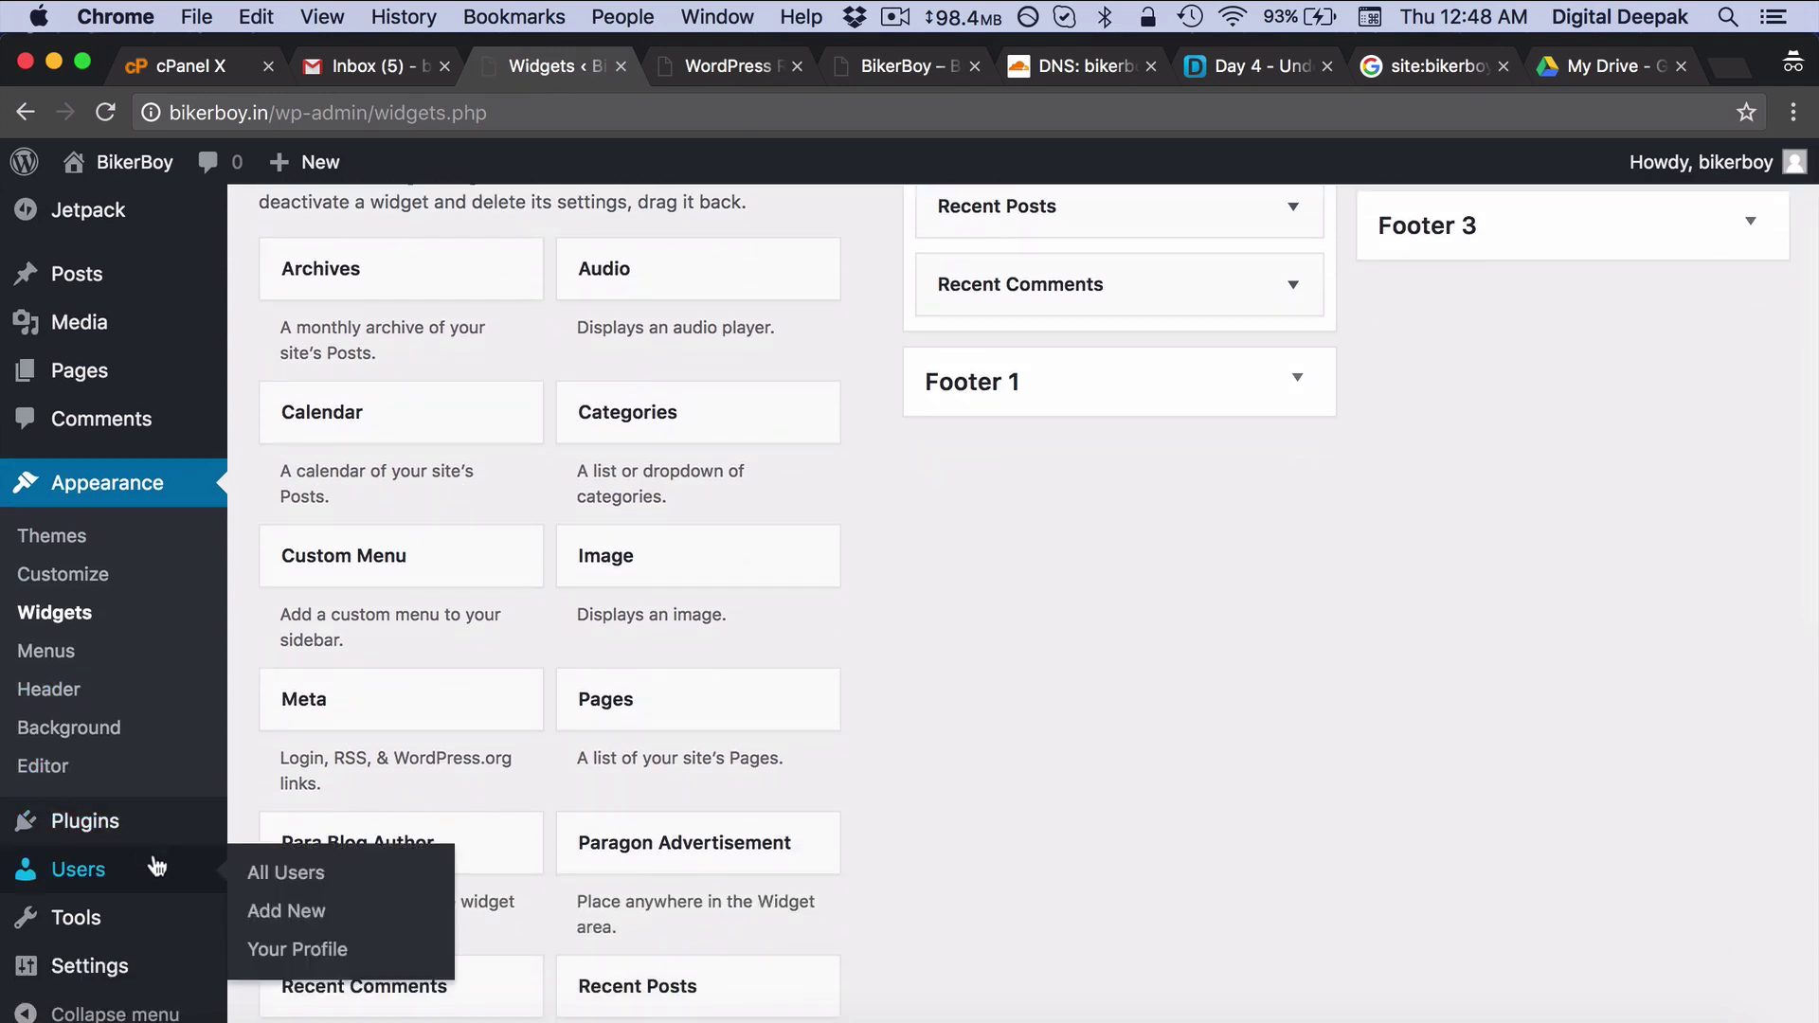
pyautogui.click(154, 968)
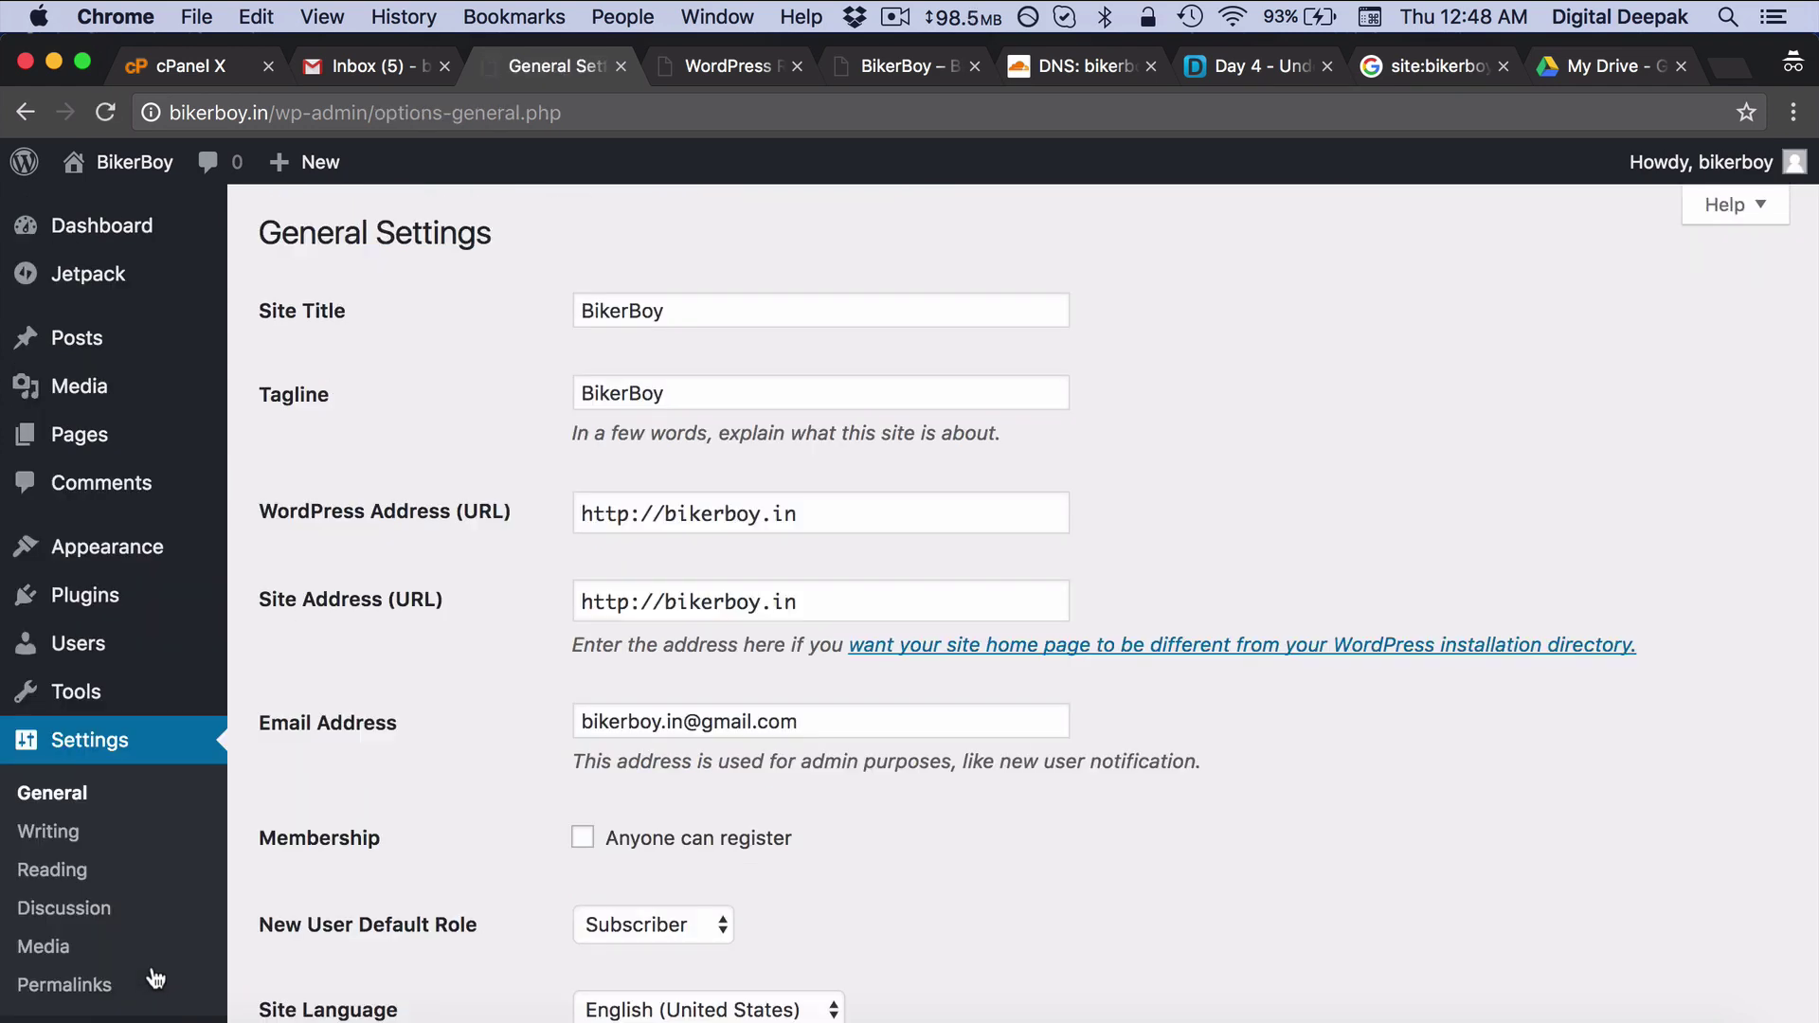
pyautogui.click(666, 513)
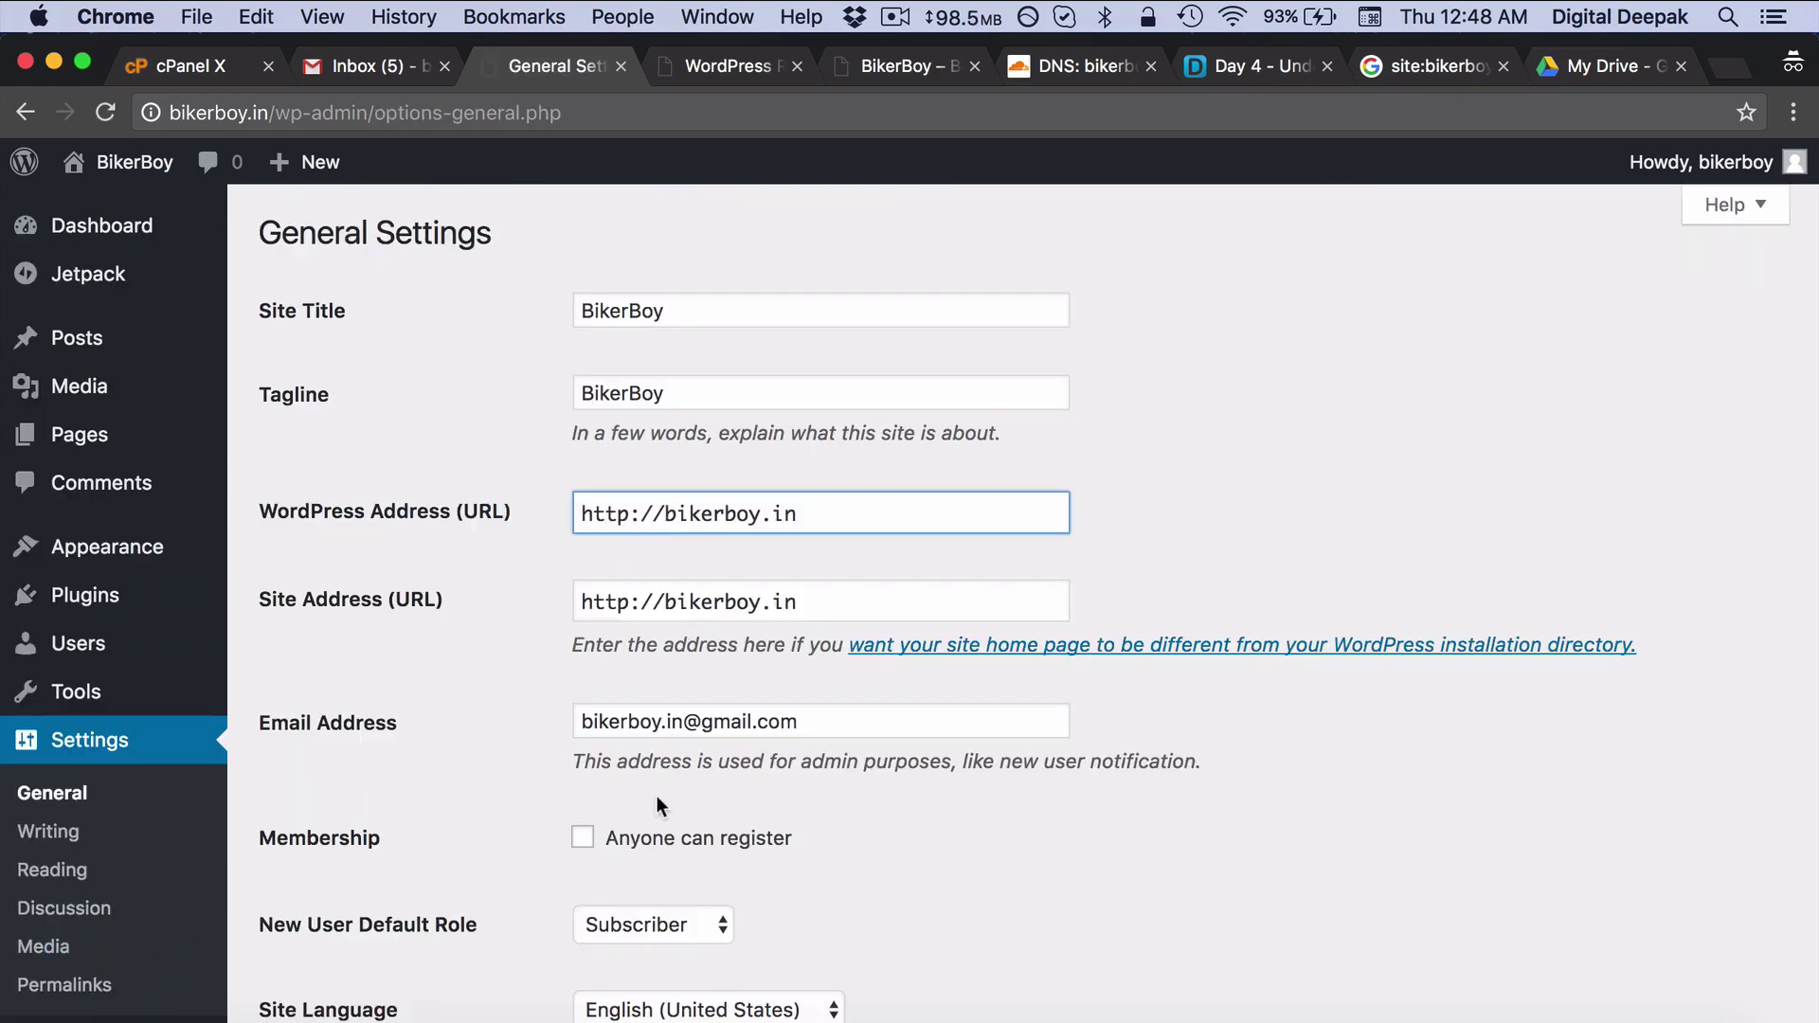
pyautogui.write('www.')
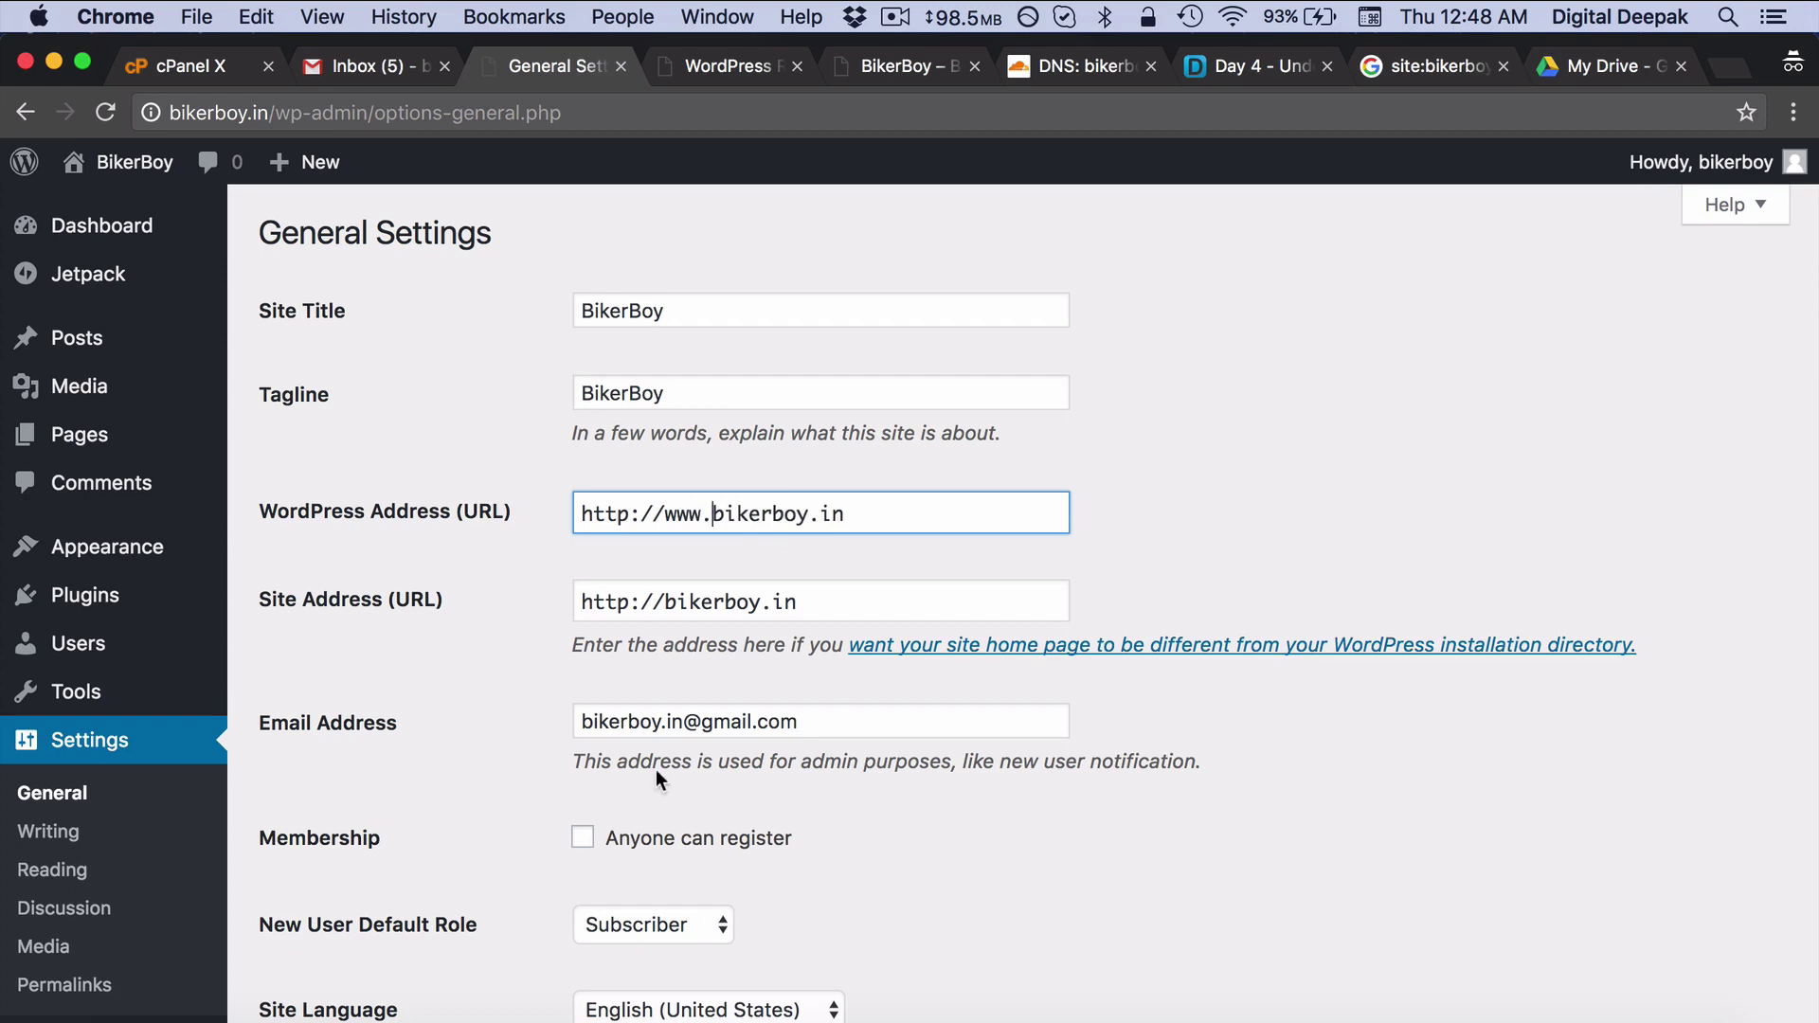
pyautogui.click(670, 600)
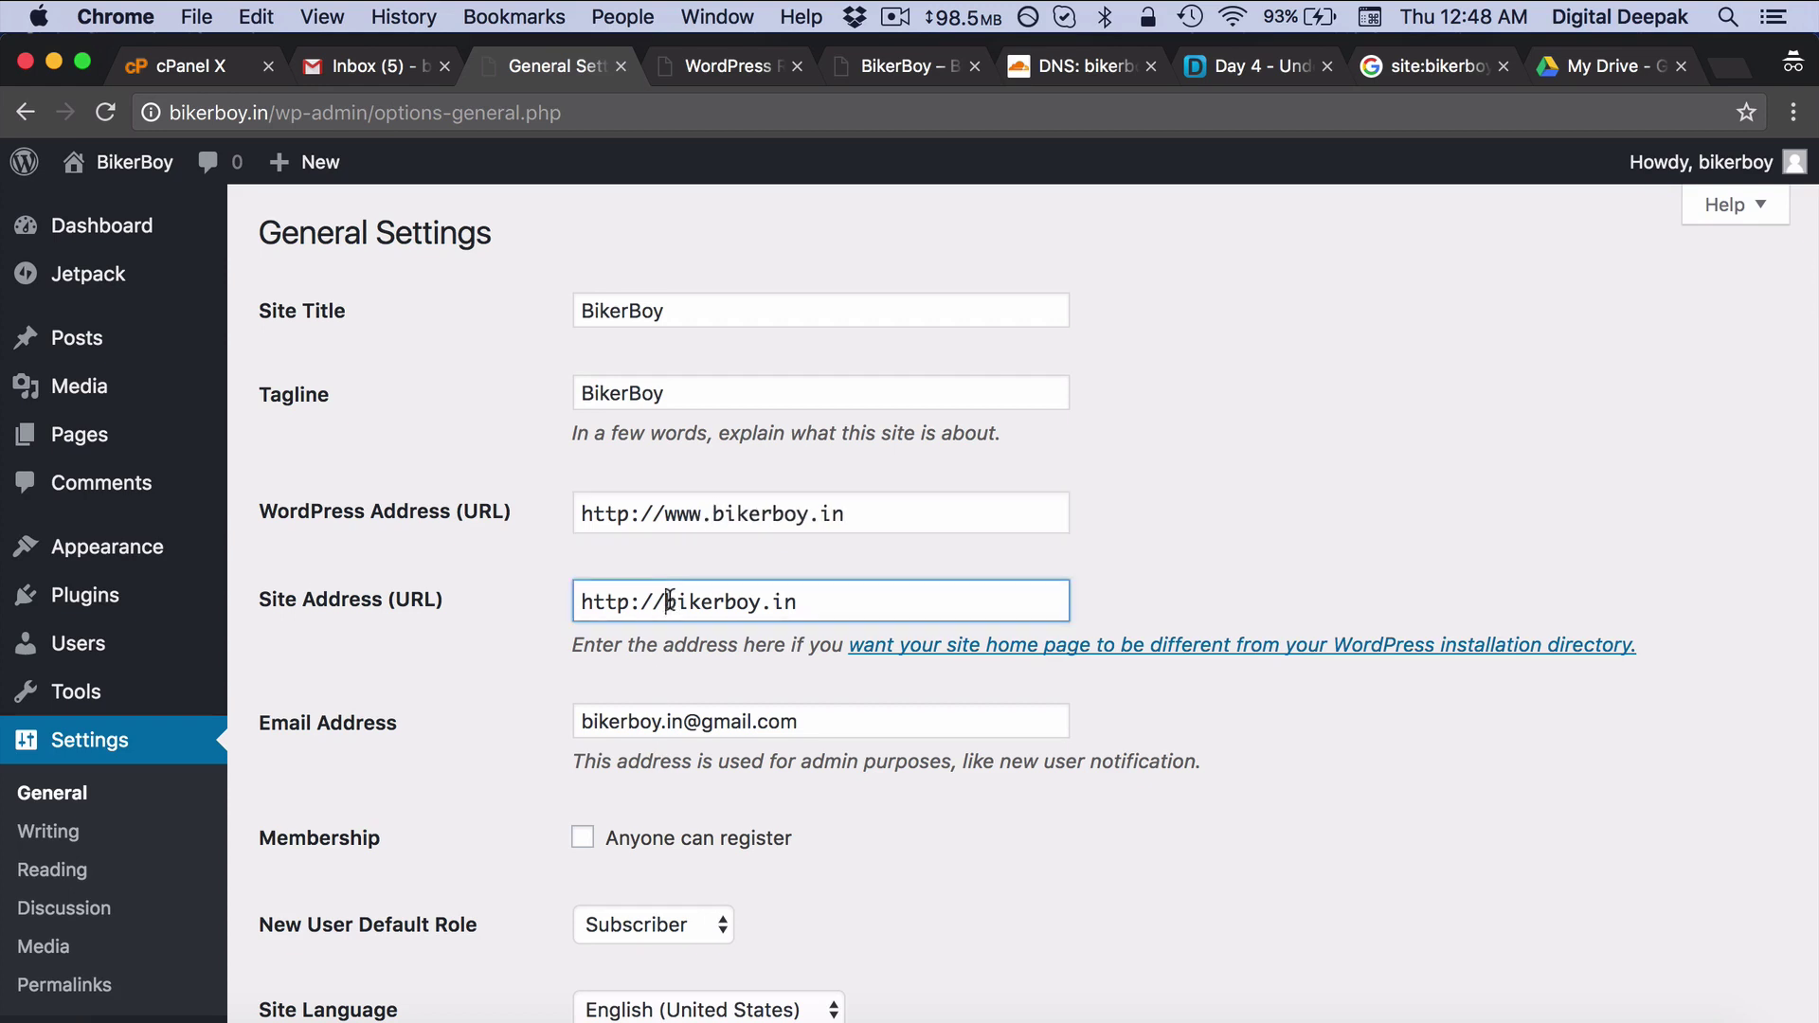
pyautogui.write('www.')
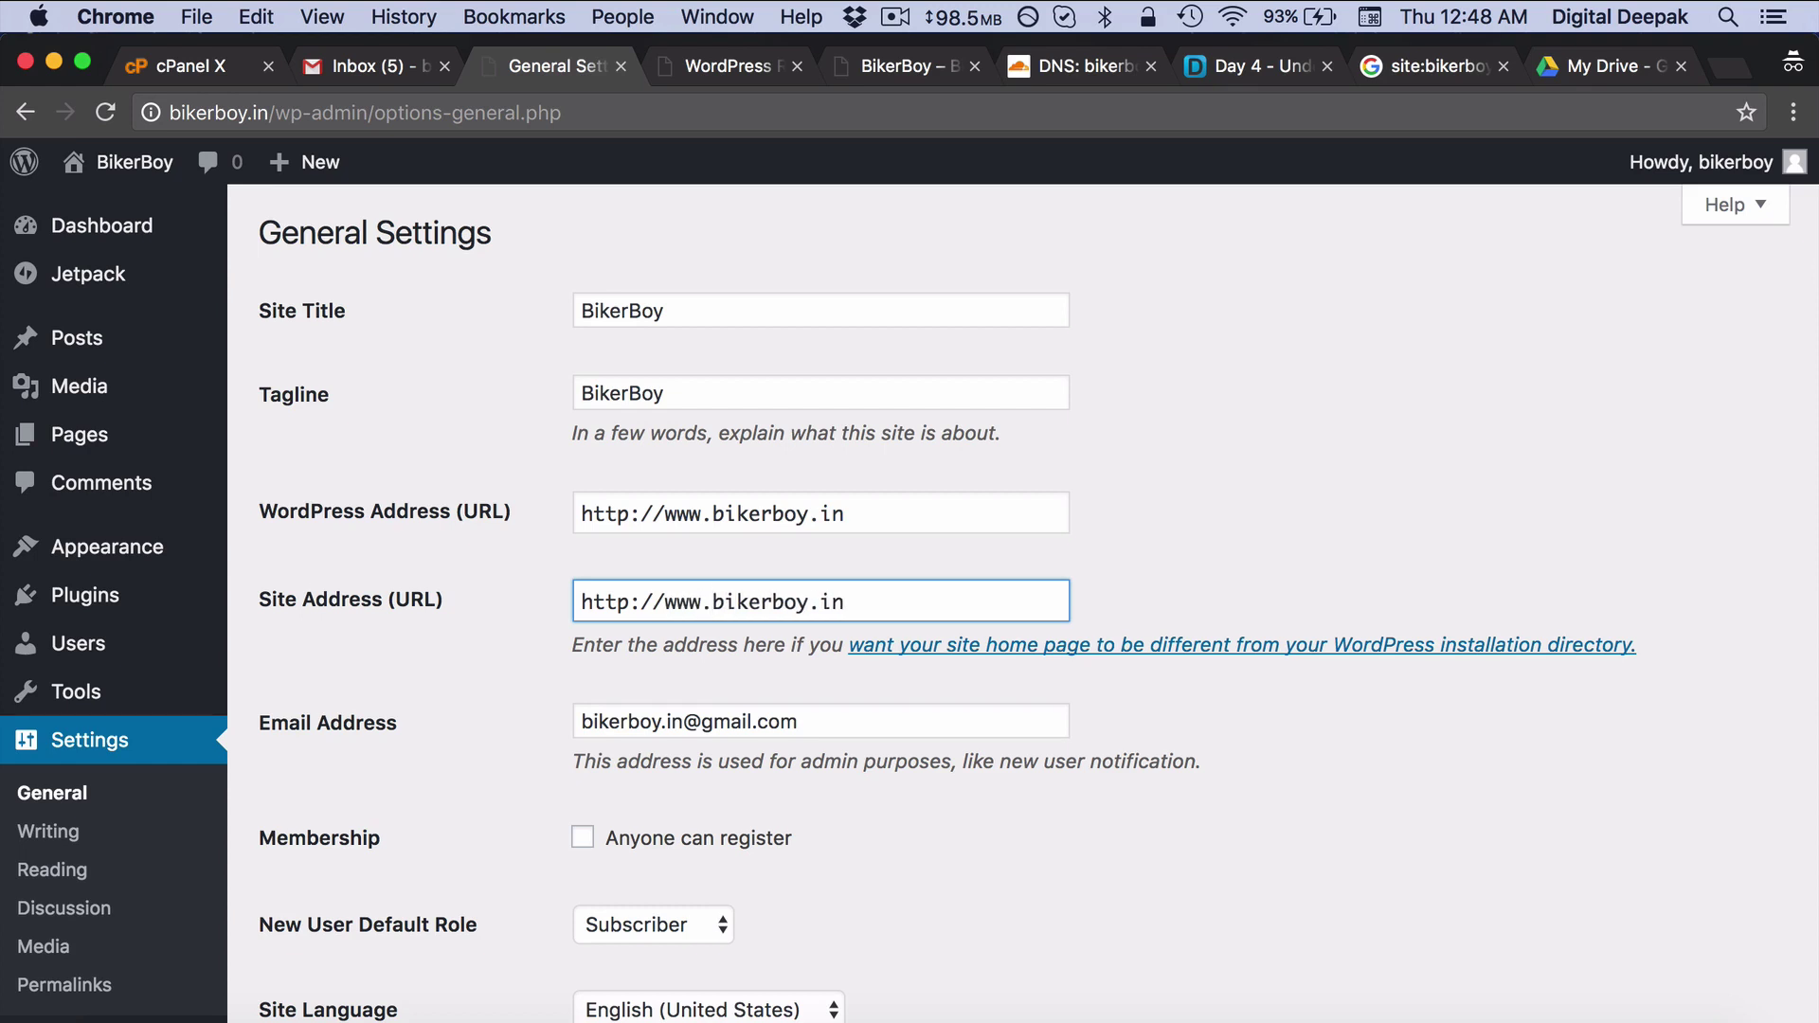
pyautogui.click(861, 696)
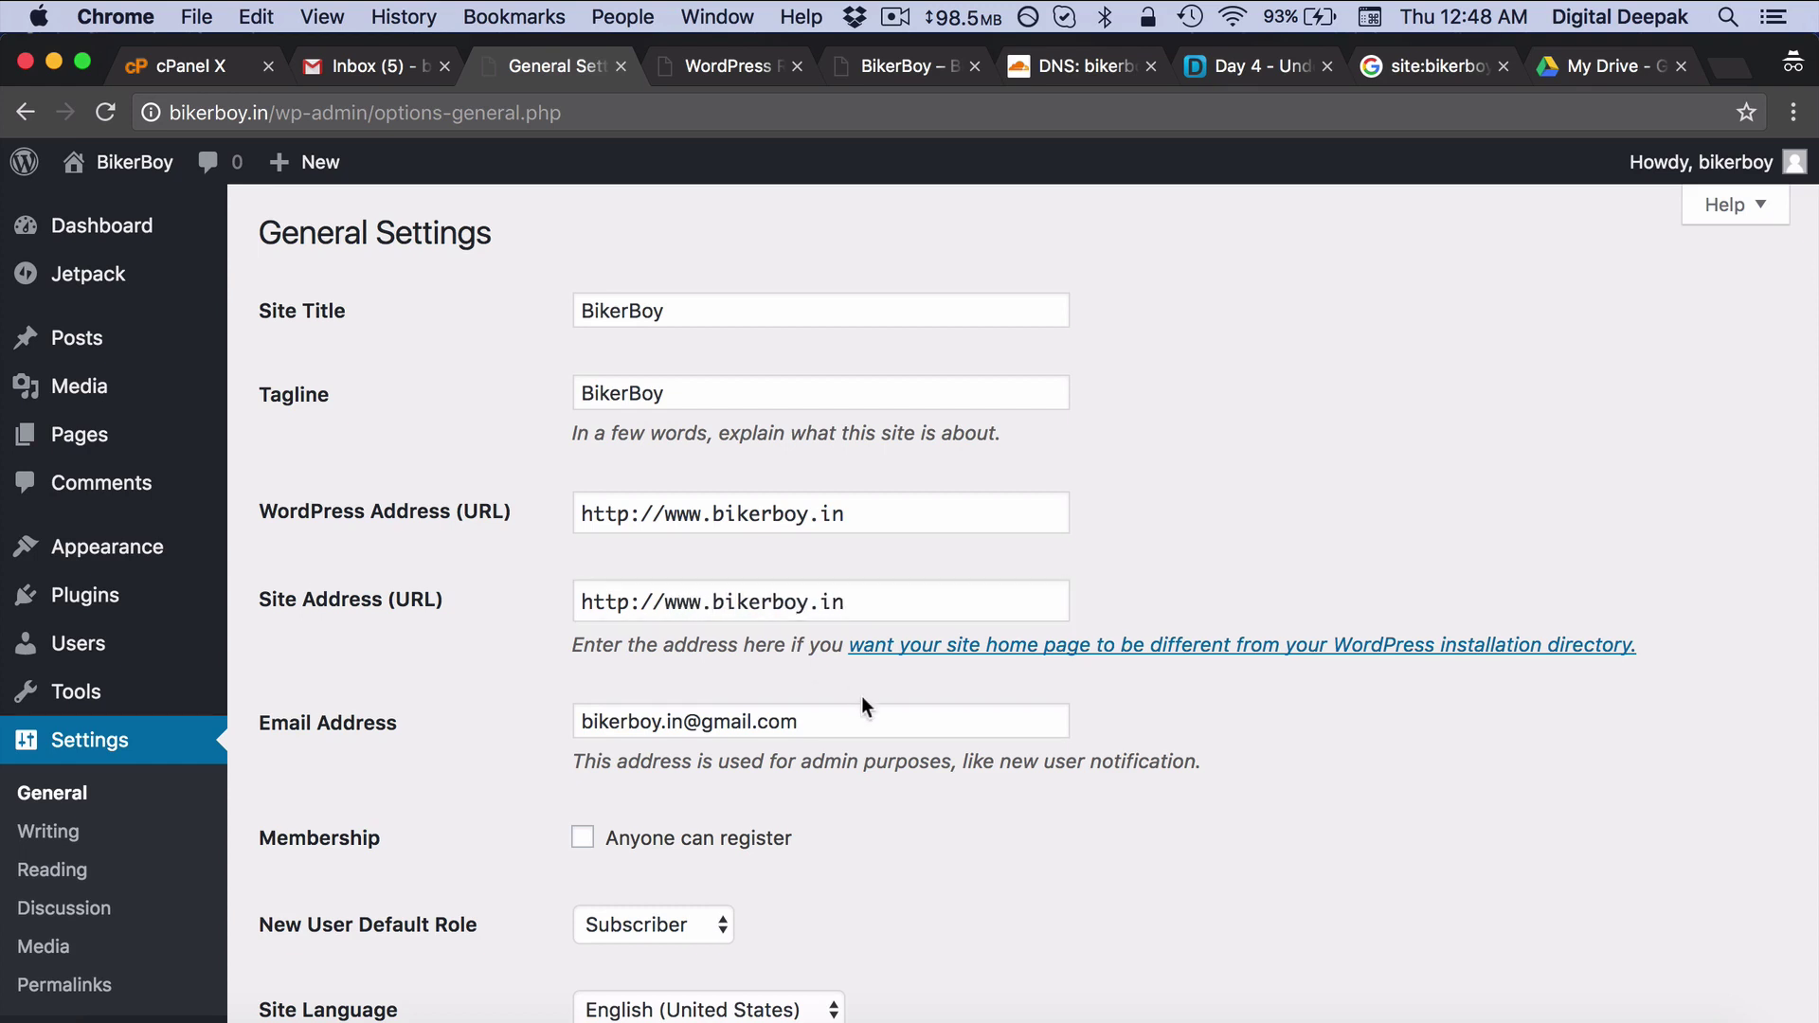
# Look through the remaining general settings and save the changes.
pyautogui.scroll(-4, 862, 698)
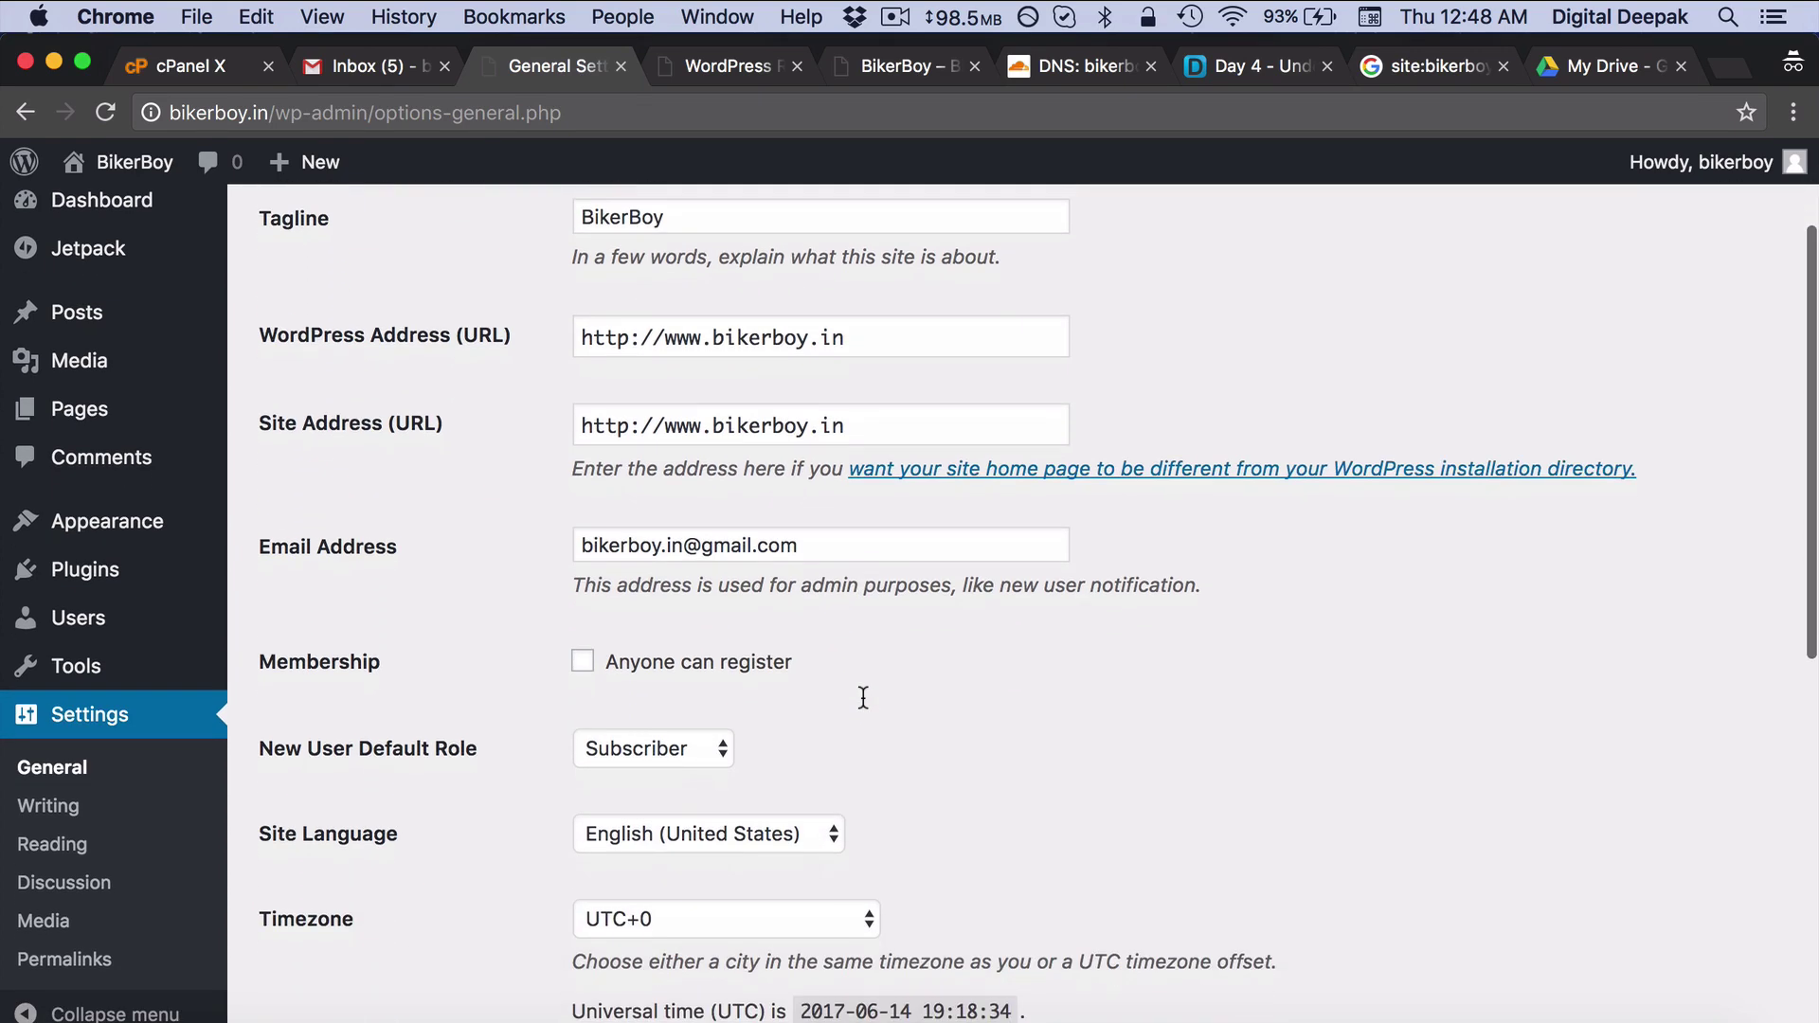
pyautogui.scroll(-15, 861, 696)
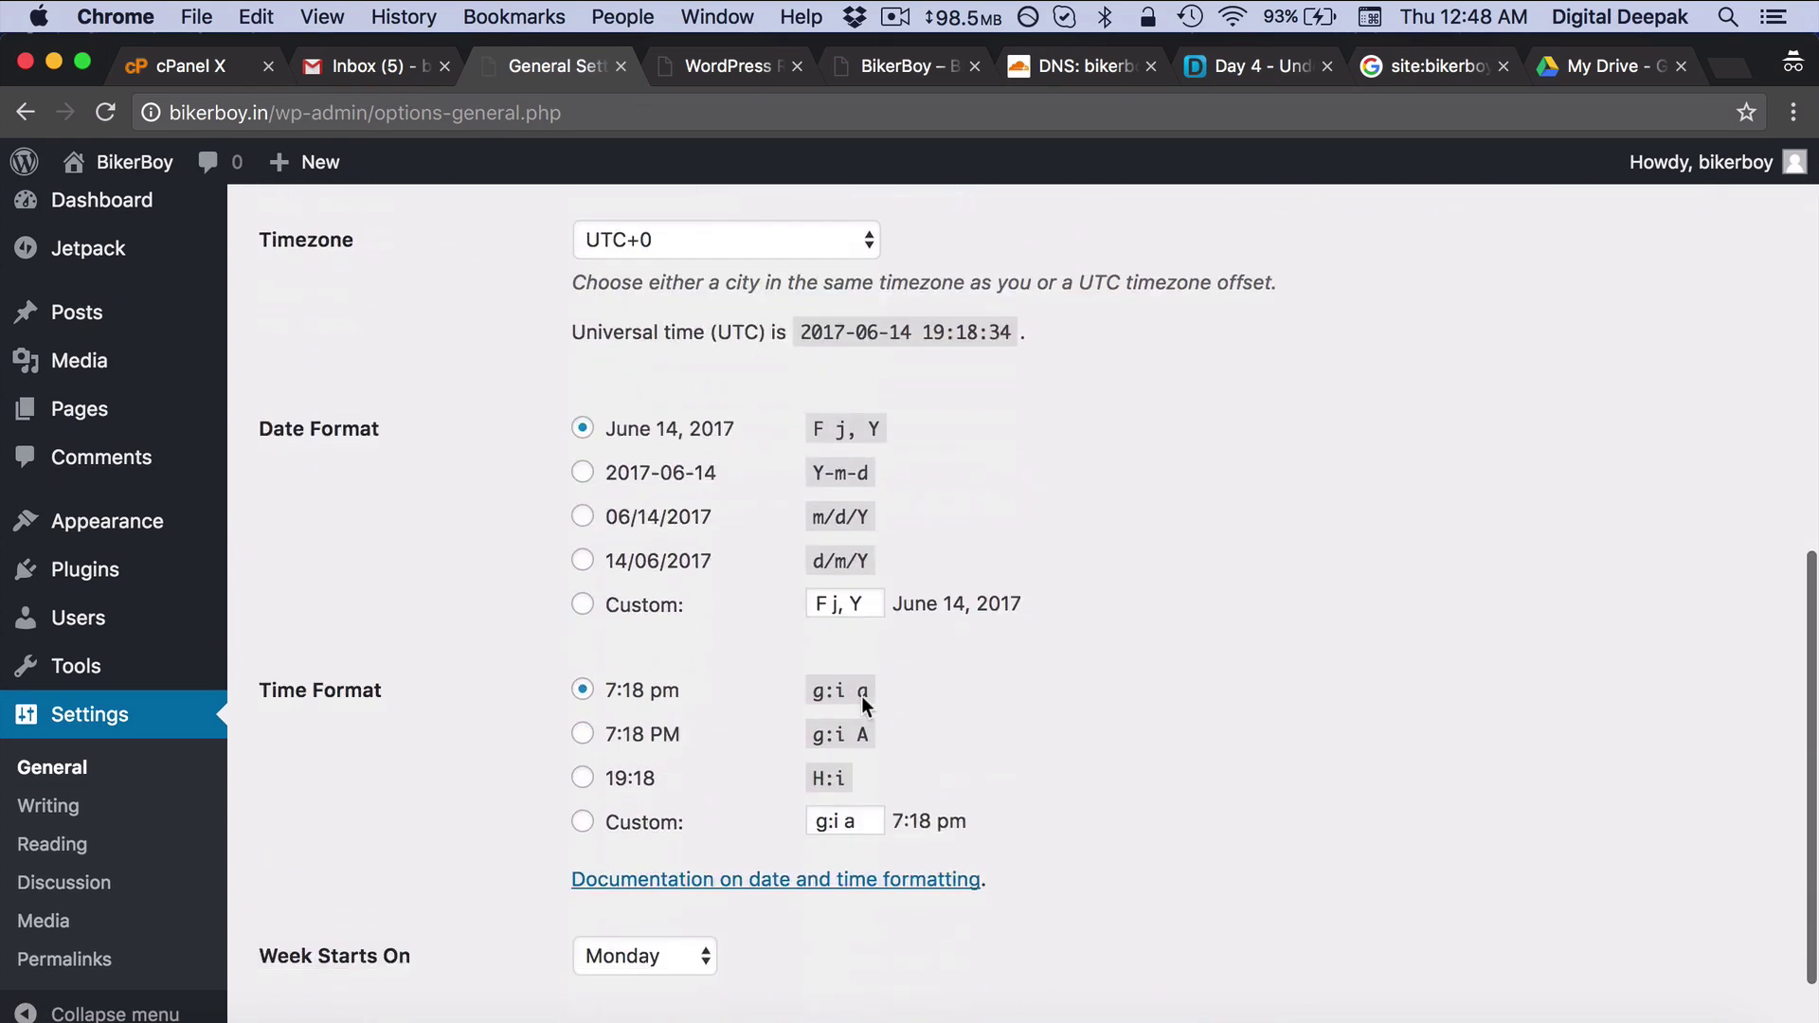
pyautogui.scroll(20, 862, 695)
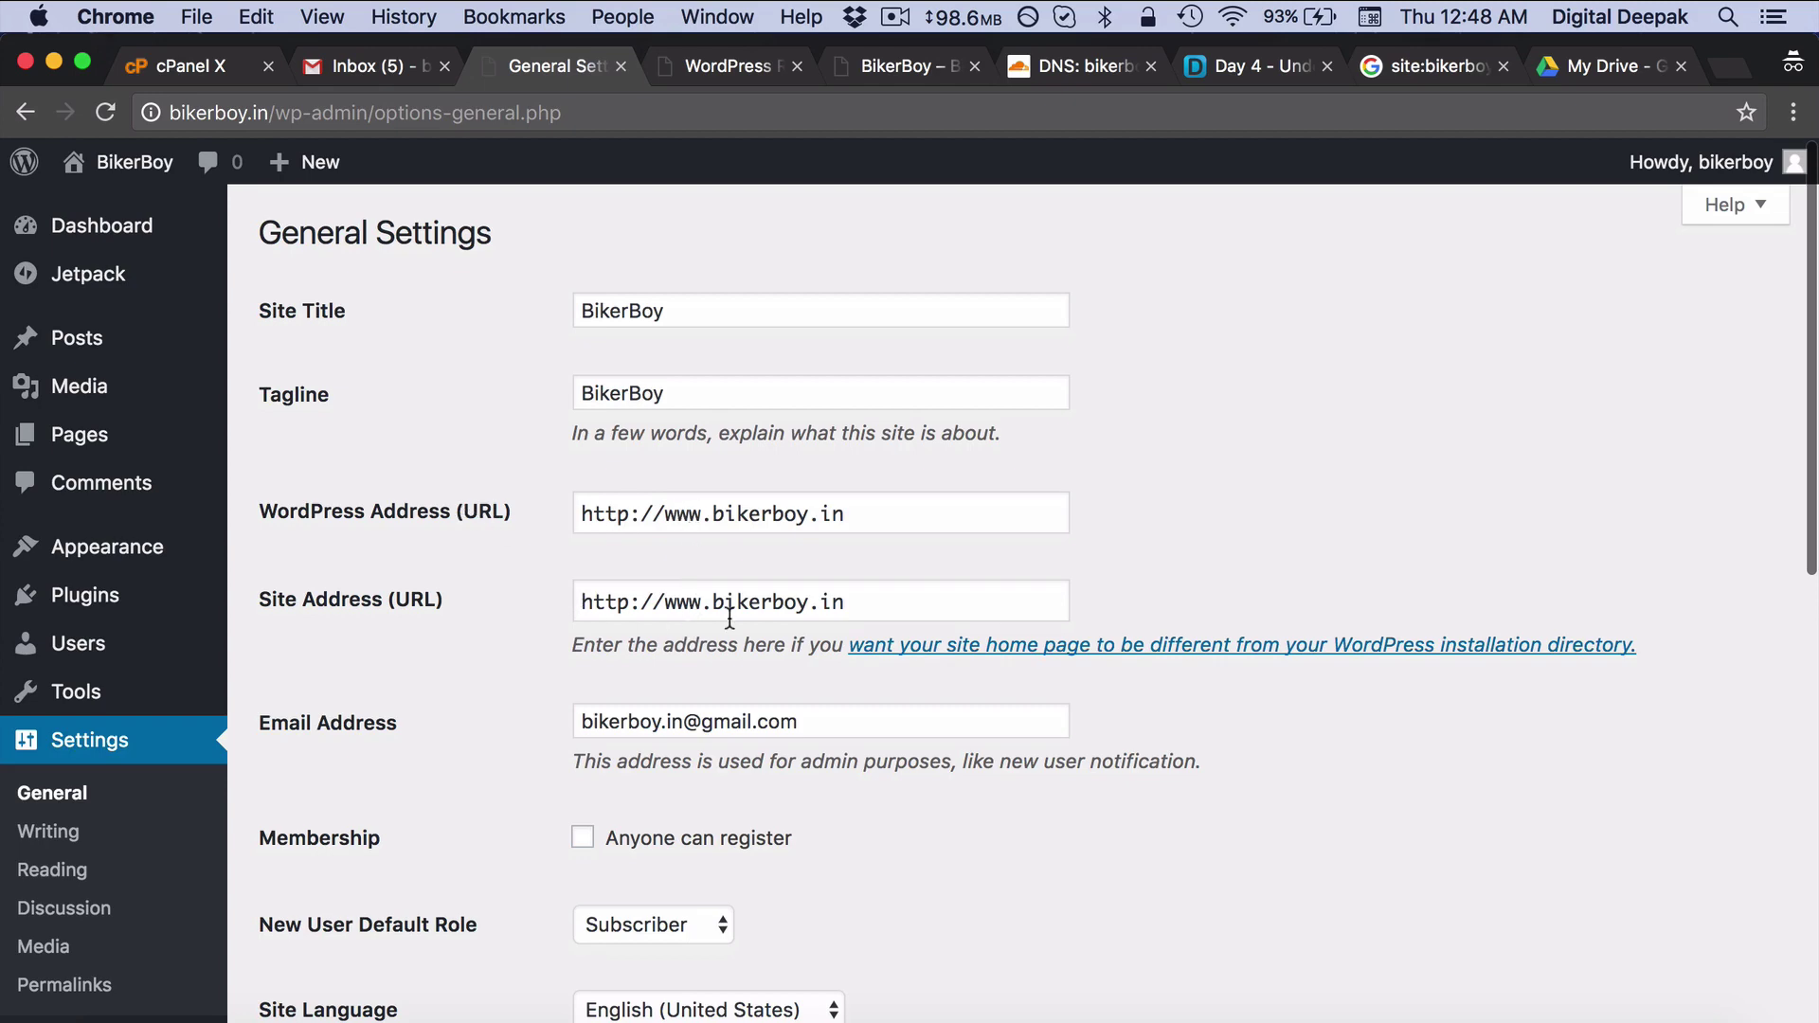
pyautogui.scroll(-10, 728, 616)
pyautogui.click(376, 920)
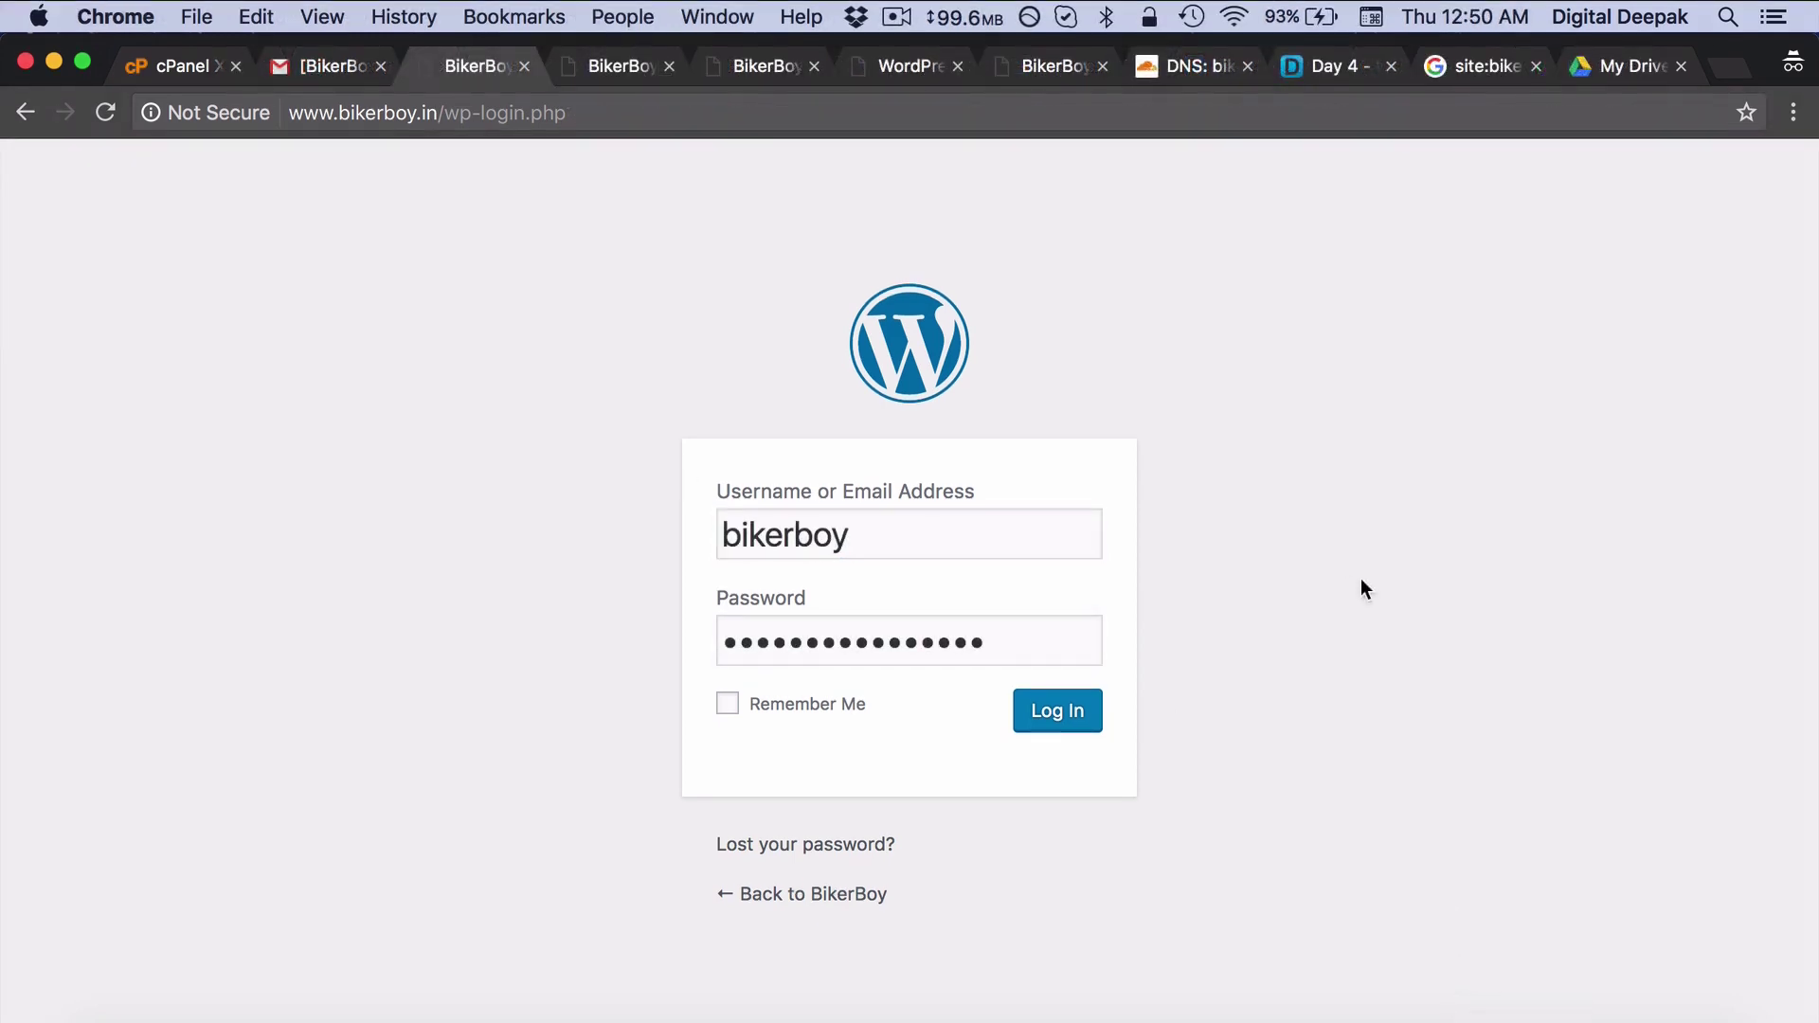
# Log back in to the WordPress admin and open General Settings to check the saved www addresses.
pyautogui.click(1078, 713)
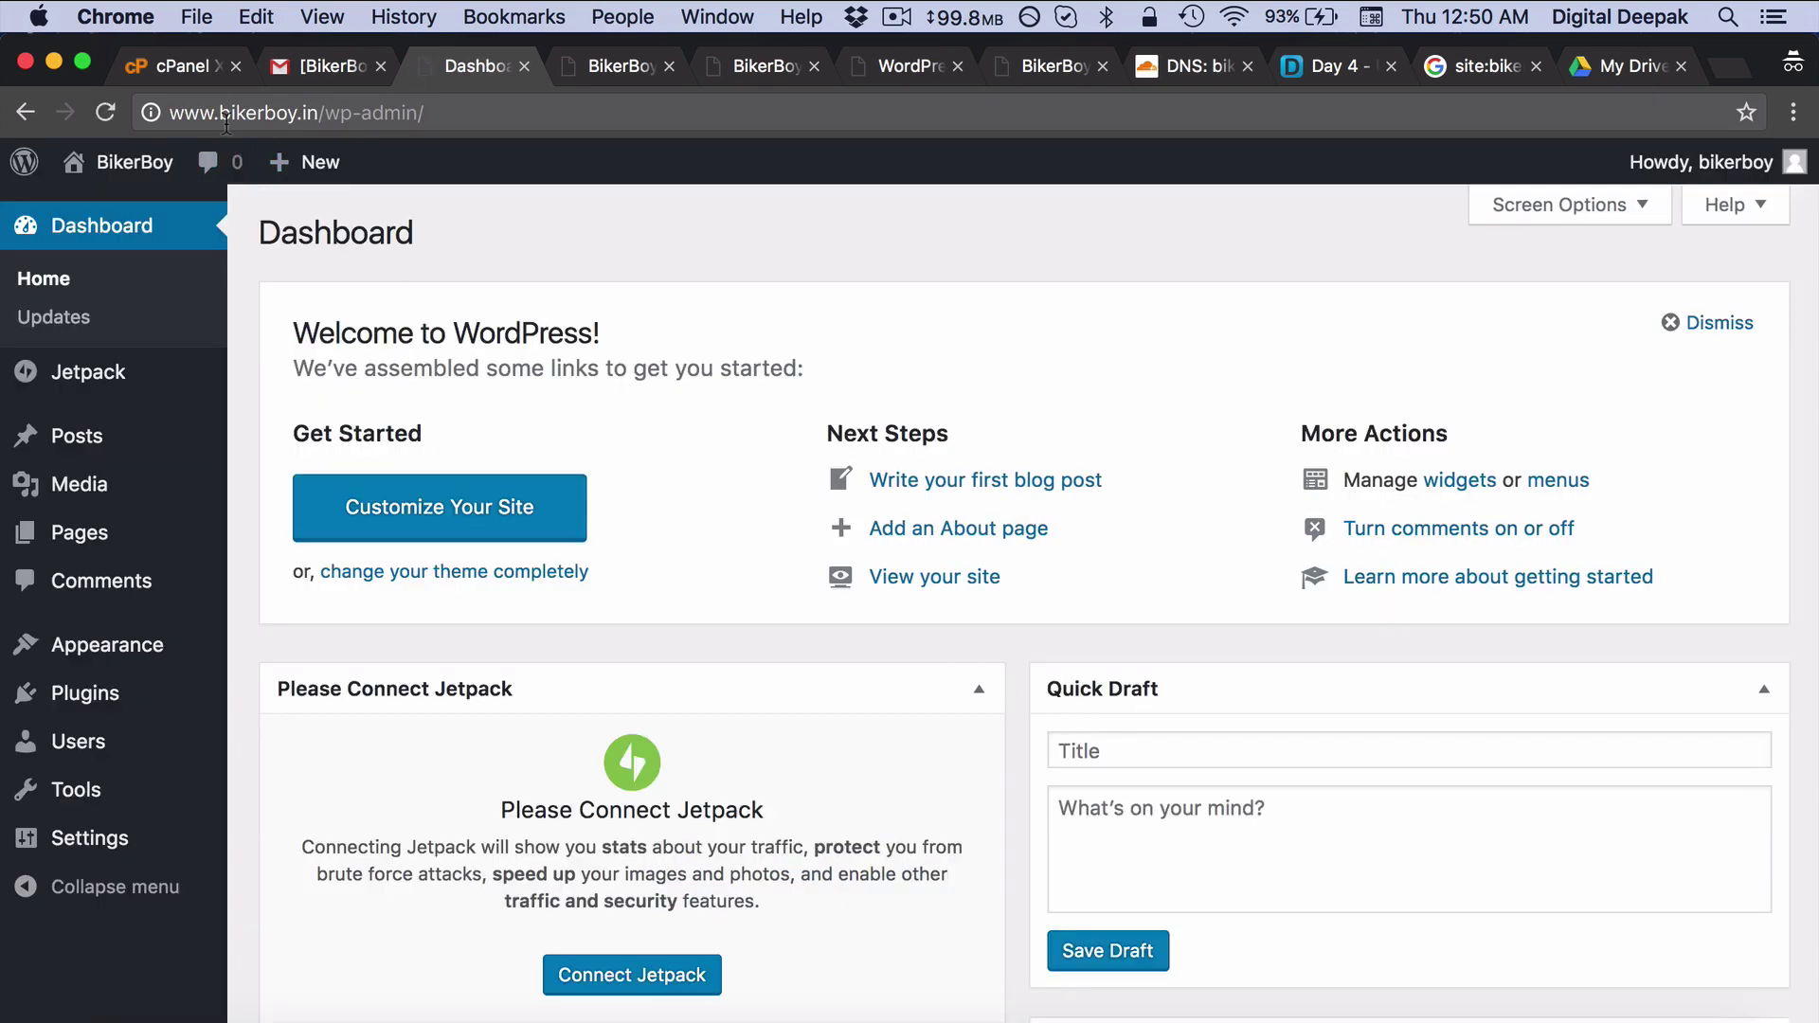
pyautogui.click(209, 114)
pyautogui.click(248, 112)
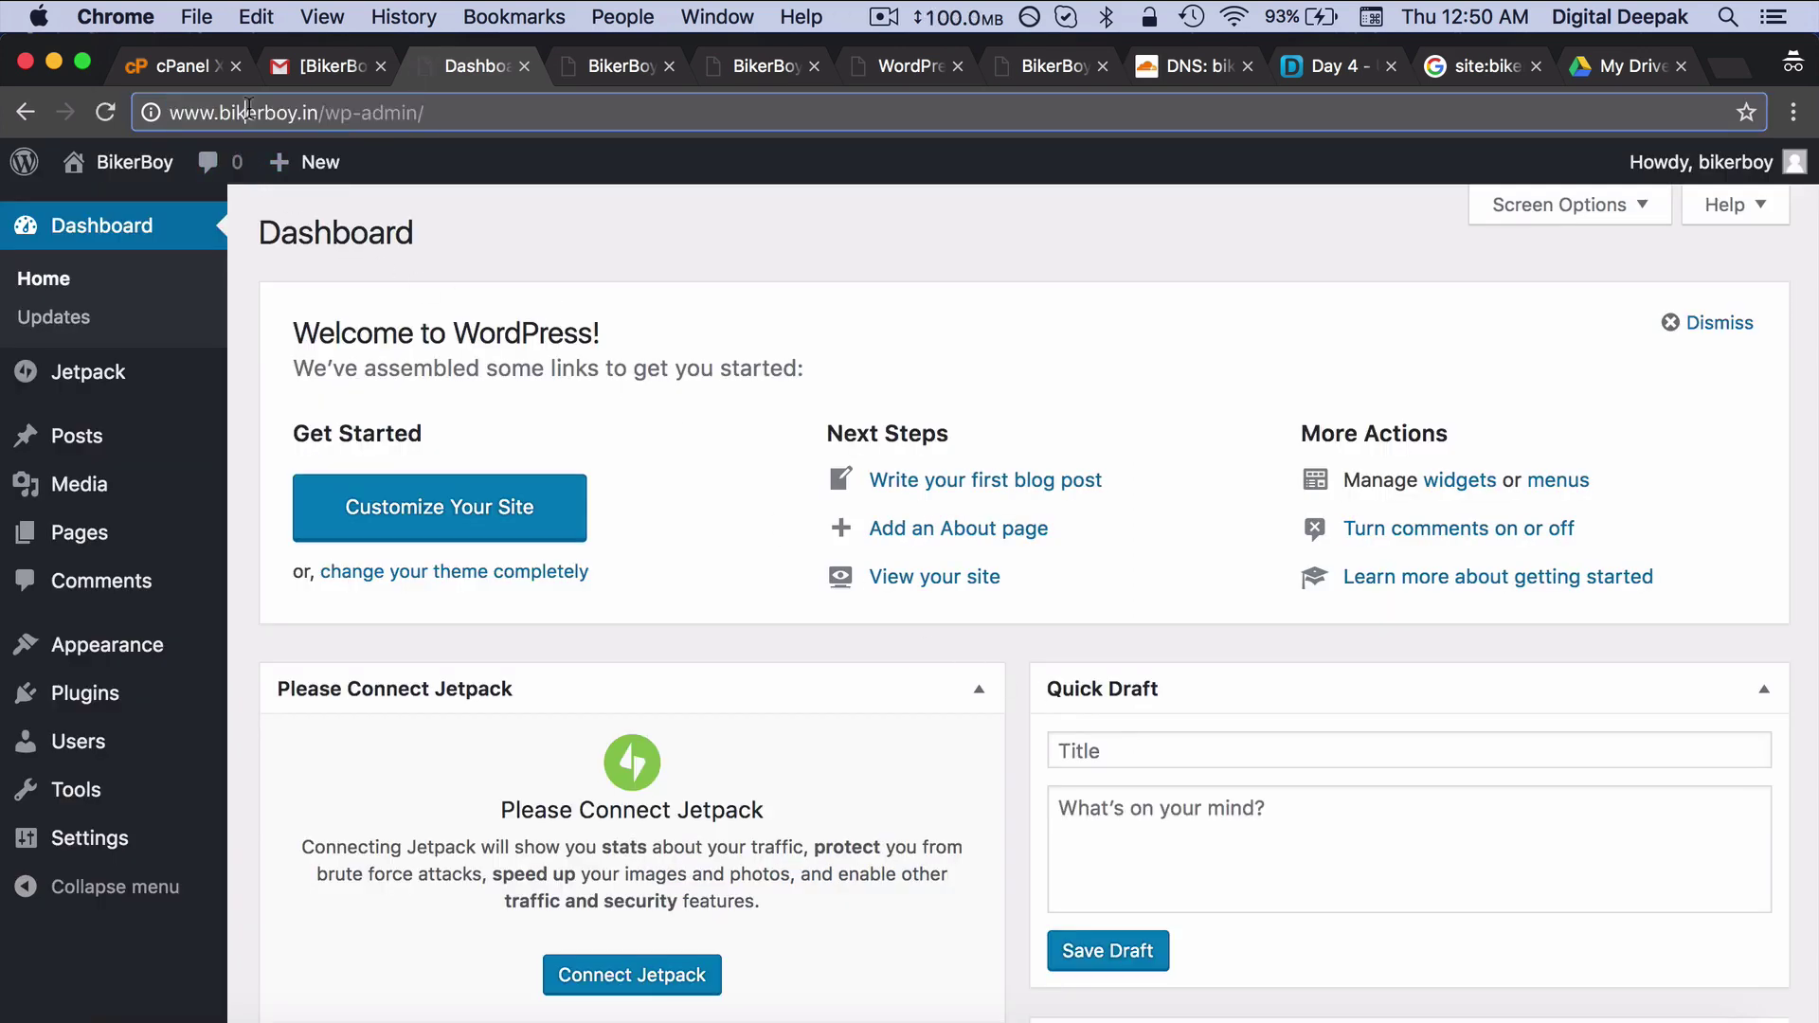
pyautogui.click(119, 842)
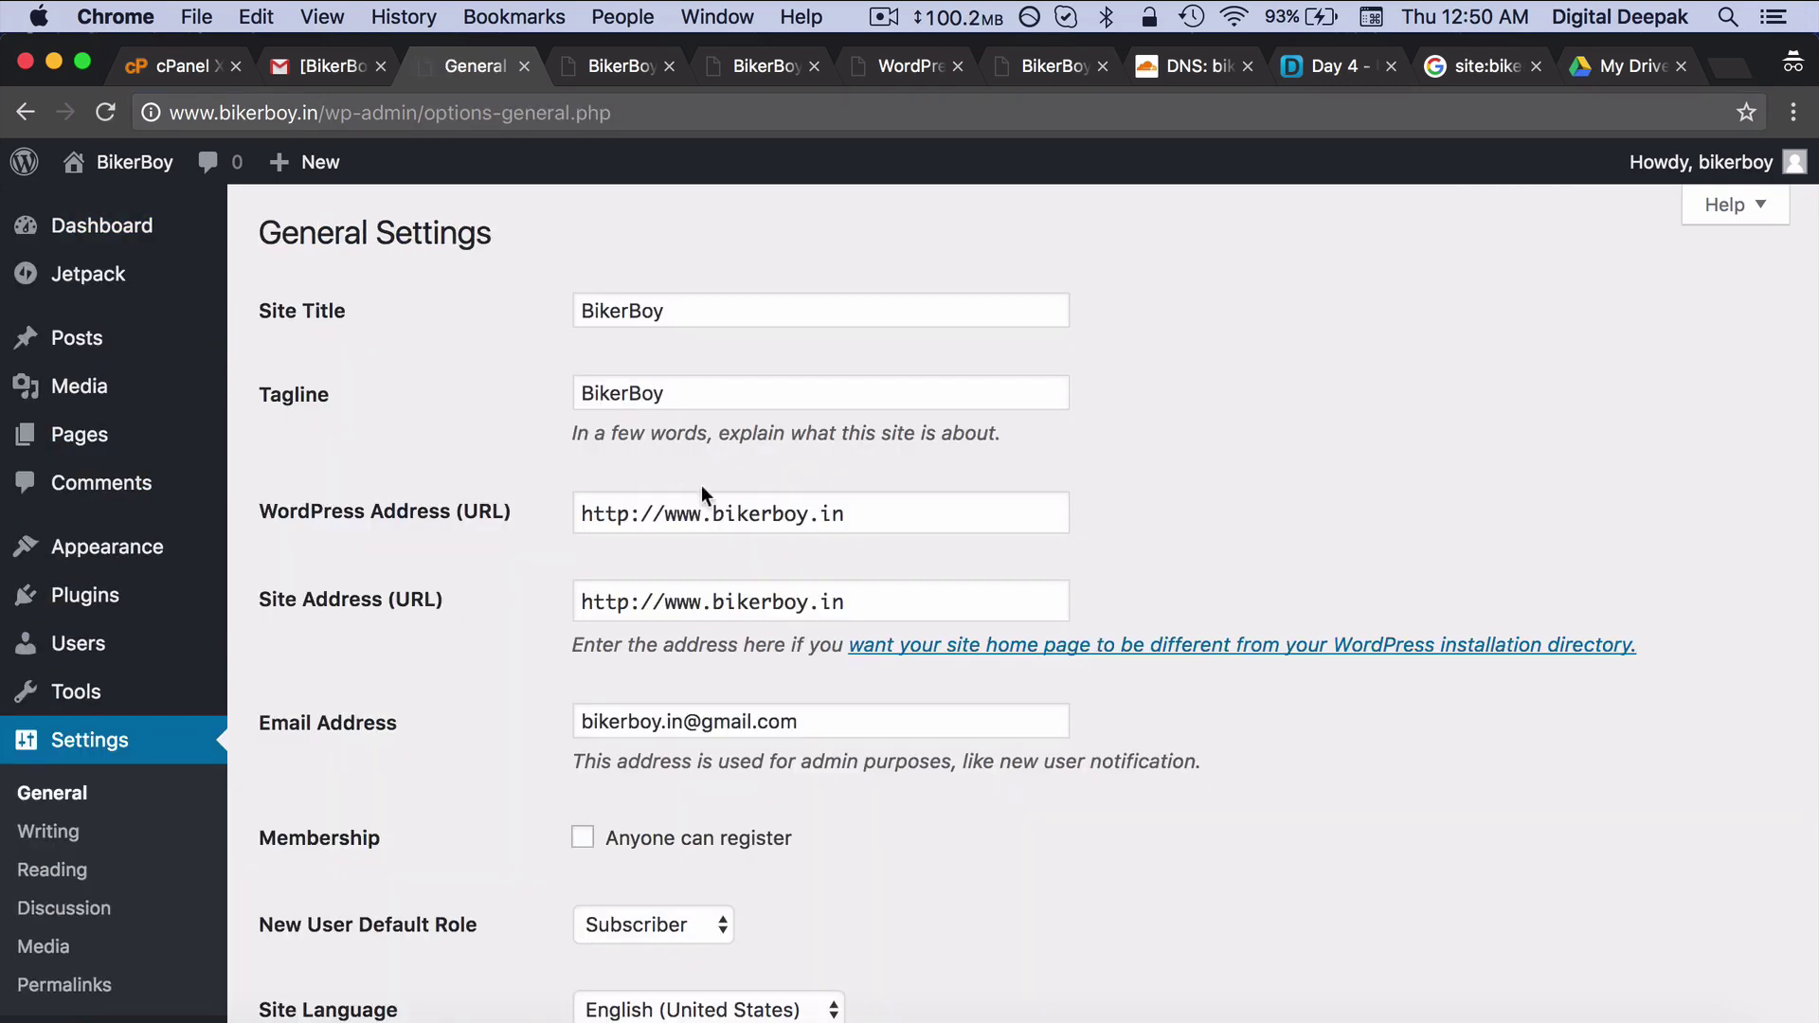
pyautogui.click(764, 74)
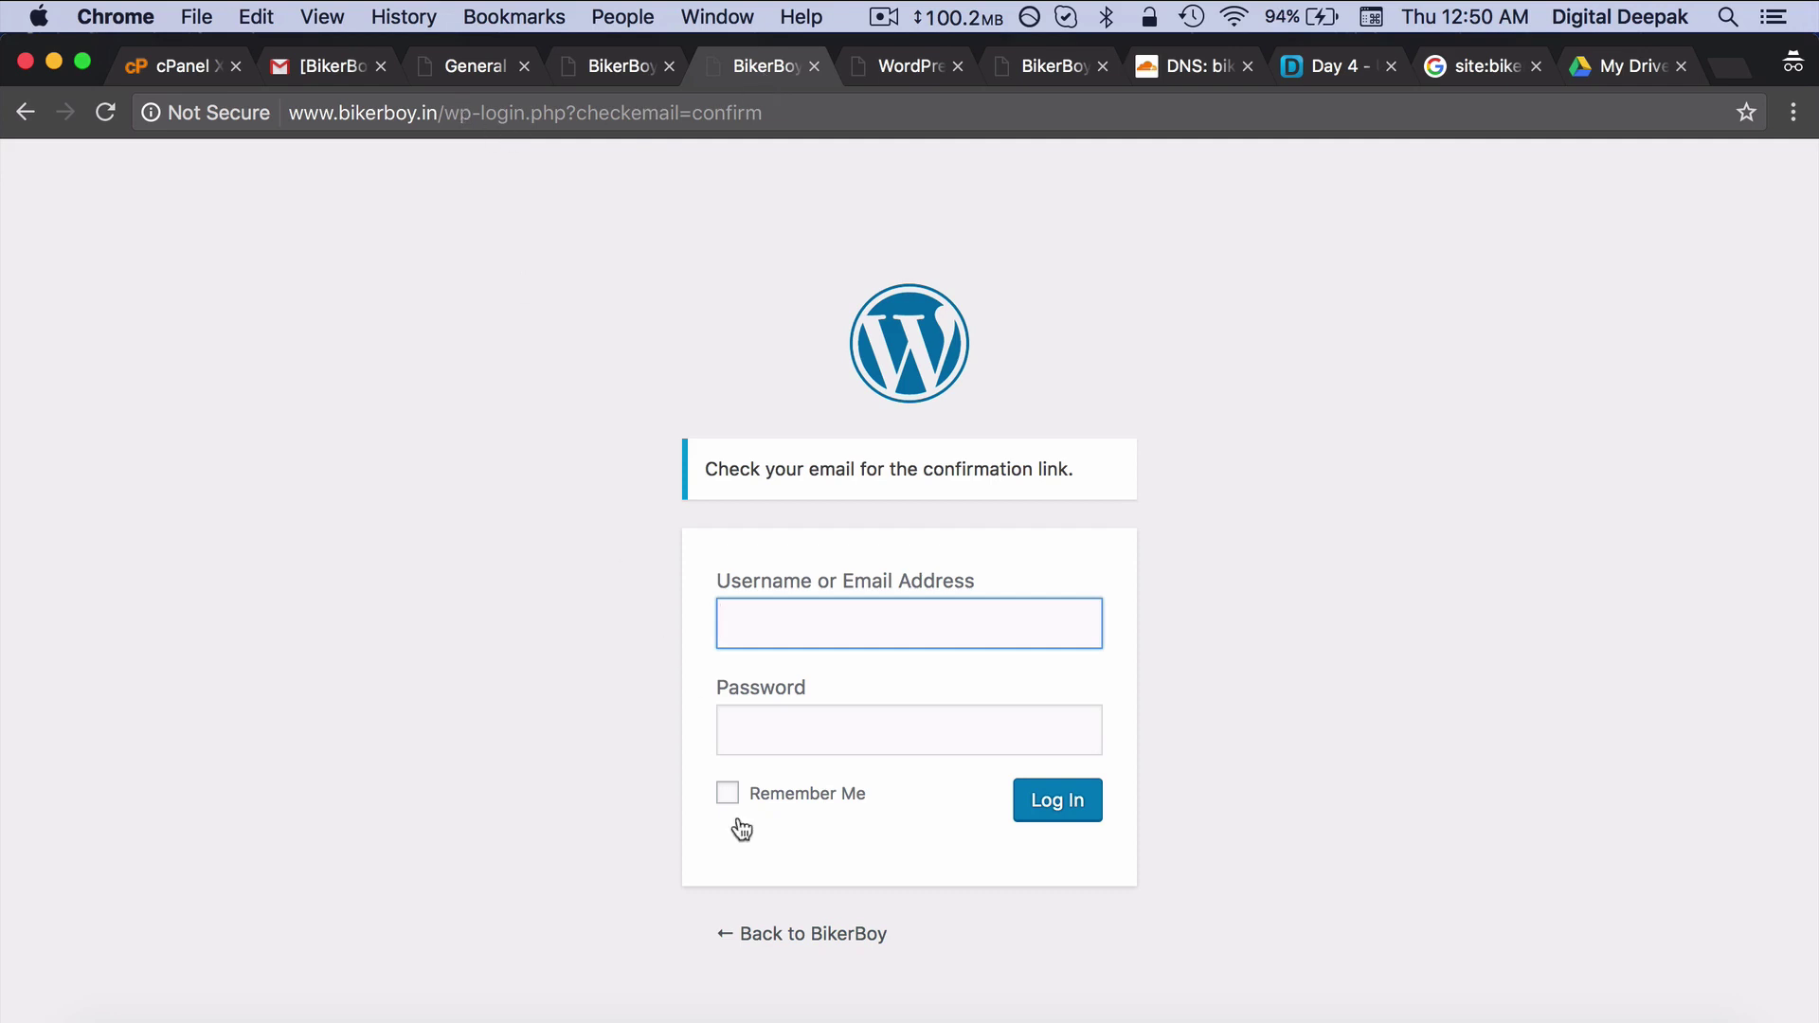
pyautogui.click(783, 936)
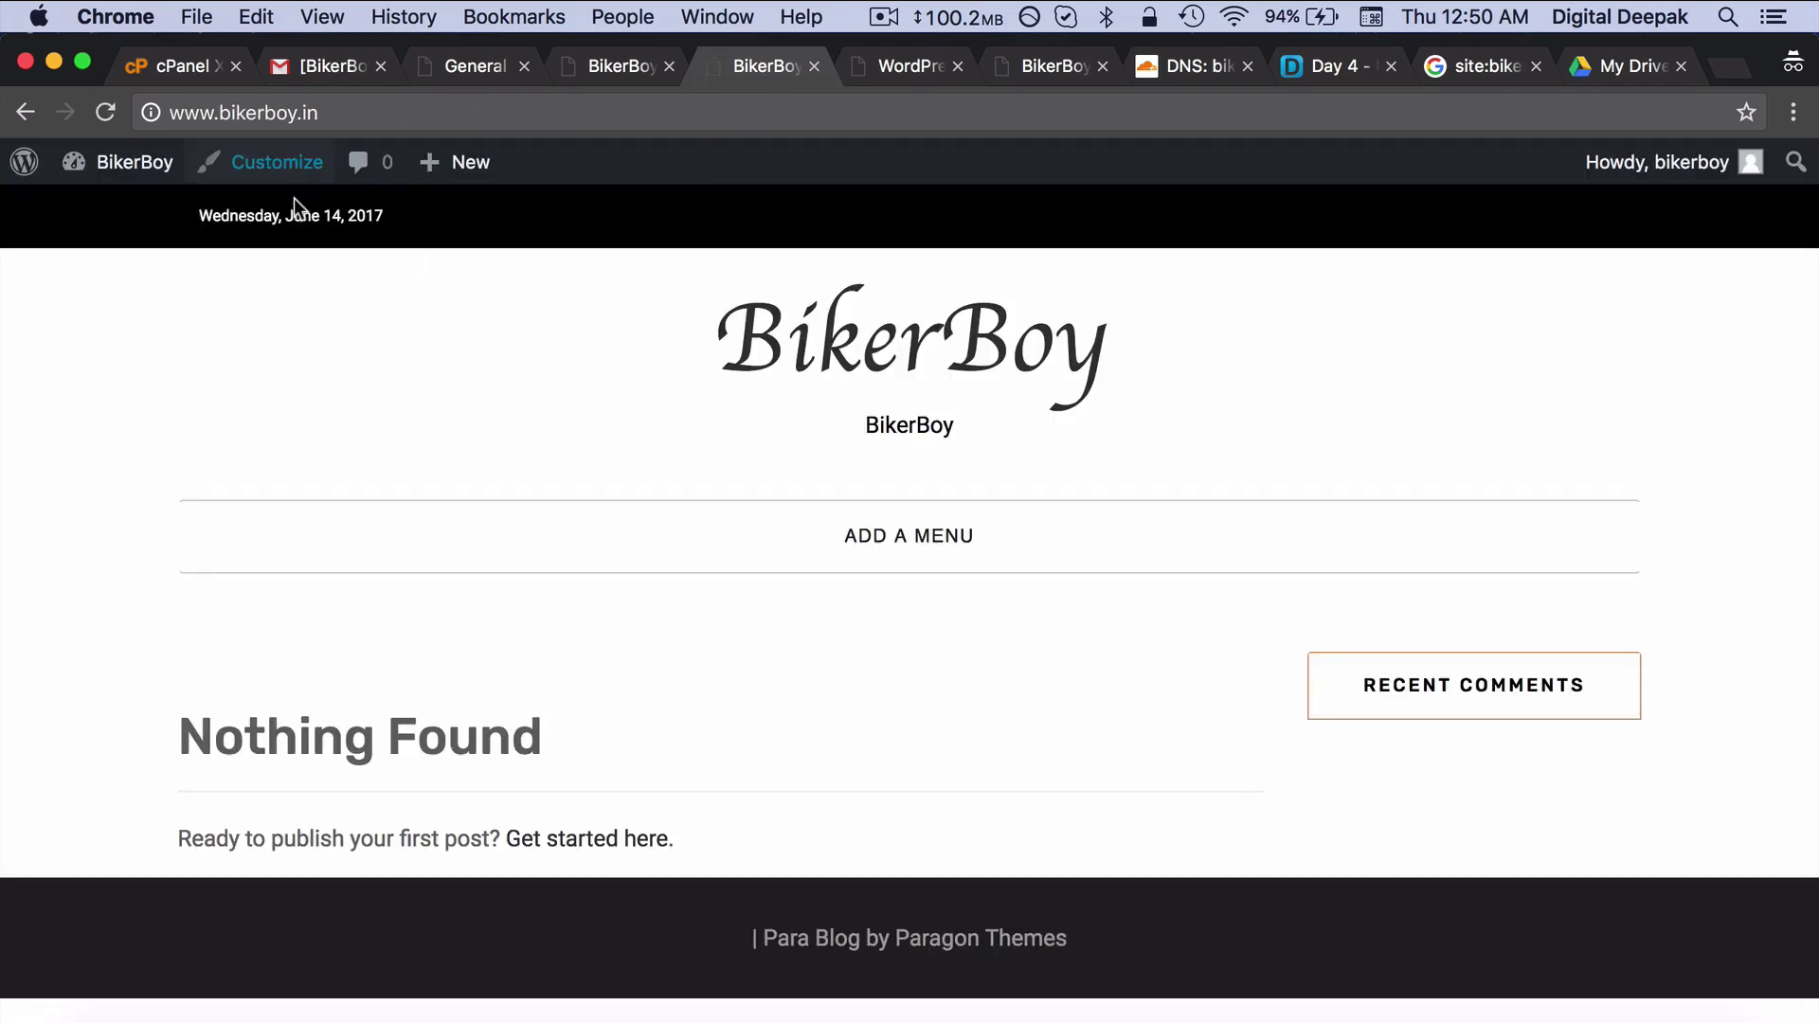
pyautogui.moveTo(219, 112); pyautogui.dragTo(161, 108)
pyautogui.press('BackSpace')
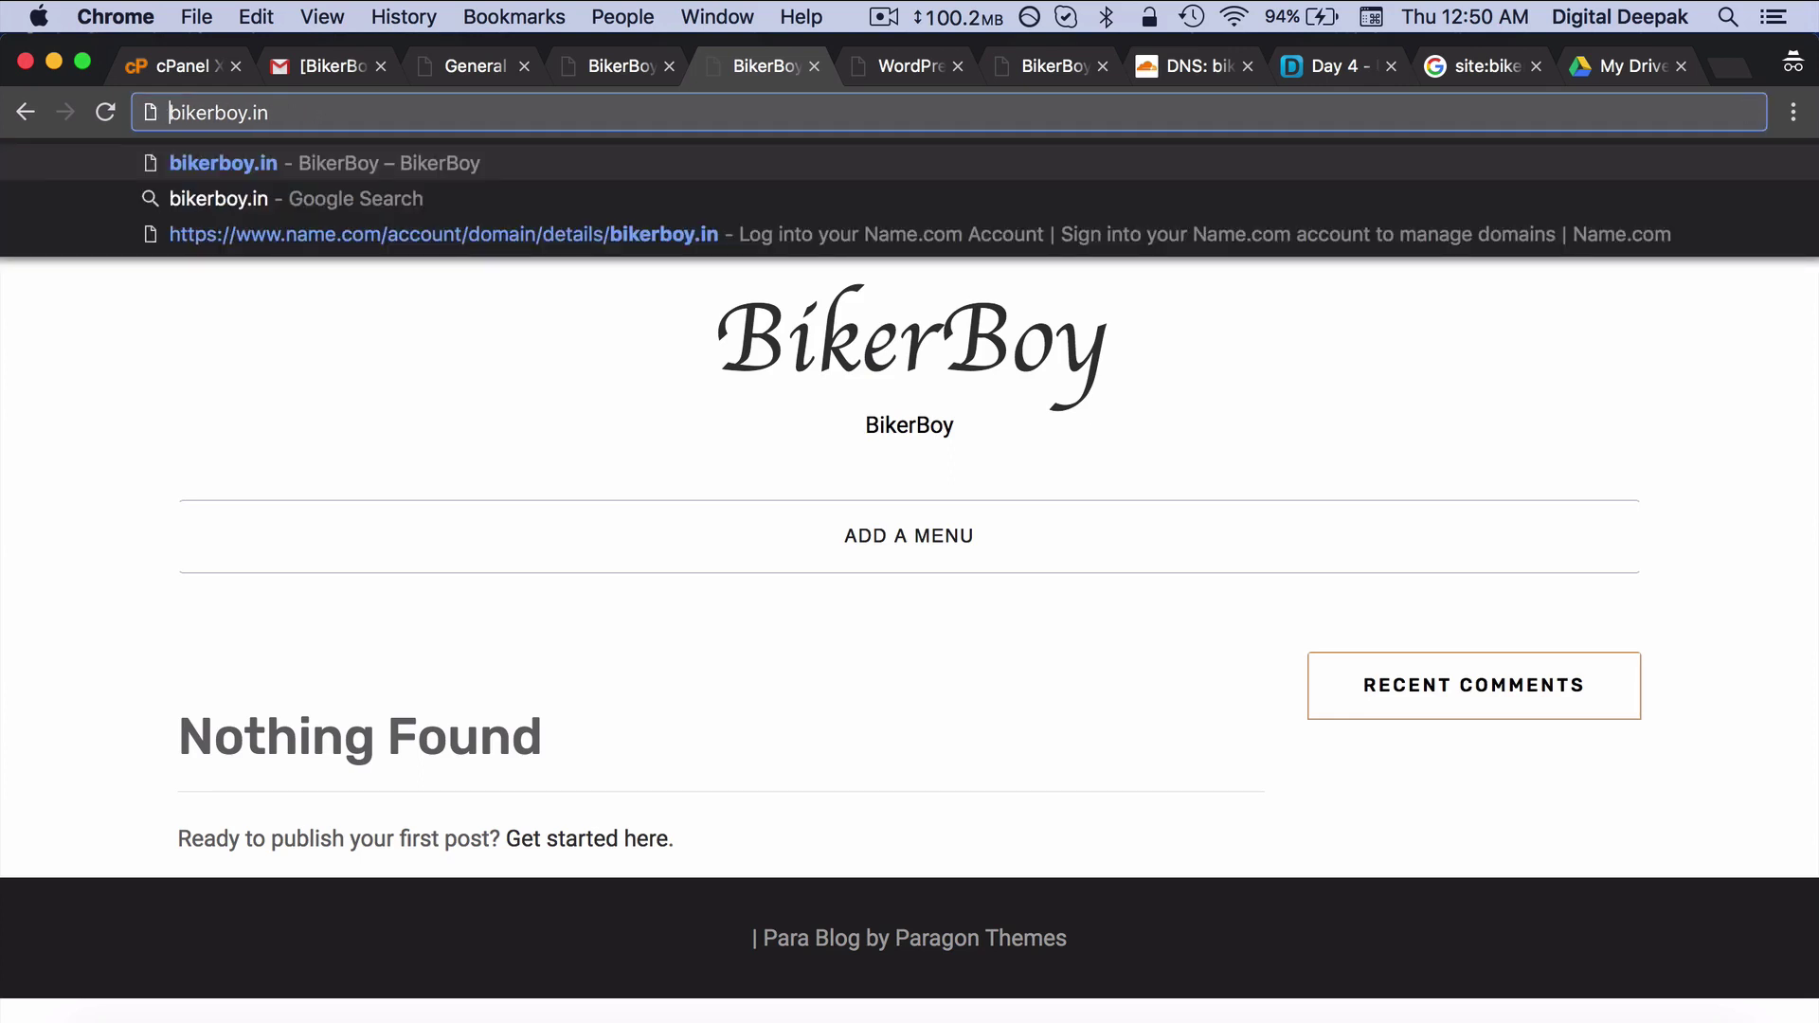
pyautogui.press('Return')
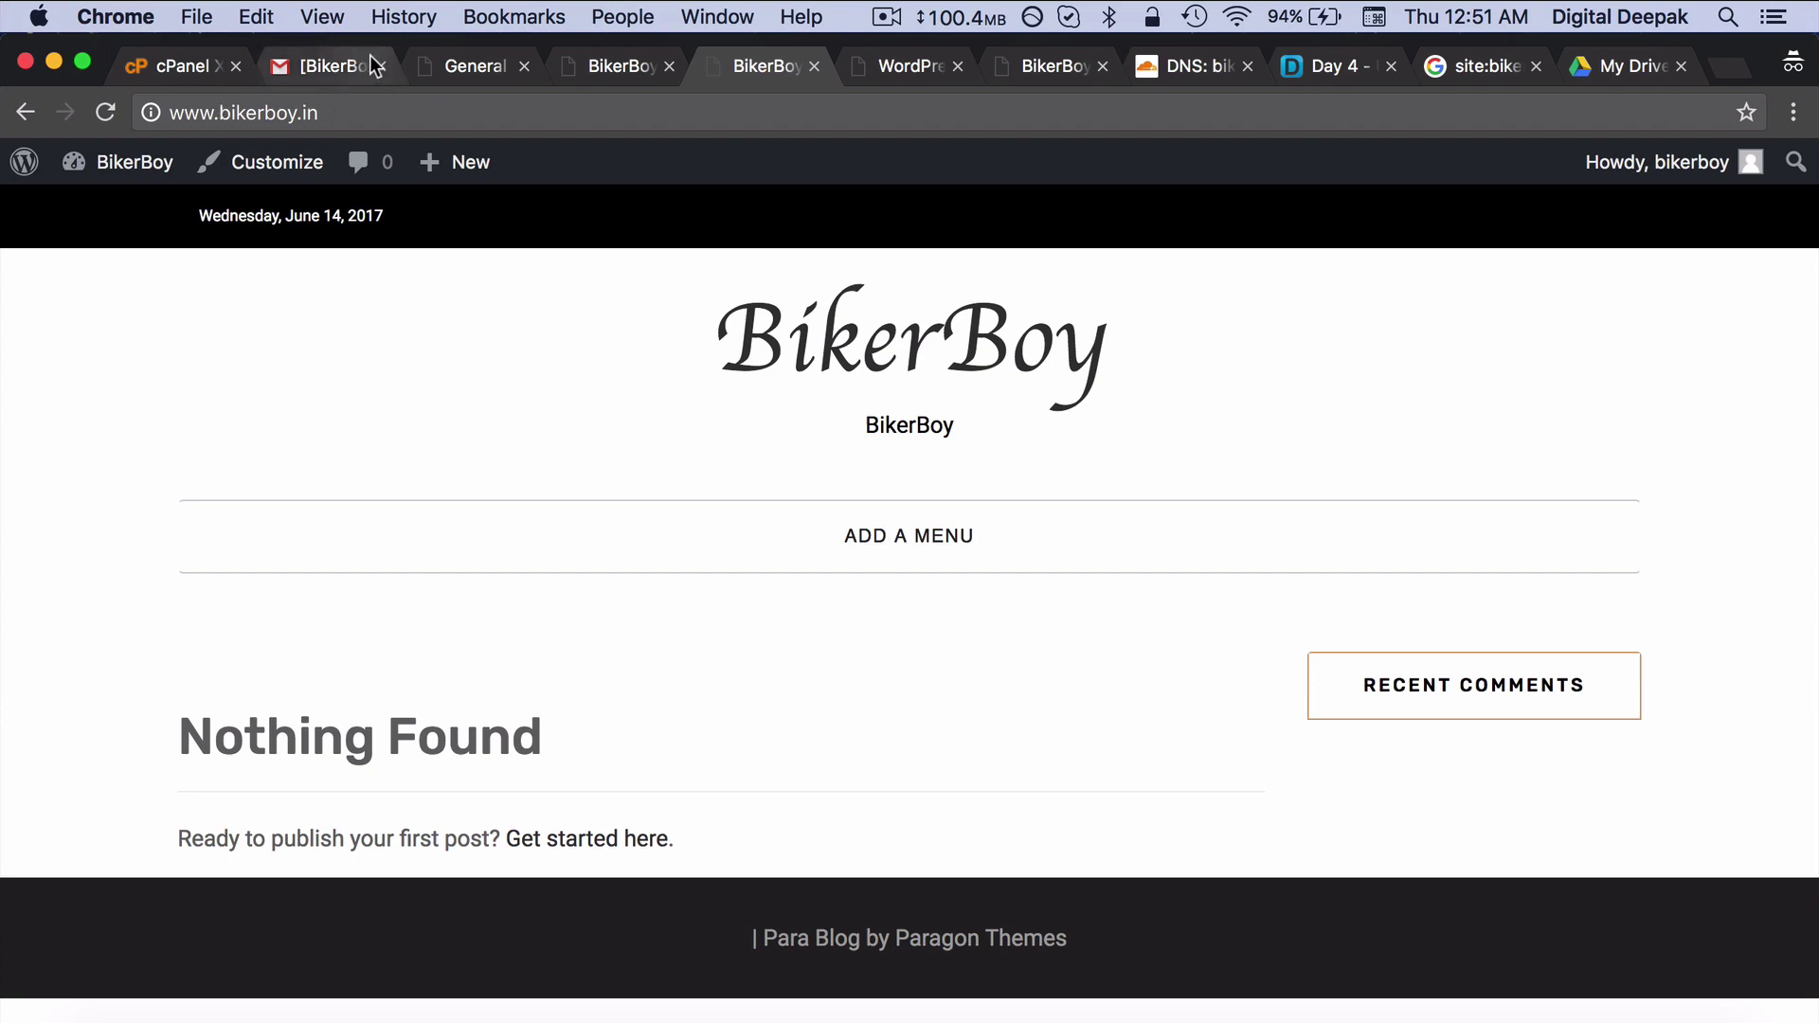
pyautogui.click(334, 66)
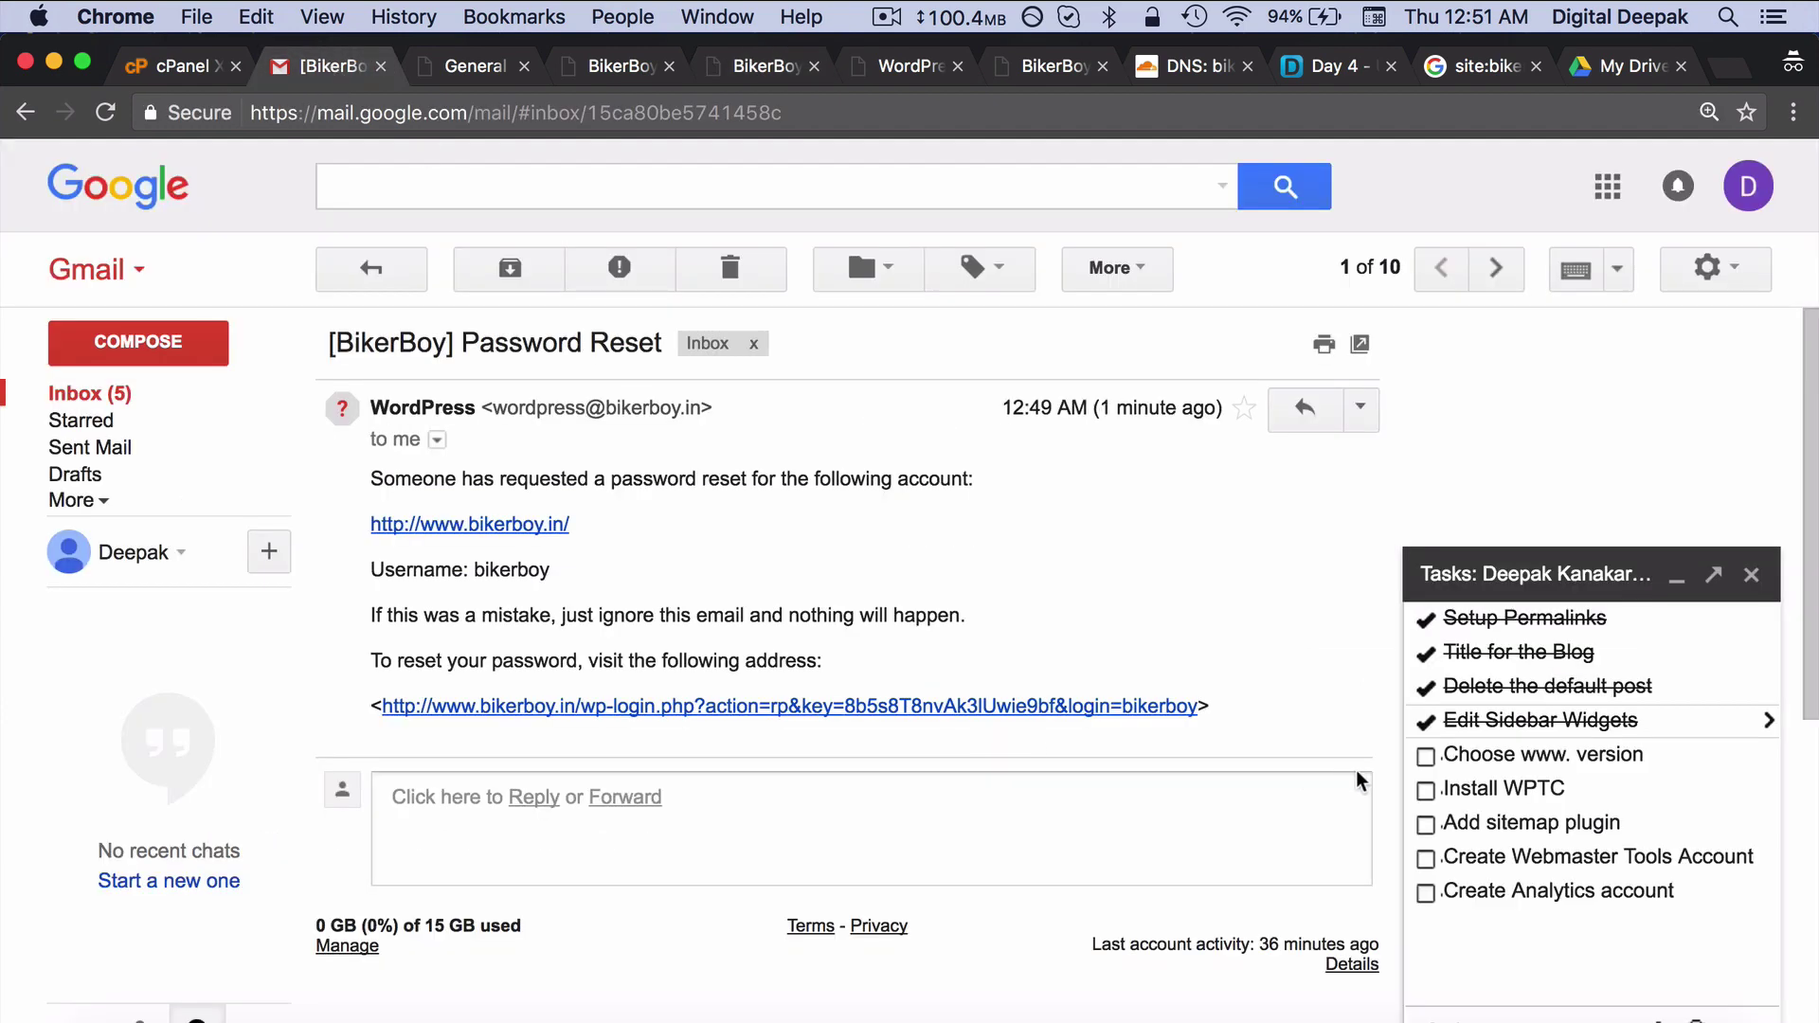
pyautogui.click(1426, 757)
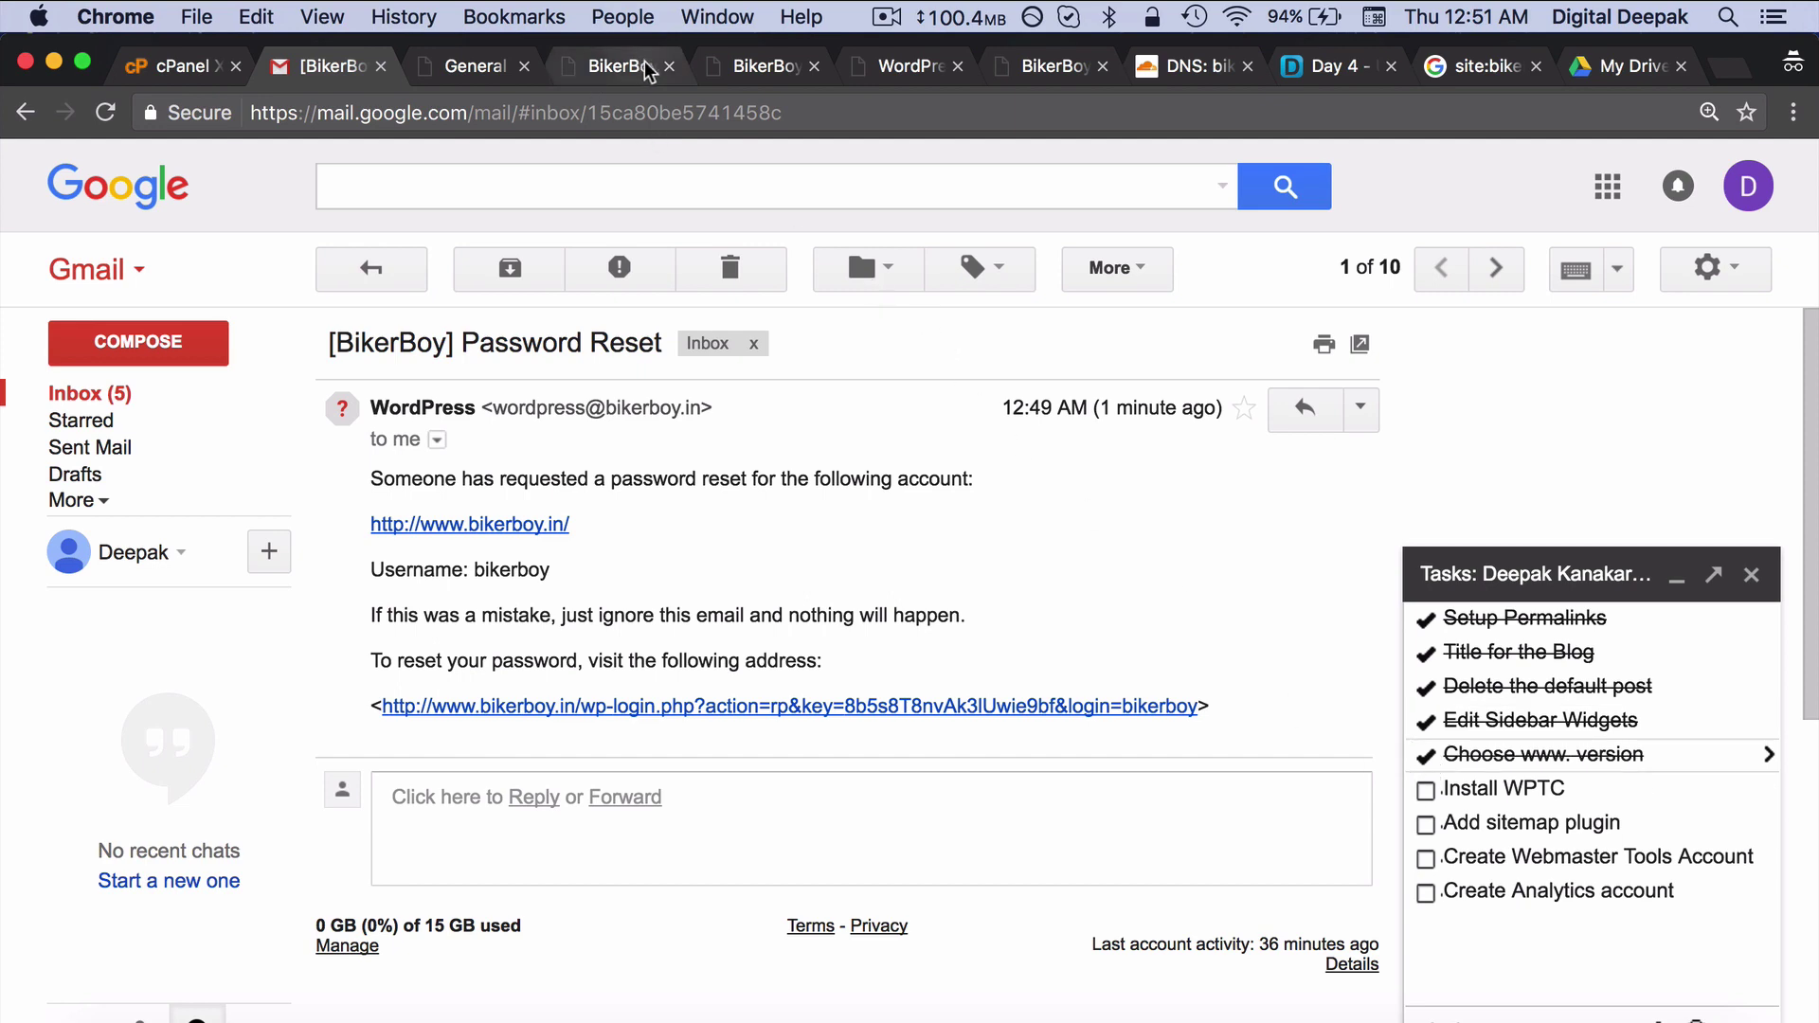
# Search for new plugins with "wptc" in the WordPress admin, and install and activate WP Time Capsule.
pyautogui.click(475, 65)
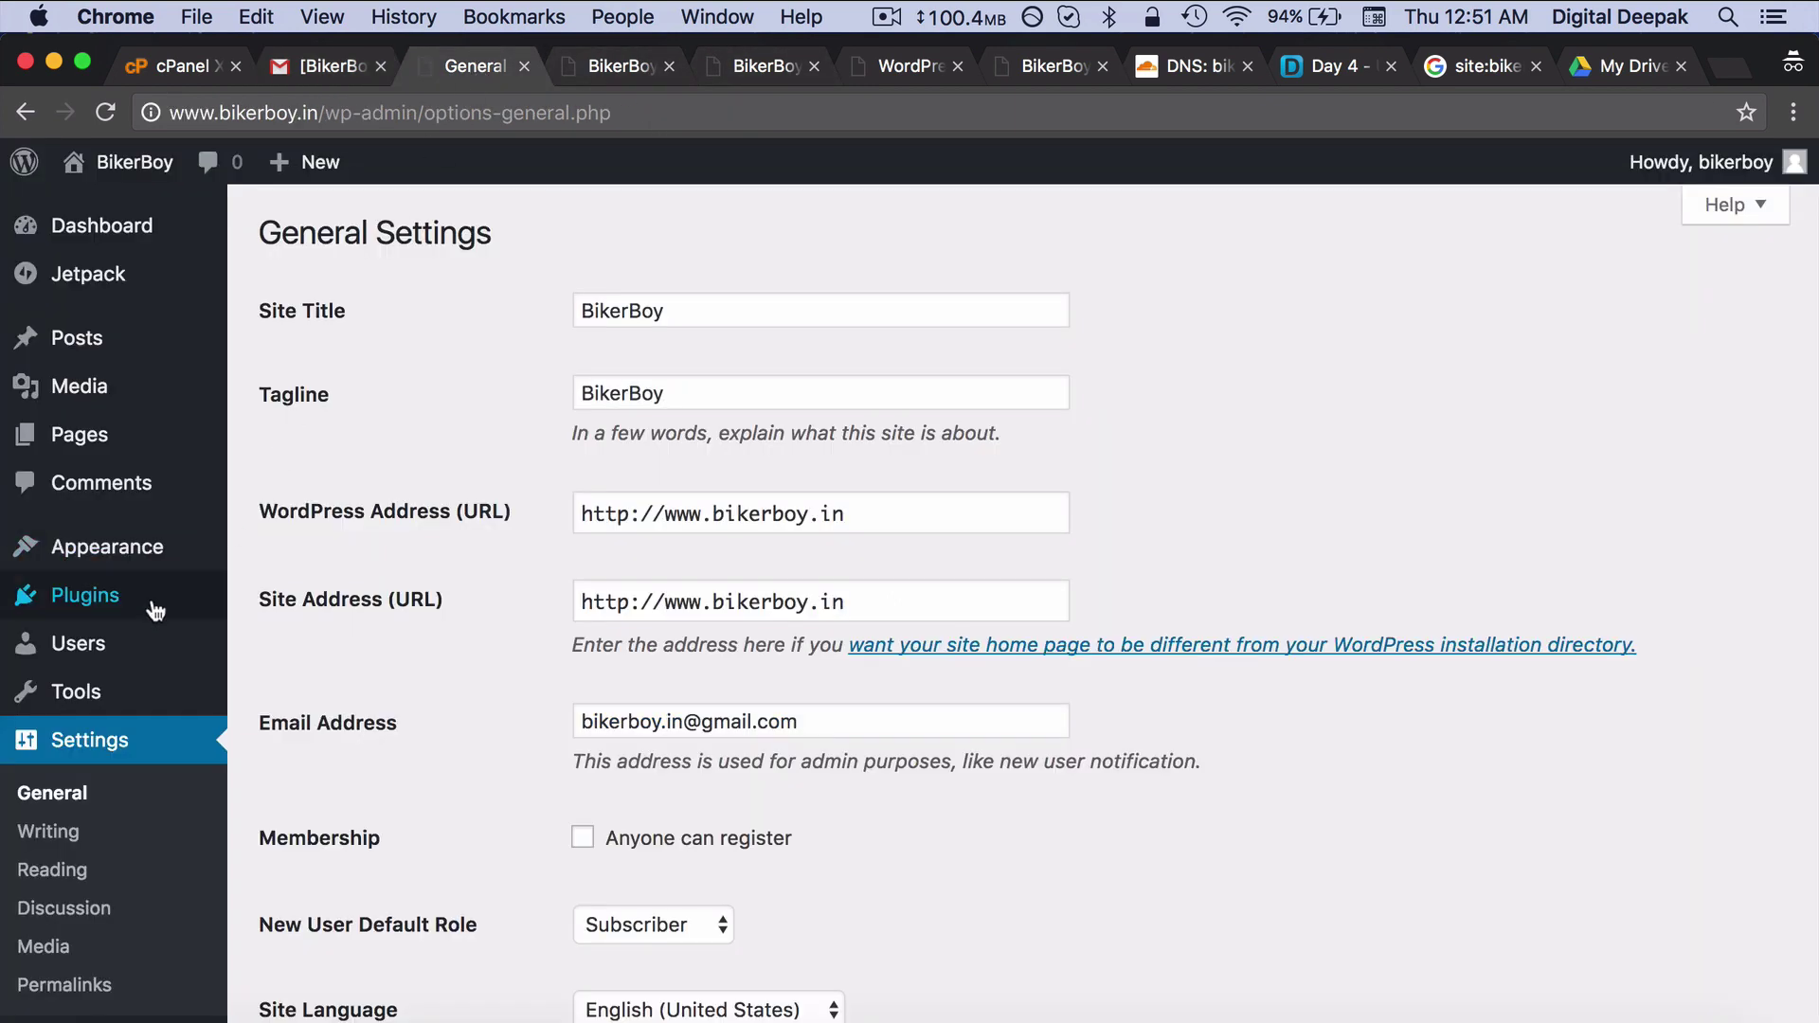
pyautogui.moveTo(151, 606)
pyautogui.click(299, 648)
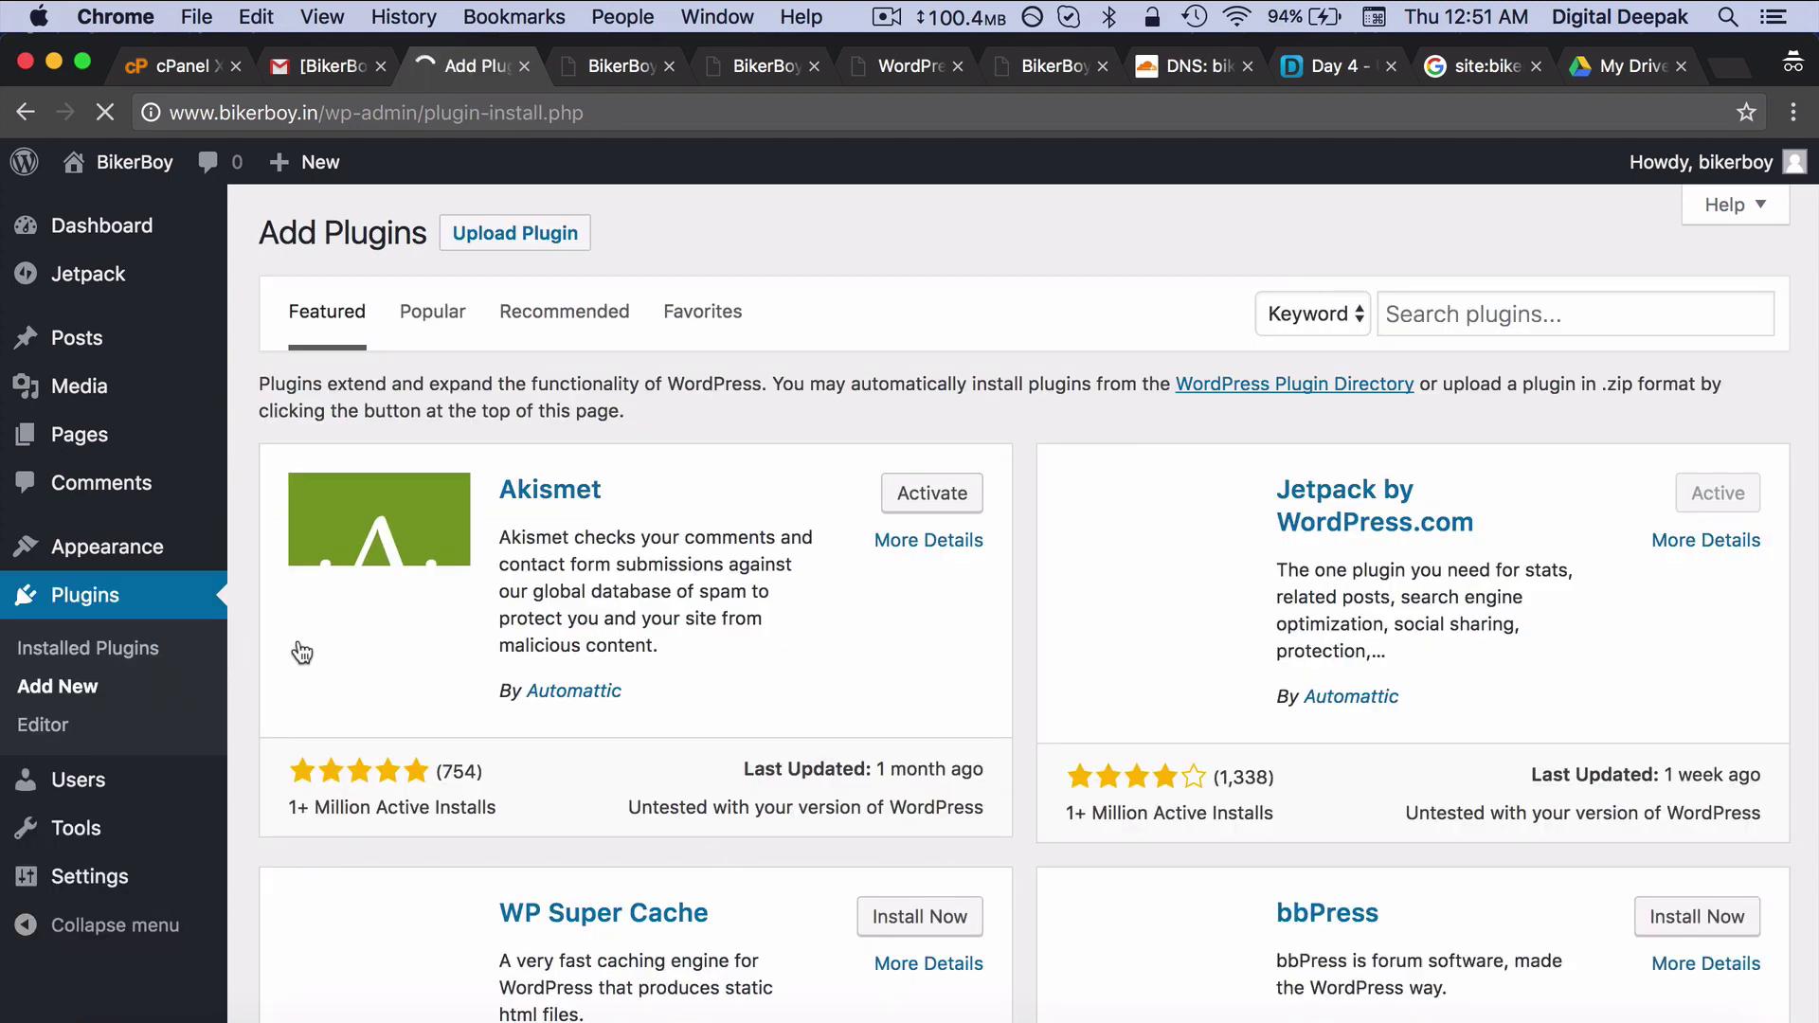
pyautogui.click(1526, 314)
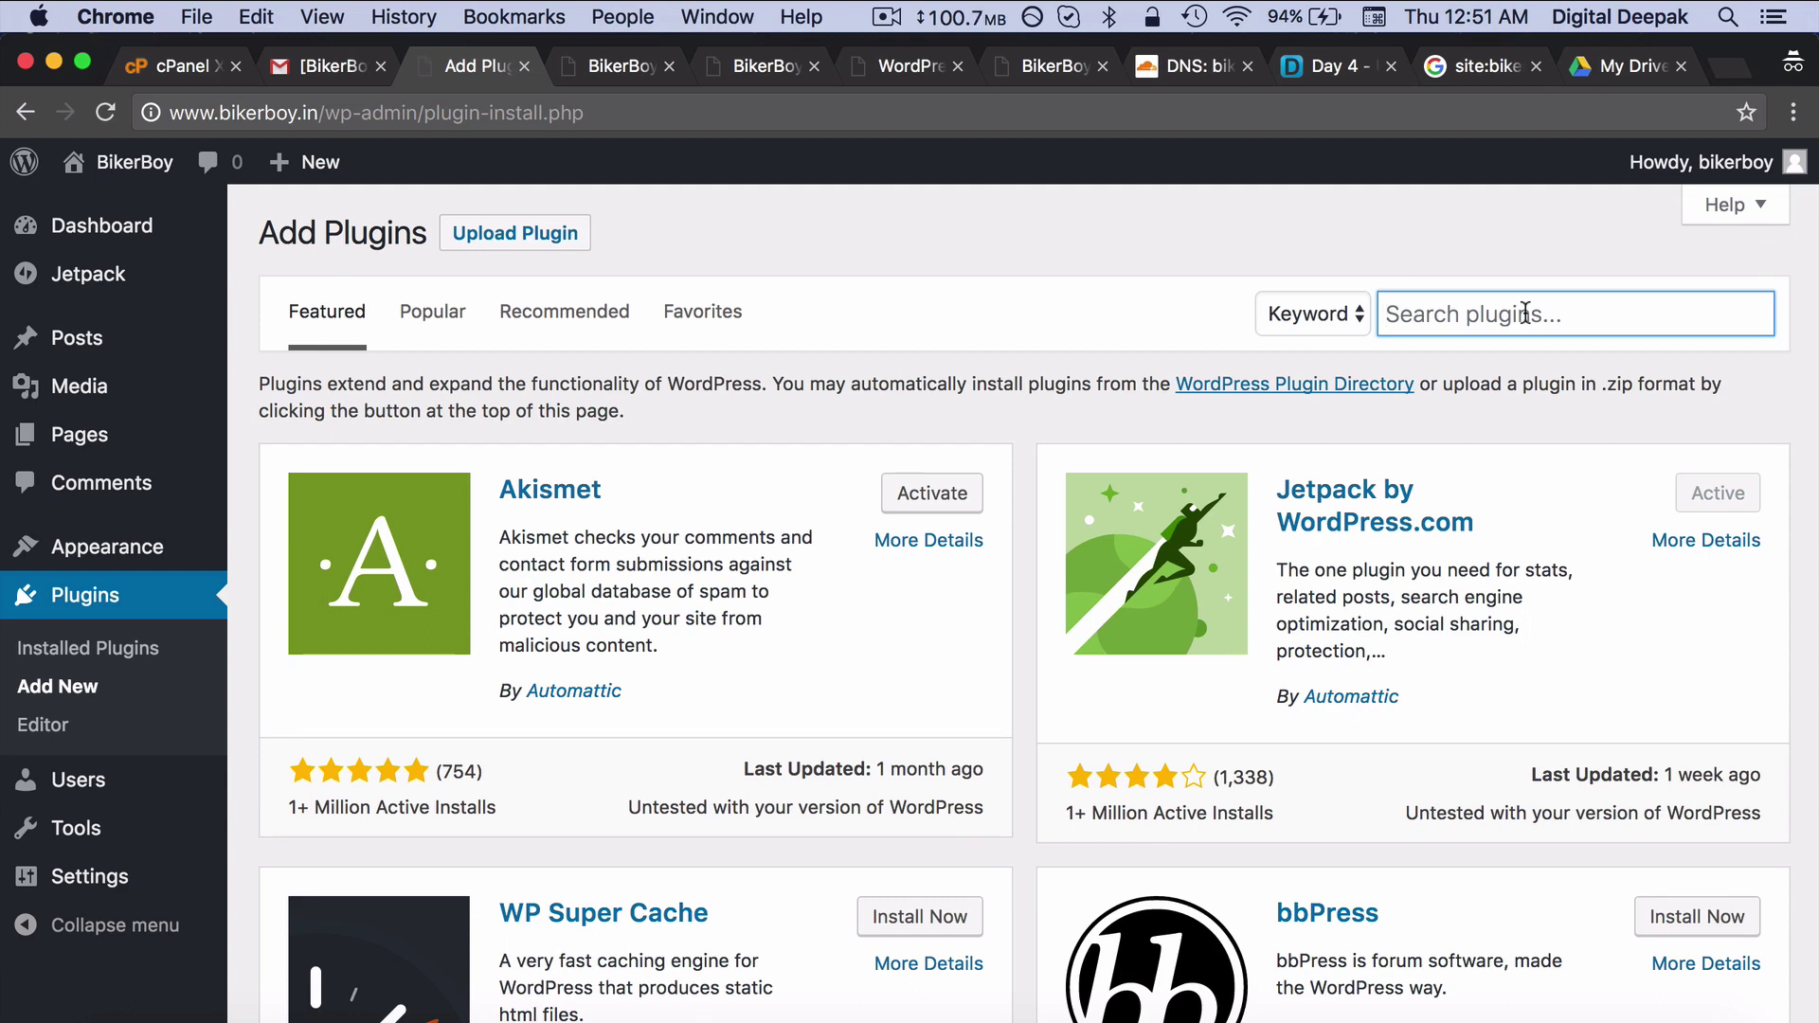
pyautogui.write('wptc')
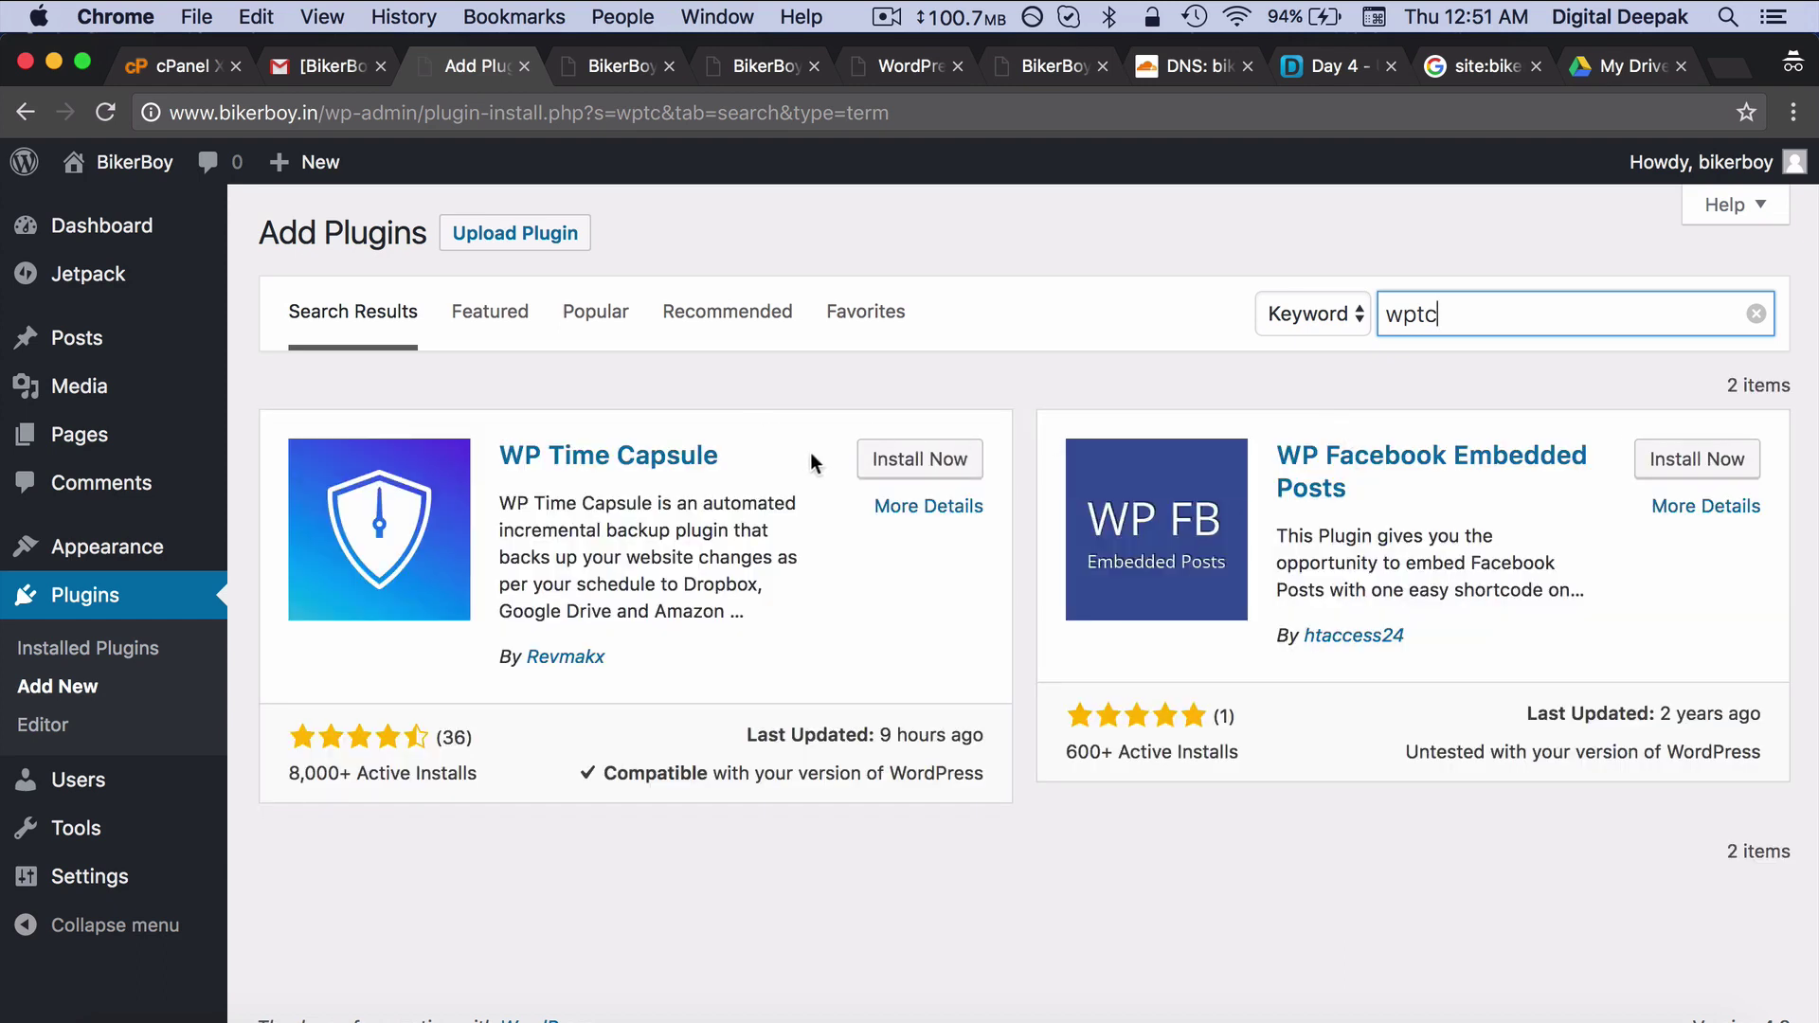
pyautogui.click(881, 461)
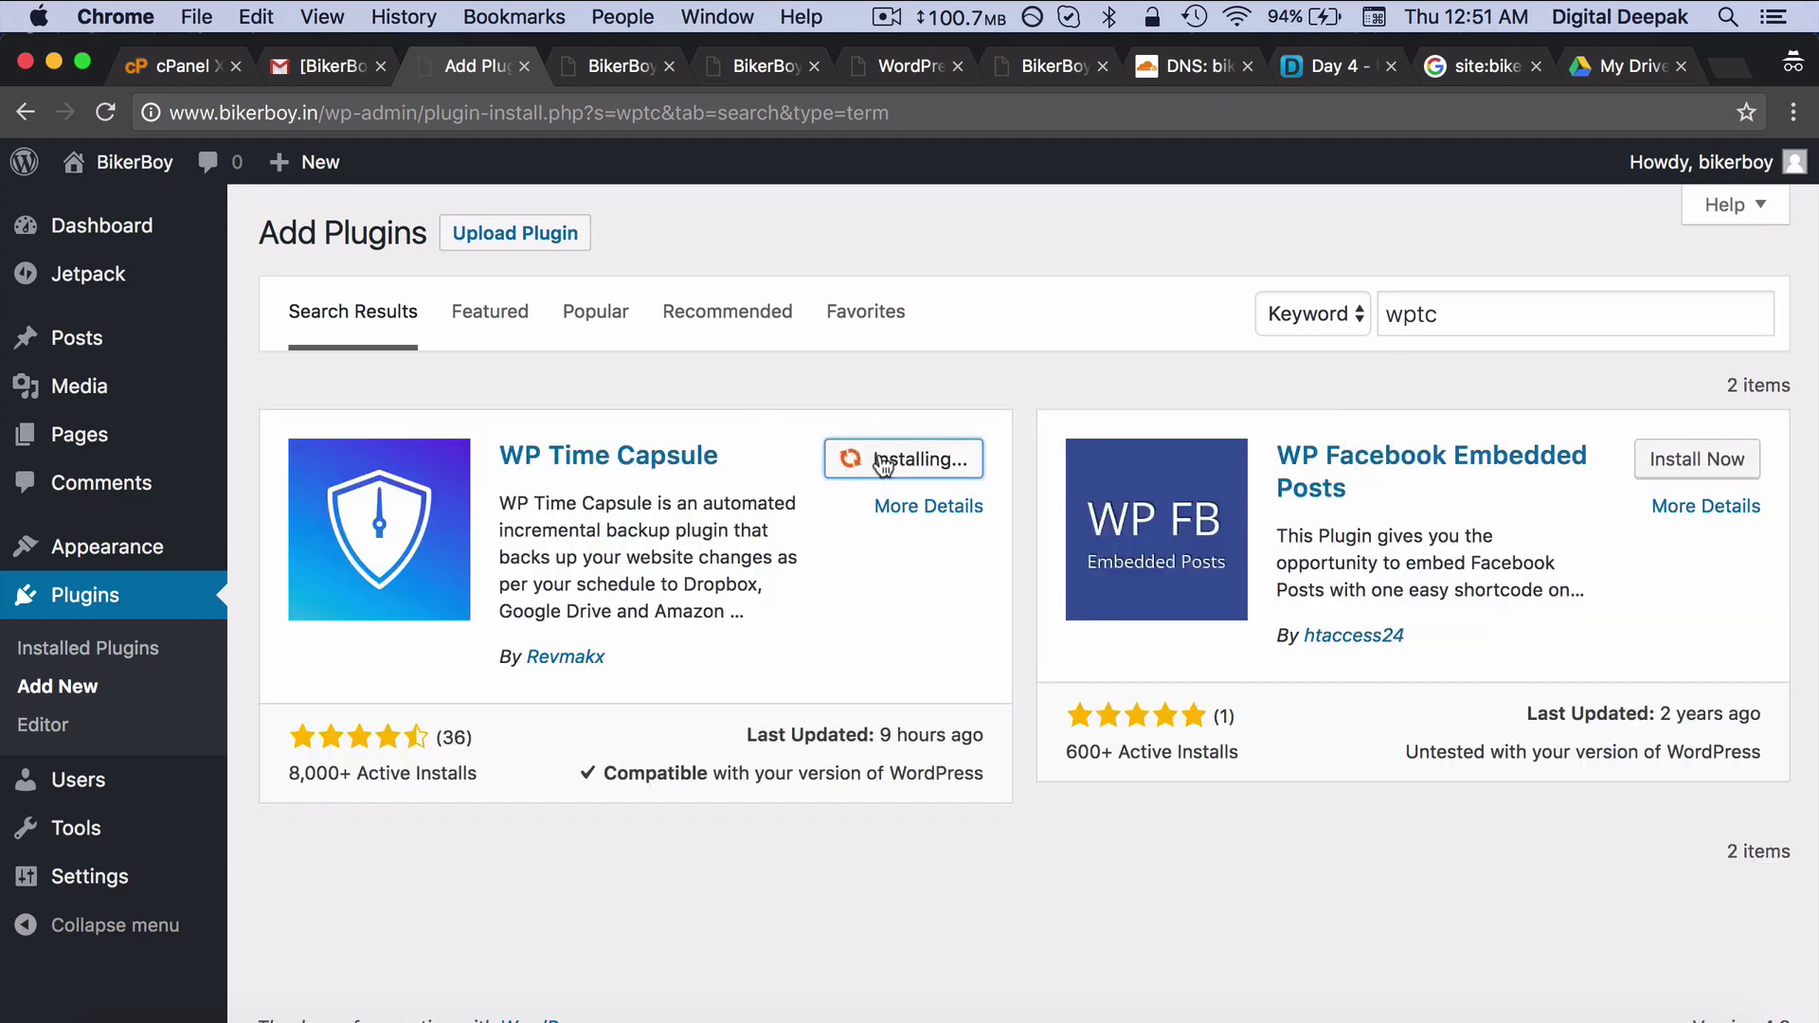
pyautogui.click(913, 470)
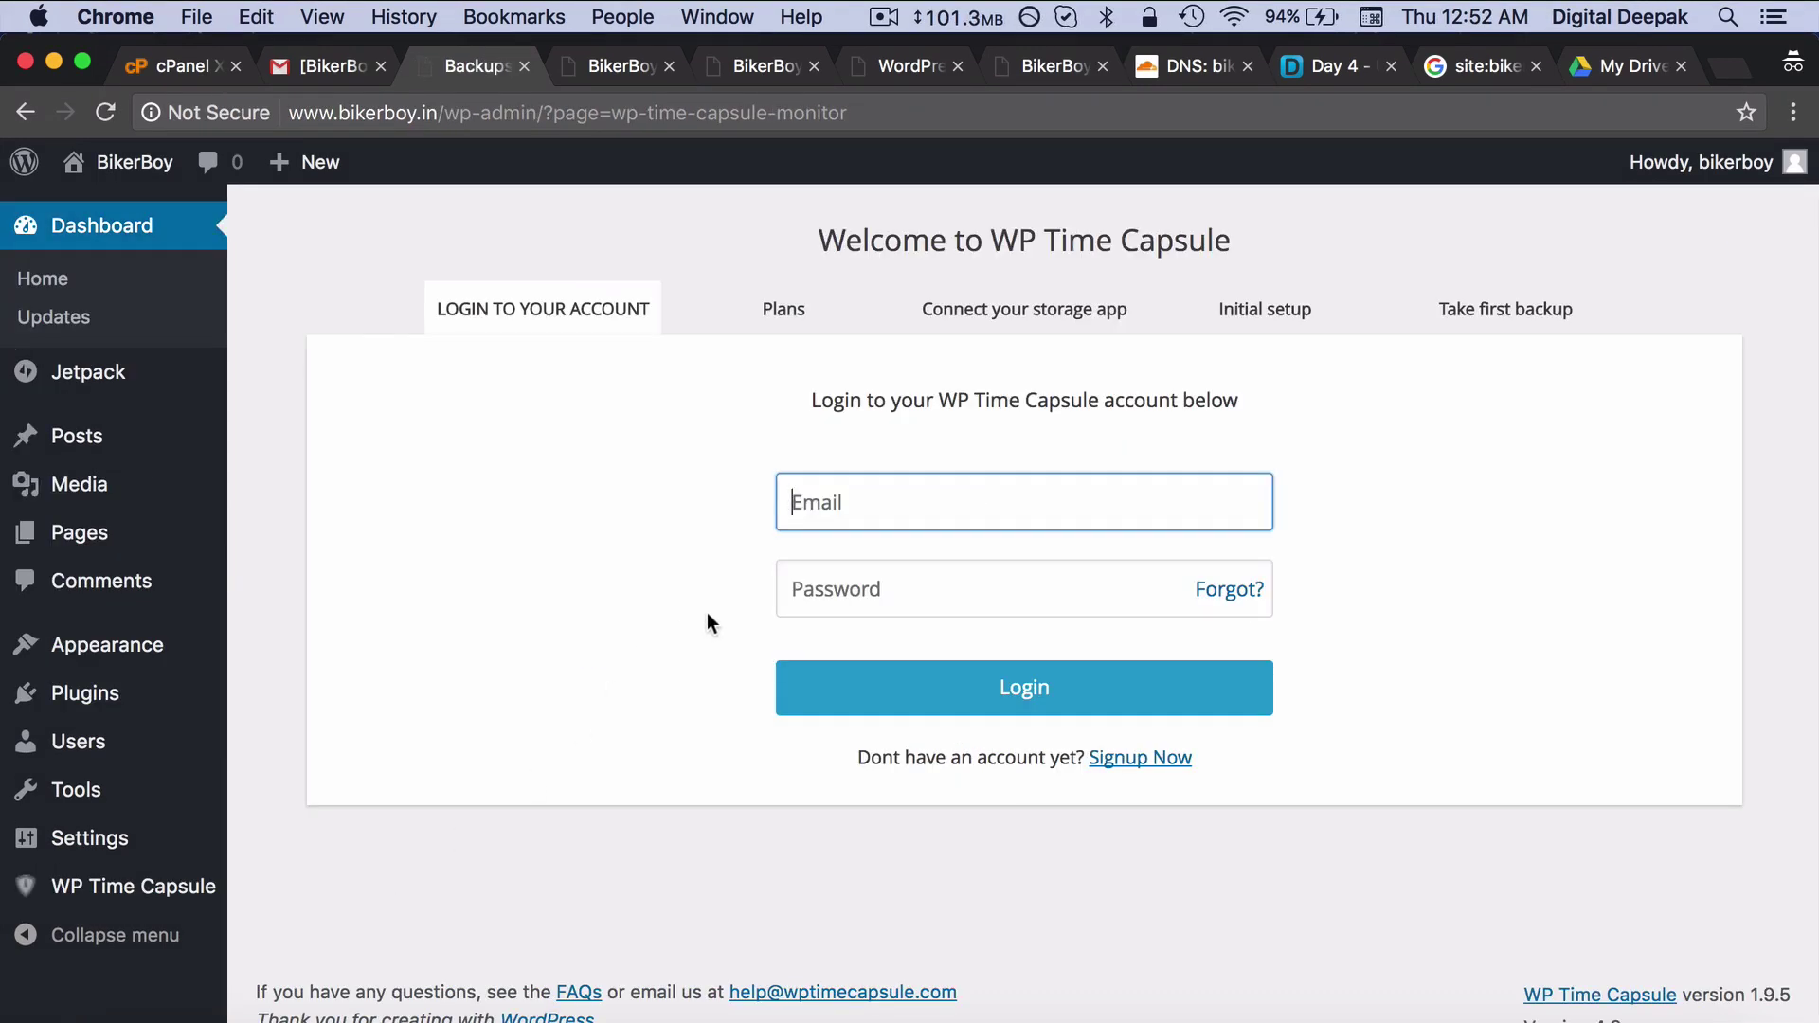
# Sign up for a WP Time Capsule account with the owner's first name, last name, e-mail and a password.
pyautogui.click(1134, 770)
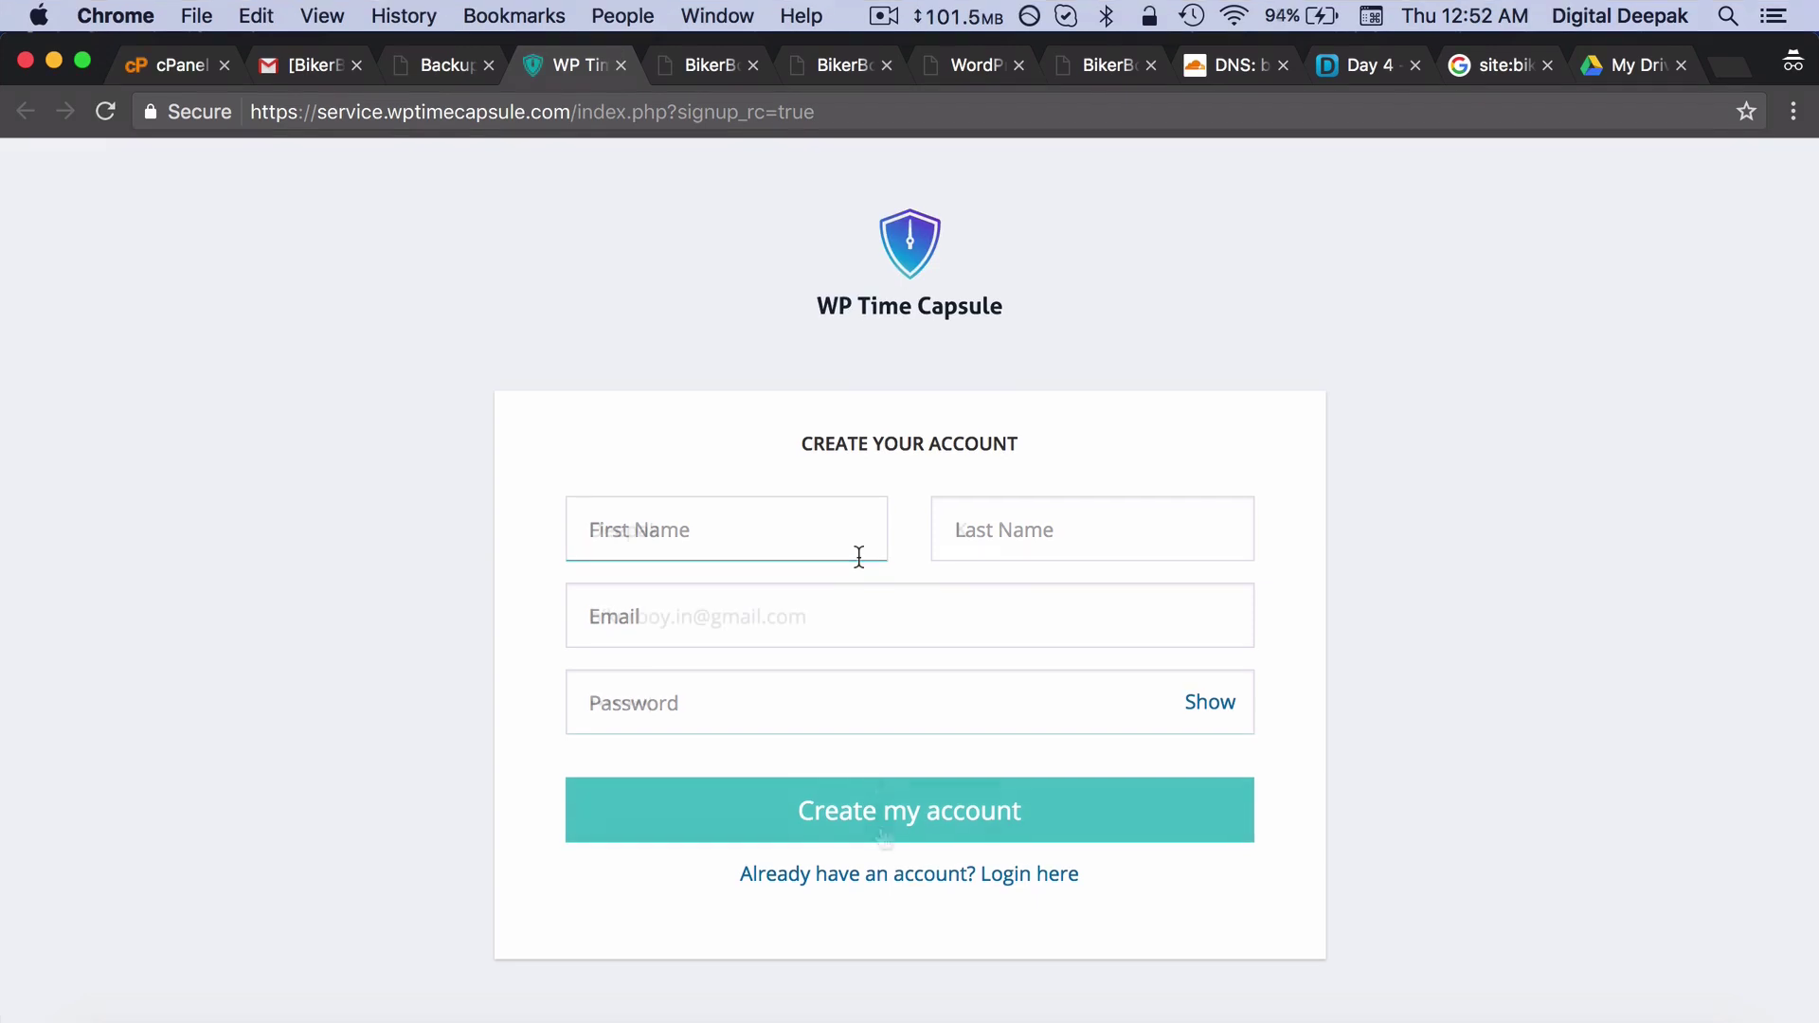
pyautogui.click(884, 841)
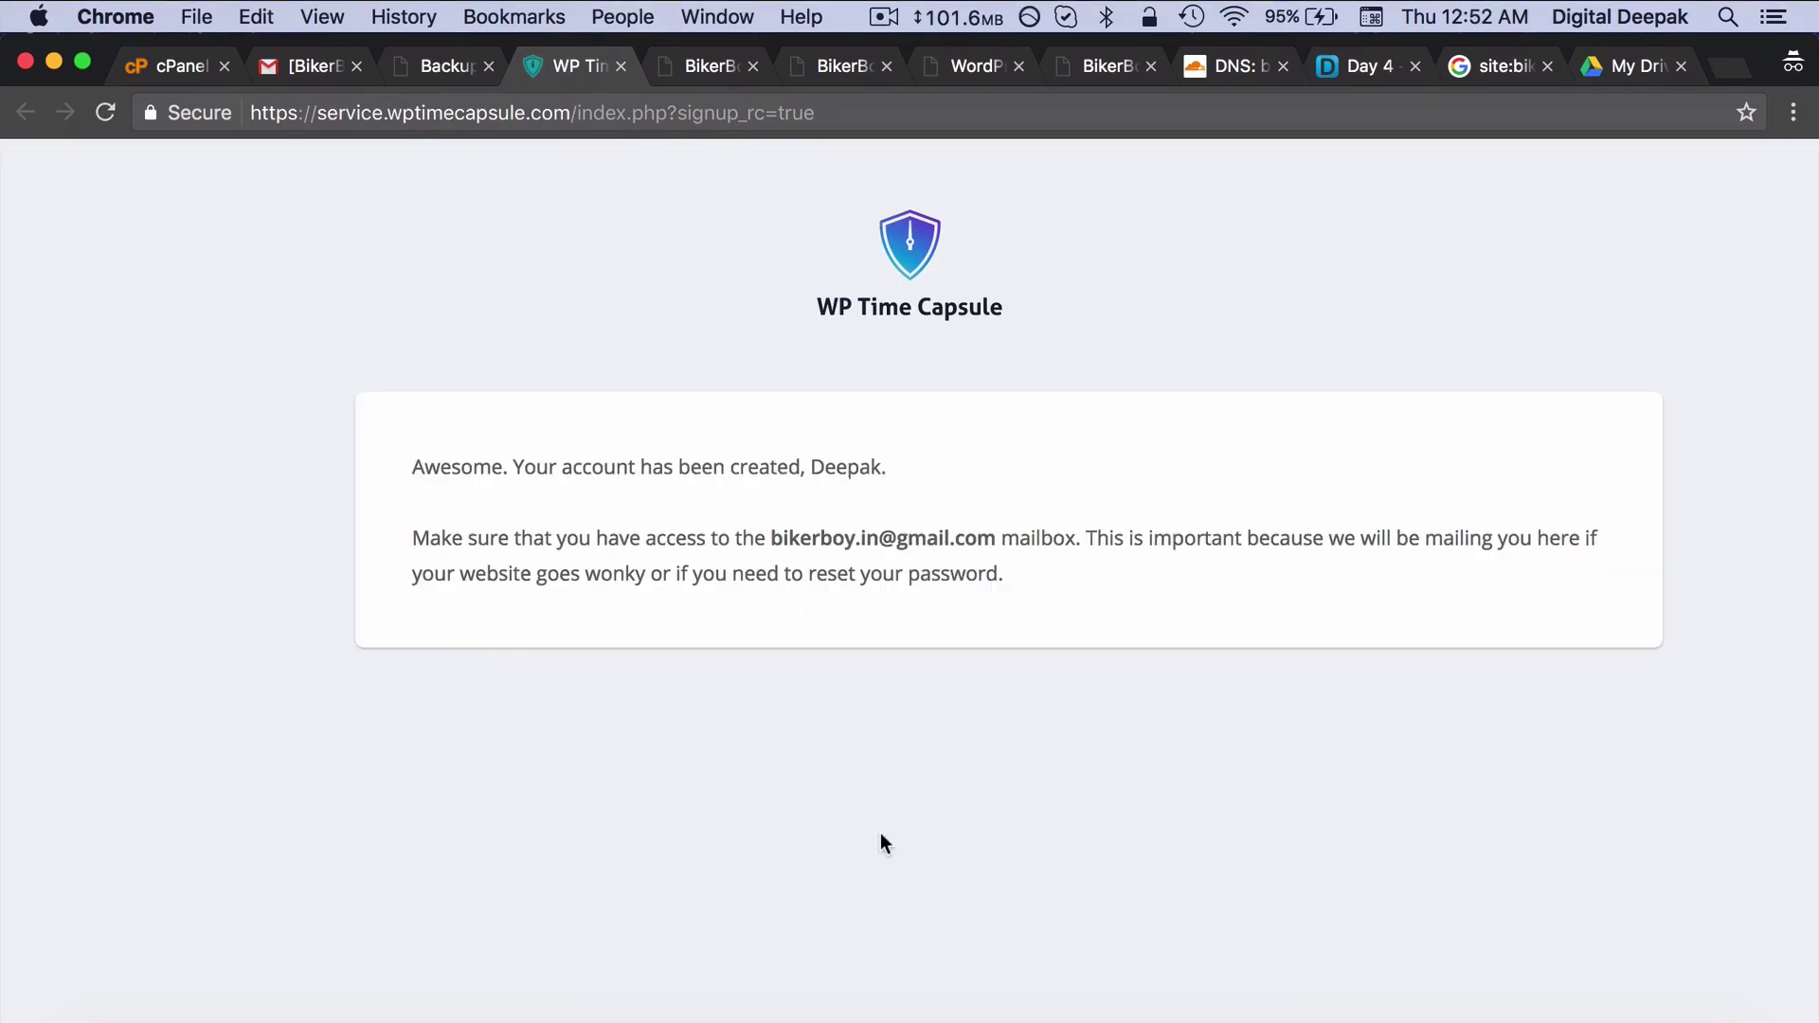
# Log in to WP Time Capsule from the plugin's page in WordPress with the account e-mail and password.
pyautogui.click(446, 67)
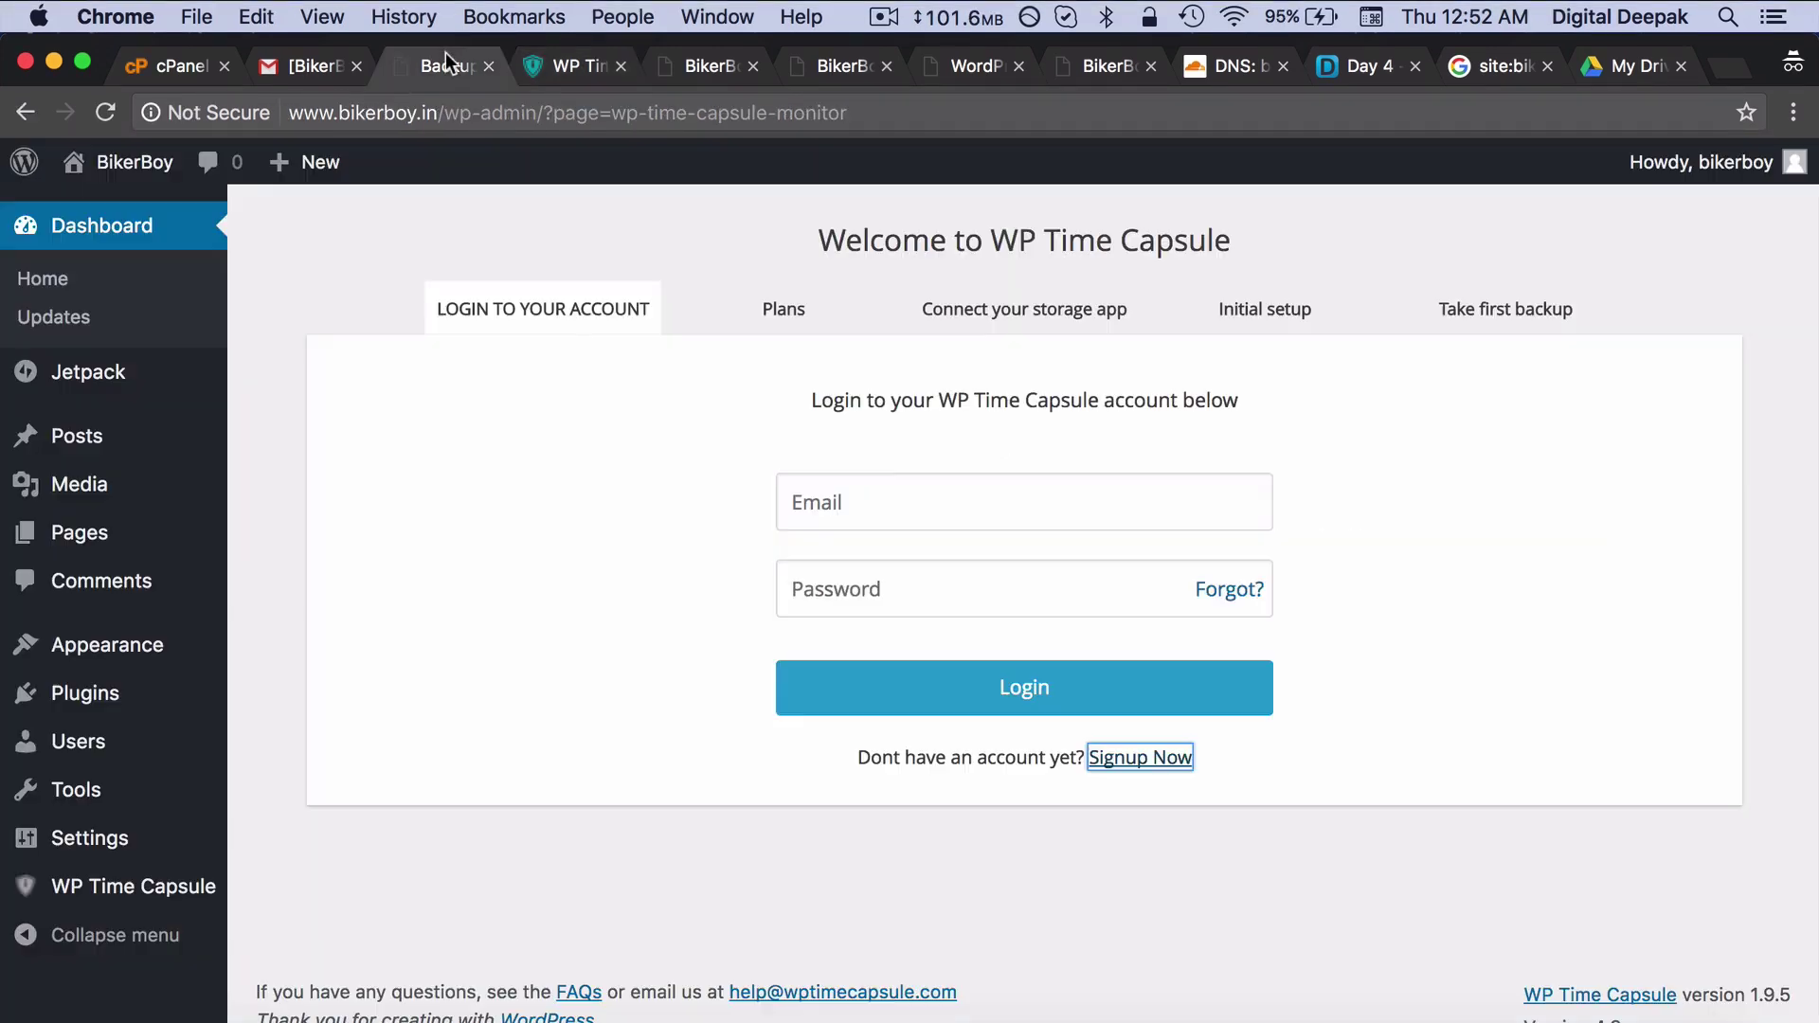
pyautogui.click(849, 490)
pyautogui.write('bik')
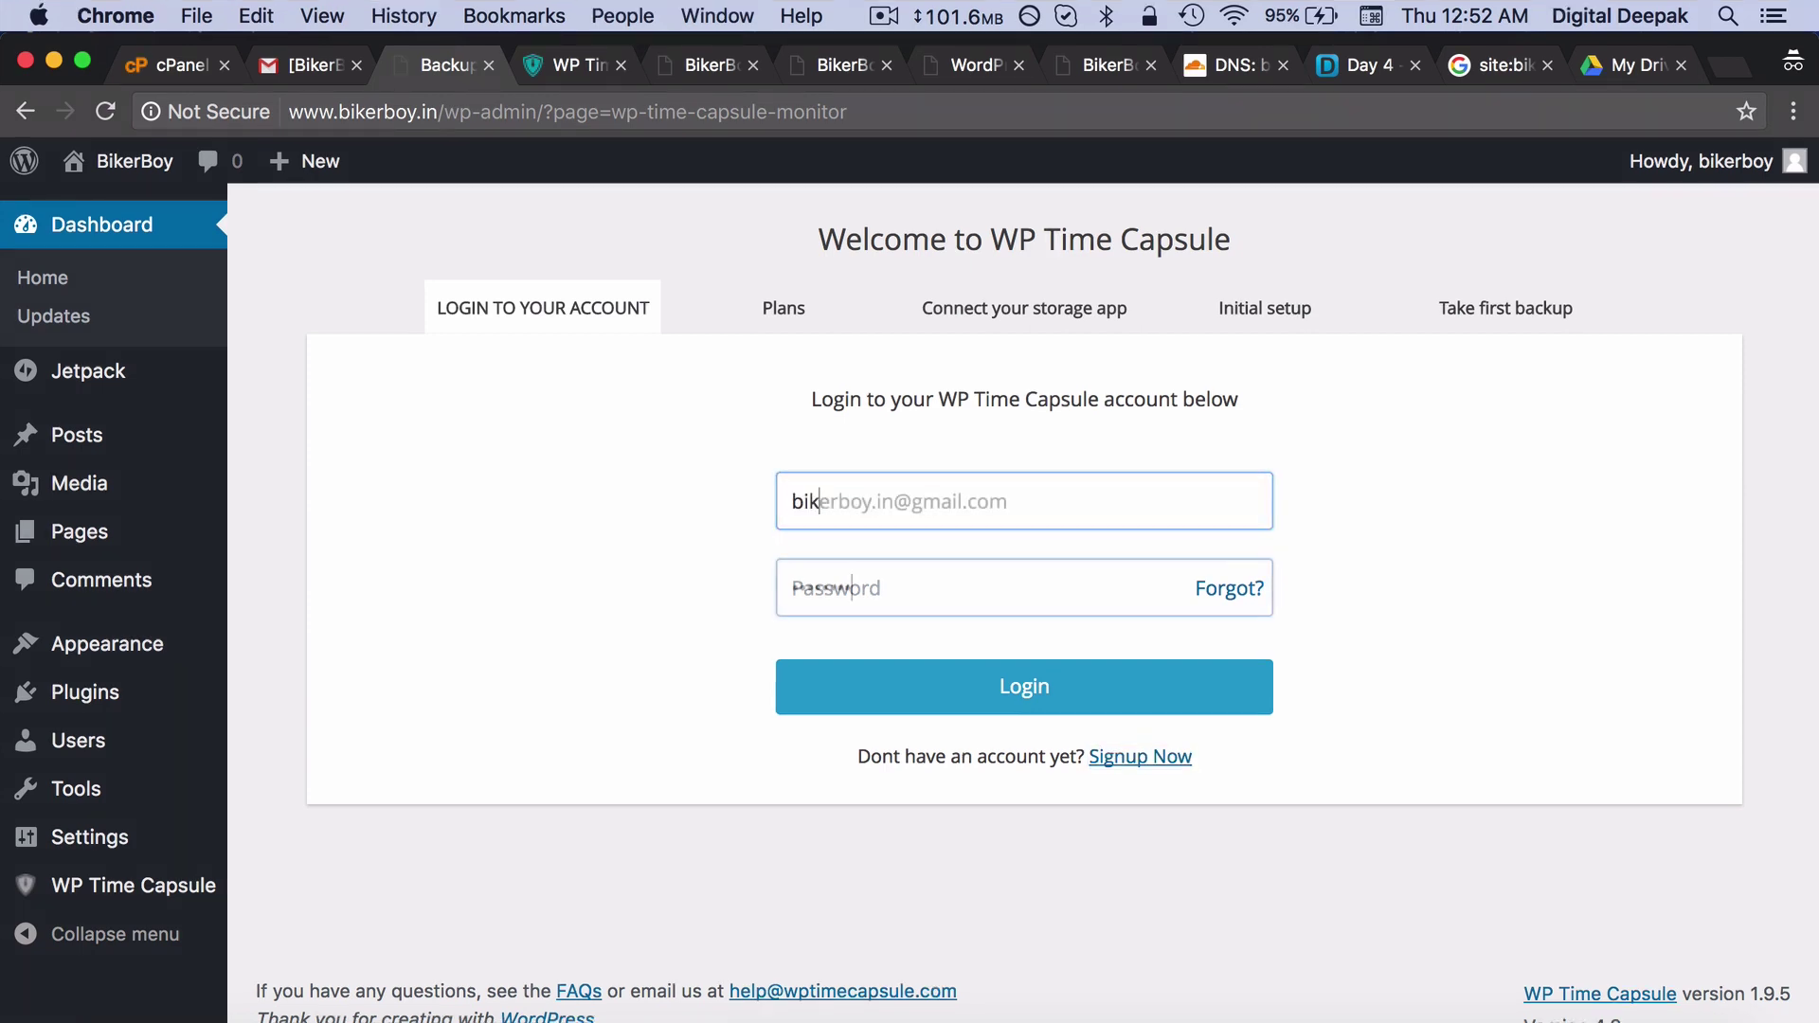
pyautogui.press('Return')
pyautogui.click(907, 695)
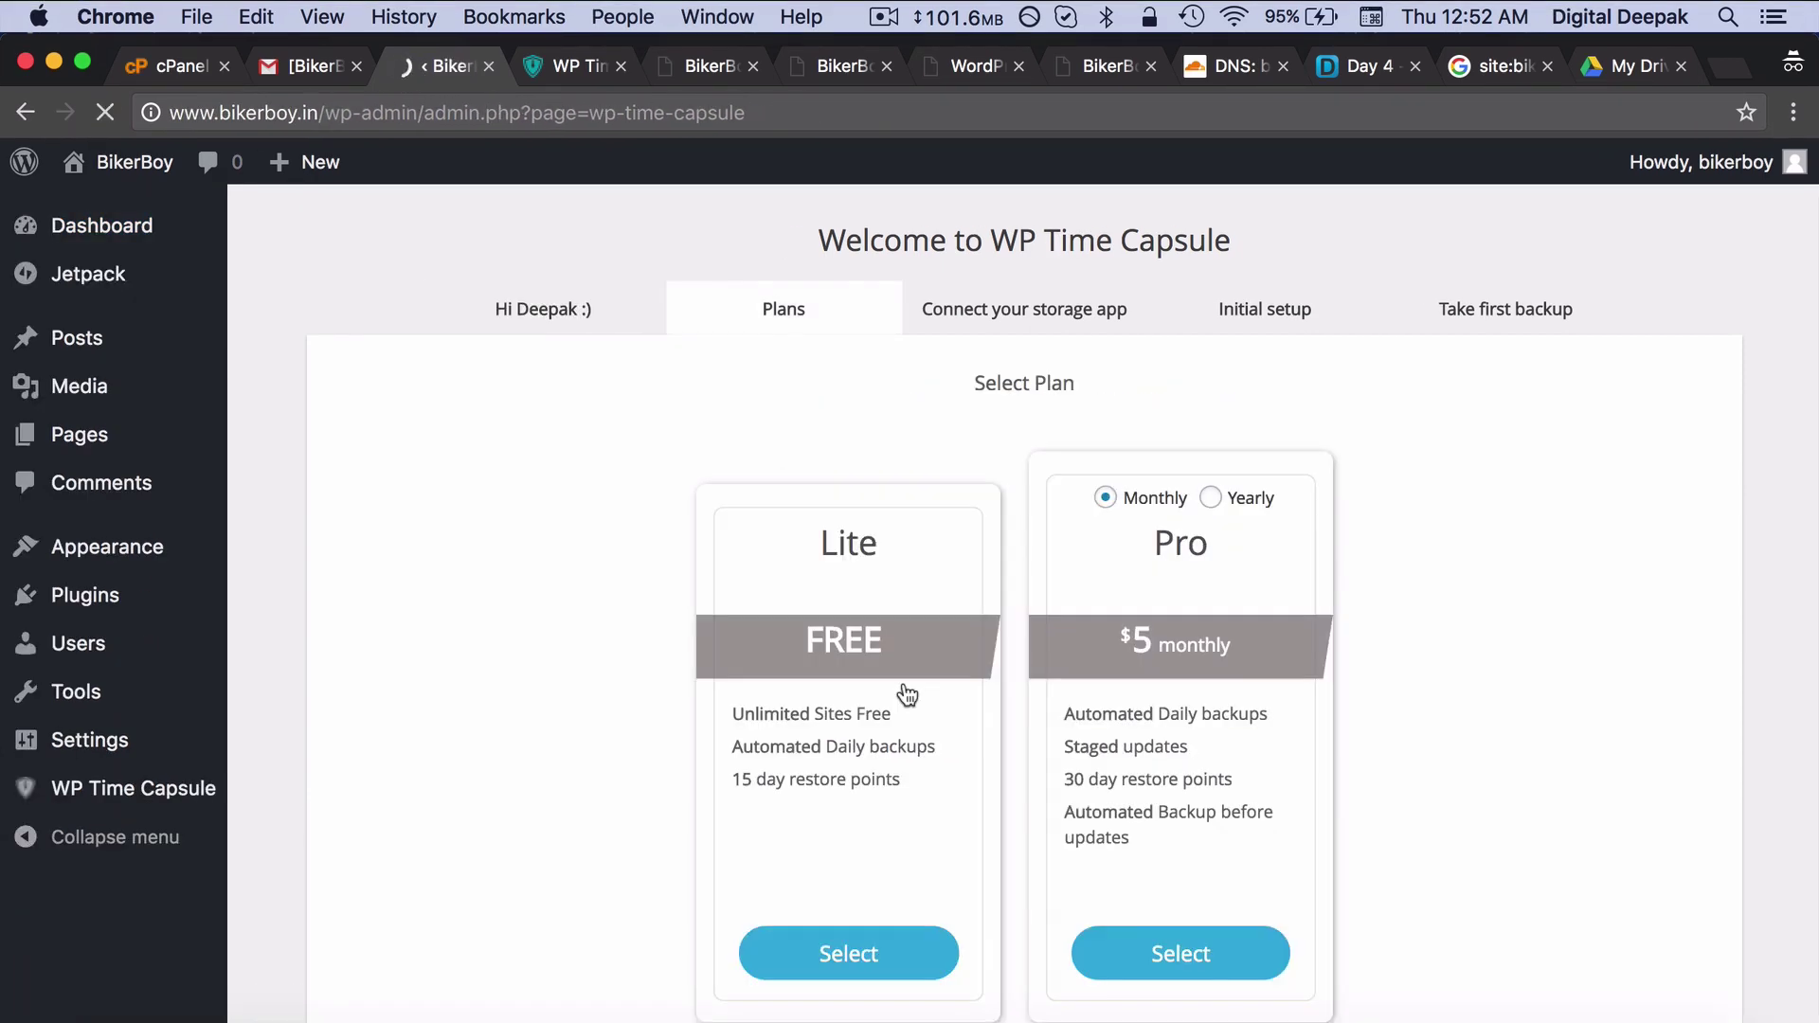
pyautogui.scroll(-2, 907, 694)
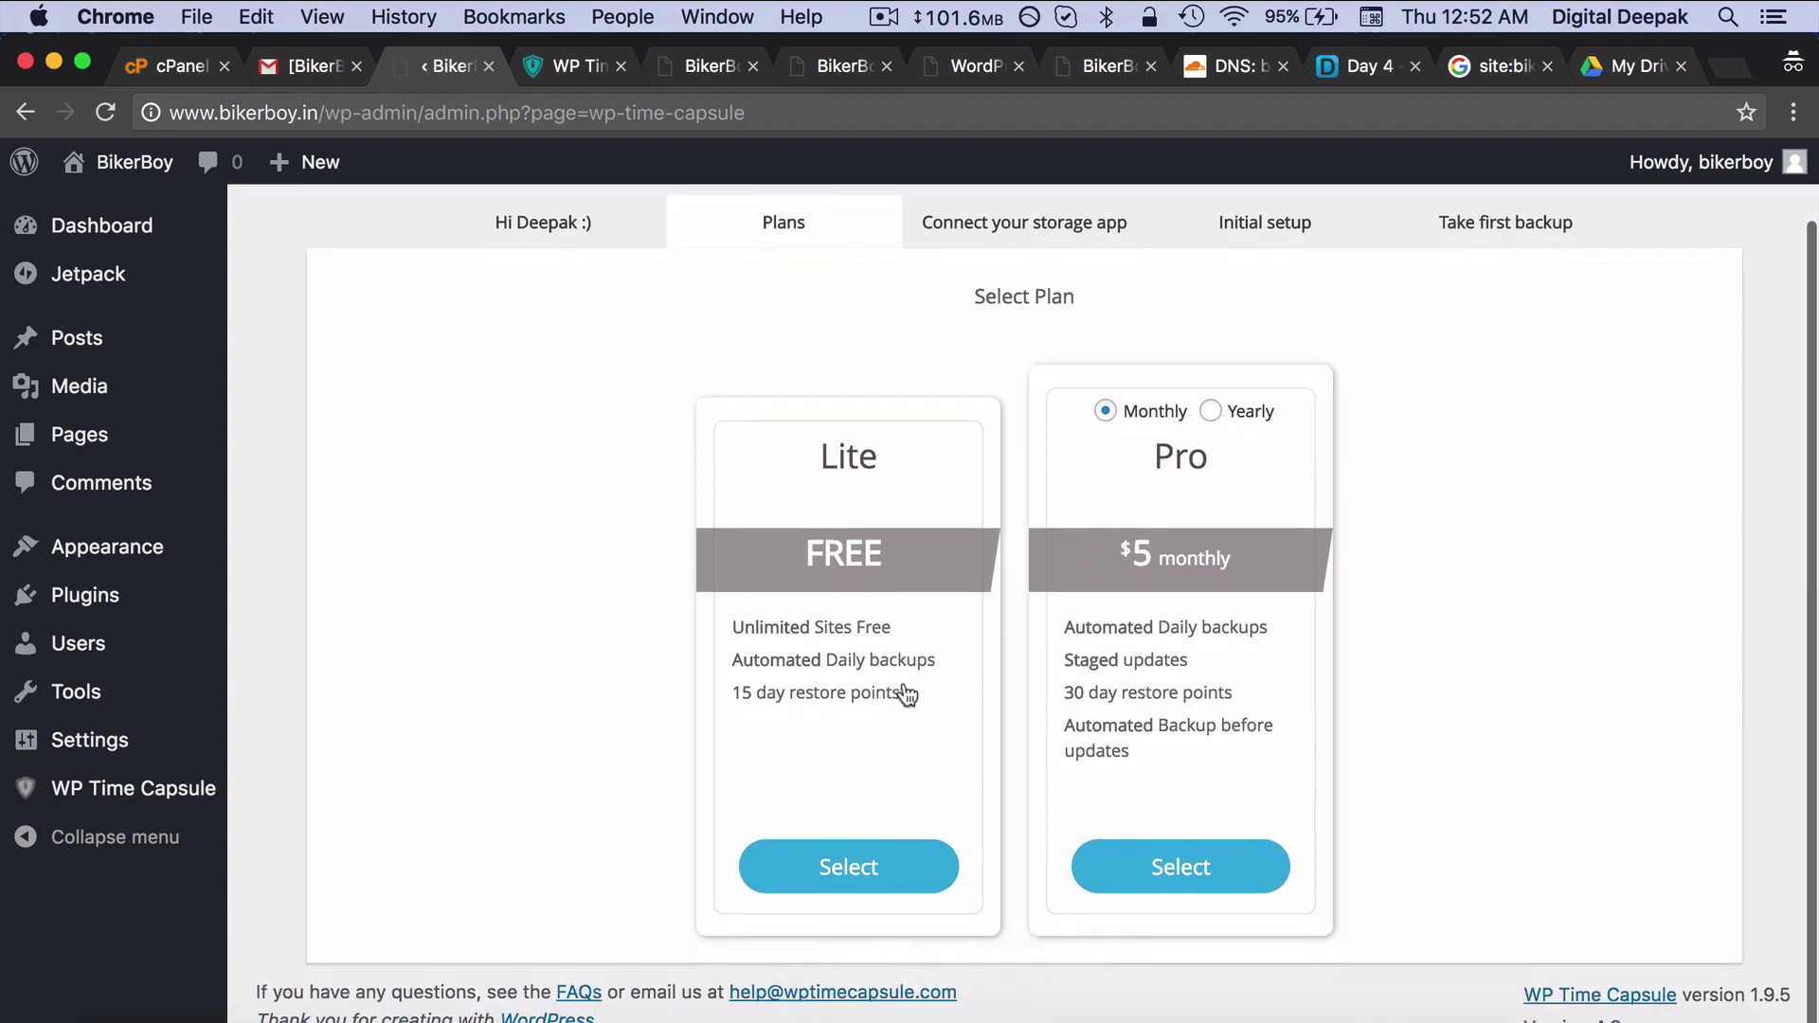
# Choose the free Lite plan and connect Google Drive as the backup storage, granting WP Time Capsule access with the blog's Google account.
pyautogui.click(849, 867)
pyautogui.click(771, 532)
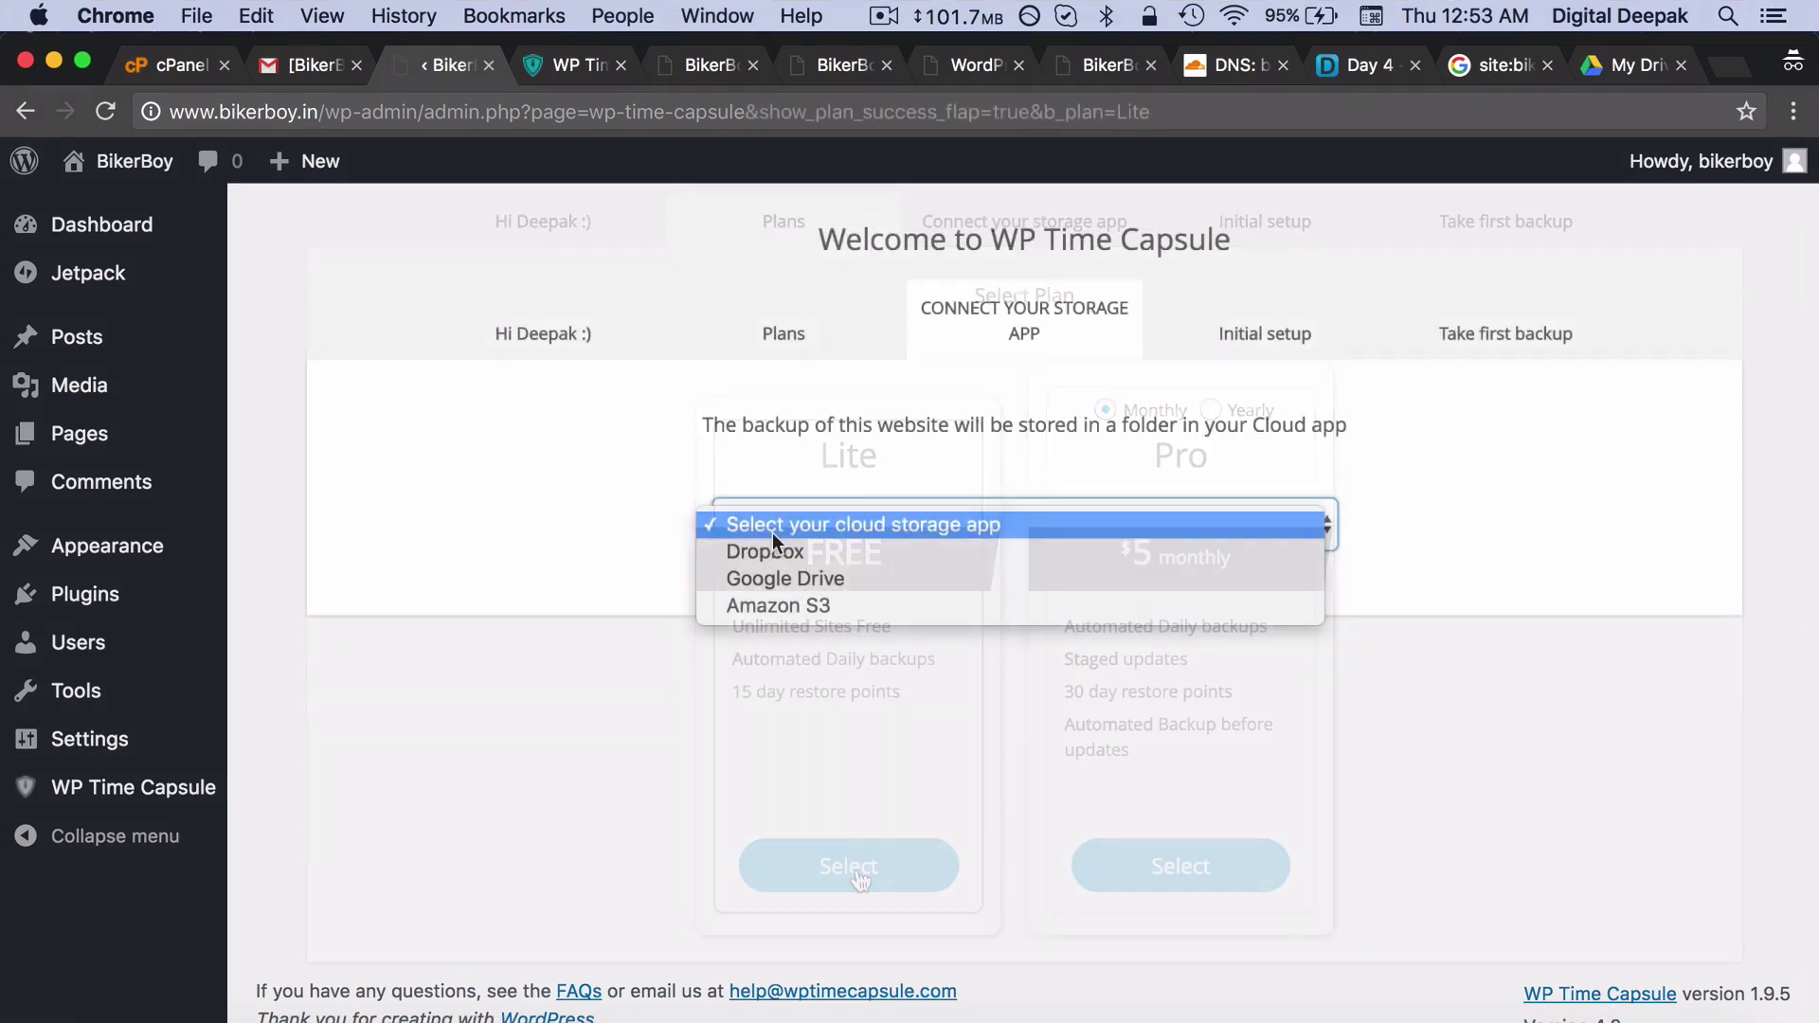
pyautogui.click(782, 580)
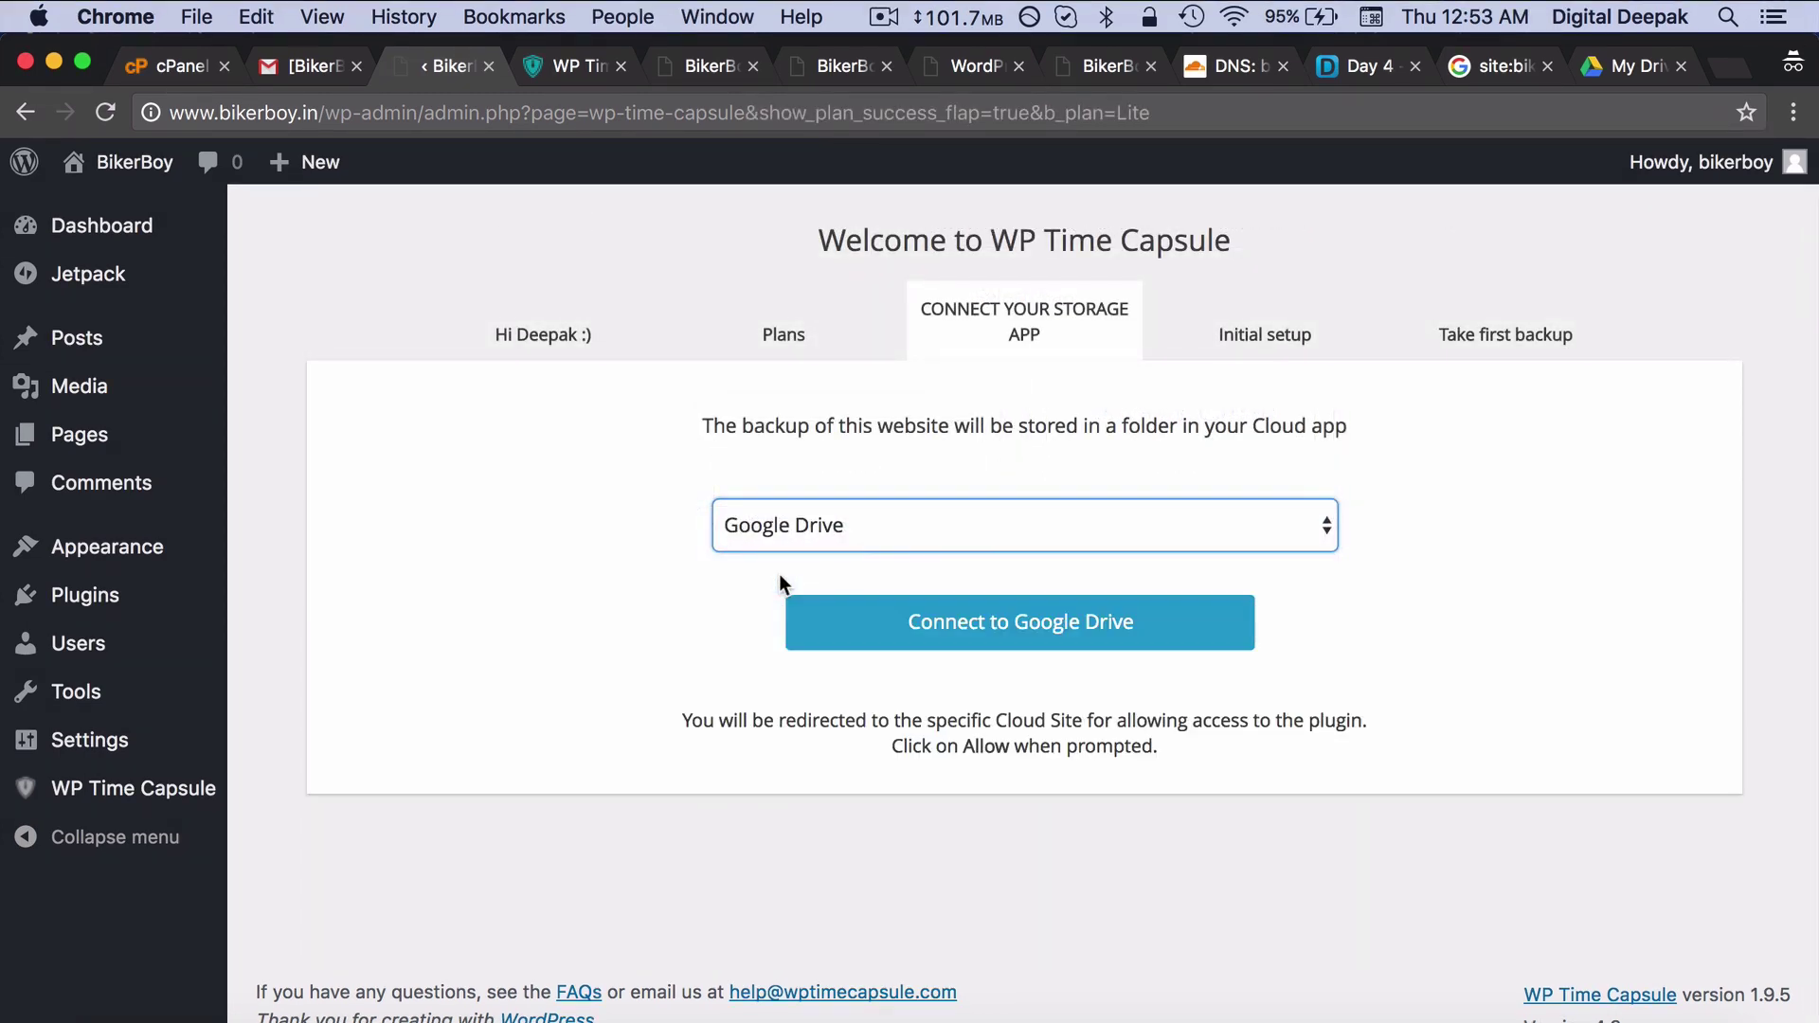
pyautogui.click(844, 614)
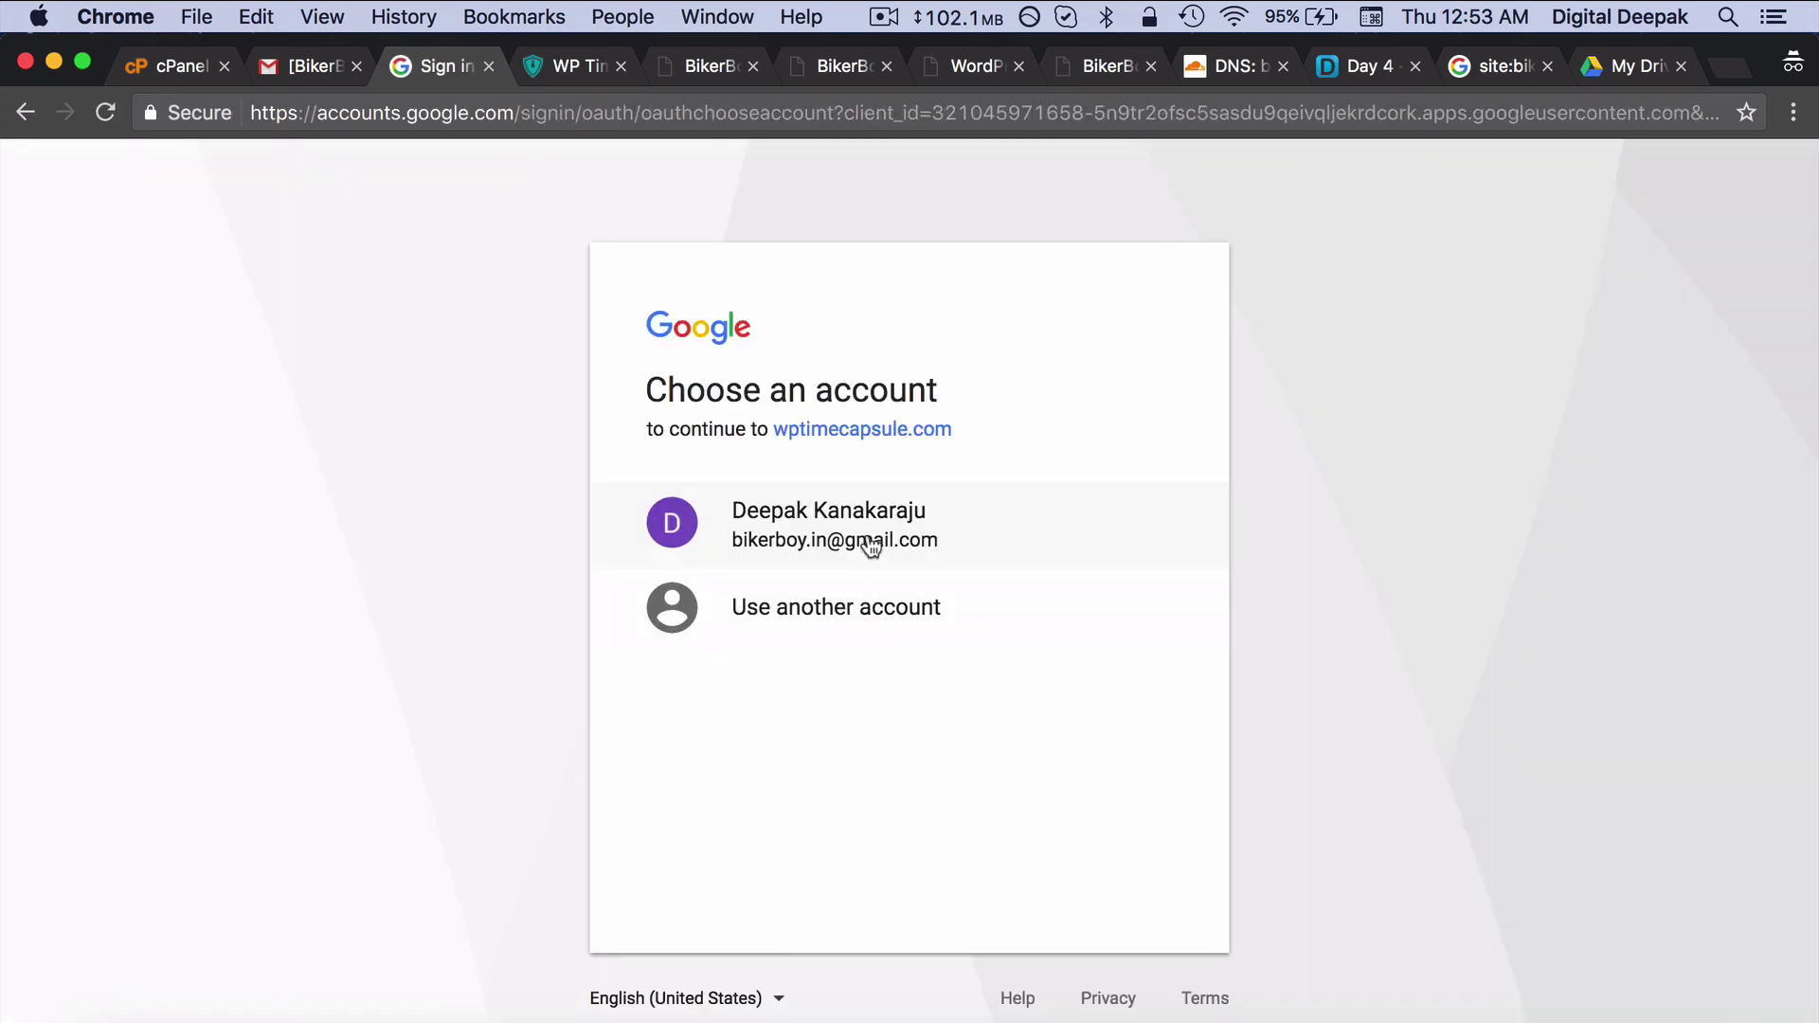
pyautogui.click(867, 536)
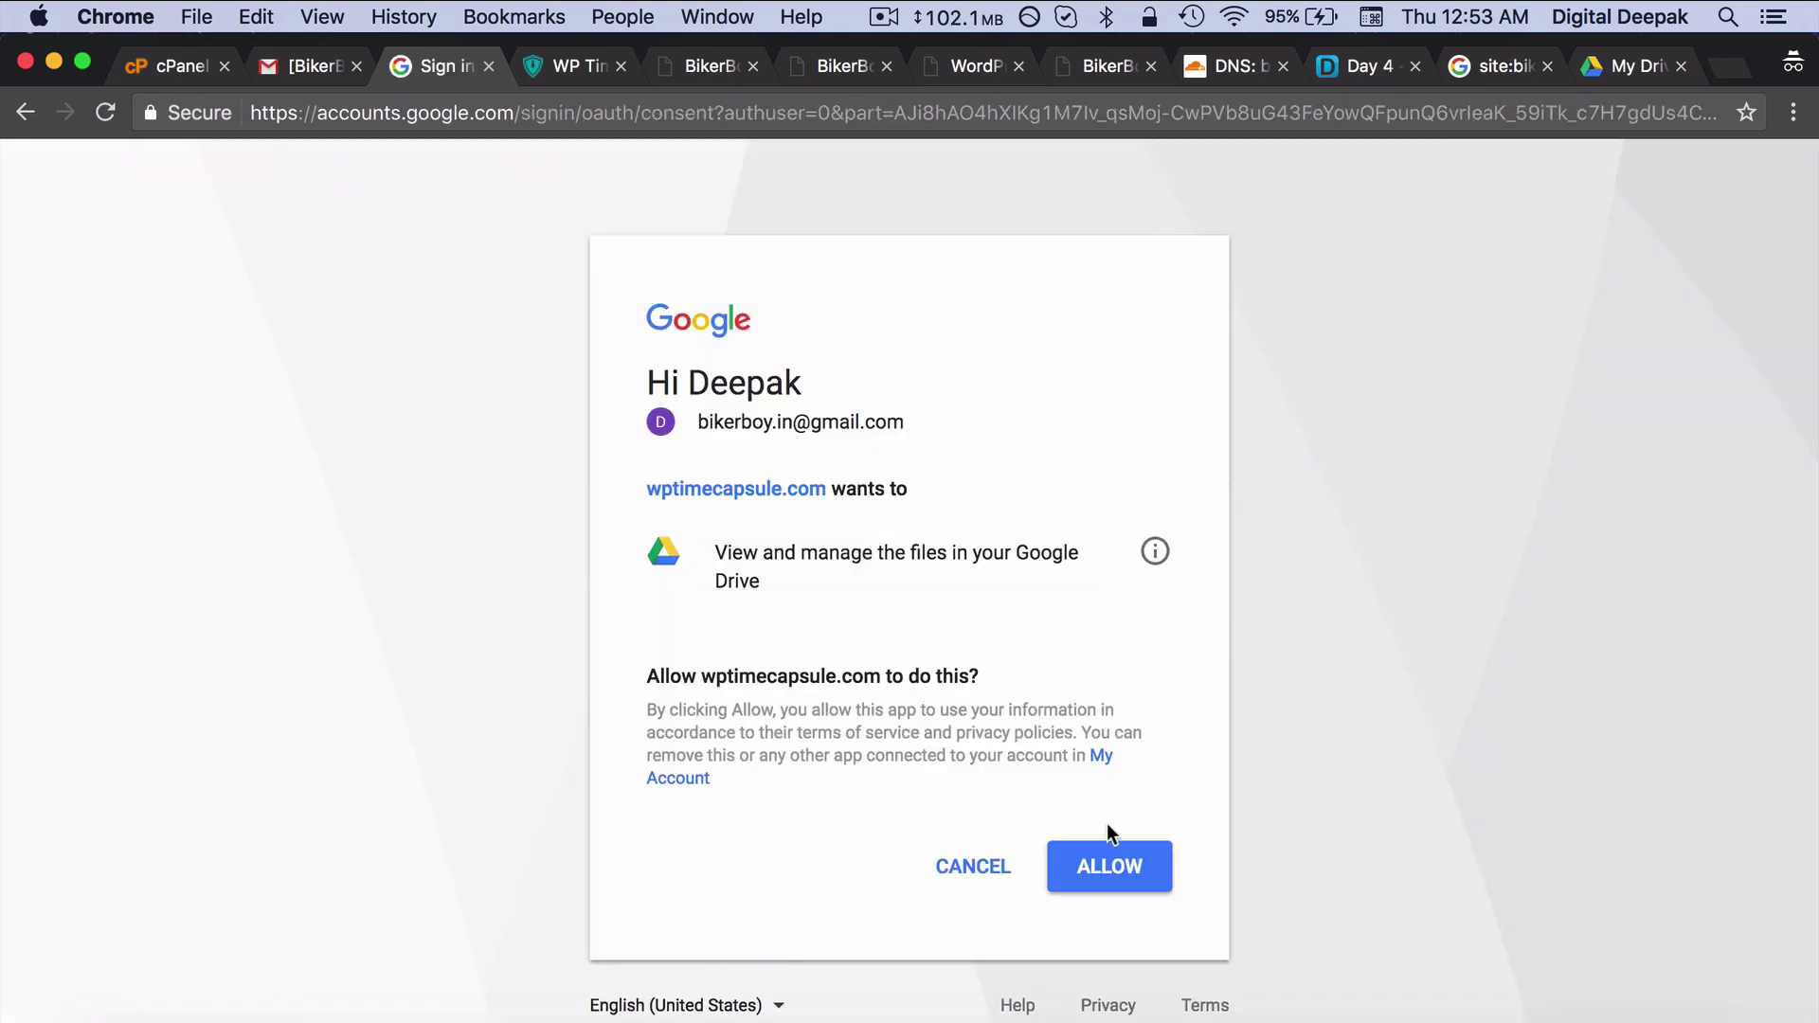
pyautogui.click(1128, 866)
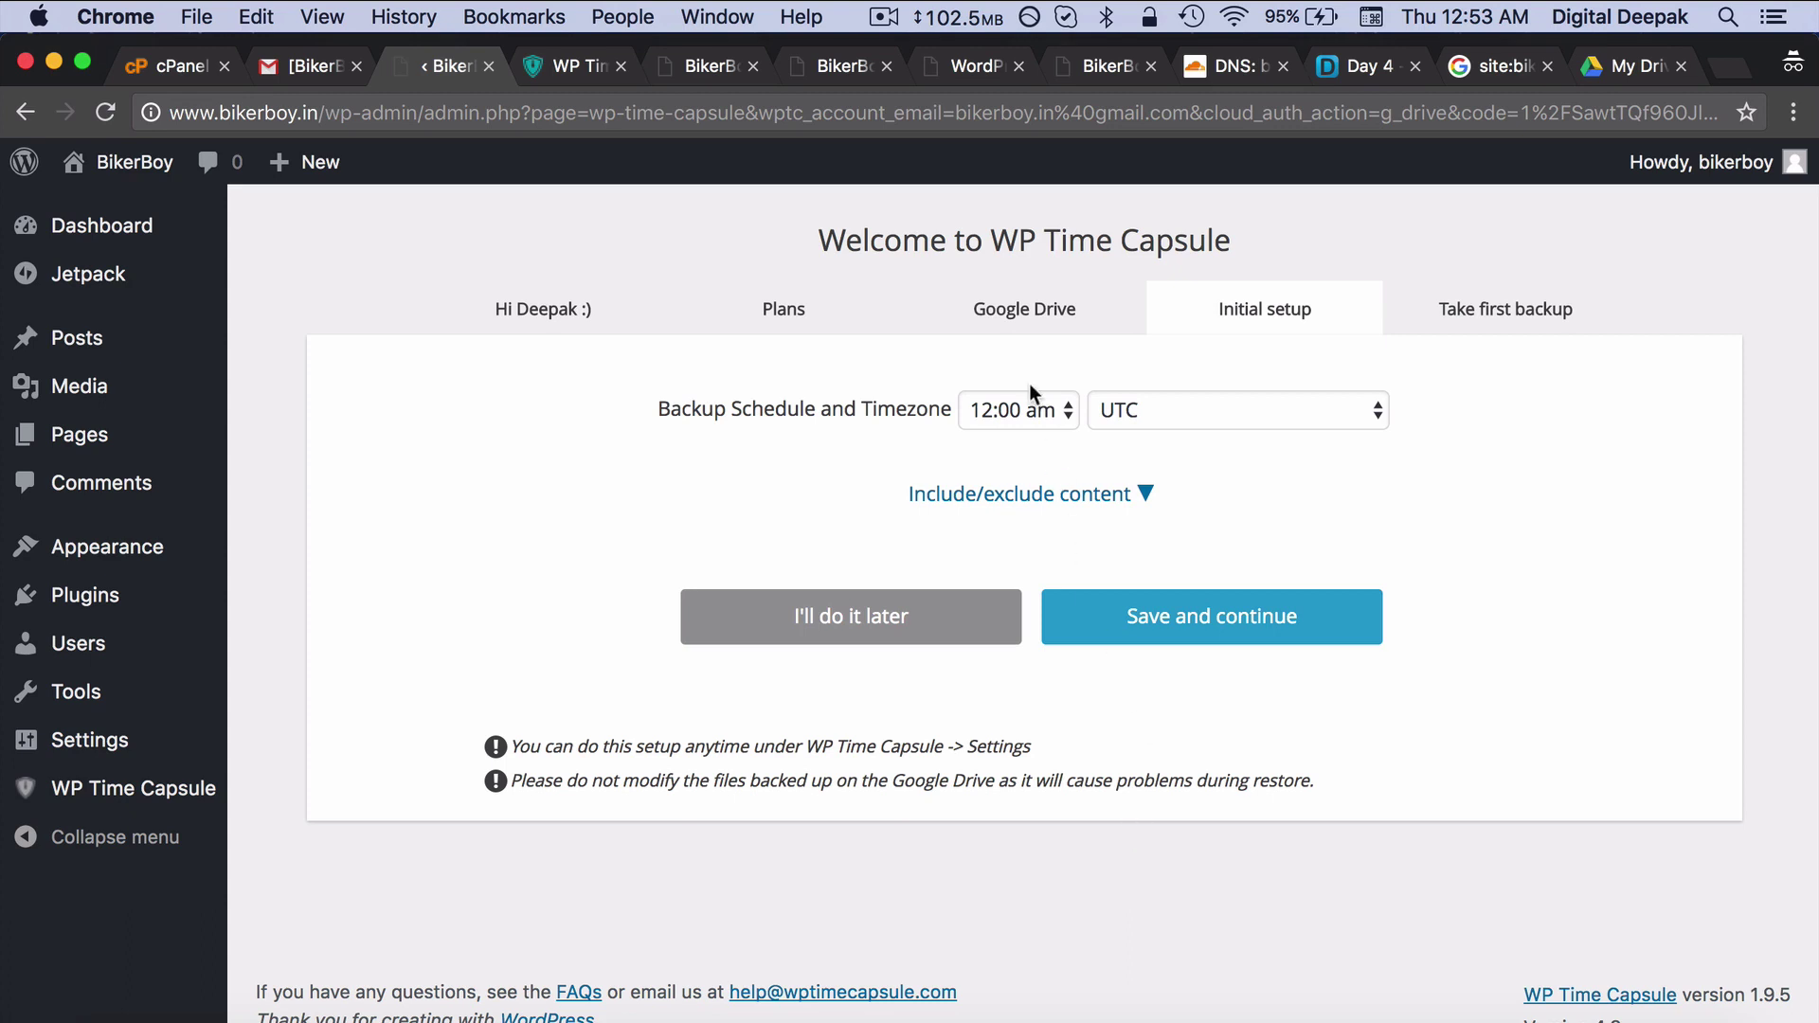
# Save a backup schedule of 3:00 am in the Kolkata timezone, and mark the Install WPTC task in Gmail as completed.
pyautogui.click(1135, 409)
pyautogui.moveTo(1180, 14)
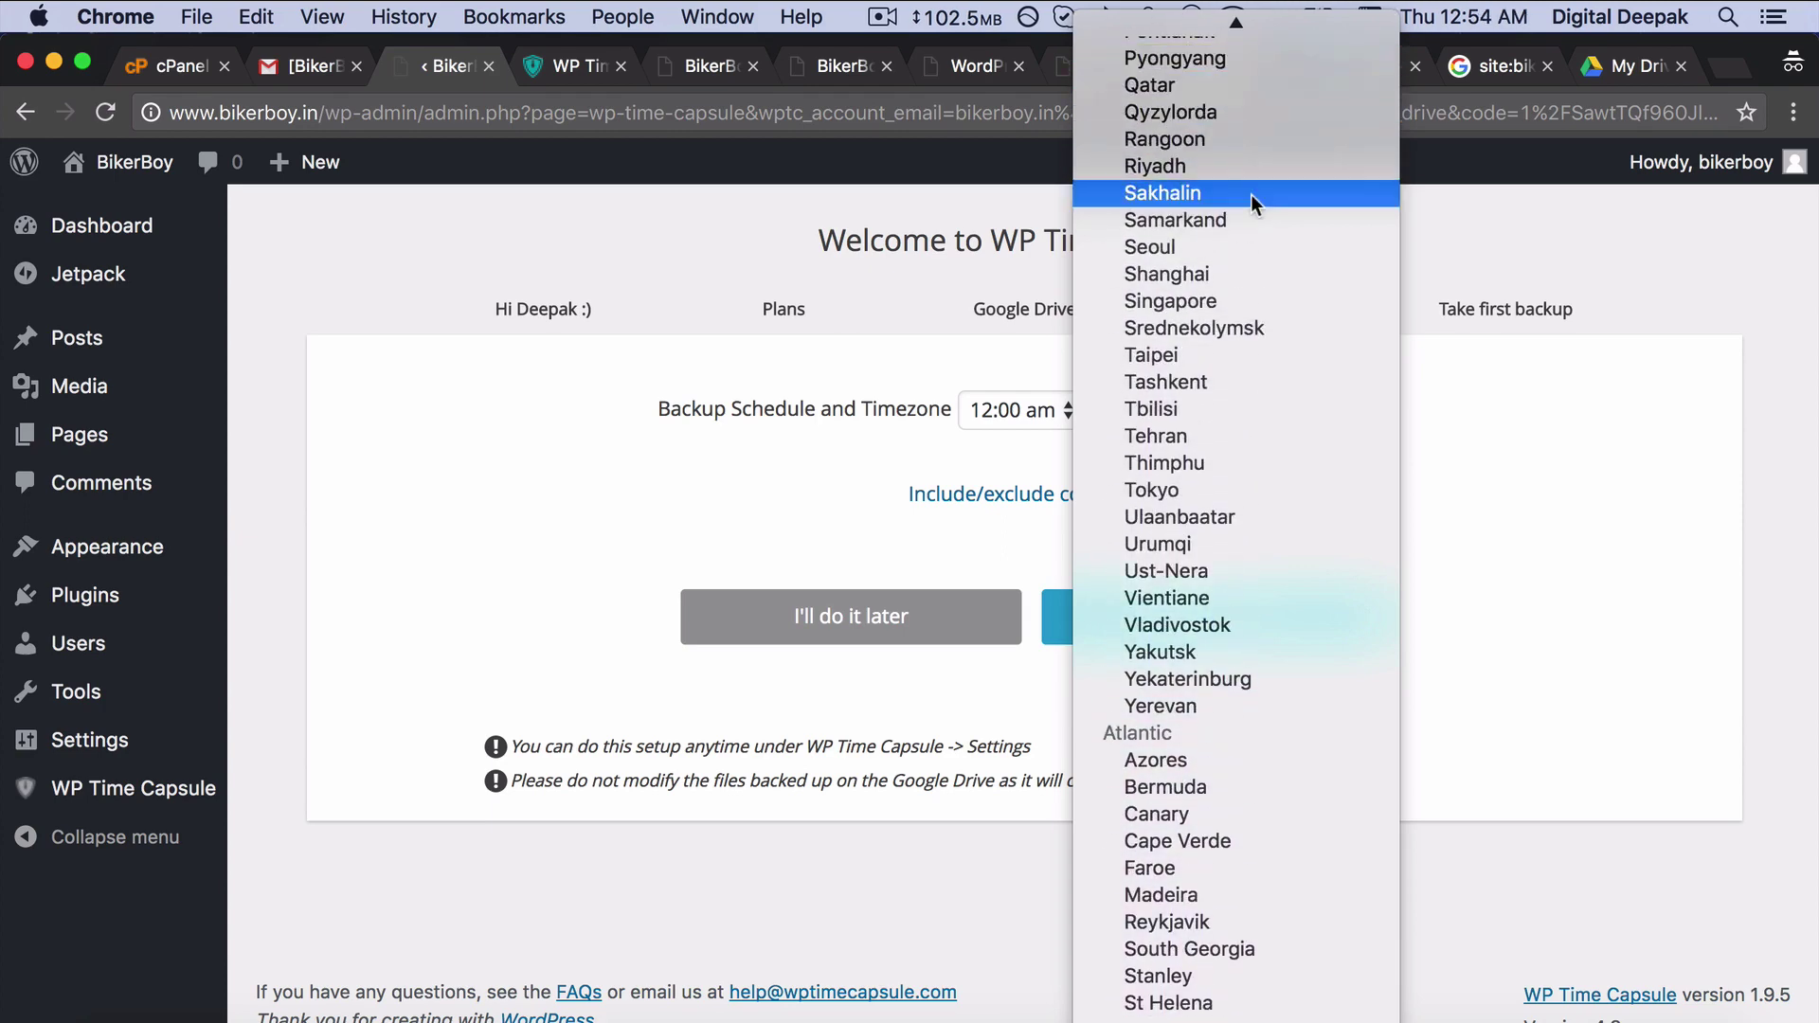
pyautogui.scroll(20, 1250, 195)
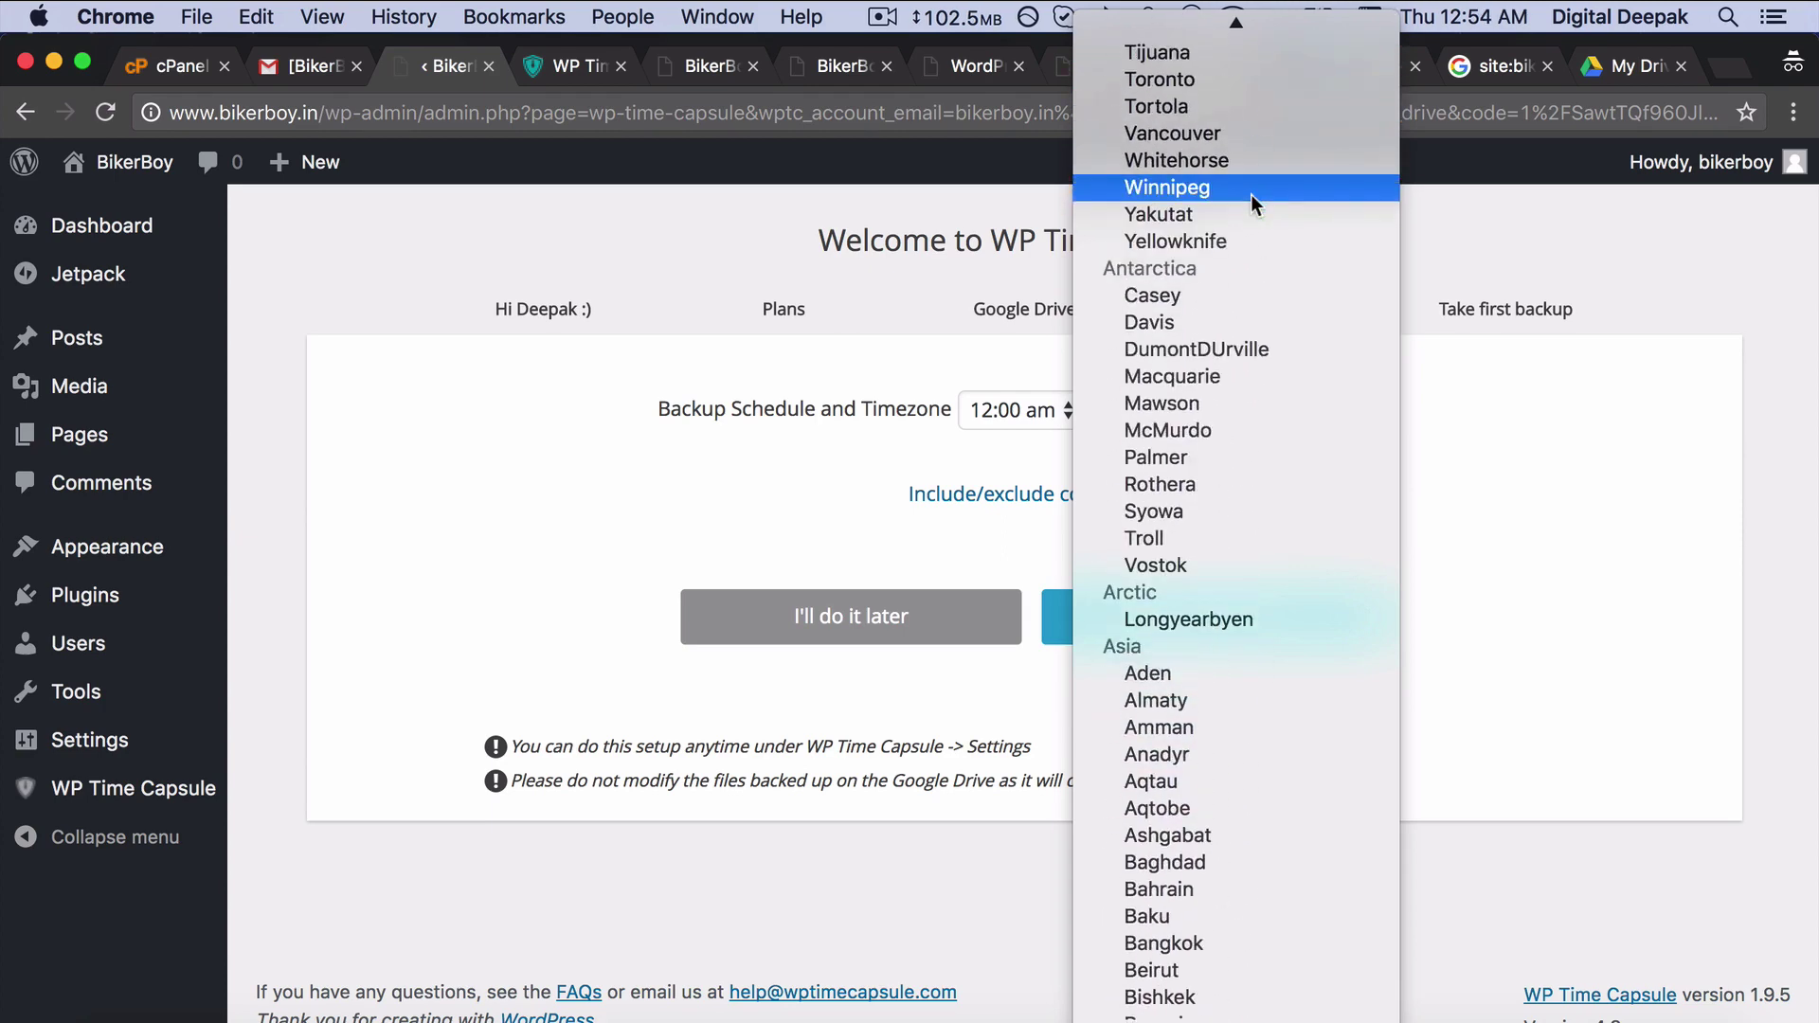
pyautogui.scroll(-20, 1251, 195)
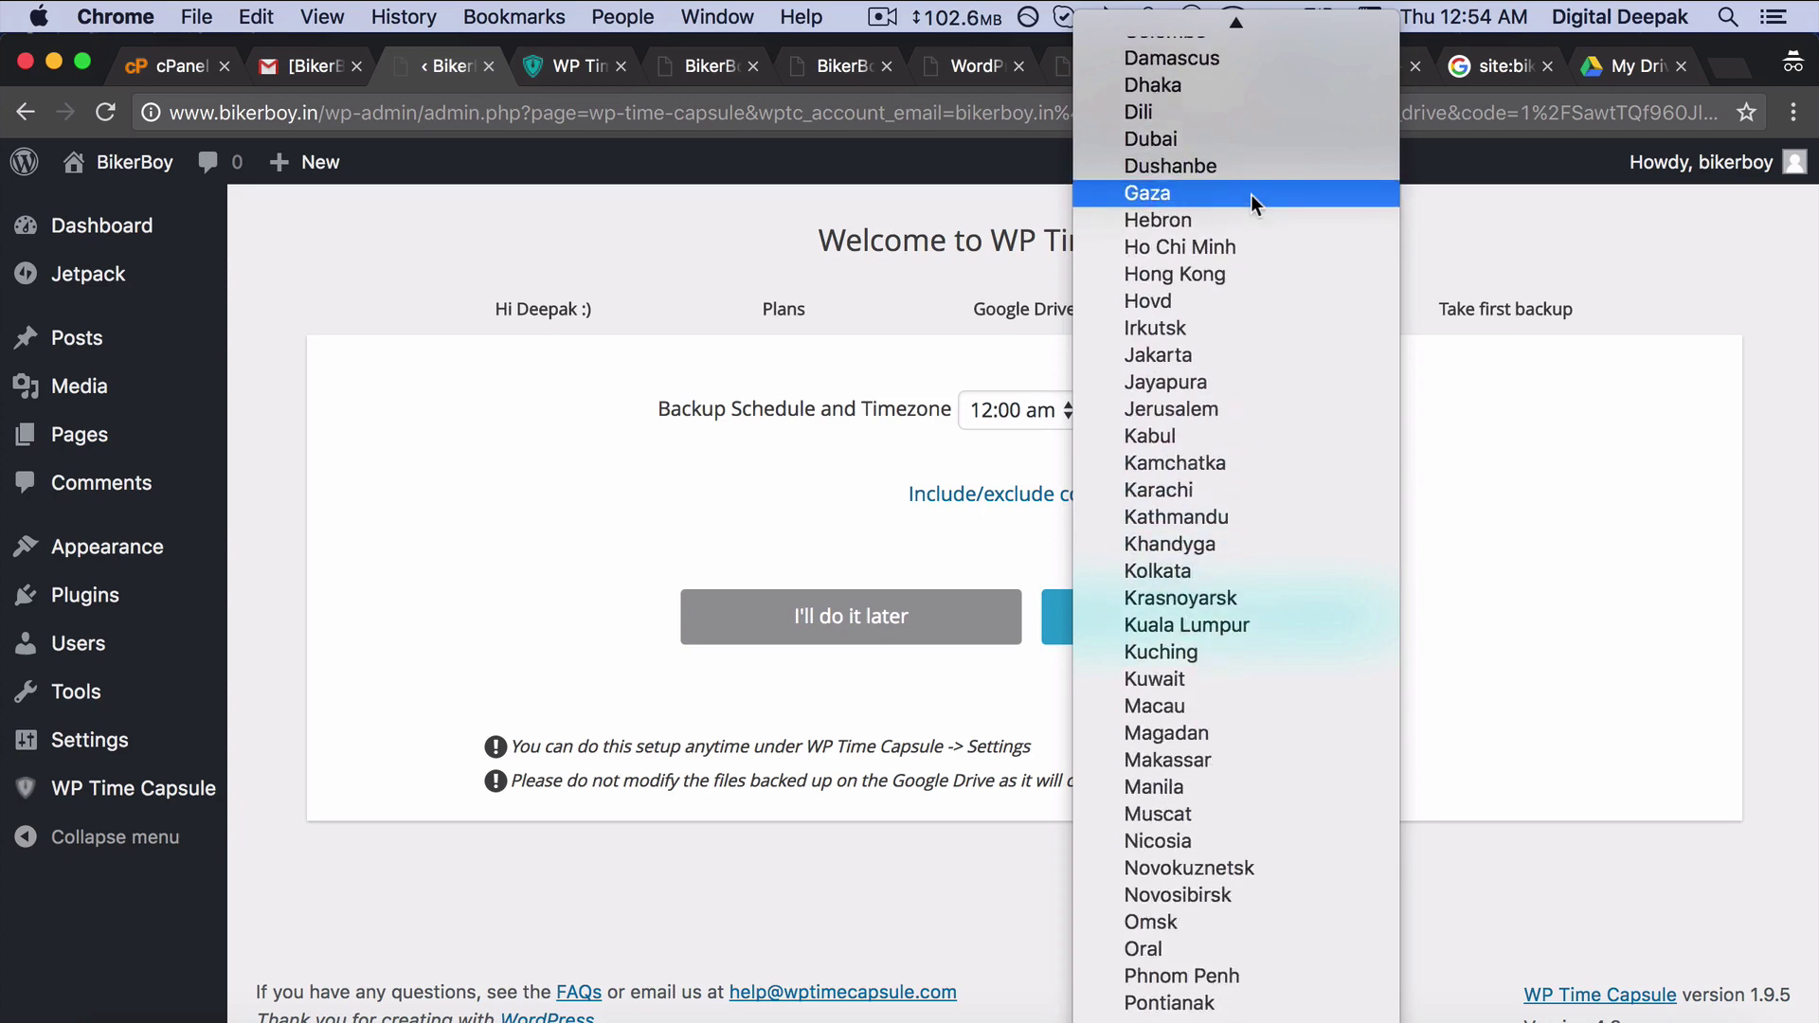
pyautogui.click(1282, 573)
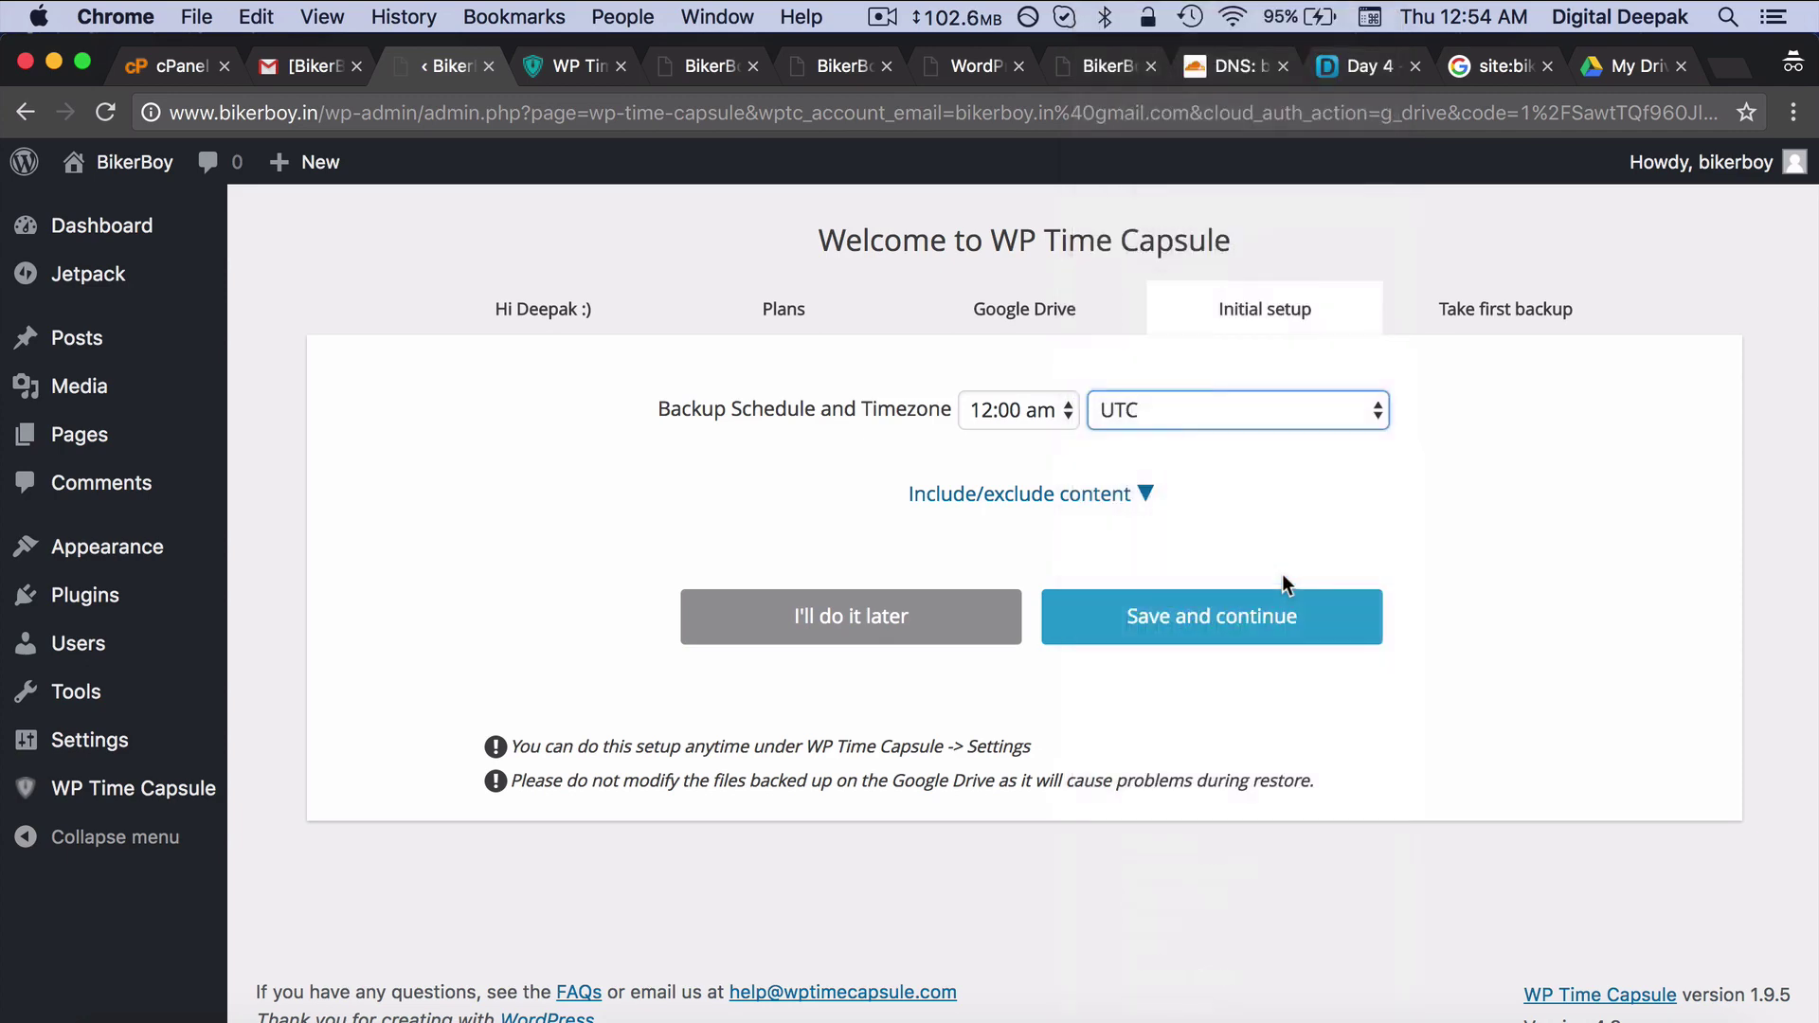
pyautogui.click(1054, 424)
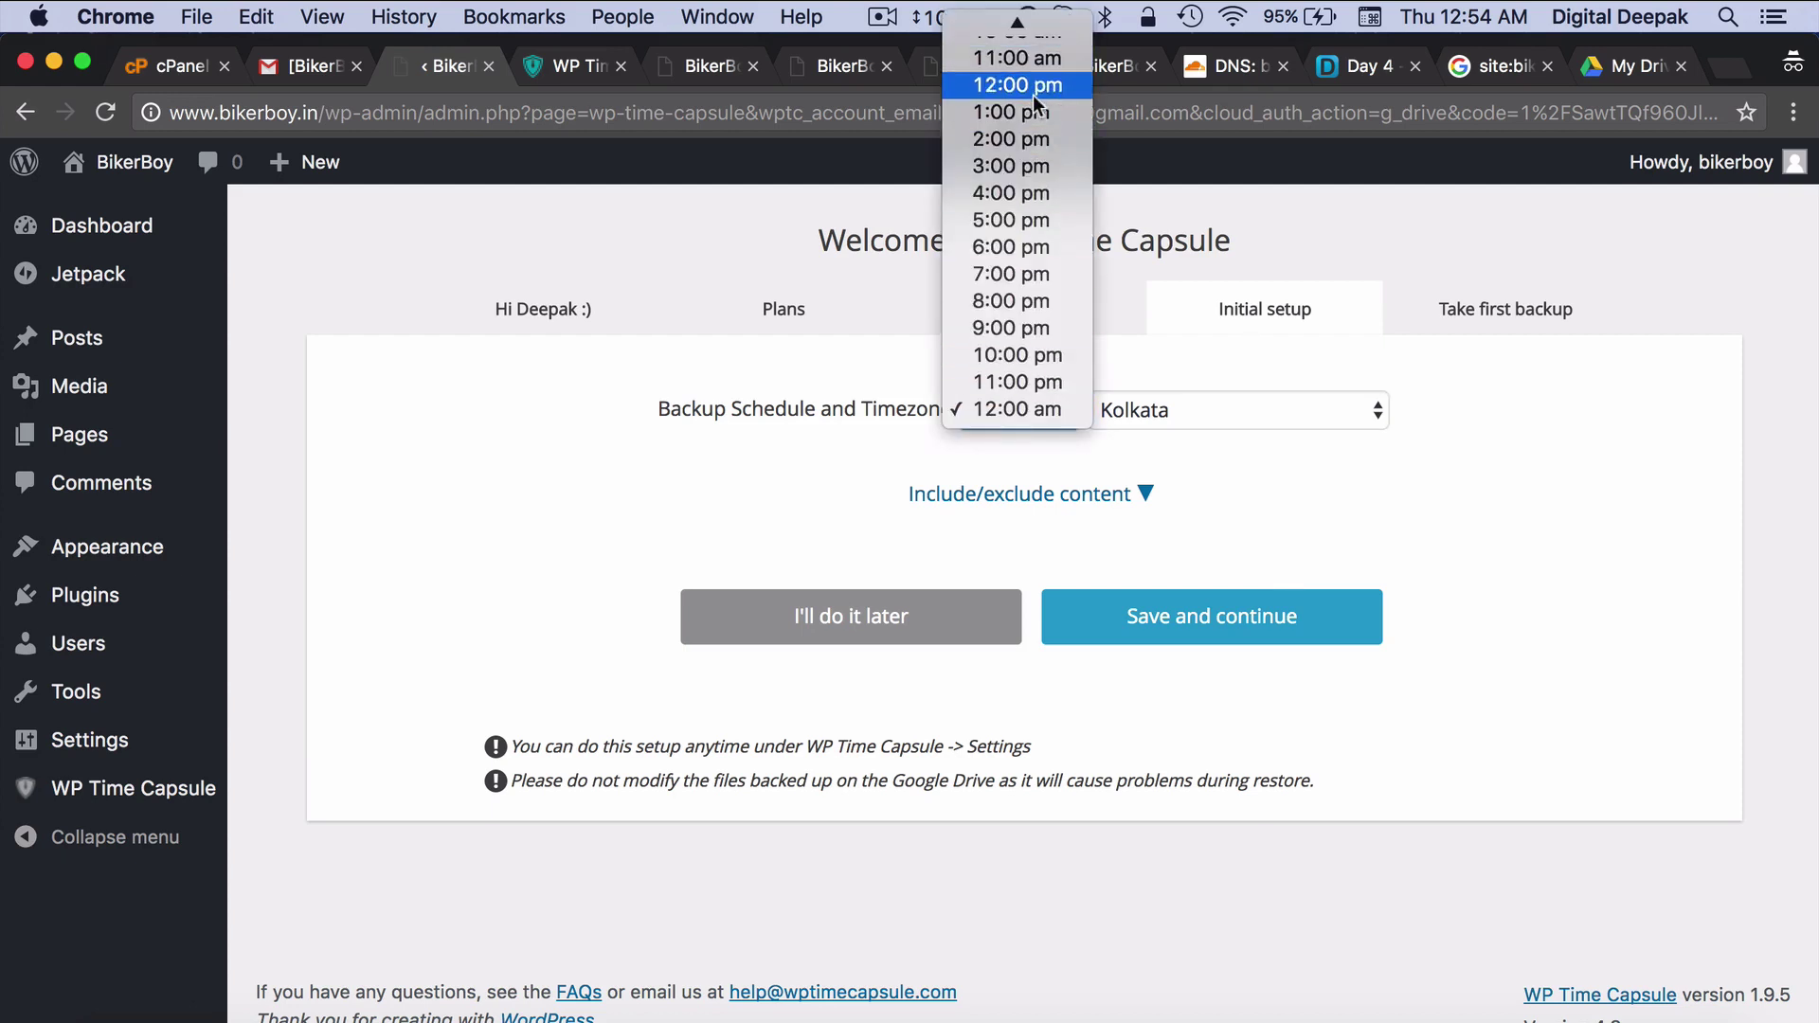
pyautogui.moveTo(1017, 20)
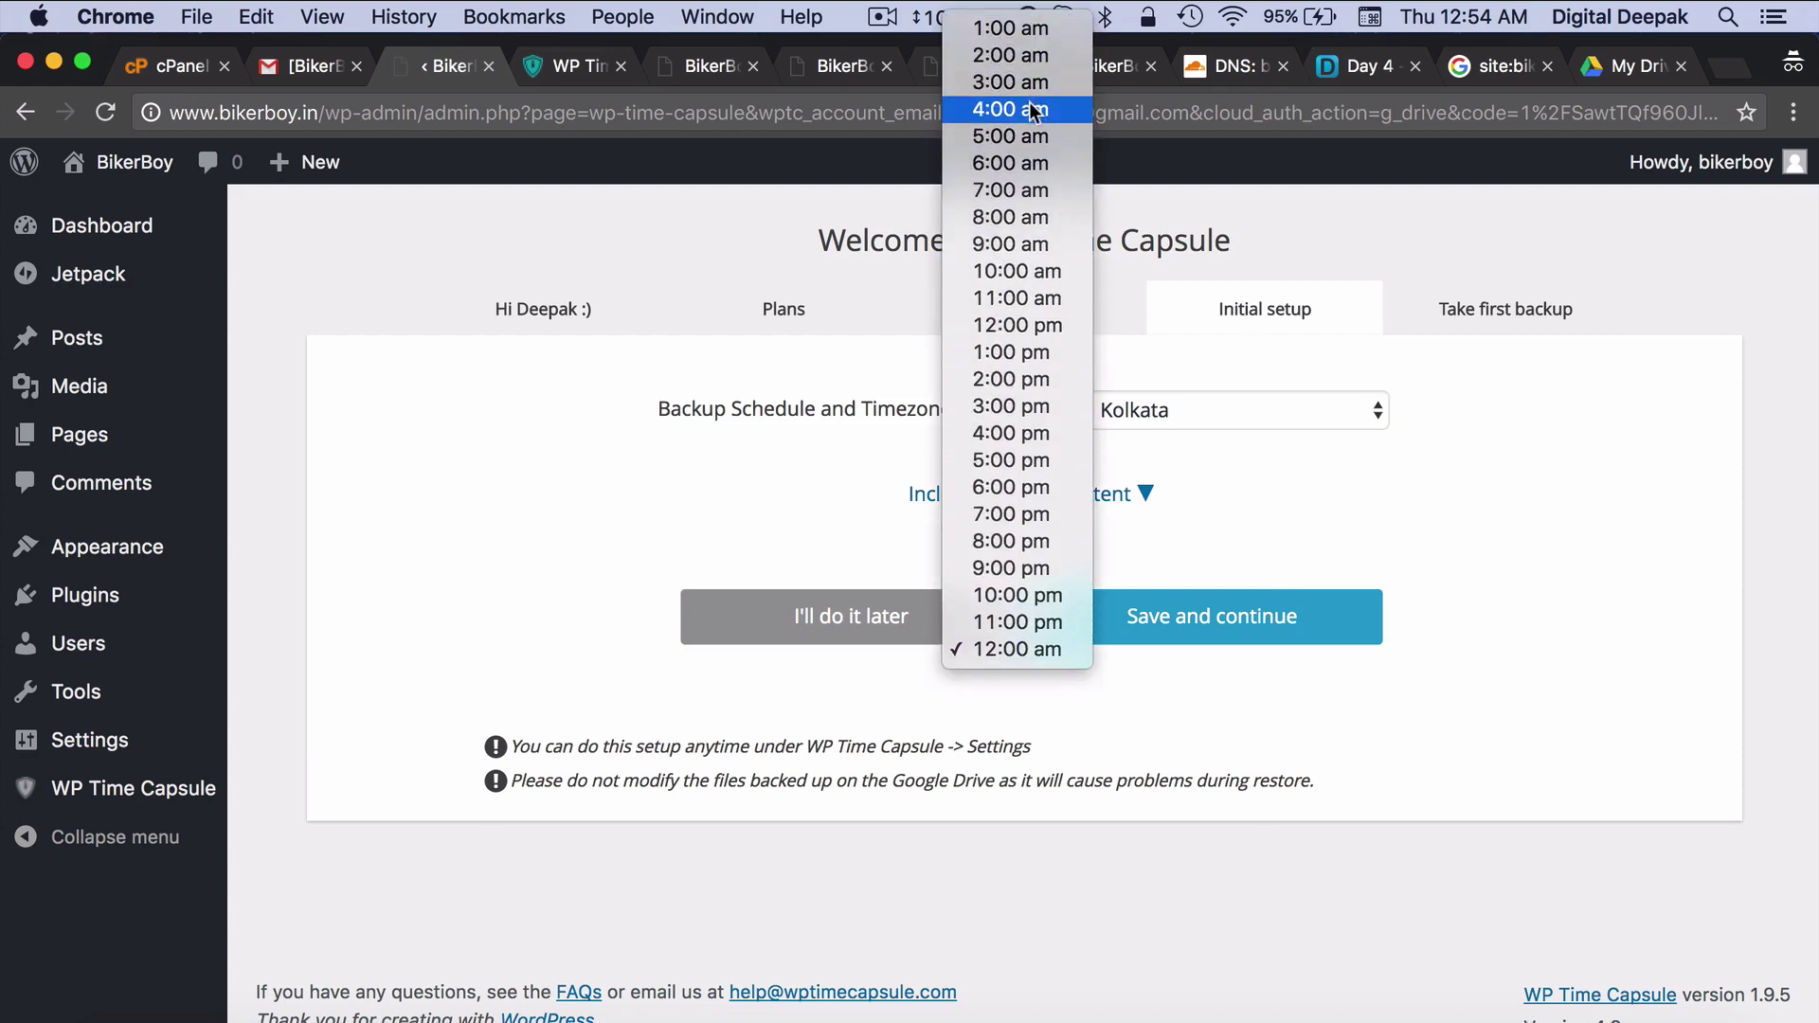
pyautogui.click(1032, 81)
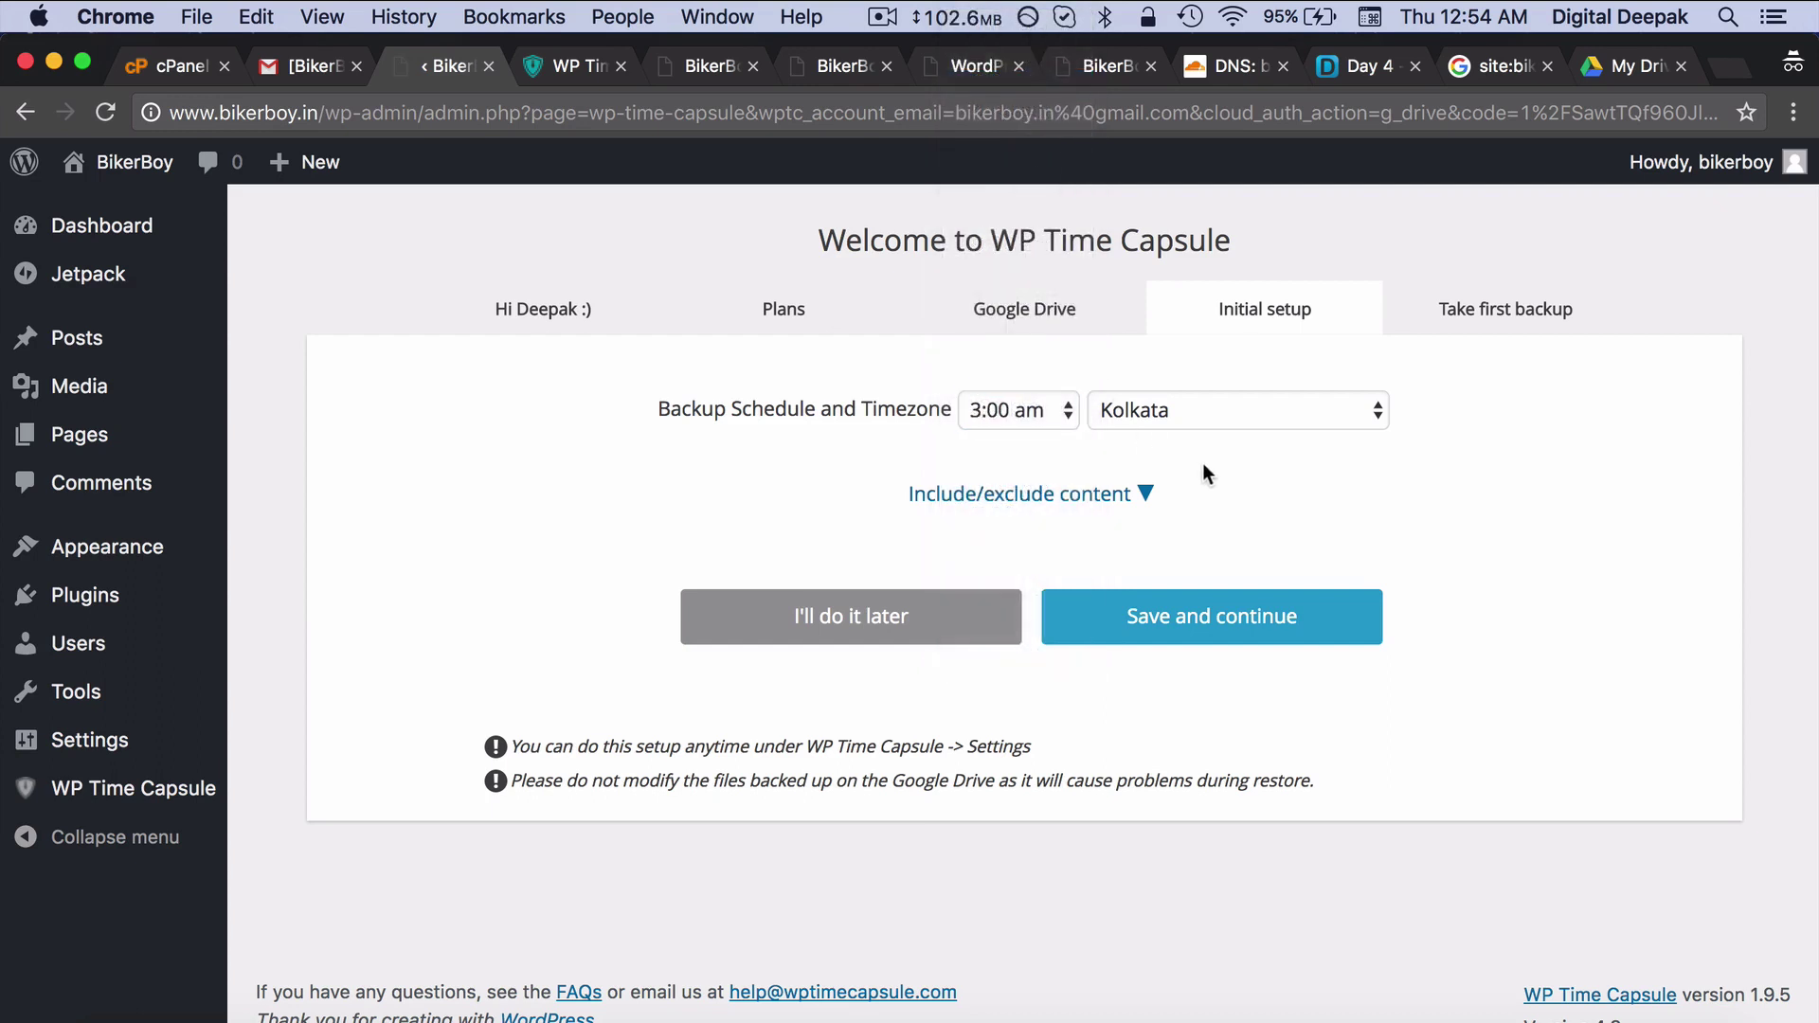
pyautogui.click(1226, 620)
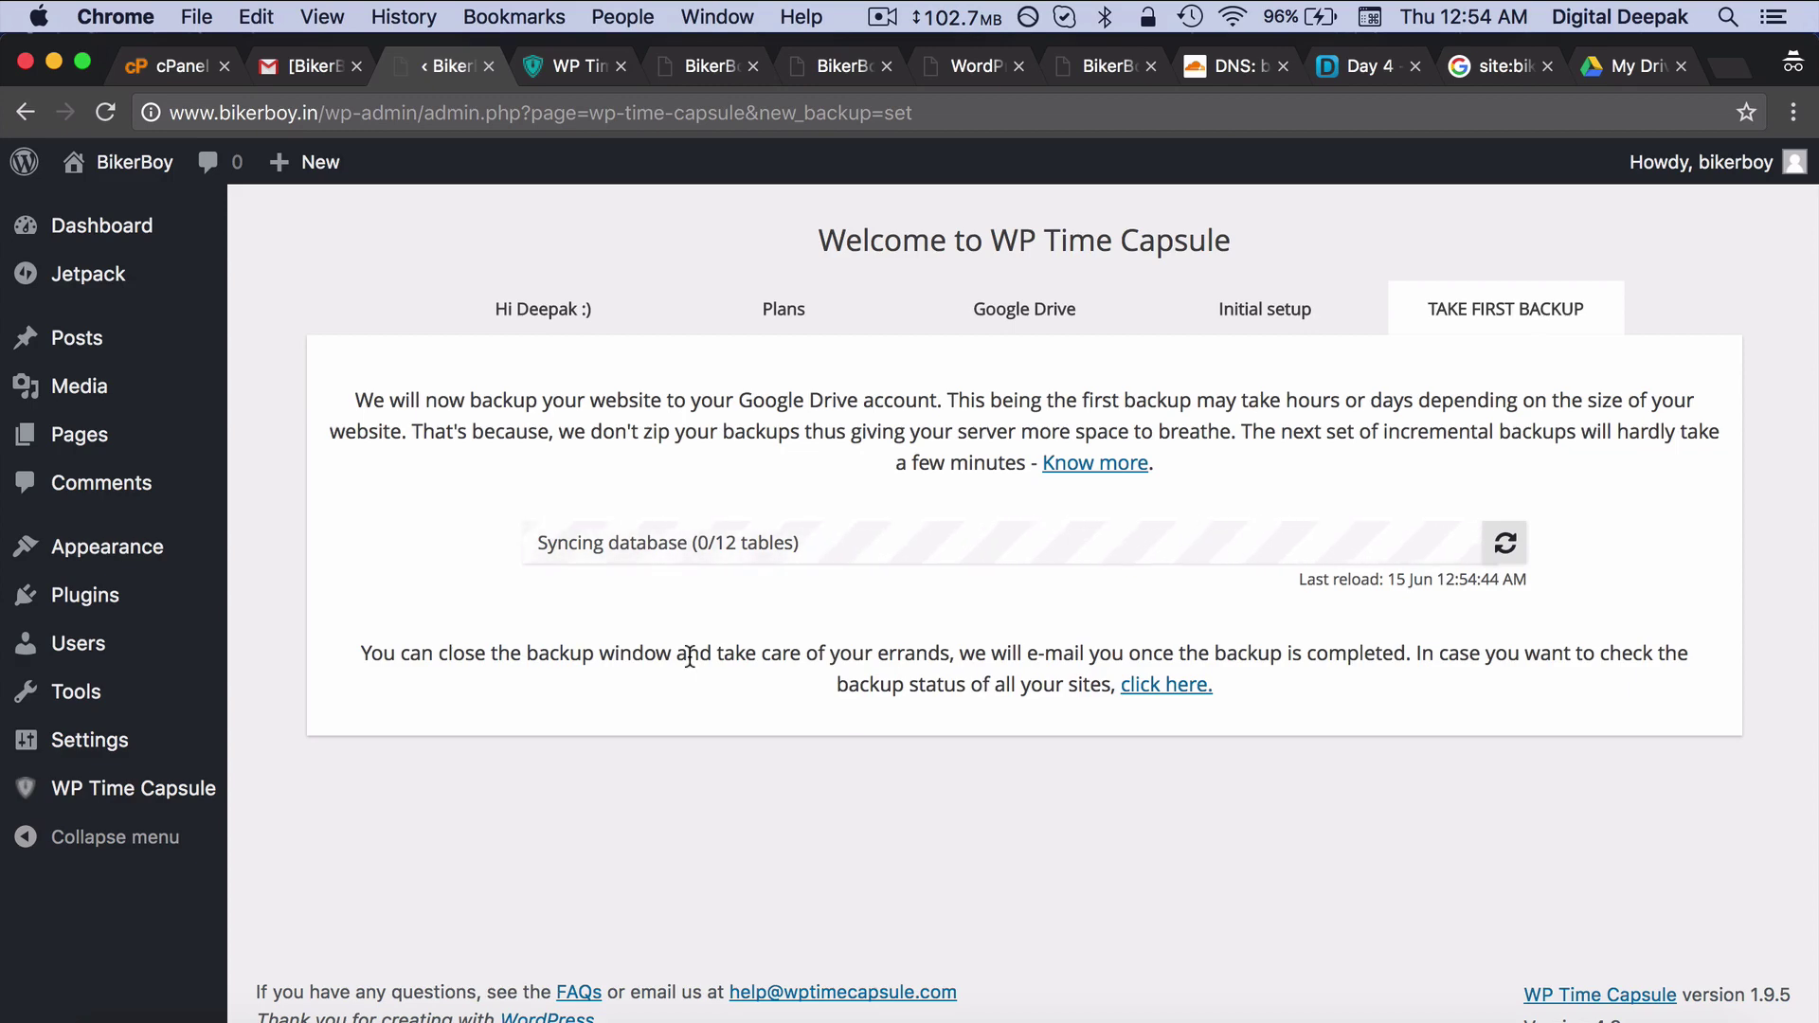
pyautogui.click(297, 65)
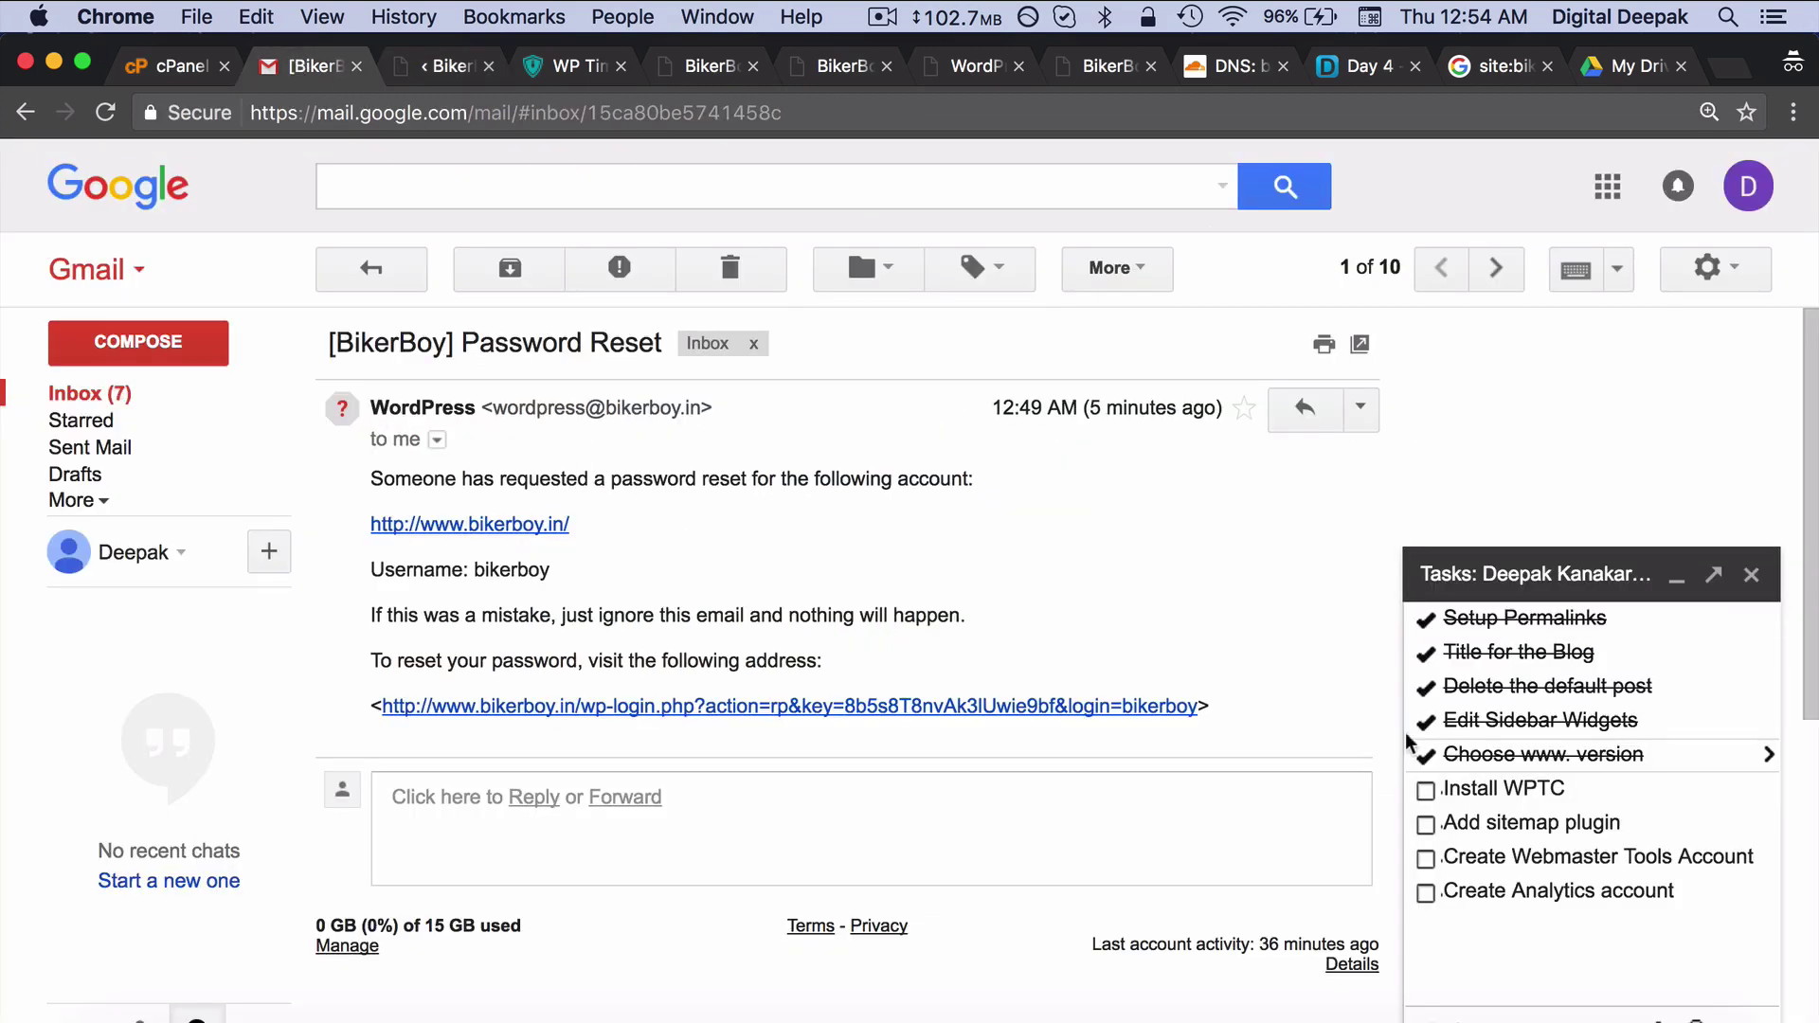
pyautogui.click(1425, 792)
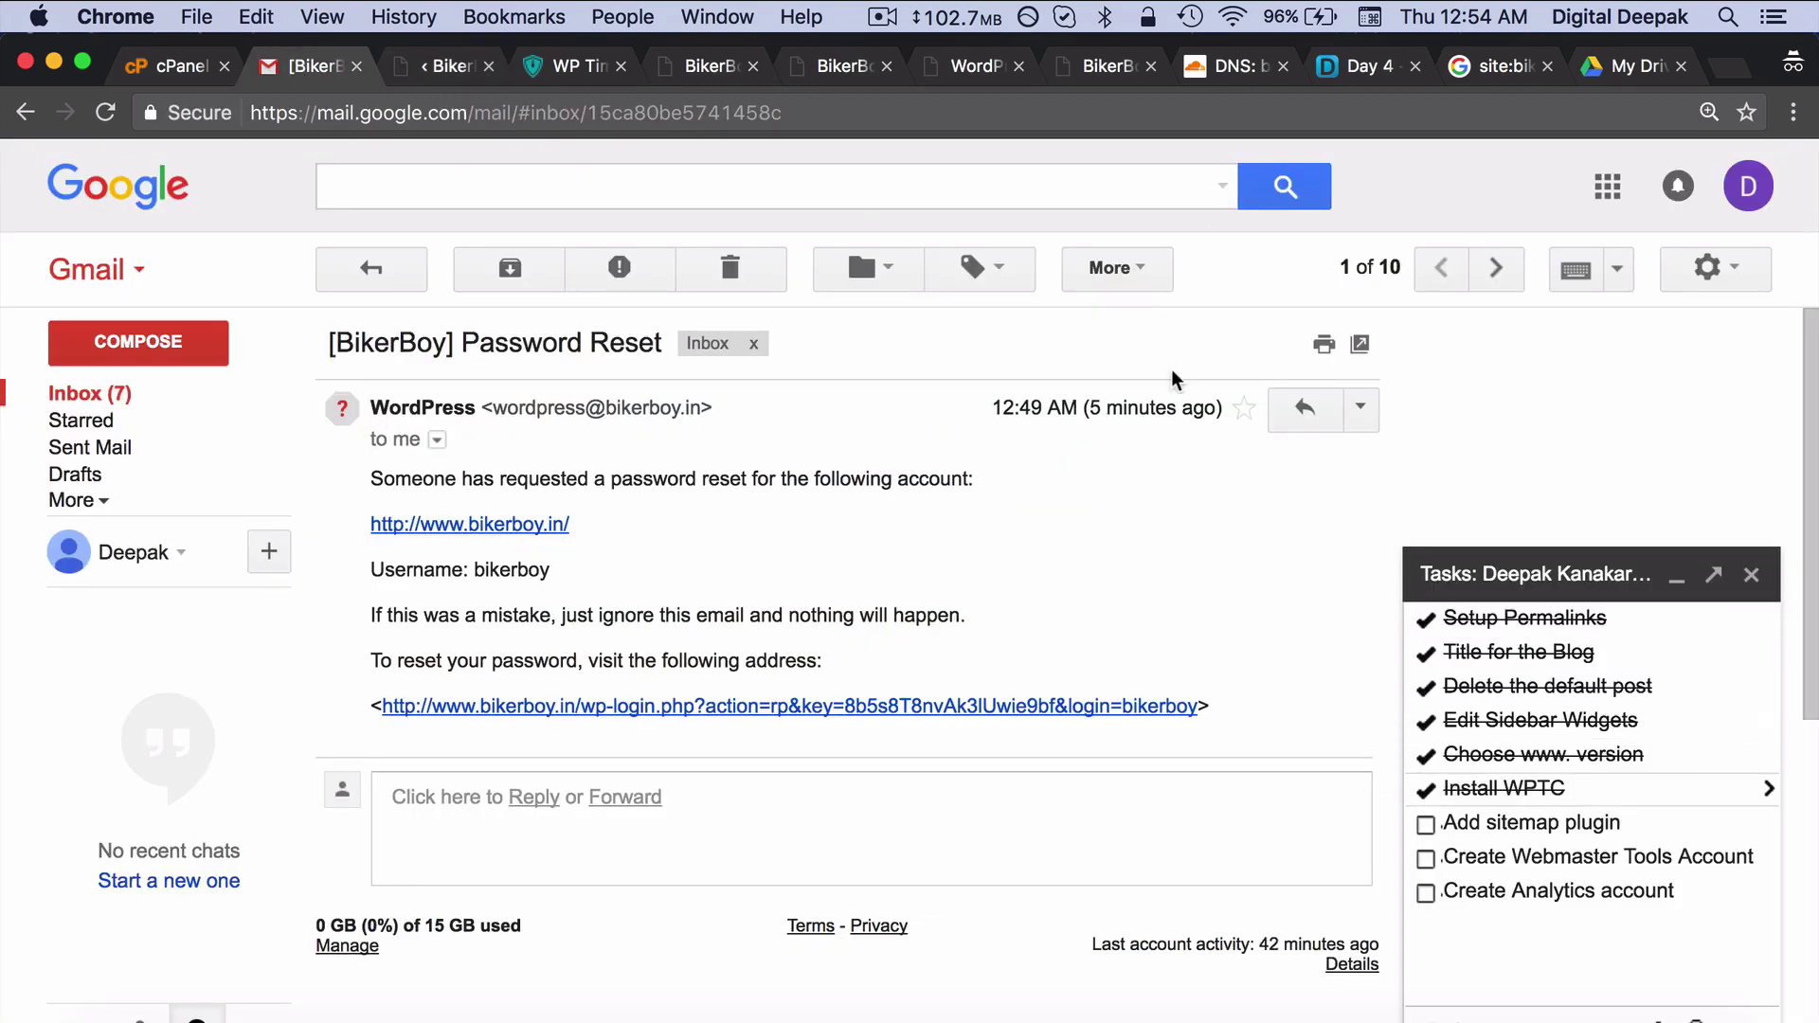
# Search for new plugins with "xml sitemaps" in the WordPress admin, and install and activate Google XML Sitemaps.
pyautogui.click(429, 59)
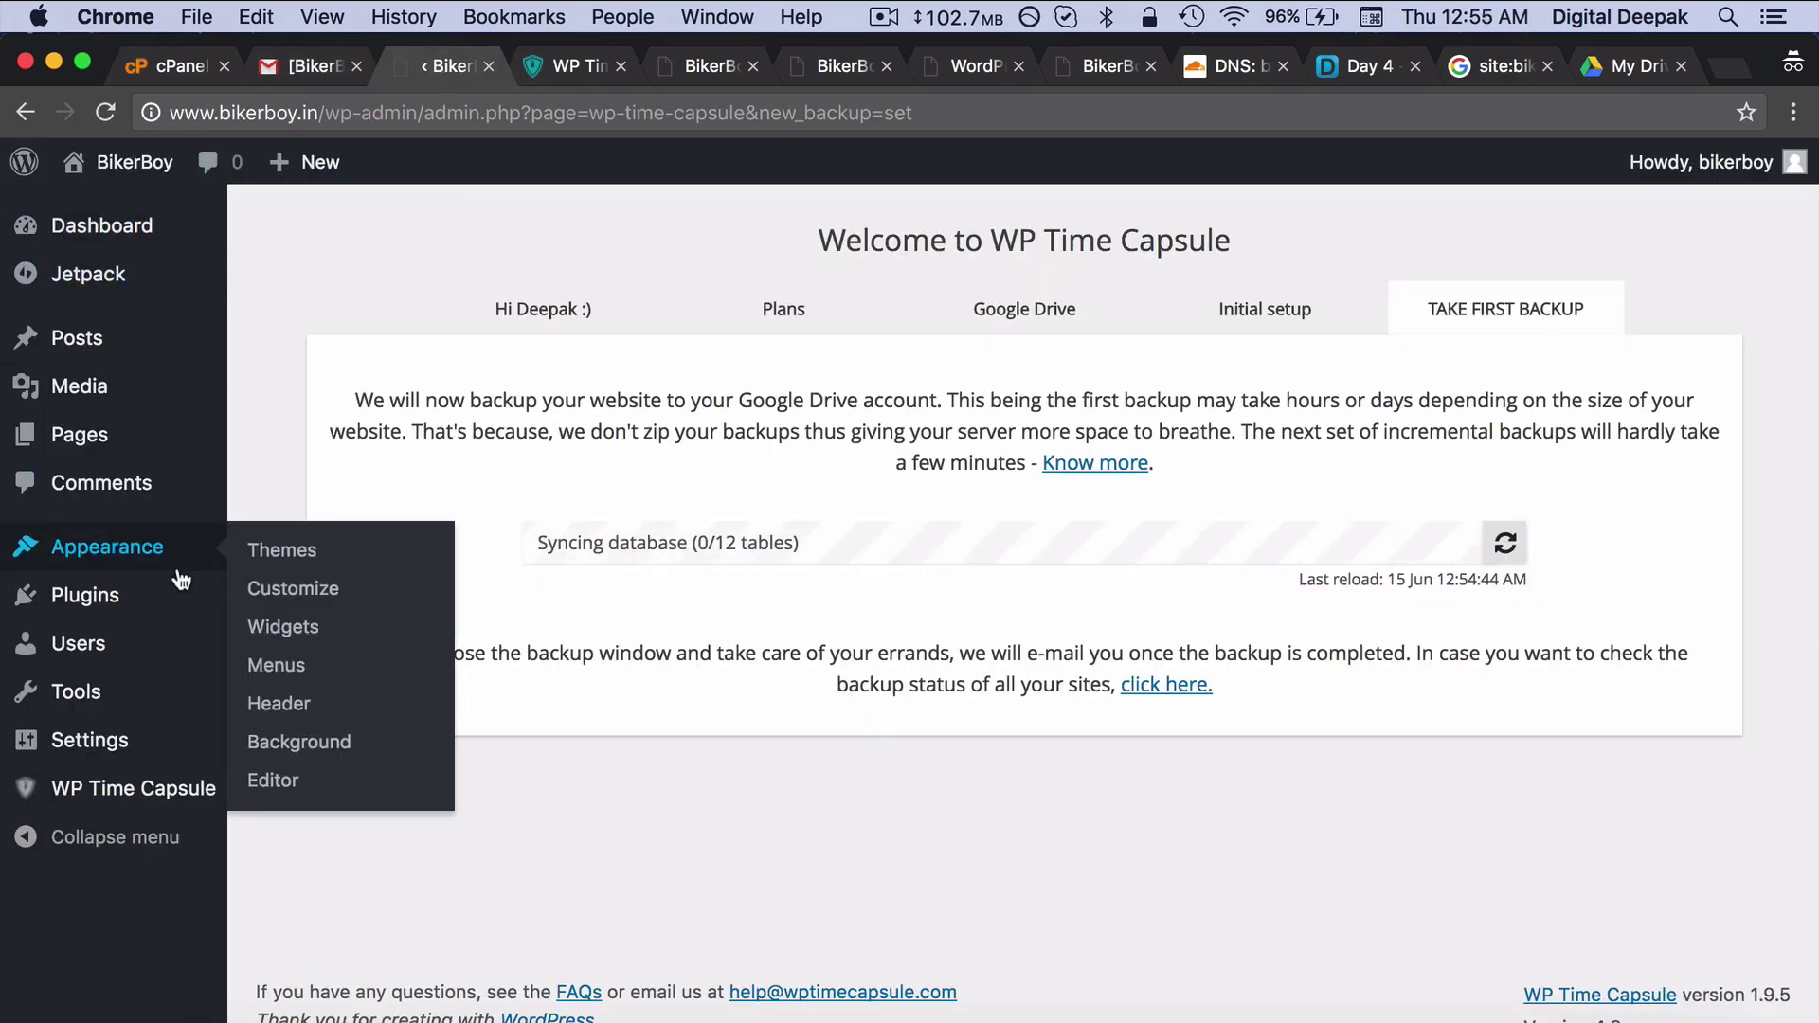
pyautogui.moveTo(188, 617)
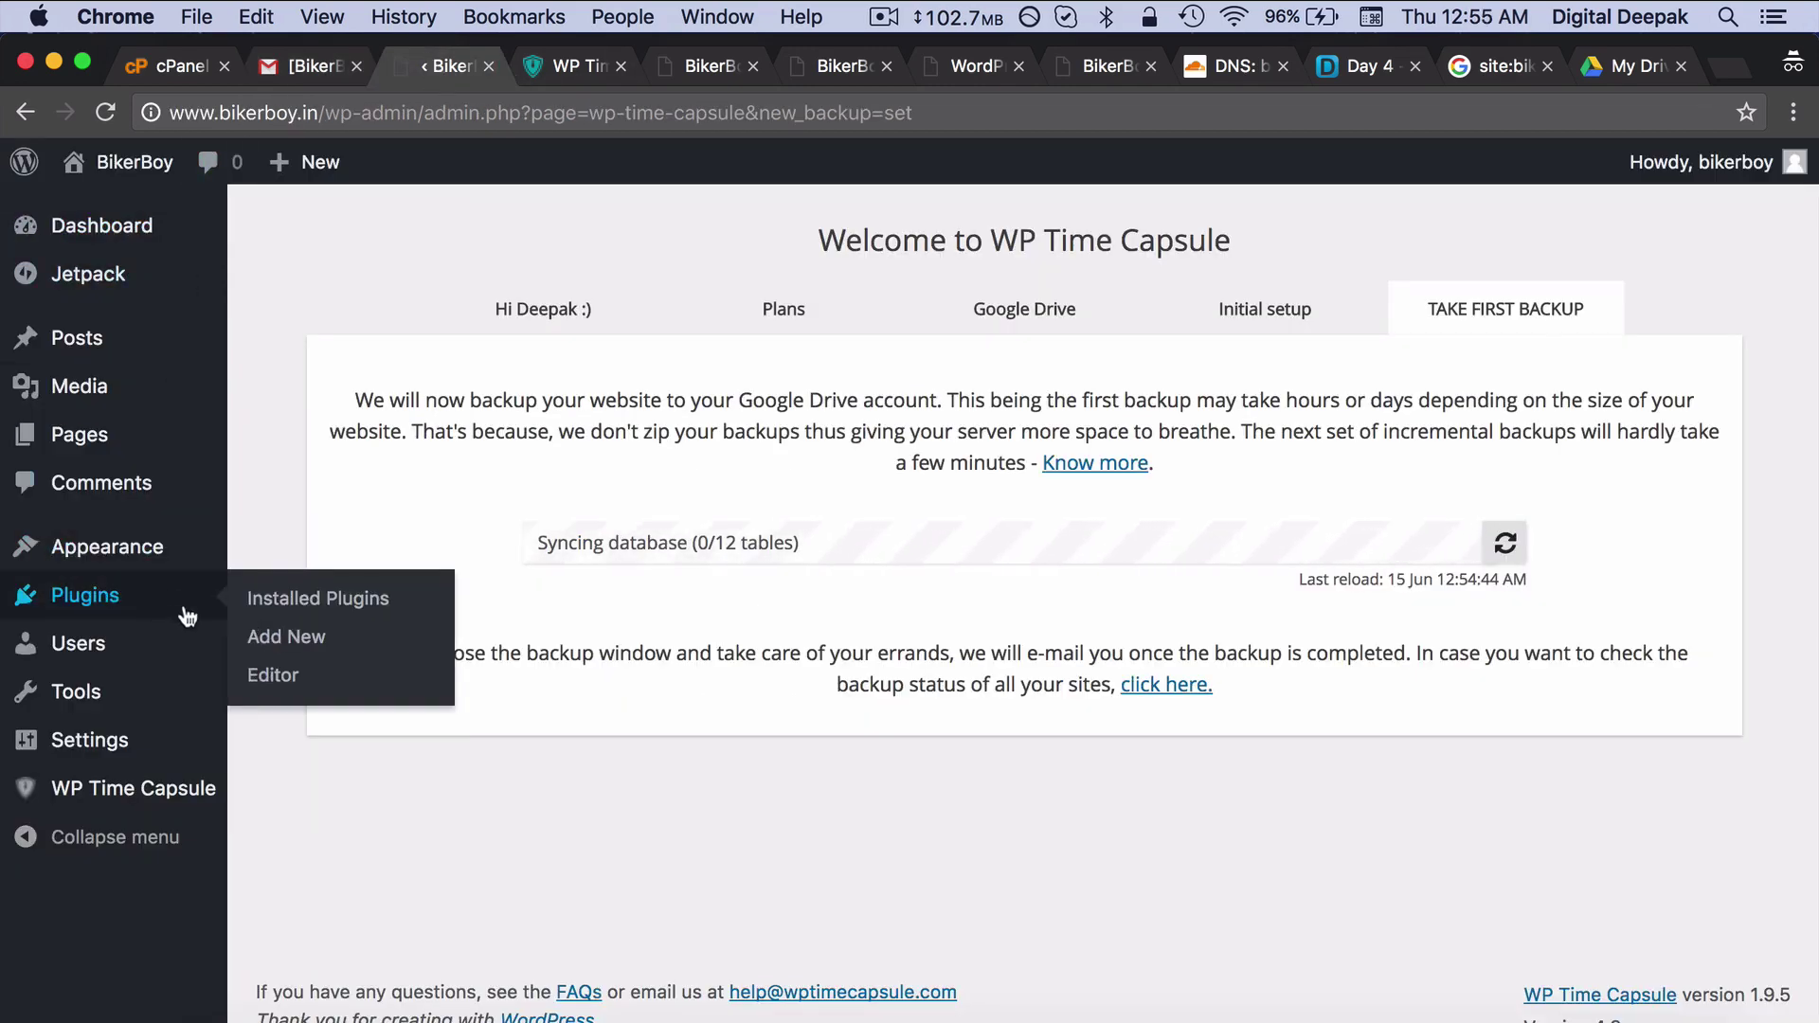
pyautogui.click(298, 652)
pyautogui.scroll(-3, 1580, 623)
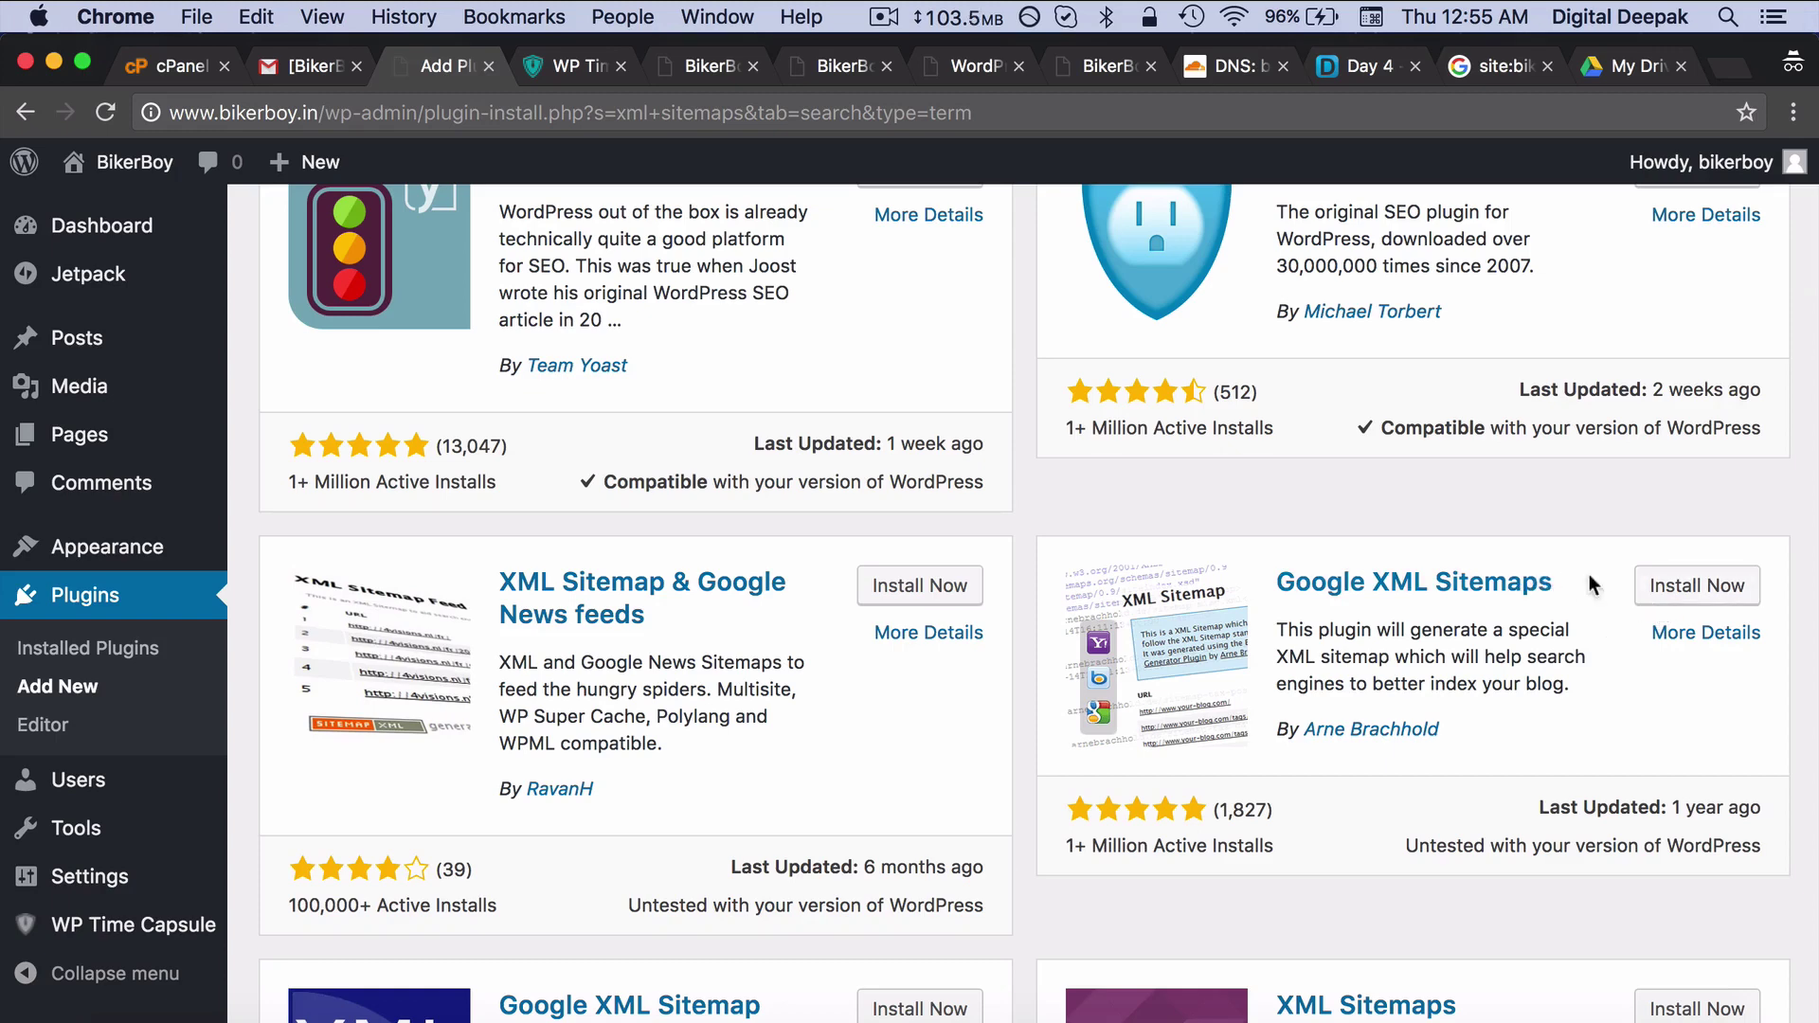
pyautogui.click(1635, 587)
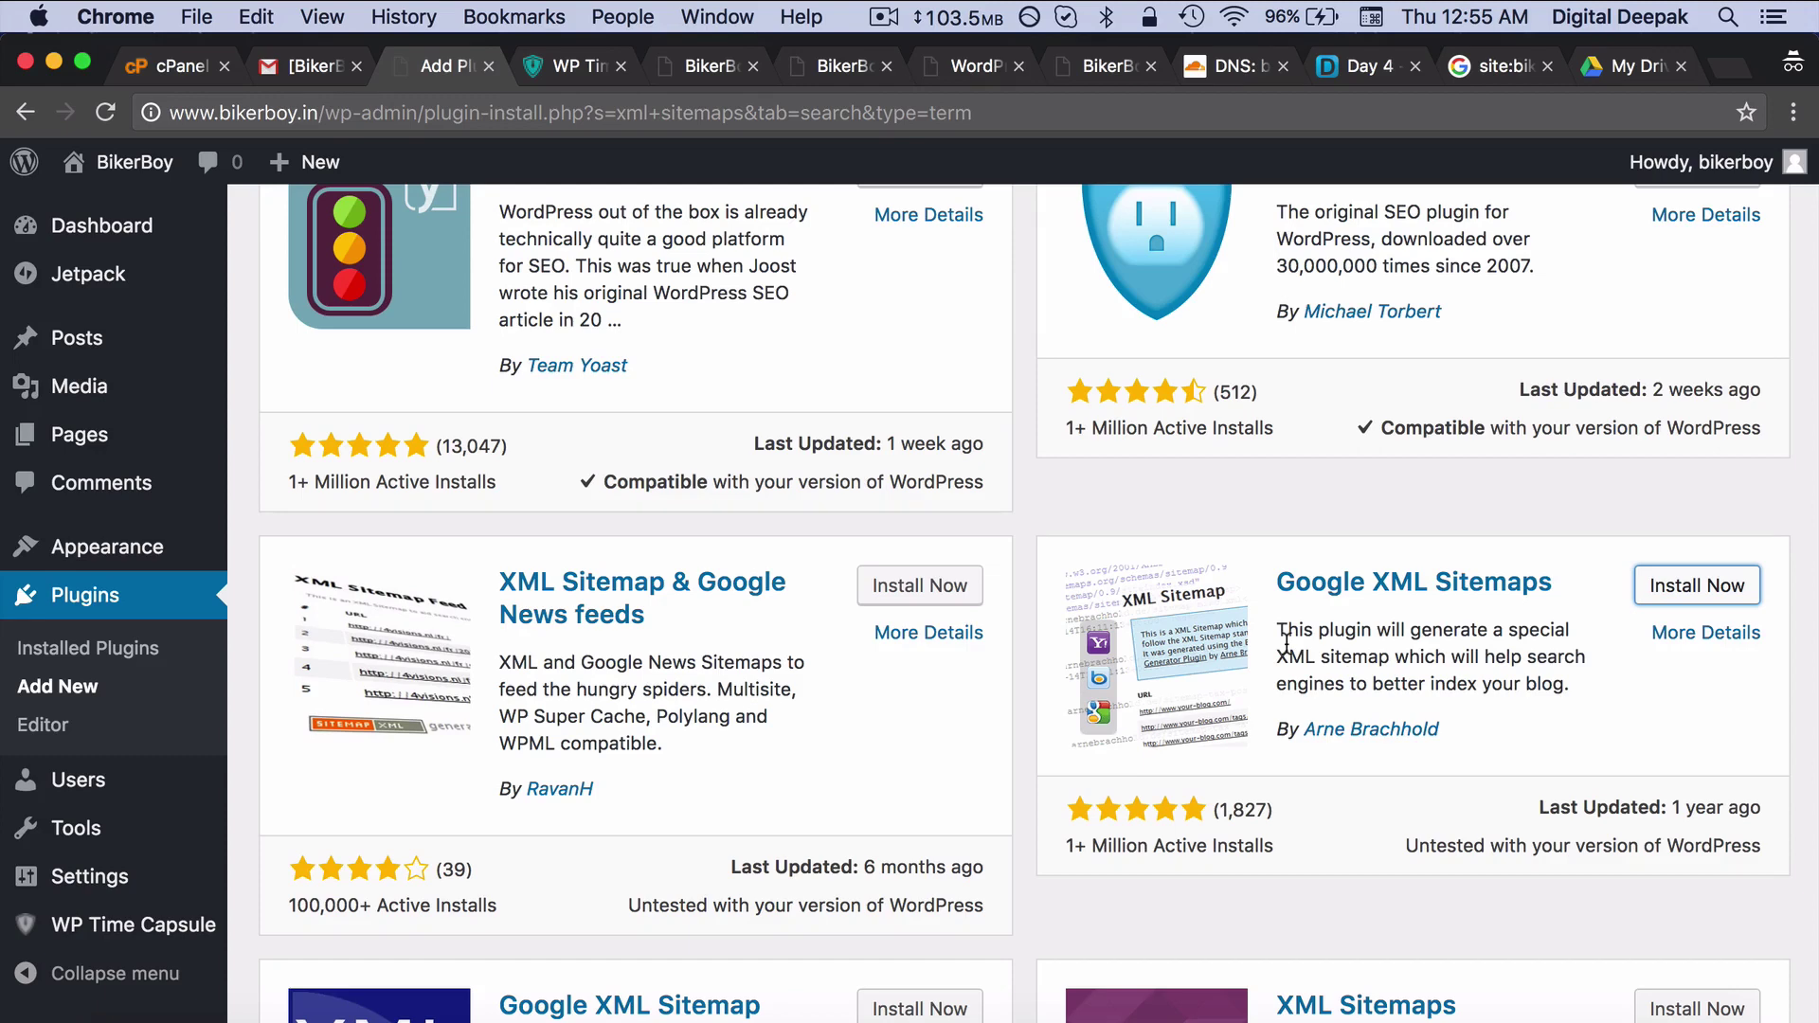
pyautogui.scroll(3, 906, 439)
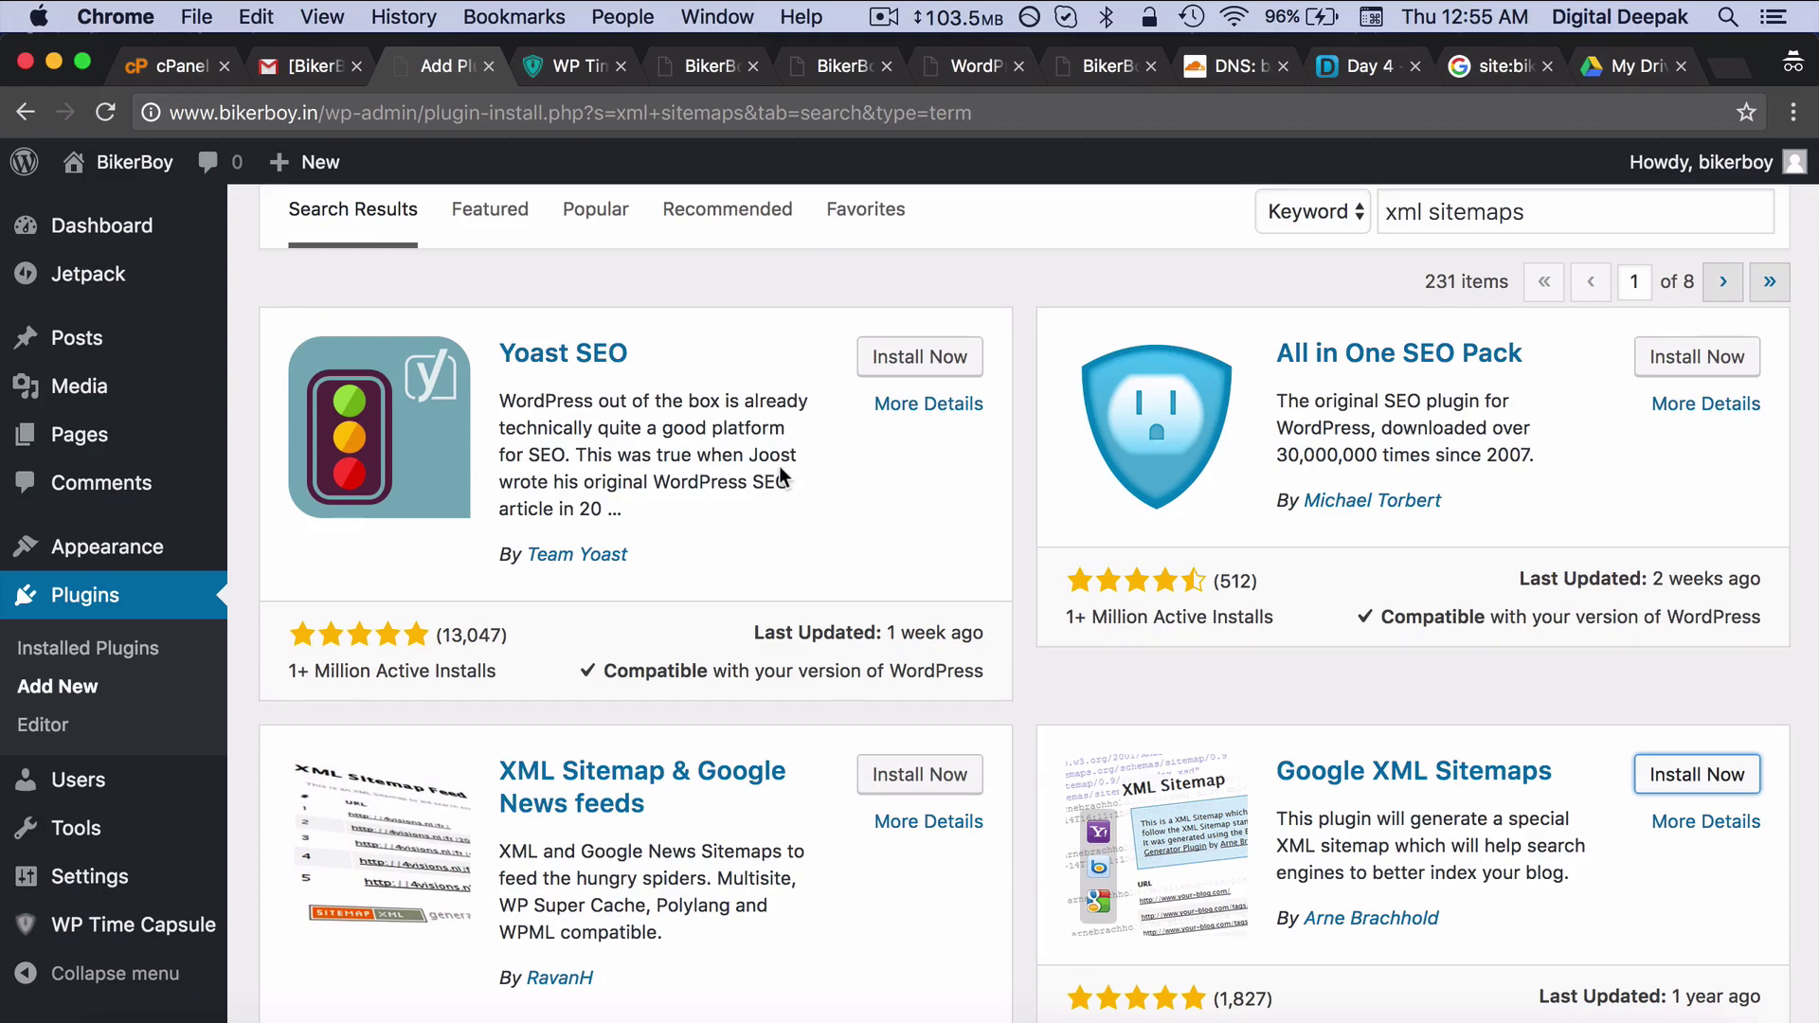
pyautogui.scroll(-2, 779, 464)
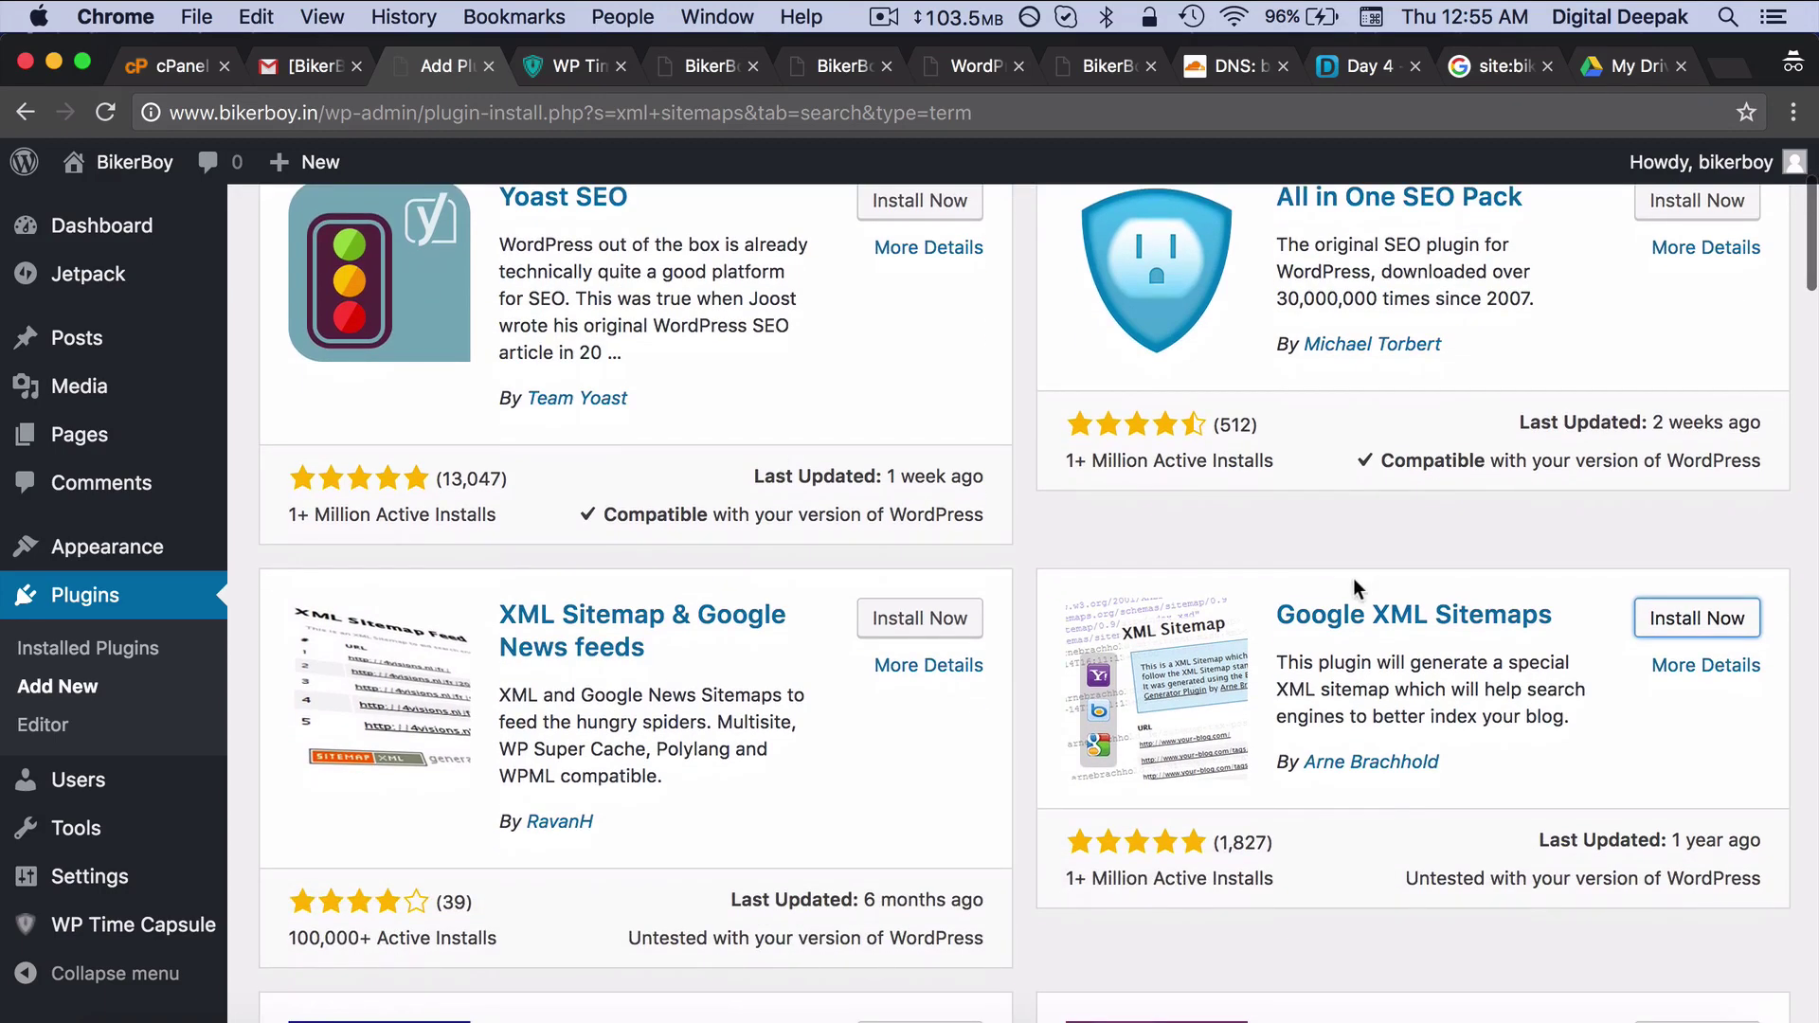
pyautogui.click(1734, 619)
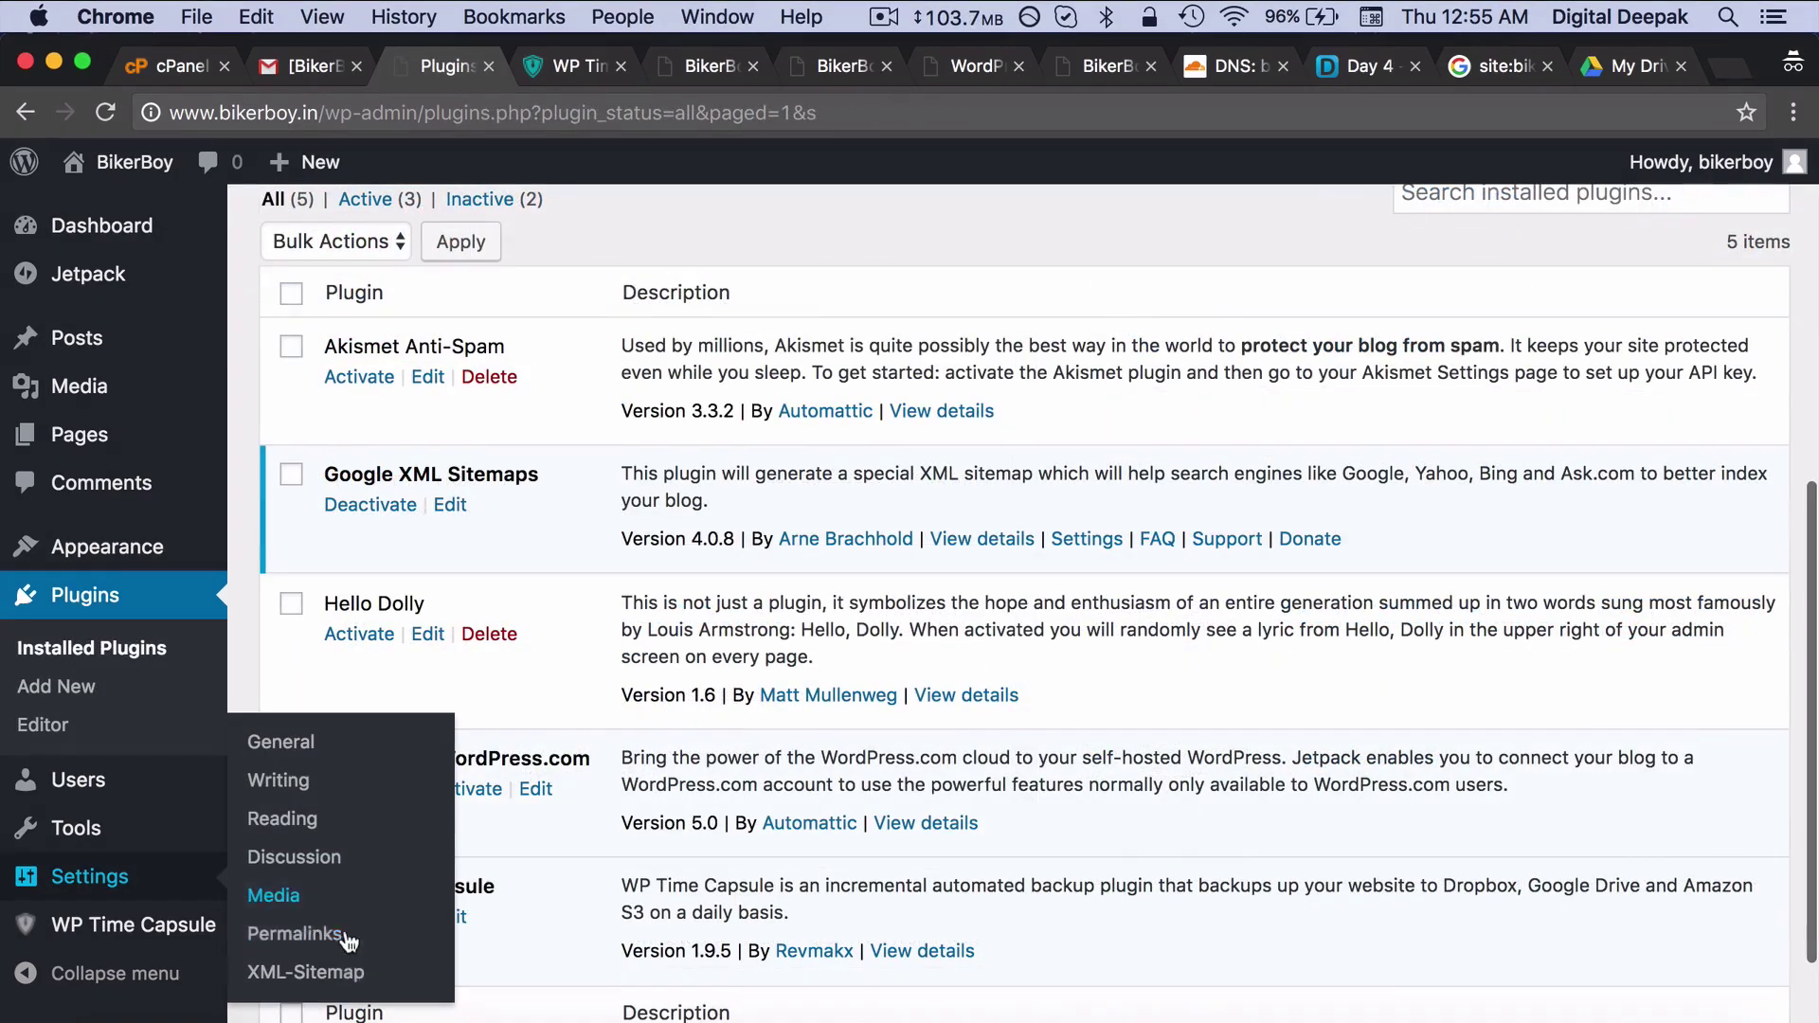
# View the blog's sitemap.xml in a new tab from the XML-Sitemap settings, and mark the Add sitemap plugin task in Gmail as completed.
pyautogui.click(345, 970)
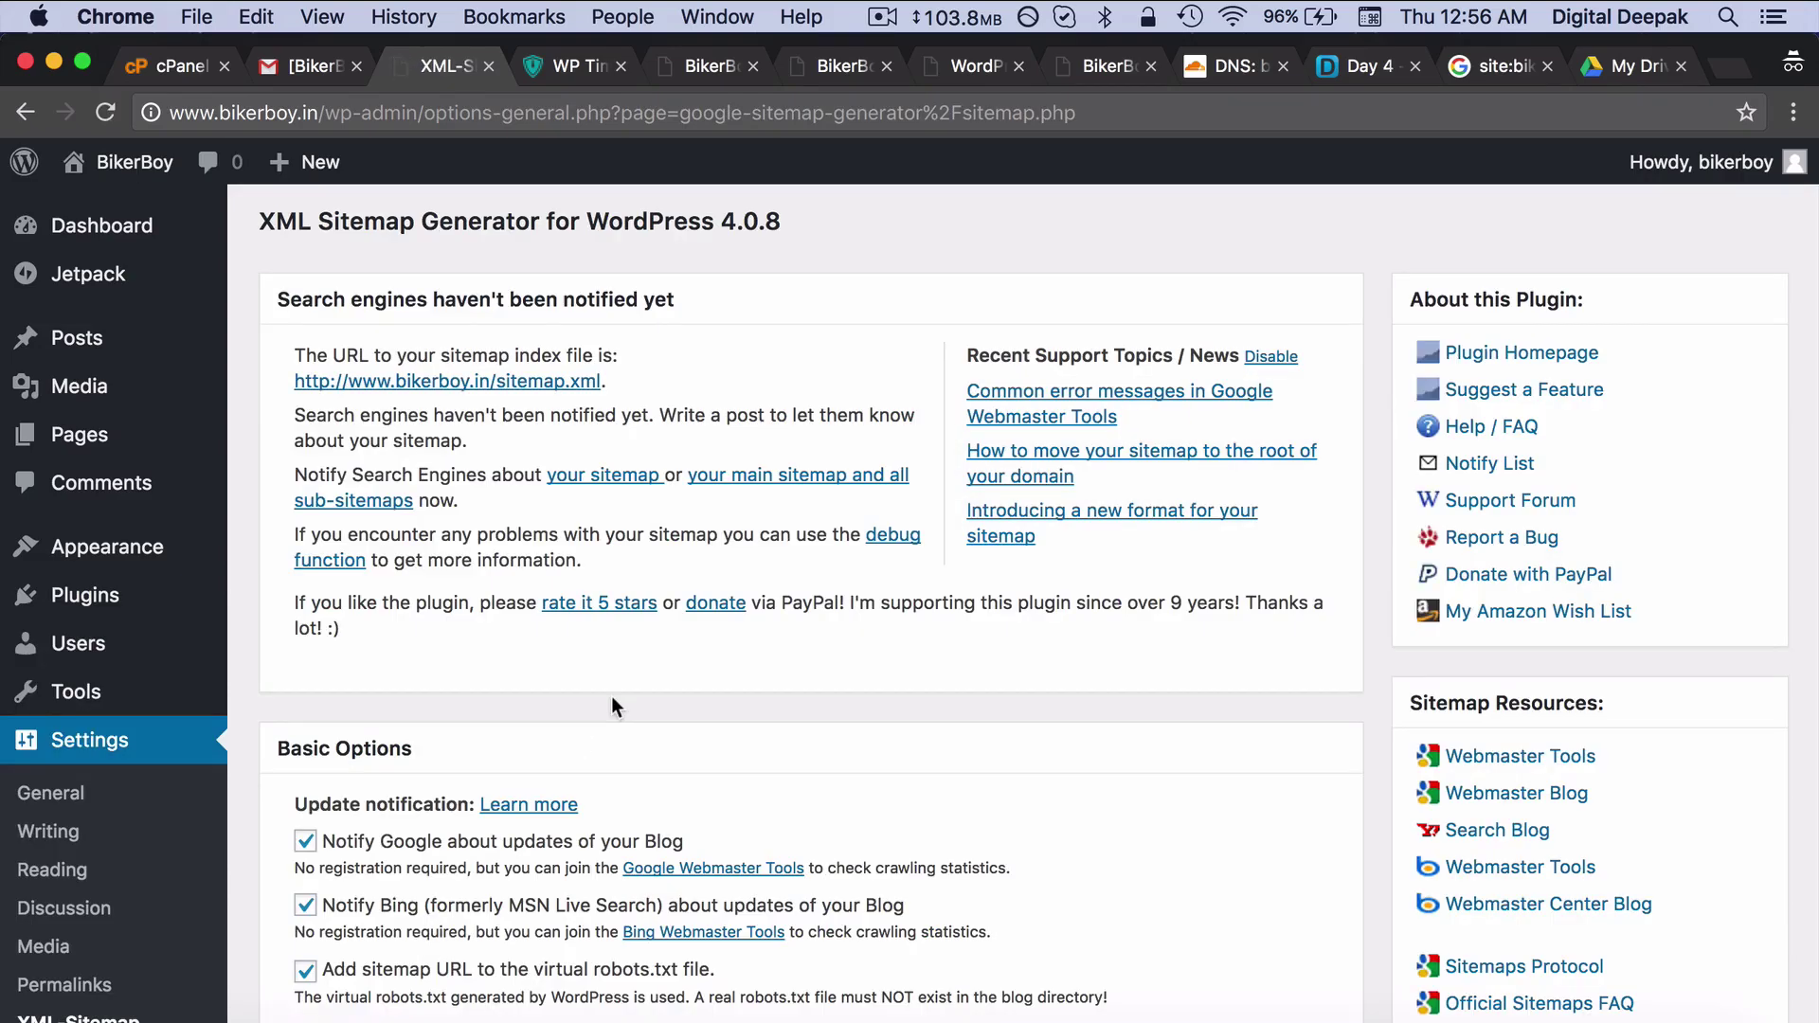
pyautogui.scroll(-1, 611, 696)
pyautogui.rightClick(520, 333)
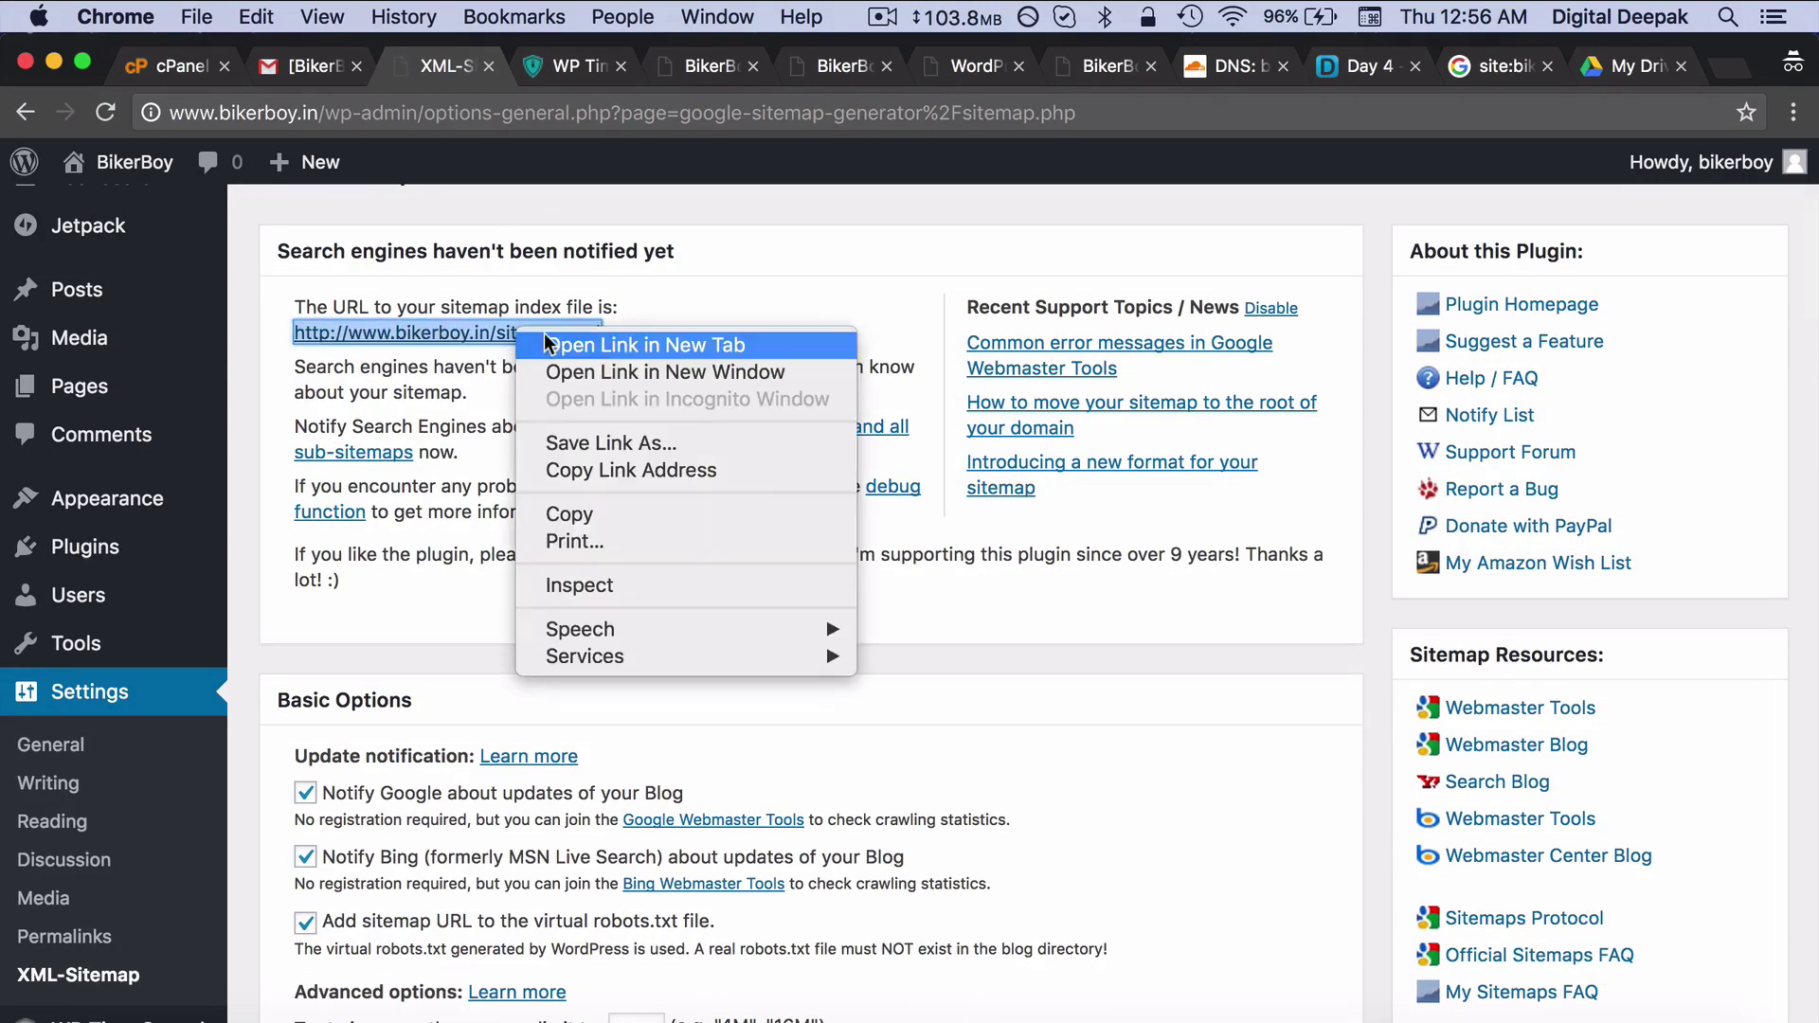
pyautogui.click(550, 344)
pyautogui.click(631, 73)
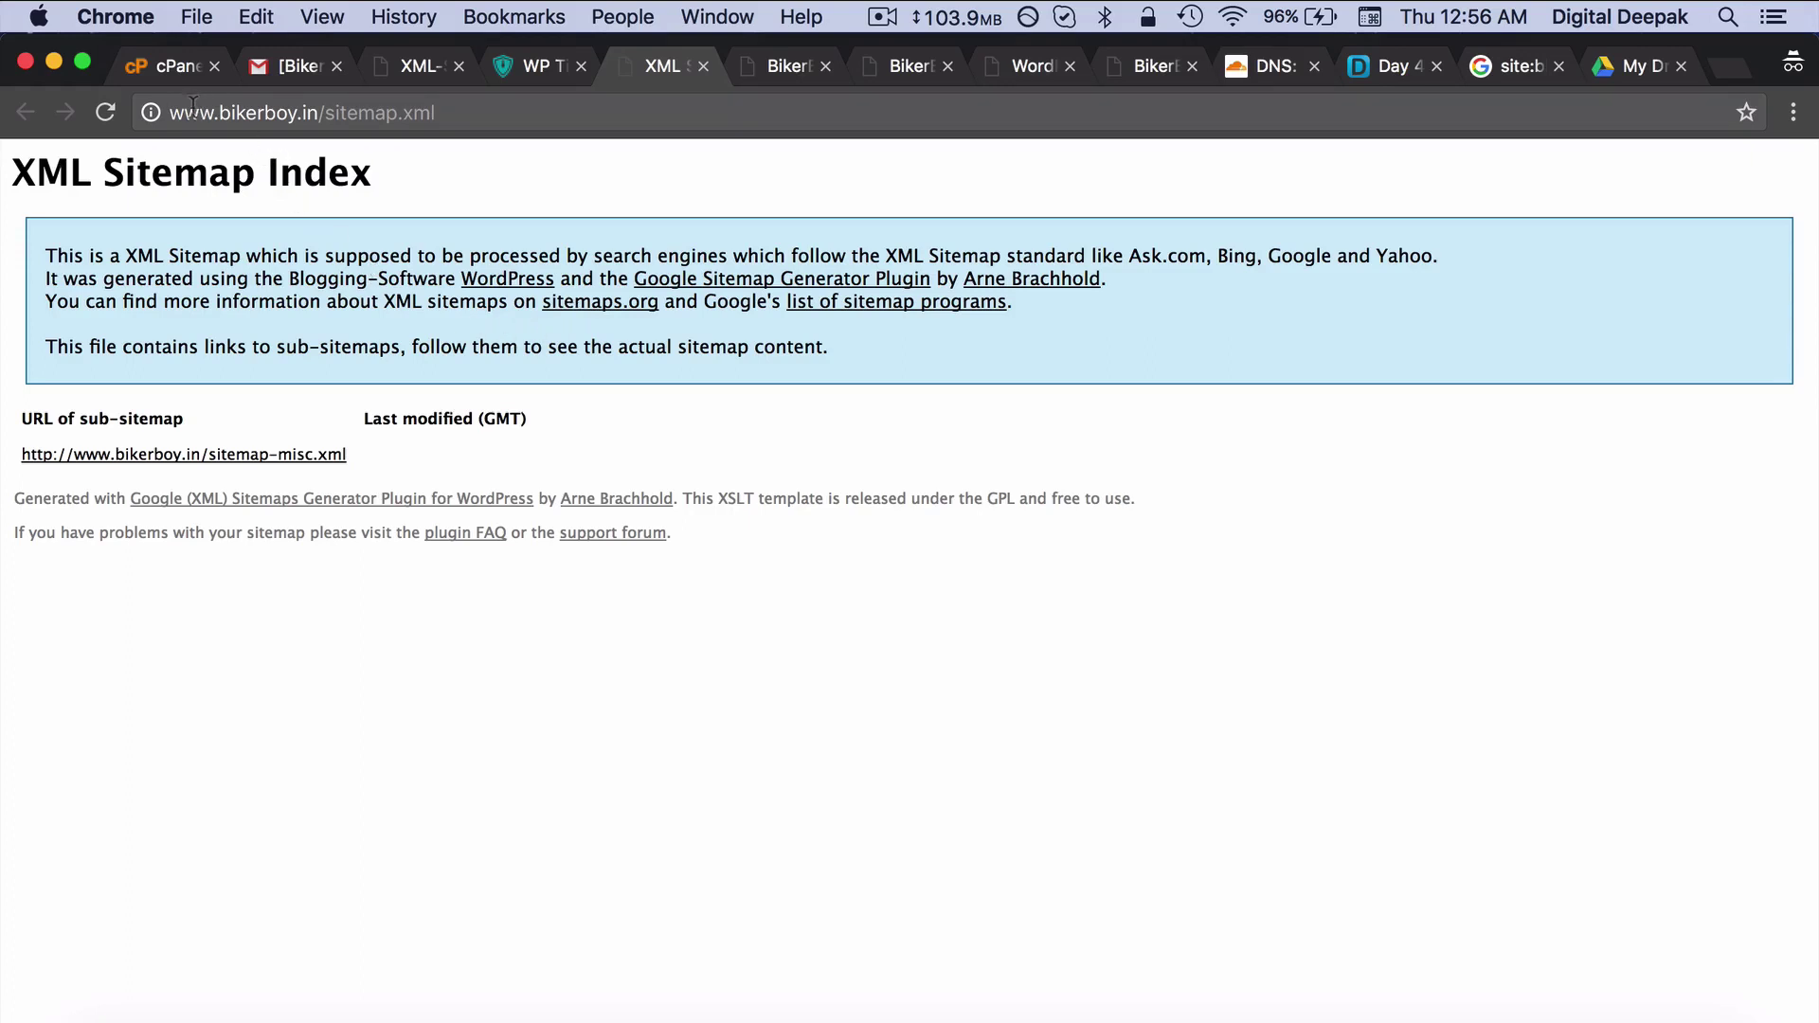
pyautogui.click(443, 113)
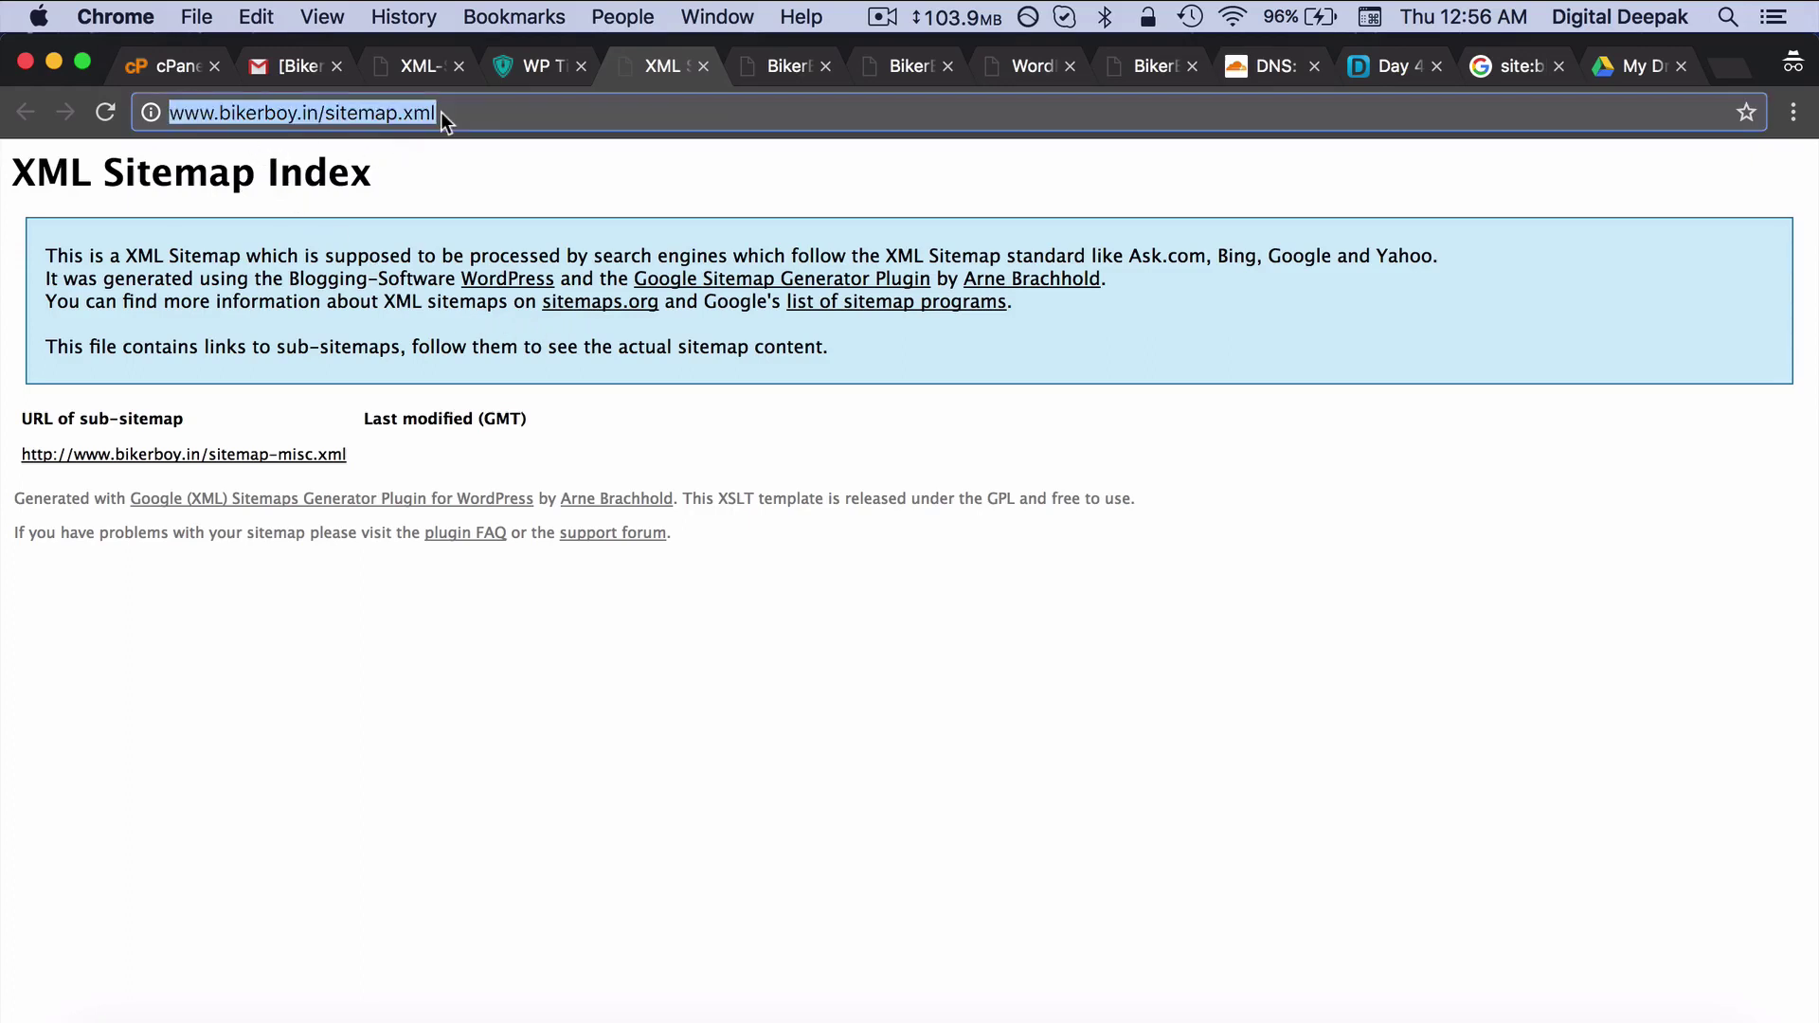
pyautogui.click(441, 112)
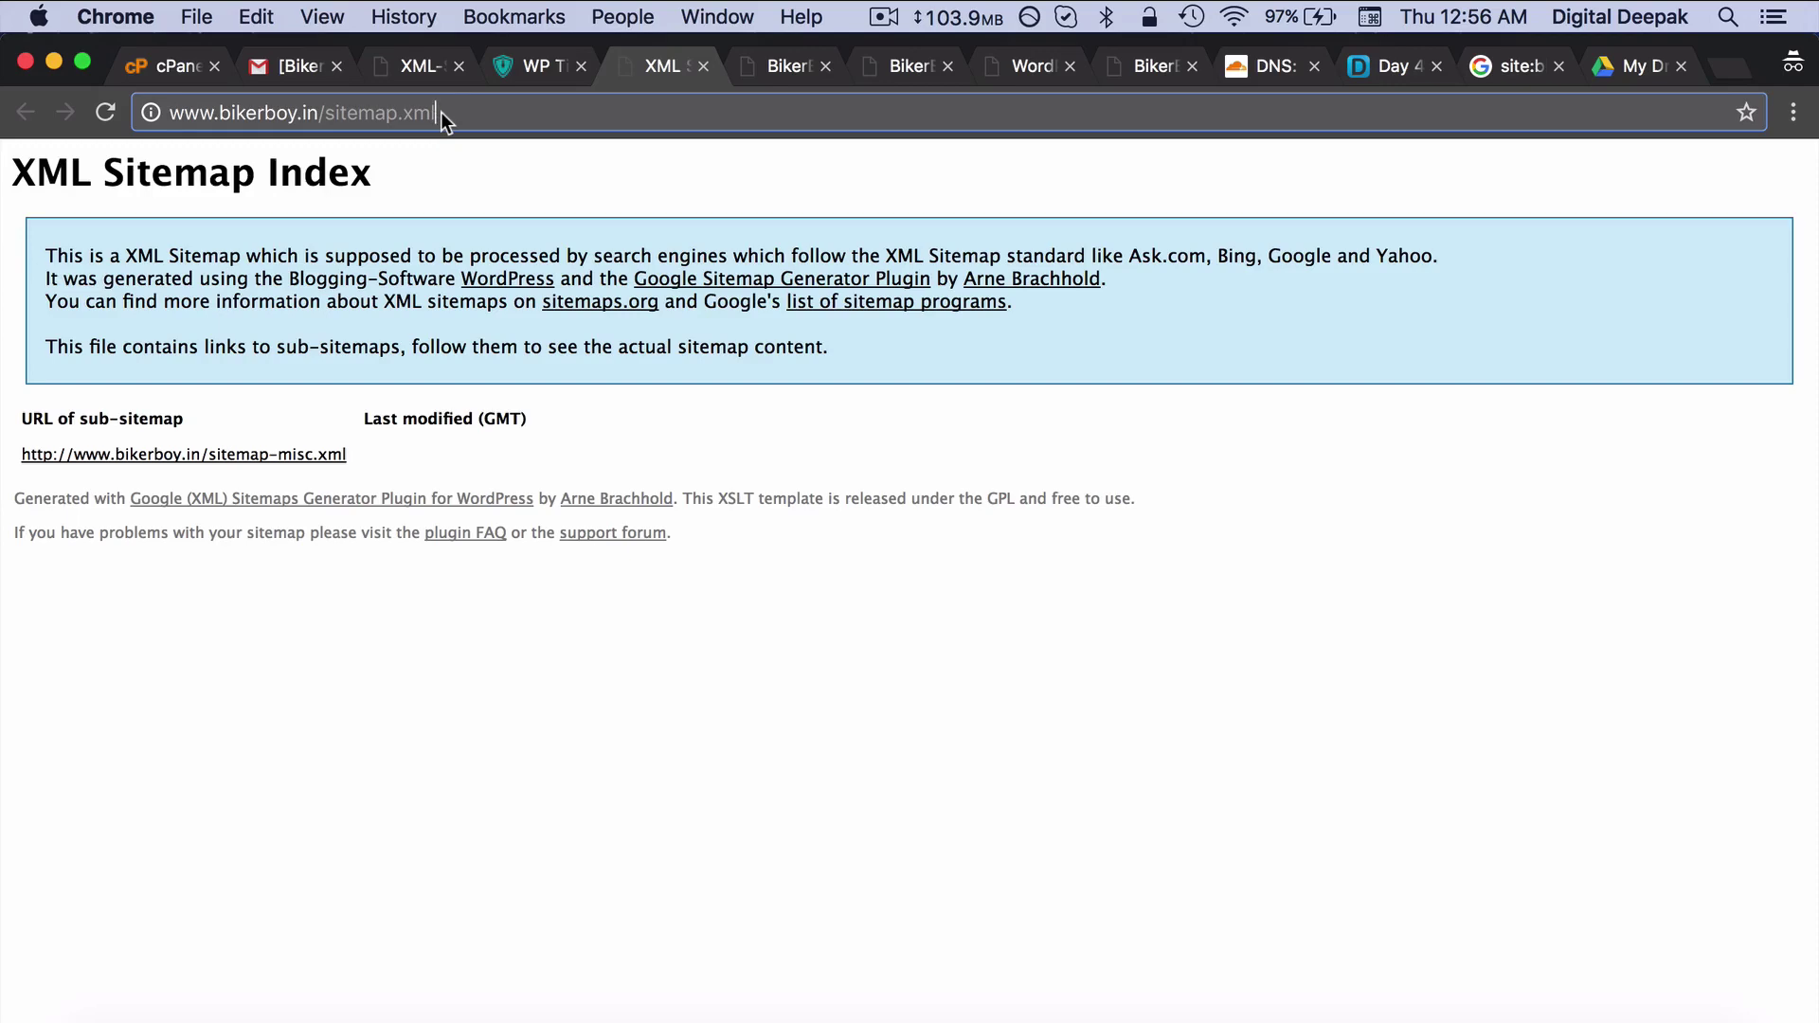
pyautogui.click(273, 52)
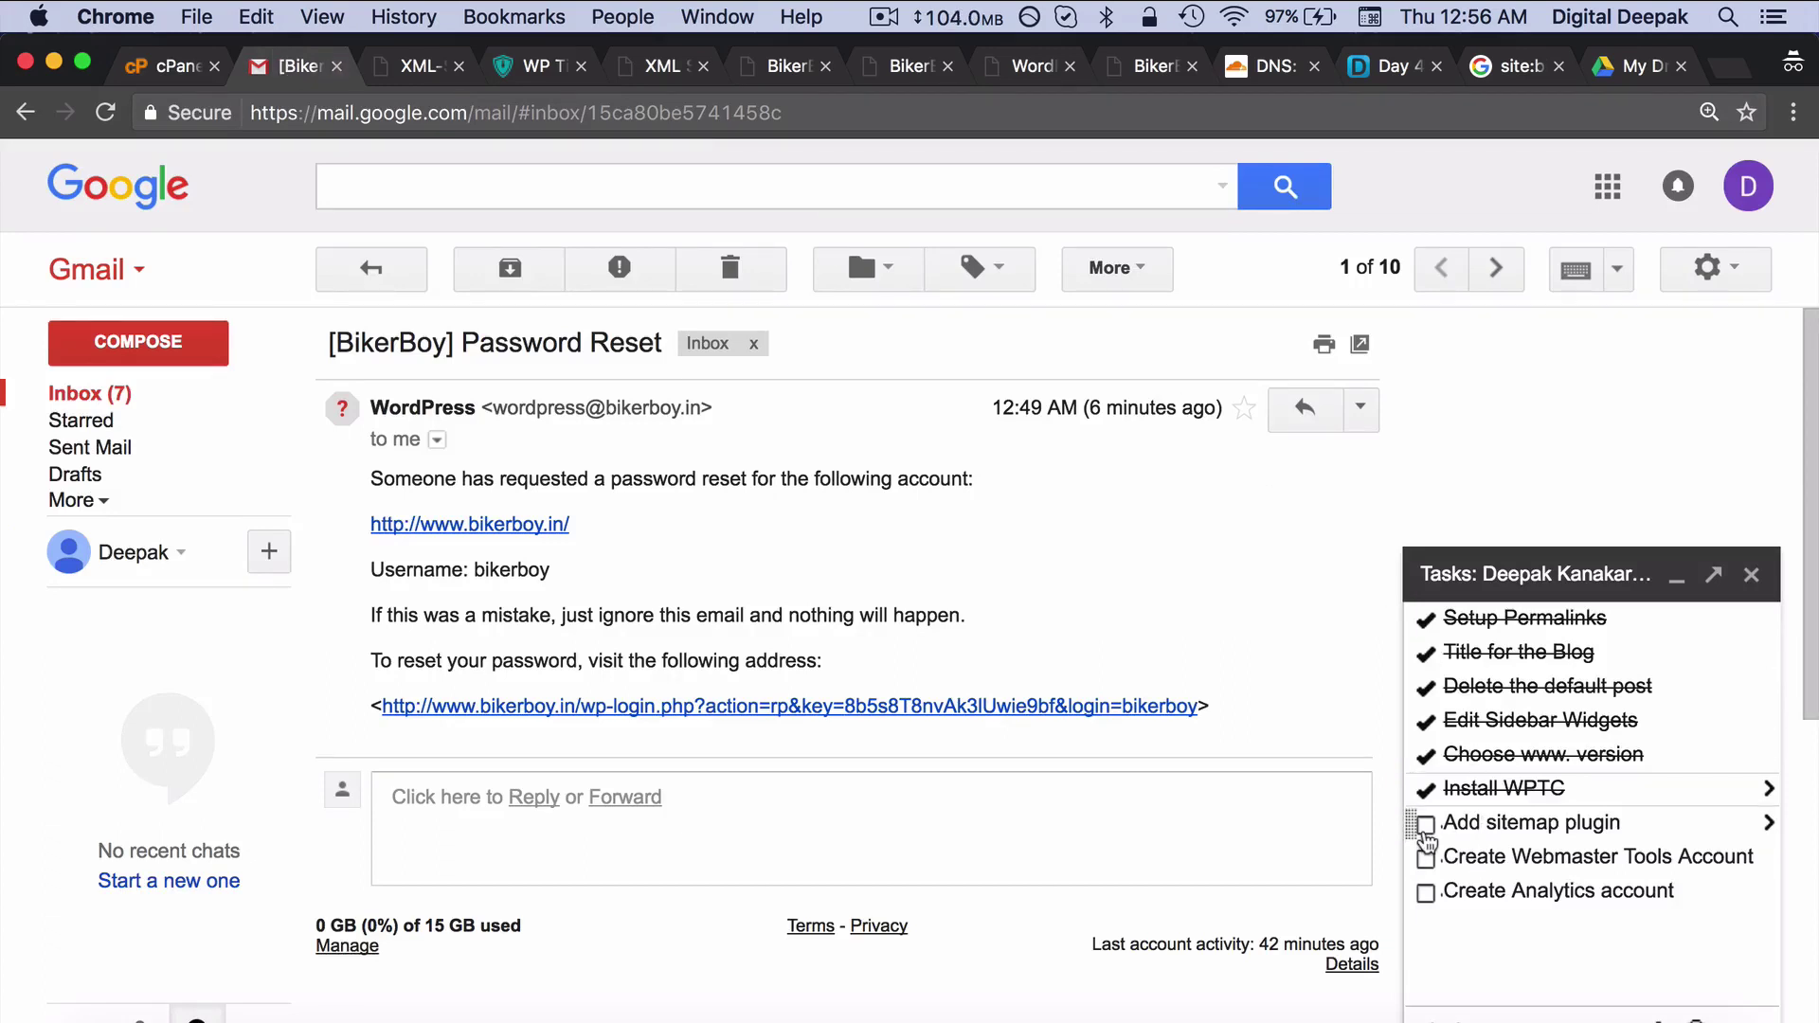
pyautogui.click(1425, 824)
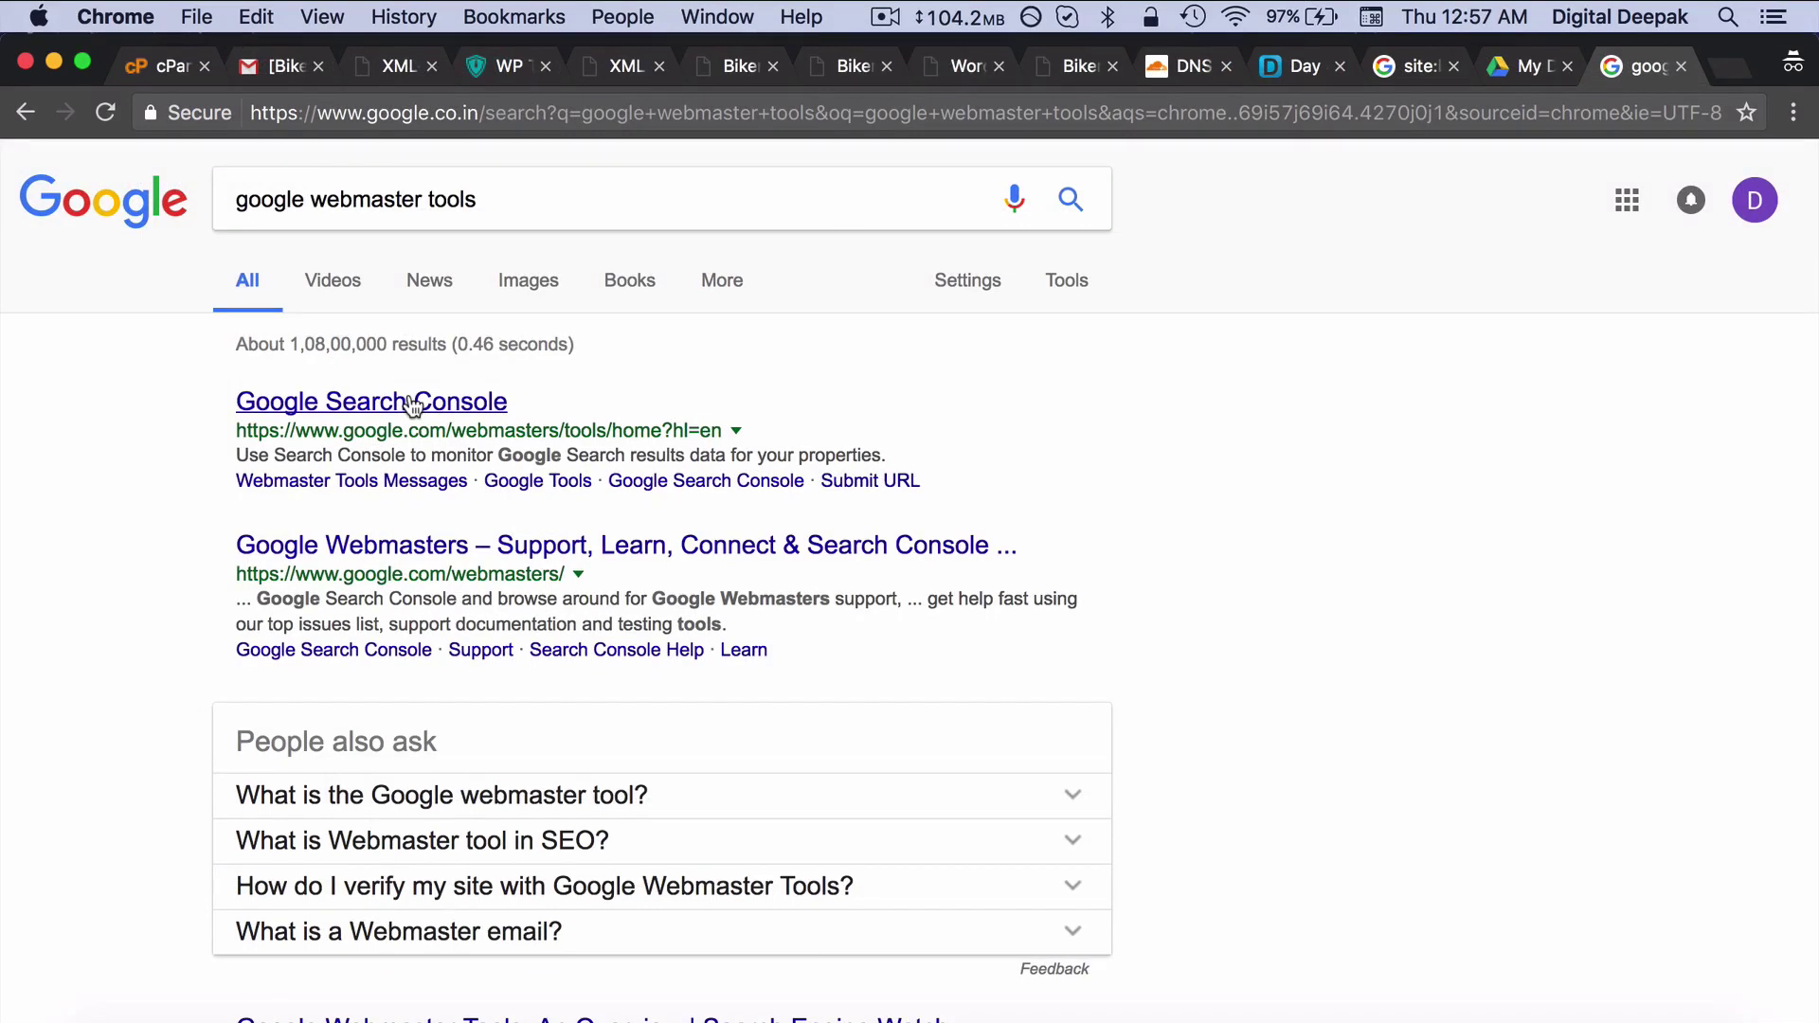
# Open Google Search Console from a Google search for "google webmaster tools" and sign in with the account password.
pyautogui.click(414, 406)
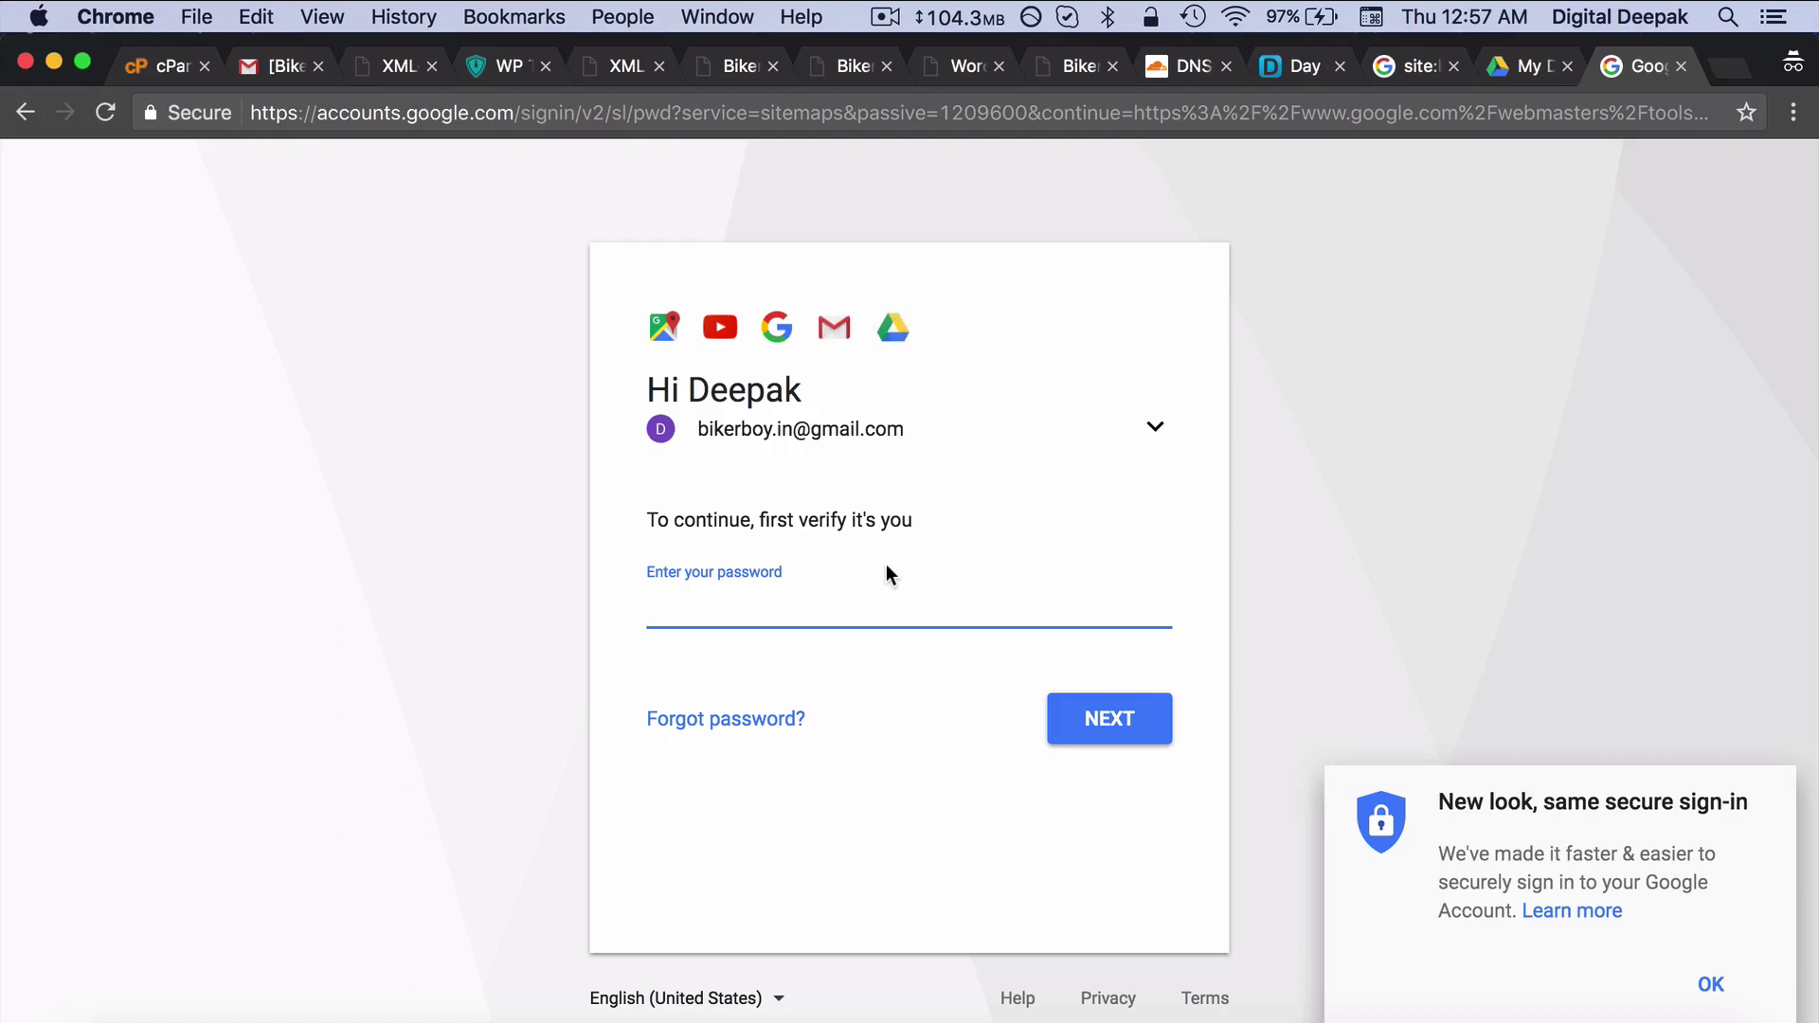
pyautogui.write('********')
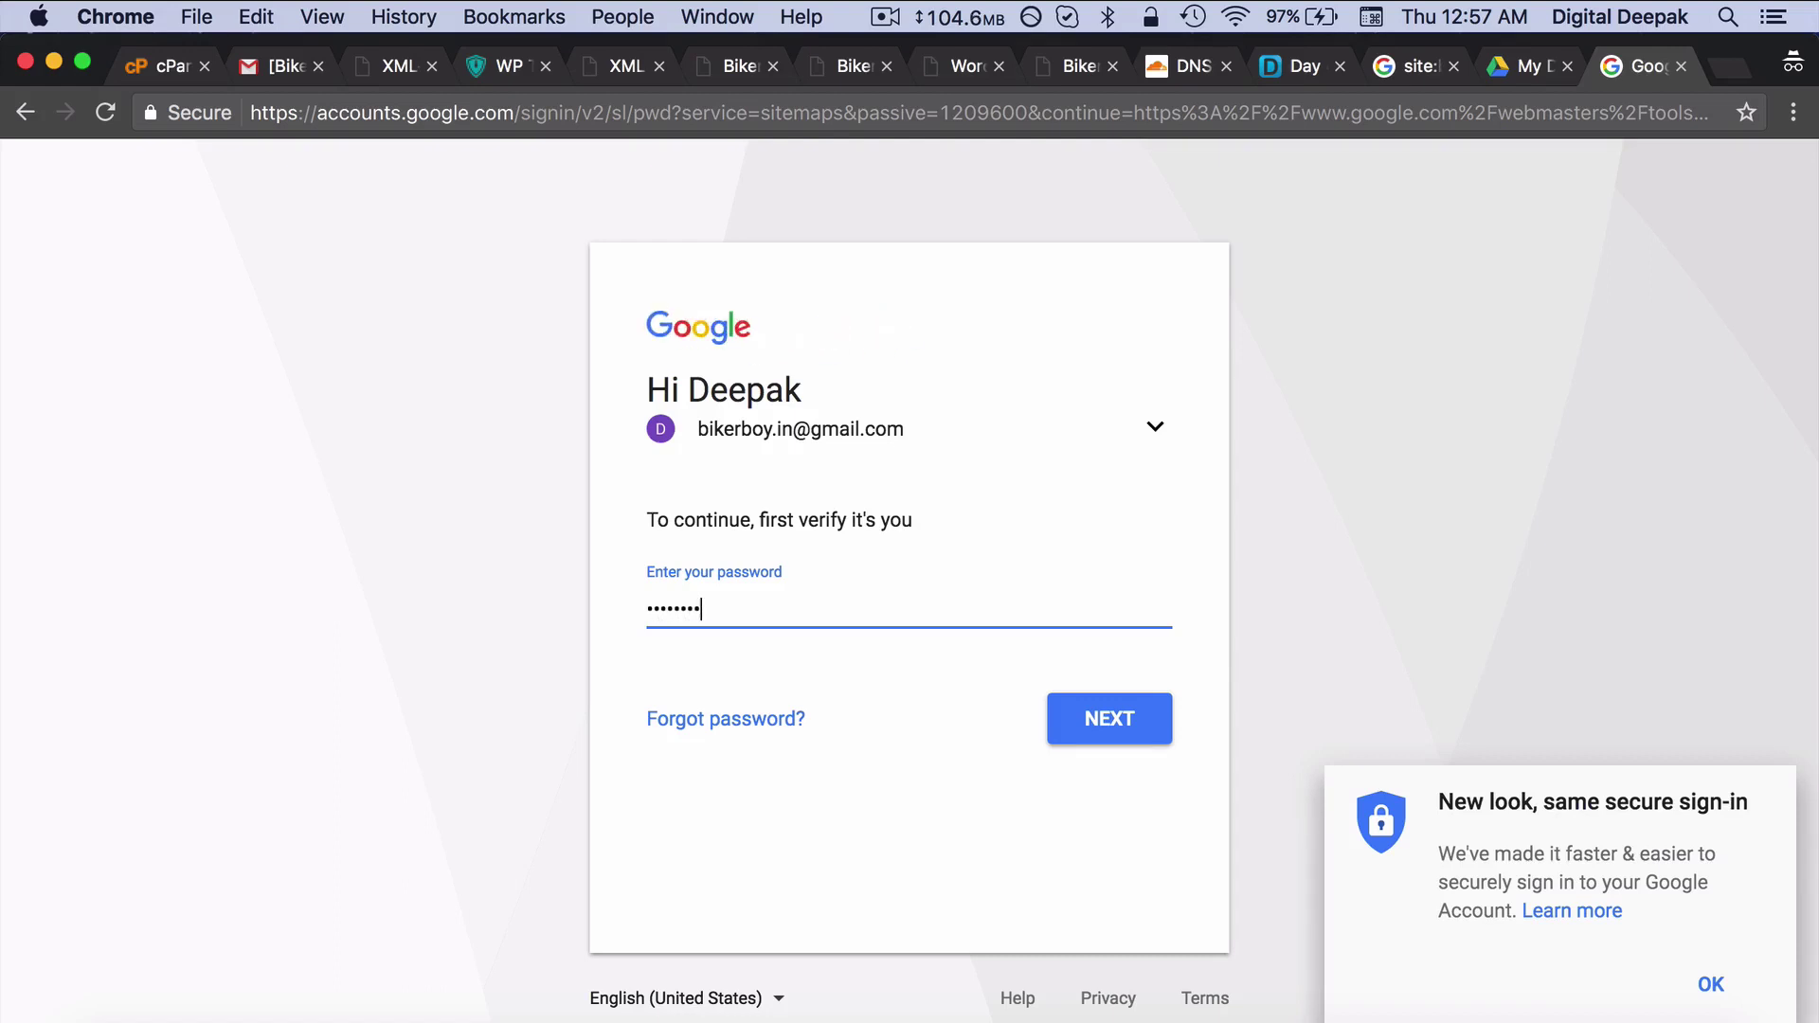
pyautogui.press('Return')
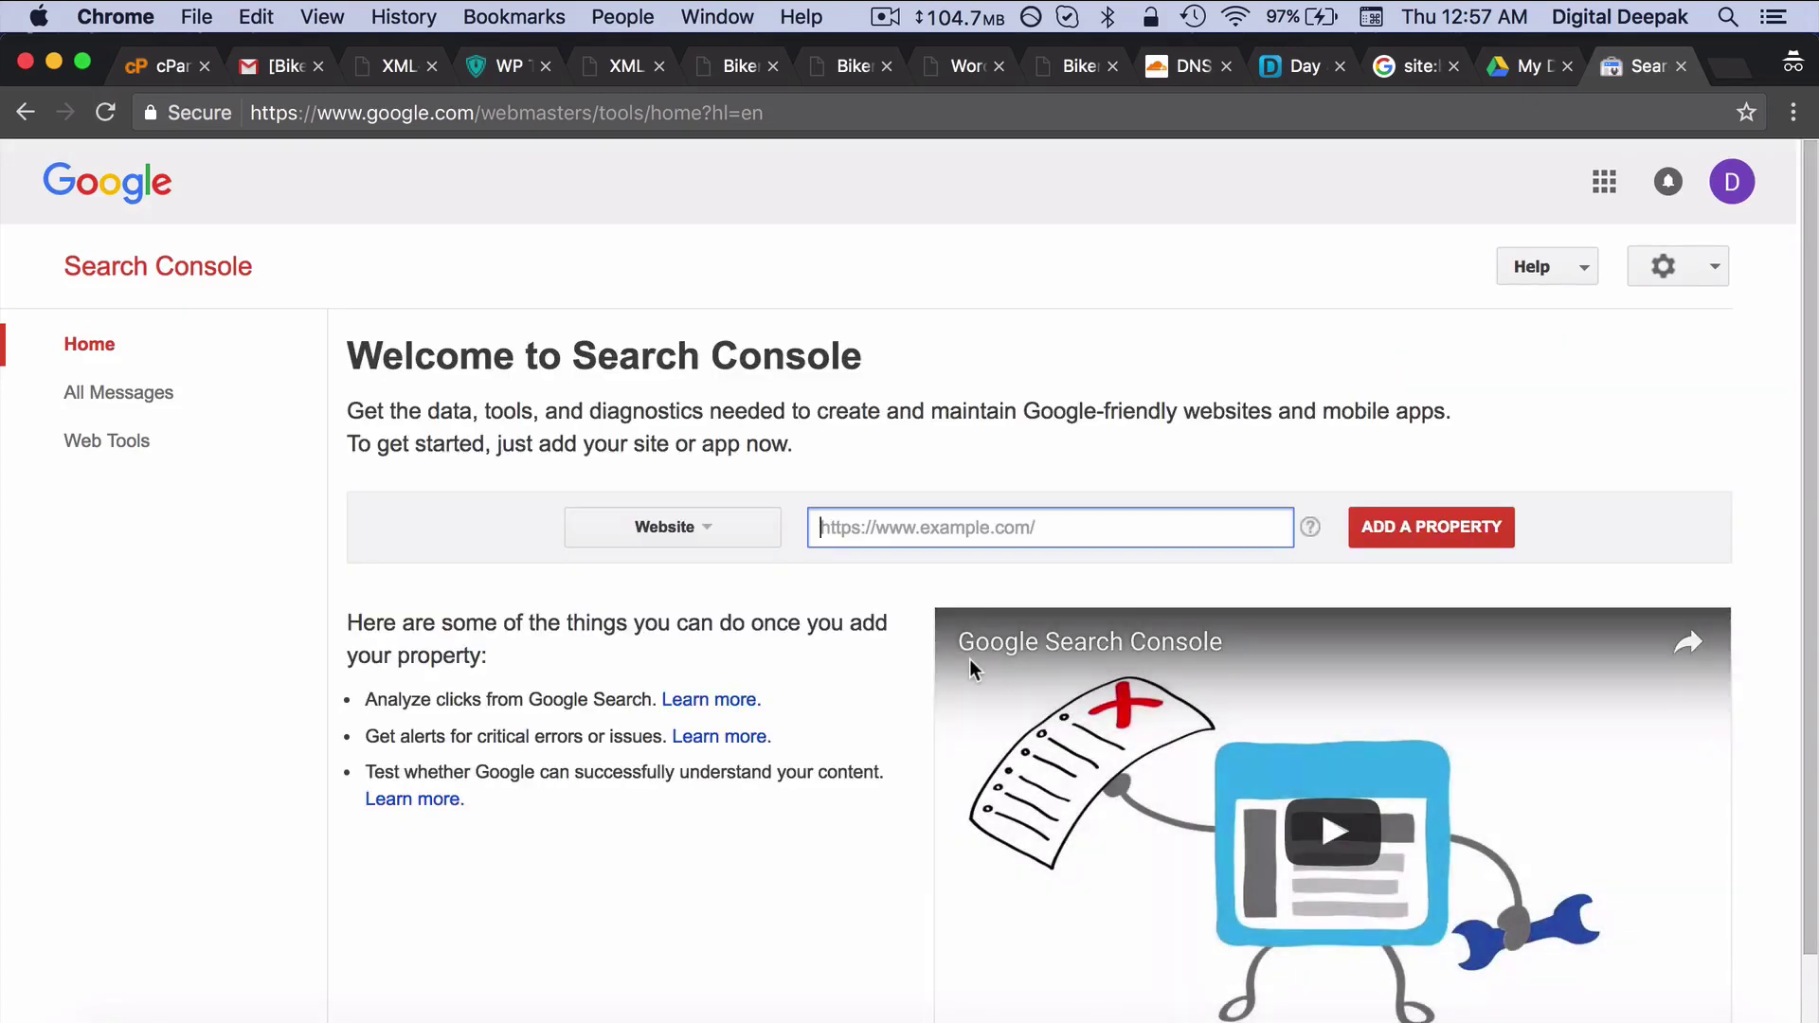
pyautogui.write('ww')
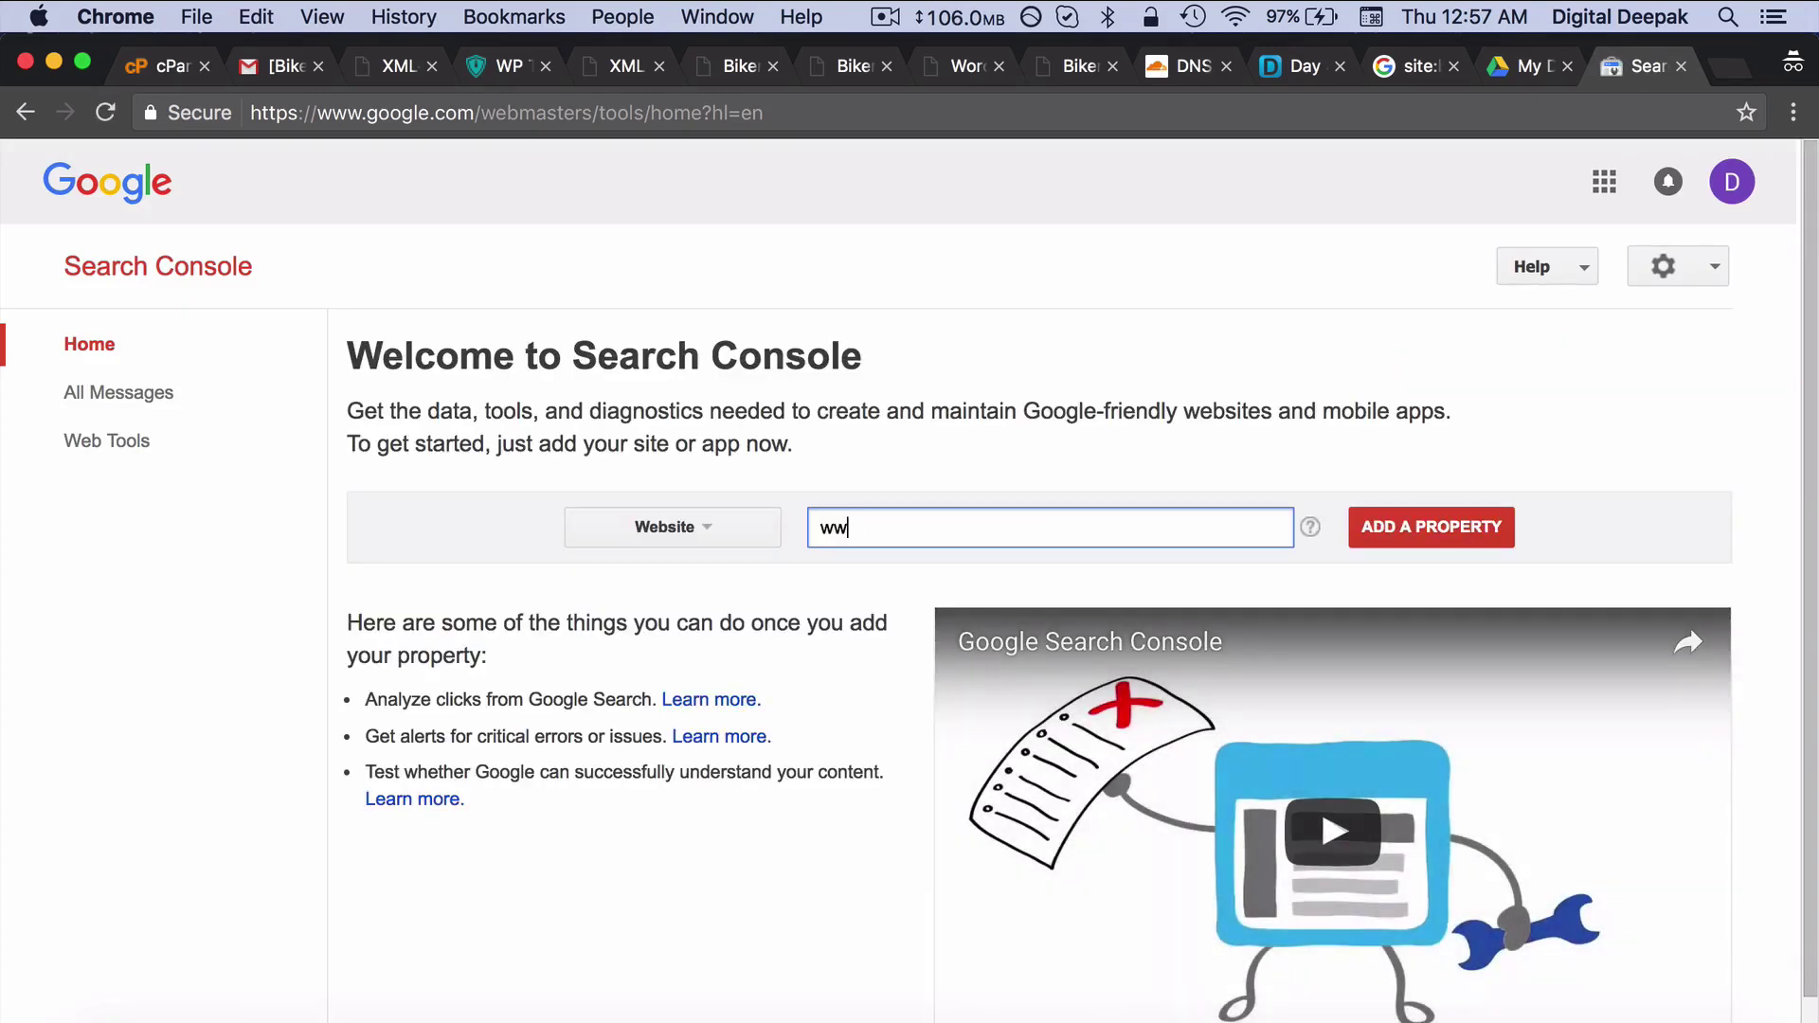
pyautogui.write('w.bikerboy.in')
pyautogui.click(1414, 534)
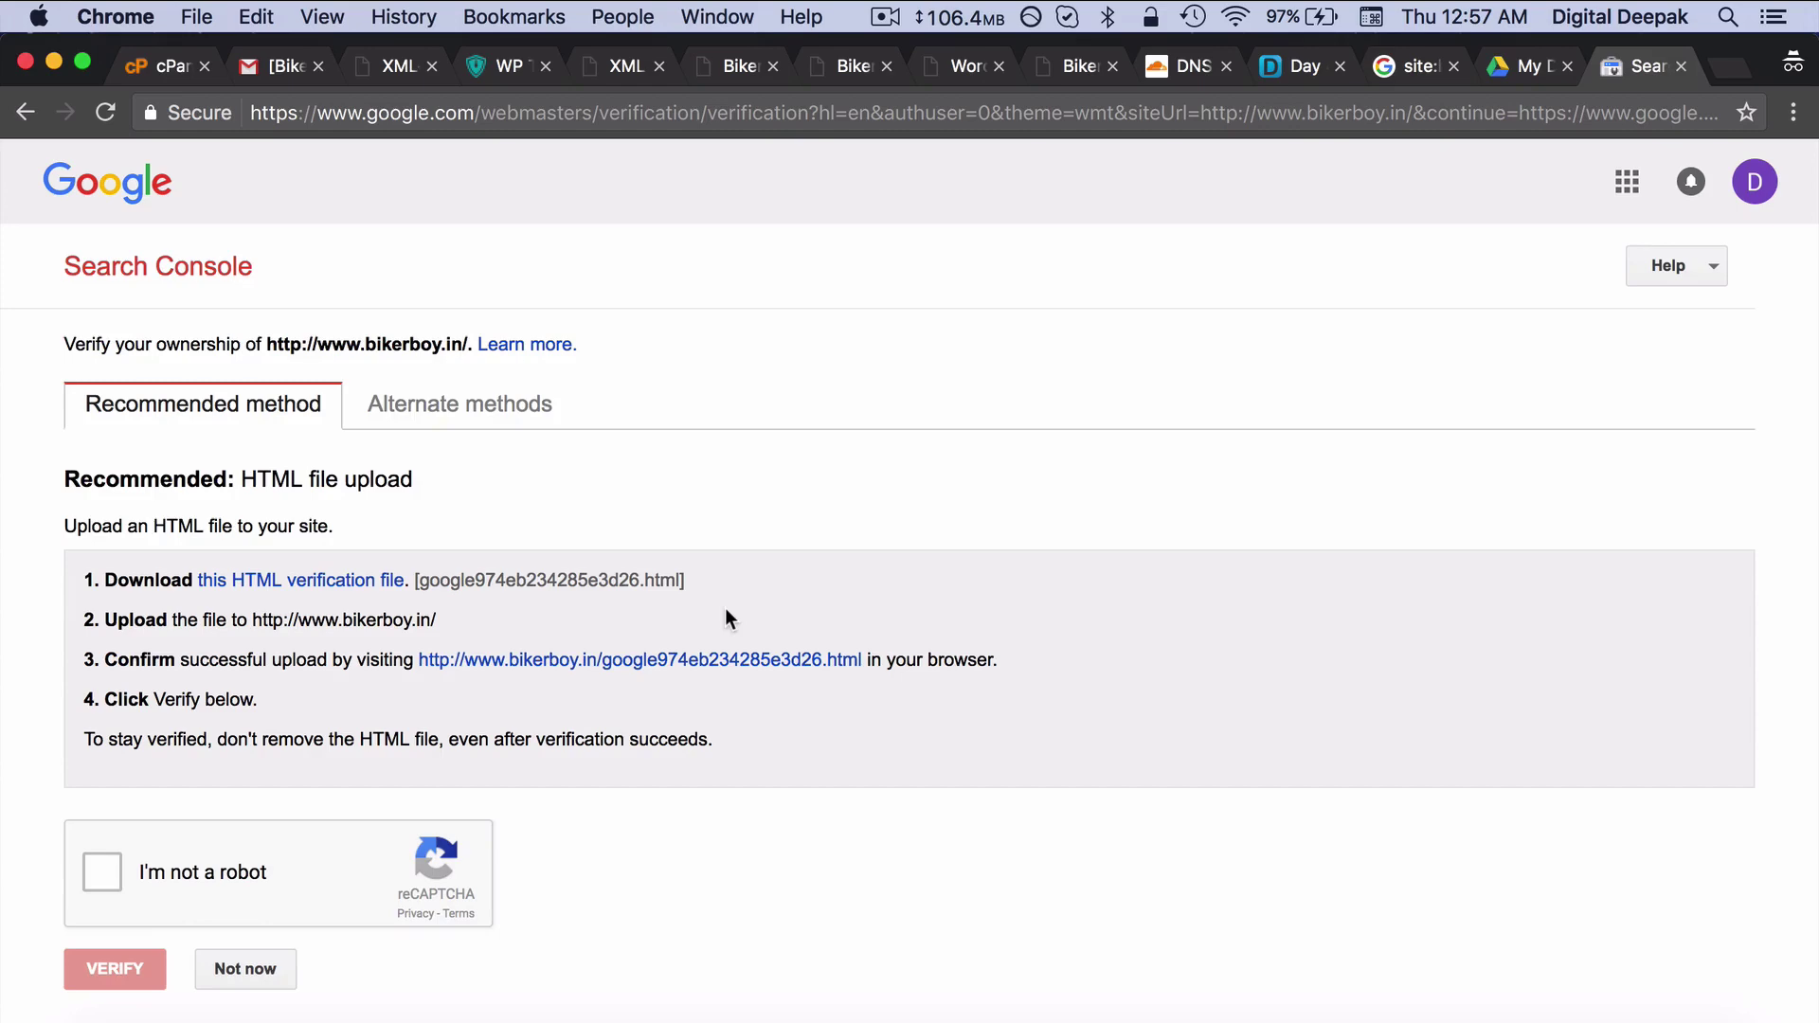
pyautogui.scroll(-1, 726, 610)
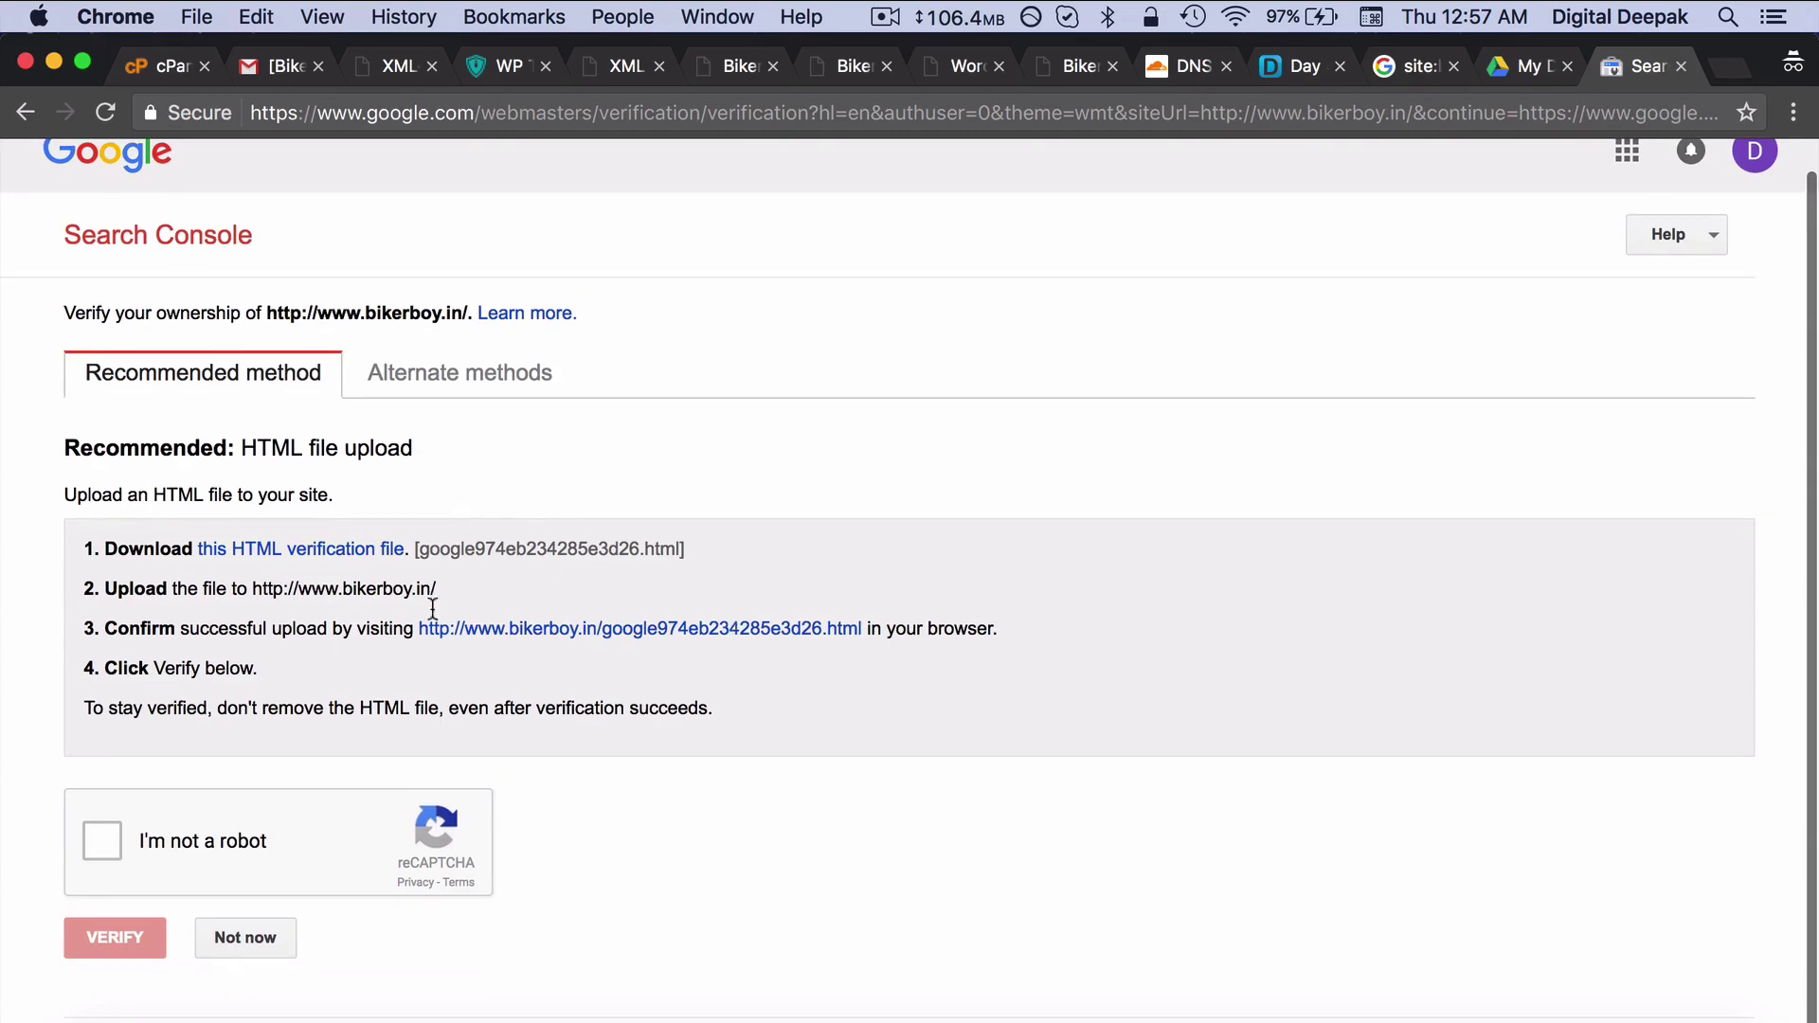
pyautogui.click(486, 396)
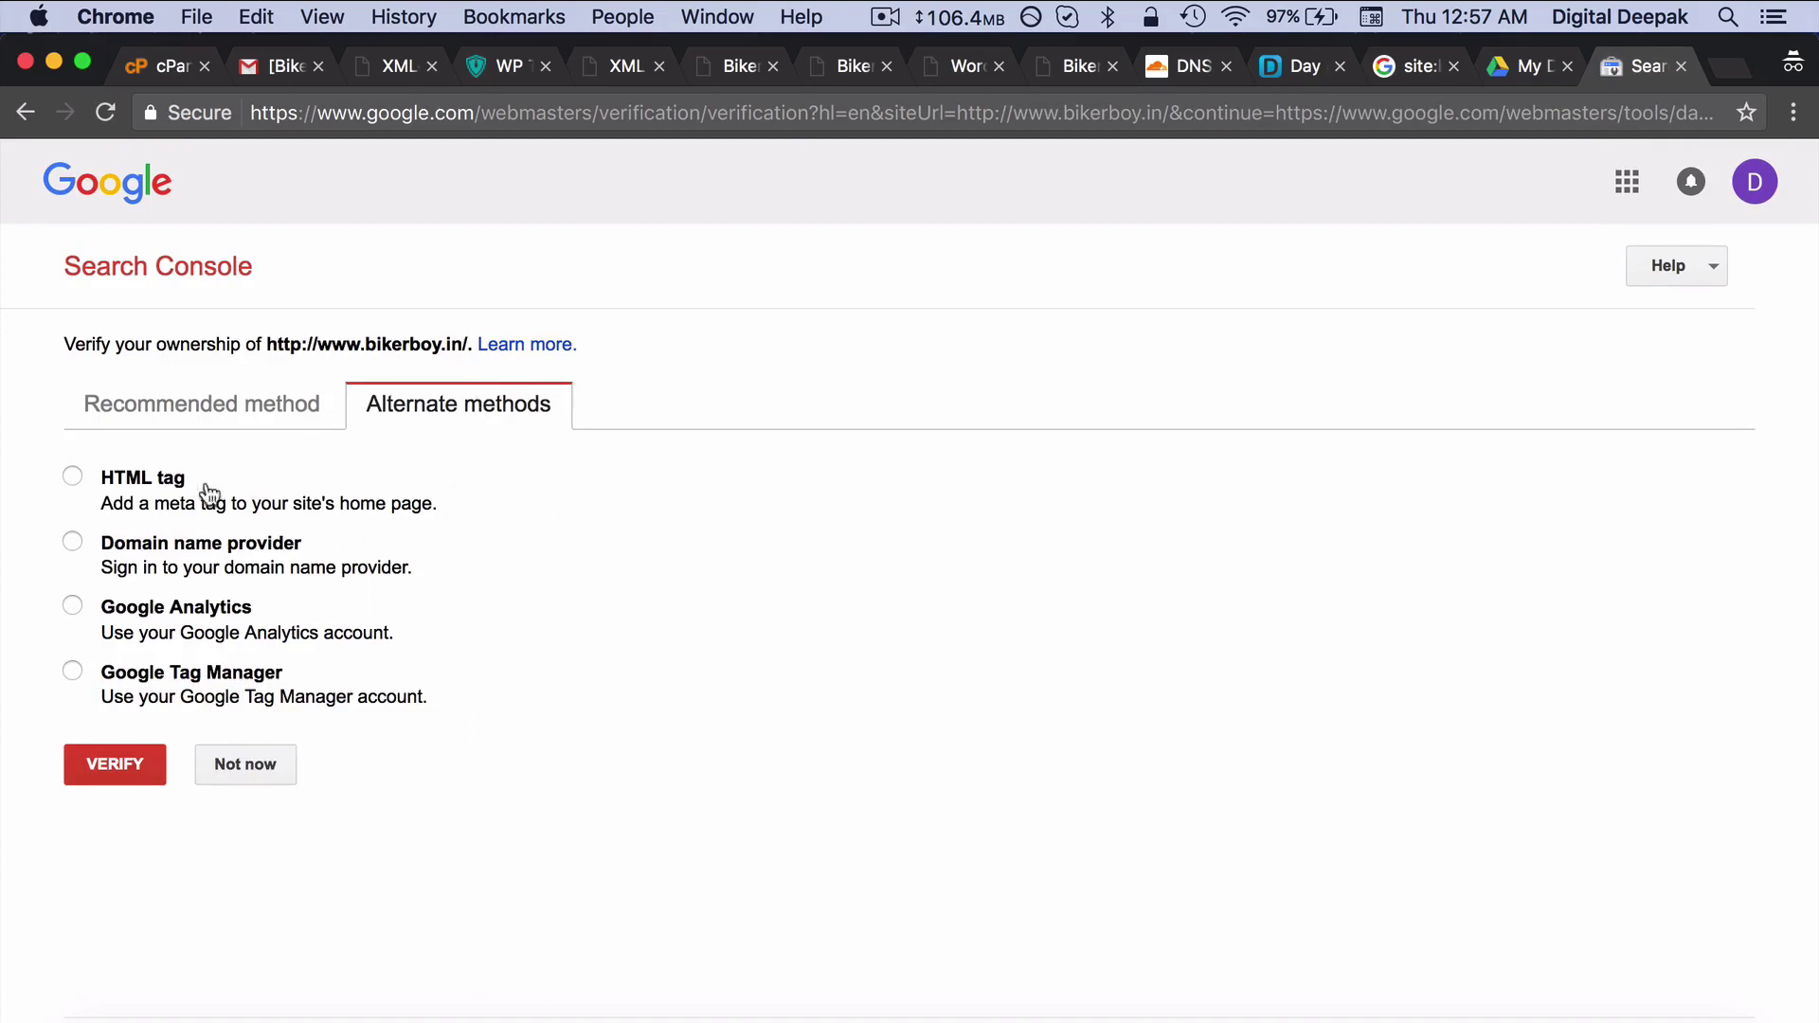
pyautogui.click(156, 482)
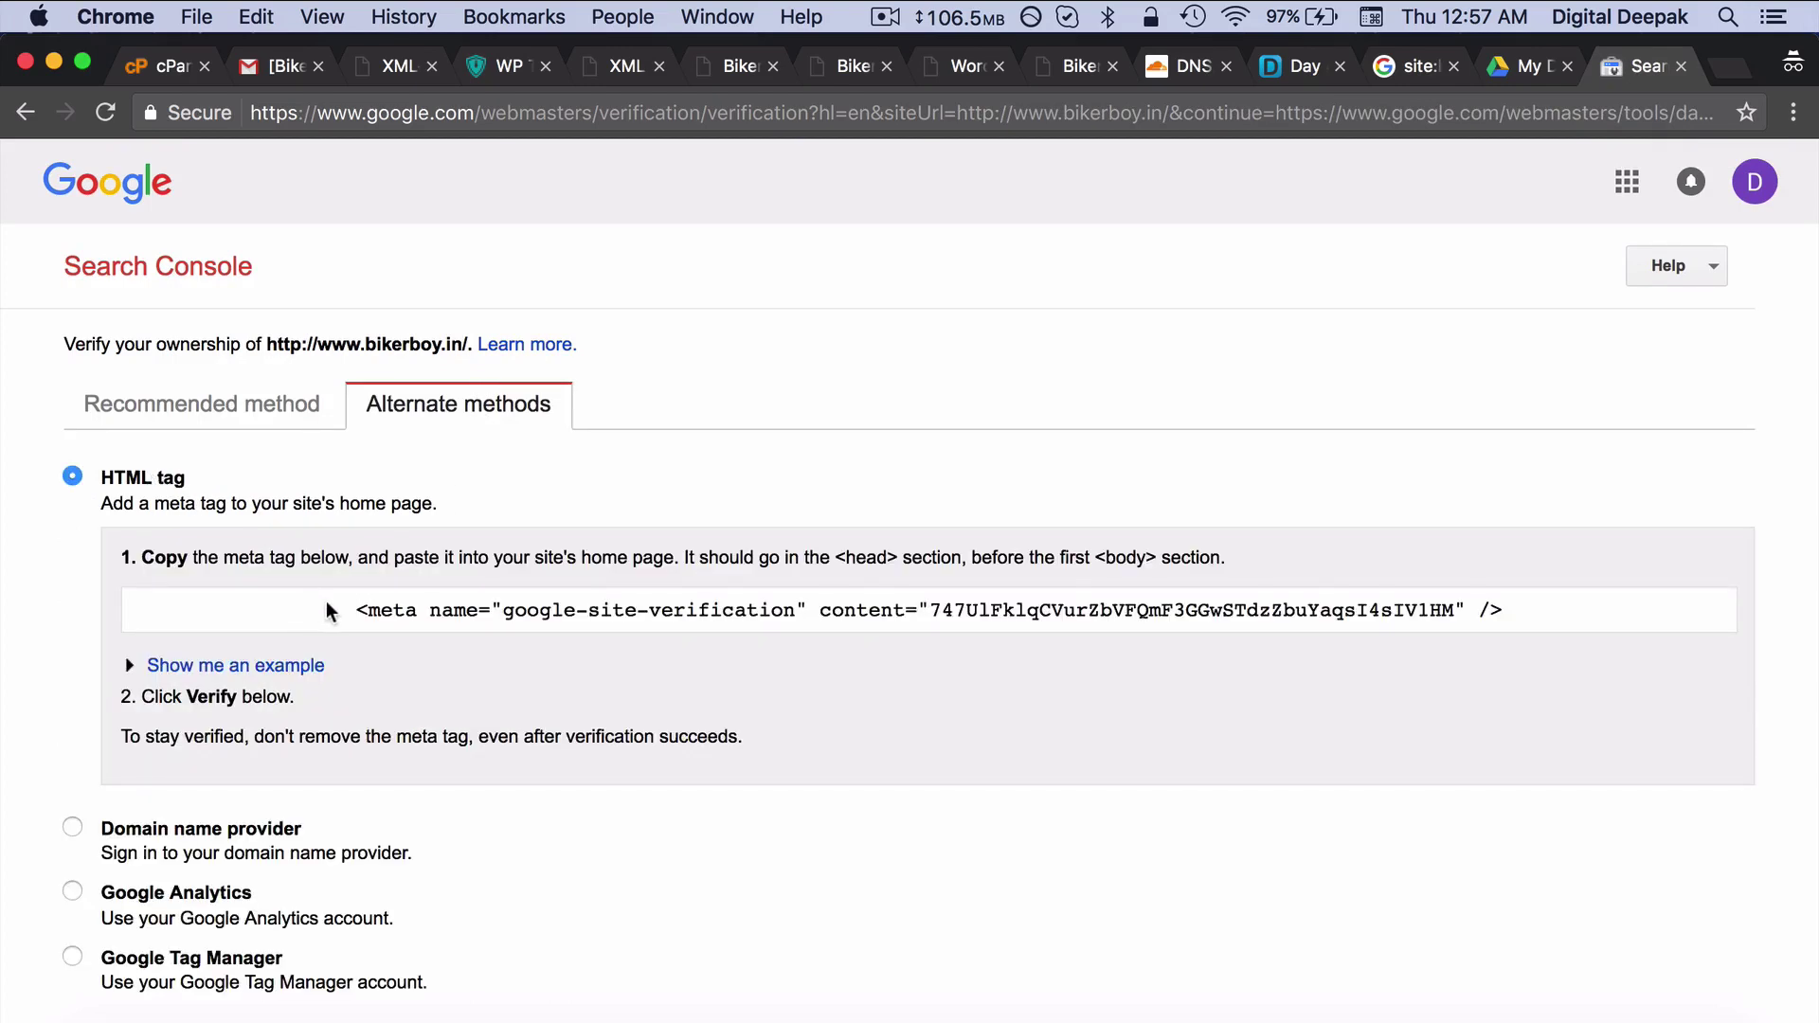
pyautogui.moveTo(326, 601); pyautogui.dragTo(1567, 637)
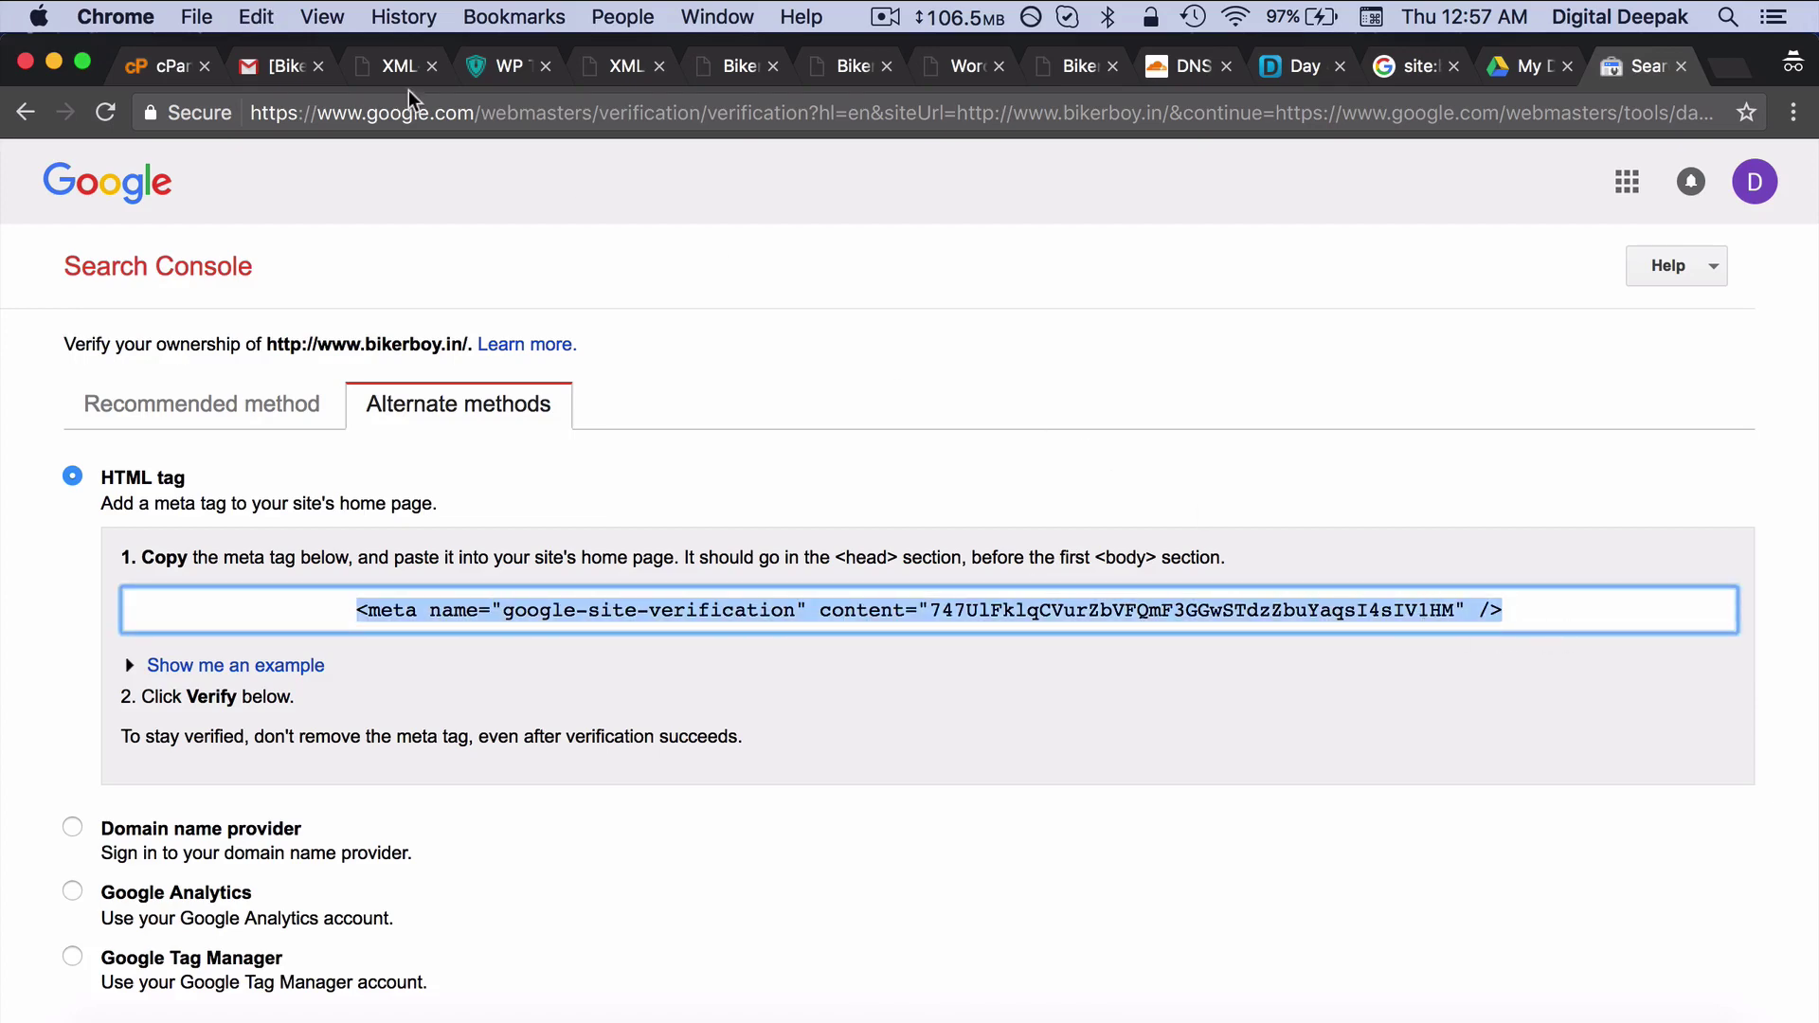
# Close the spare BikerBoy site tab and open the Para Blog theme's header.php for editing in the WordPress admin.
pyautogui.click(726, 82)
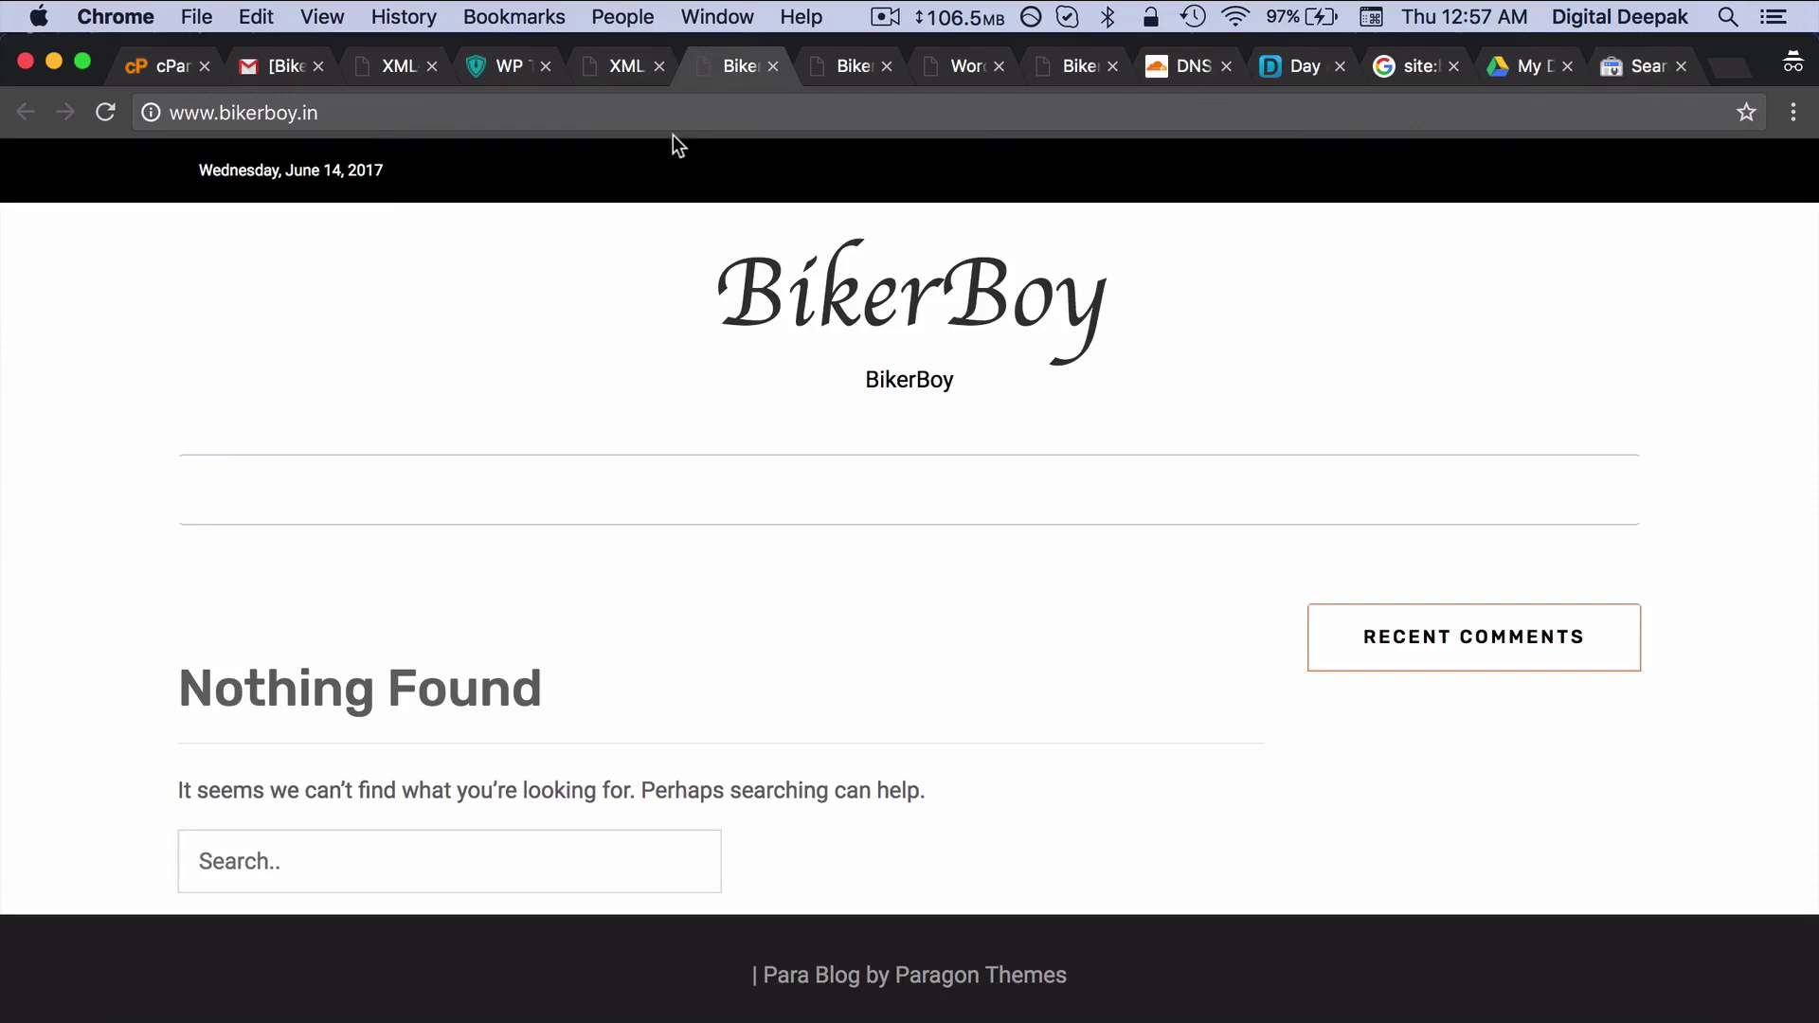
pyautogui.click(777, 67)
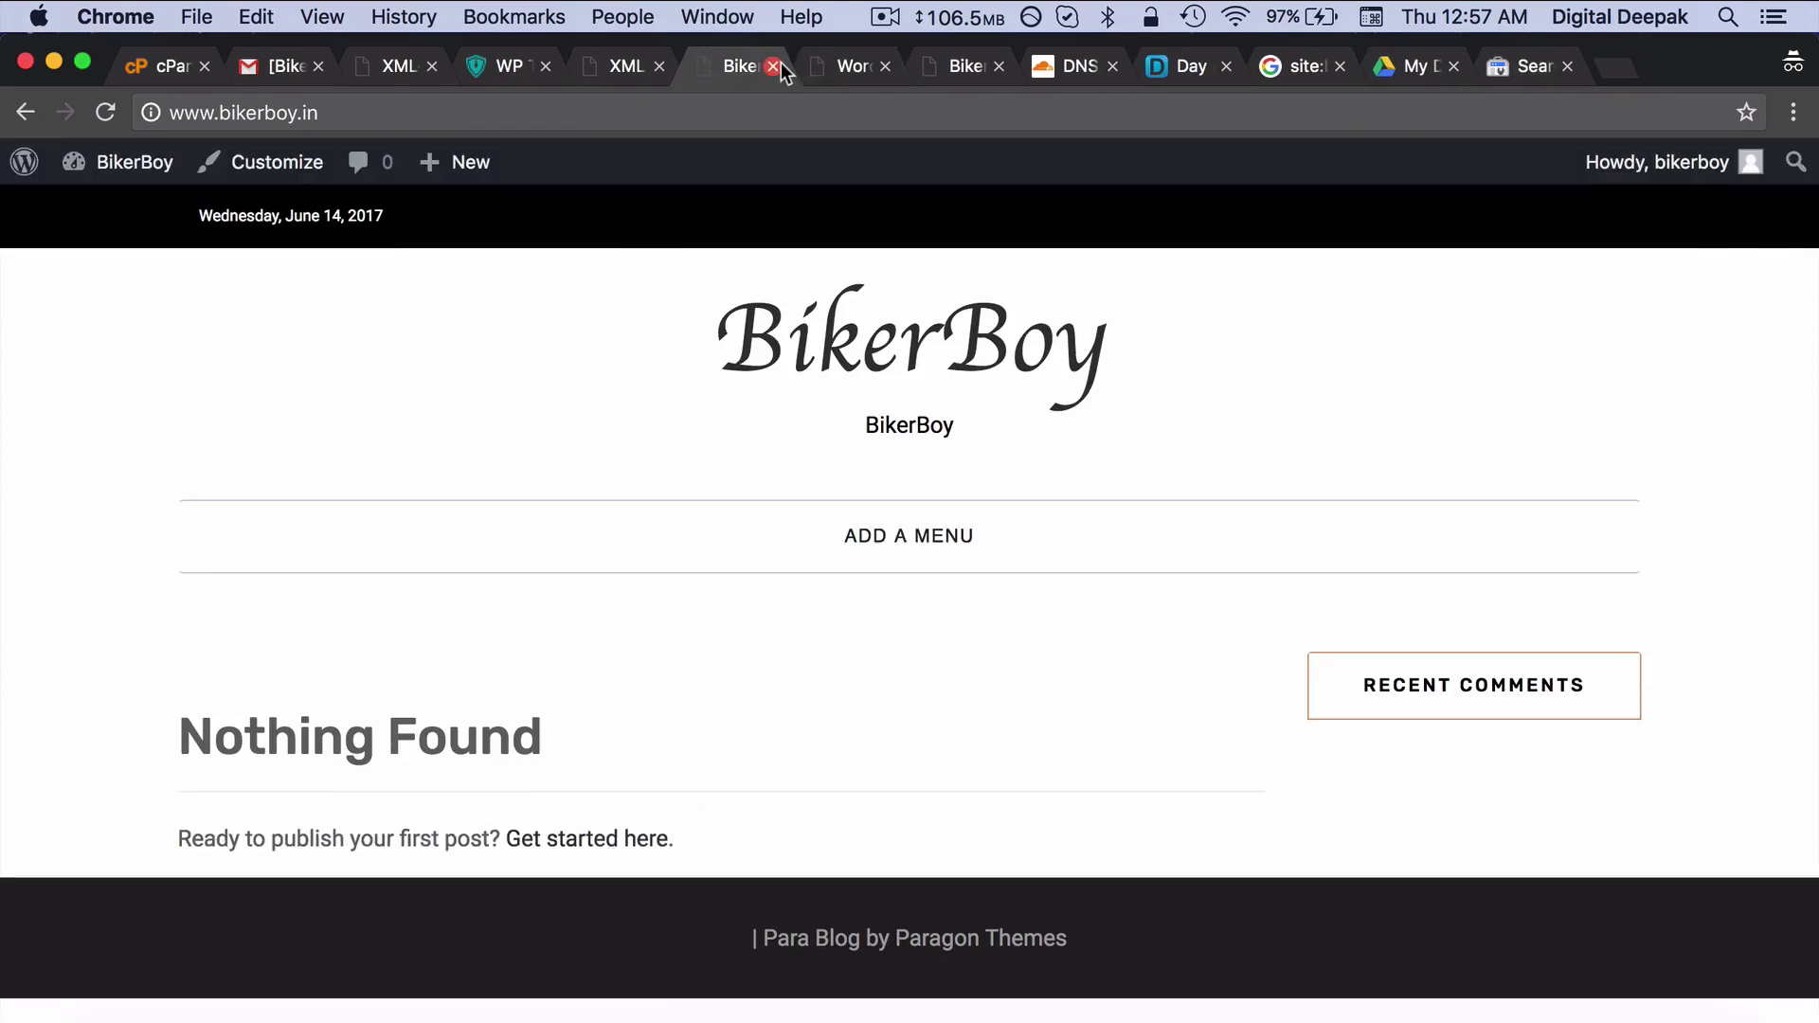
pyautogui.click(614, 63)
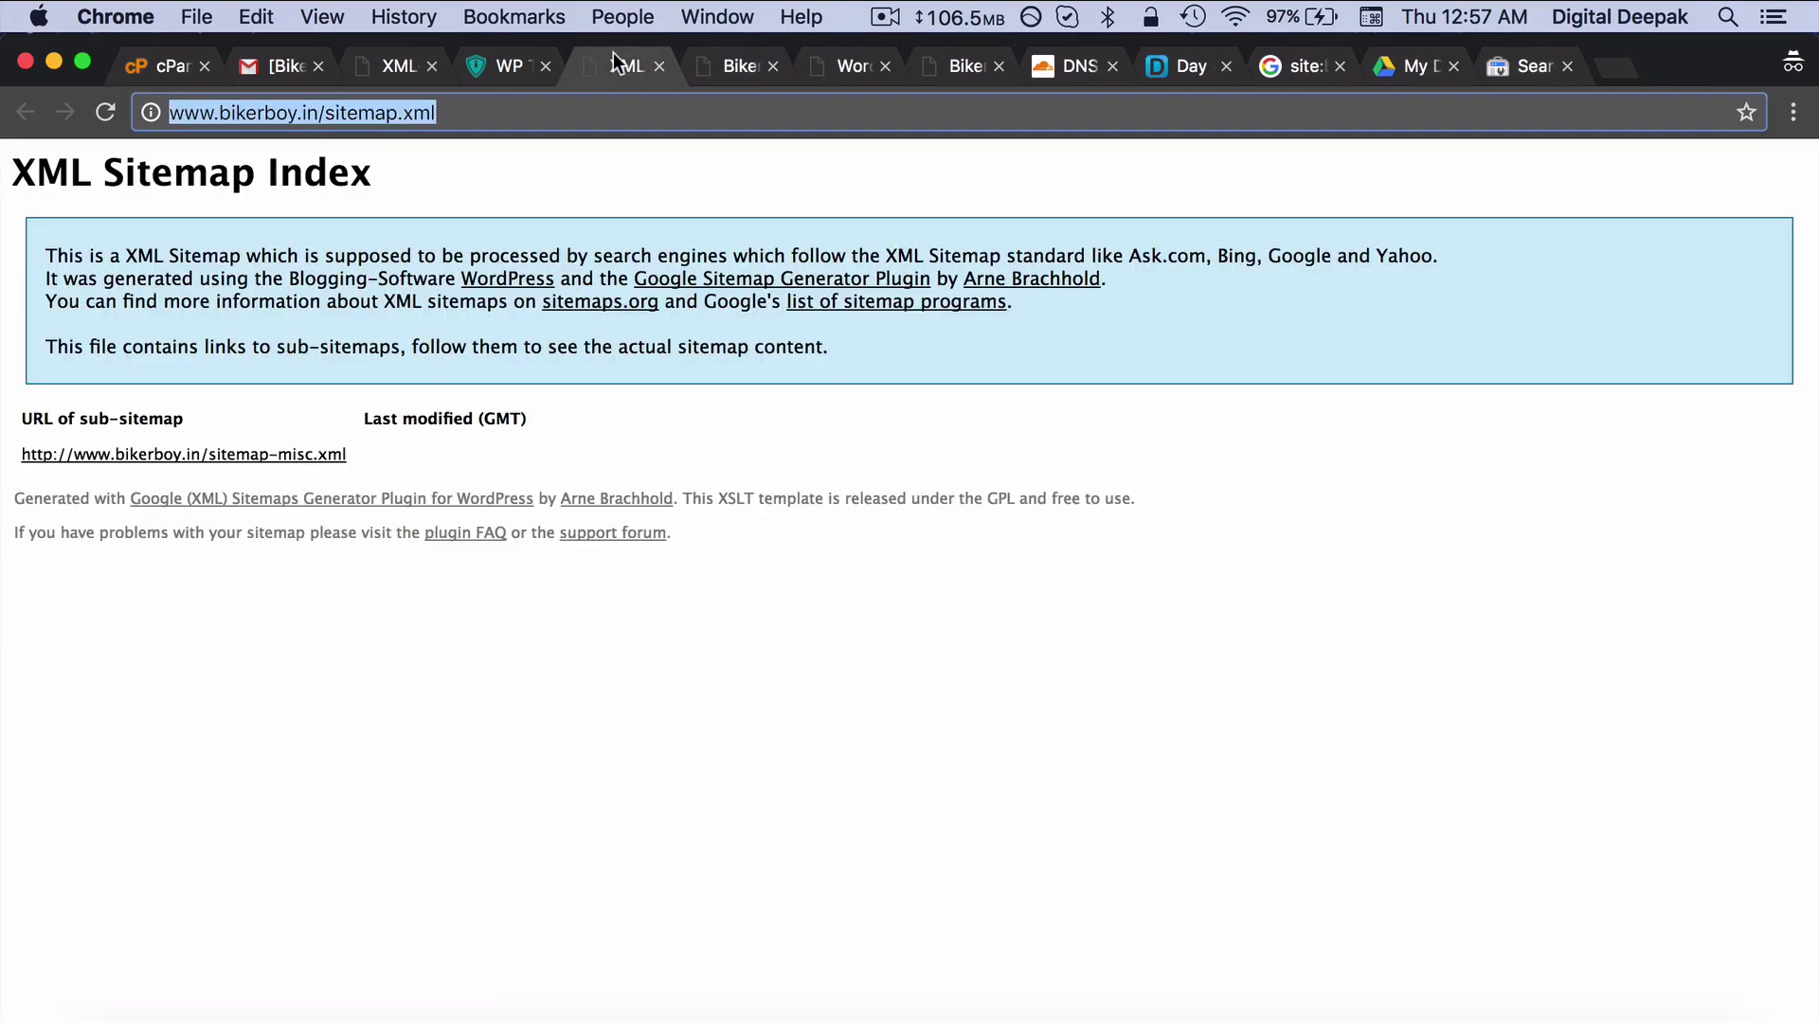
pyautogui.click(503, 66)
pyautogui.click(380, 56)
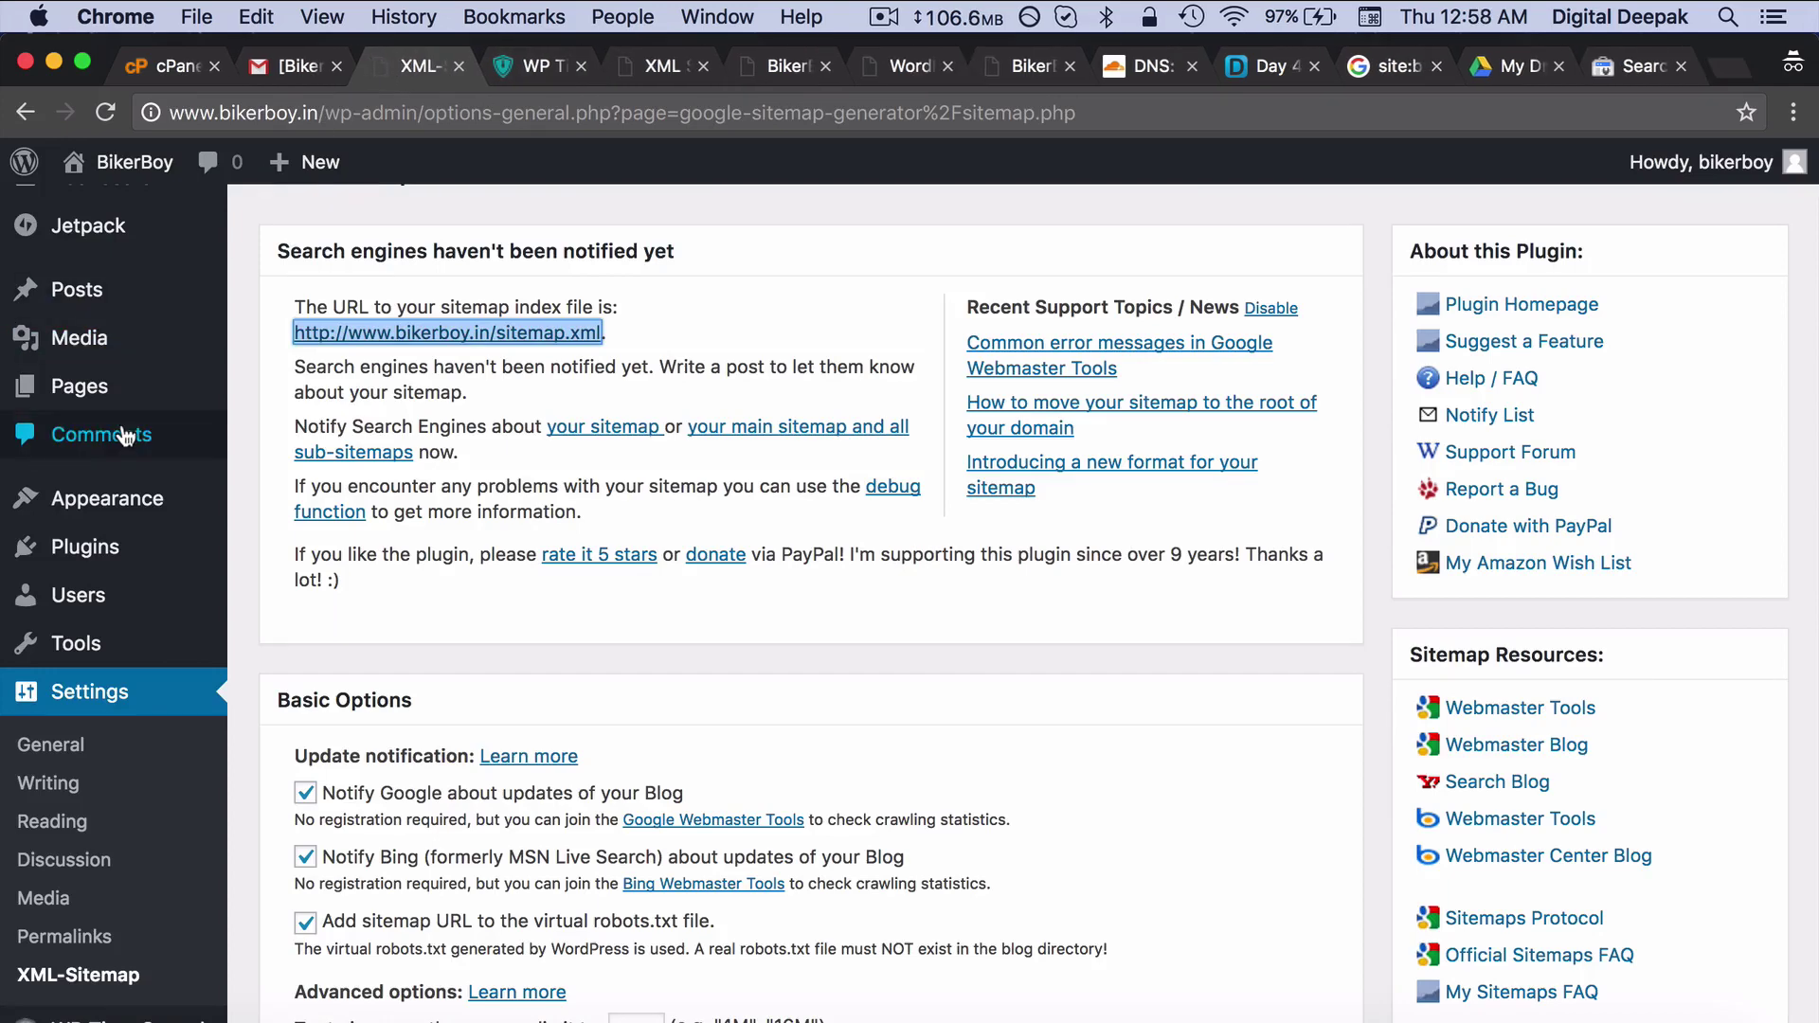
pyautogui.scroll(1, 20, 433)
pyautogui.moveTo(130, 561)
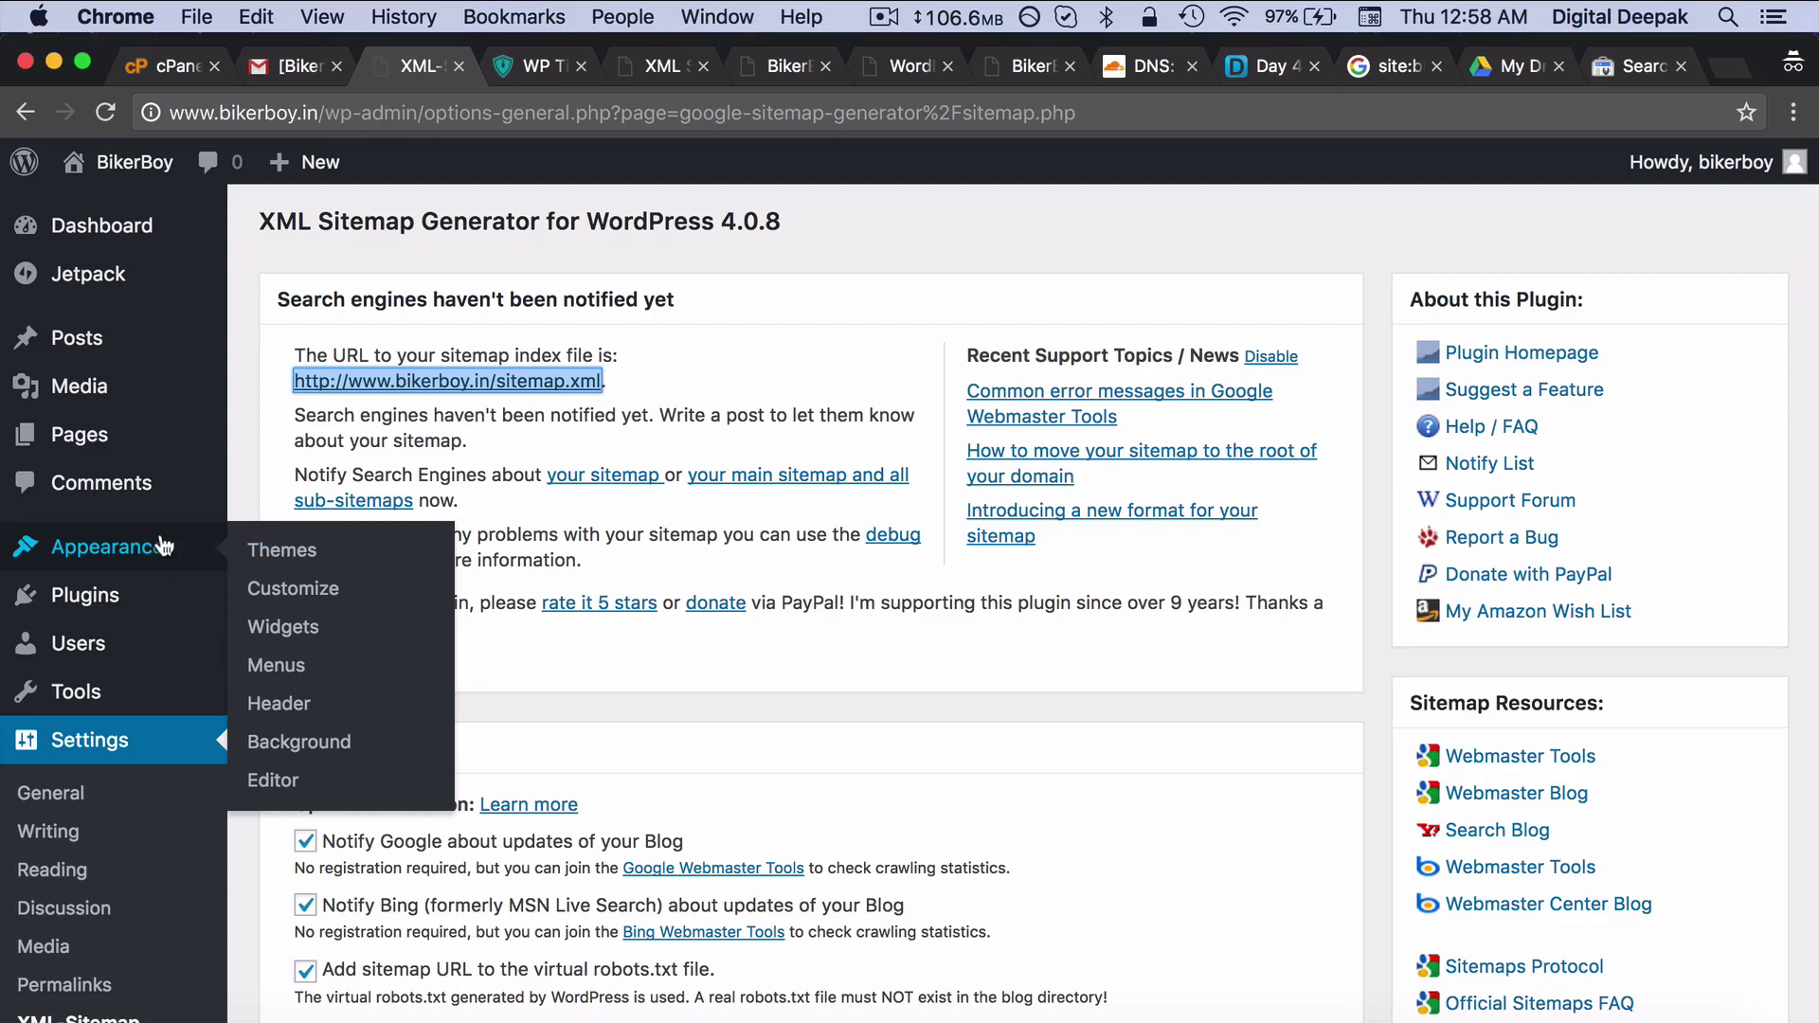
pyautogui.scroll(-3, 161, 546)
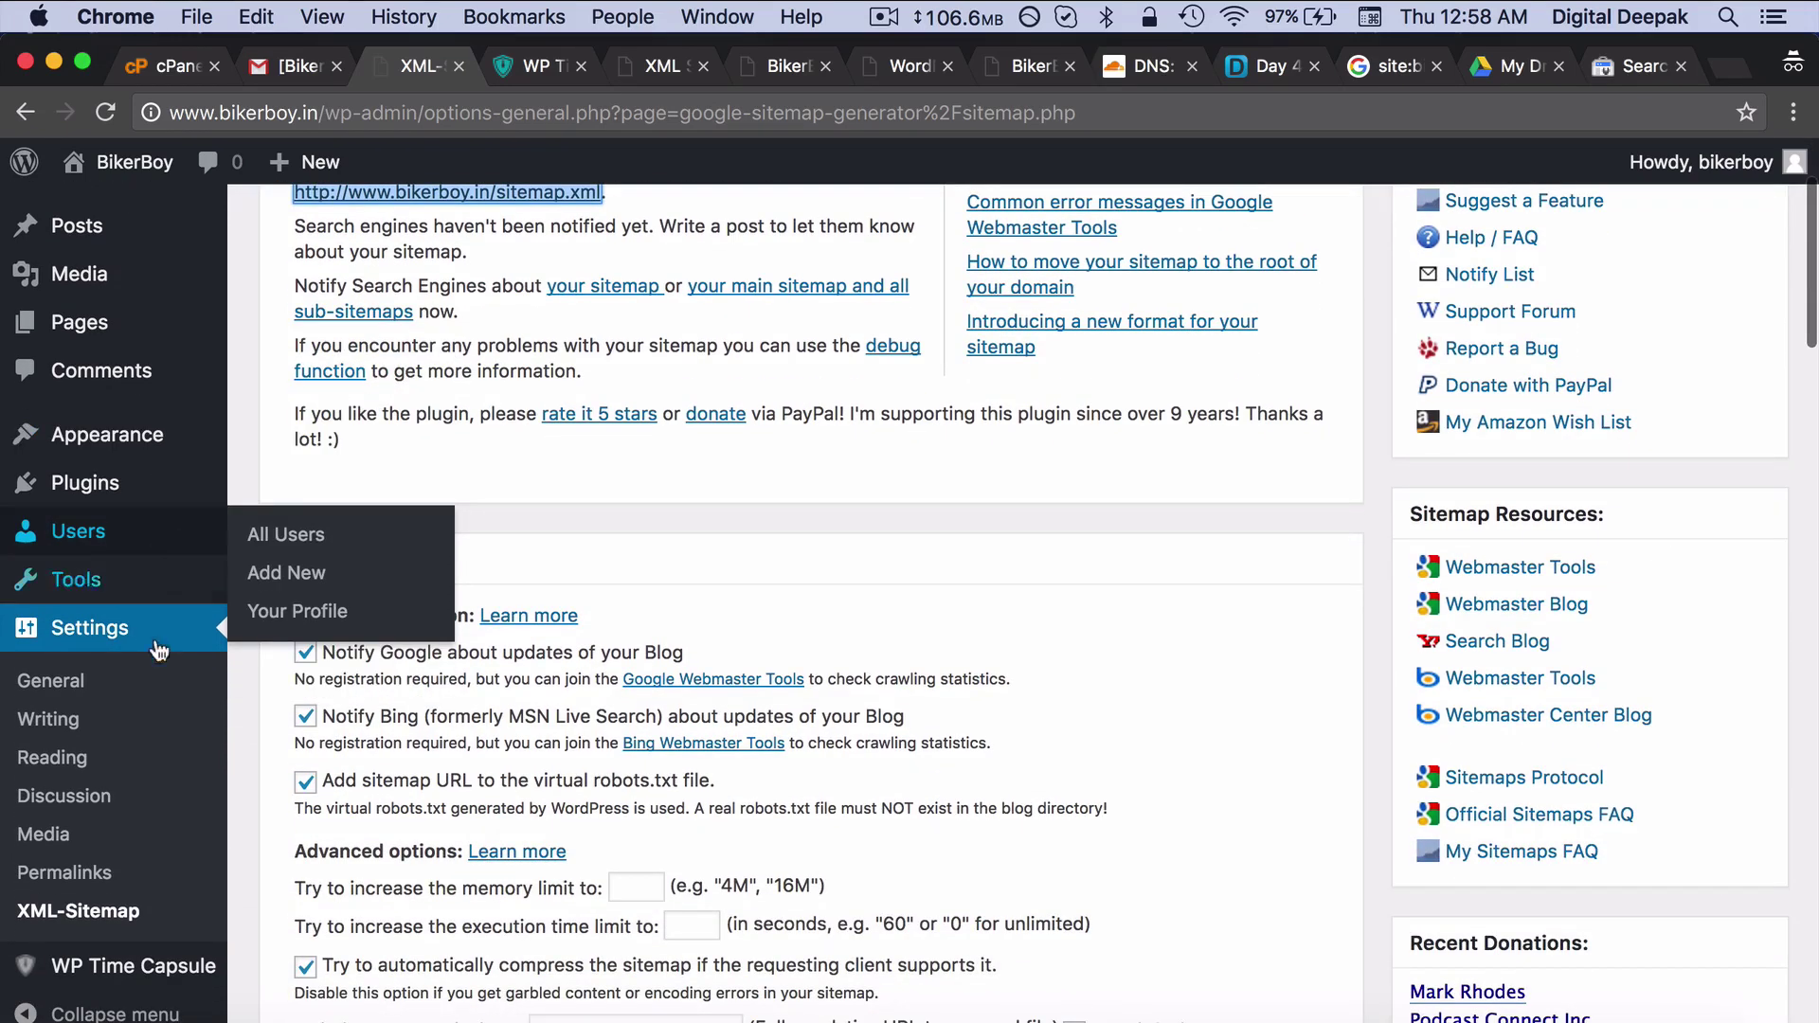
pyautogui.click(285, 661)
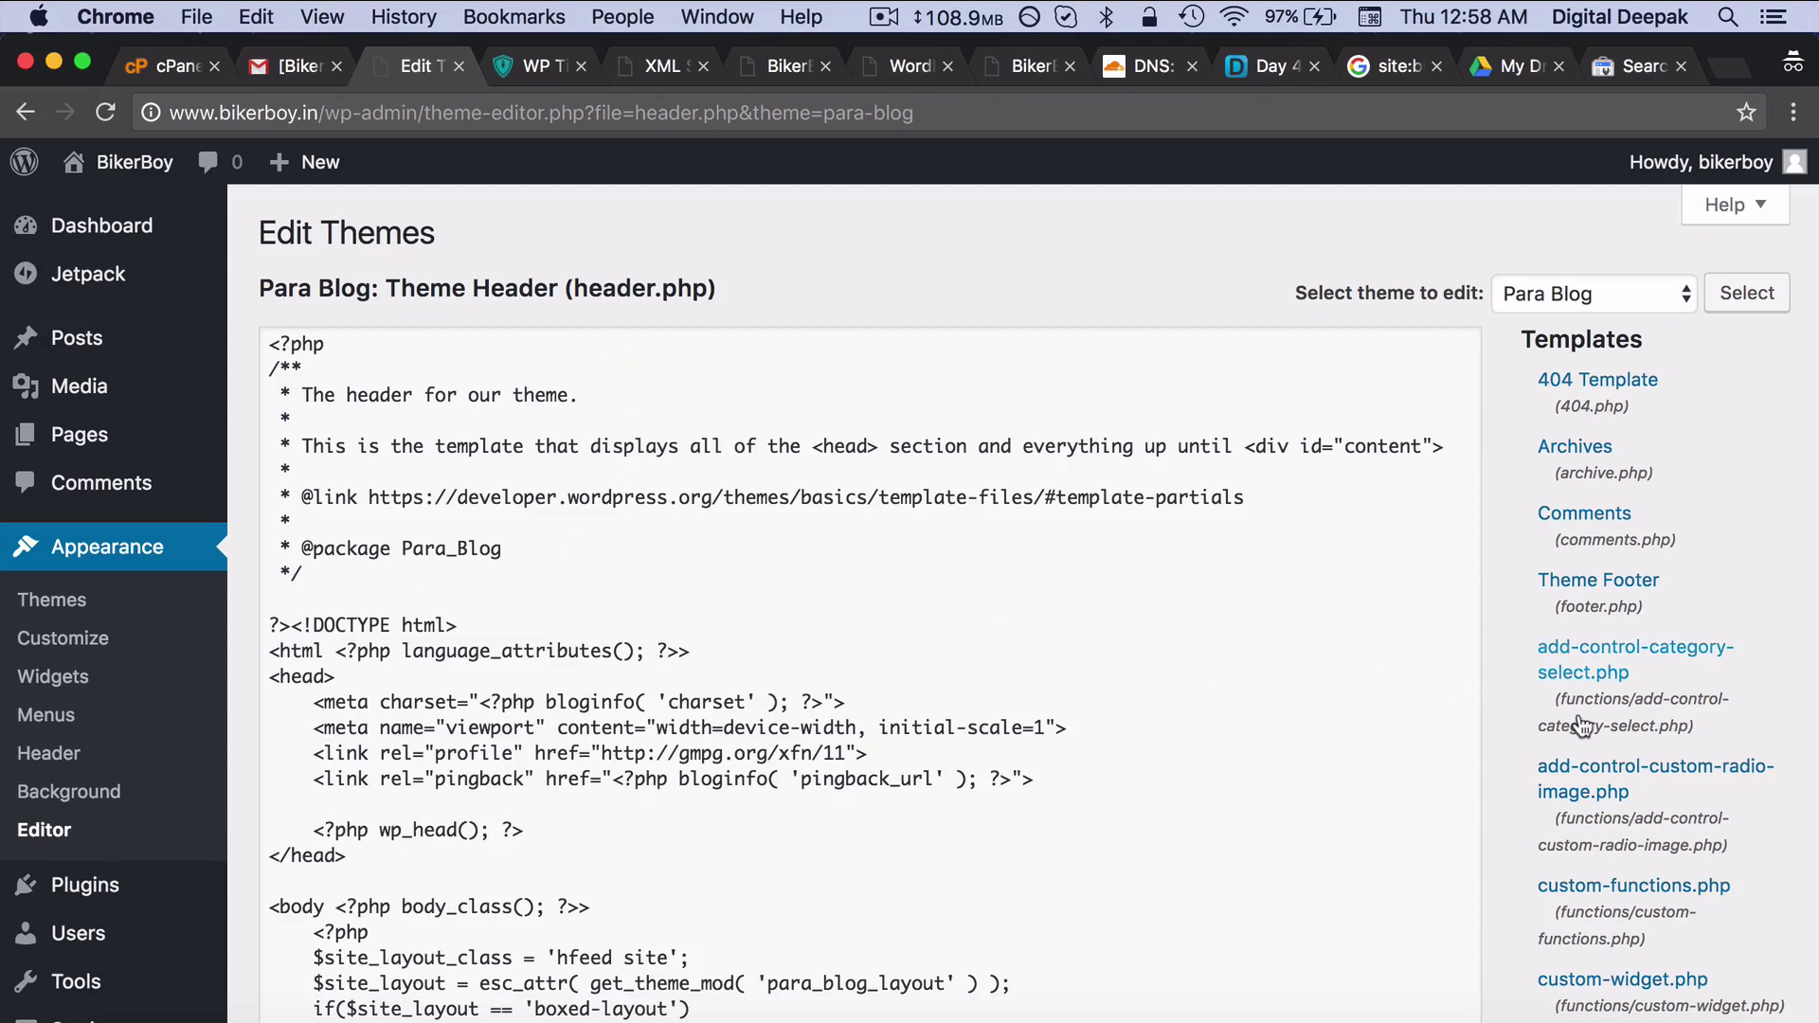
# Paste the google-site-verification meta tag, with its verification token, on a new line below the viewport meta tag in header.php, and save the file.
pyautogui.click(1092, 727)
pyautogui.press('Return')
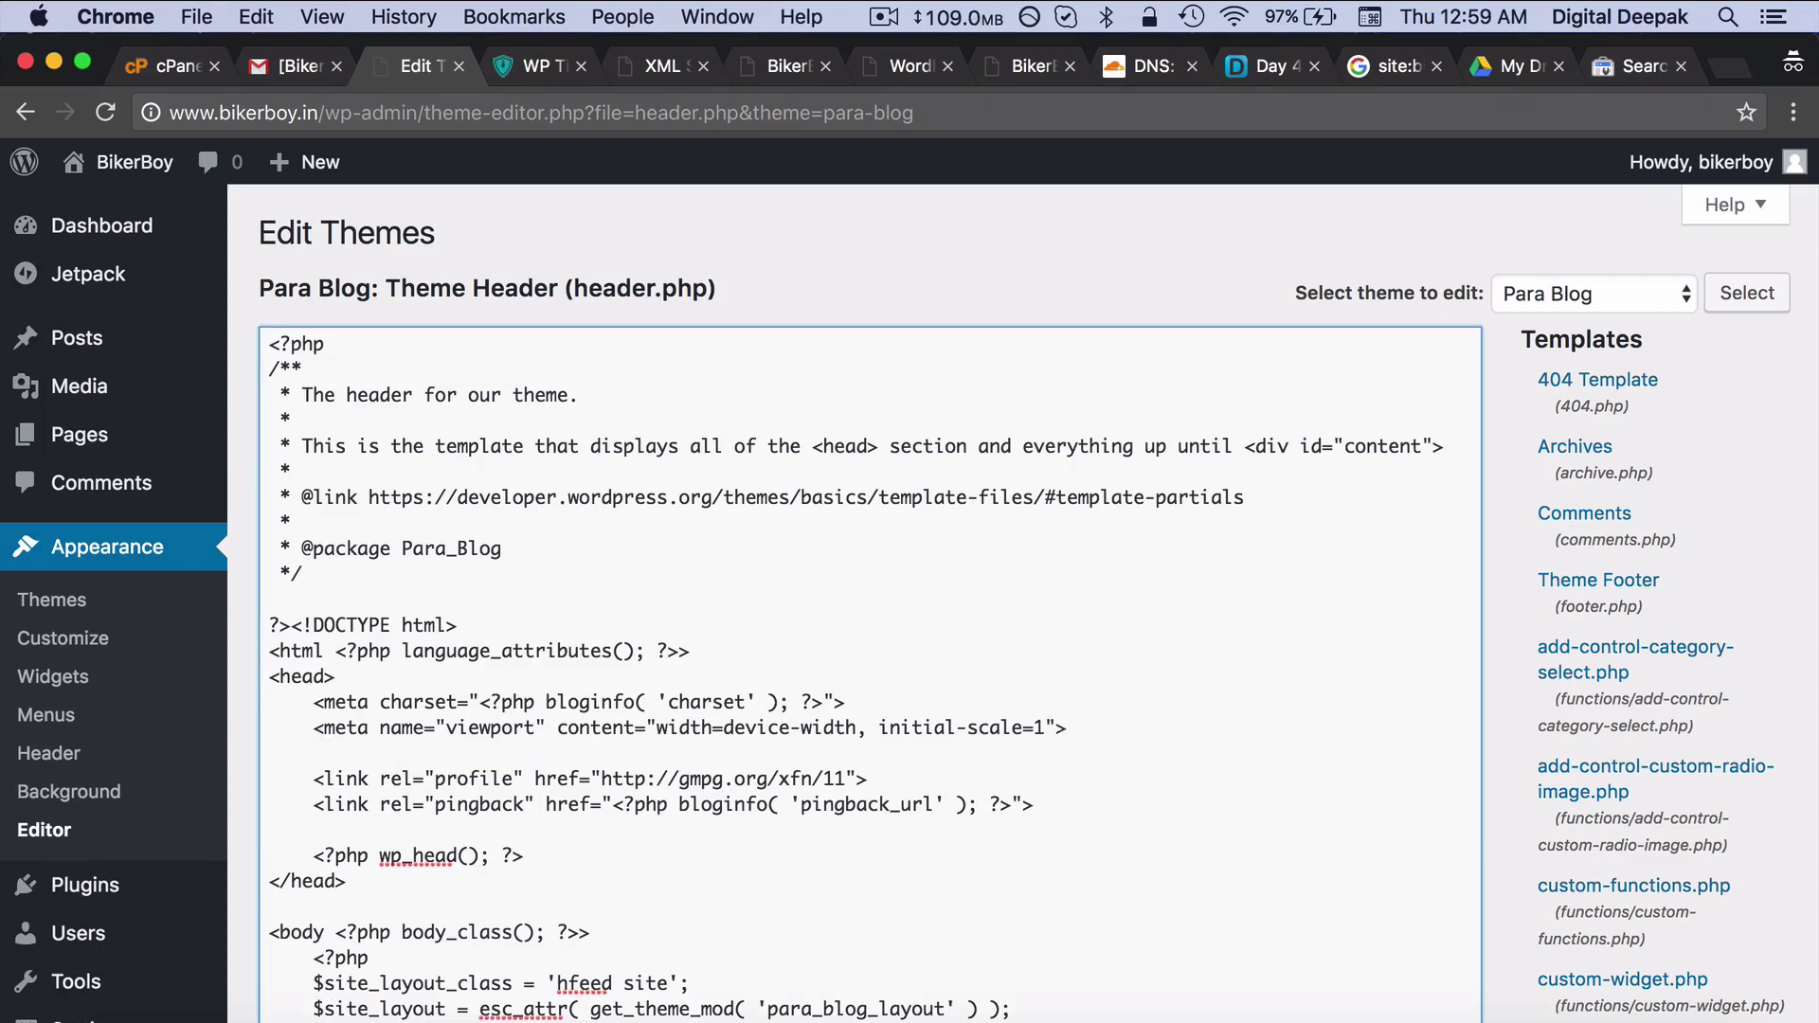
pyautogui.press('Tab')
pyautogui.write('<meta name="google-site-verification" content="747UlFklaCVurZbVFQmF3GGwSTdzZbuYaqsI4sIV1HM" />')
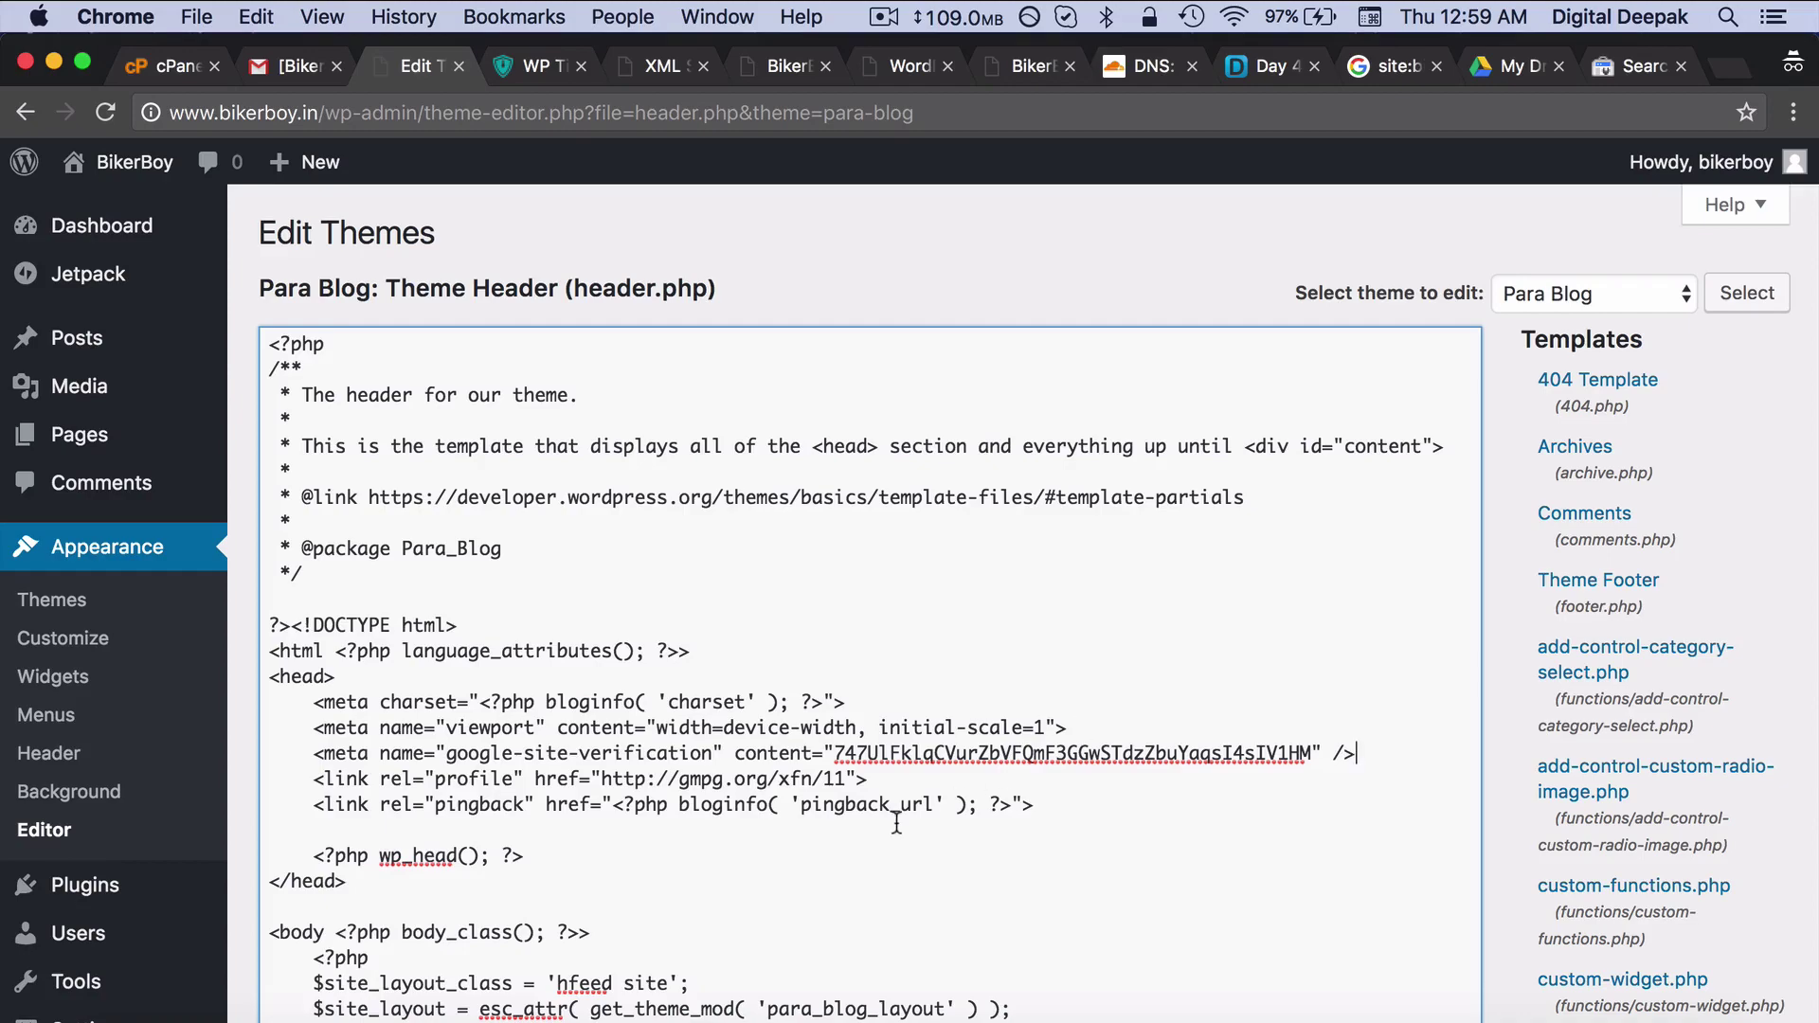
pyautogui.scroll(-10, 891, 805)
pyautogui.scroll(-10, 891, 805)
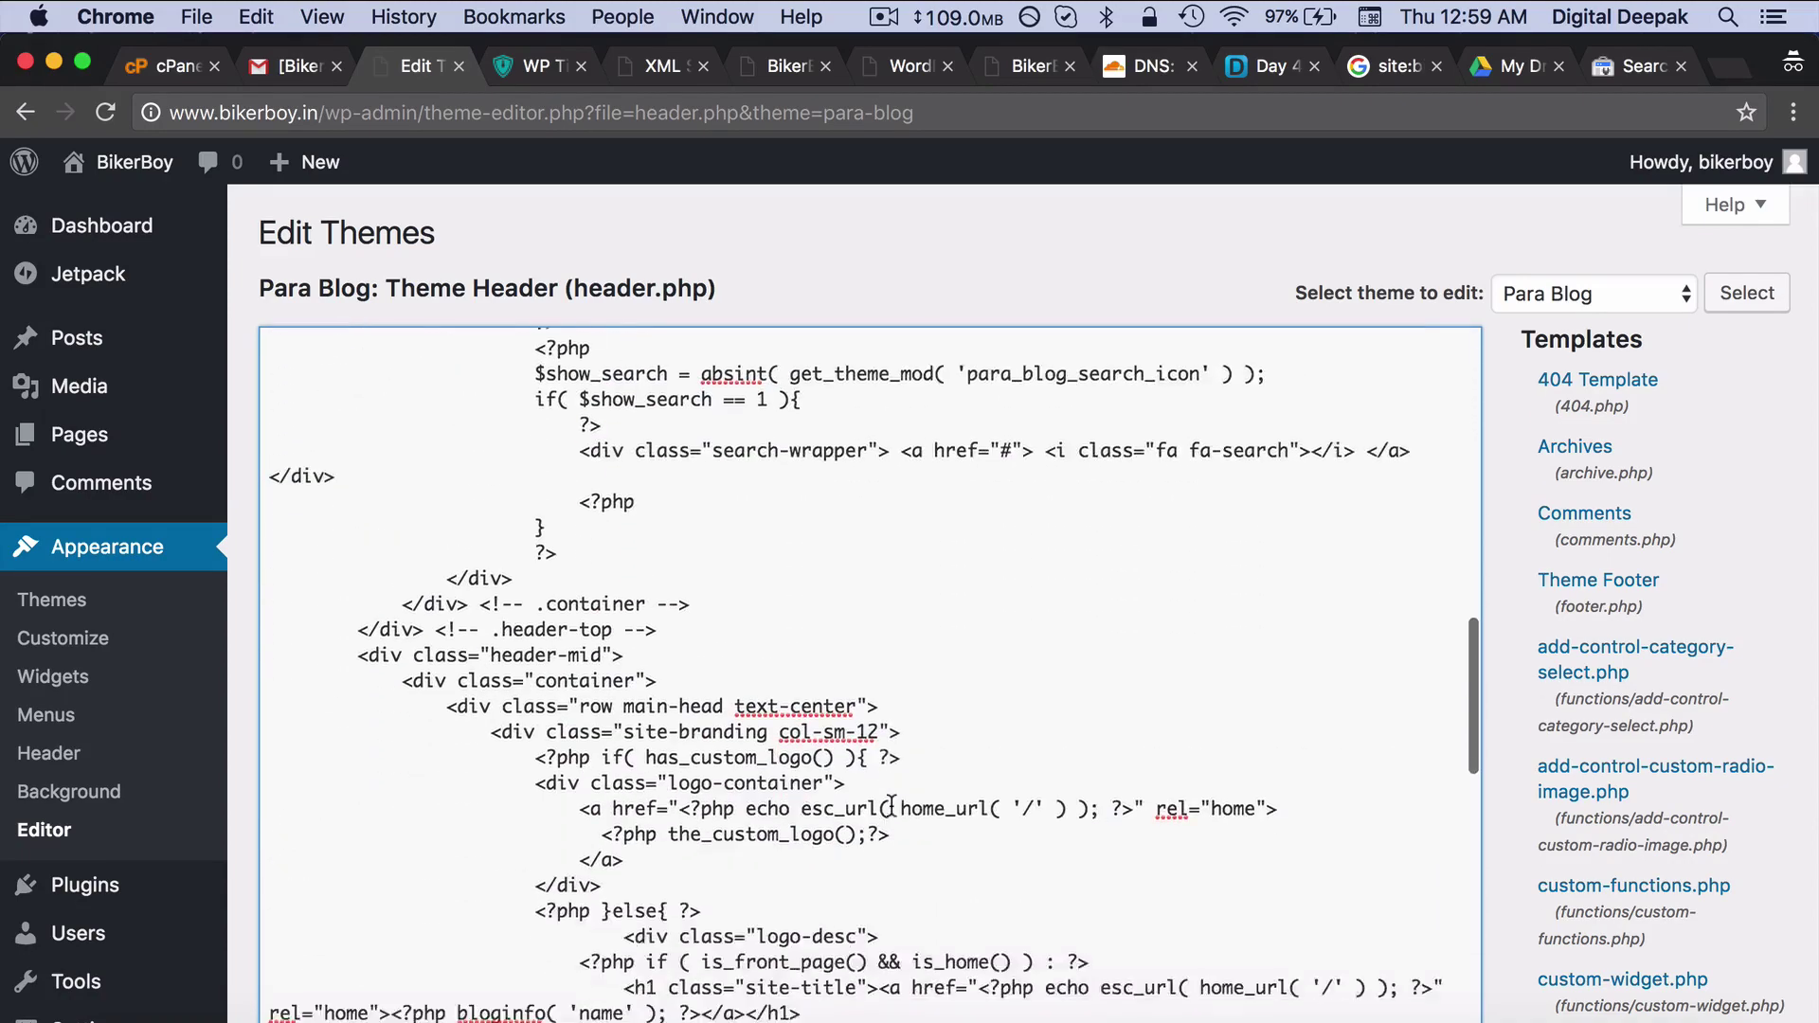
pyautogui.click(323, 594)
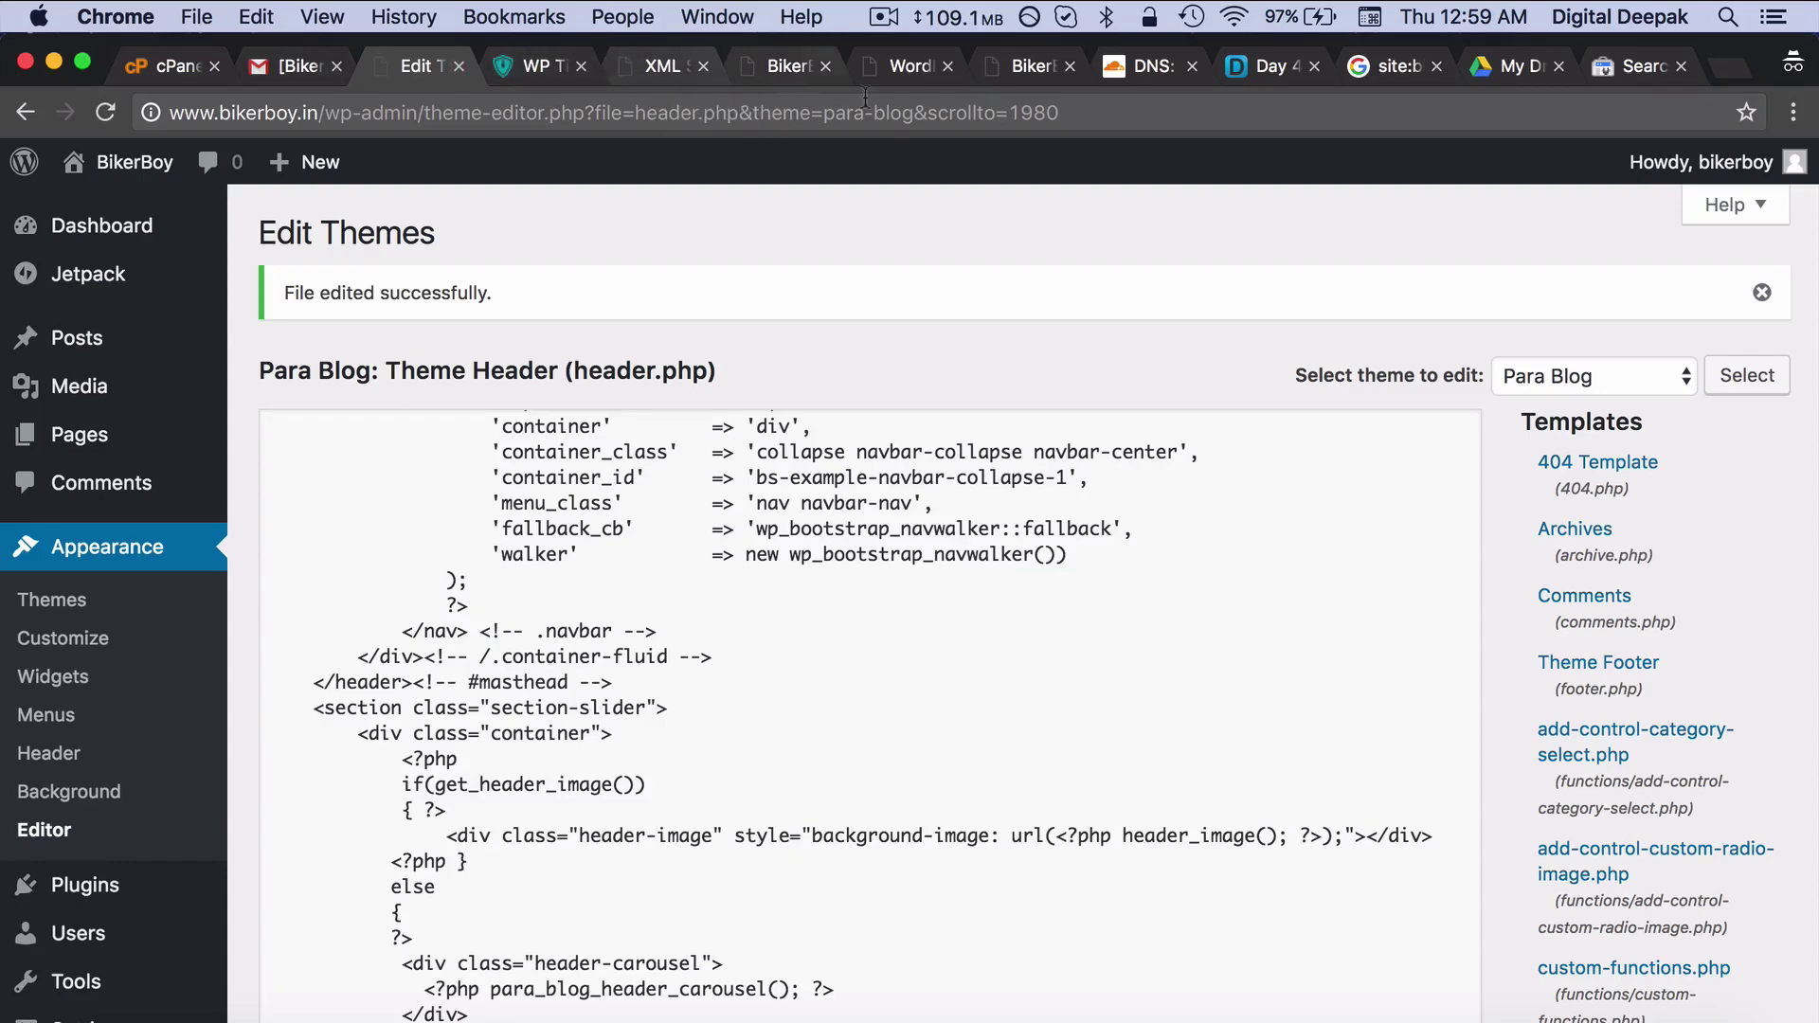
pyautogui.click(1634, 65)
pyautogui.click(708, 482)
pyautogui.scroll(-2, 701, 481)
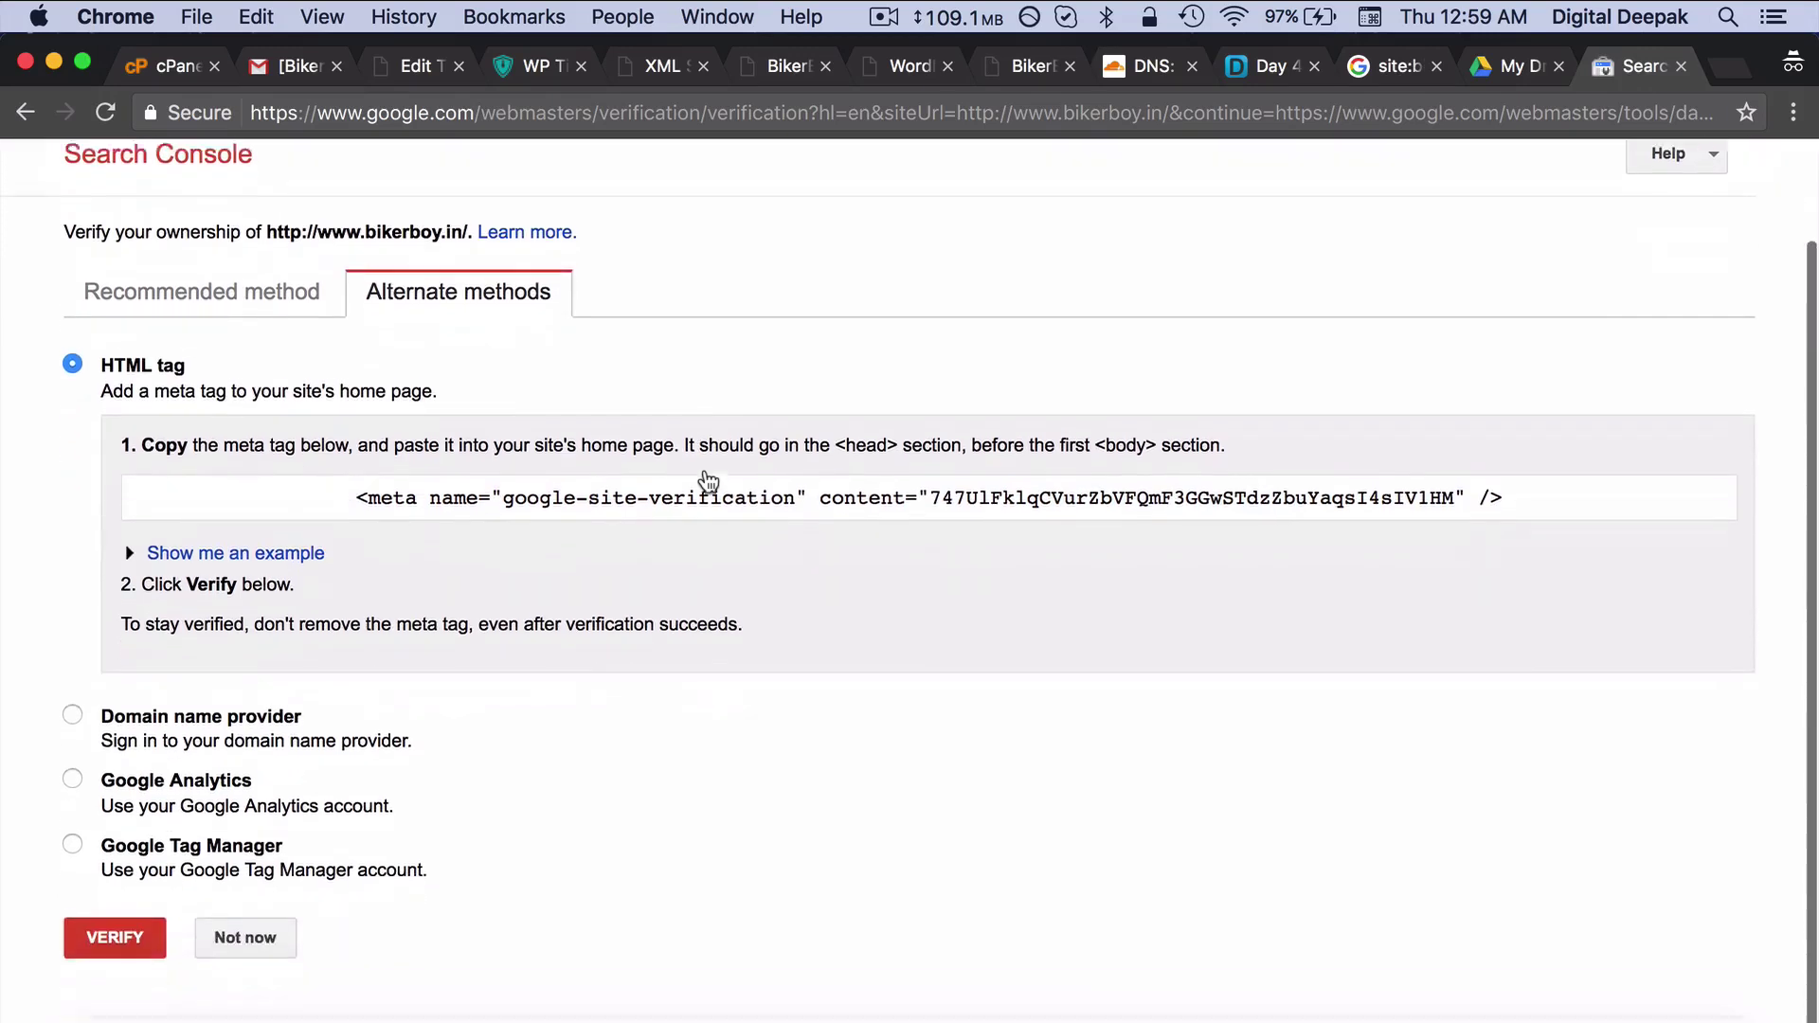
pyautogui.click(138, 936)
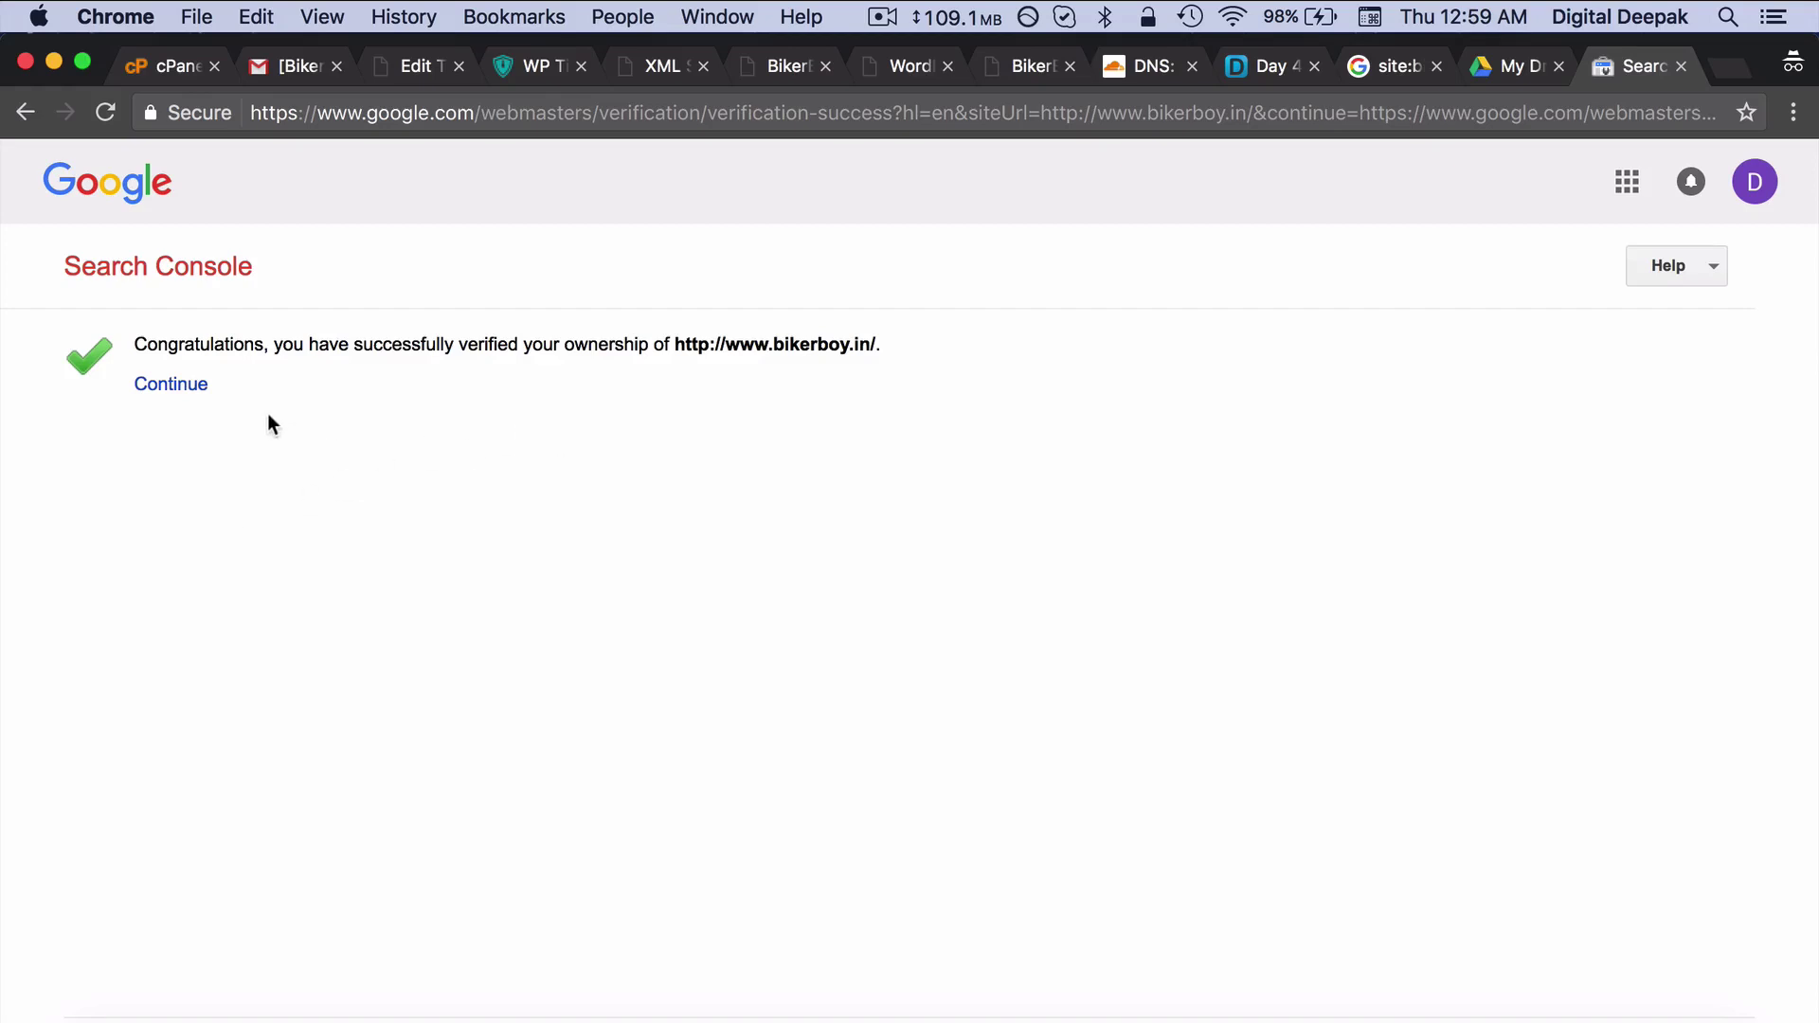
pyautogui.click(172, 384)
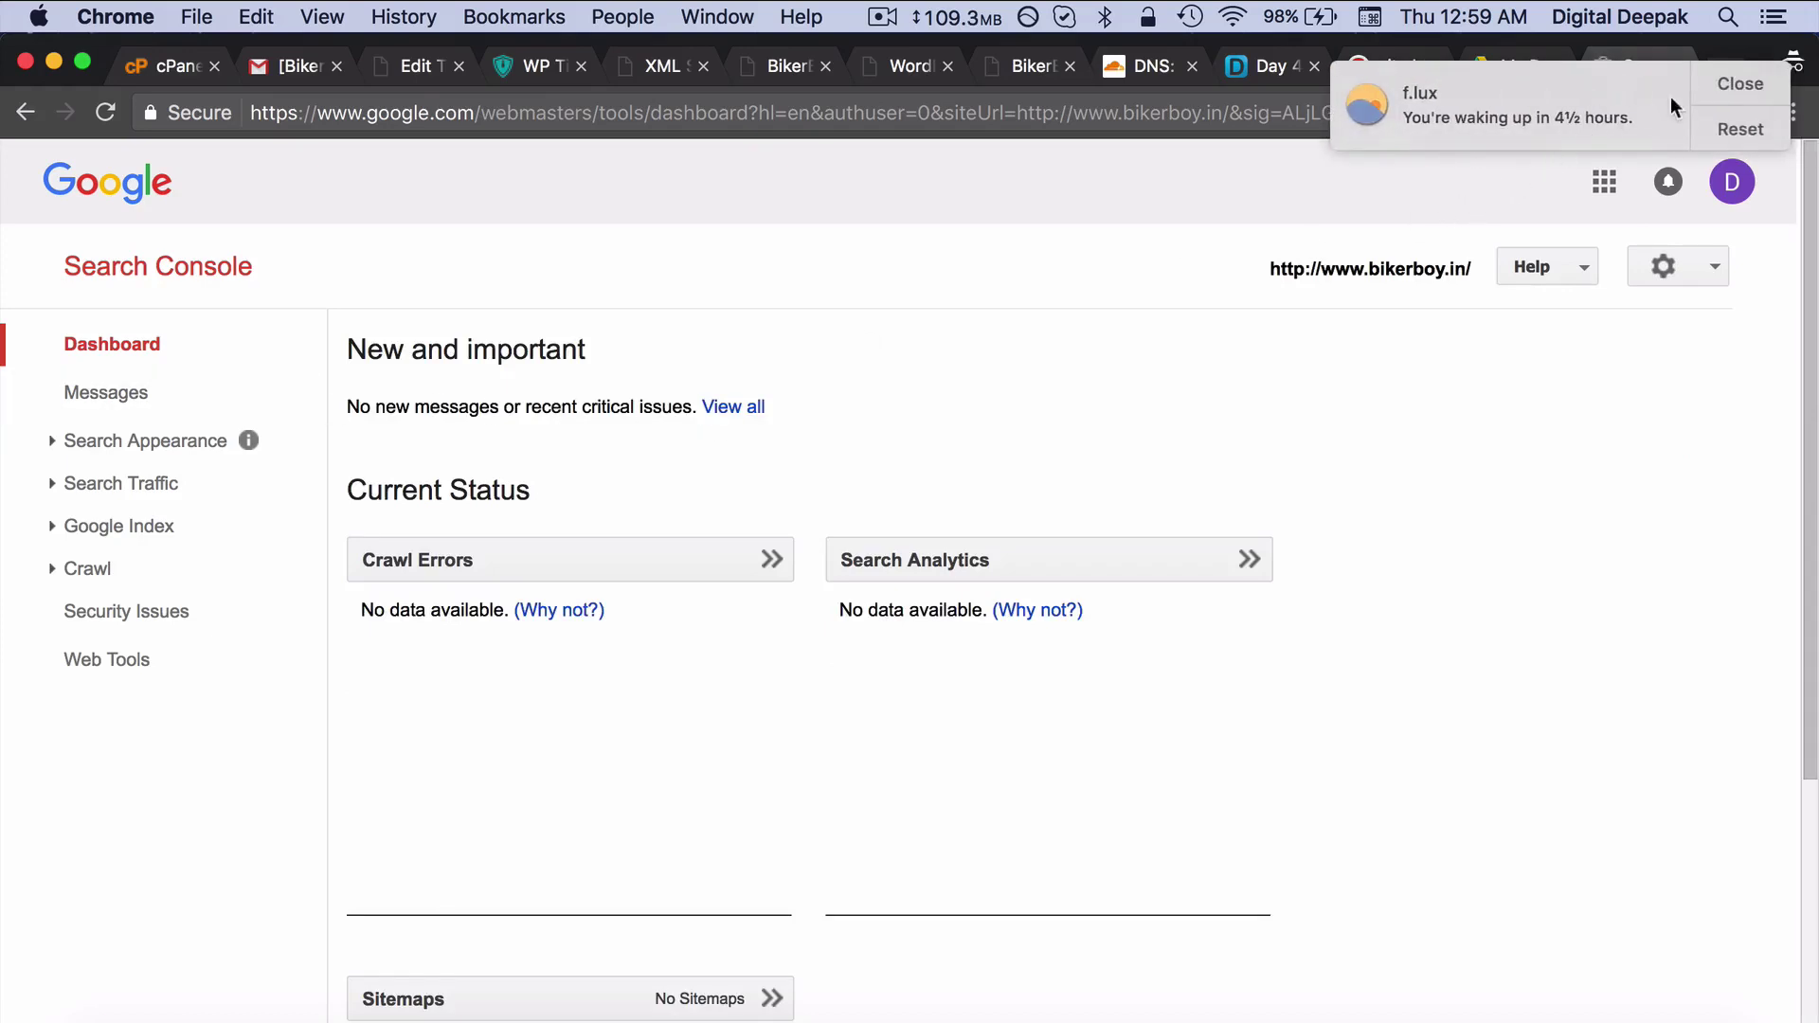
pyautogui.click(1731, 72)
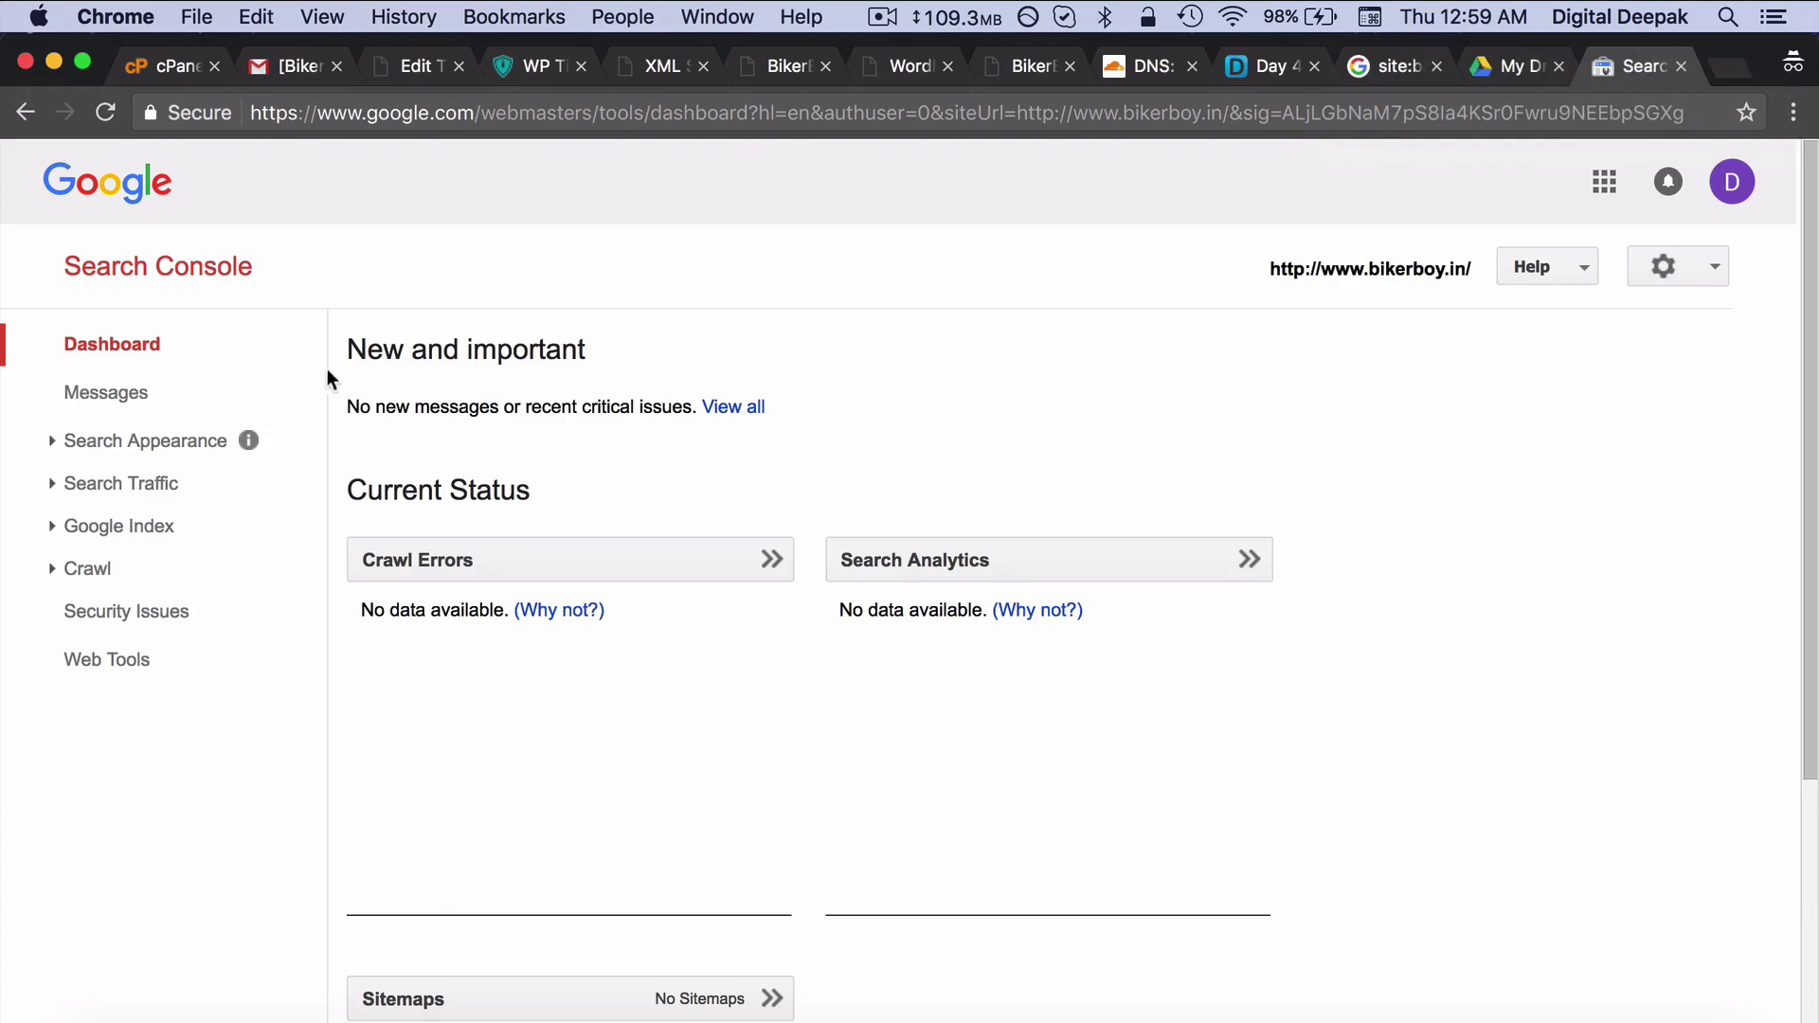
pyautogui.click(157, 272)
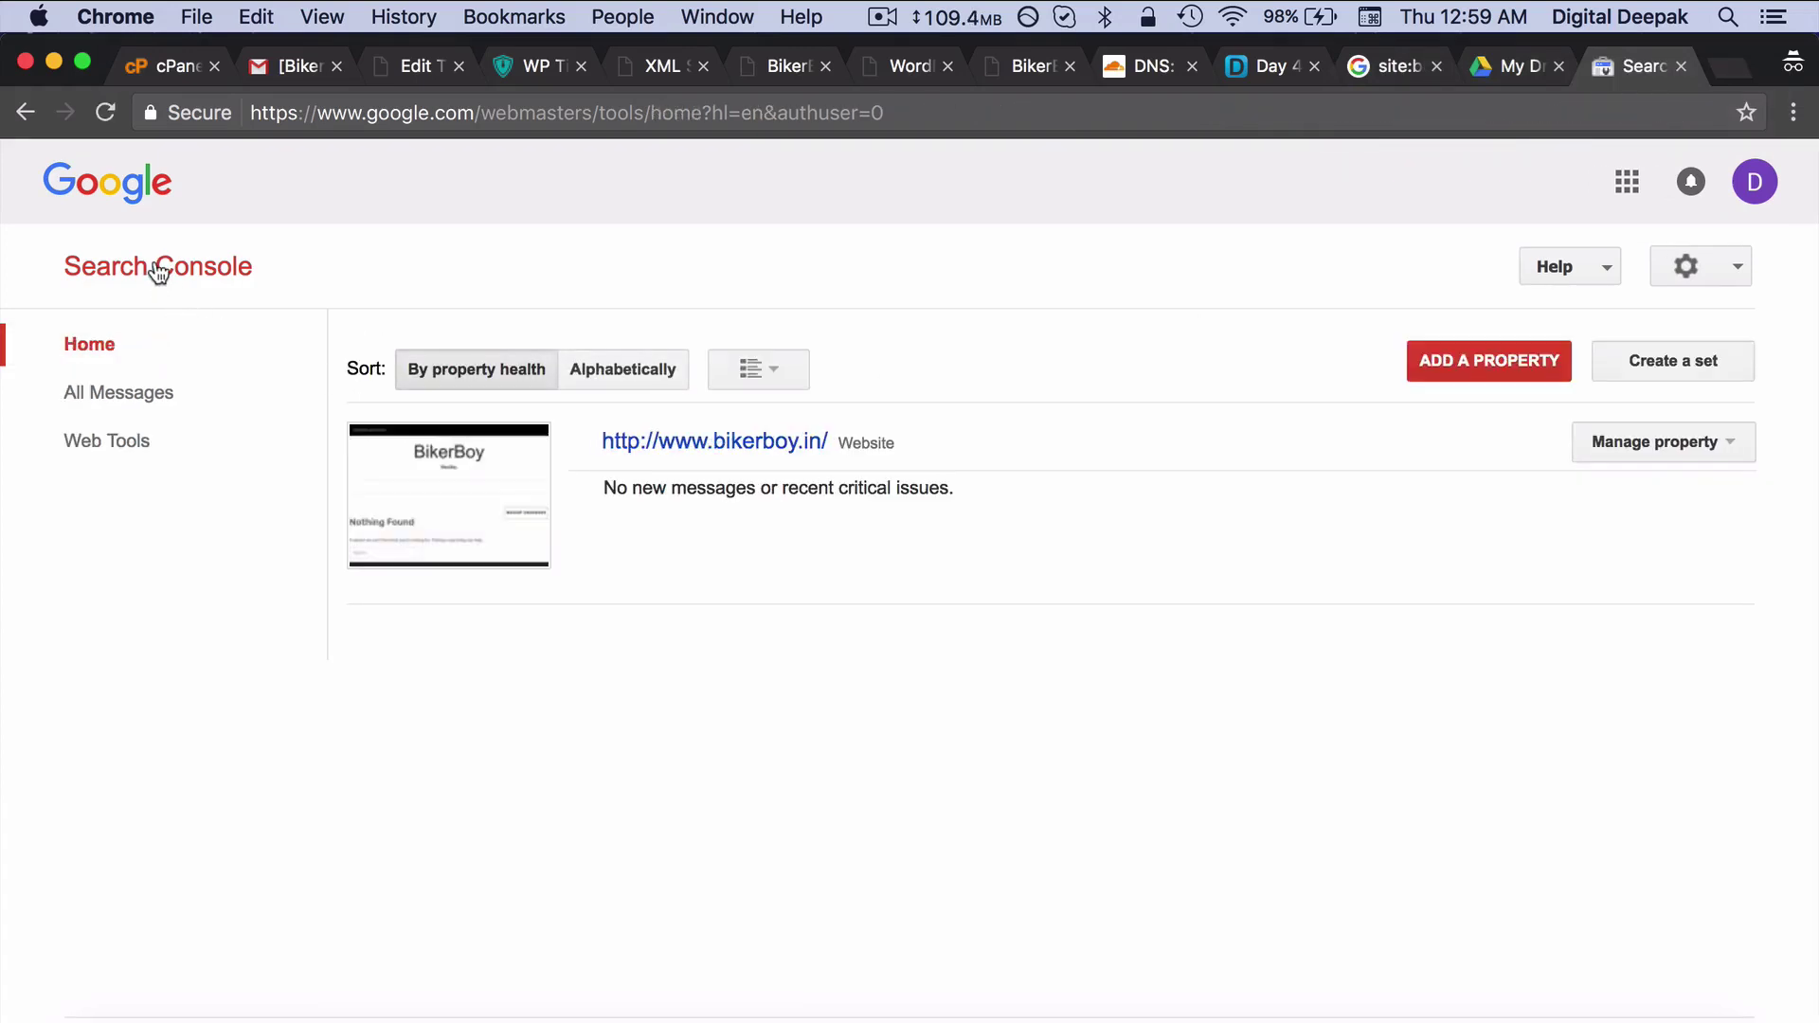
pyautogui.click(611, 441)
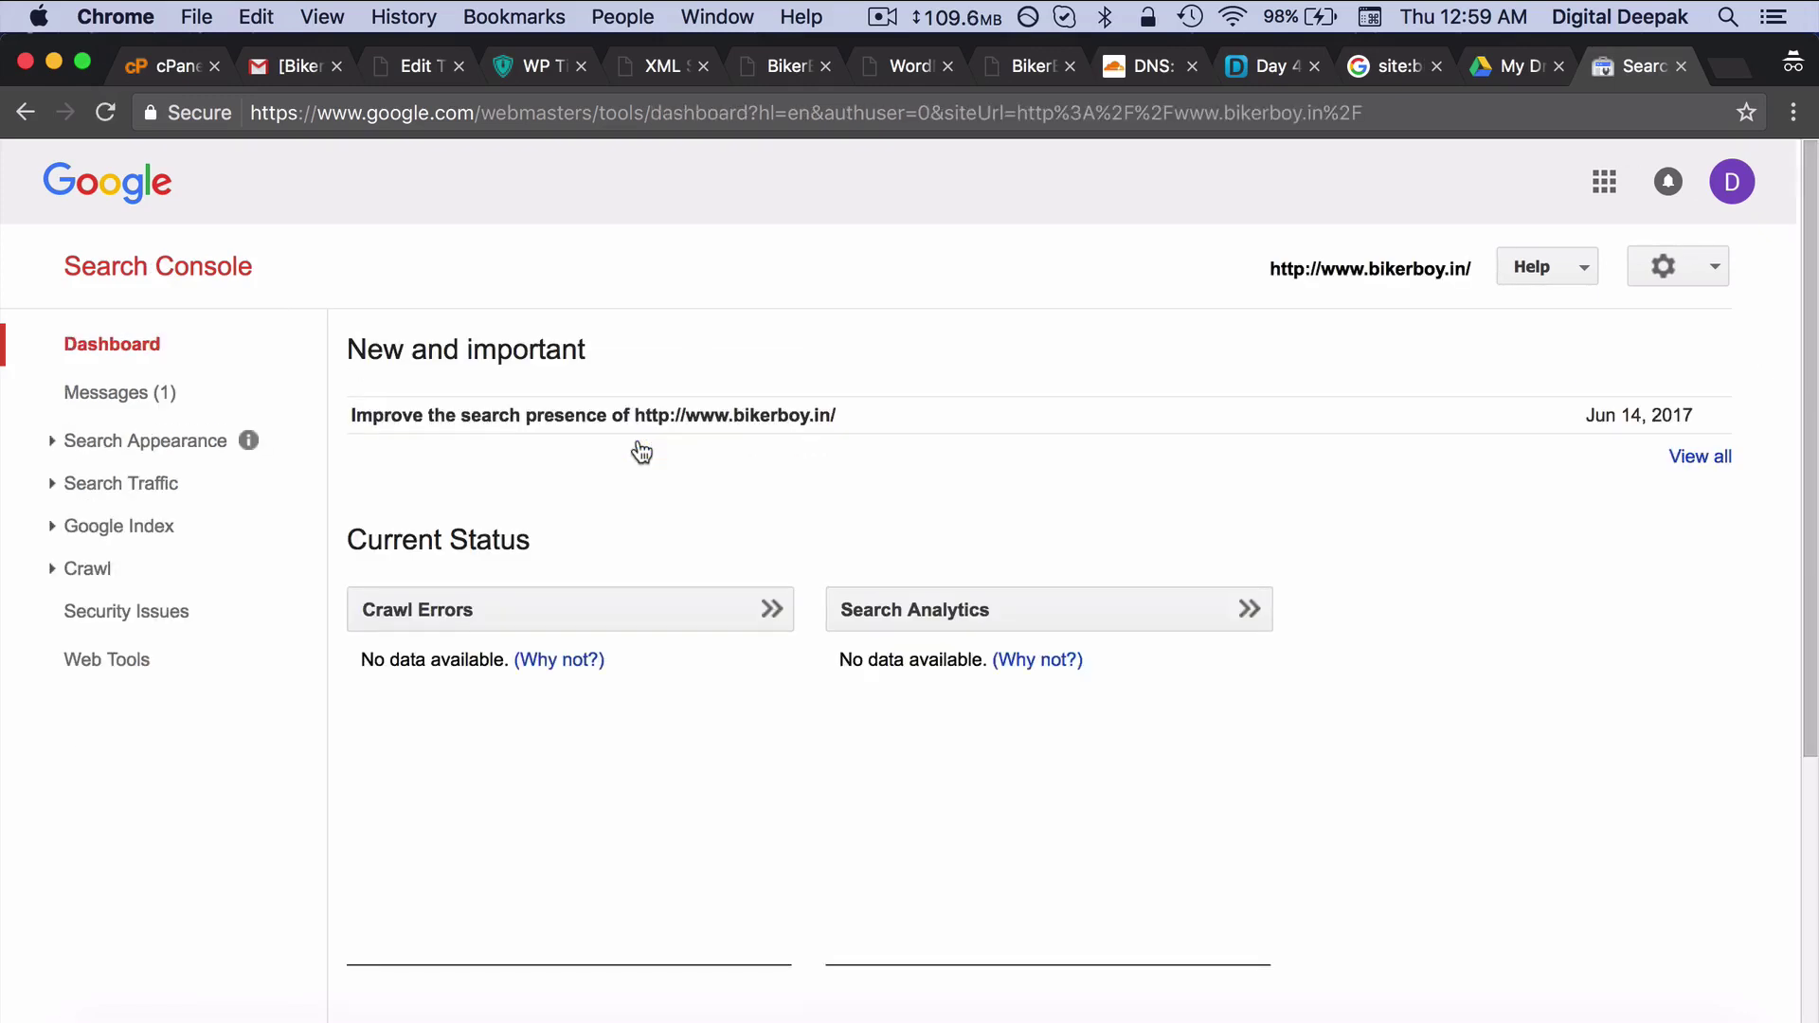
pyautogui.scroll(-1, 641, 452)
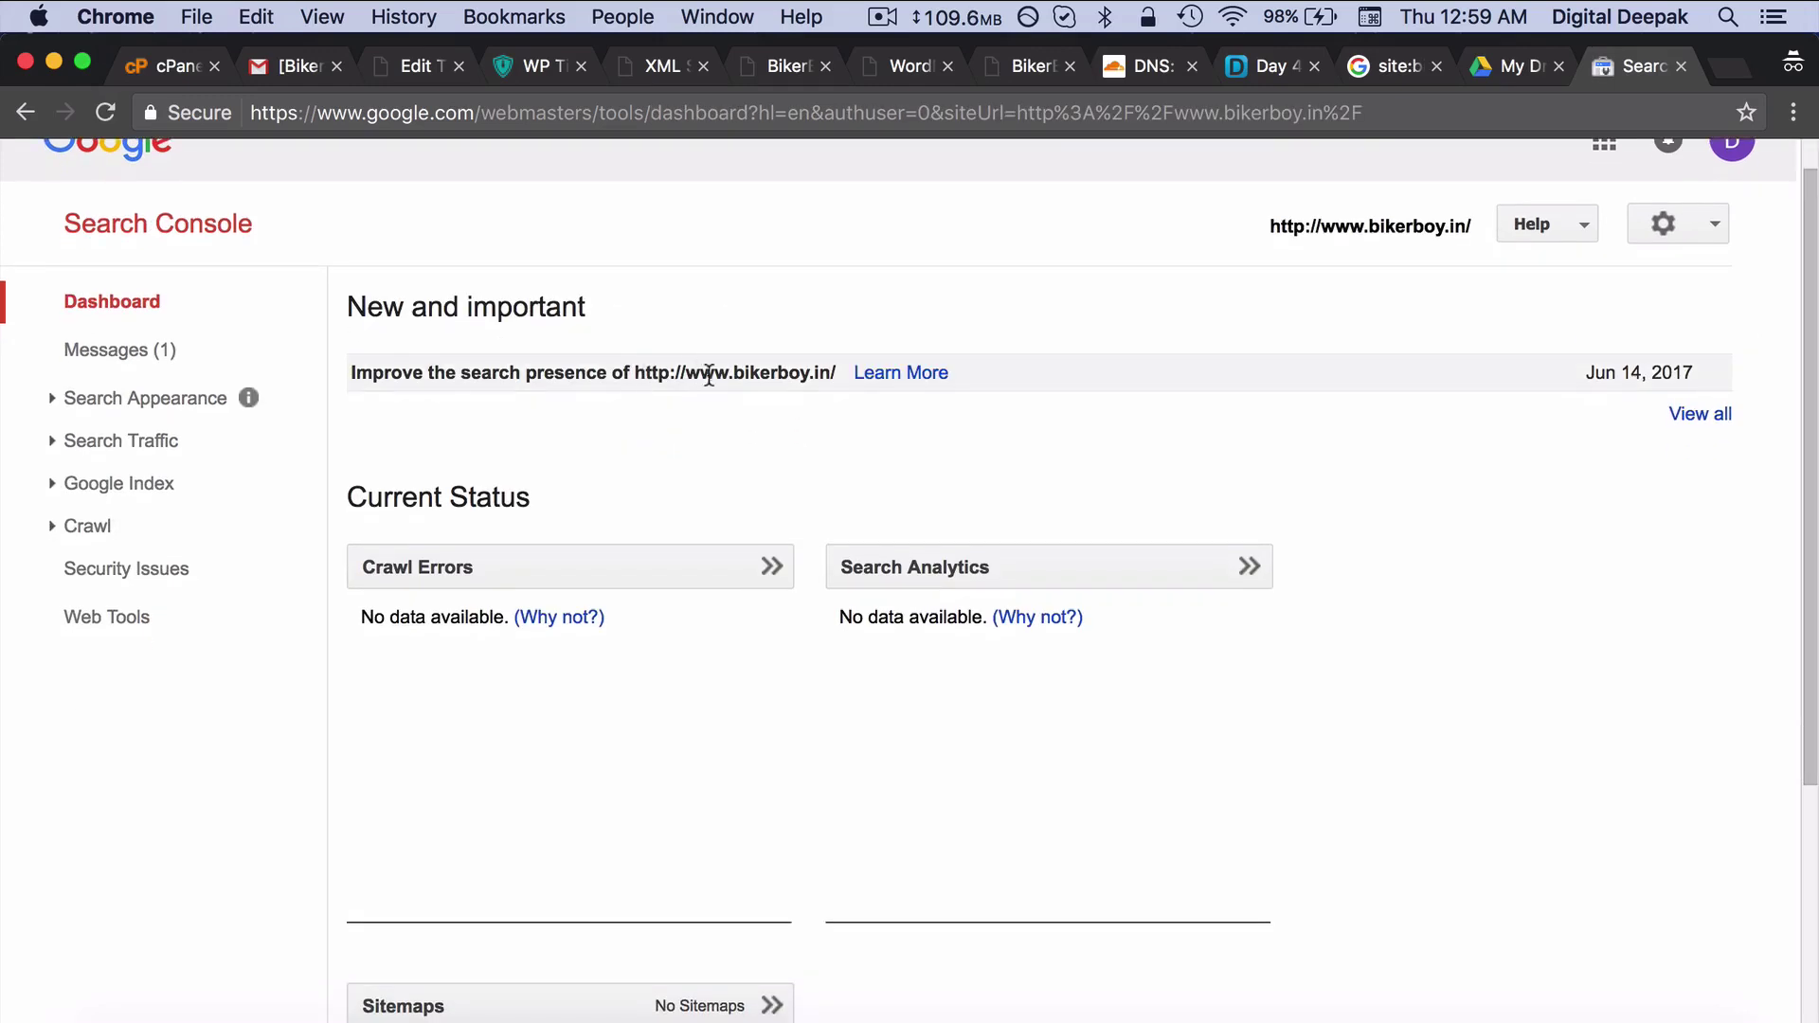
pyautogui.click(898, 372)
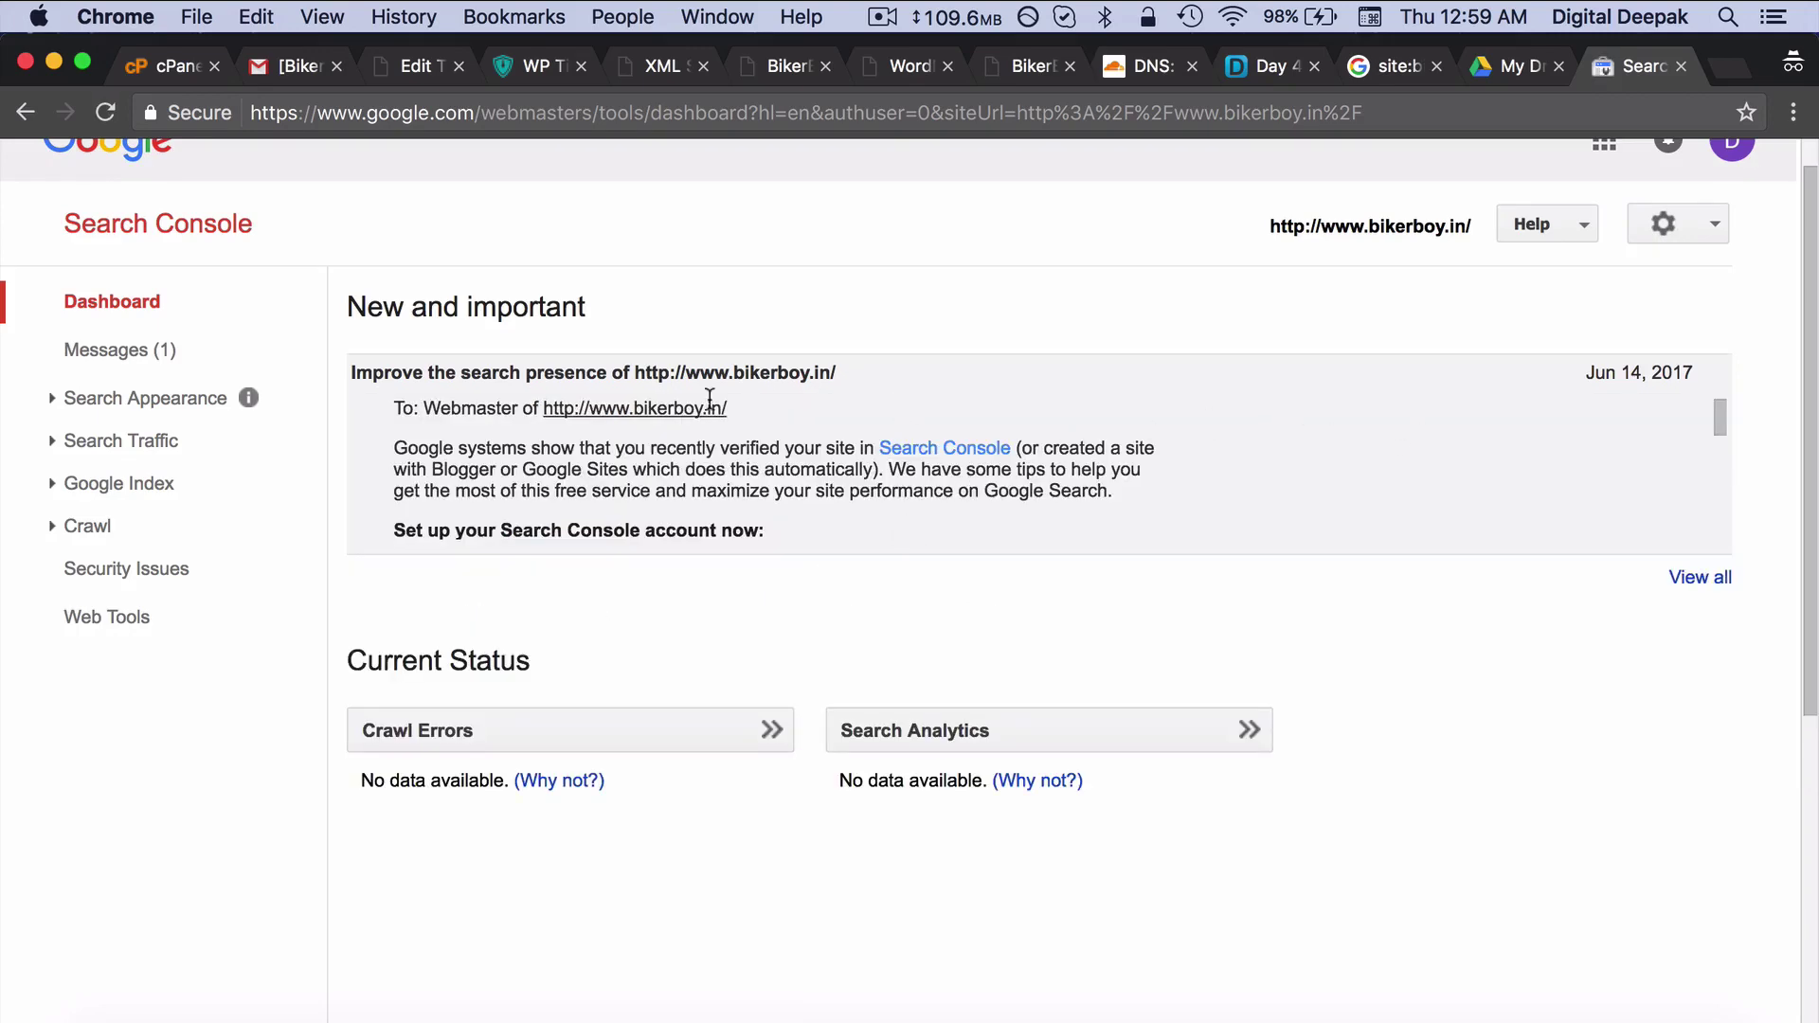
pyautogui.click(219, 361)
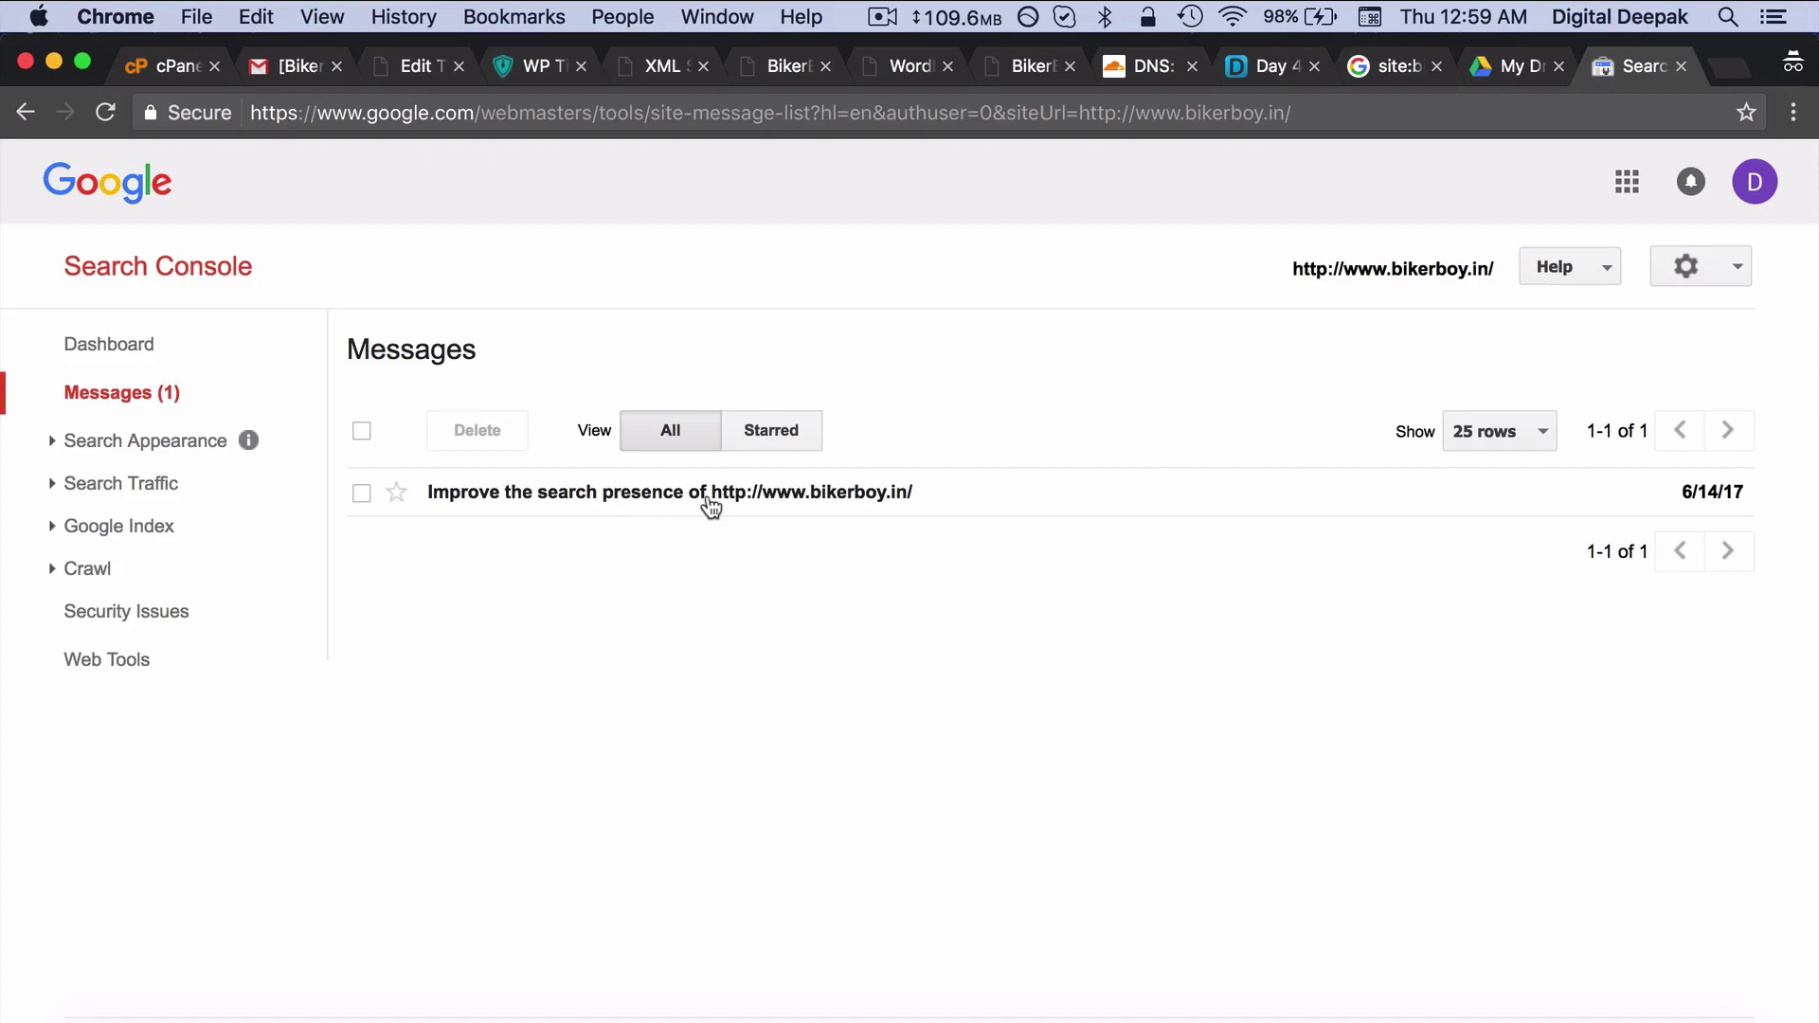
pyautogui.click(711, 504)
pyautogui.scroll(-5, 755, 683)
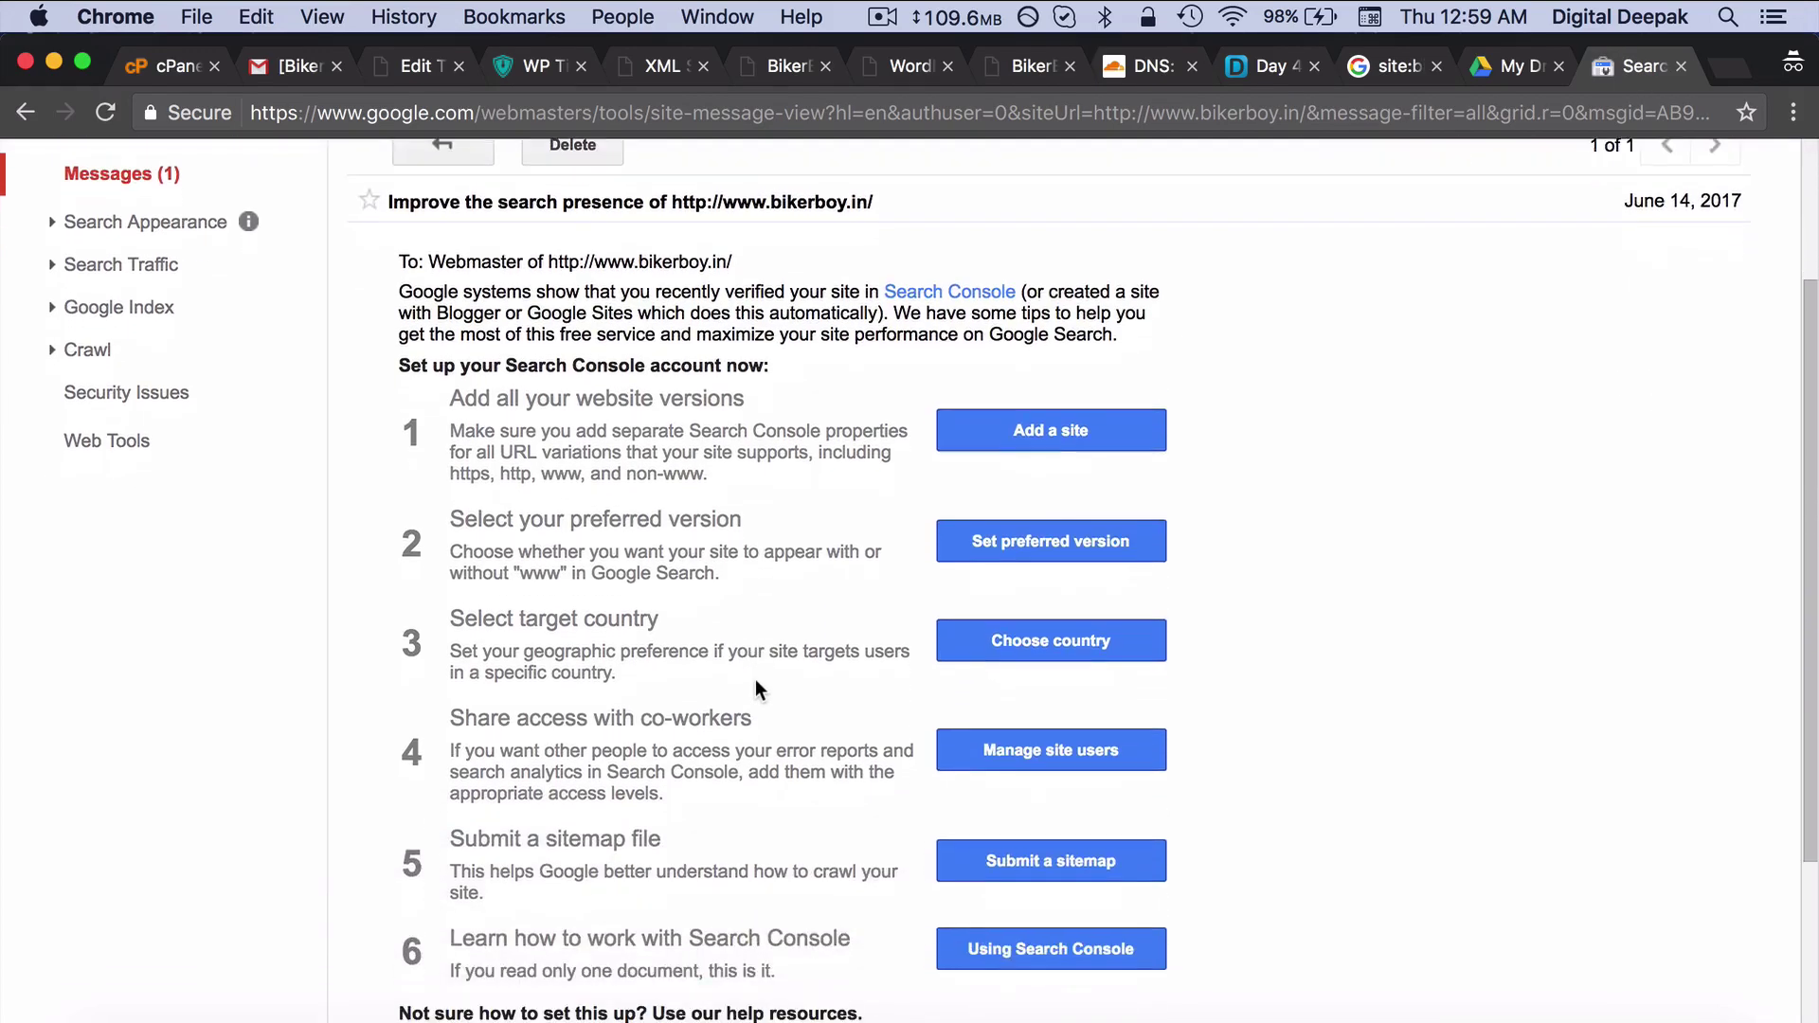
pyautogui.scroll(-1, 756, 668)
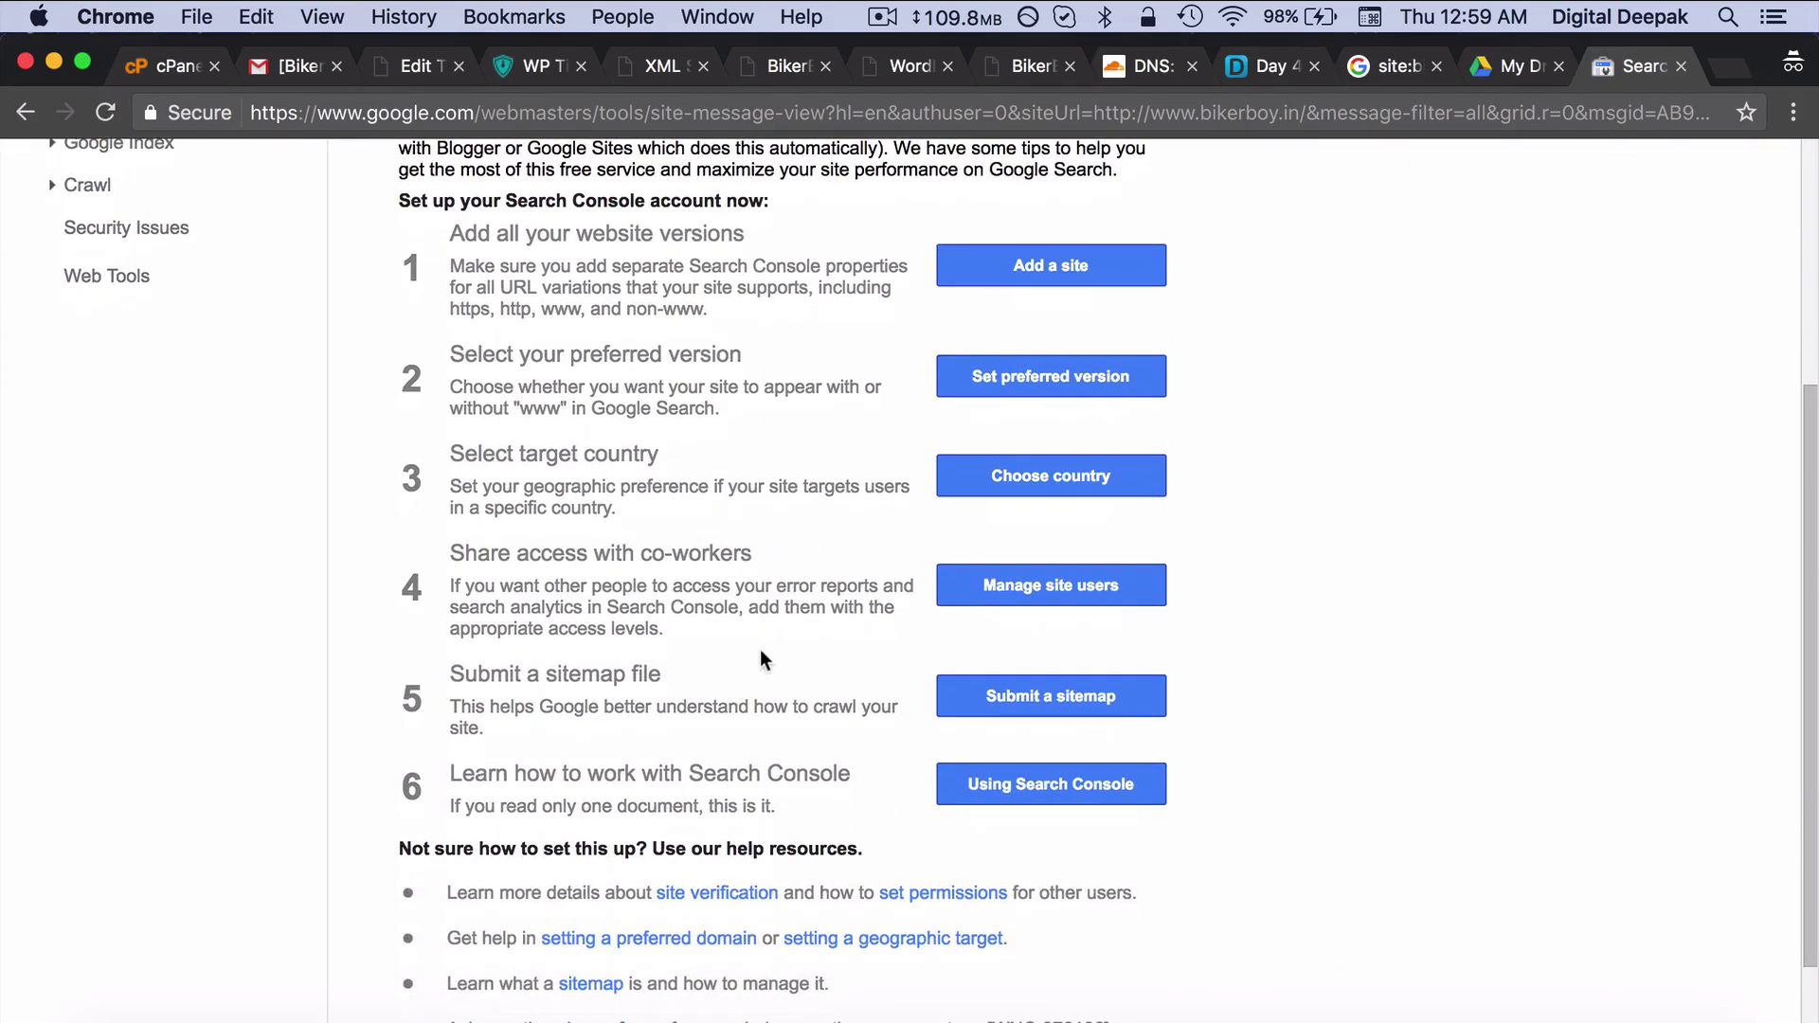
# Follow the message's Add a site suggestion and add bikerboy.in, without www, as a website property.
pyautogui.click(1013, 275)
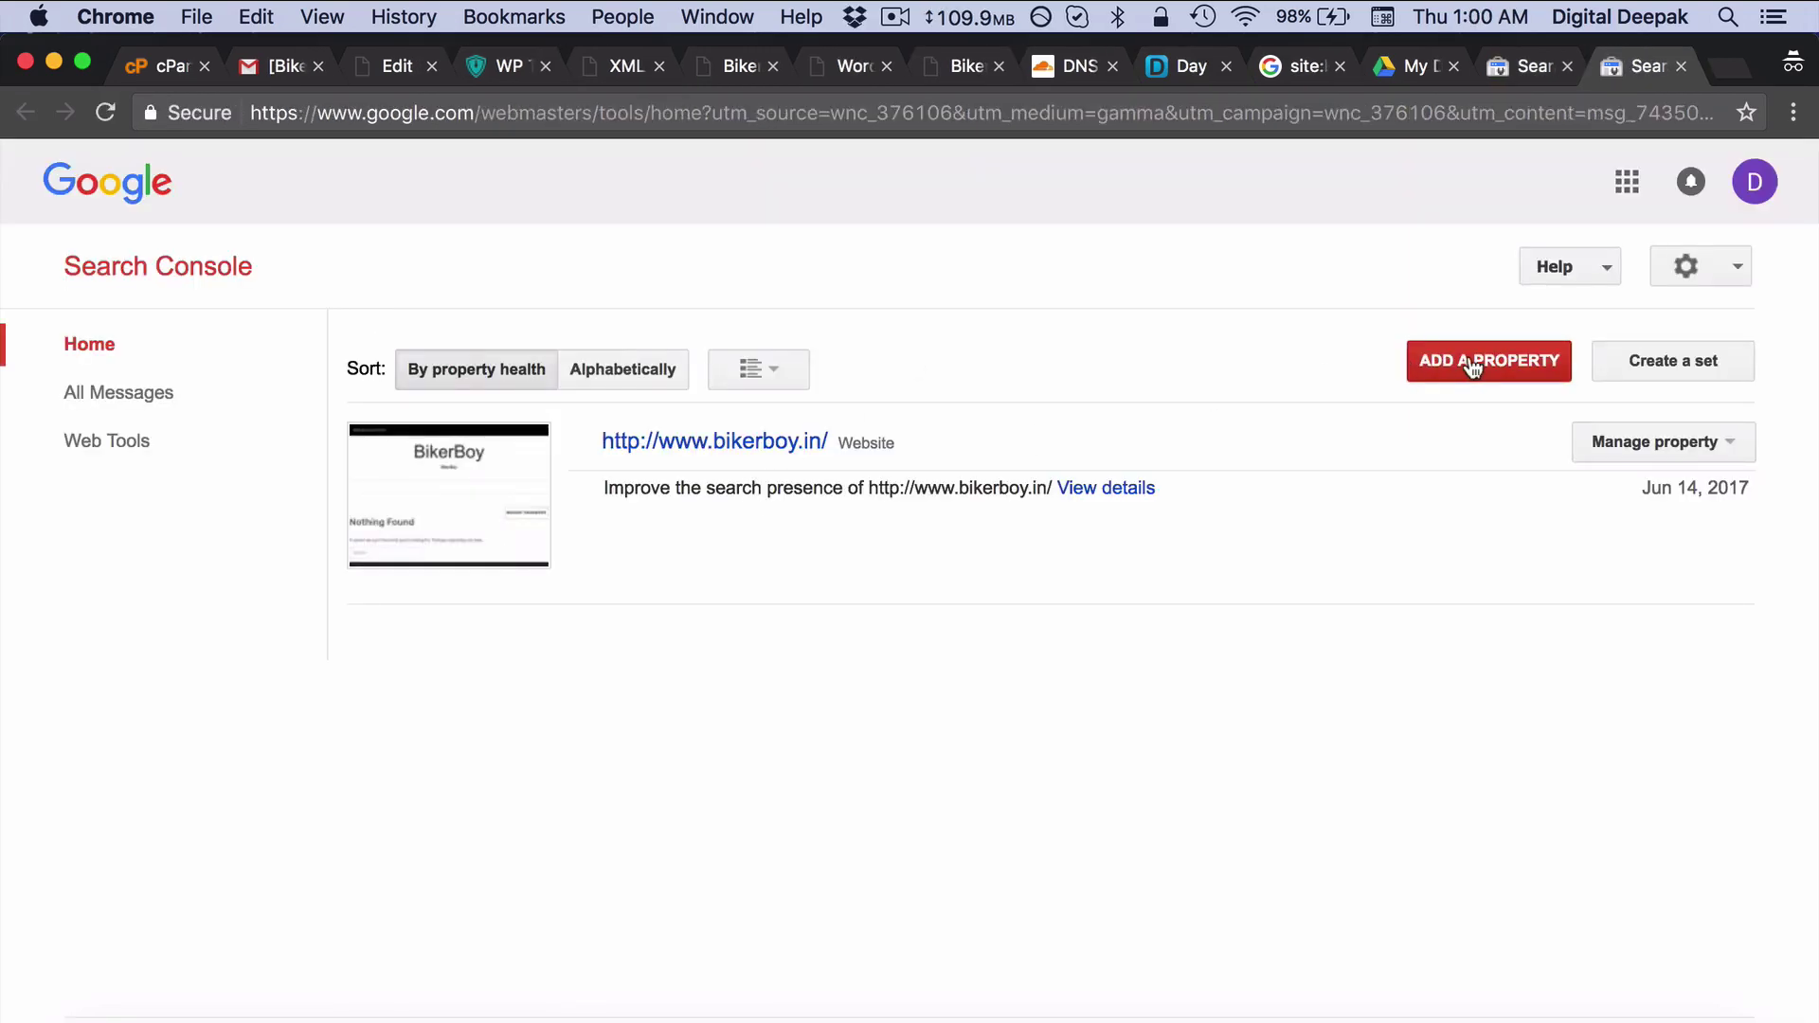
pyautogui.click(1459, 360)
pyautogui.write('bikerboy.in')
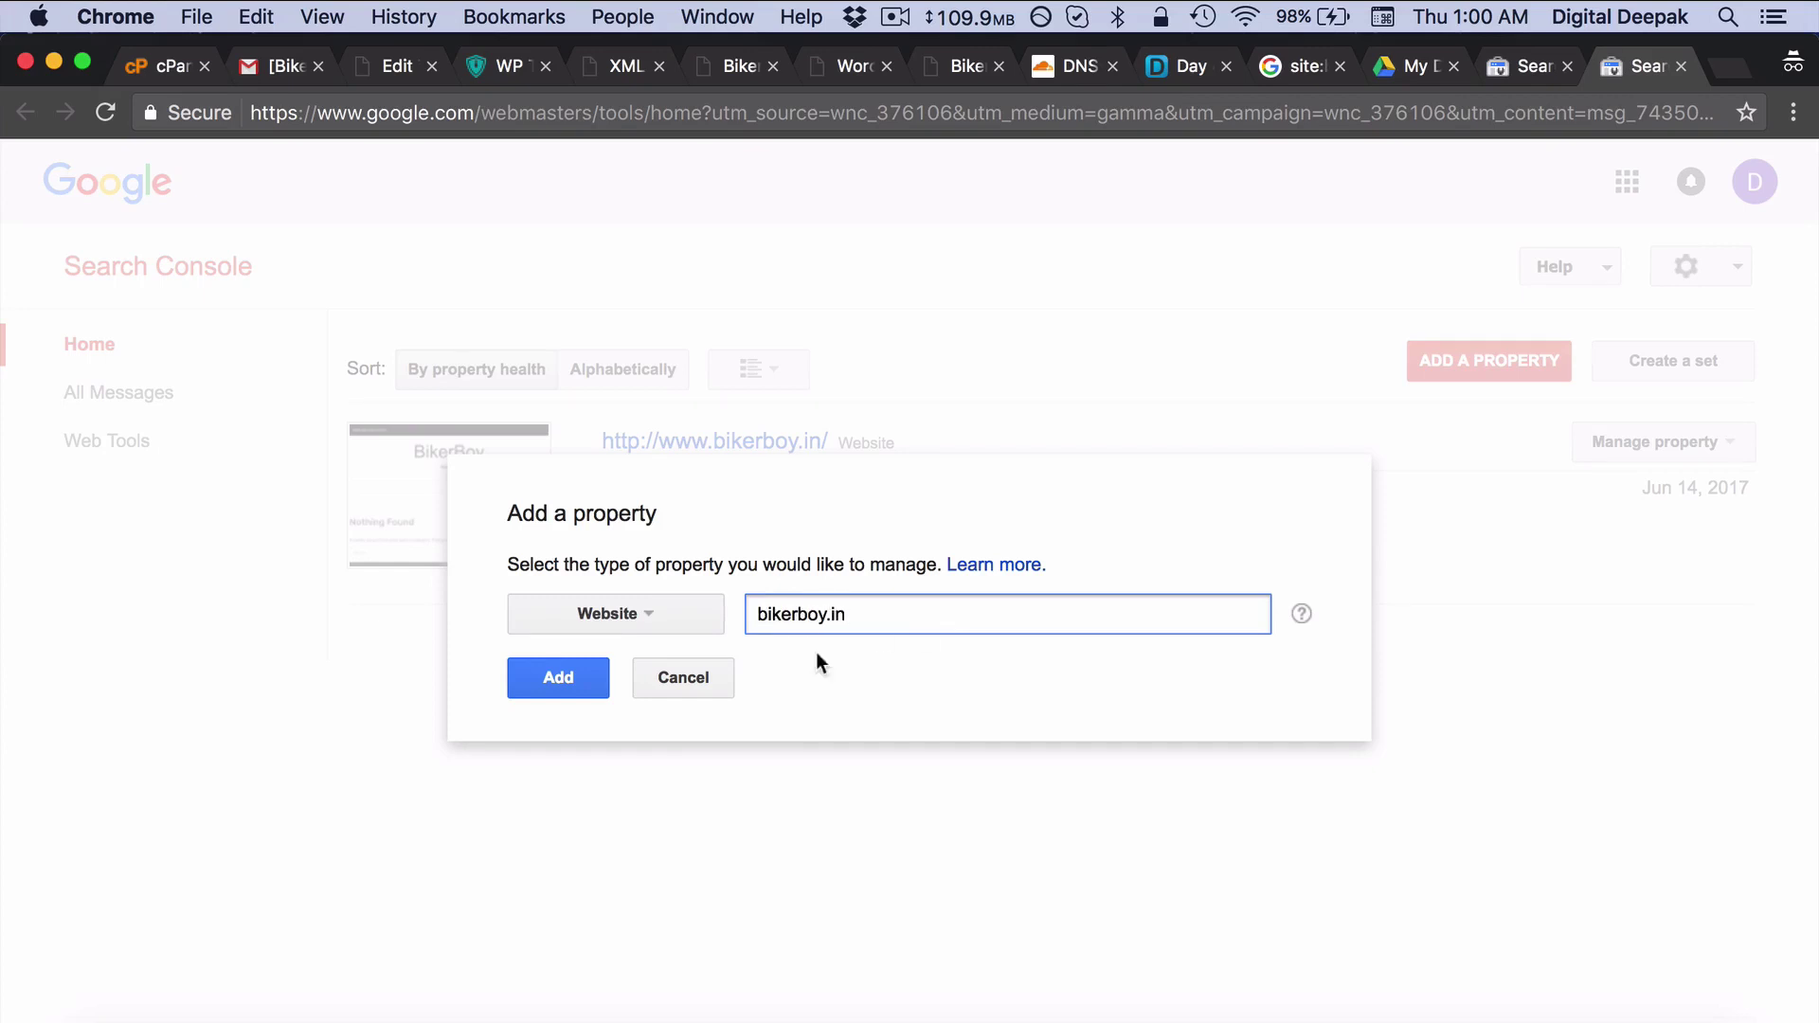
pyautogui.click(585, 686)
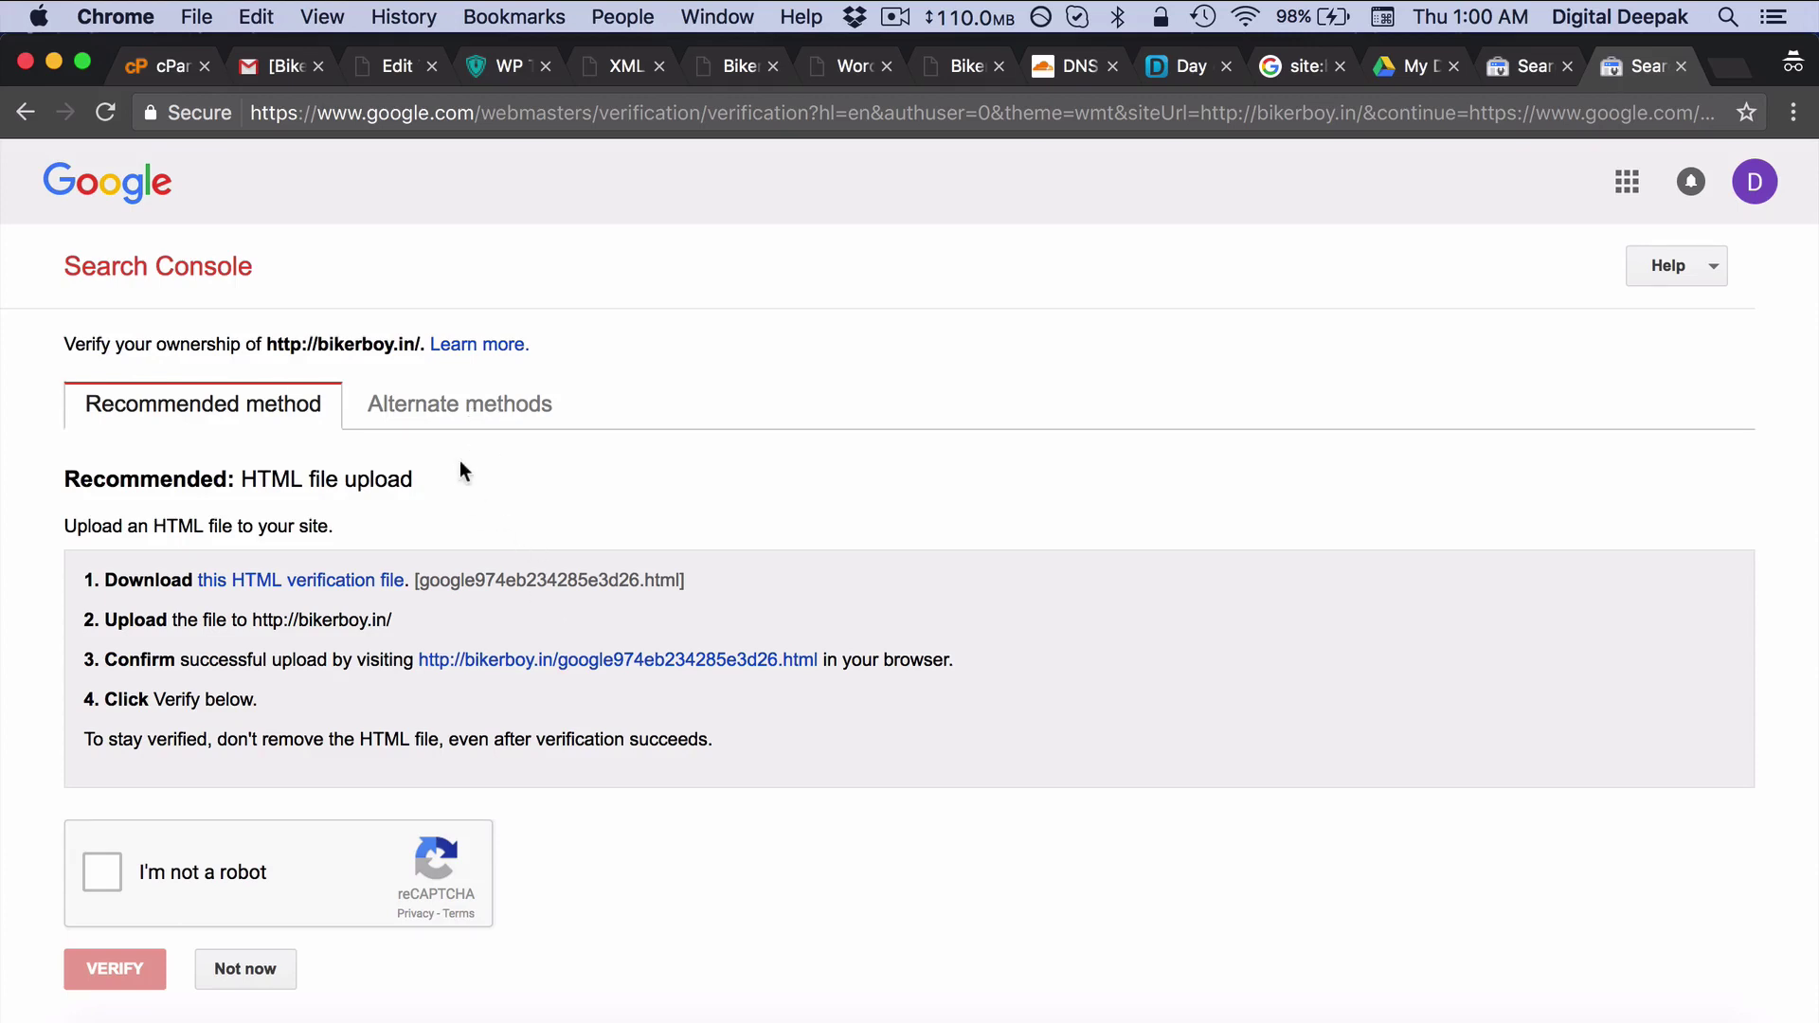
# Complete the street signs reCAPTCHA, verify ownership of bikerboy.in and continue to its dashboard.
pyautogui.click(101, 853)
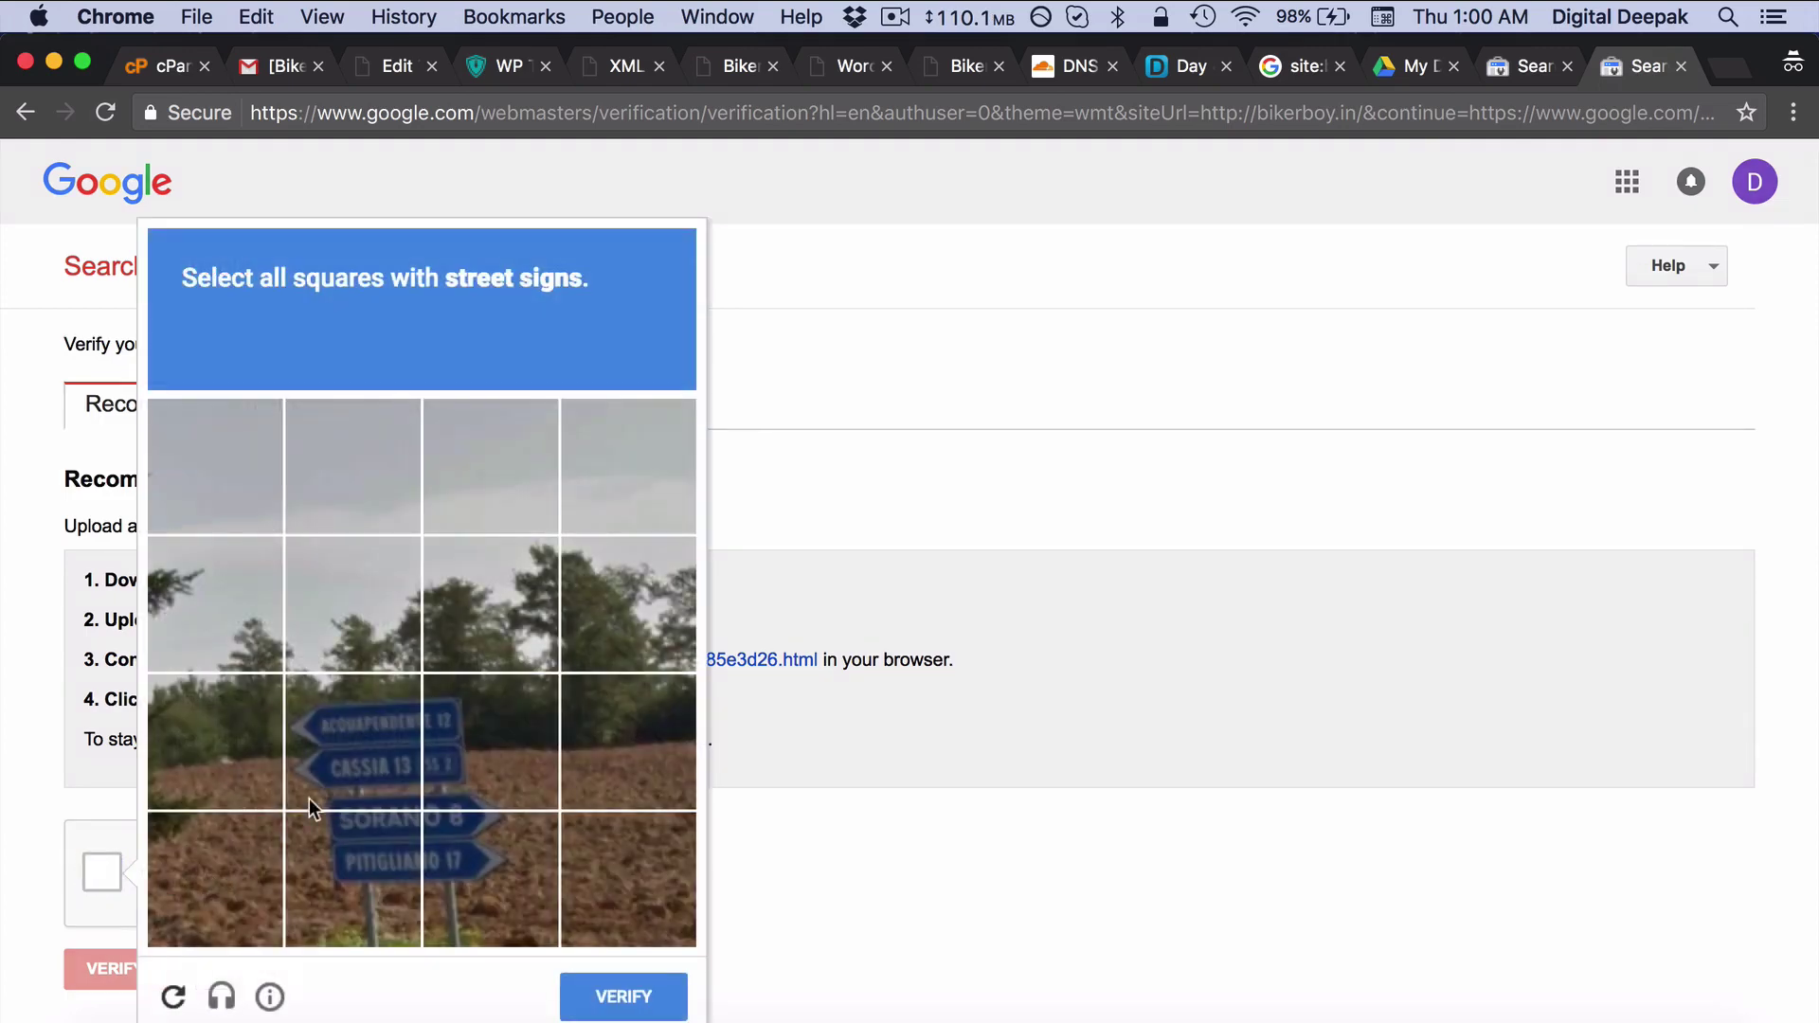
pyautogui.click(350, 760)
pyautogui.click(494, 754)
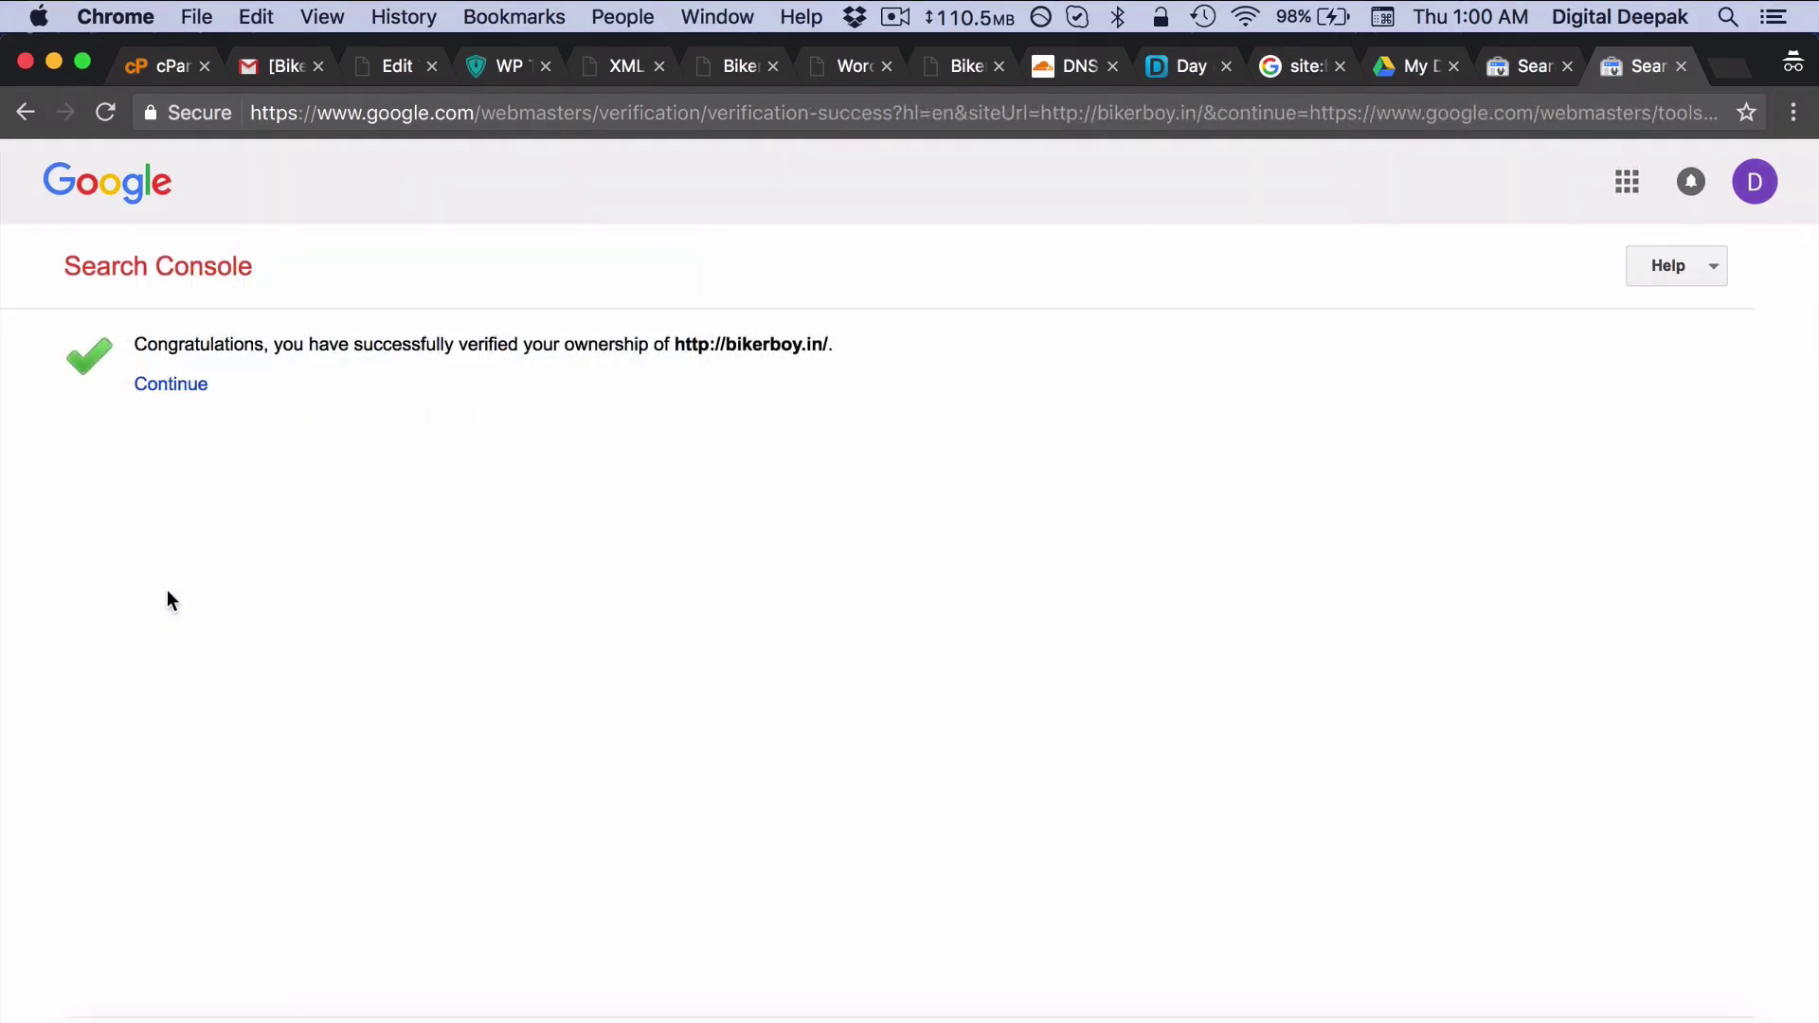
pyautogui.click(166, 396)
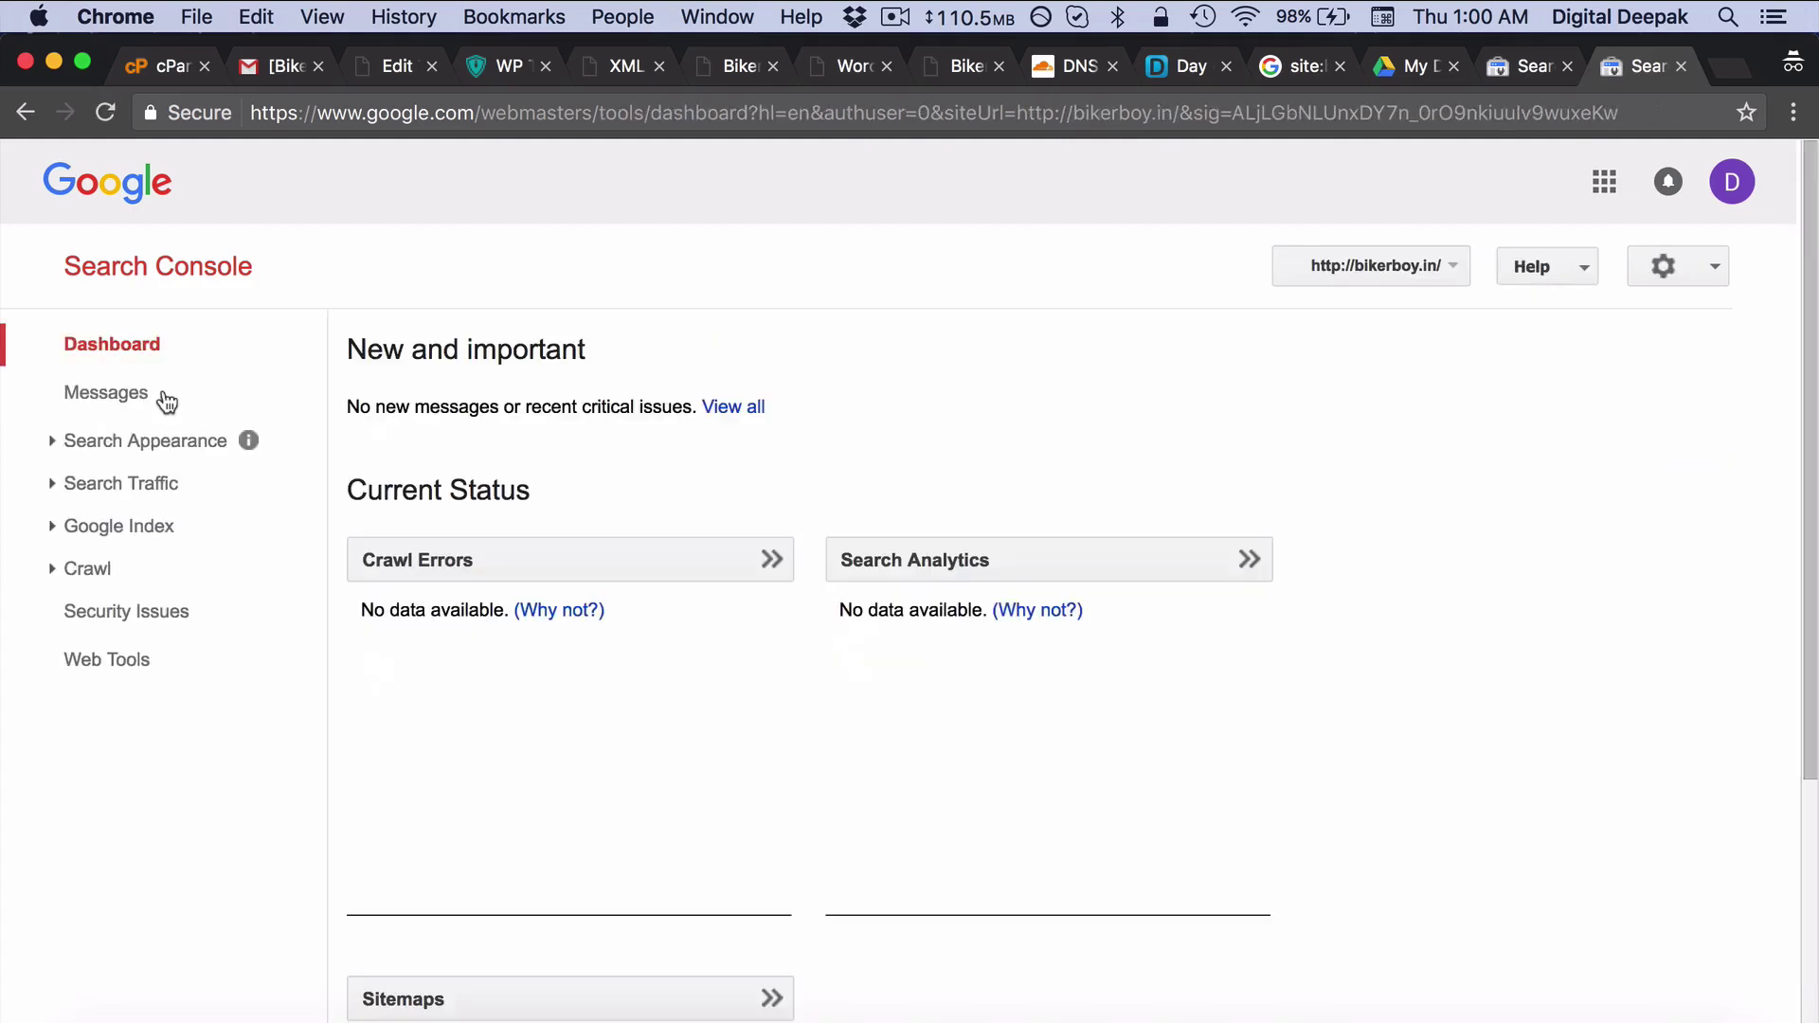
pyautogui.click(147, 270)
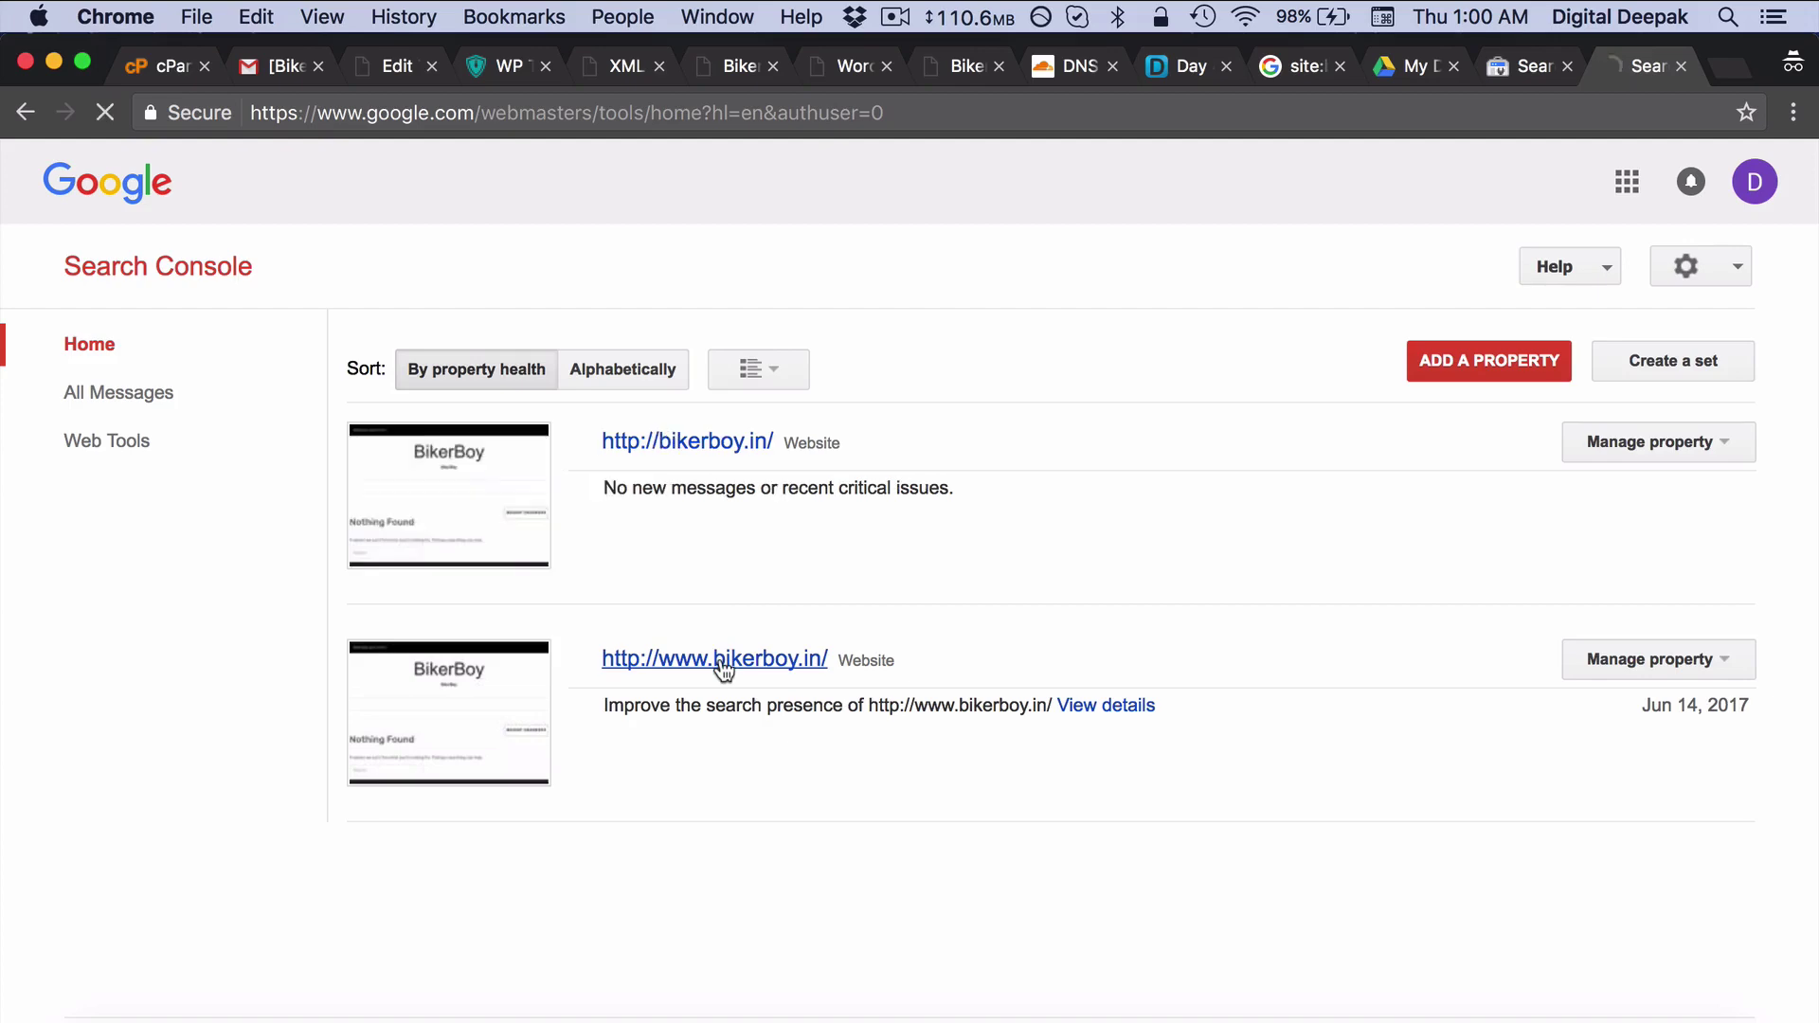
pyautogui.click(723, 664)
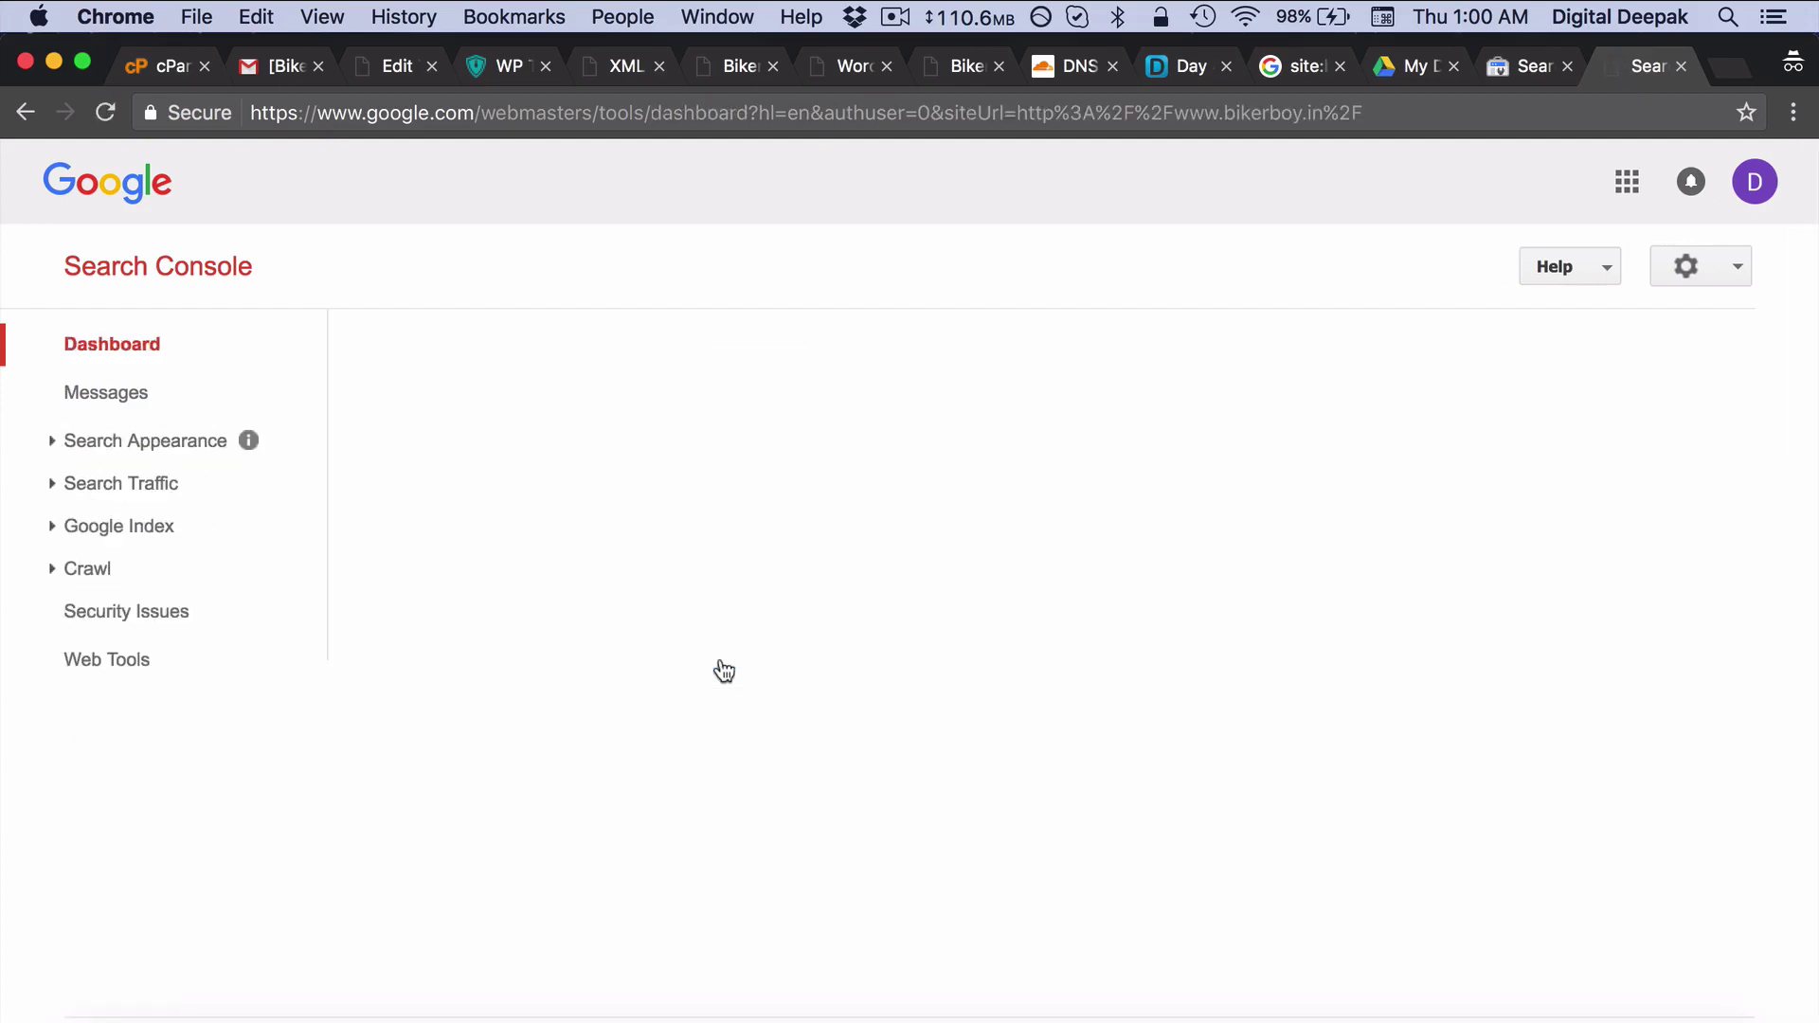
pyautogui.click(199, 379)
pyautogui.click(642, 493)
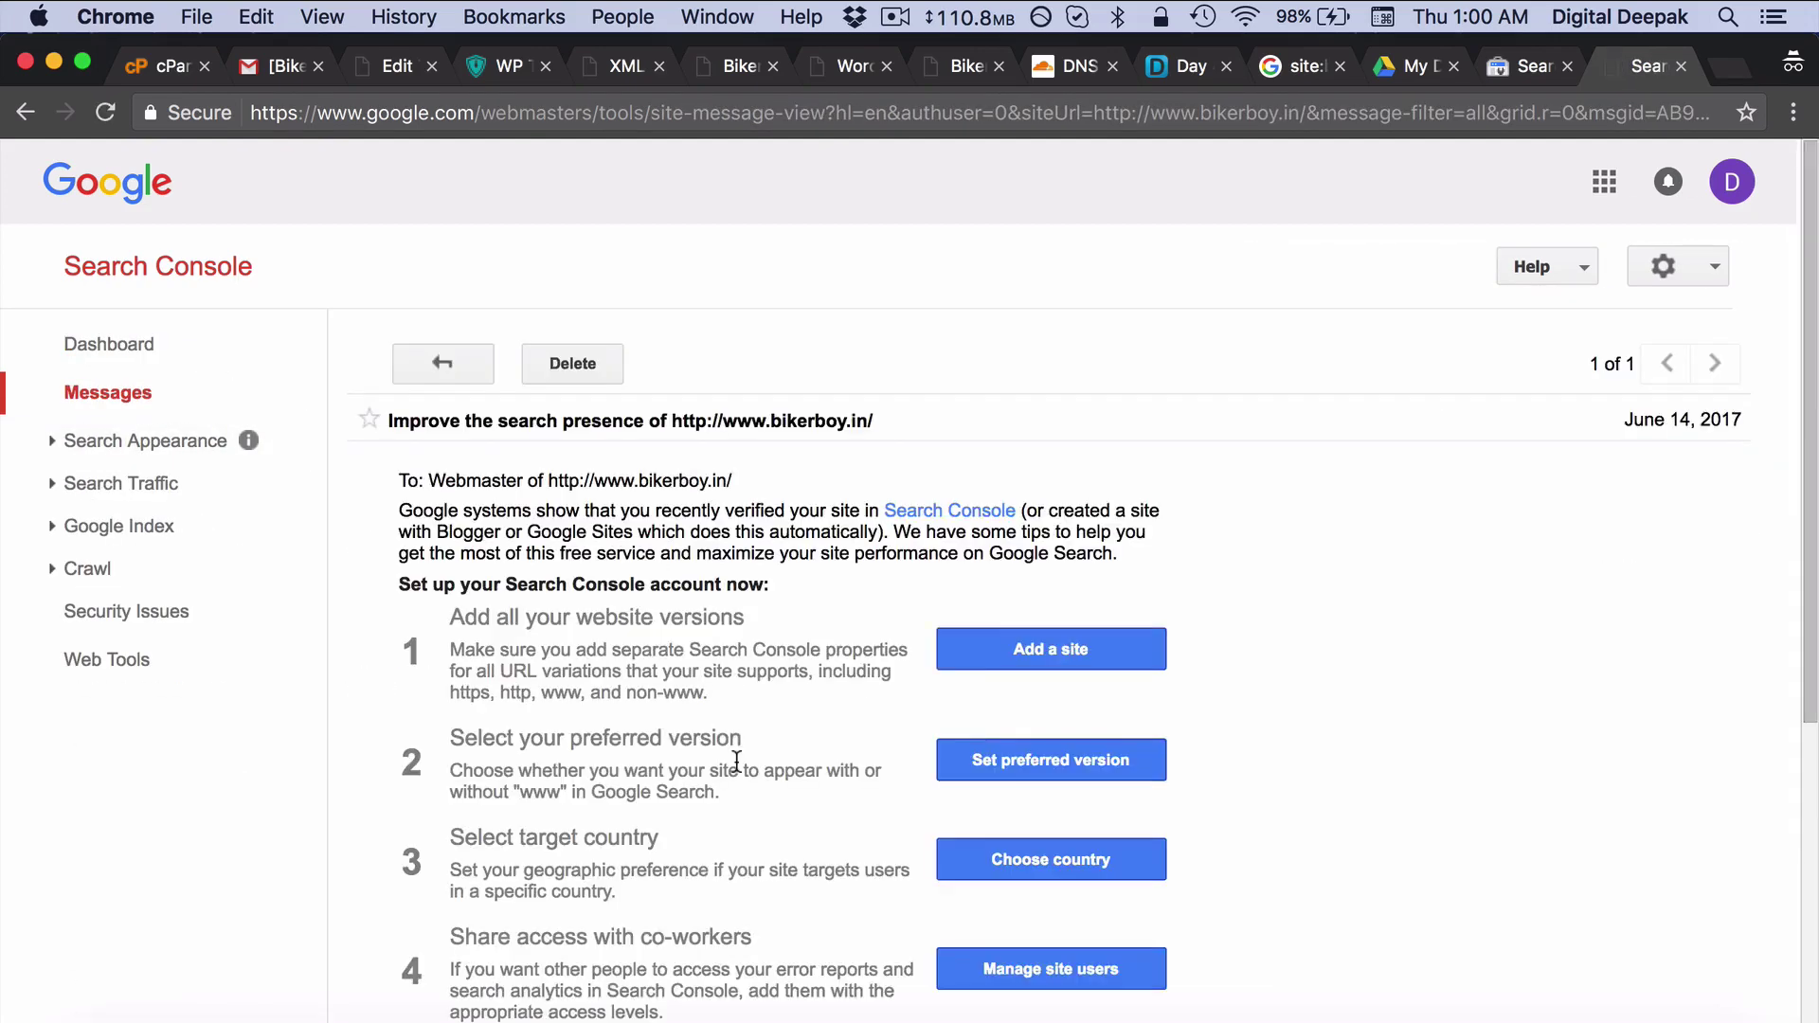
pyautogui.scroll(-3, 762, 722)
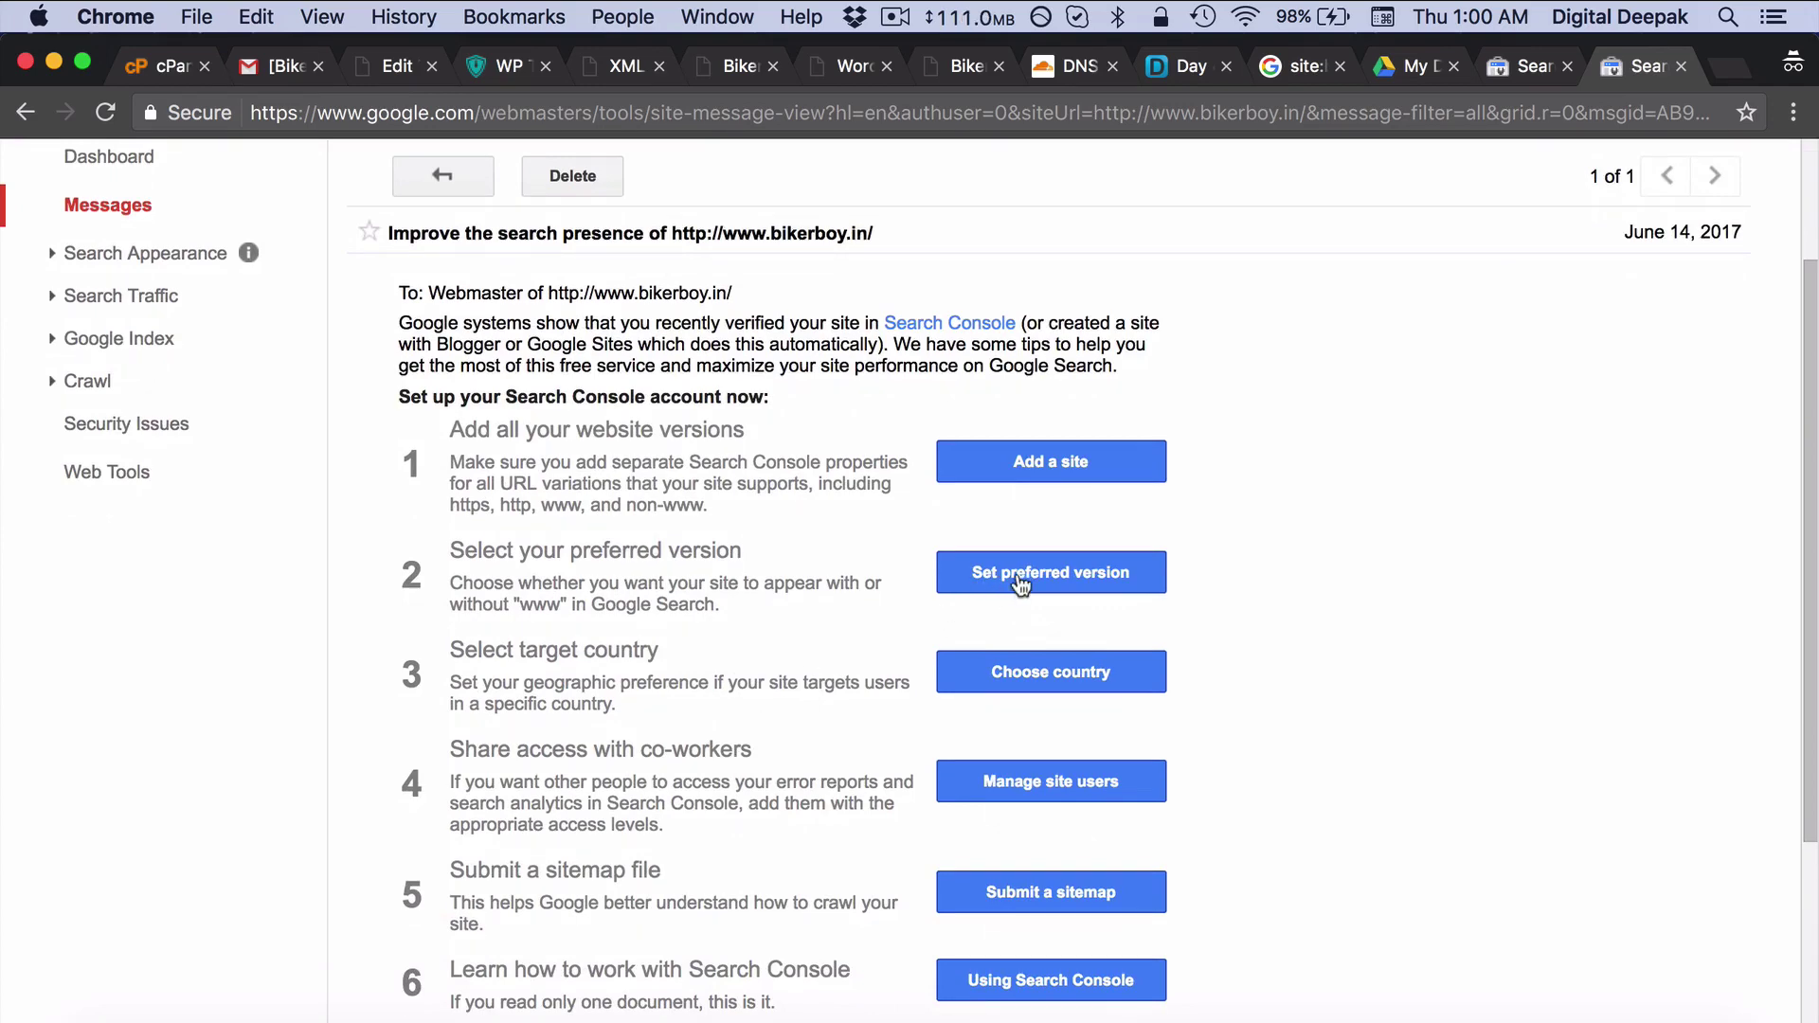
pyautogui.click(1020, 580)
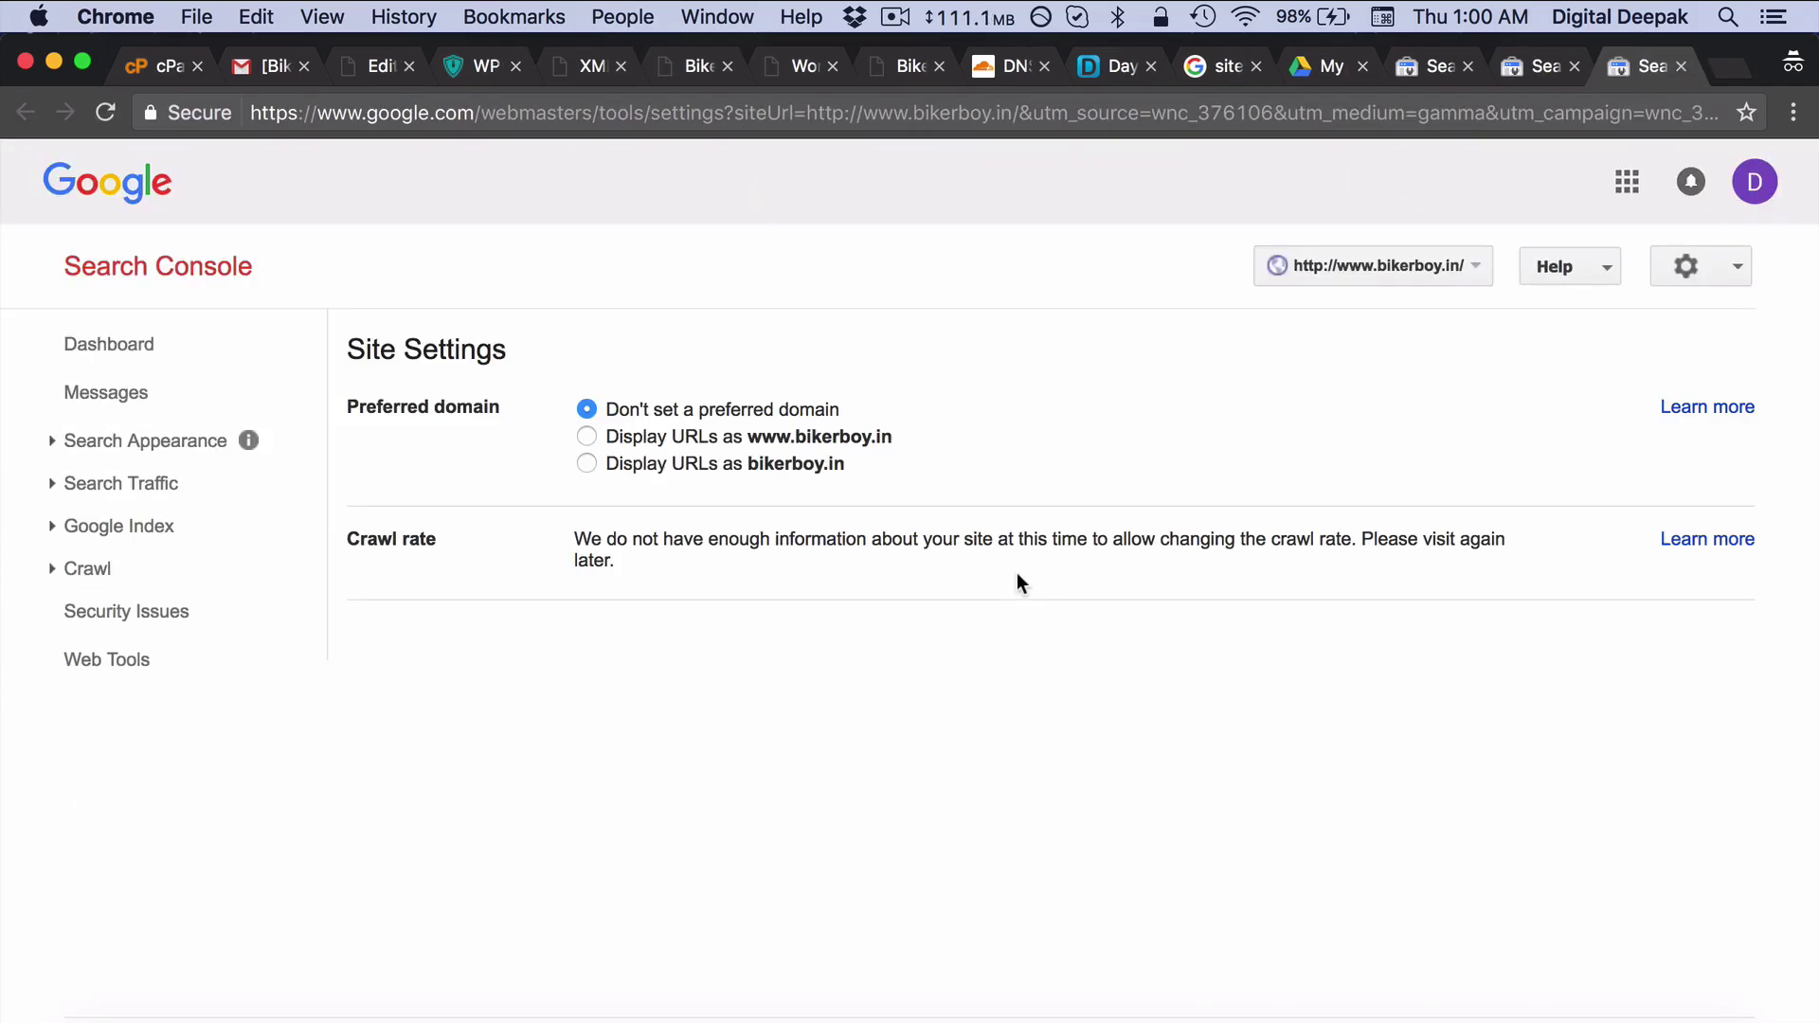
pyautogui.click(585, 436)
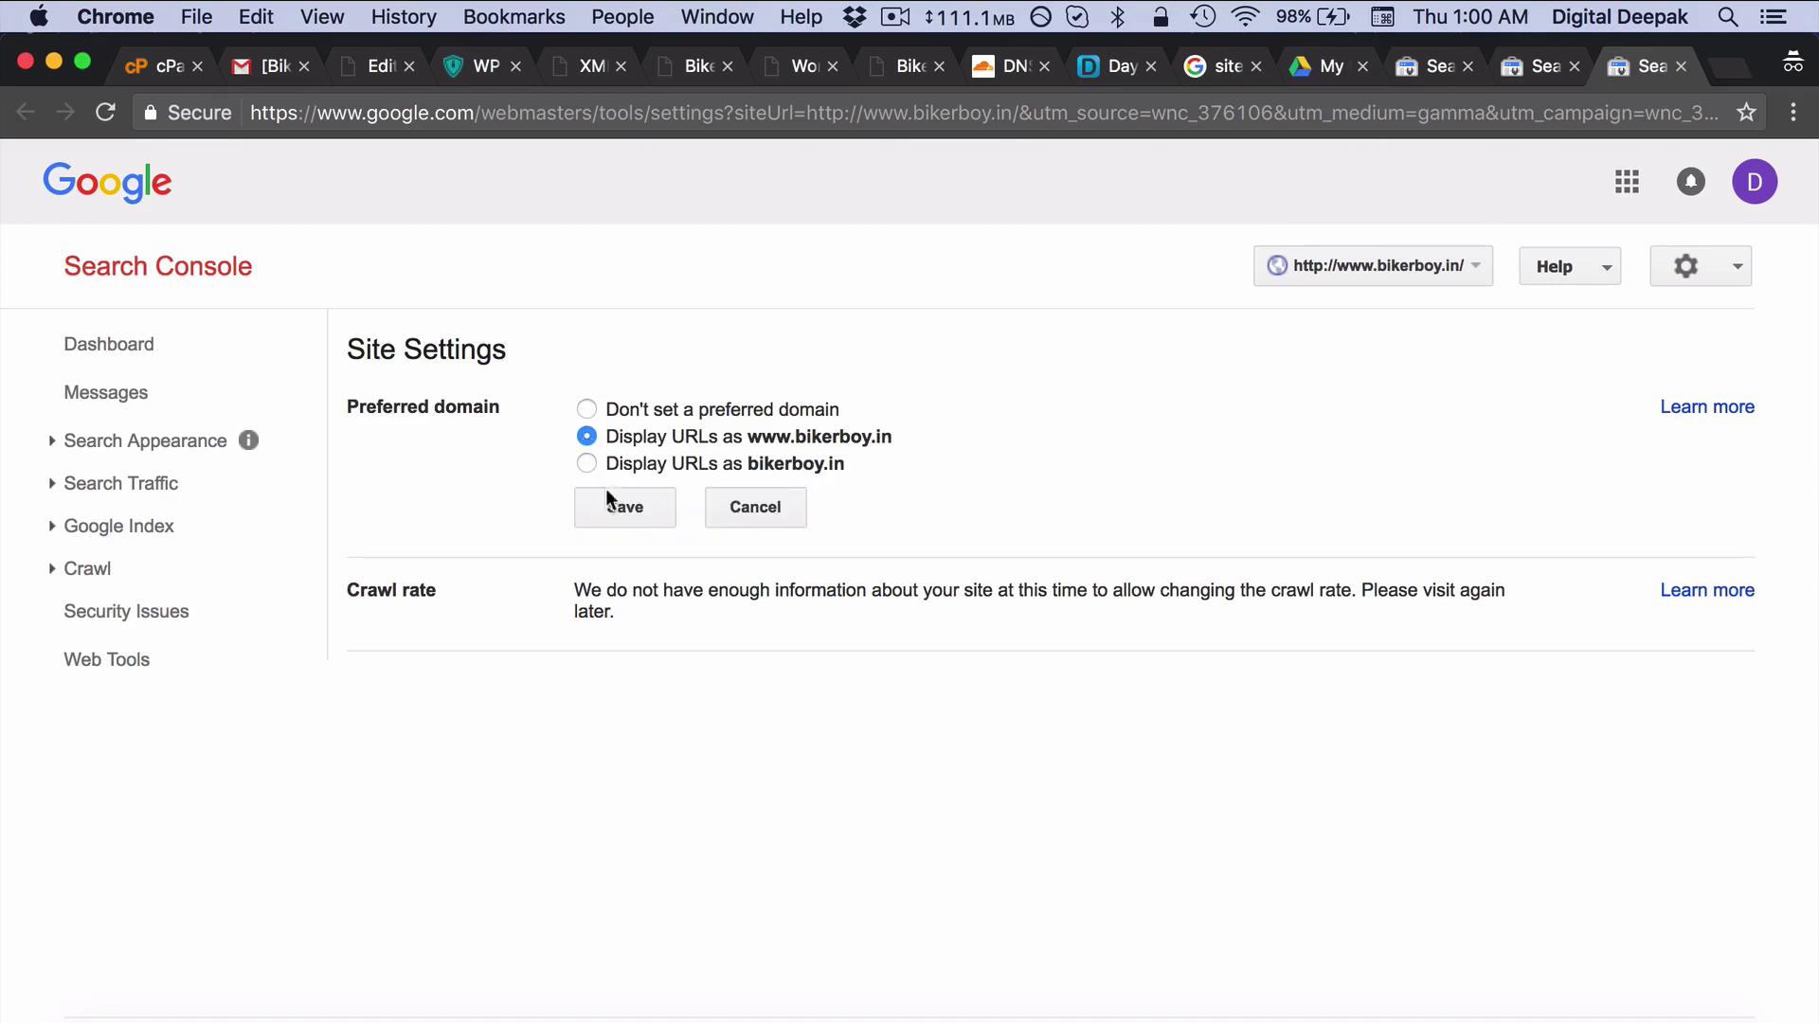
pyautogui.click(627, 513)
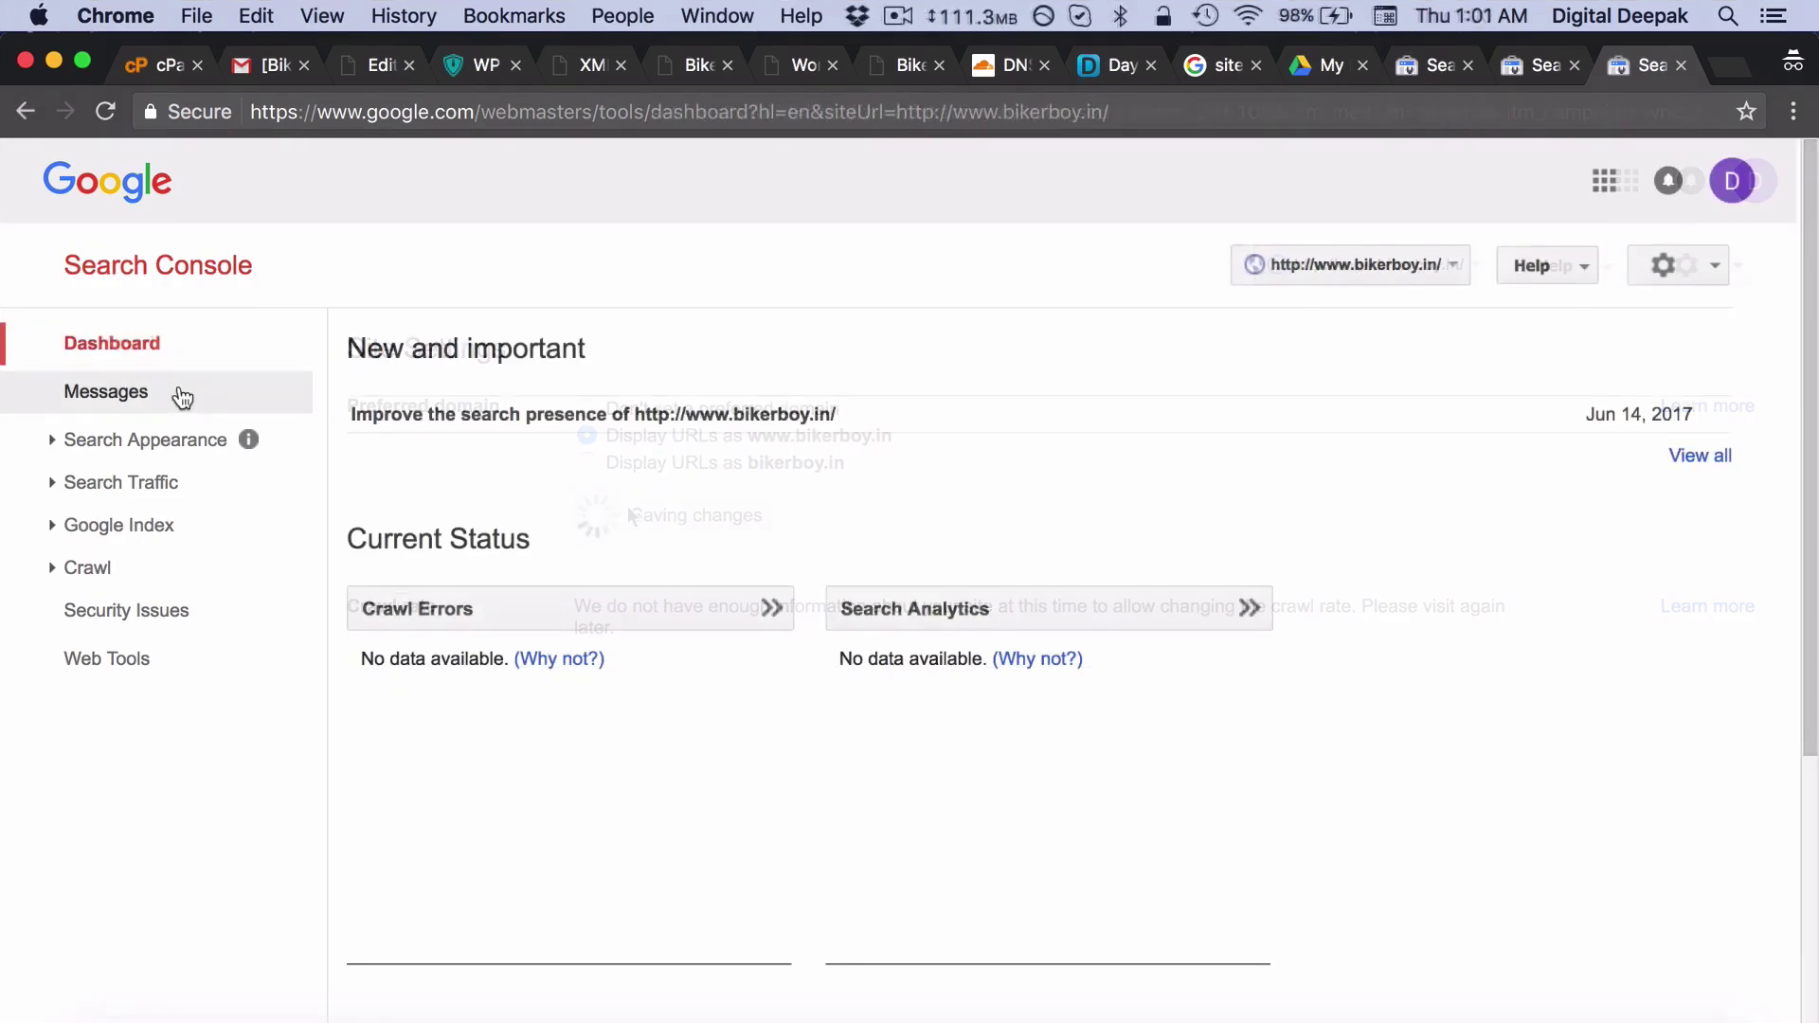
# Reopen the "Improve the search presence" message, follow its target country suggestion and check the country associated with the domain.
pyautogui.click(179, 394)
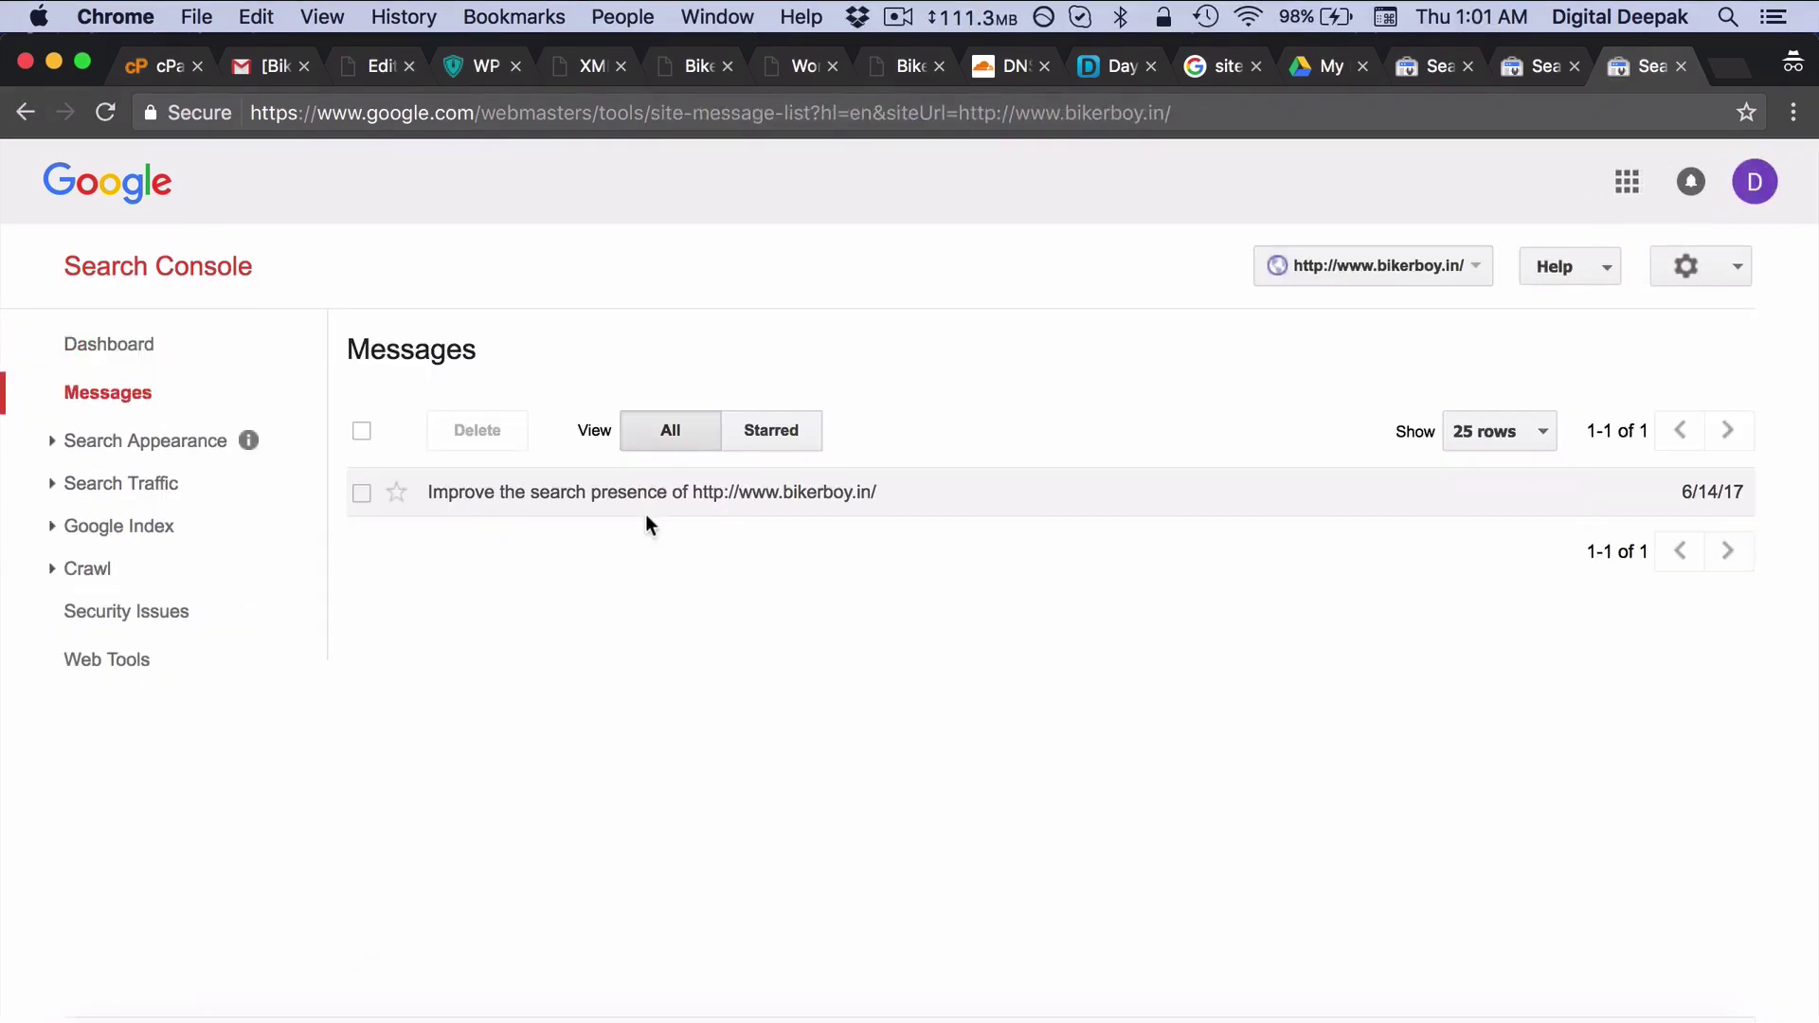
pyautogui.click(710, 493)
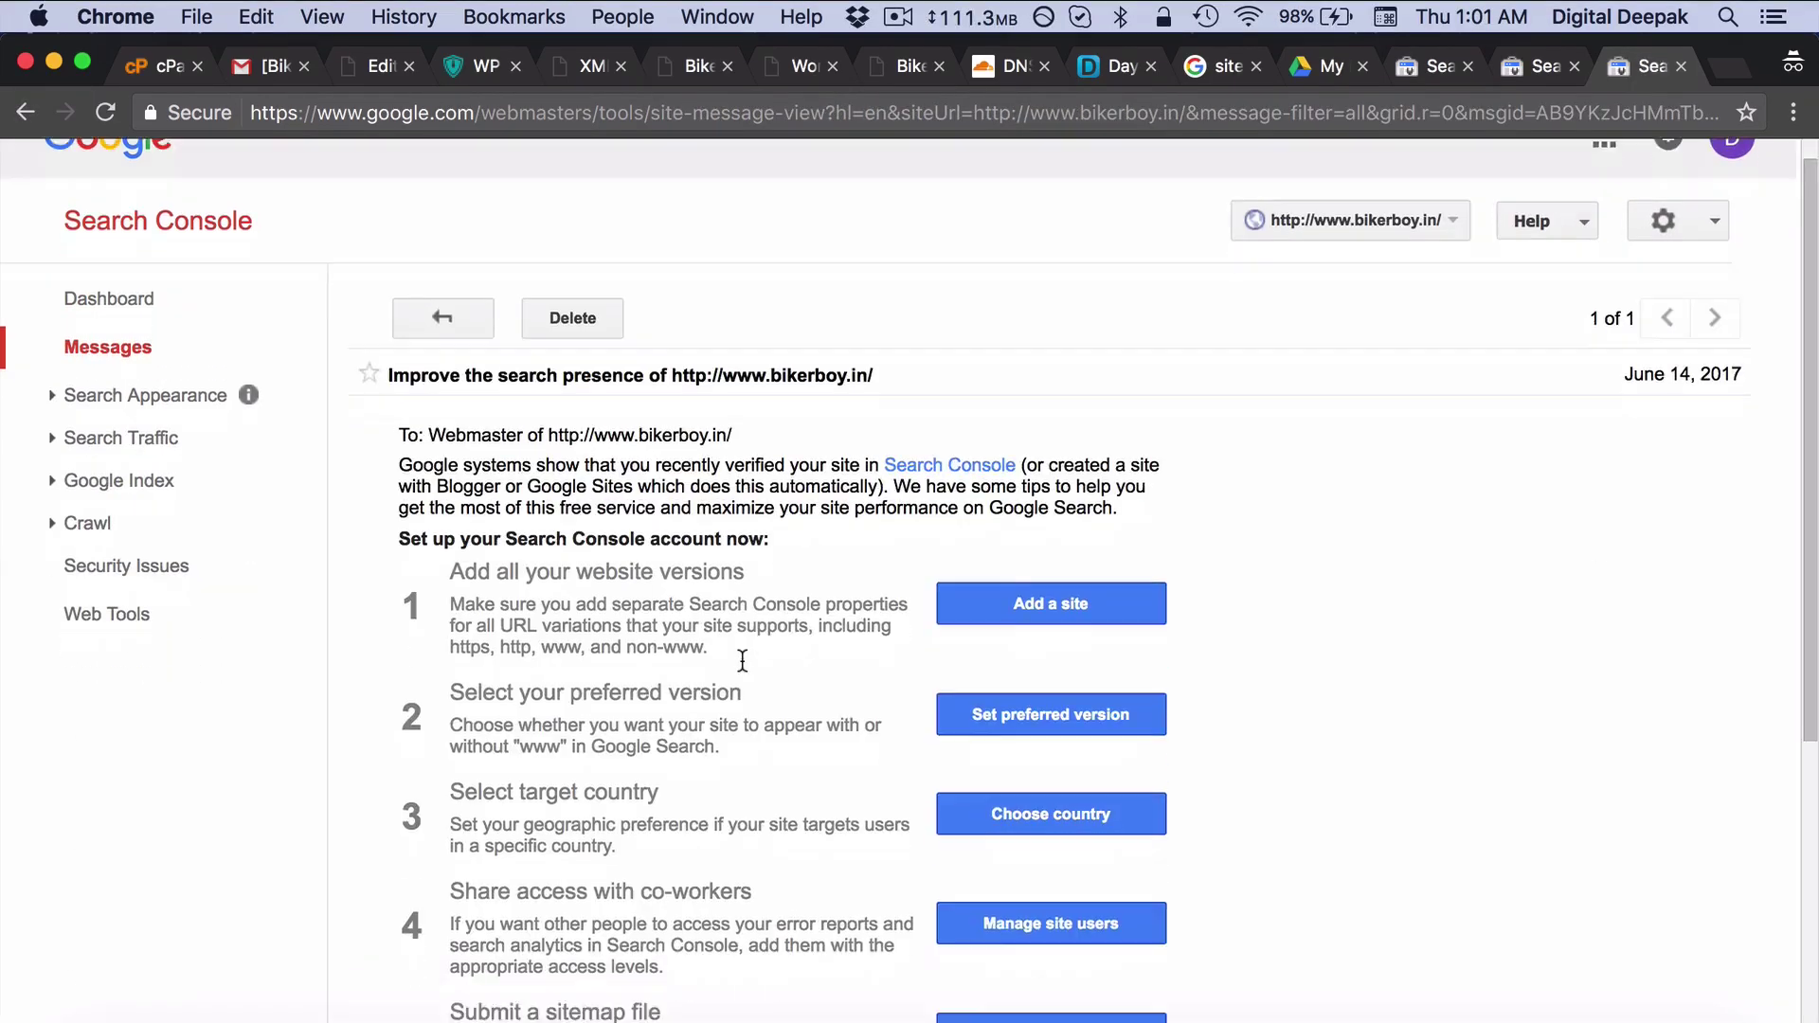
pyautogui.scroll(-3, 742, 660)
pyautogui.scroll(-2, 742, 661)
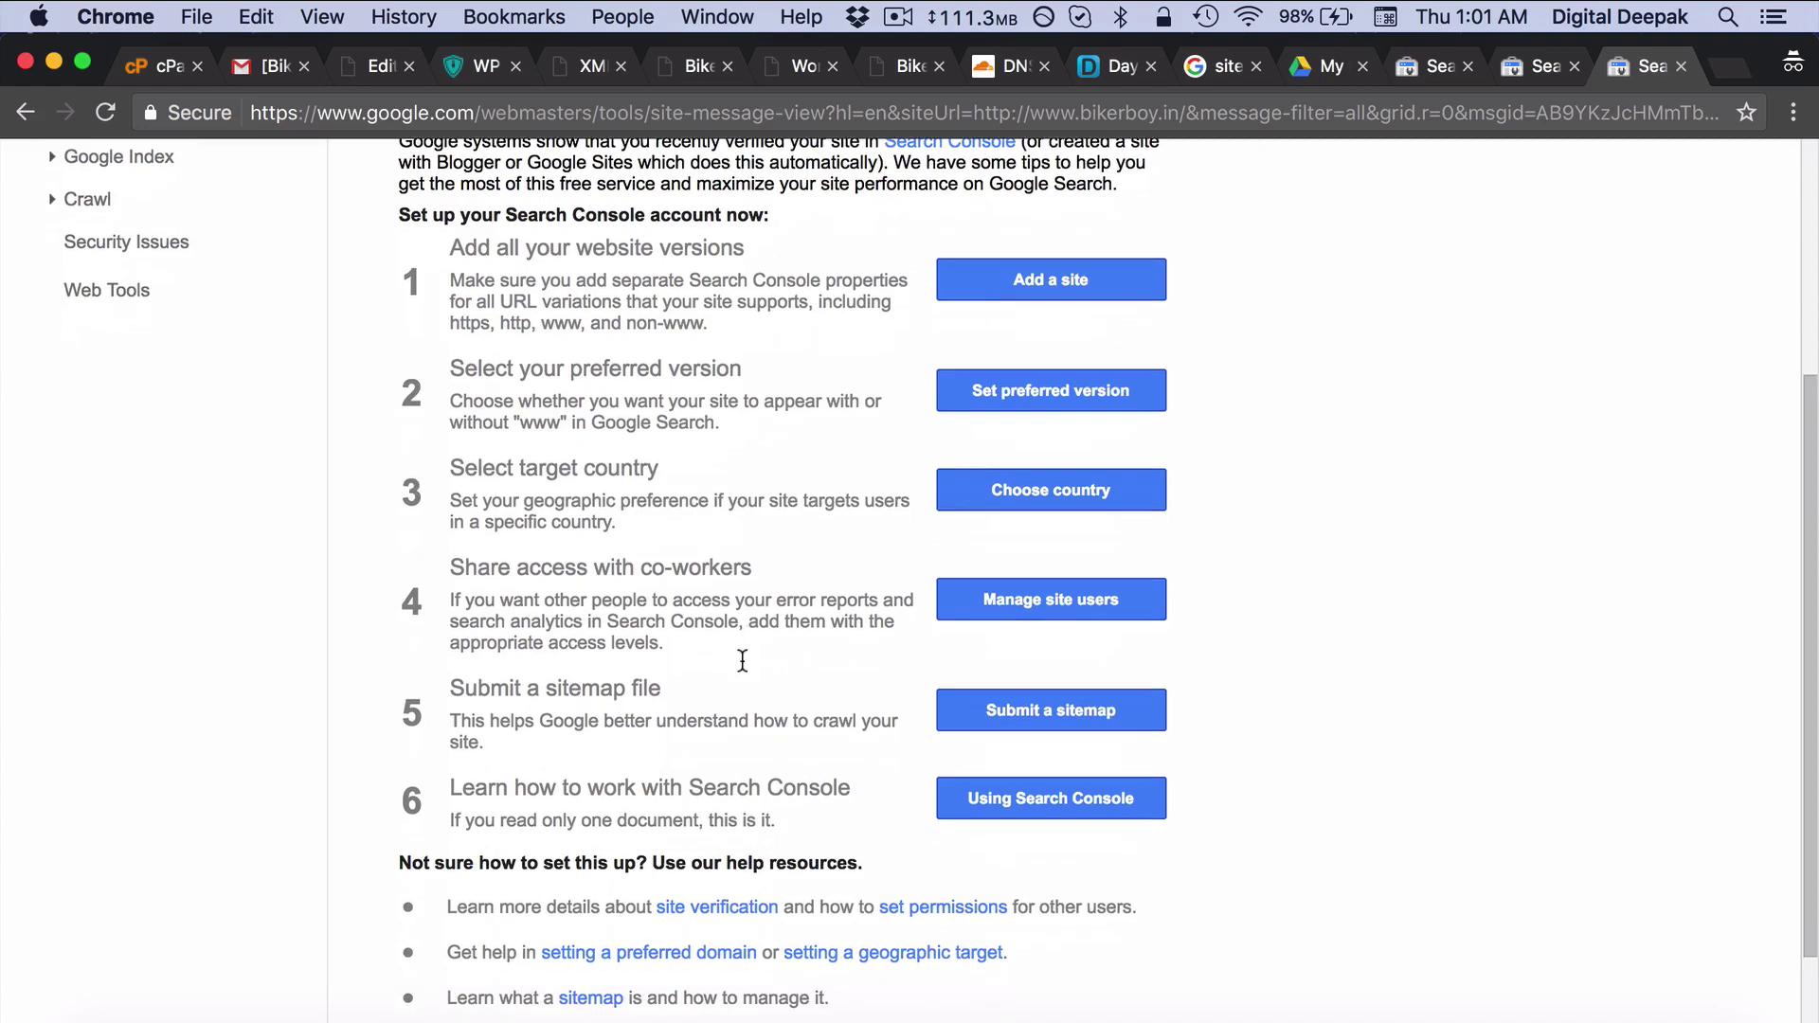
pyautogui.click(997, 493)
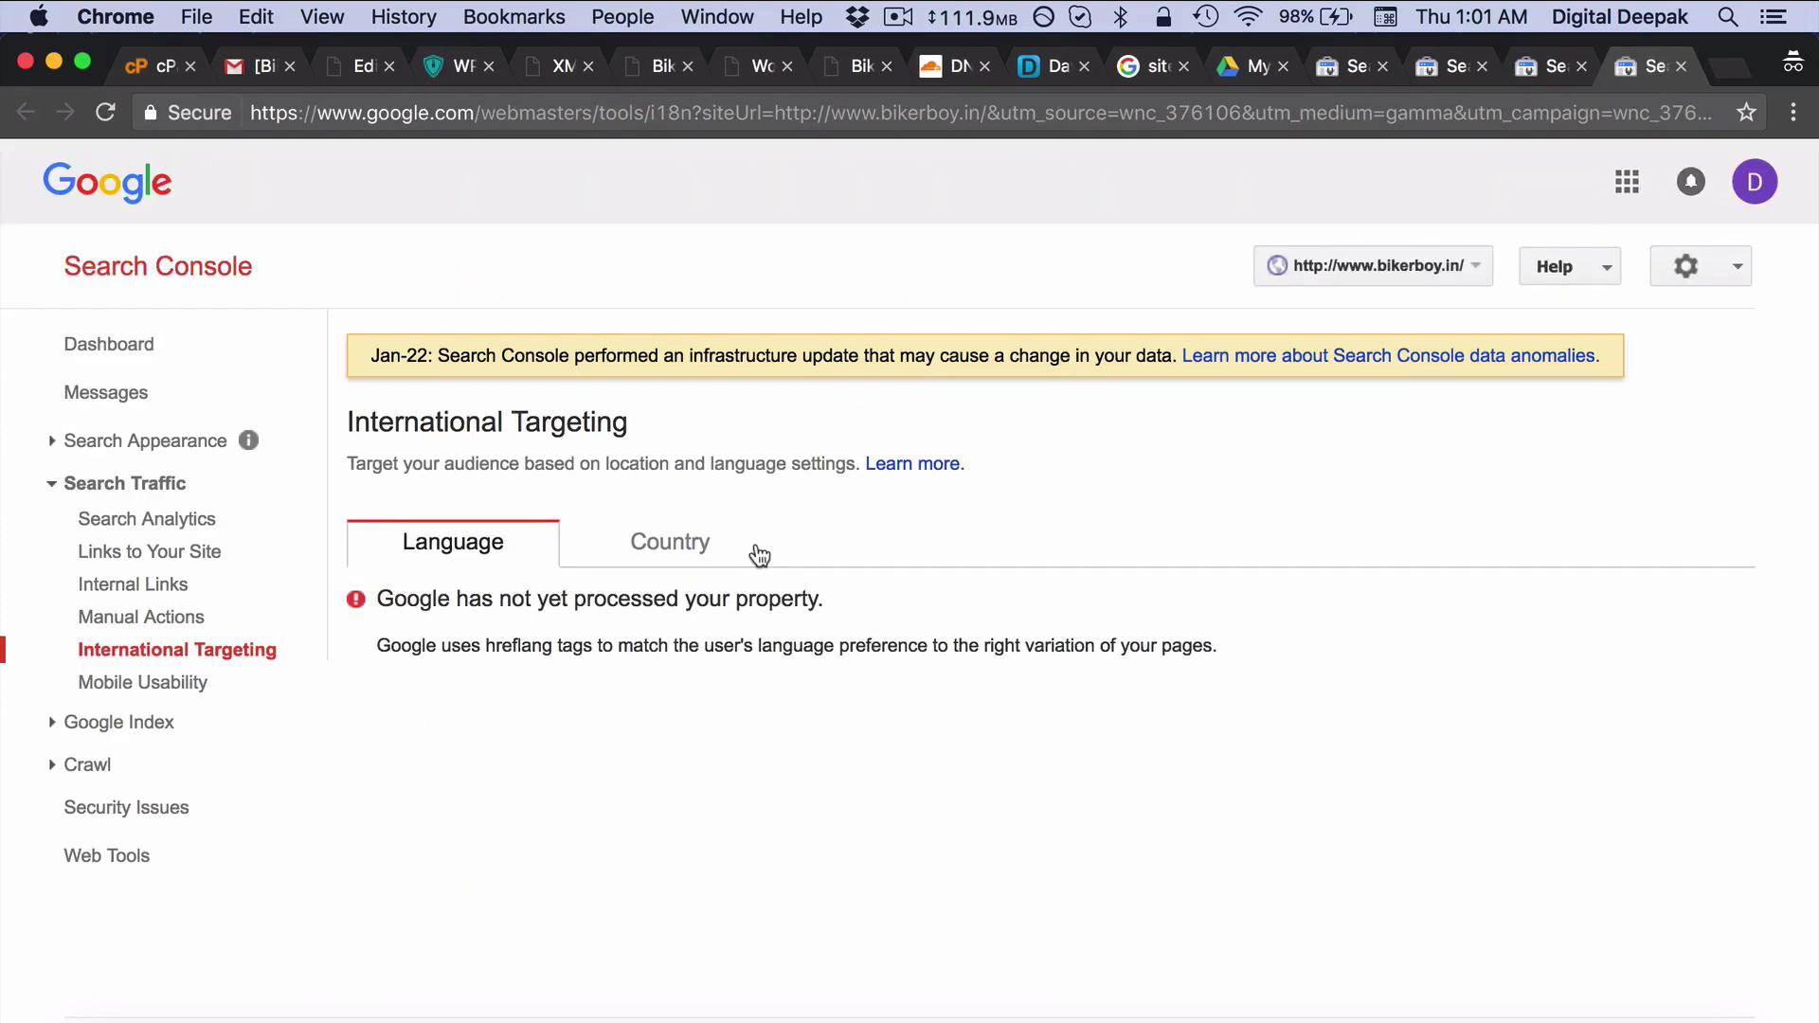
pyautogui.click(680, 553)
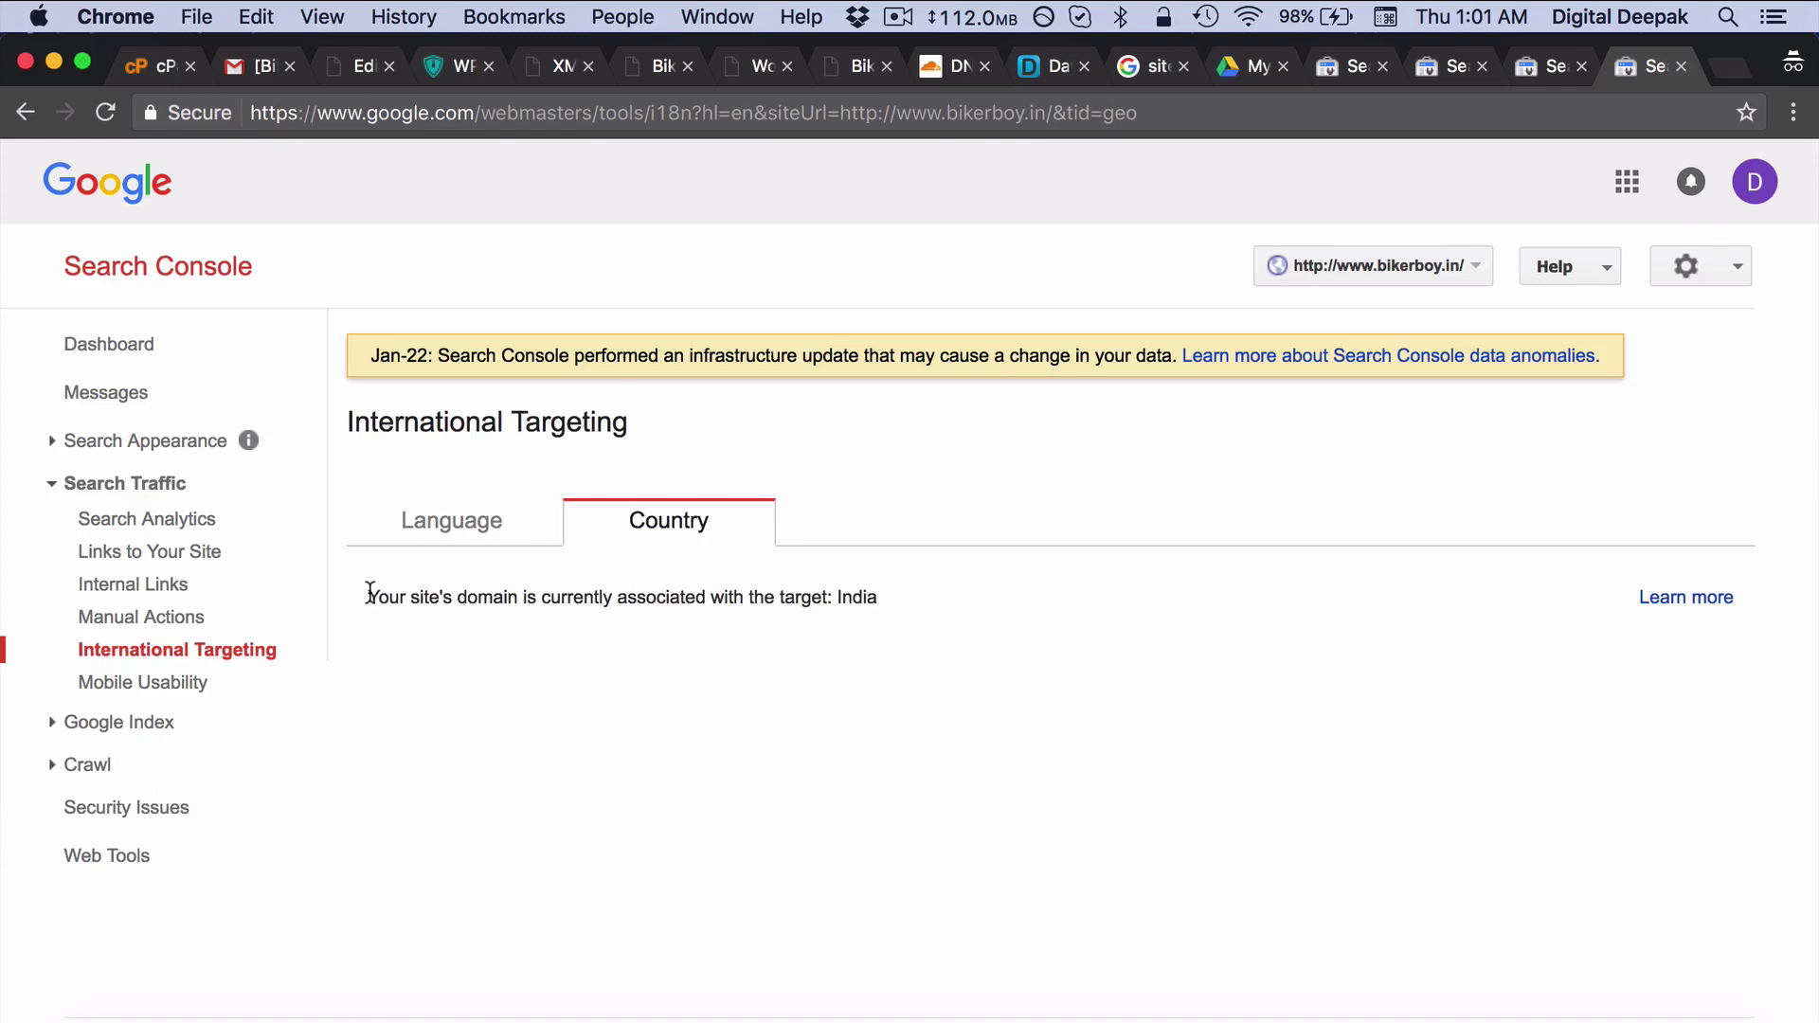
pyautogui.moveTo(369, 595); pyautogui.dragTo(889, 595)
pyautogui.click(692, 608)
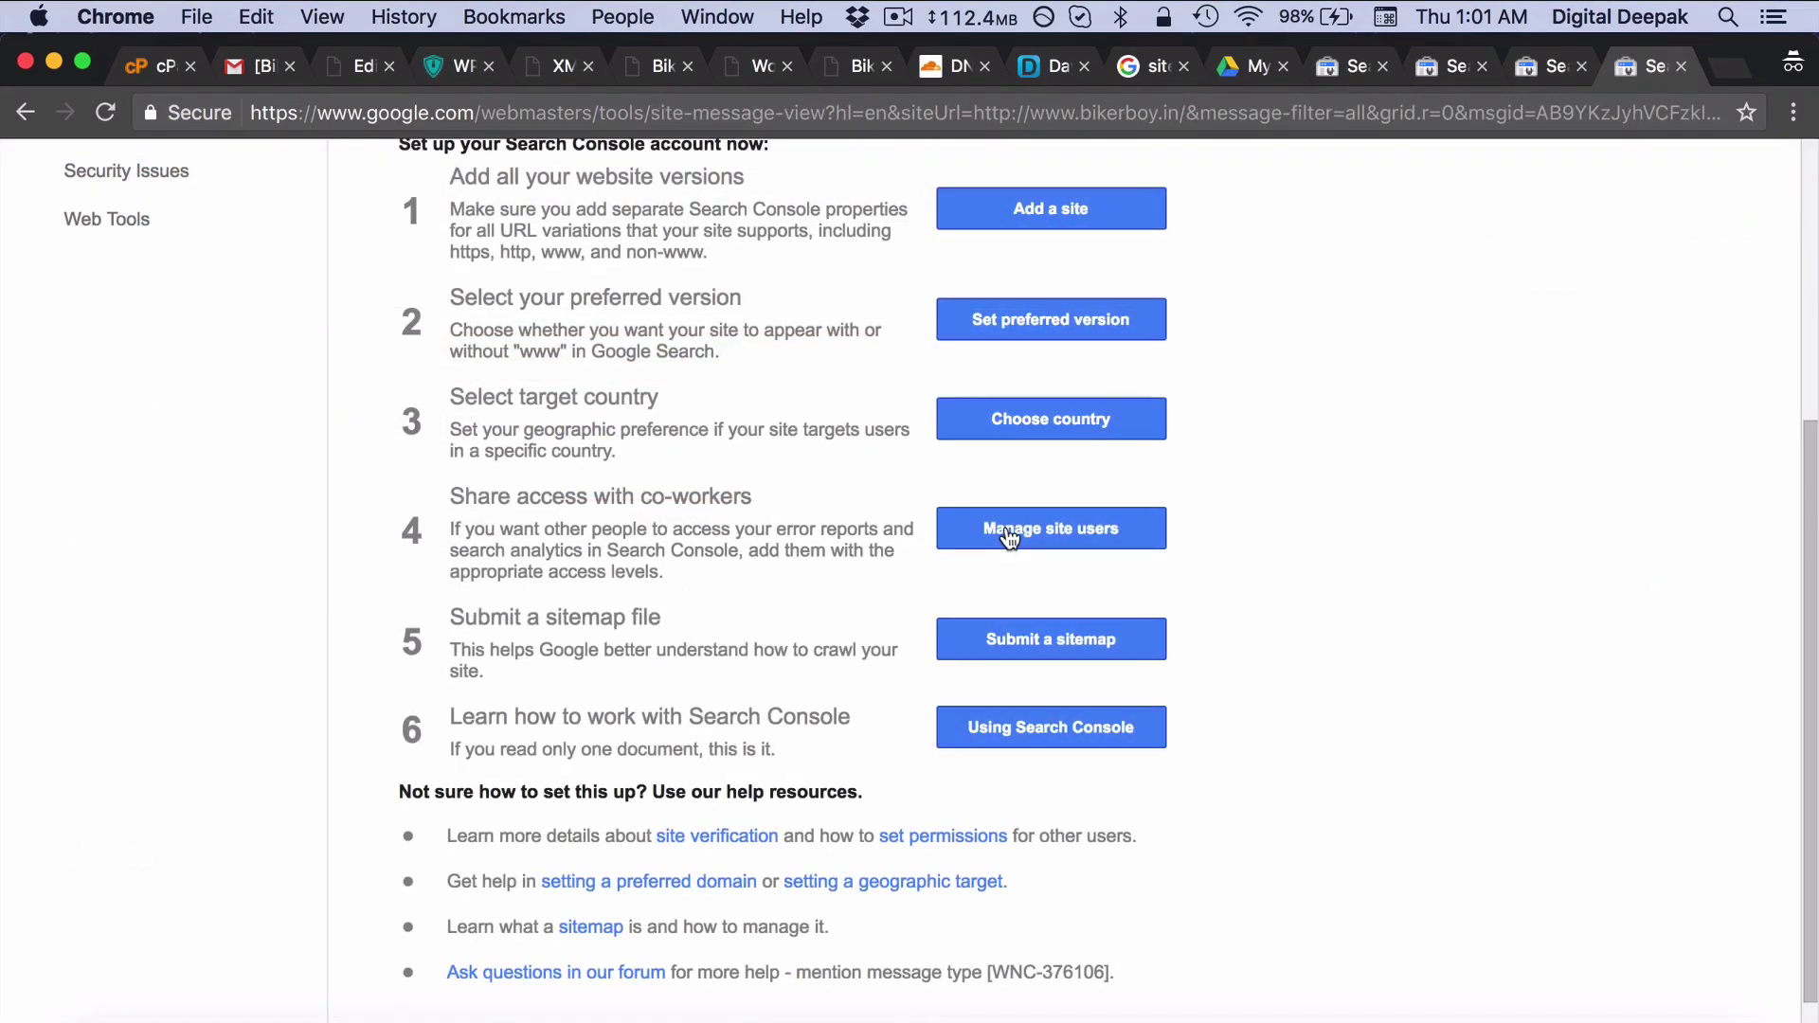
pyautogui.click(1030, 630)
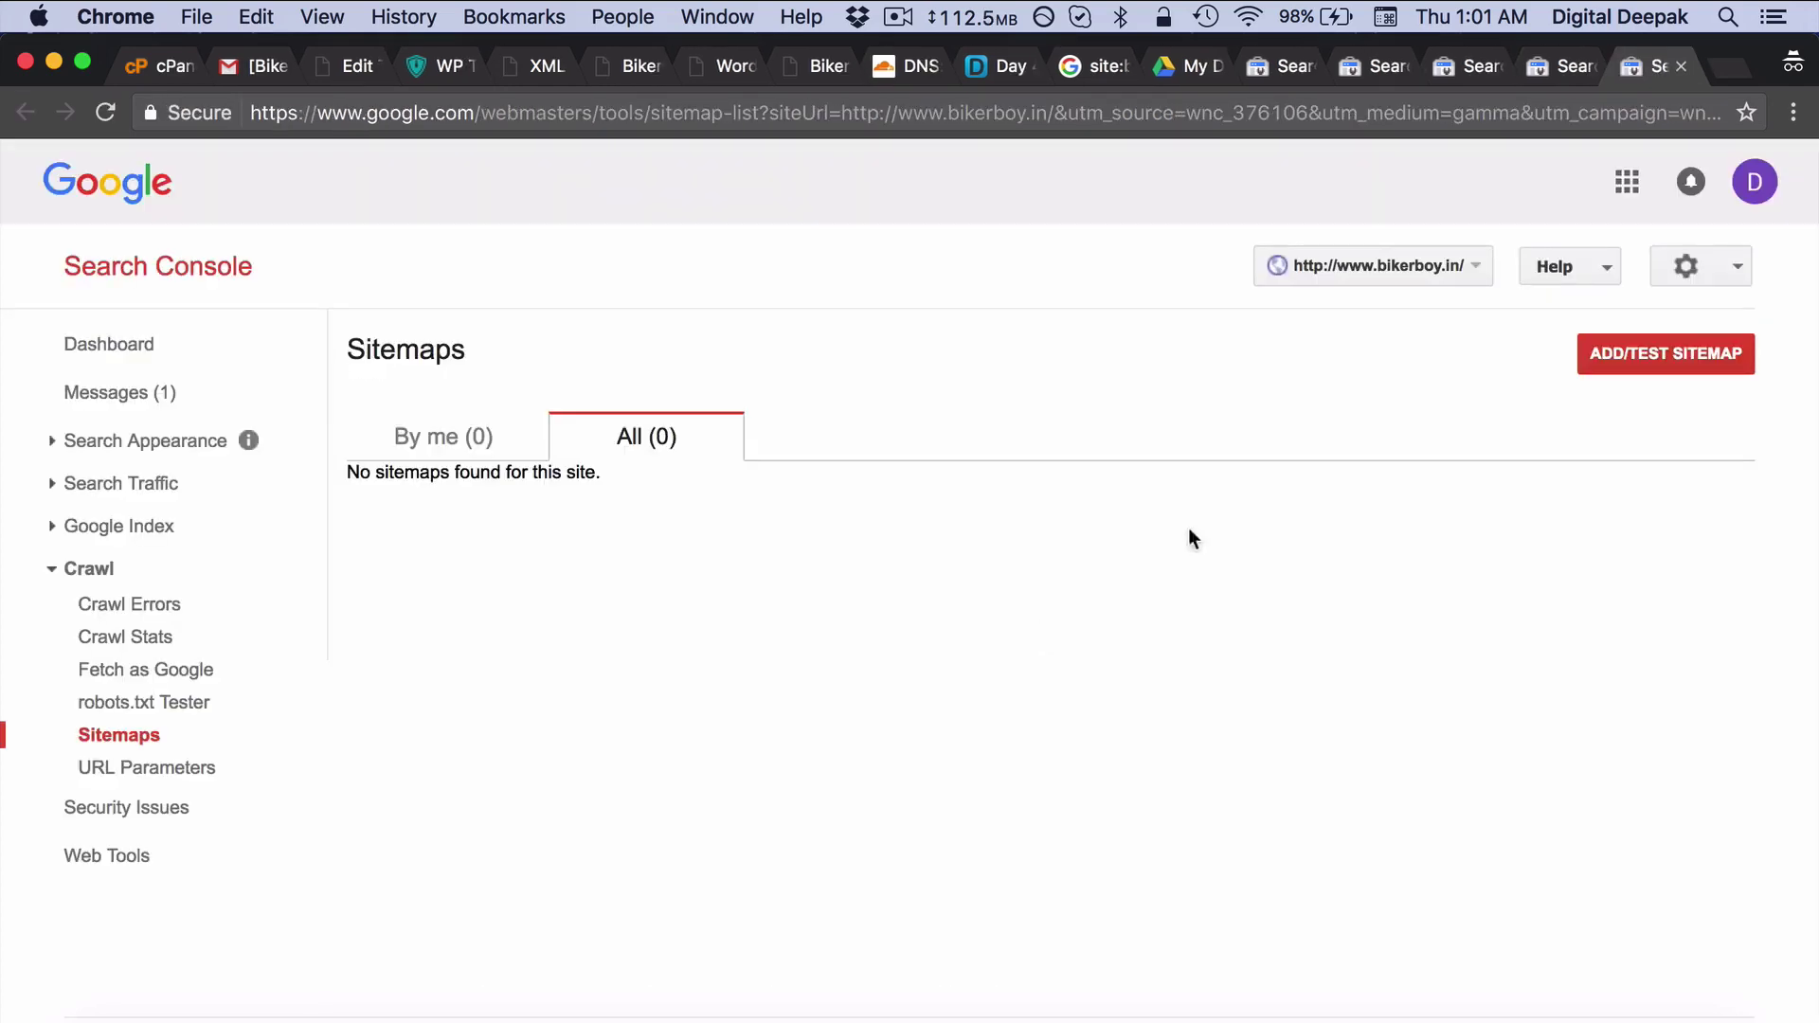
pyautogui.click(1623, 341)
pyautogui.click(1560, 448)
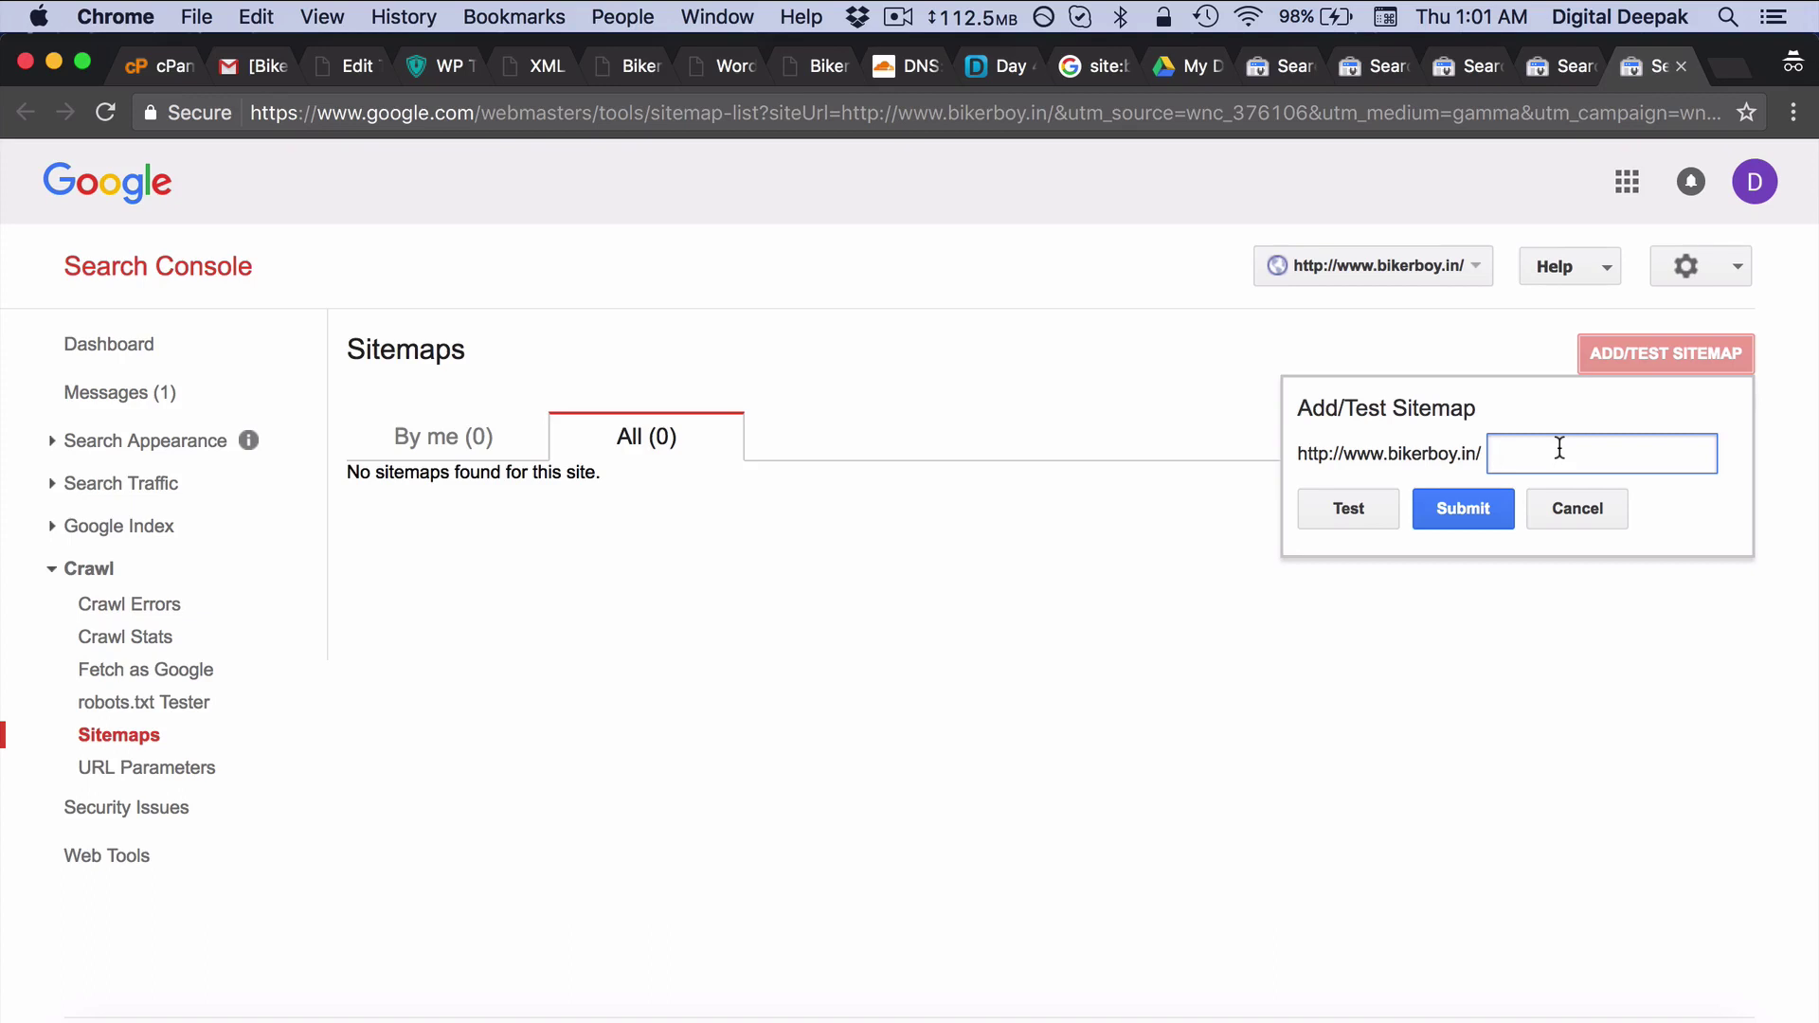
pyautogui.write('sitemap.xml')
pyautogui.click(1449, 502)
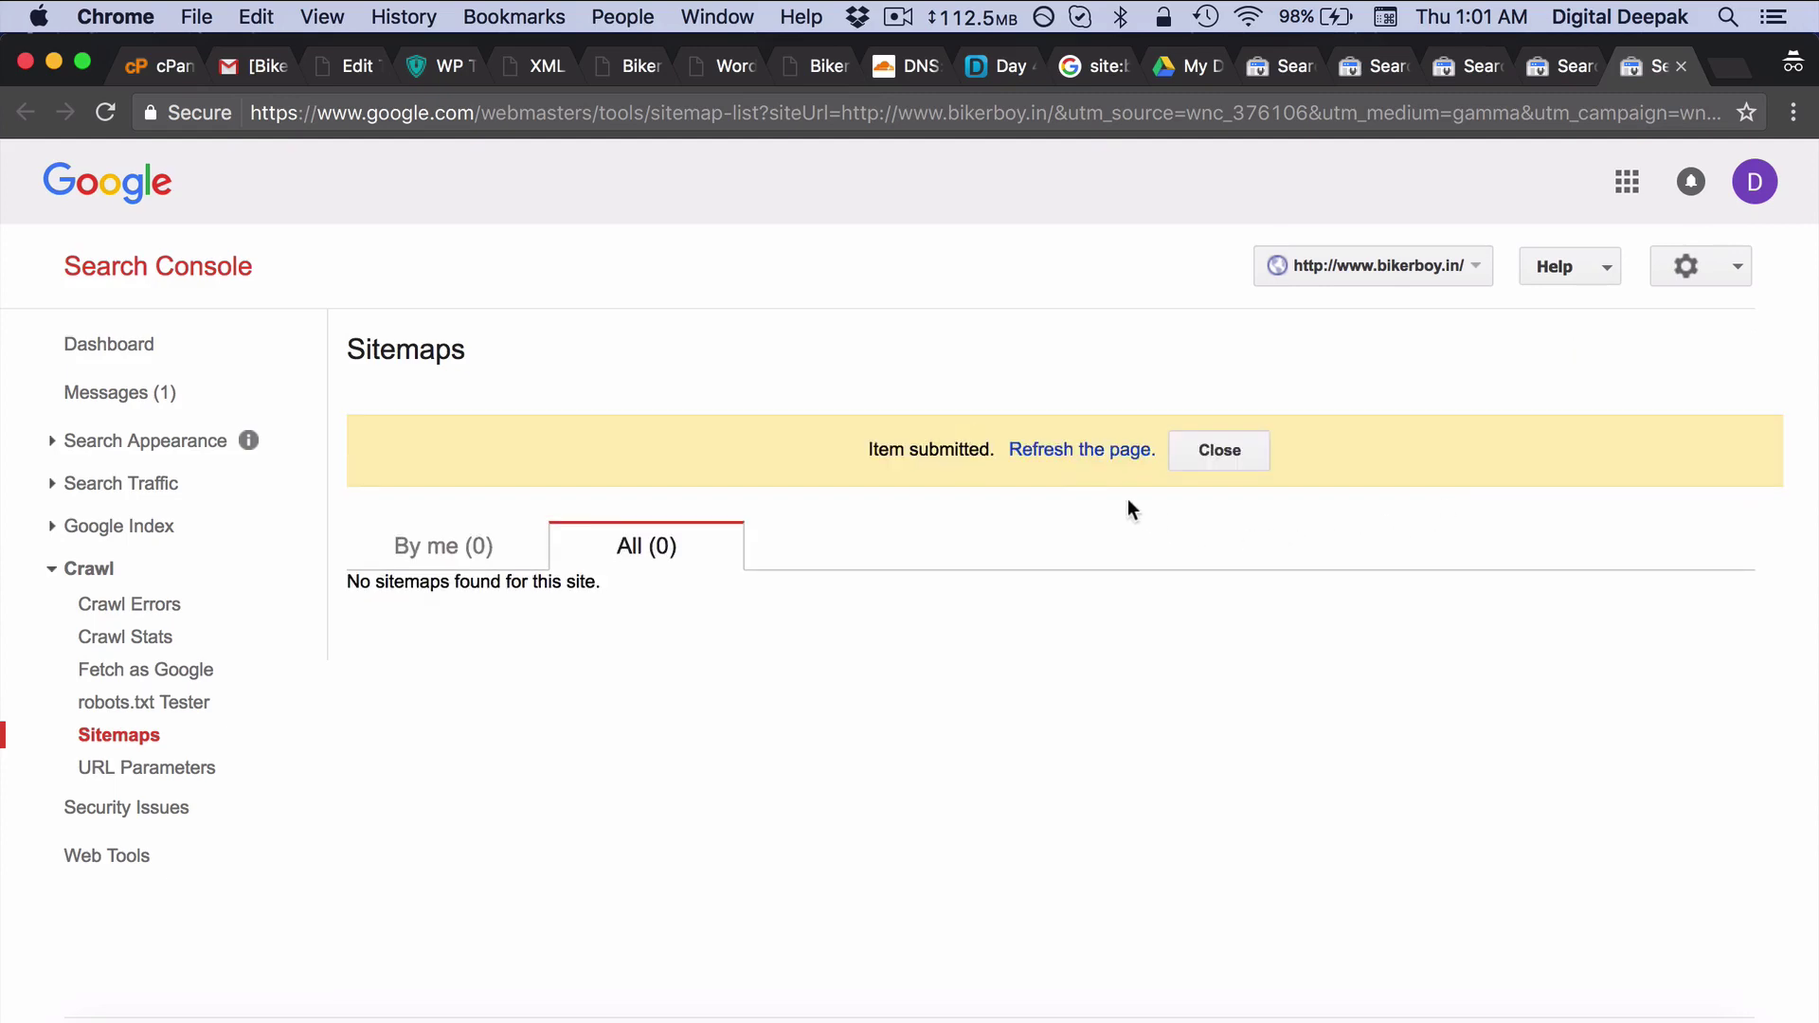
pyautogui.click(1083, 458)
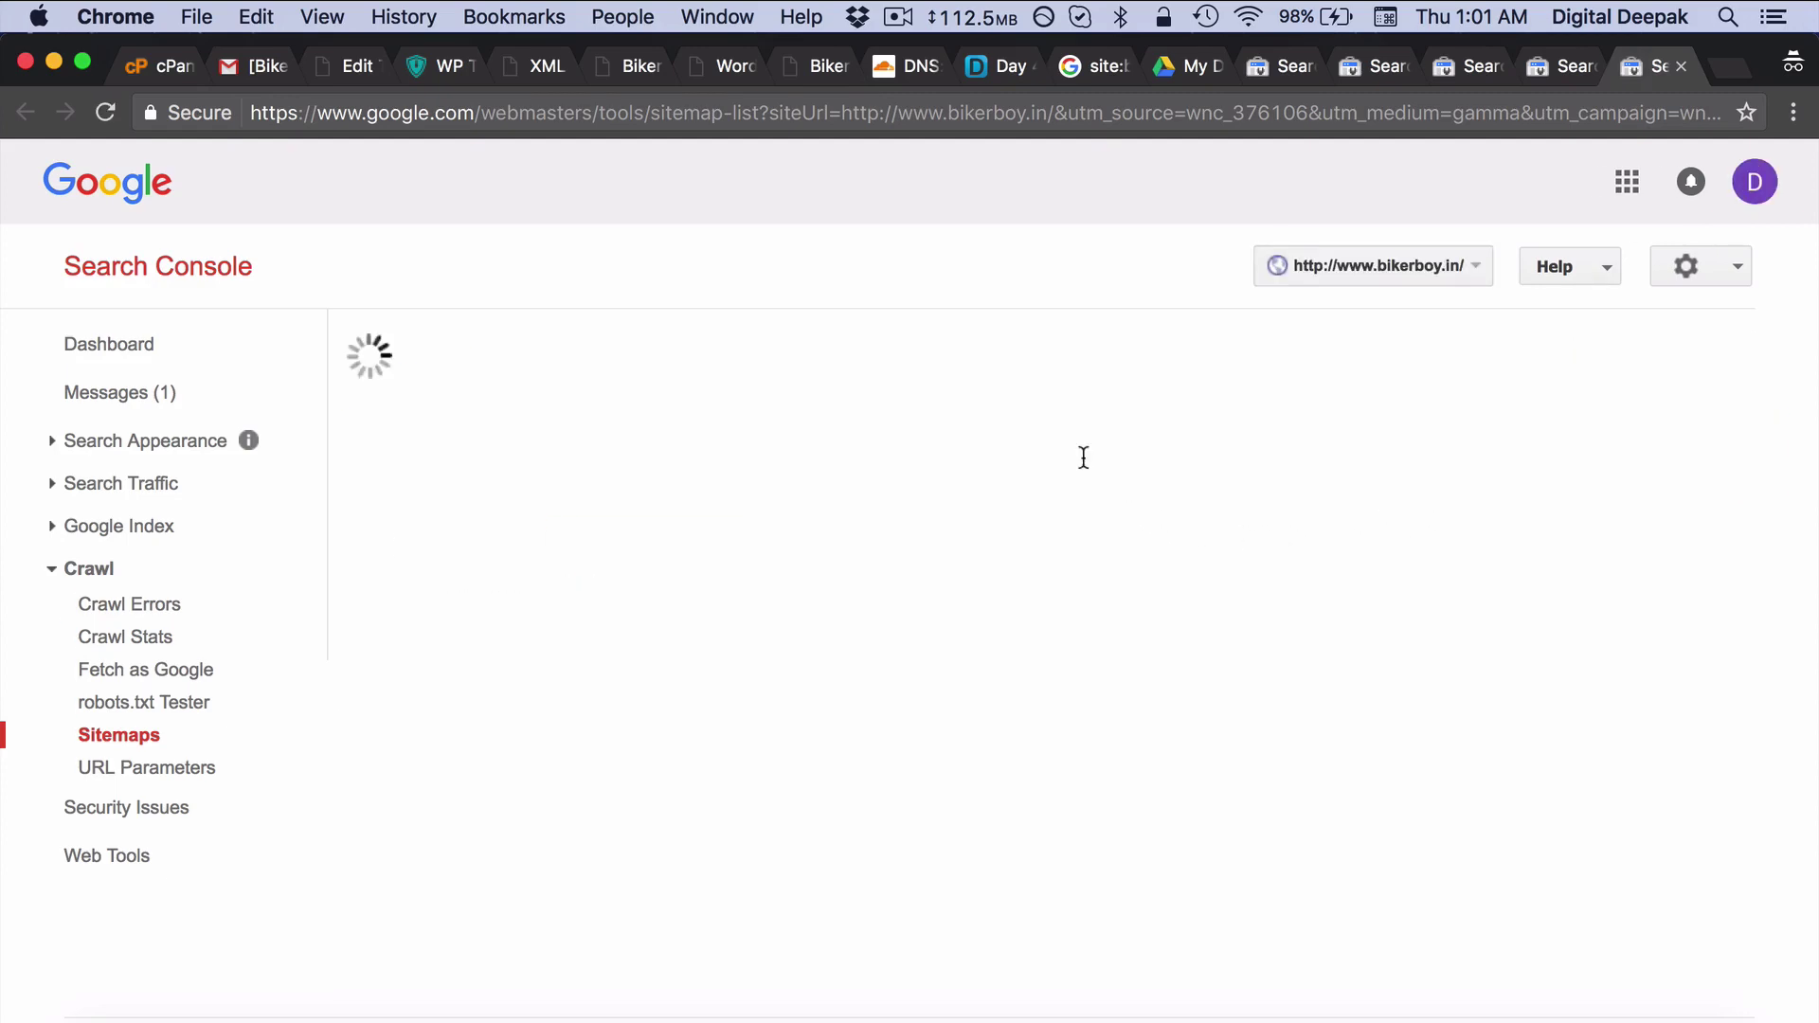
# Check the site's XML sitemap page, then review the submitted sitemap entry and the property's messages in Search Console.
pyautogui.click(521, 71)
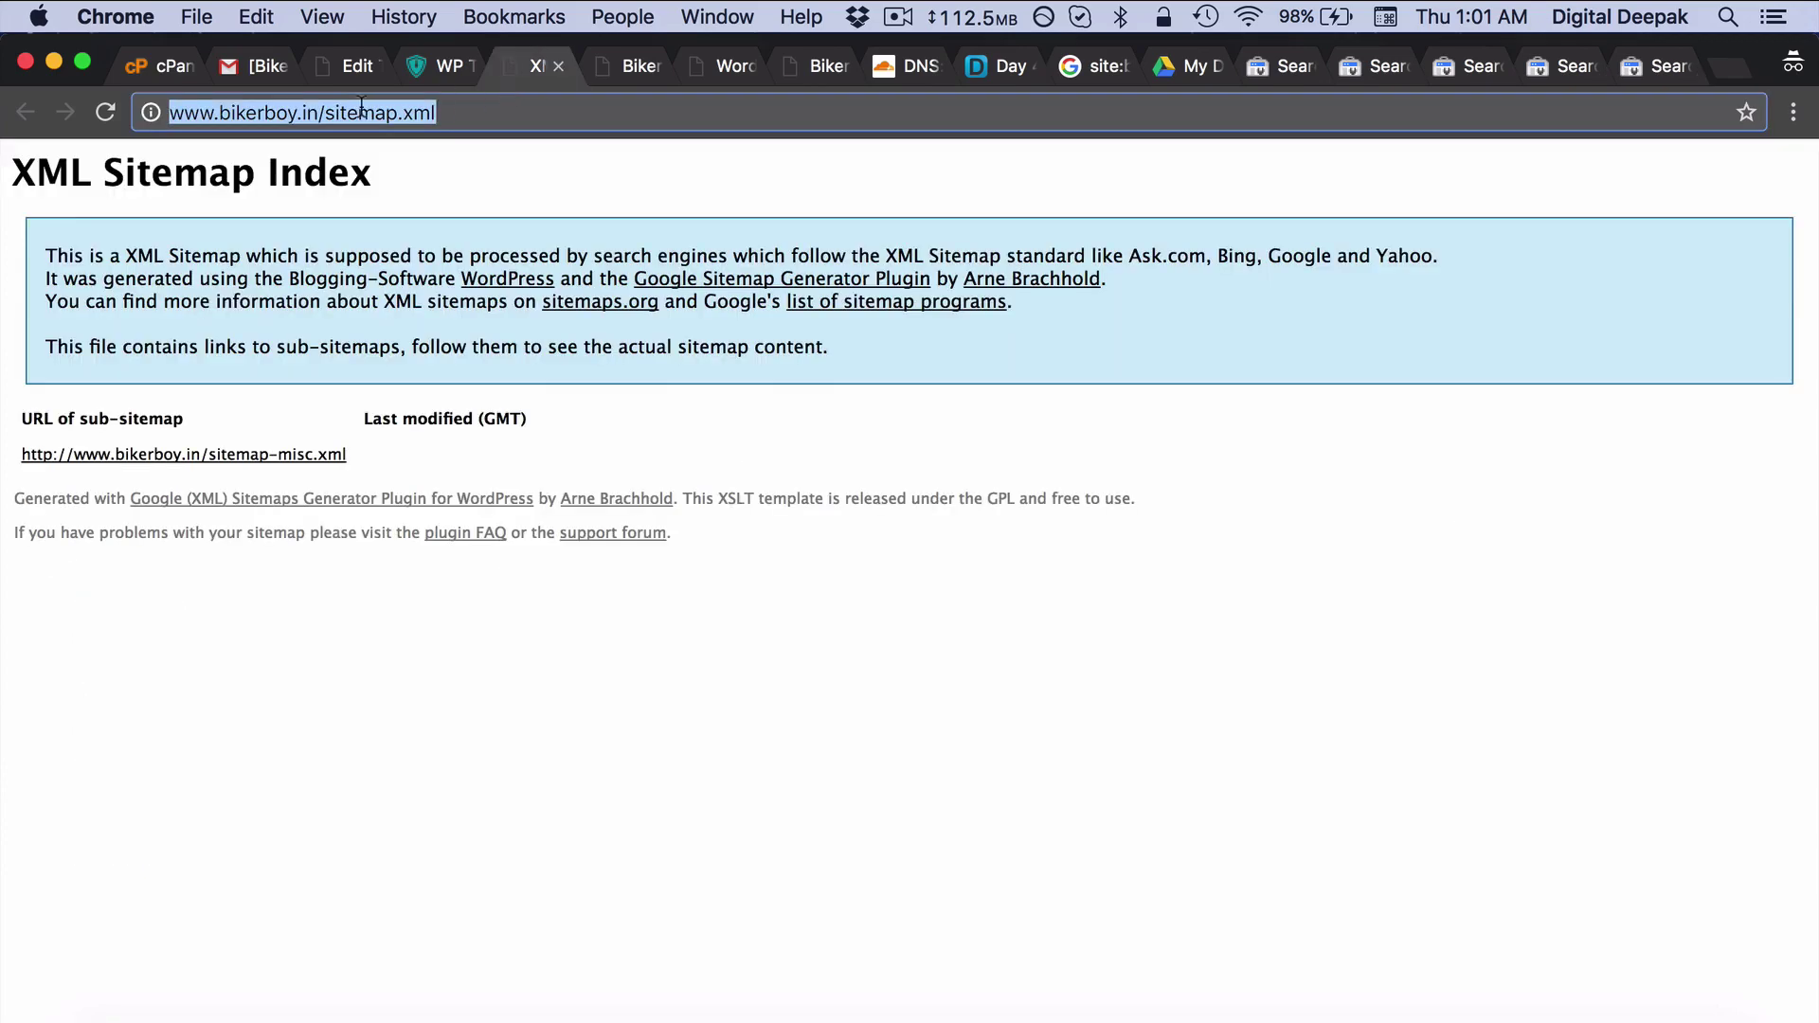
pyautogui.click(1650, 59)
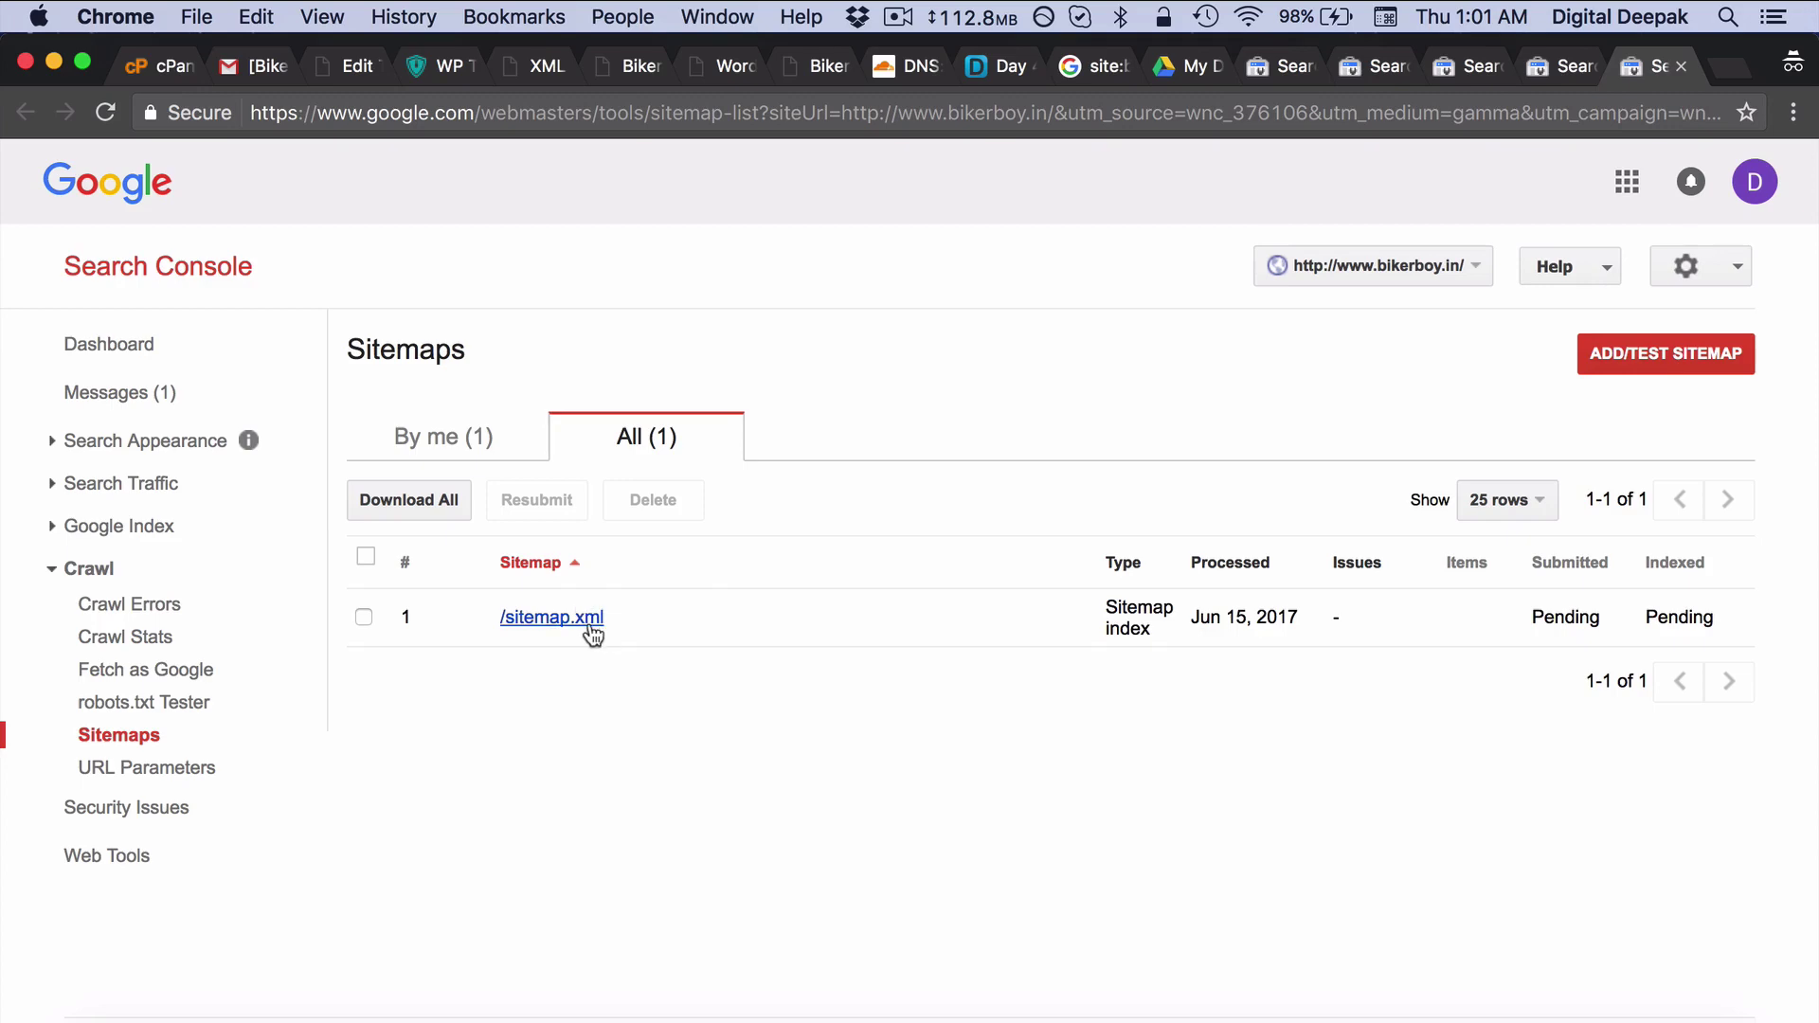
pyautogui.click(137, 400)
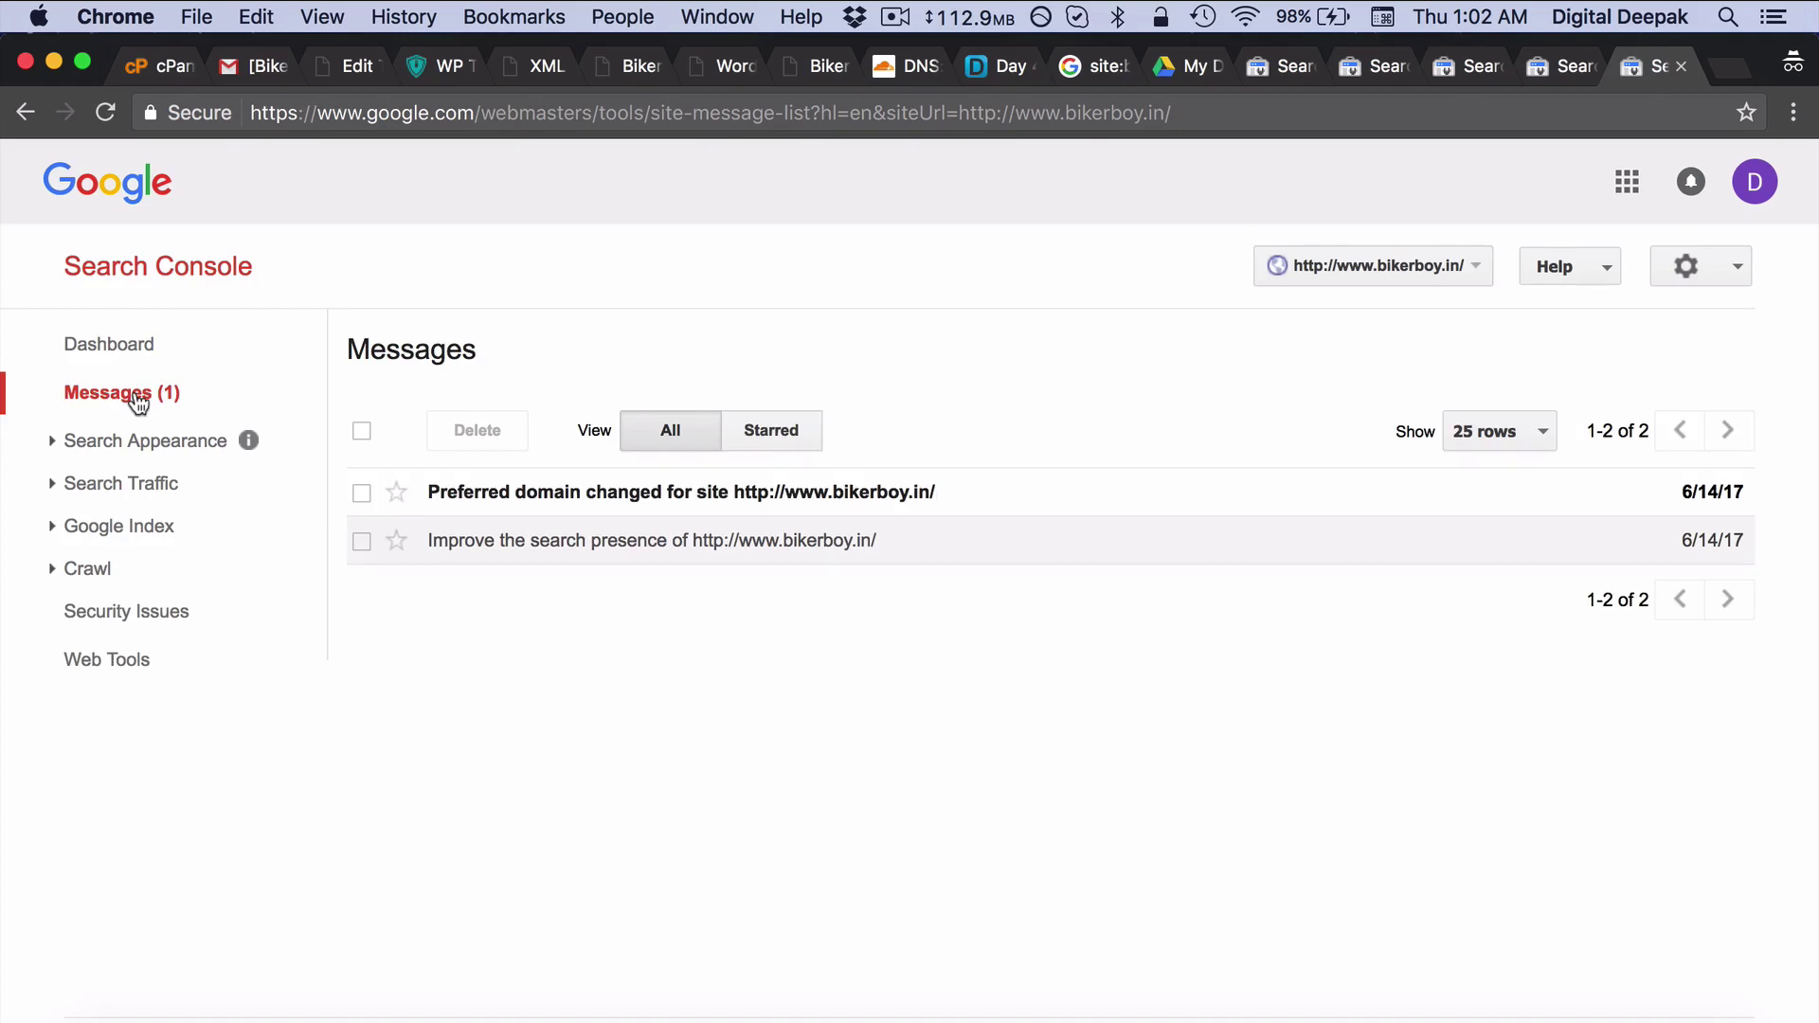
pyautogui.click(133, 345)
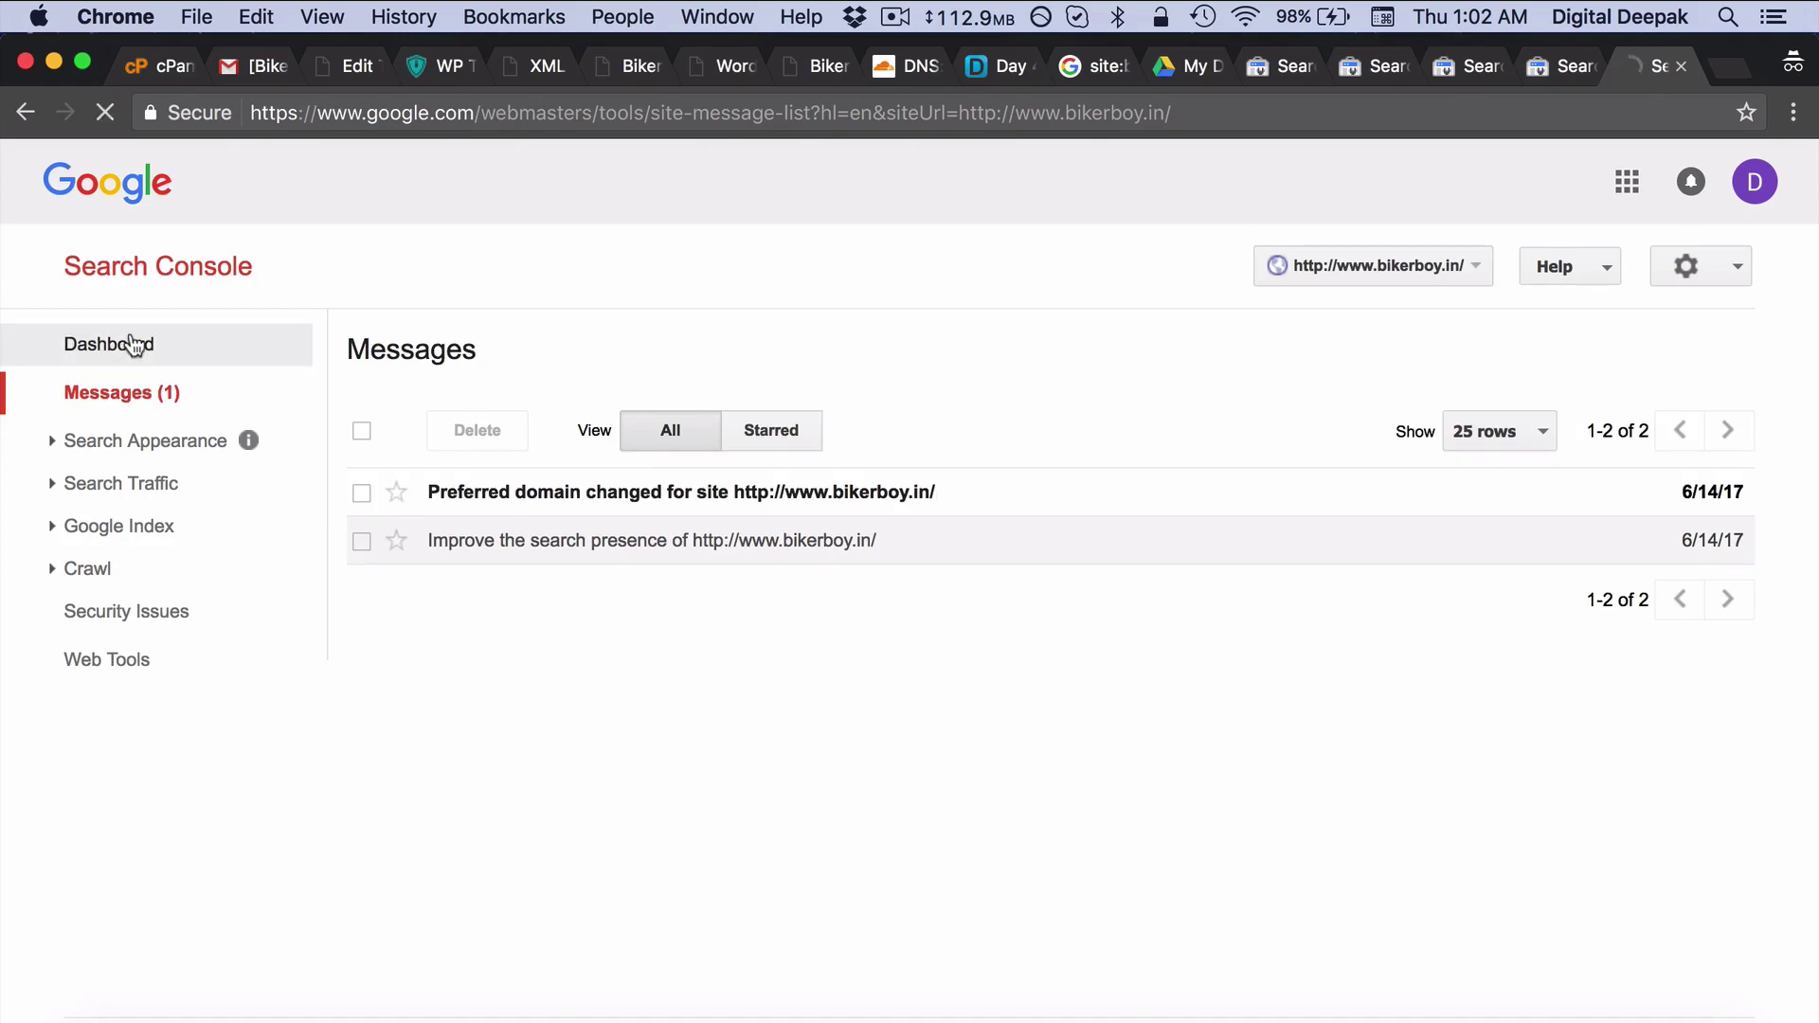
# Search Google for google analytics, open the Google Analytics site and start signing up for a new account.
pyautogui.press('super+2')
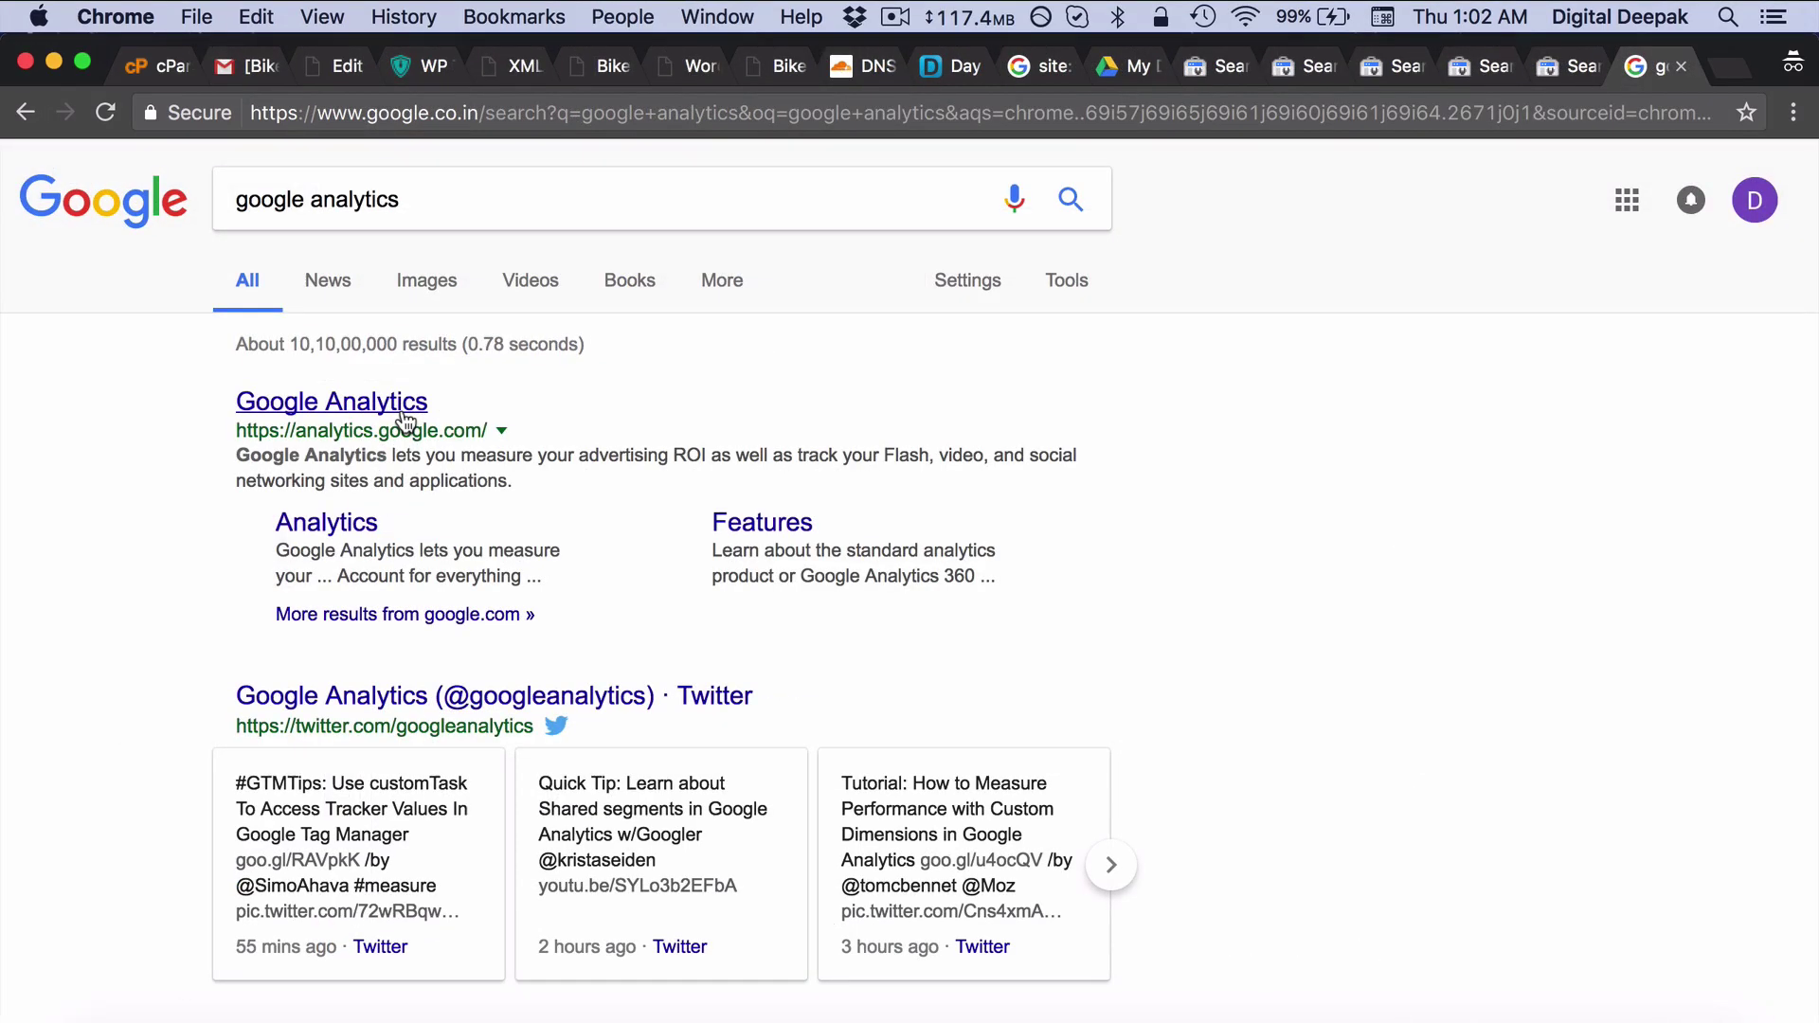
pyautogui.click(405, 404)
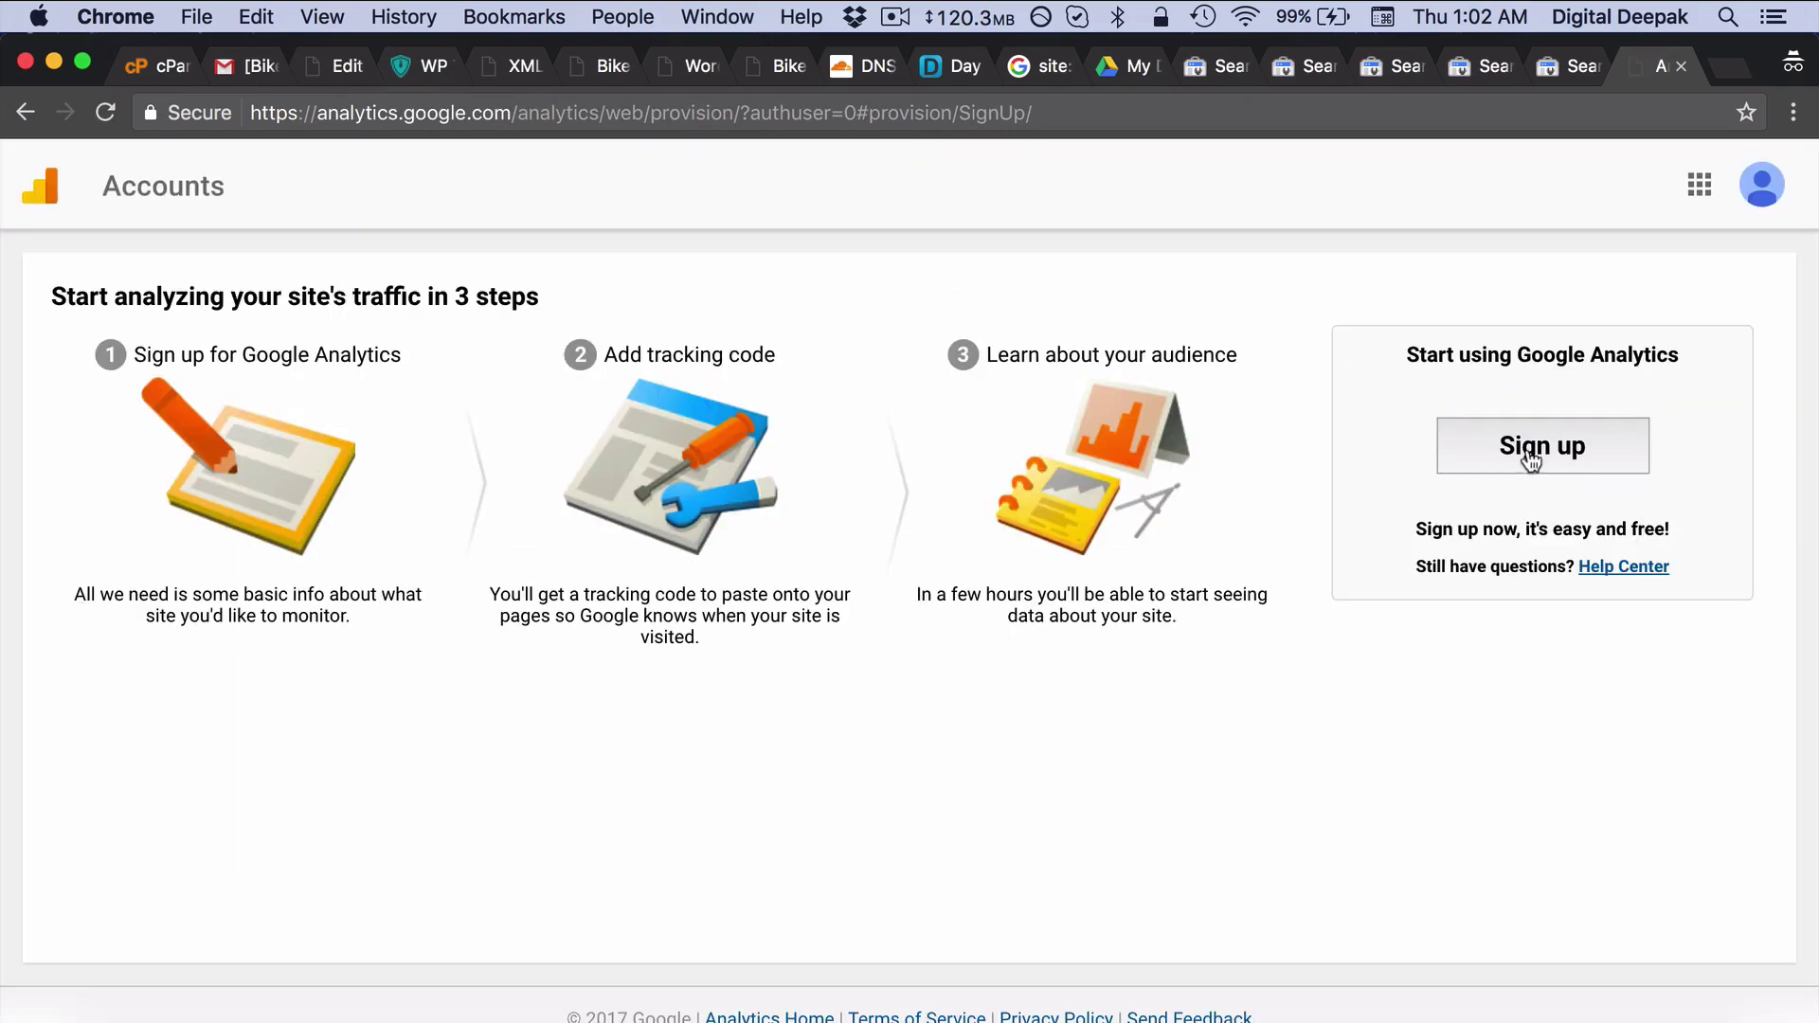
pyautogui.click(1530, 458)
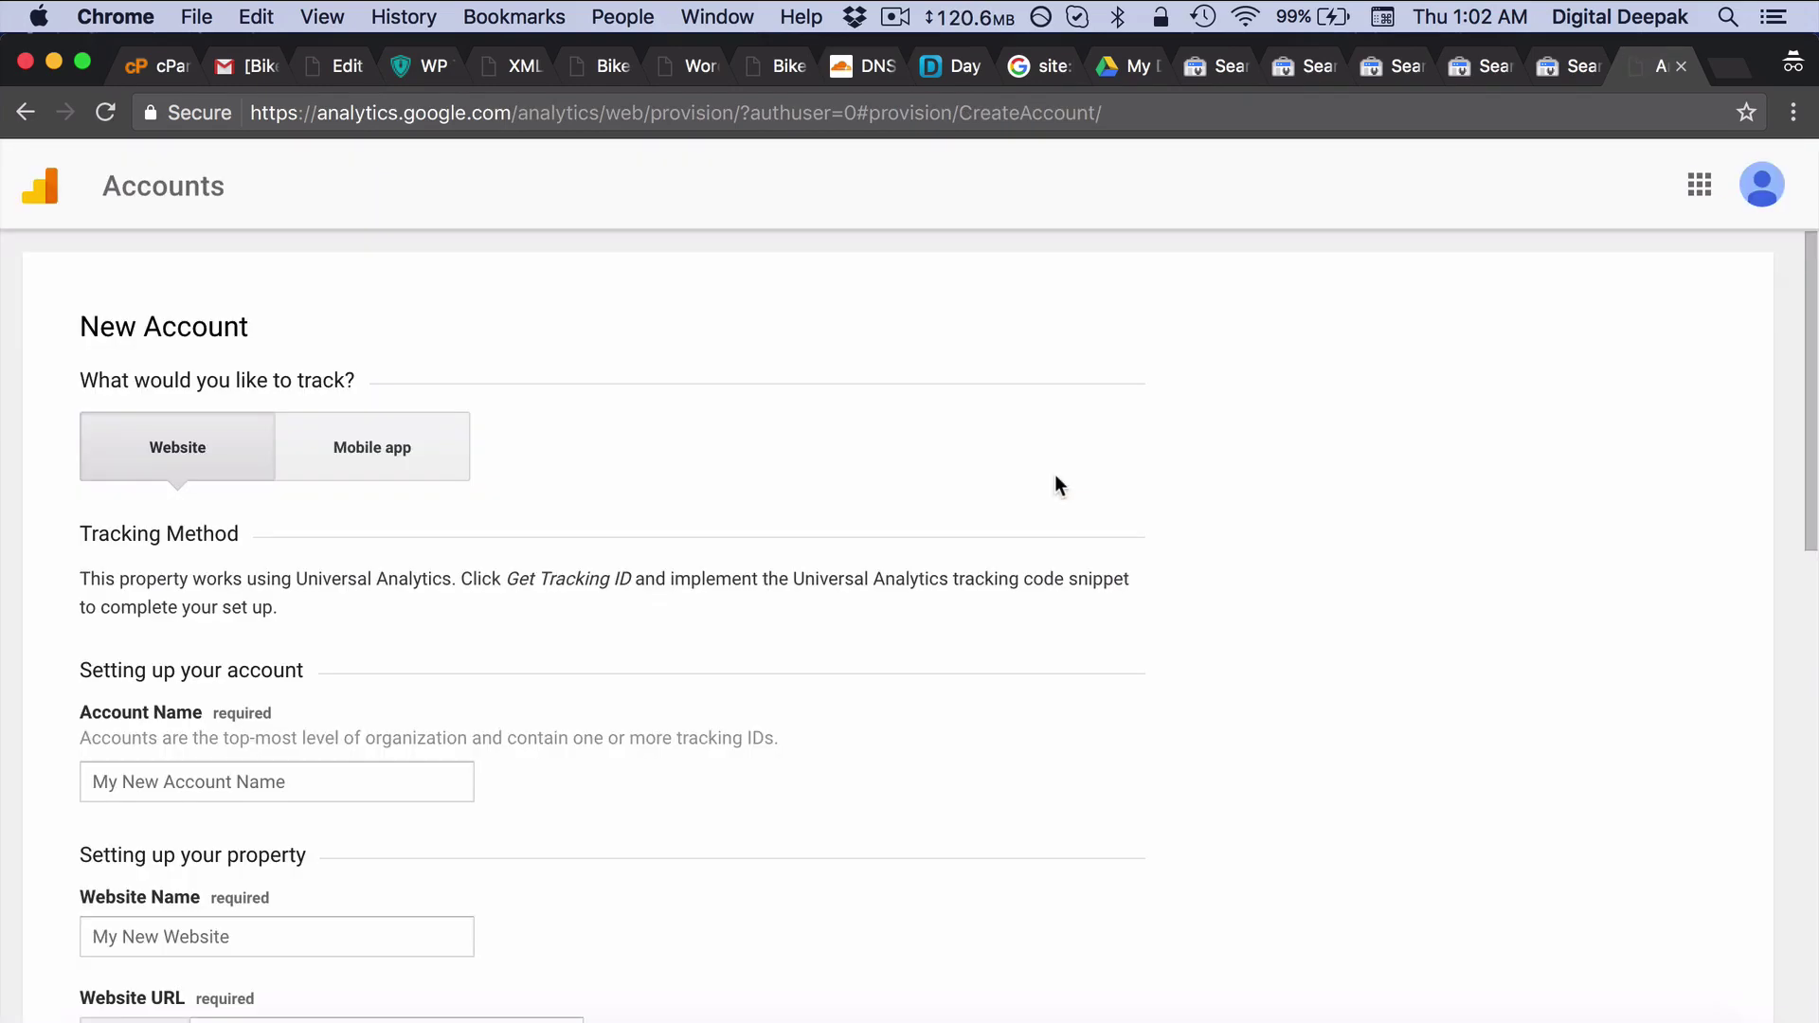
# Enter BikerBoy as the account name for the new website tracking account.
pyautogui.scroll(-3, 516, 497)
pyautogui.click(343, 645)
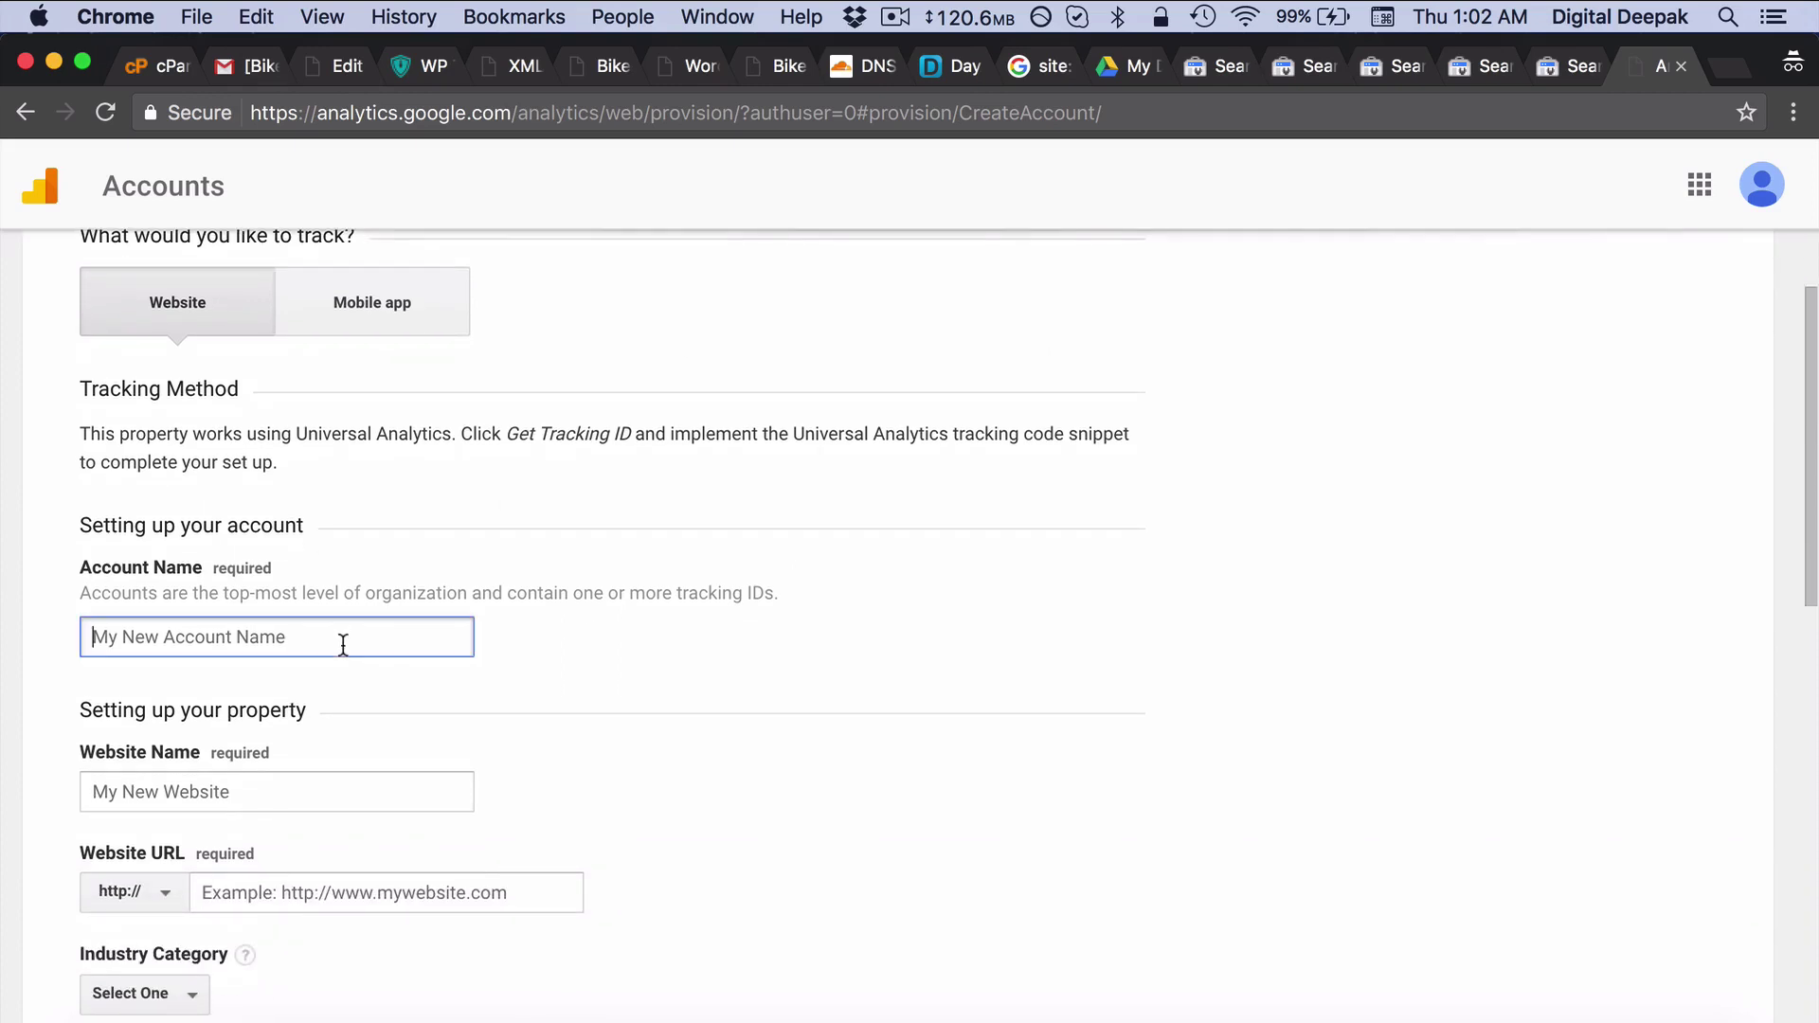
pyautogui.write('Bike')
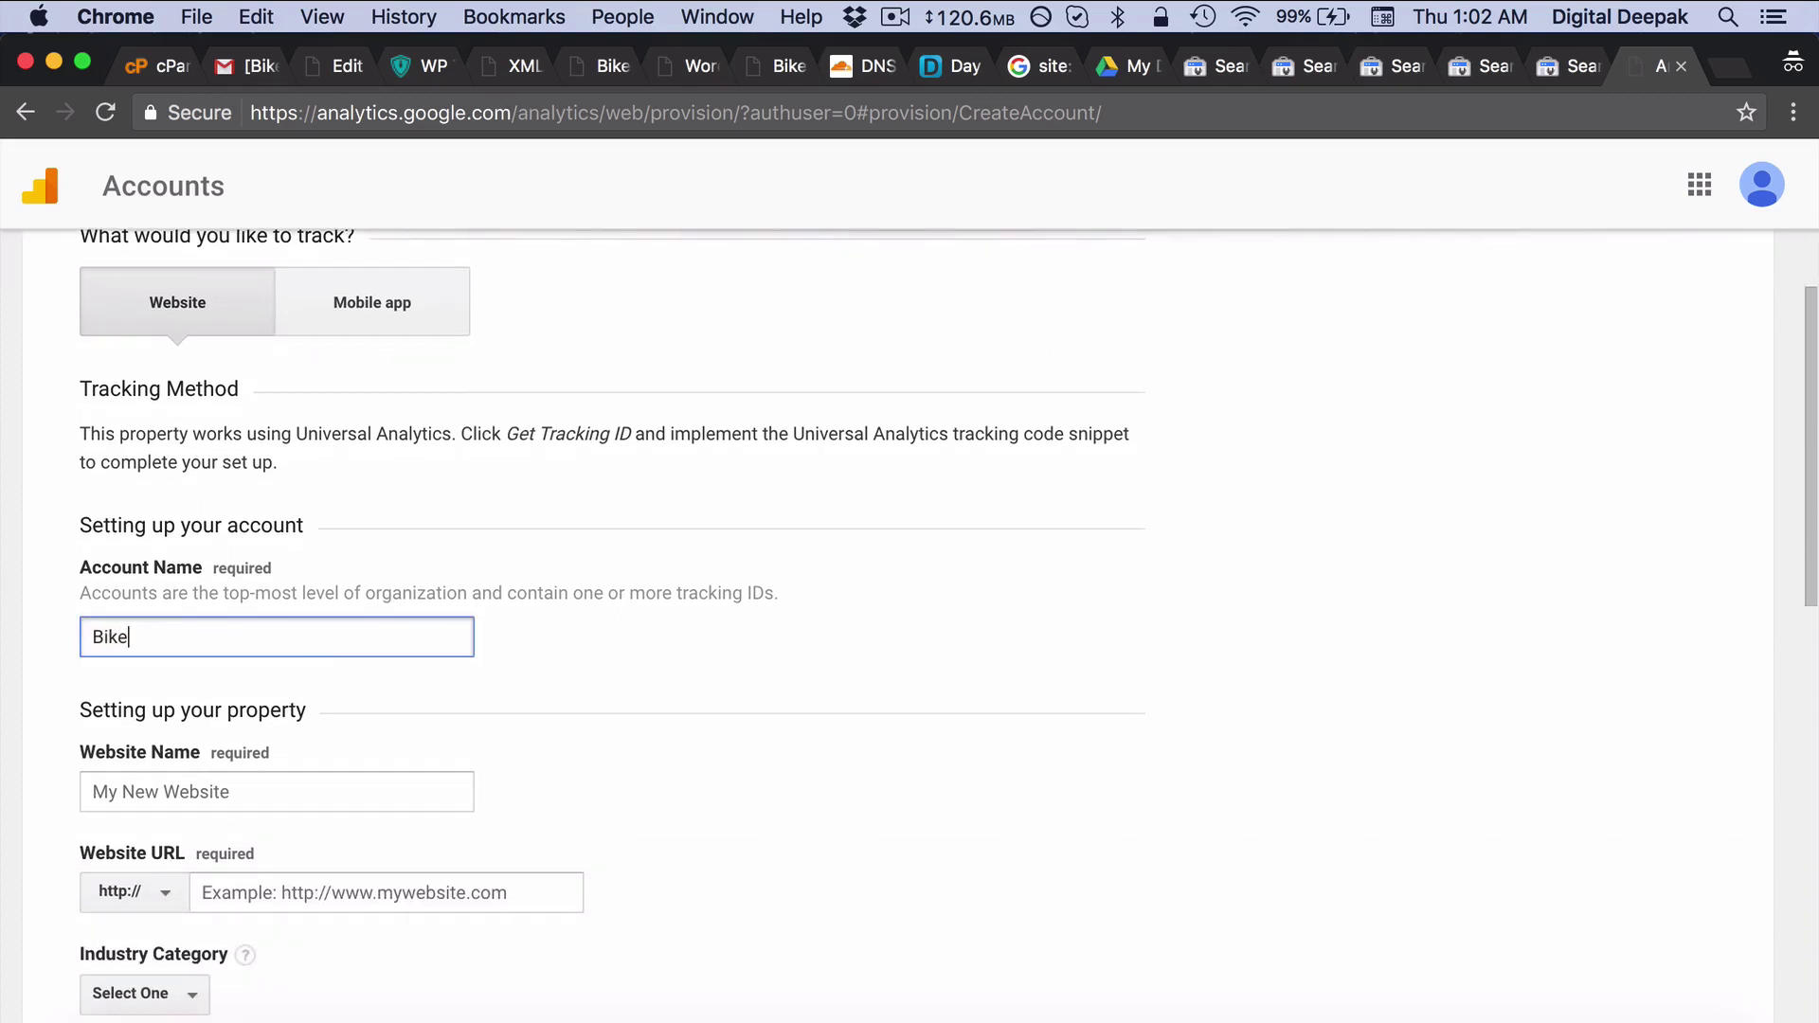
pyautogui.write('rBoy')
pyautogui.scroll(-3, 329, 642)
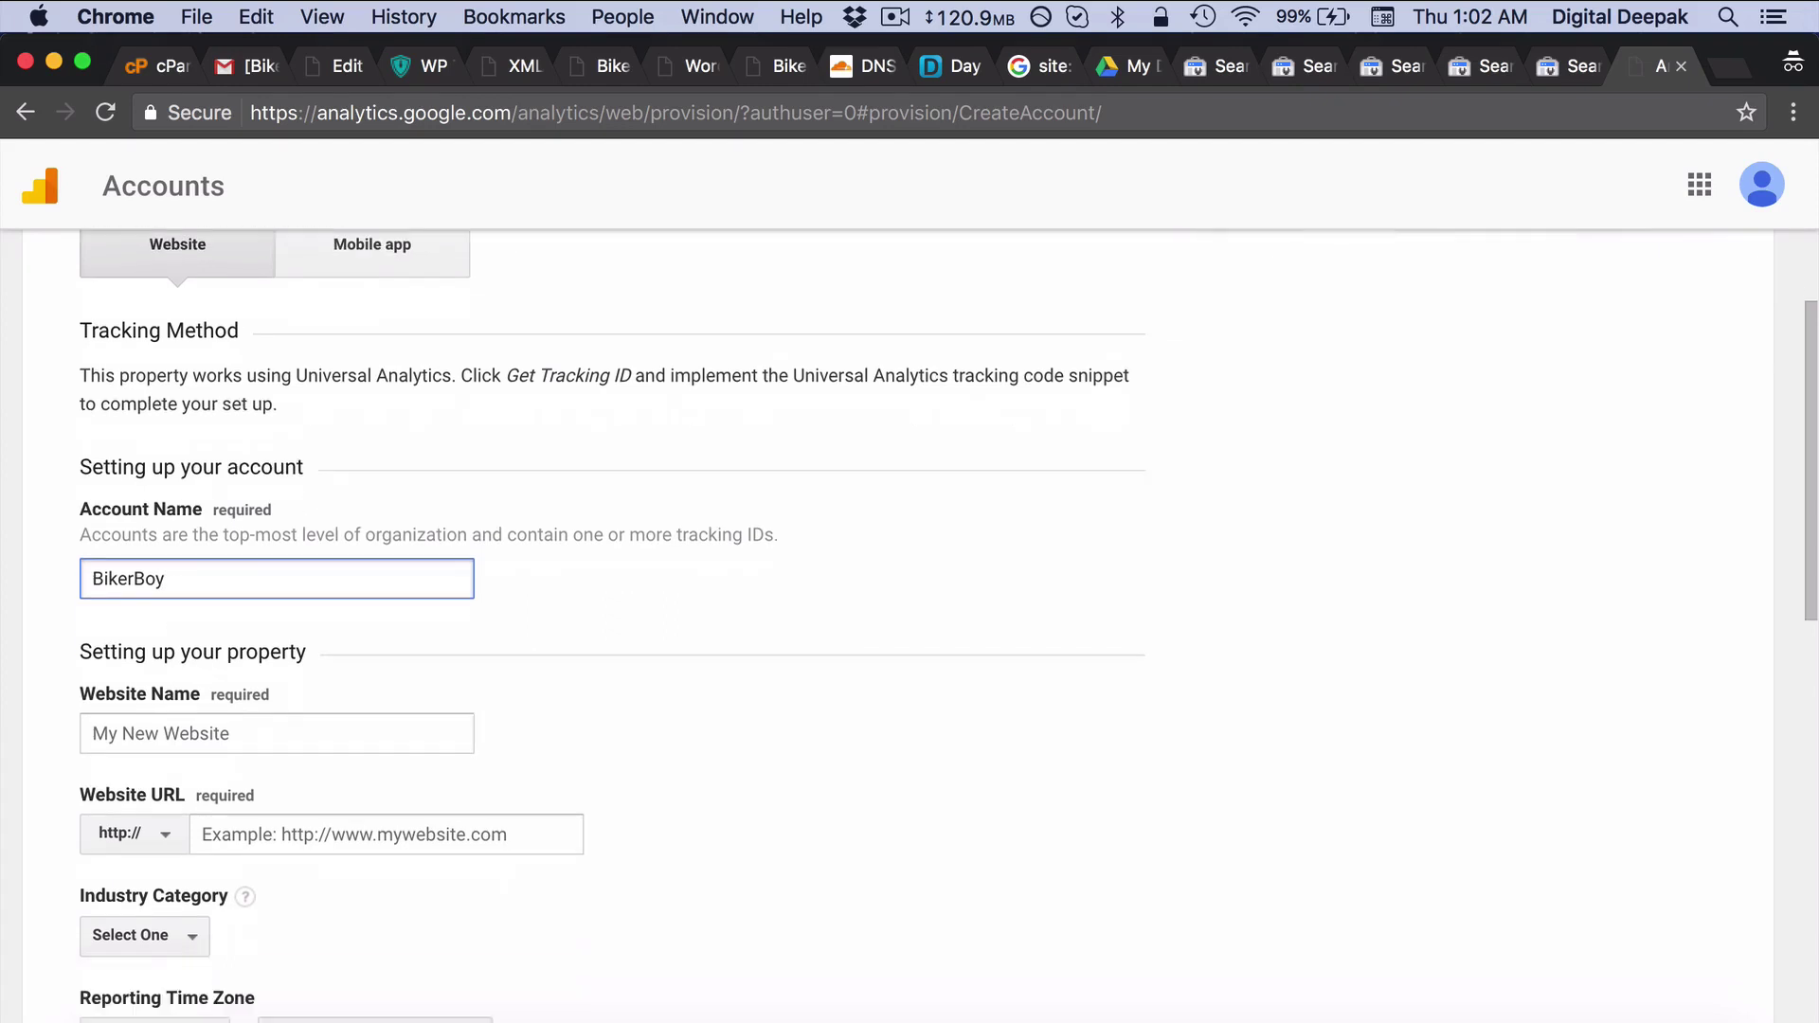
pyautogui.click(237, 644)
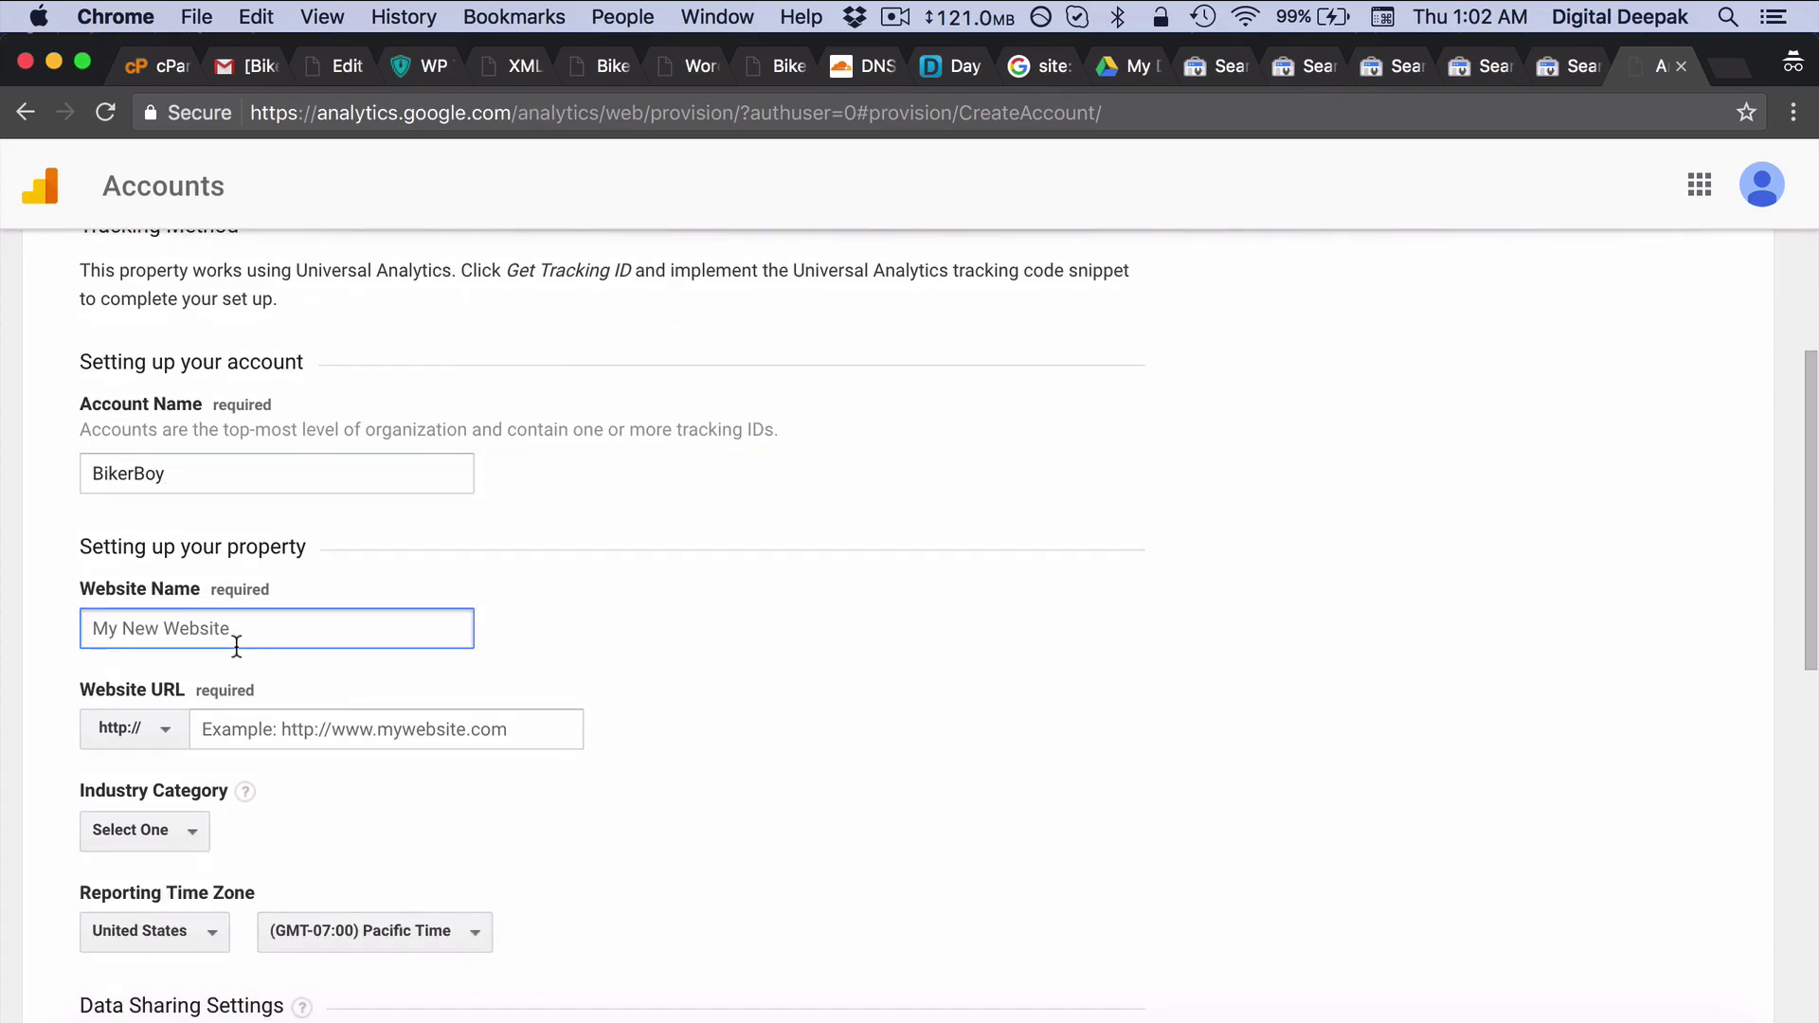
pyautogui.write('www.BikerBoy.in')
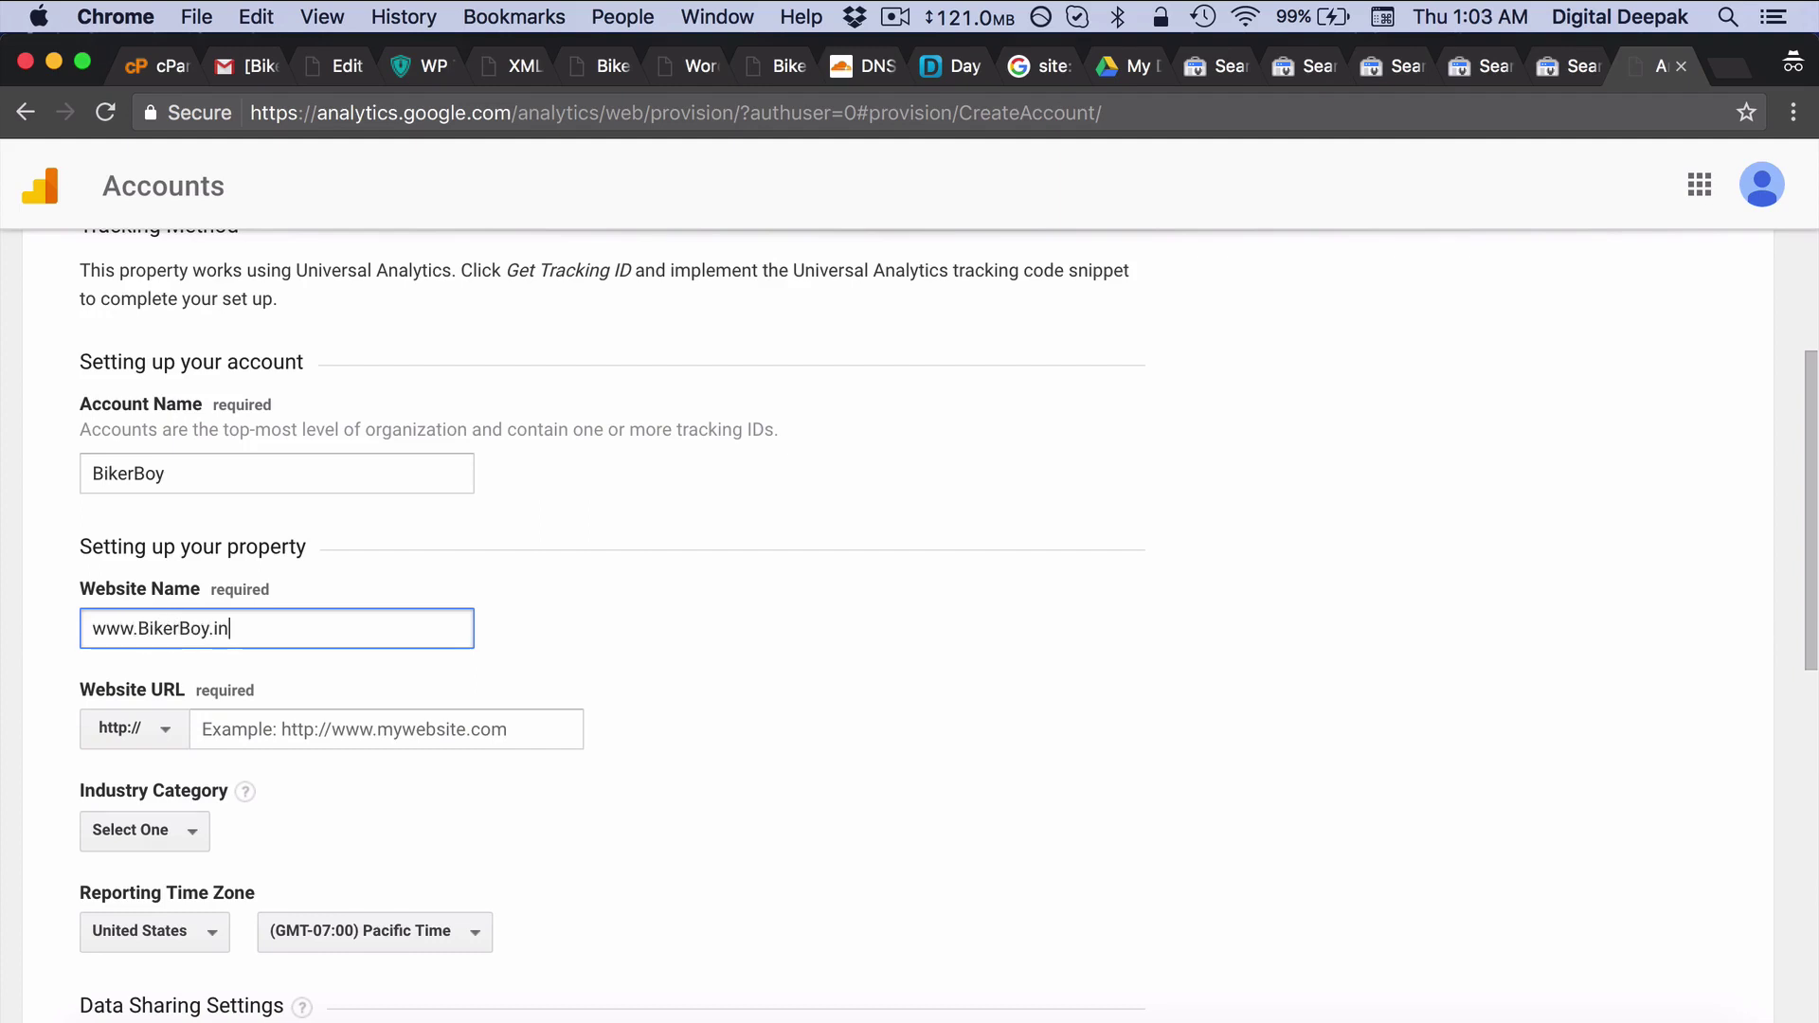
pyautogui.press('super+a')
pyautogui.press('super+c')
pyautogui.click(286, 726)
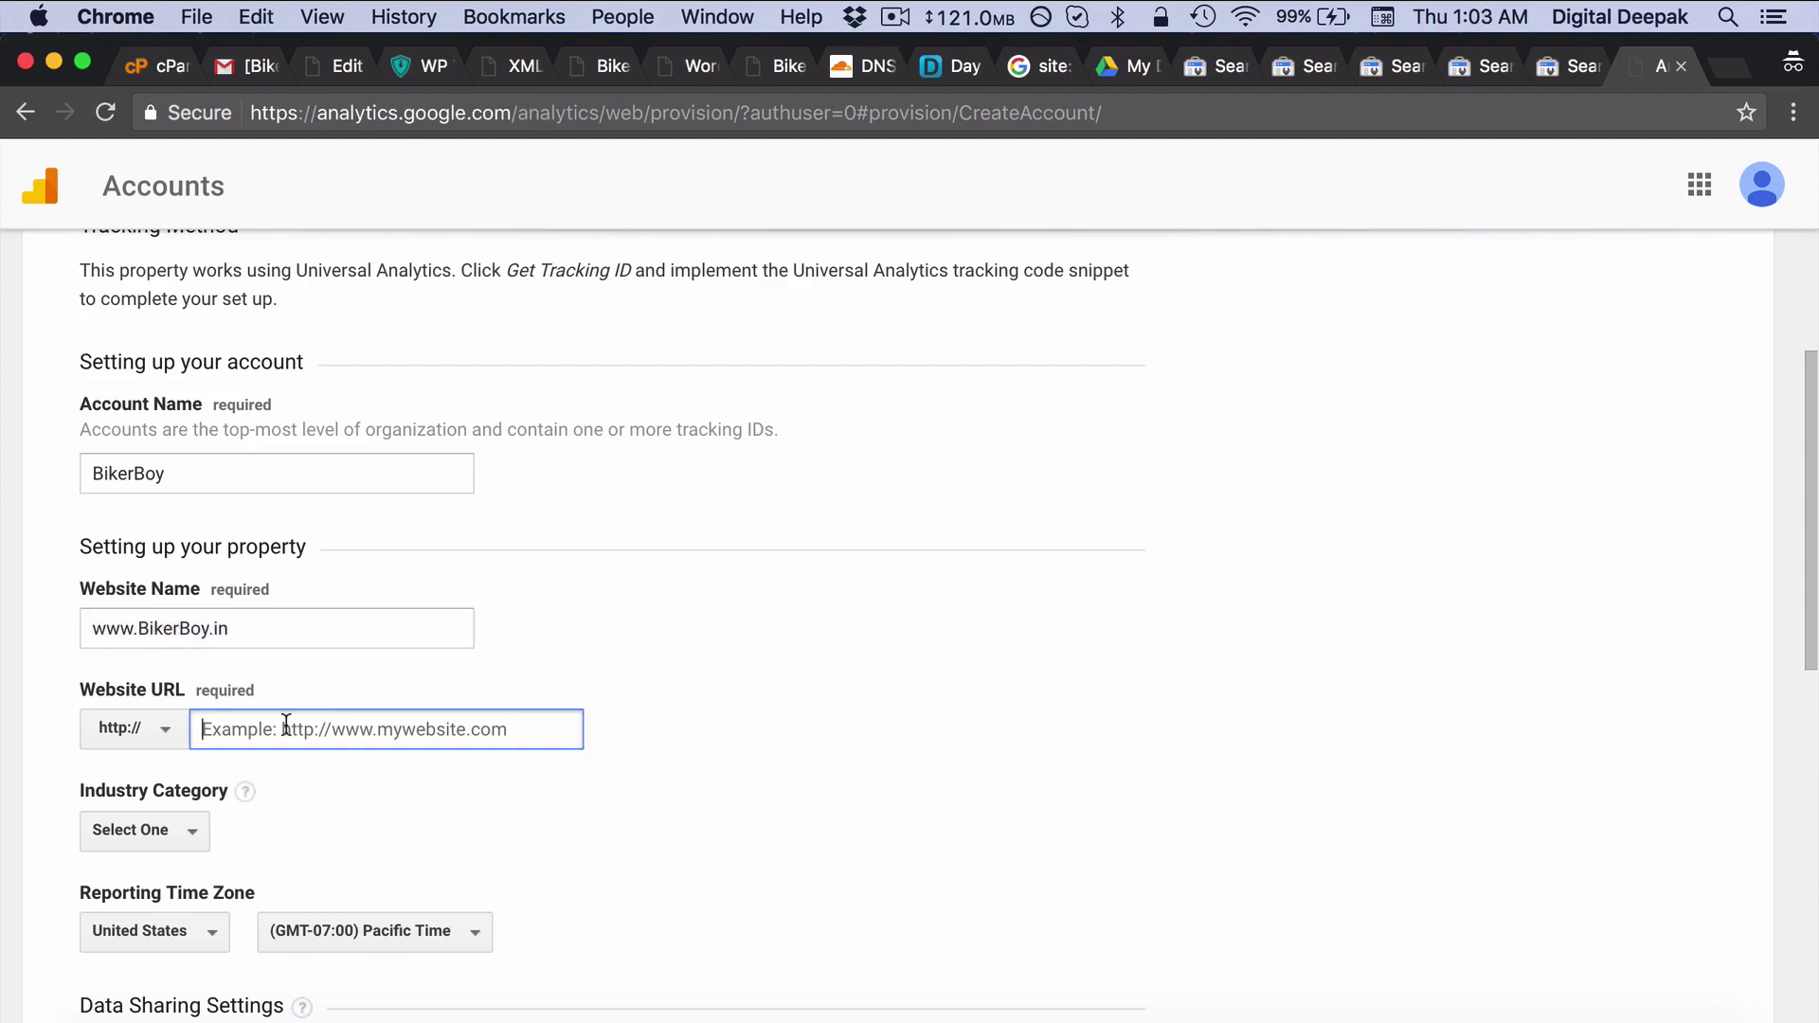
pyautogui.press('super+v')
pyautogui.scroll(-4, 287, 726)
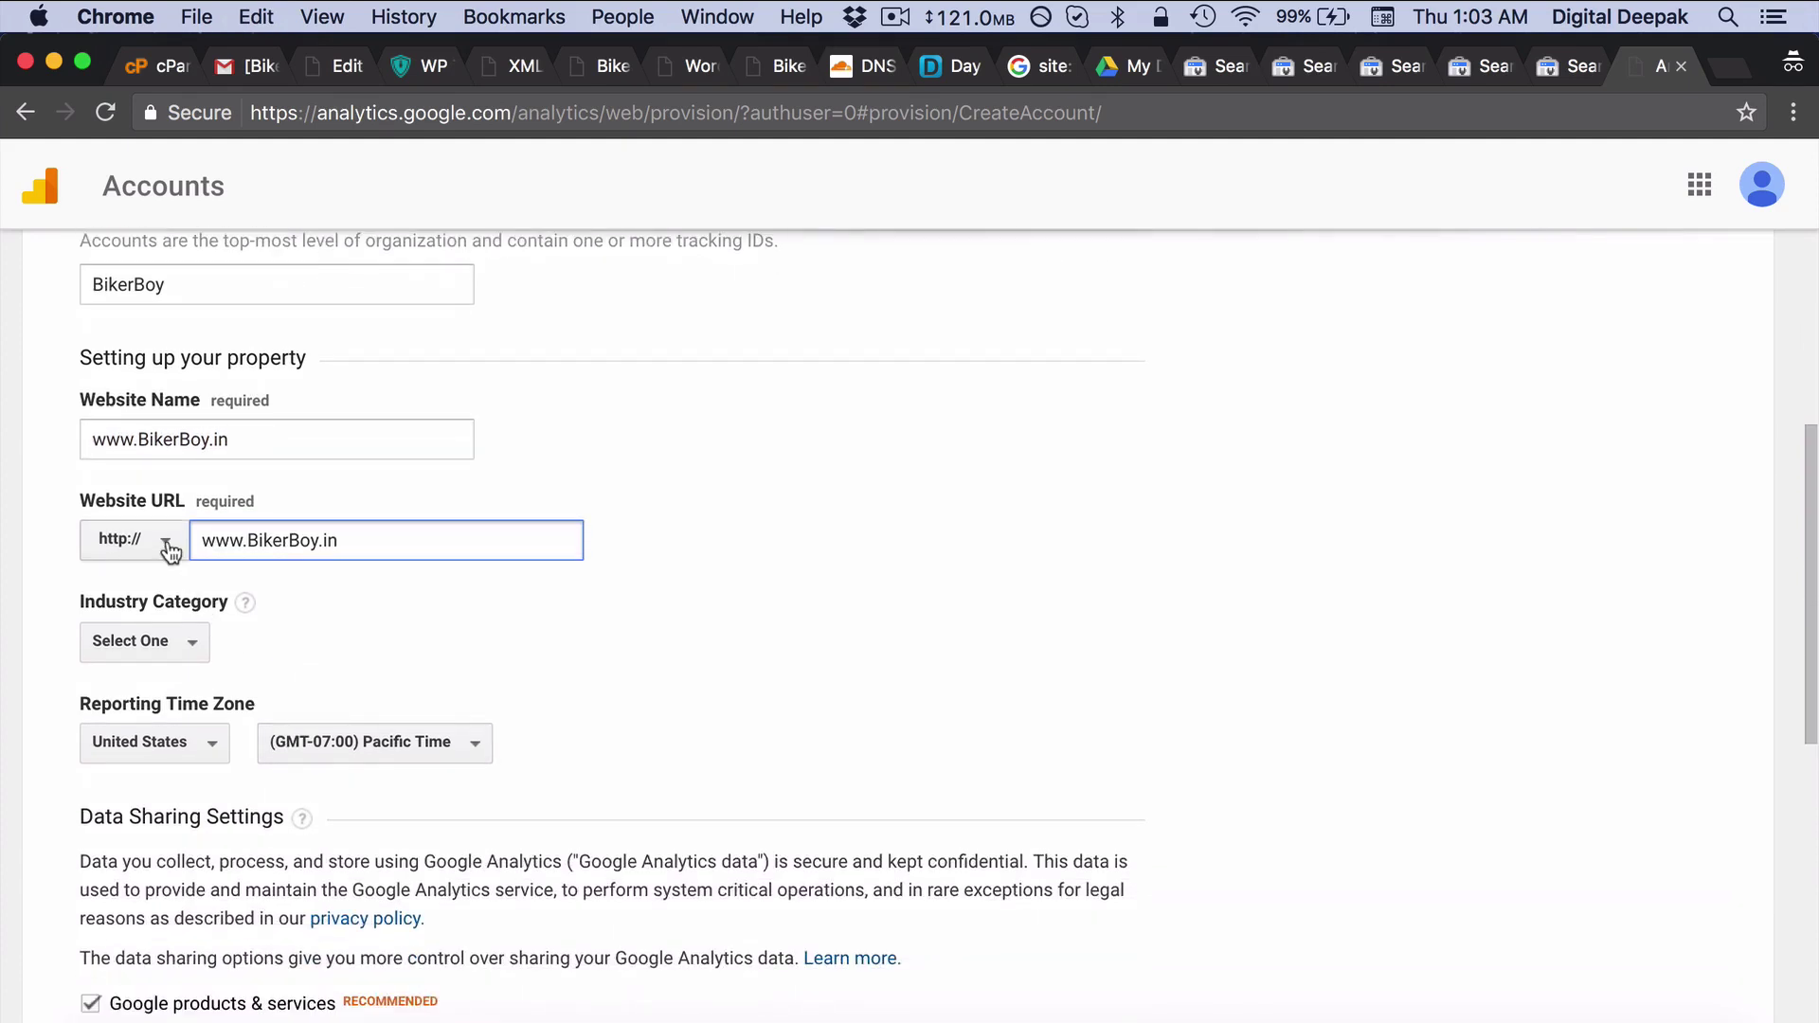
pyautogui.click(168, 544)
pyautogui.click(314, 491)
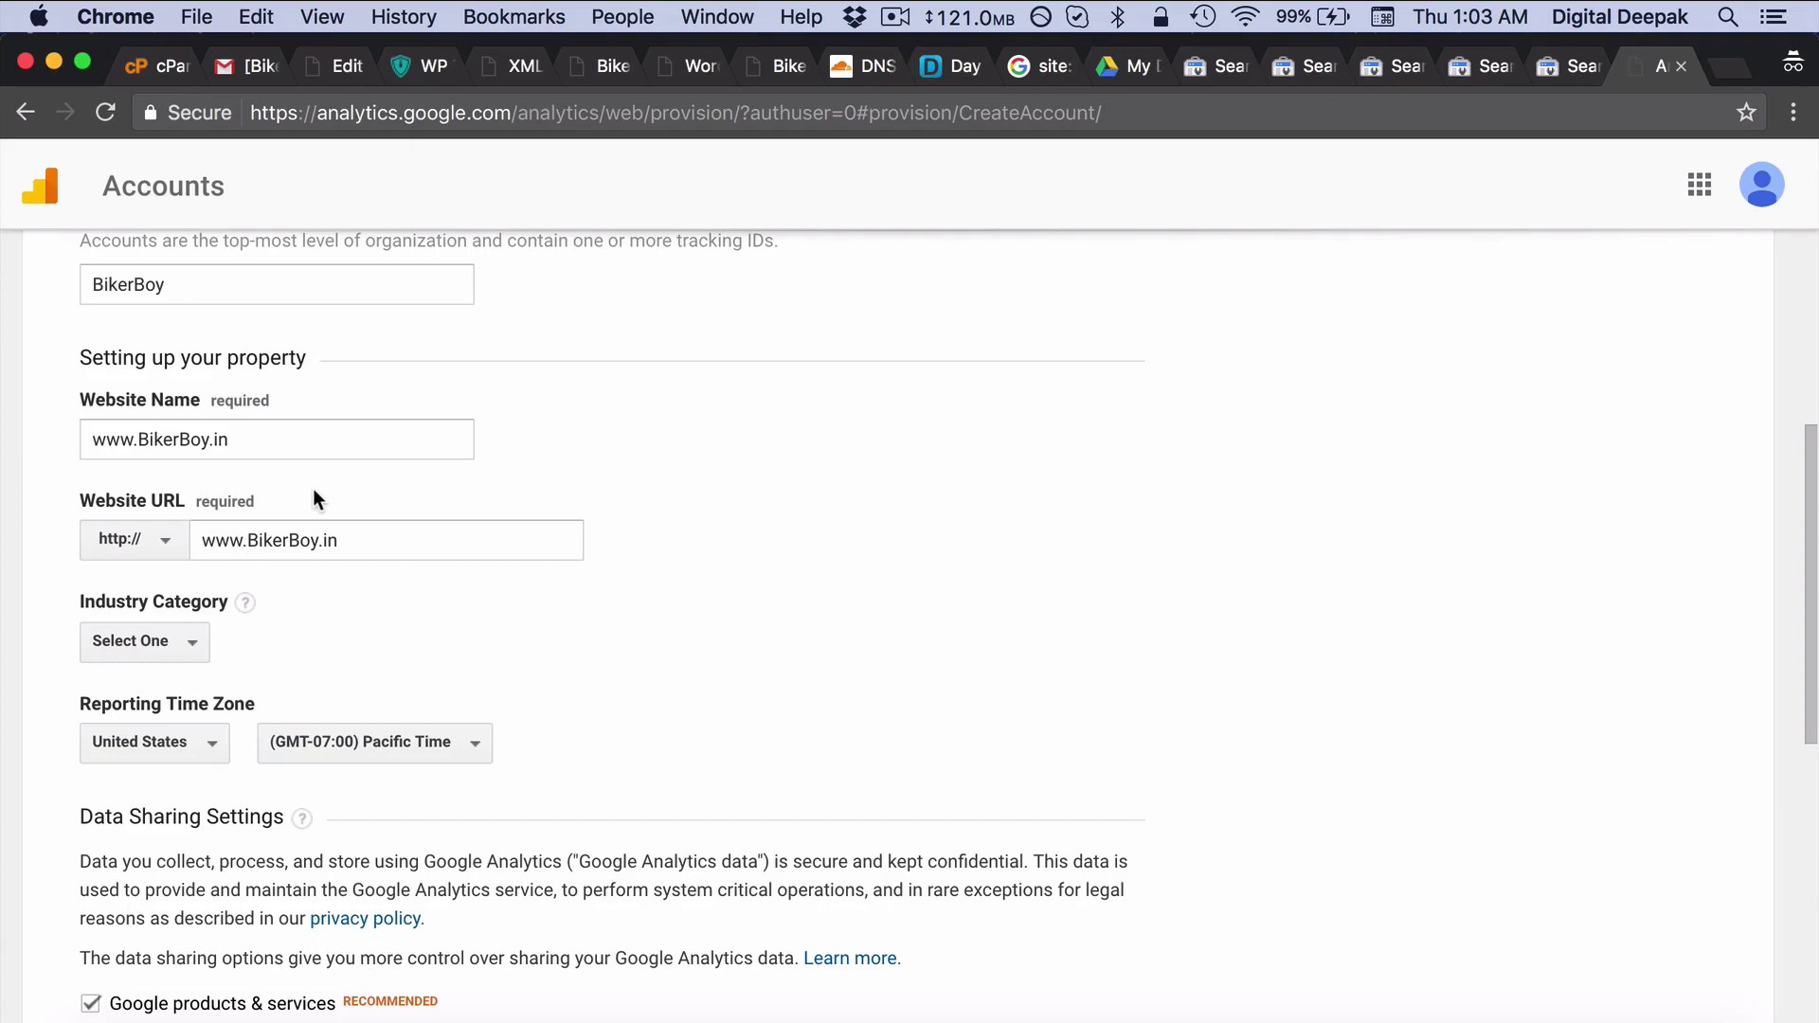
# Set the industry category to Automotive and the reporting time zone country to India.
pyautogui.click(144, 645)
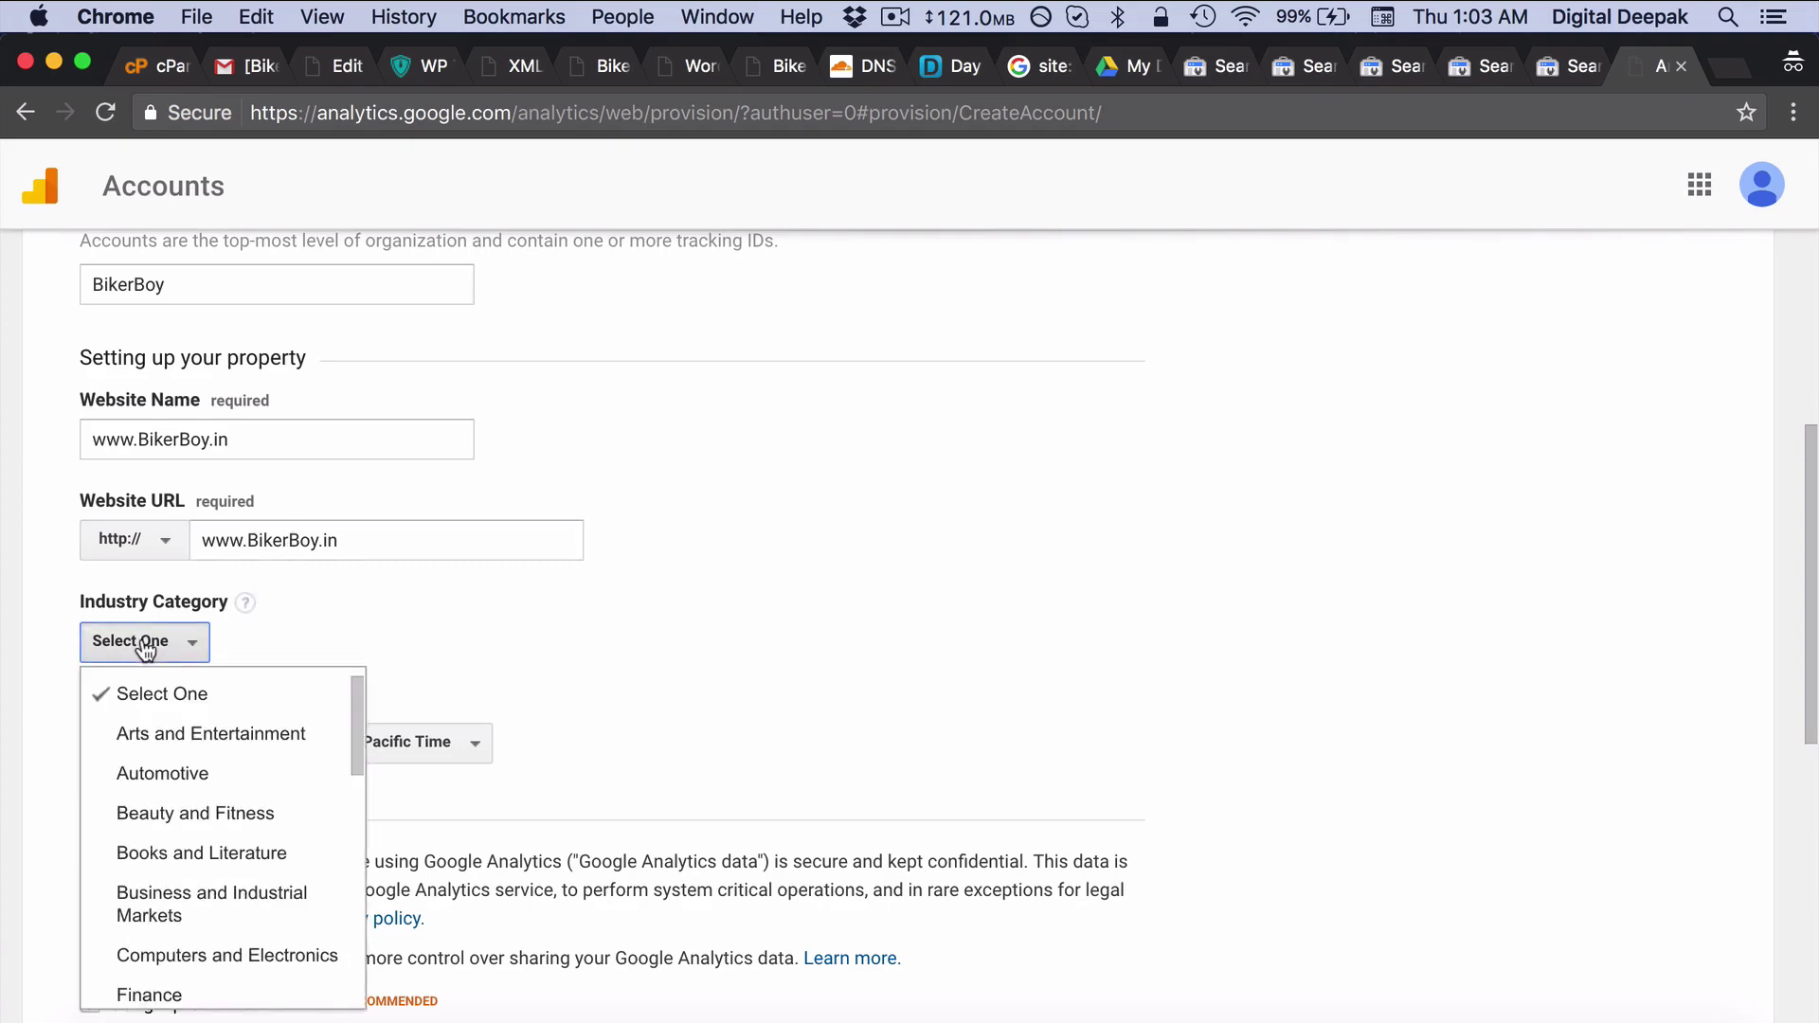
pyautogui.click(179, 774)
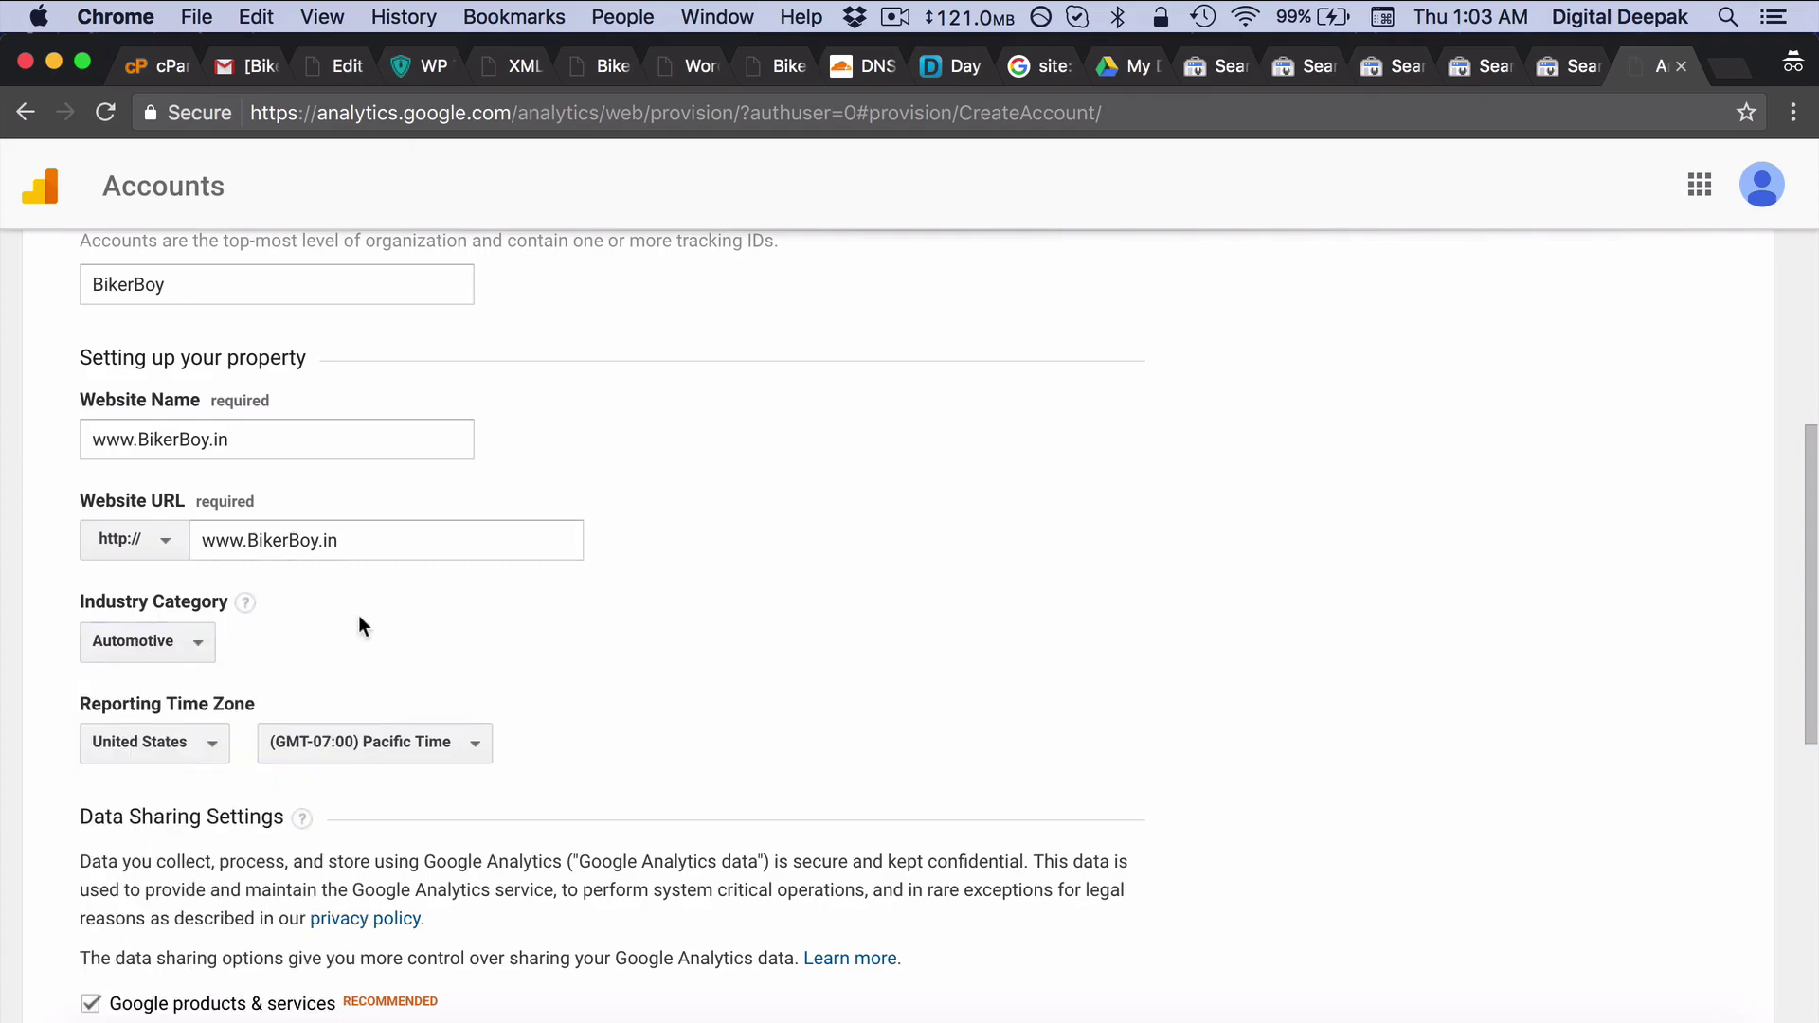
pyautogui.scroll(-5, 359, 616)
pyautogui.click(198, 484)
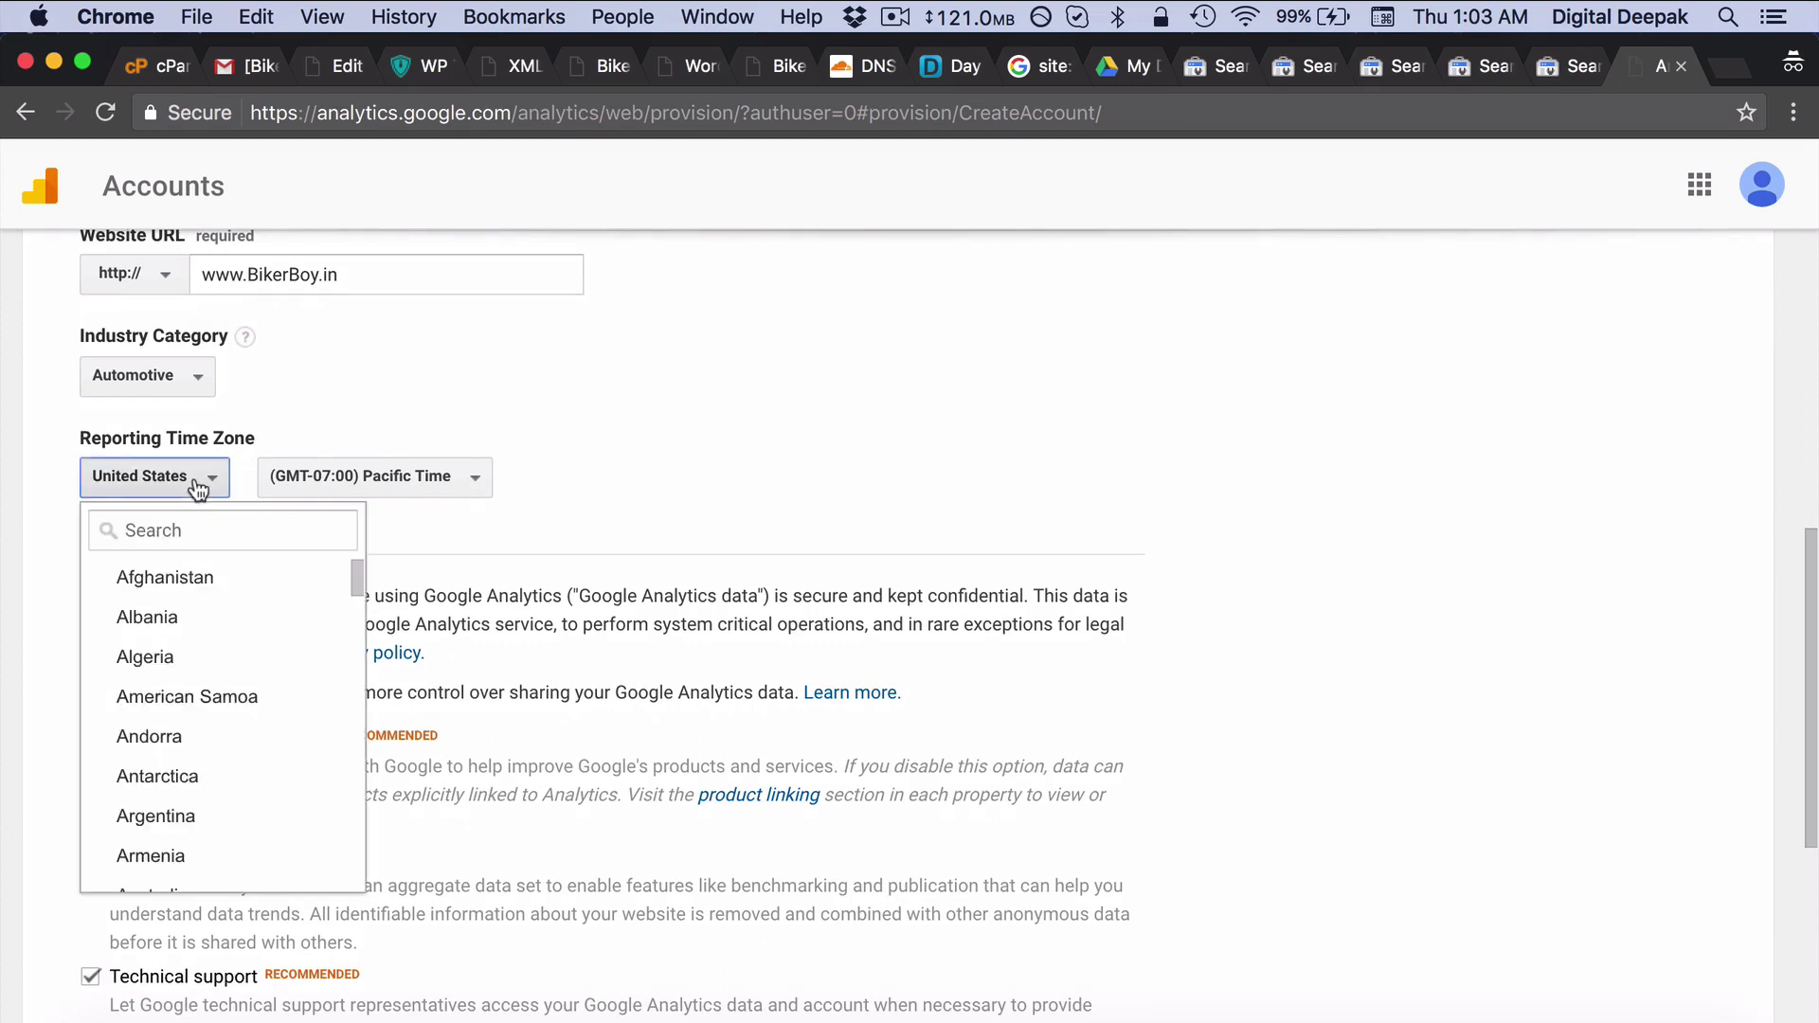
pyautogui.click(177, 531)
pyautogui.write('india')
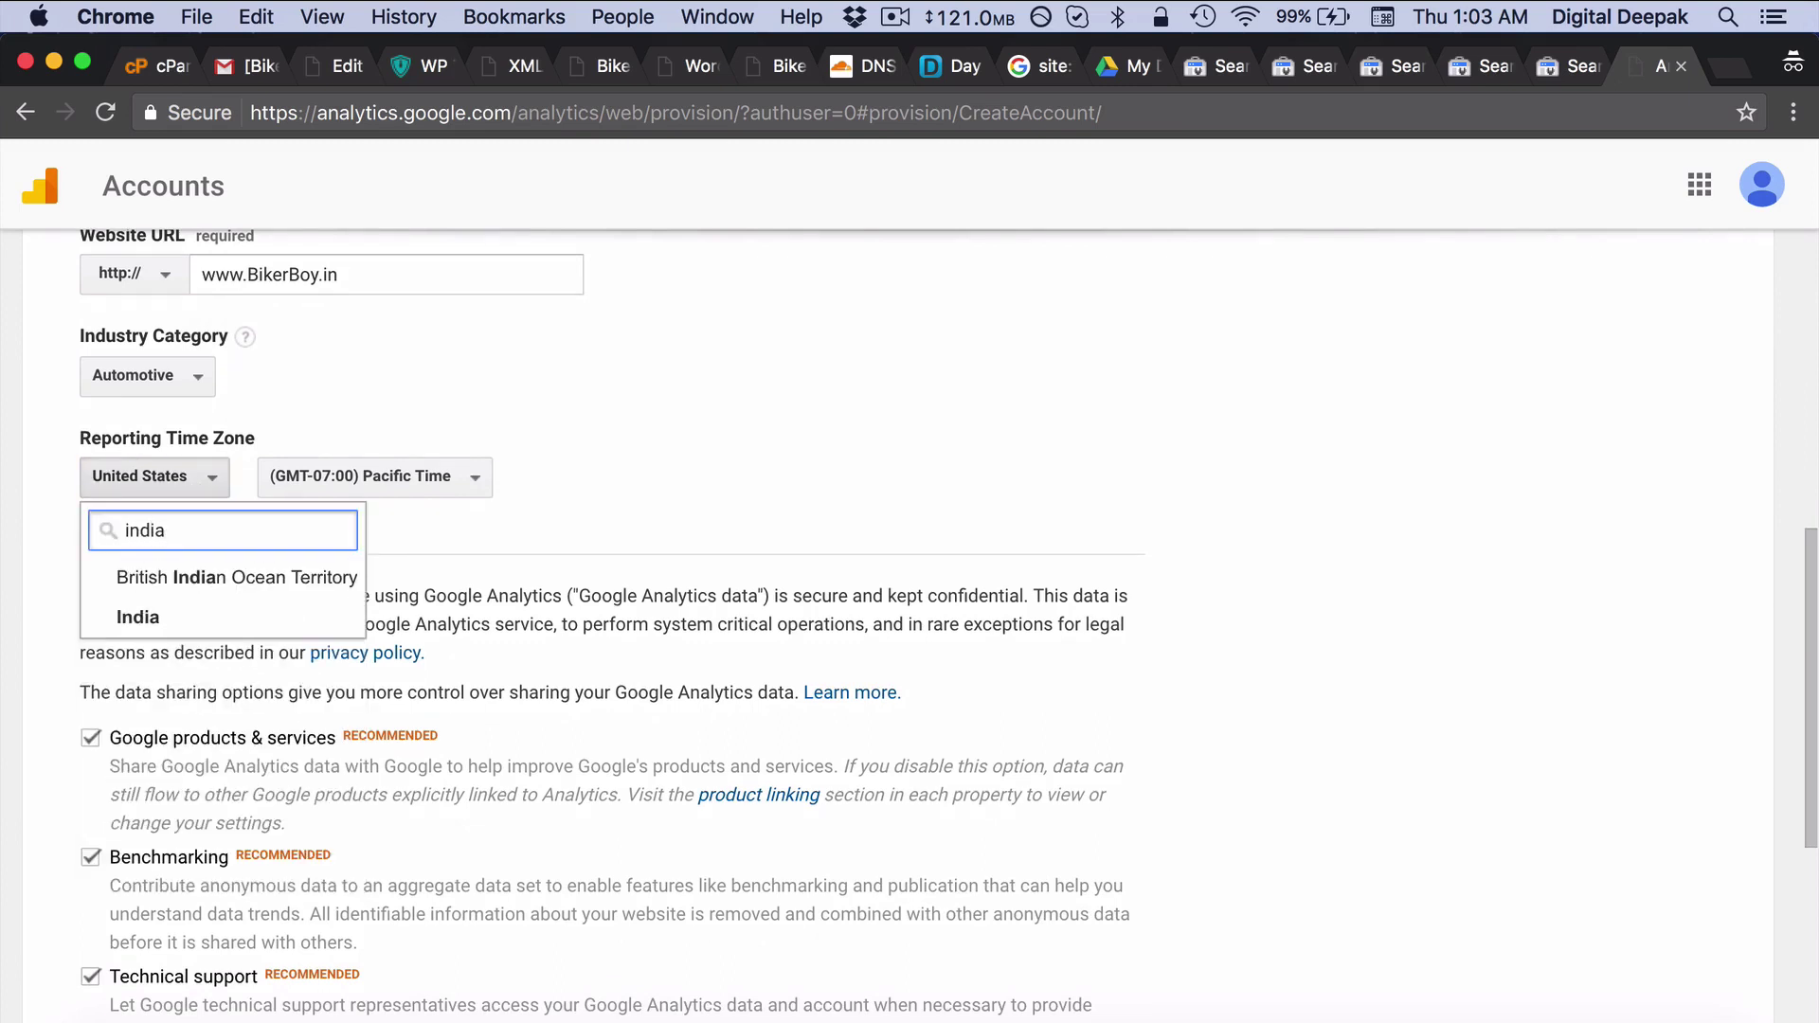
pyautogui.click(176, 620)
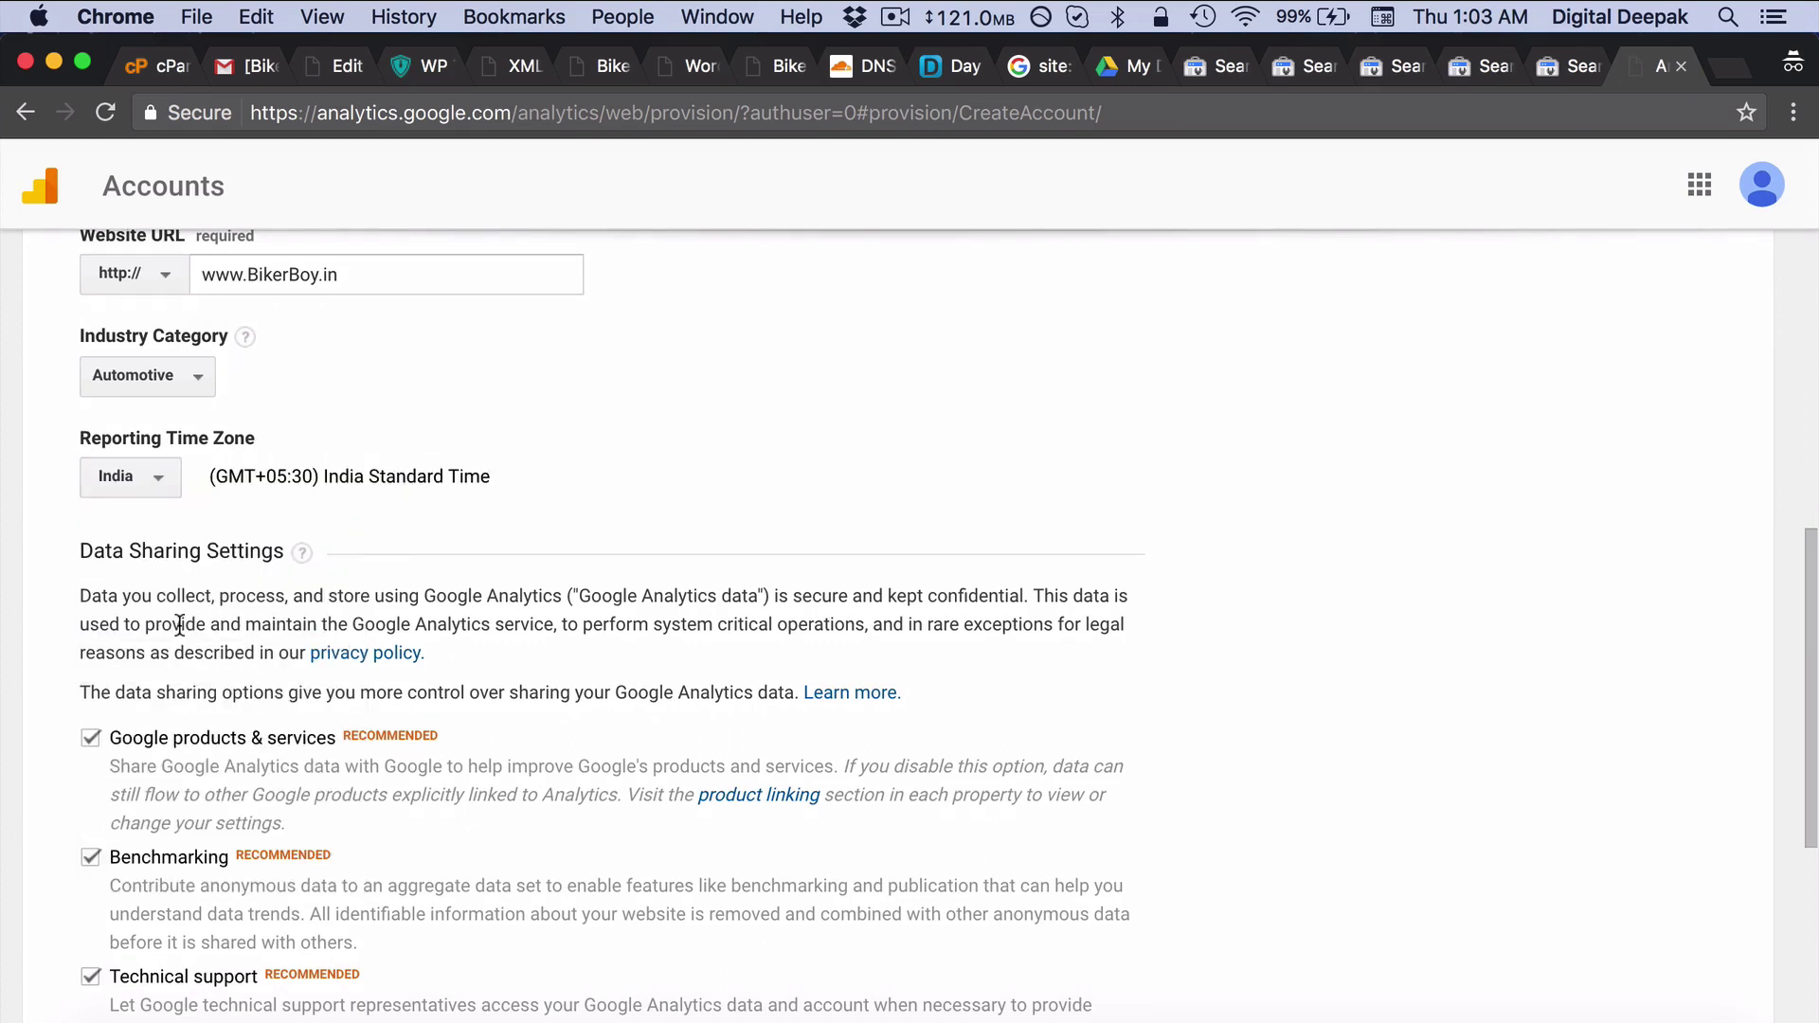
# Keep all recommended data sharing options enabled and request the tracking ID.
pyautogui.scroll(-1, 436, 530)
pyautogui.scroll(-8, 436, 538)
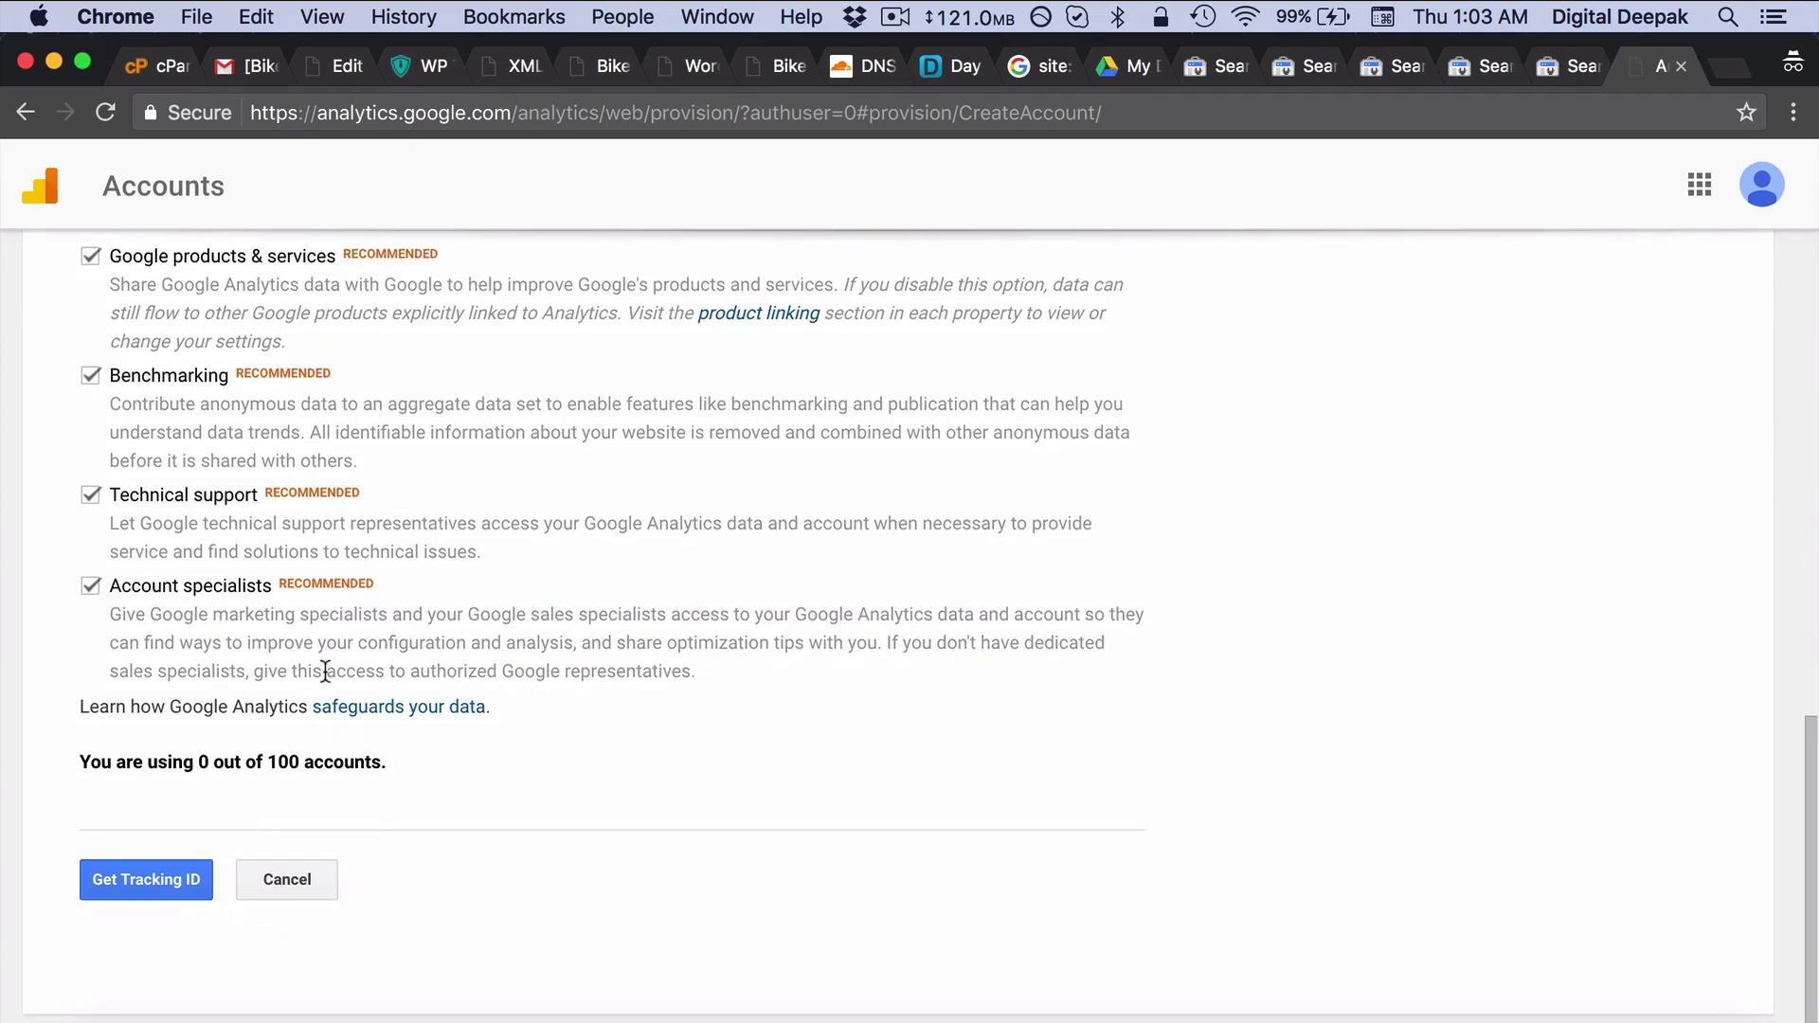
pyautogui.click(185, 881)
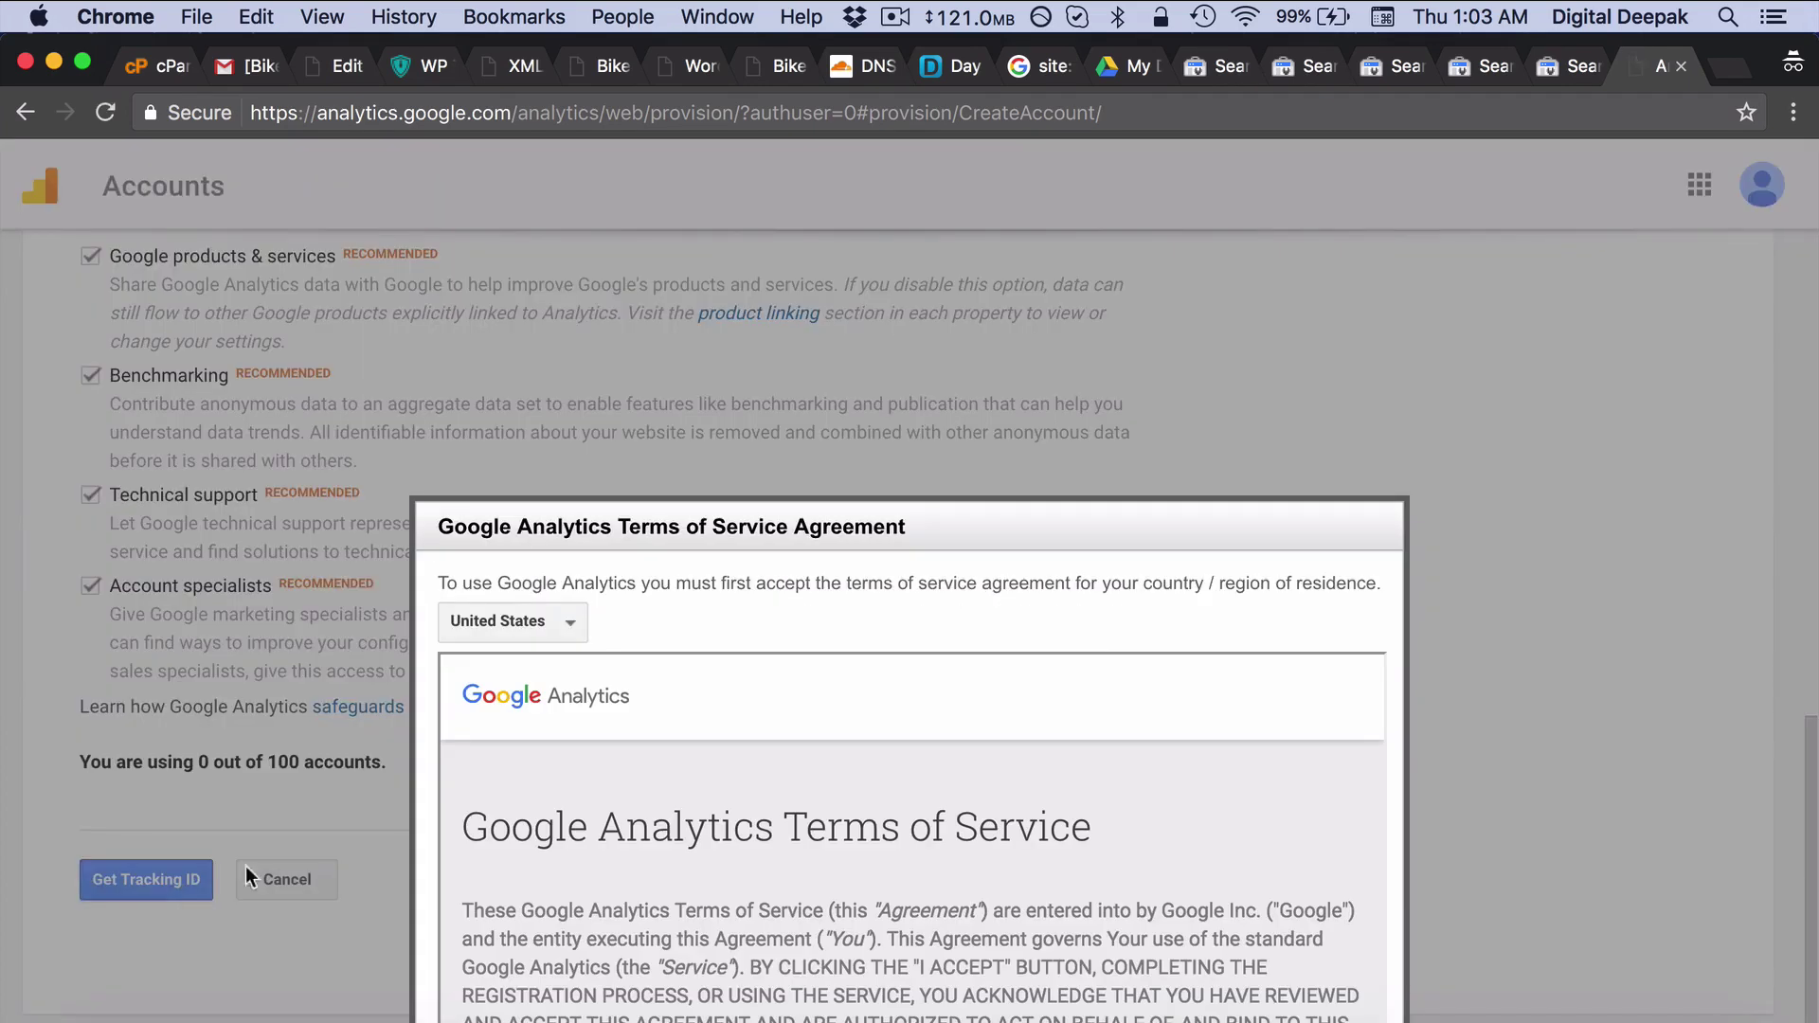
# Try to set the country of residence for the terms of service agreement to India.
pyautogui.scroll(-2, 1012, 695)
pyautogui.scroll(-1, 1012, 701)
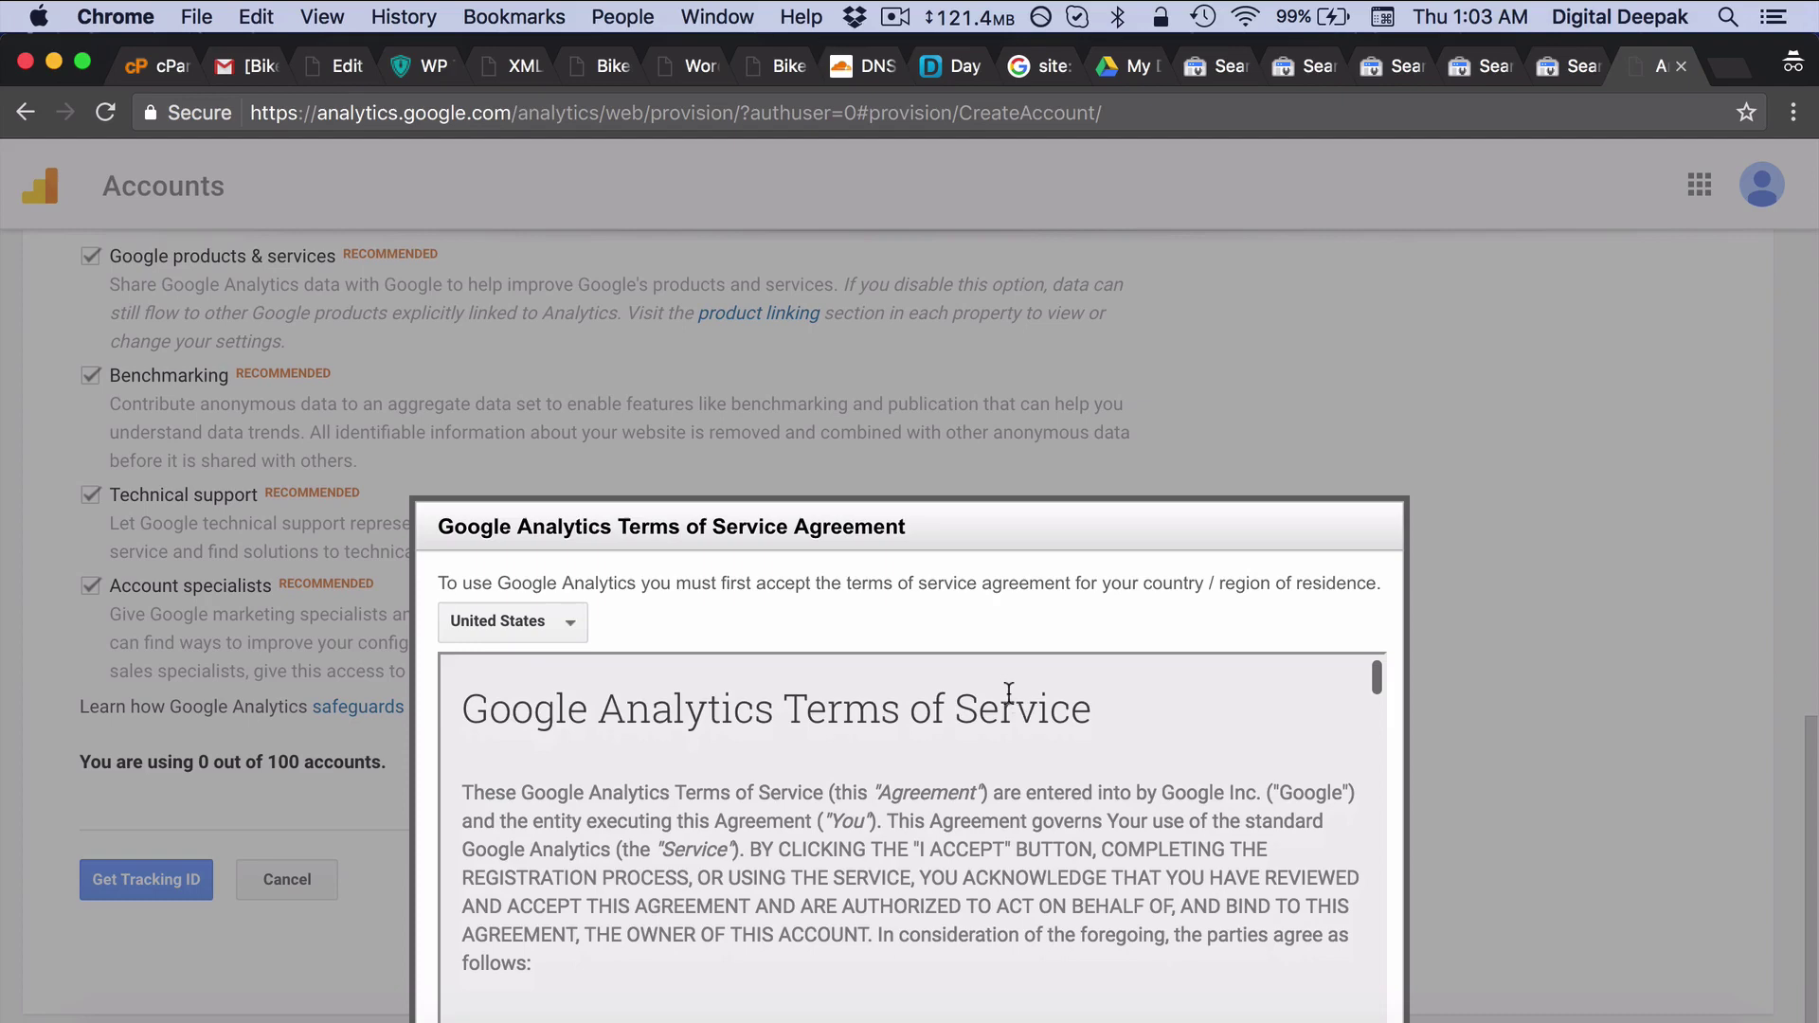
pyautogui.click(498, 622)
pyautogui.click(533, 676)
pyautogui.write('india')
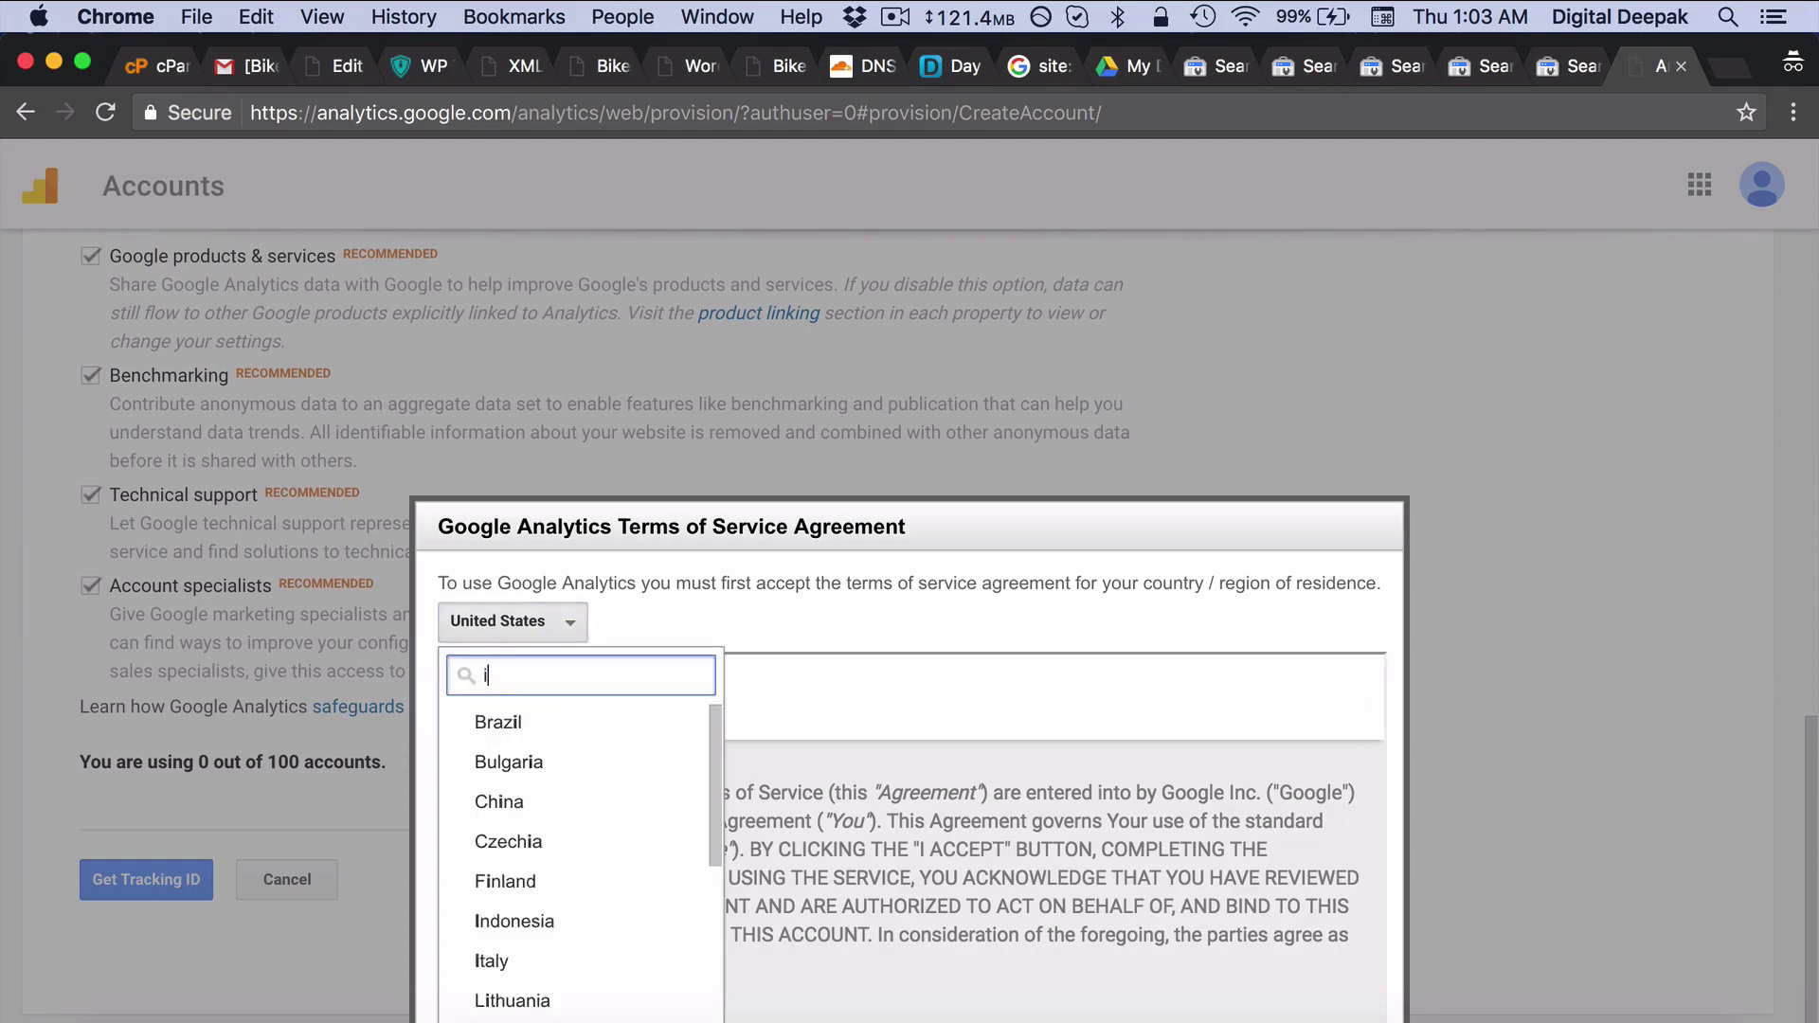
pyautogui.press('BackSpace')
pyautogui.press('BackSpace')
pyautogui.press('BackSpace')
pyautogui.press('BackSpace')
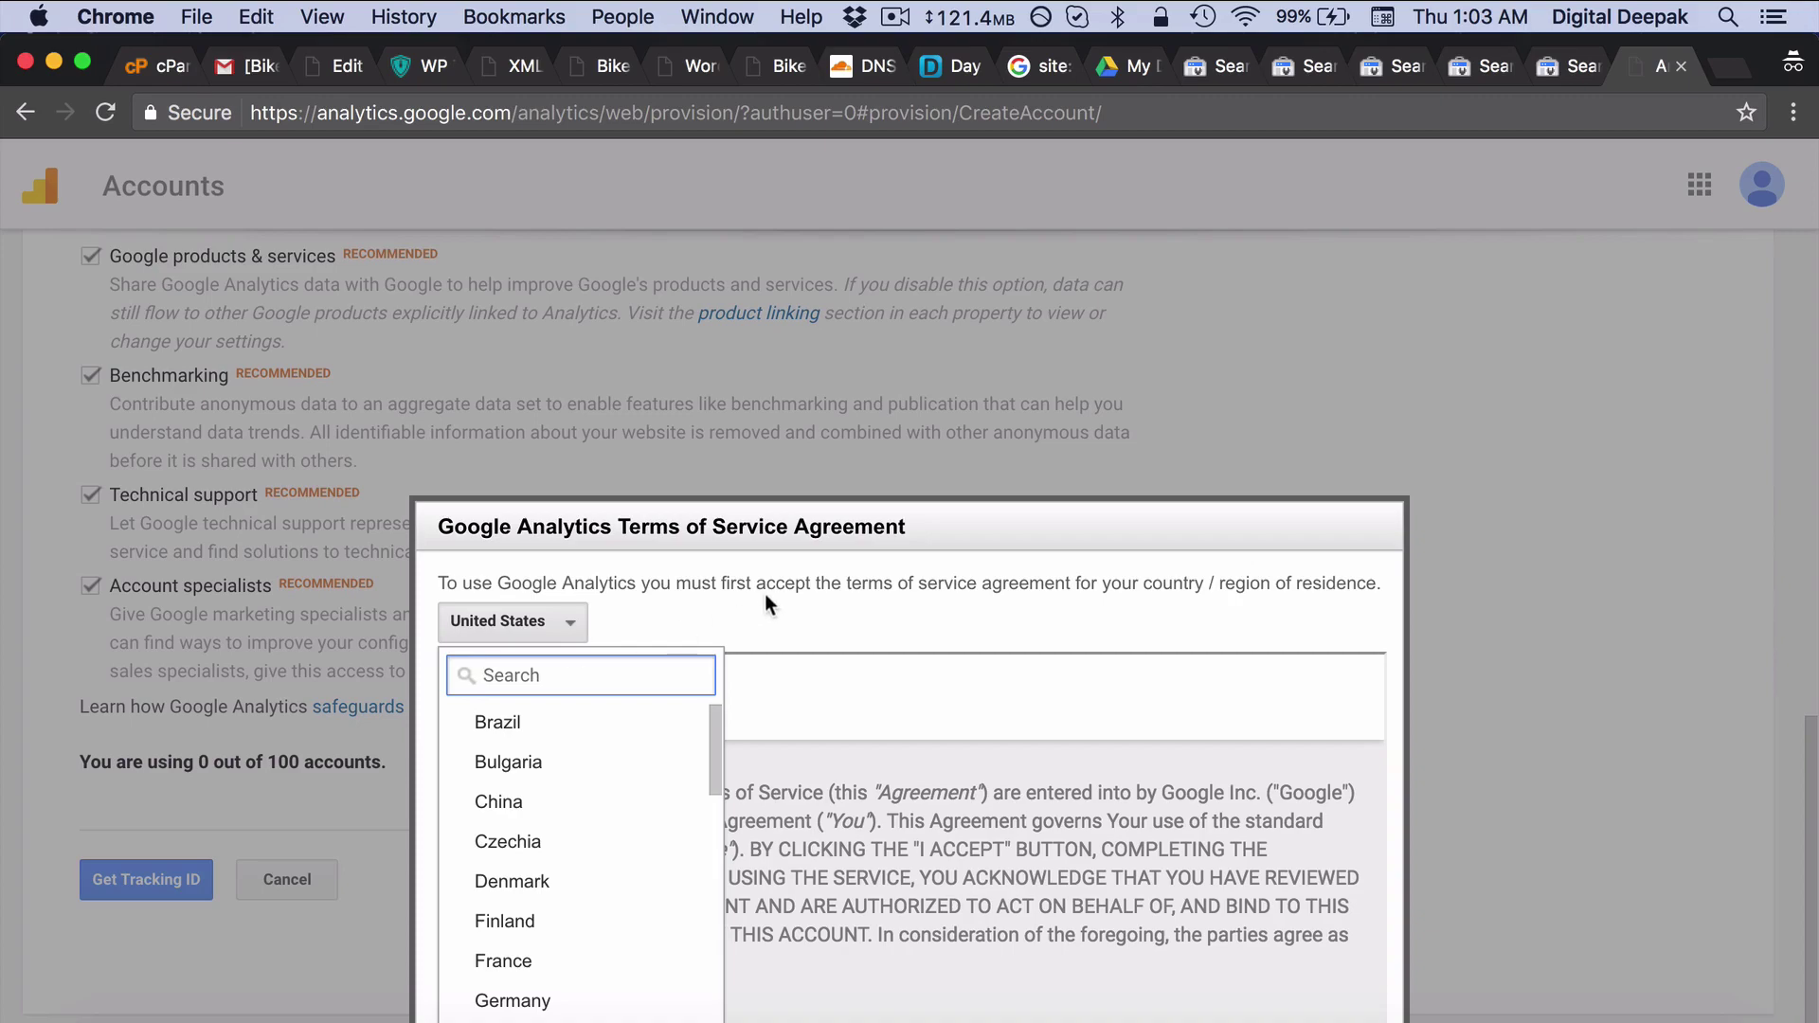
pyautogui.click(819, 601)
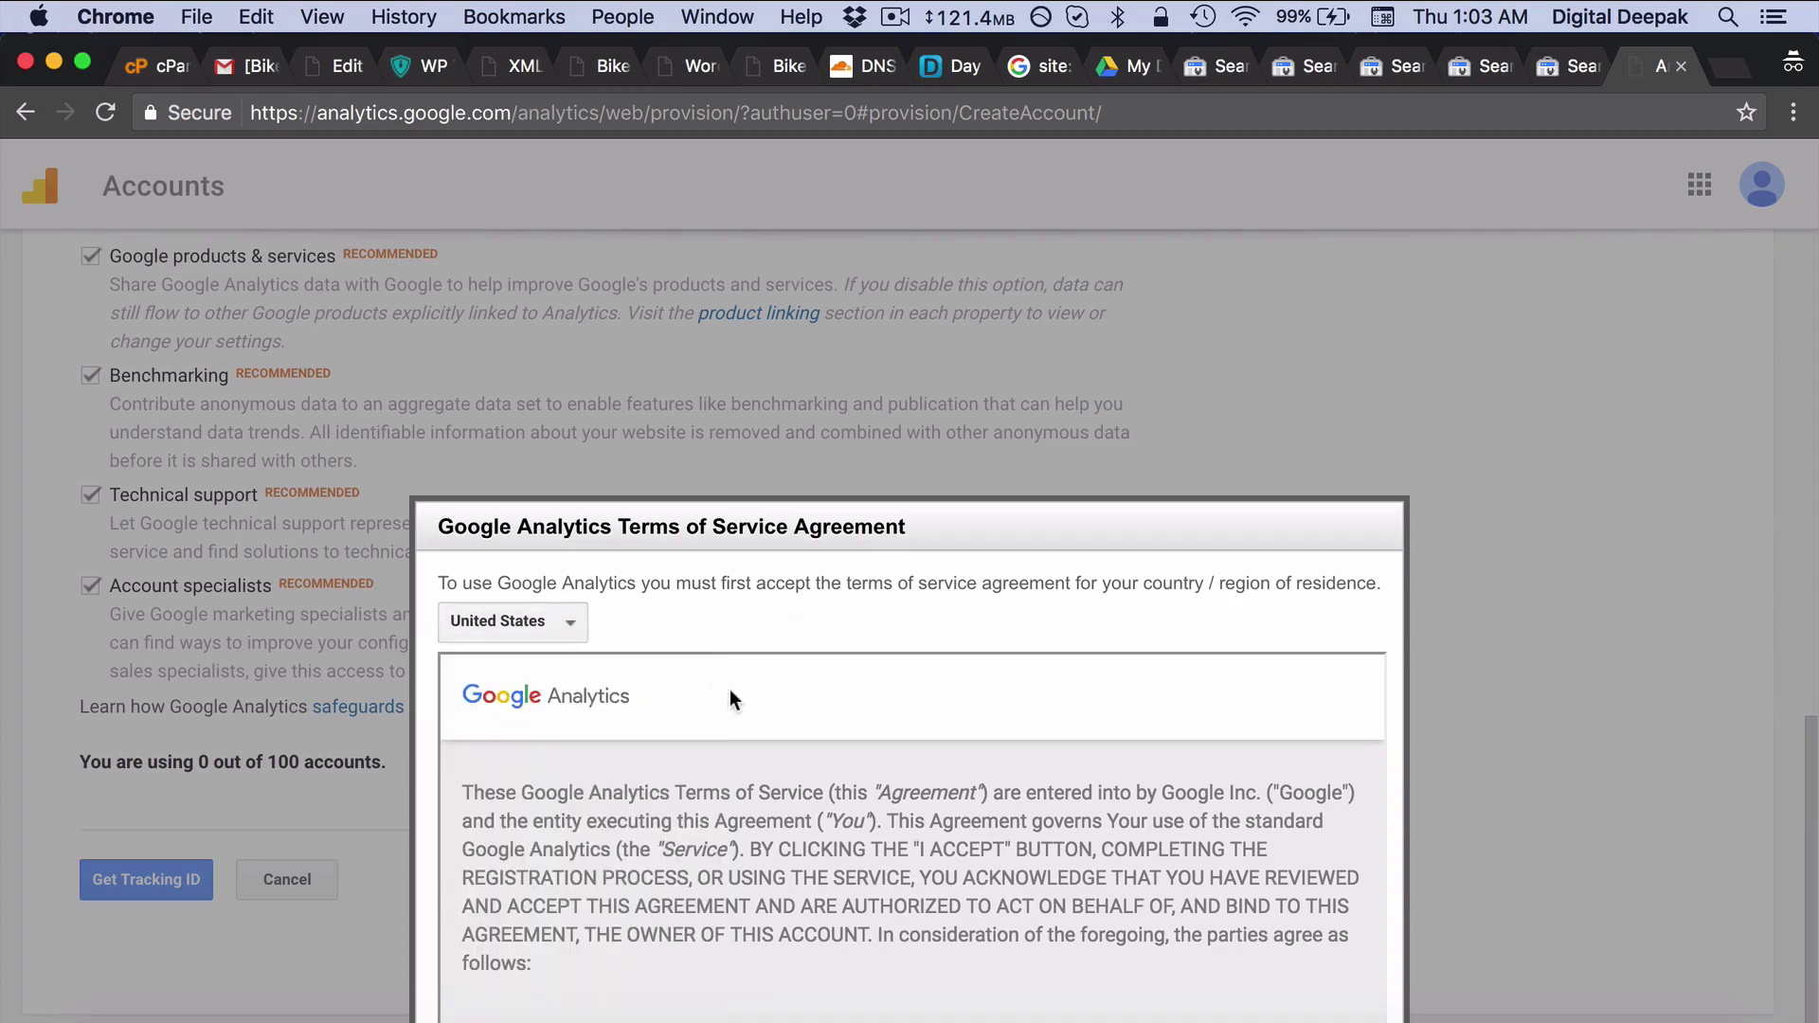
# Read through the United States Google Analytics terms of service and accept the agreement.
pyautogui.scroll(-5, 730, 689)
pyautogui.scroll(-20, 729, 700)
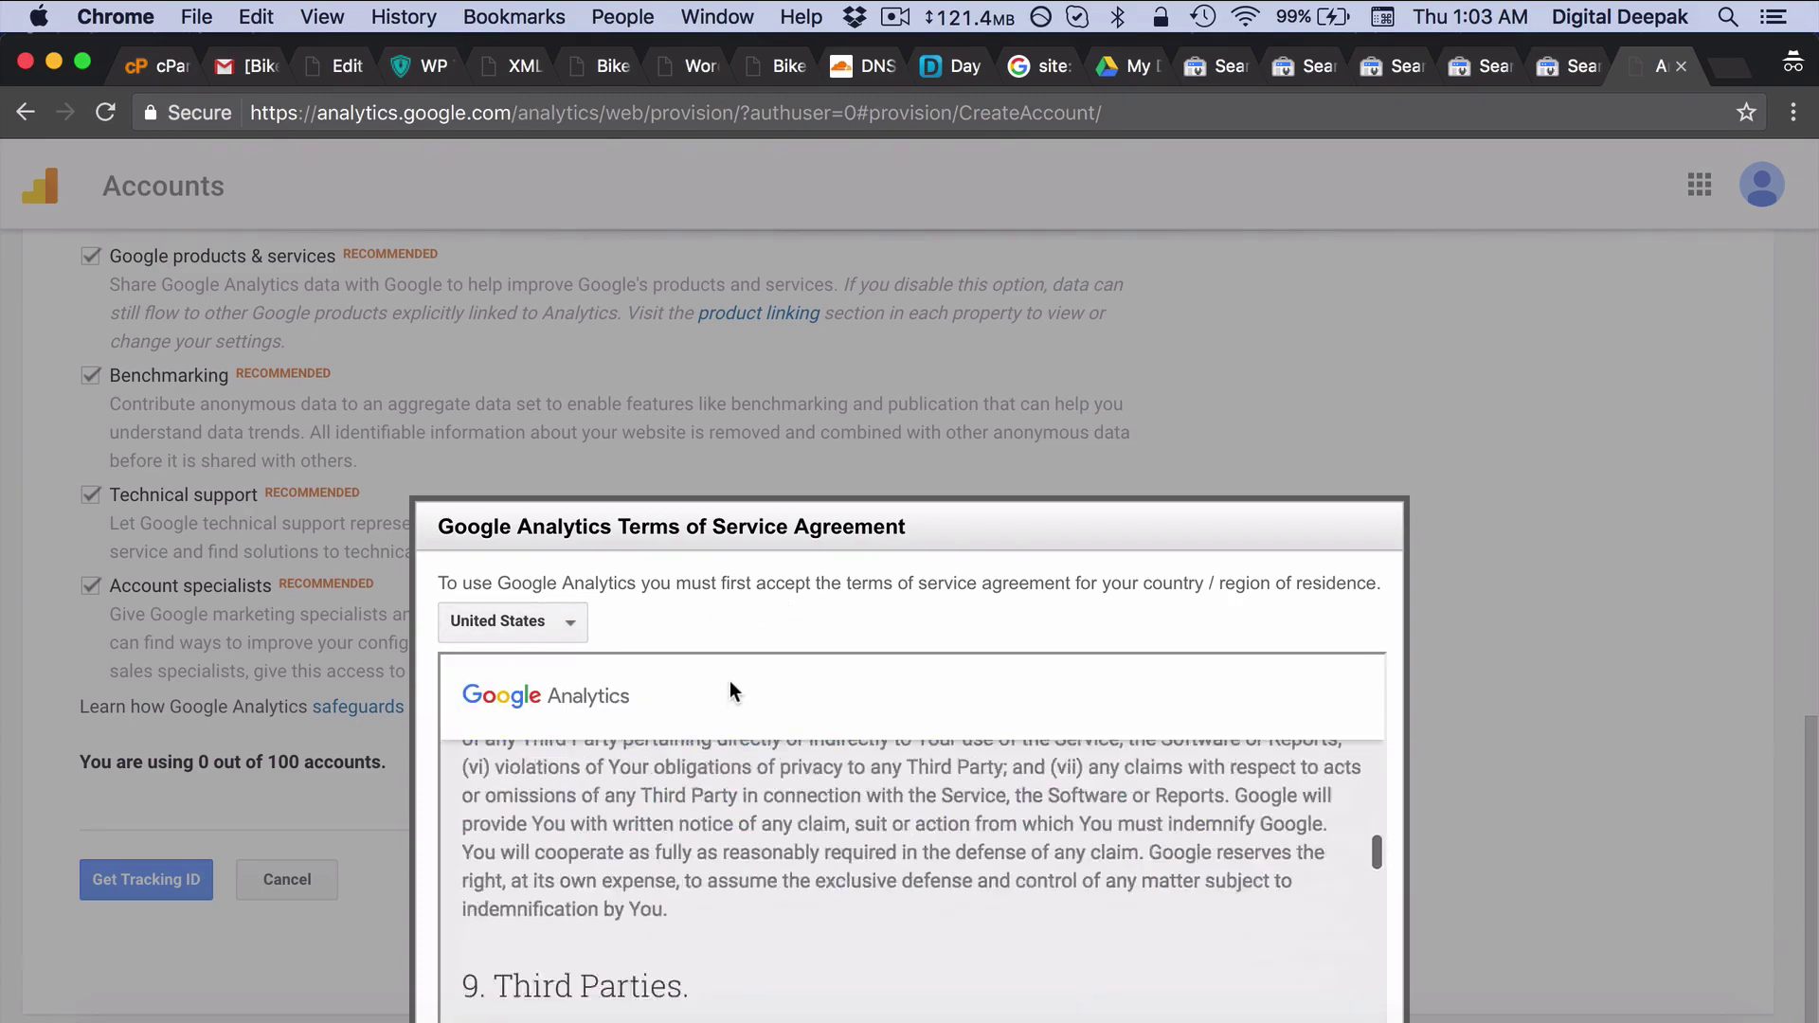
pyautogui.scroll(-3, 730, 674)
pyautogui.press('super+minus')
pyautogui.scroll(-5, 729, 674)
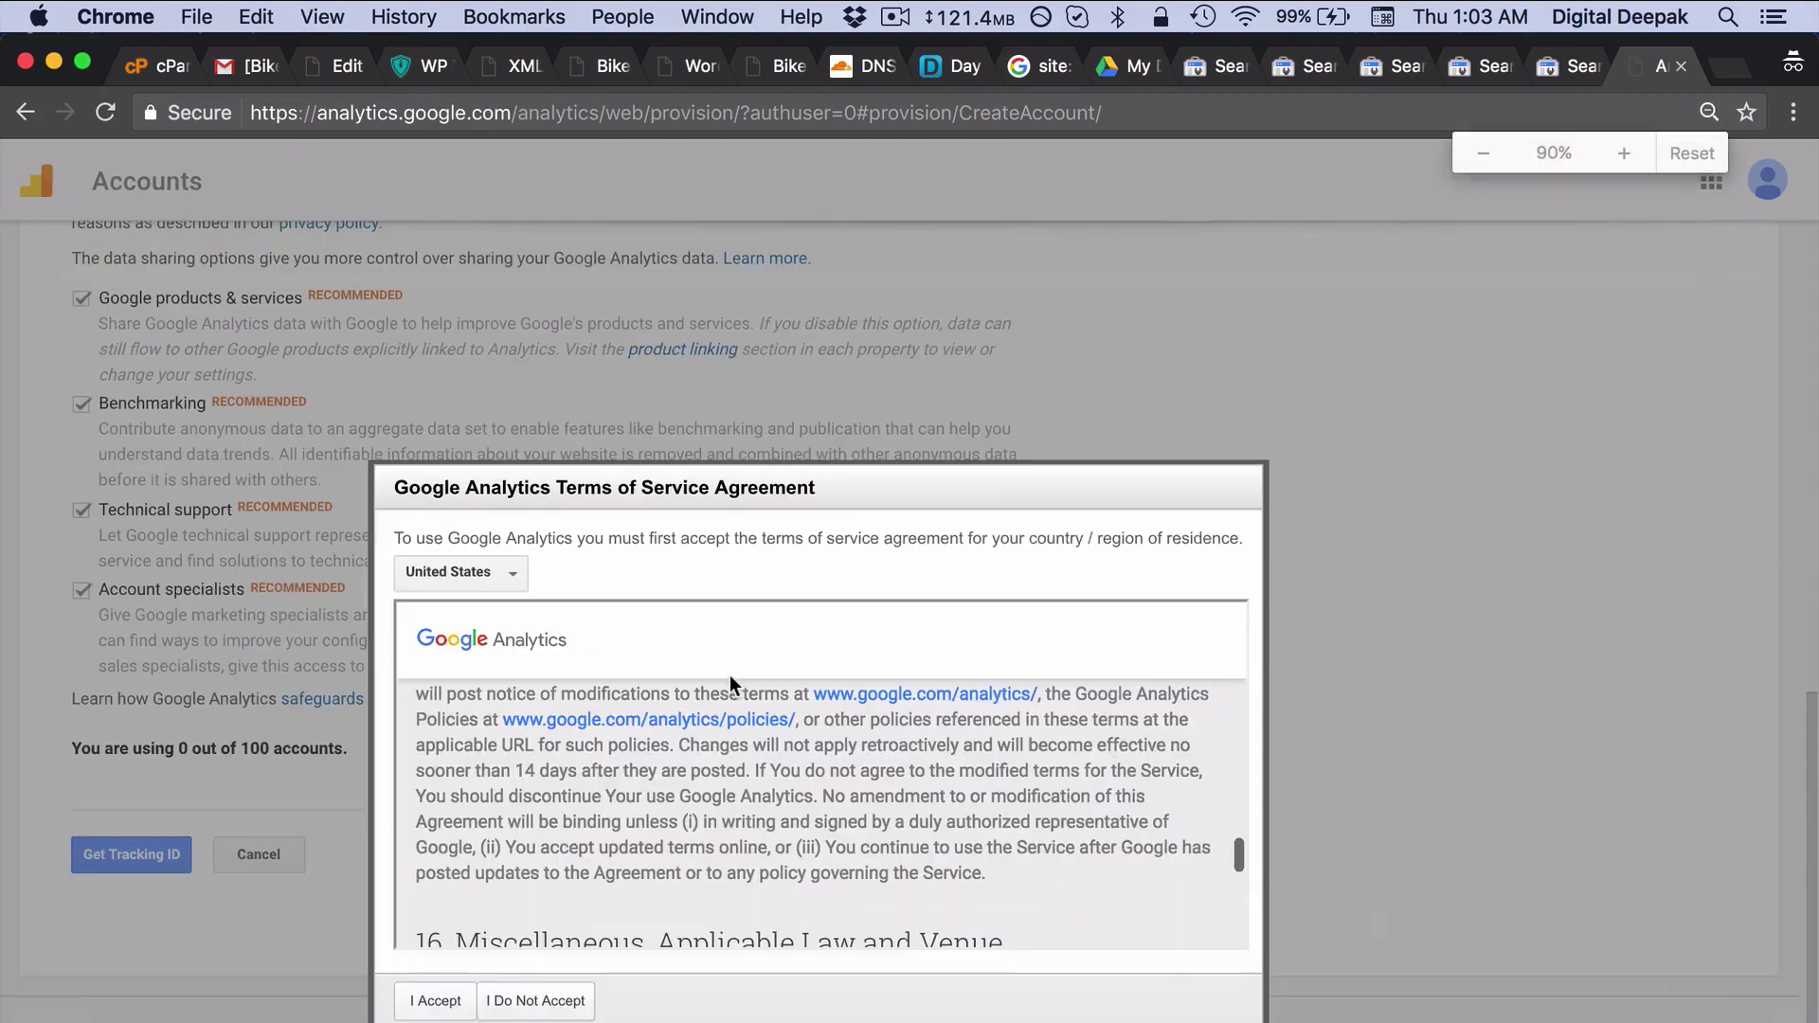
pyautogui.click(451, 1008)
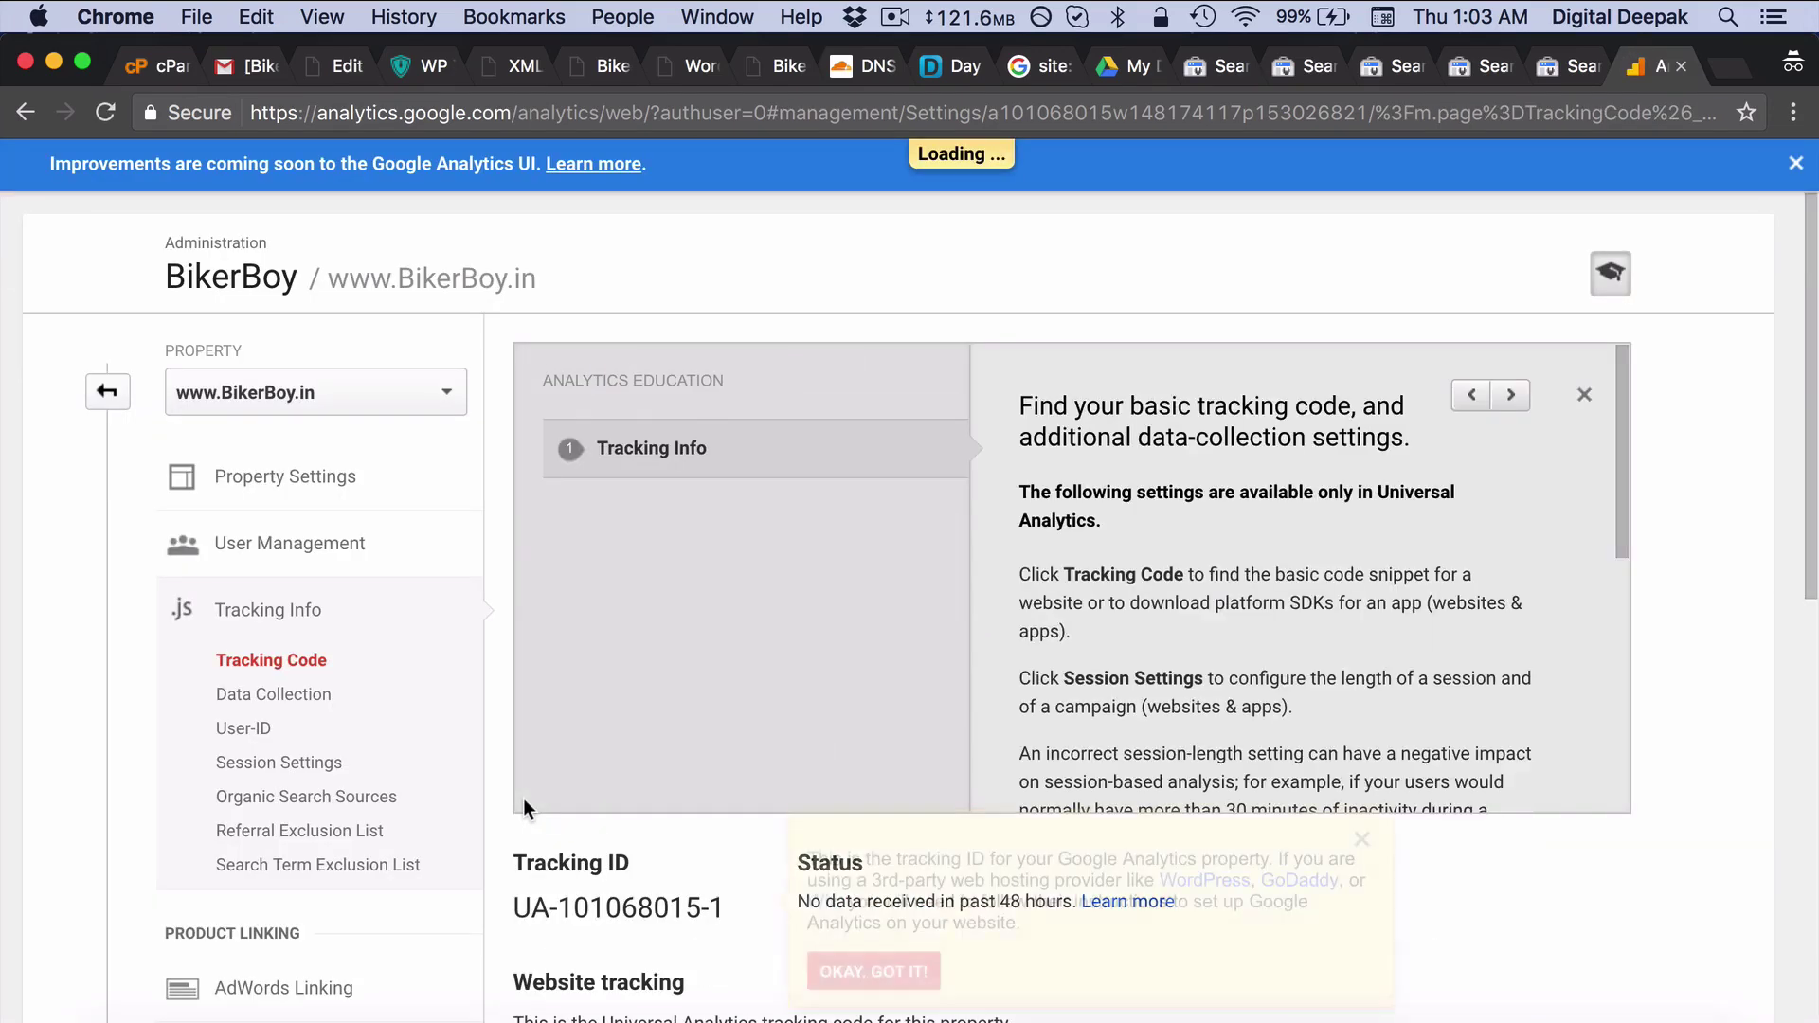
# Dismiss the tracking ID tip and examine the new property's tracking ID and website tracking script.
pyautogui.scroll(-5, 861, 669)
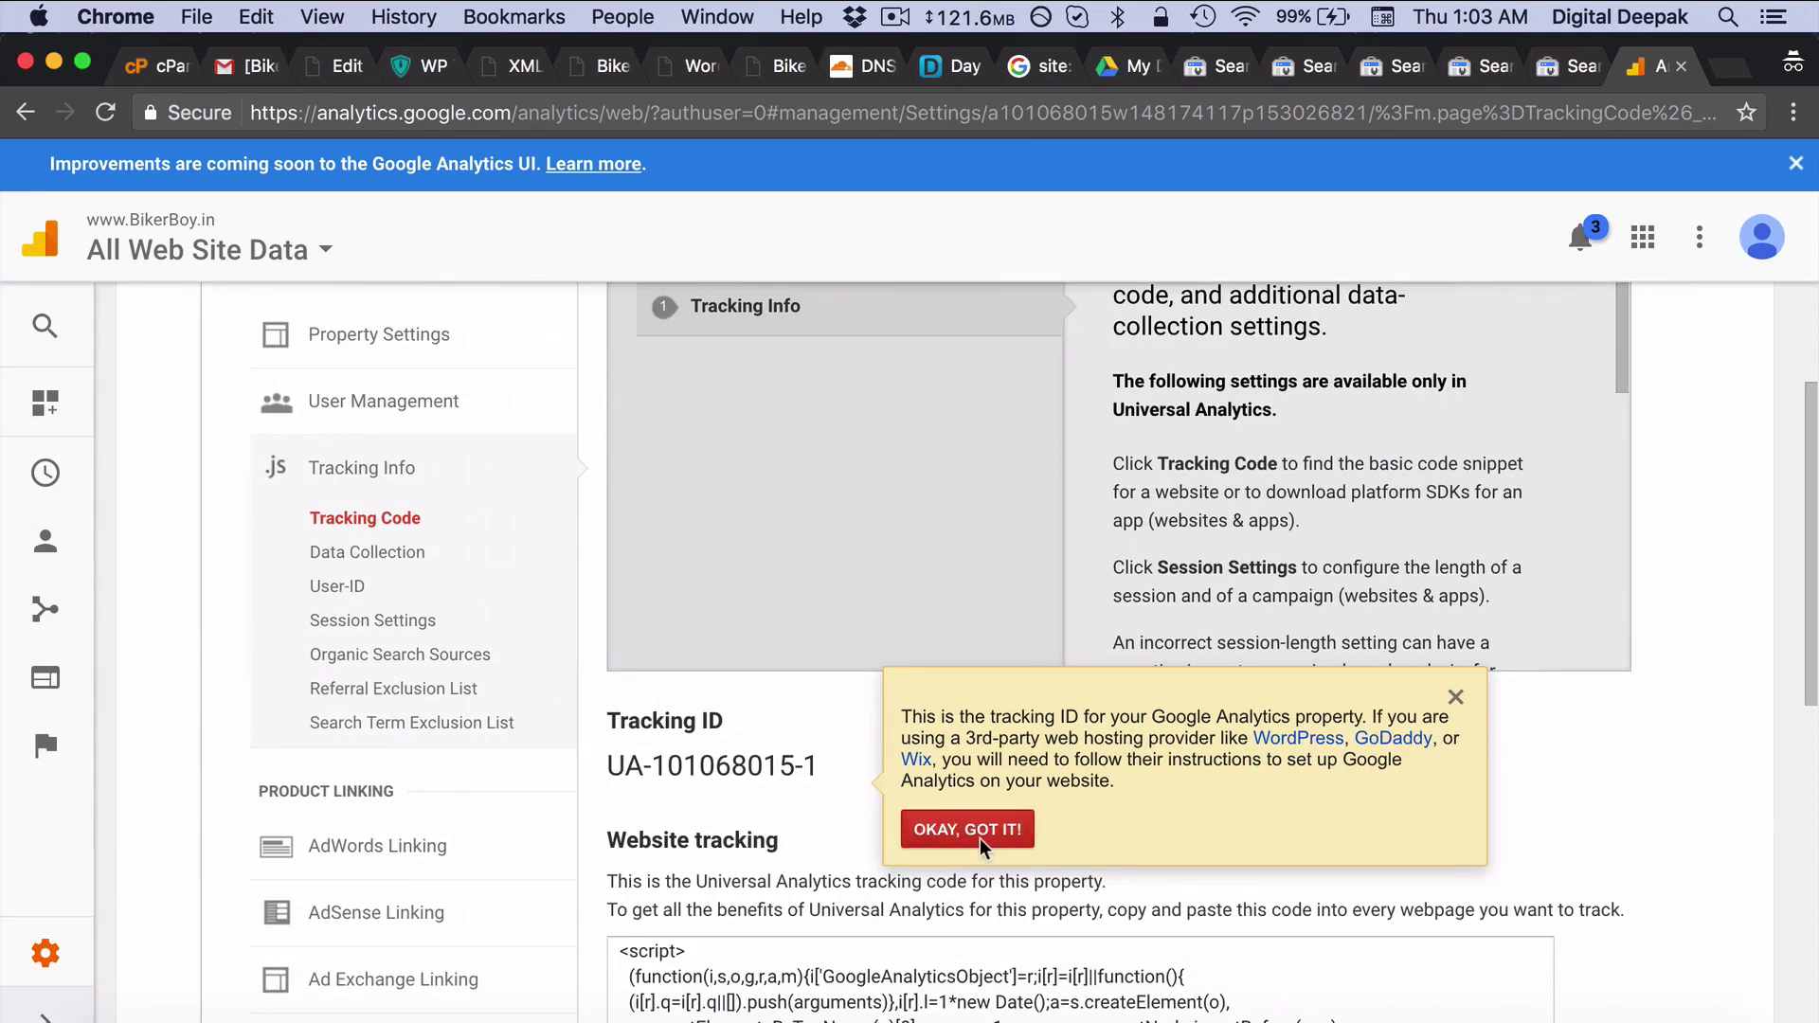
pyautogui.click(979, 839)
pyautogui.moveTo(841, 773); pyautogui.dragTo(607, 767)
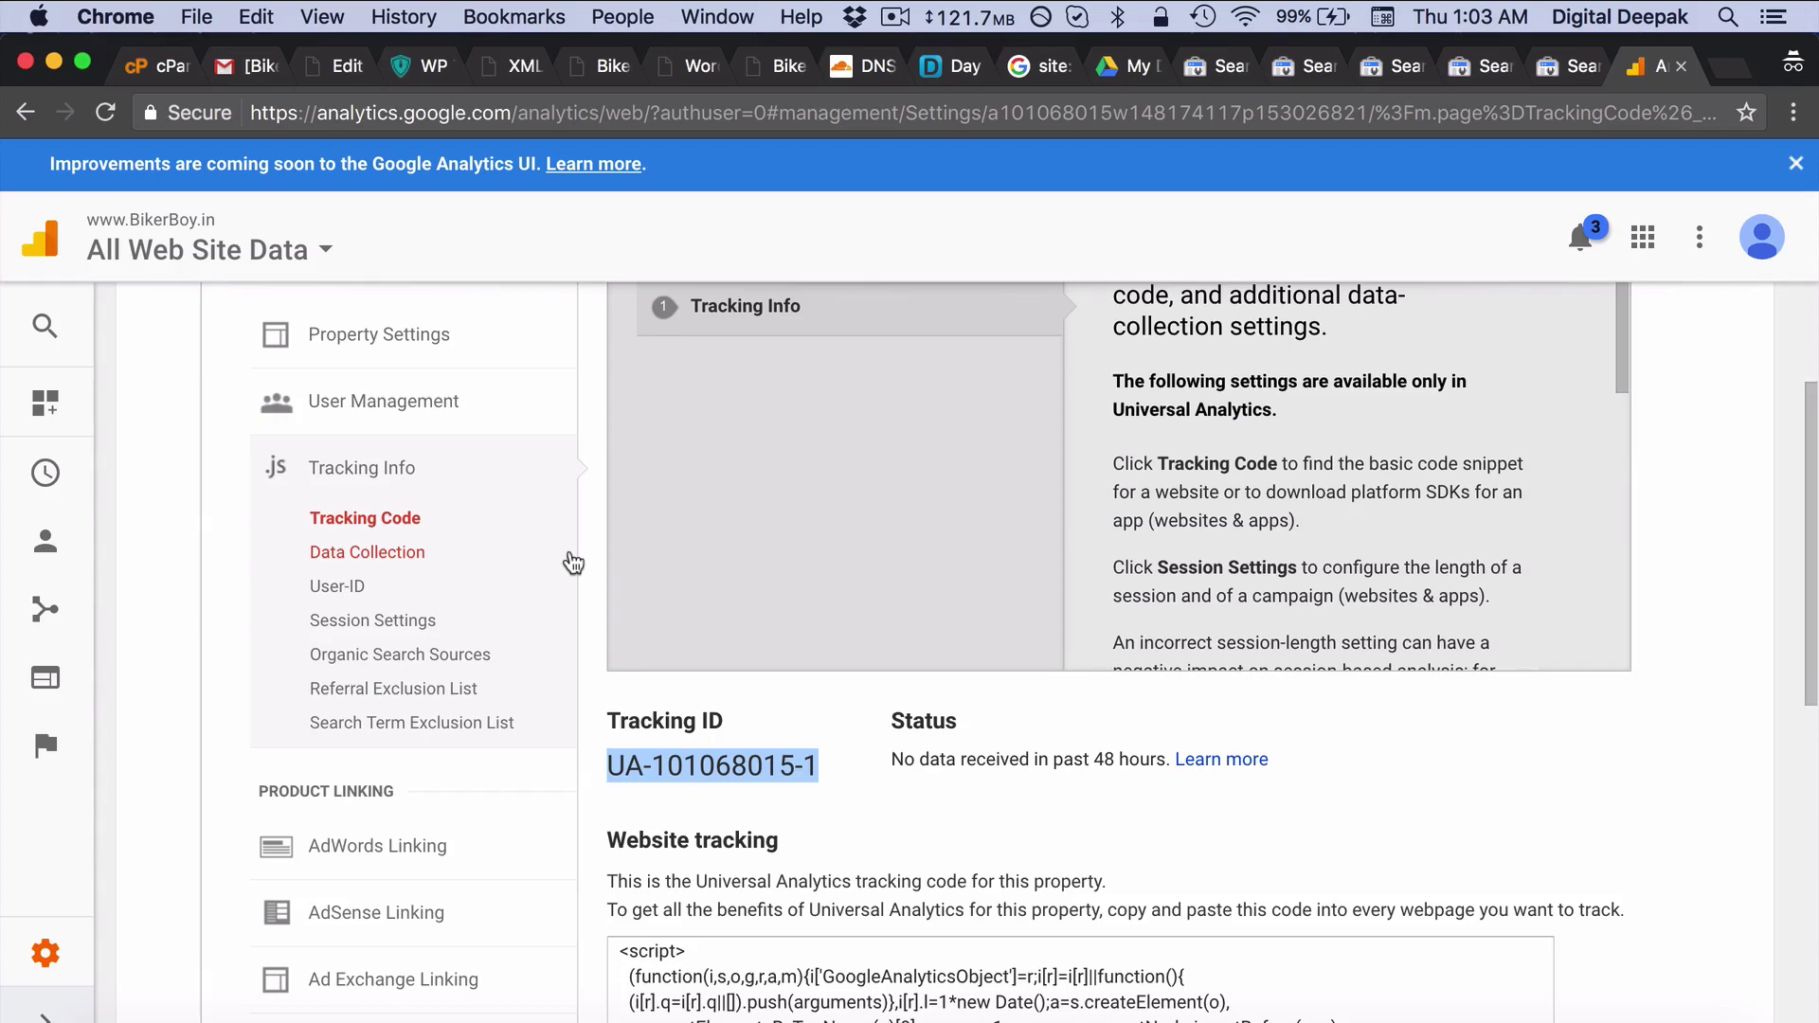
pyautogui.scroll(-3, 824, 806)
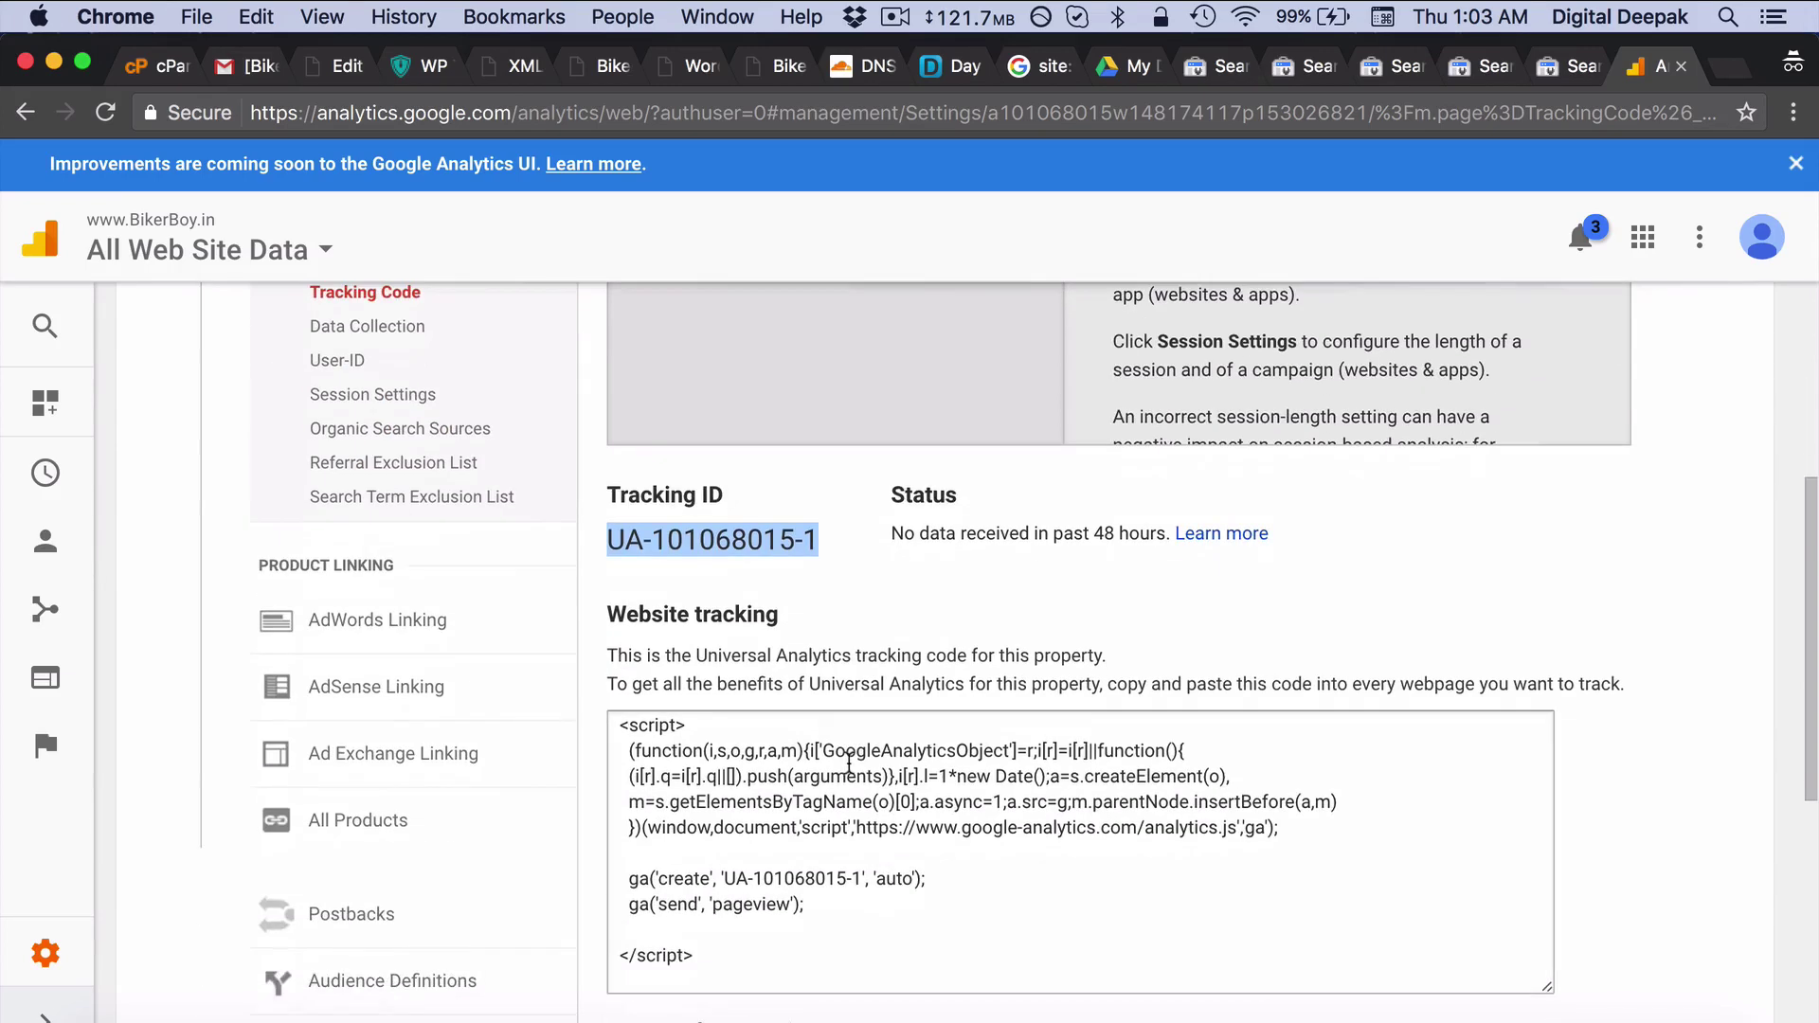
pyautogui.click(803, 957)
pyautogui.click(684, 595)
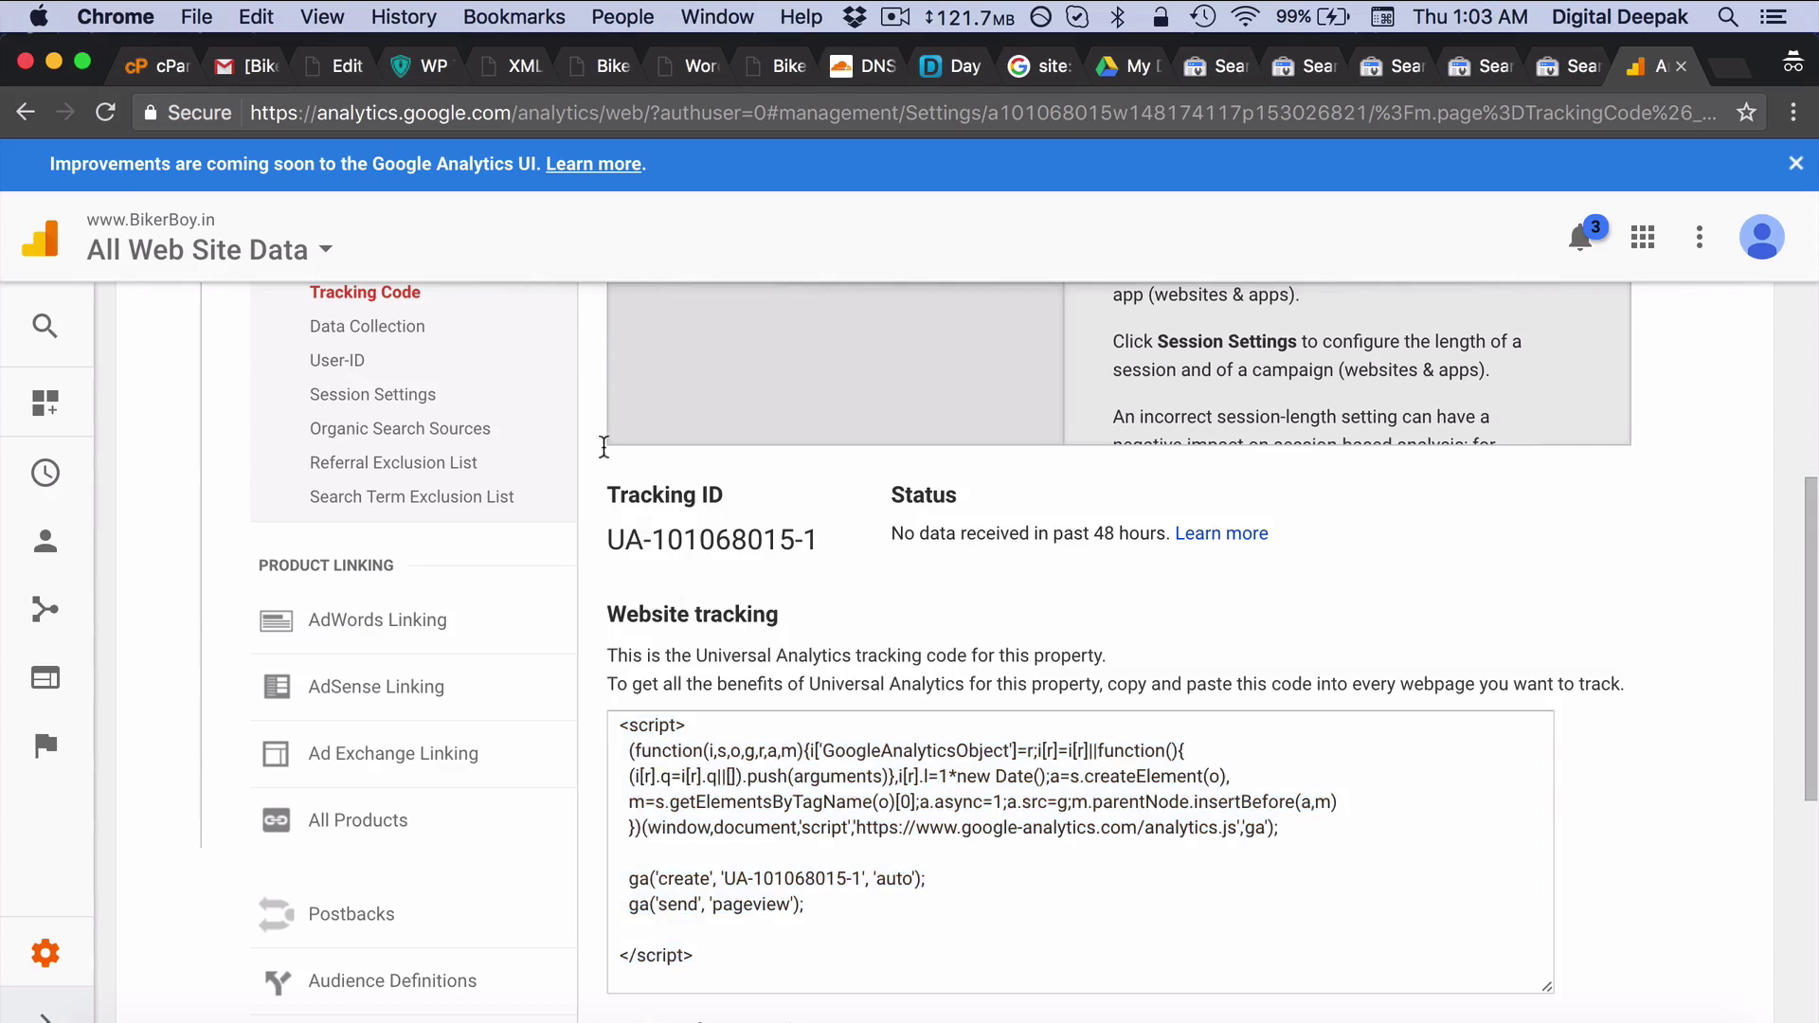
# Switch to the BikerBoy WordPress admin and search the plugin directory for "google analytics".
pyautogui.click(325, 63)
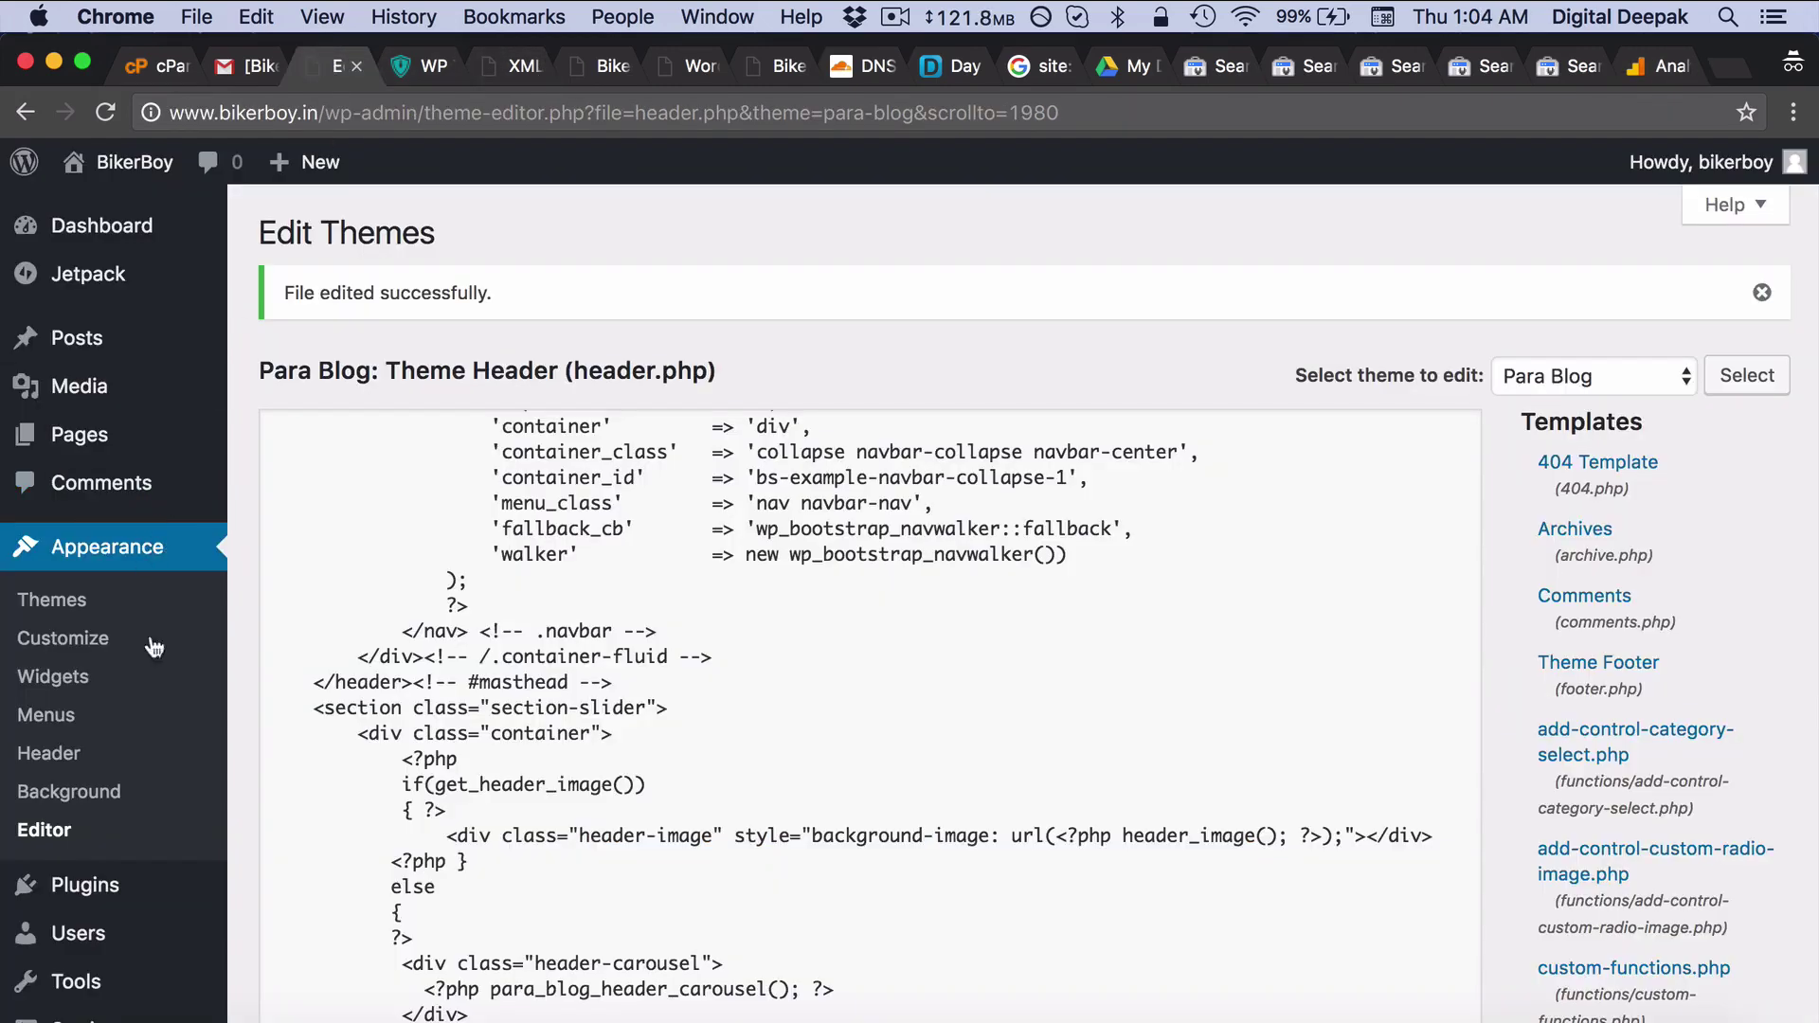
pyautogui.click(134, 885)
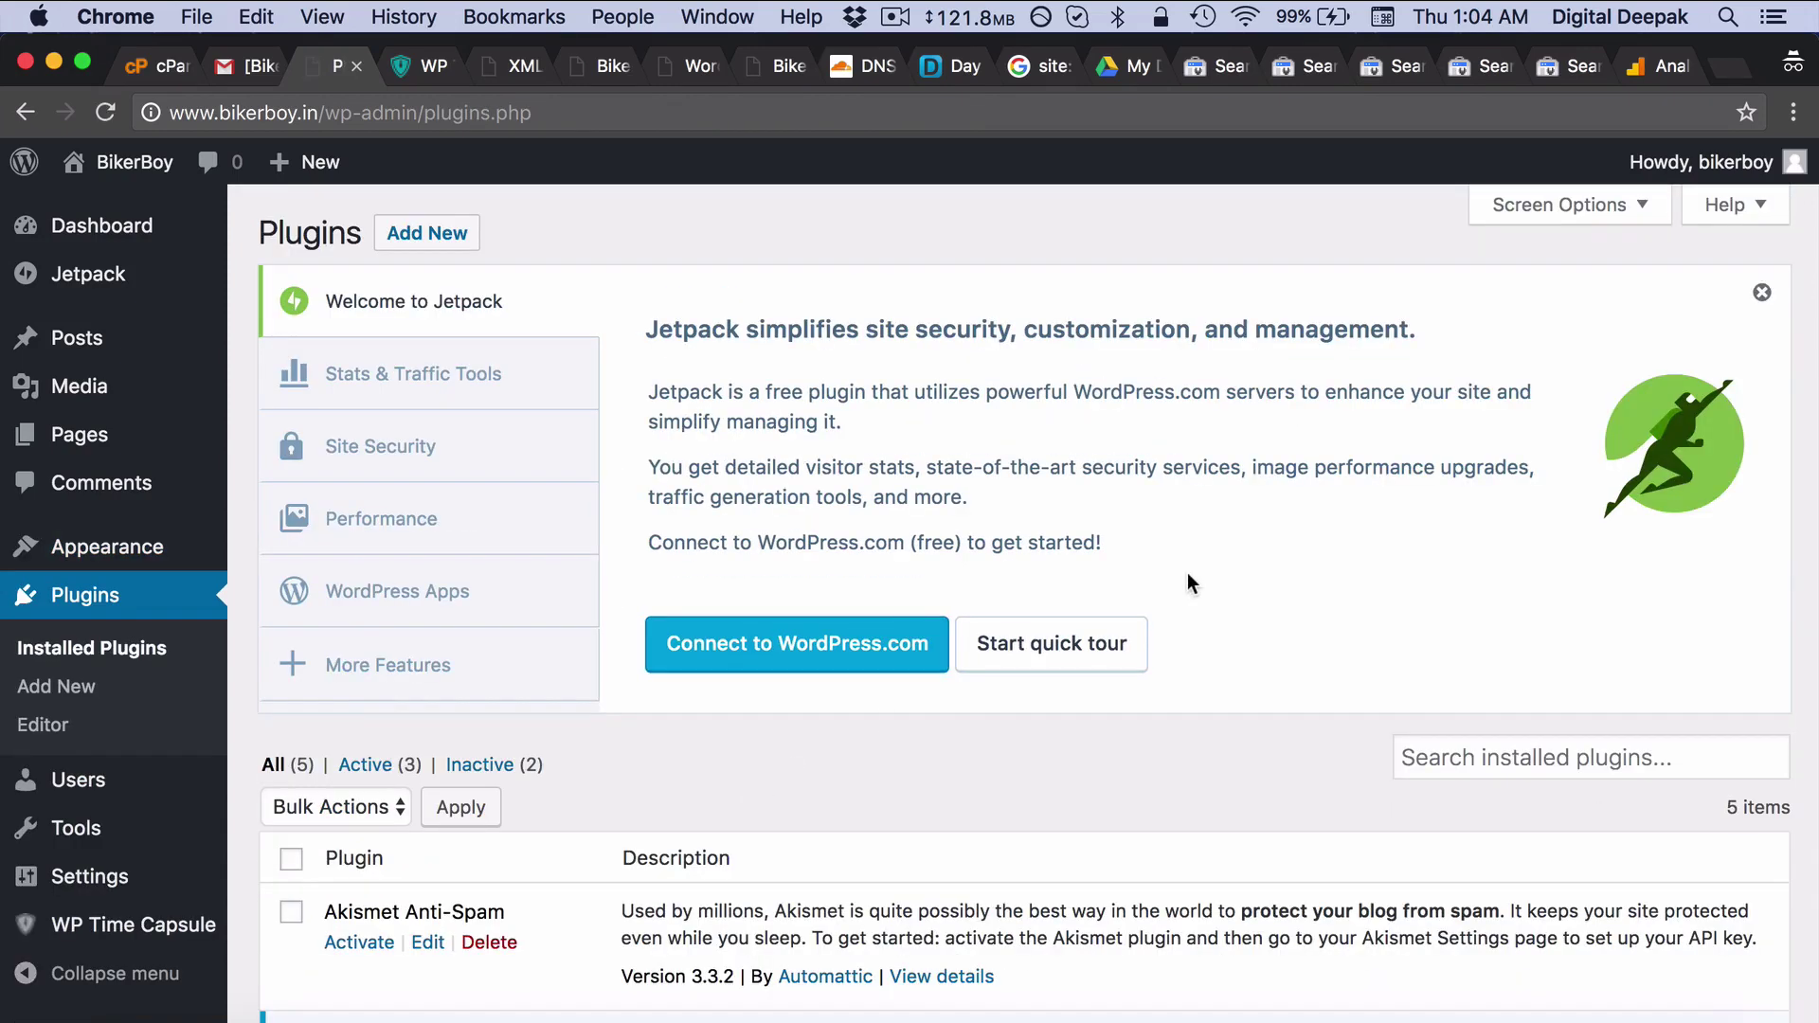
pyautogui.click(176, 685)
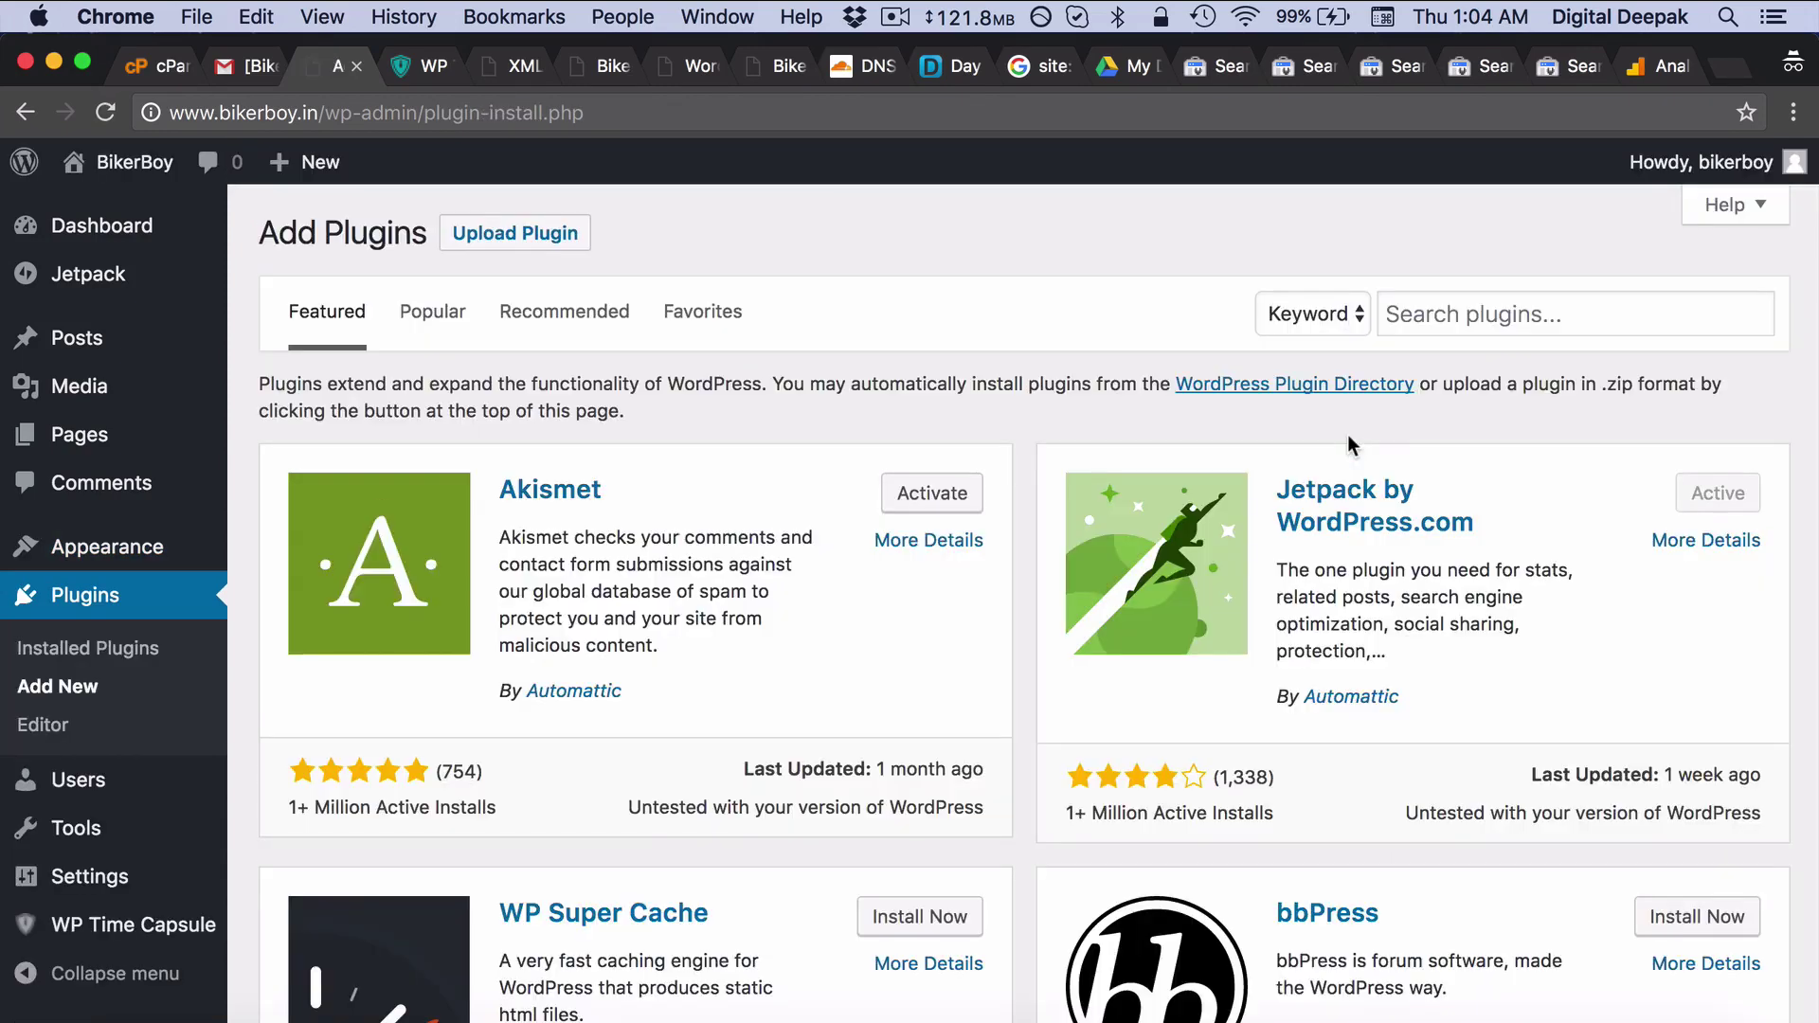
pyautogui.click(1486, 317)
pyautogui.write('goog')
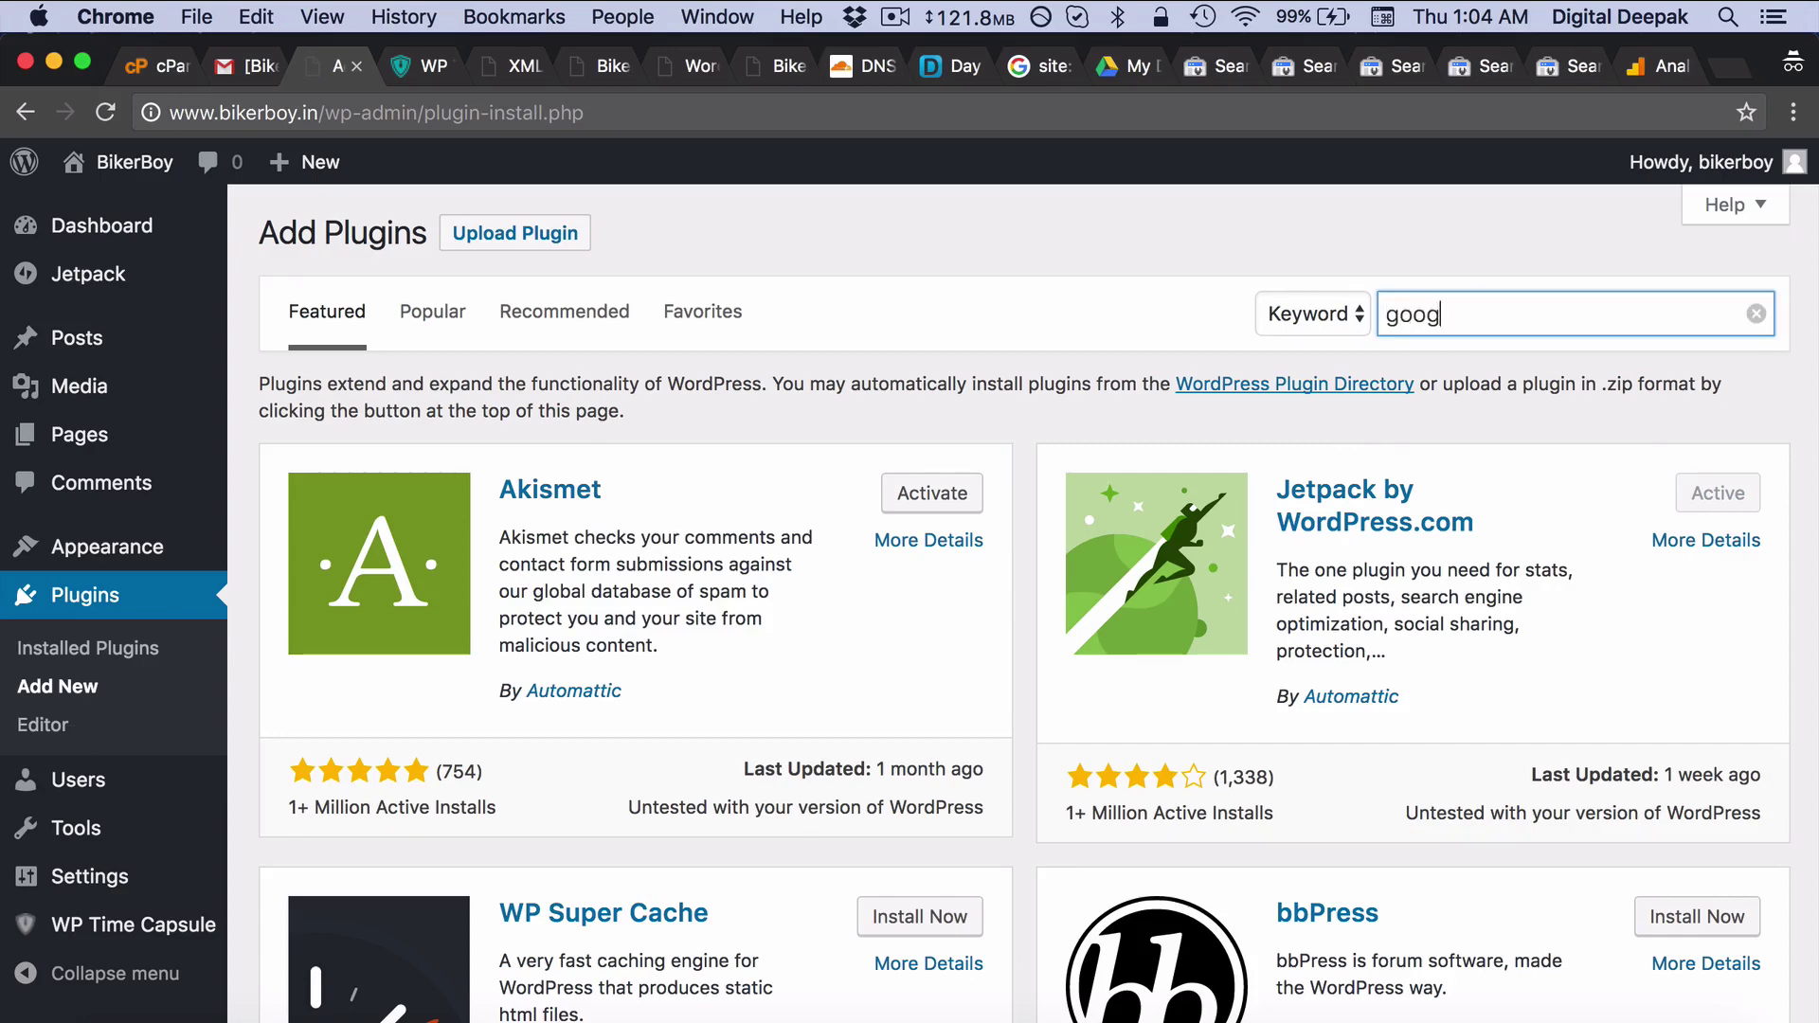
pyautogui.write('le analytics')
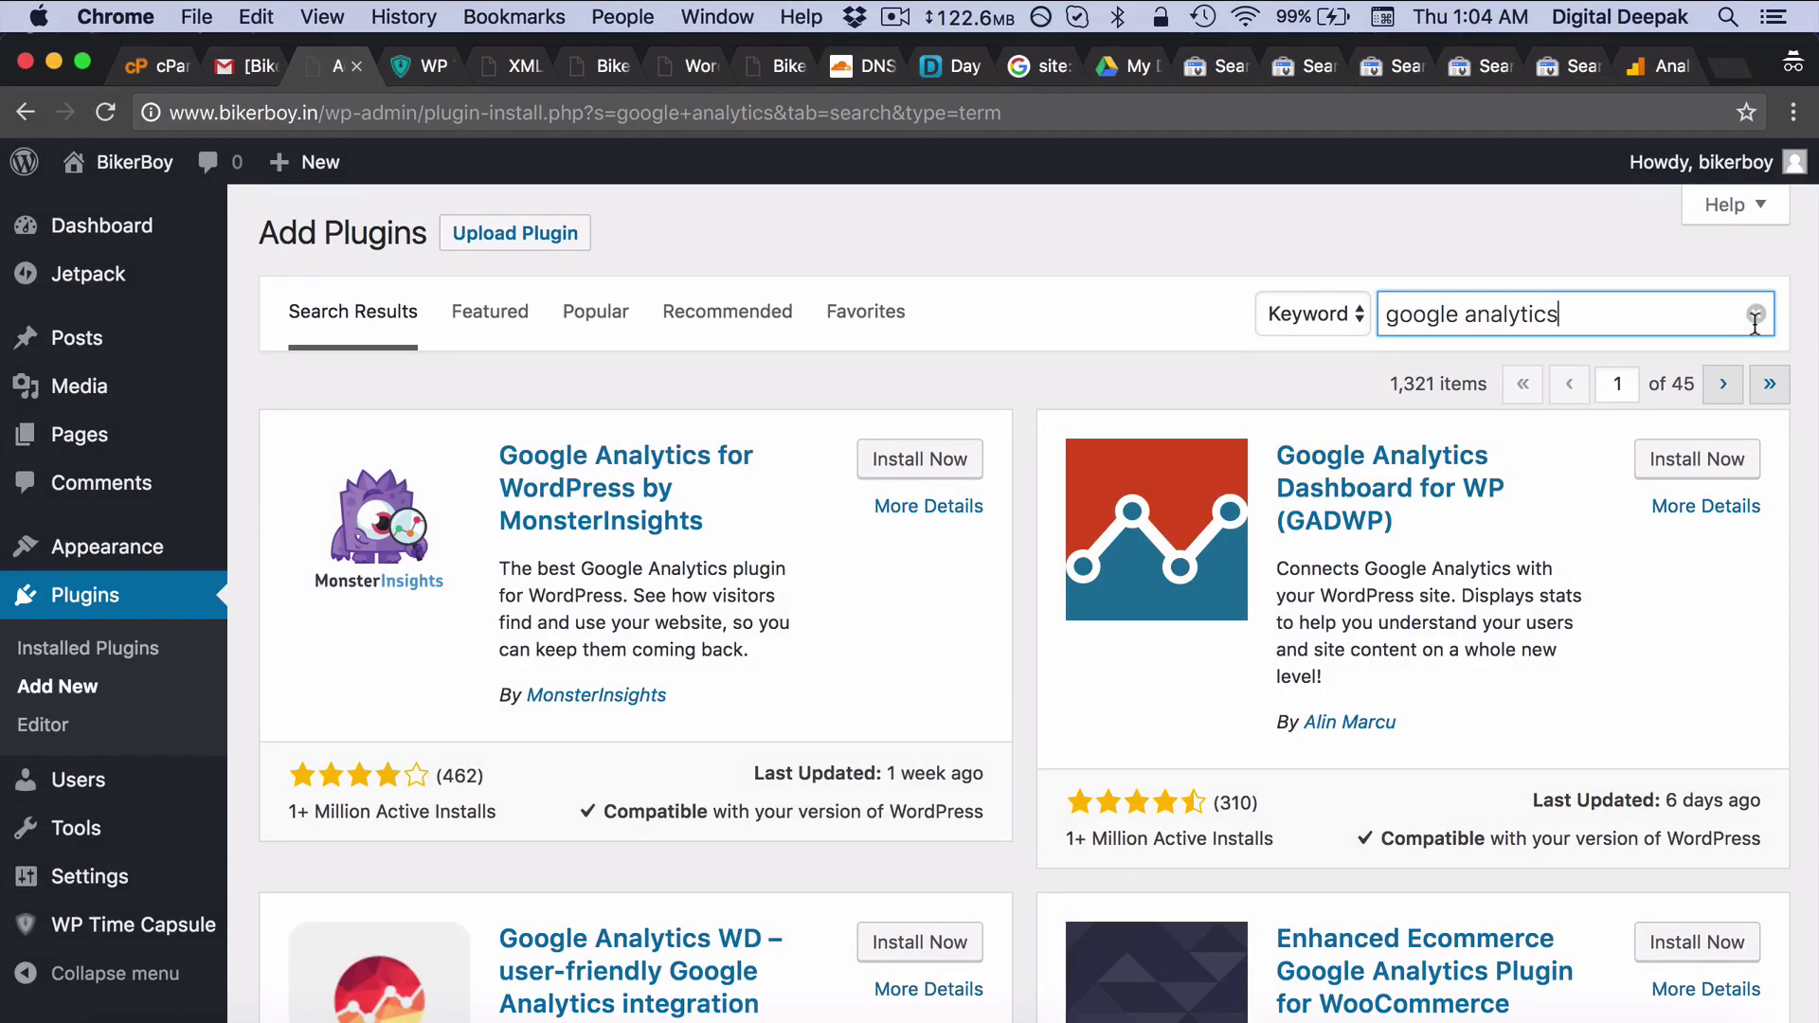
pyautogui.click(1756, 315)
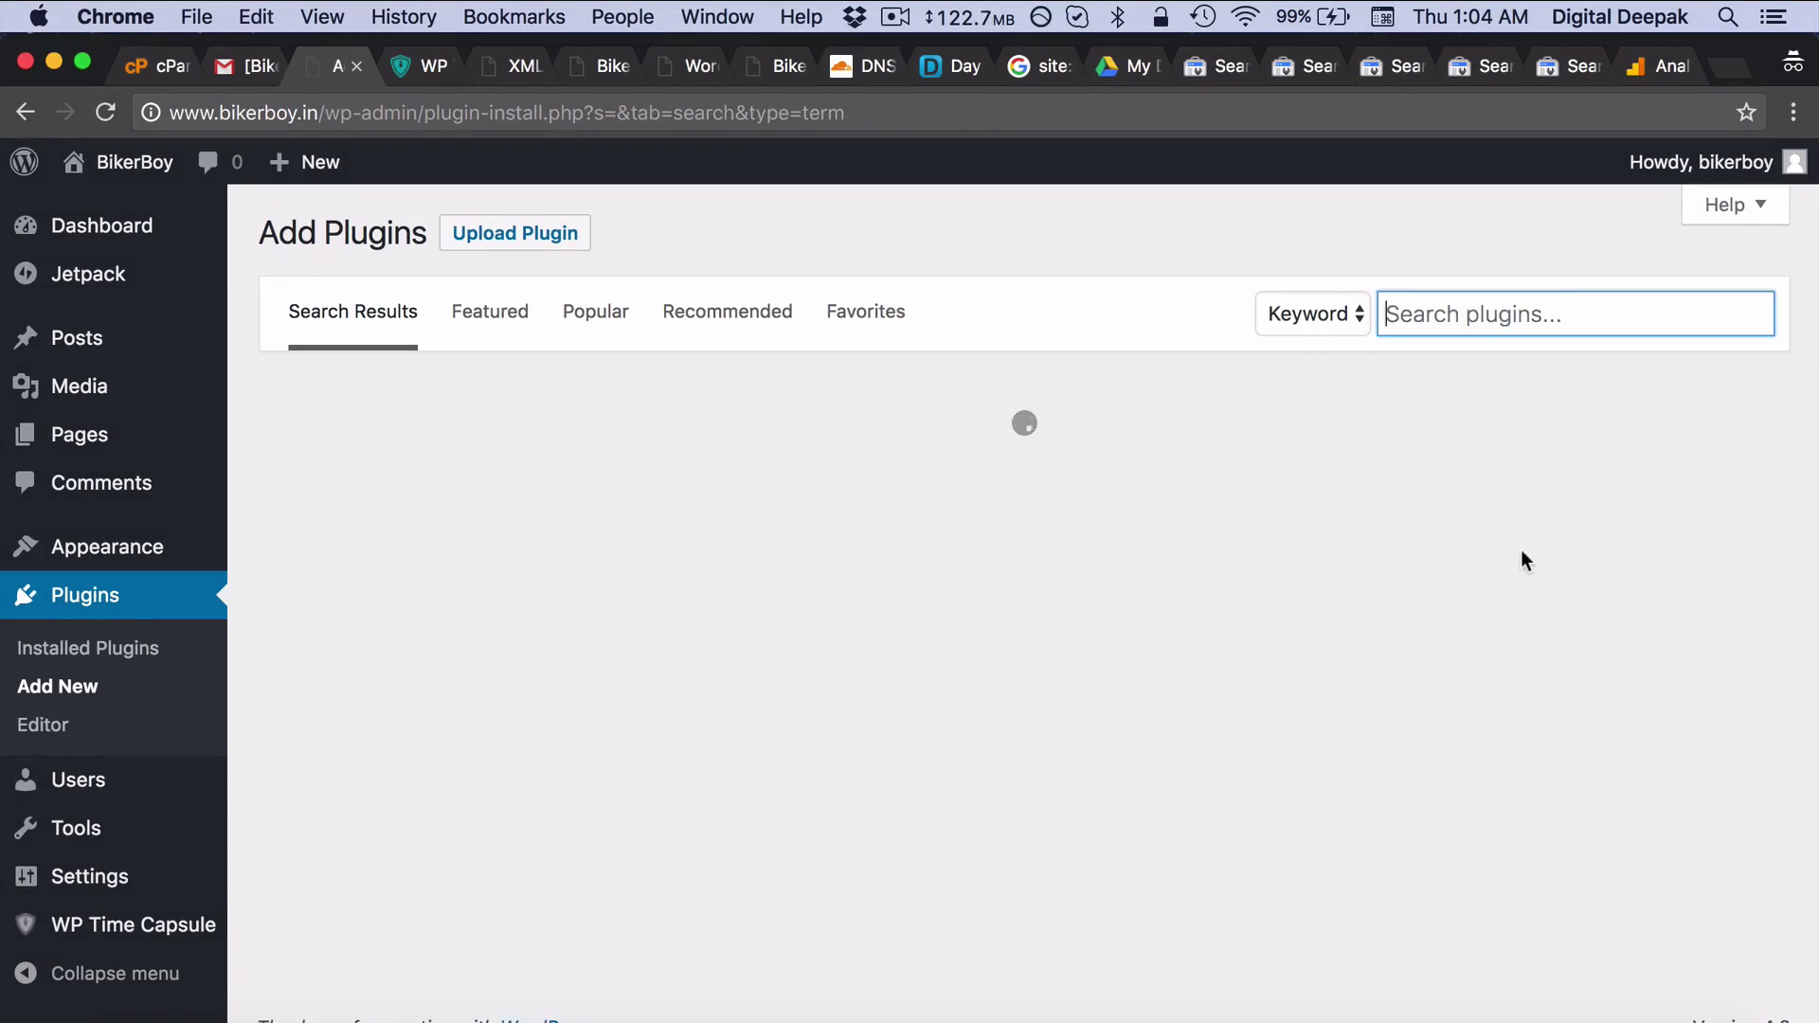
pyautogui.write('analytics')
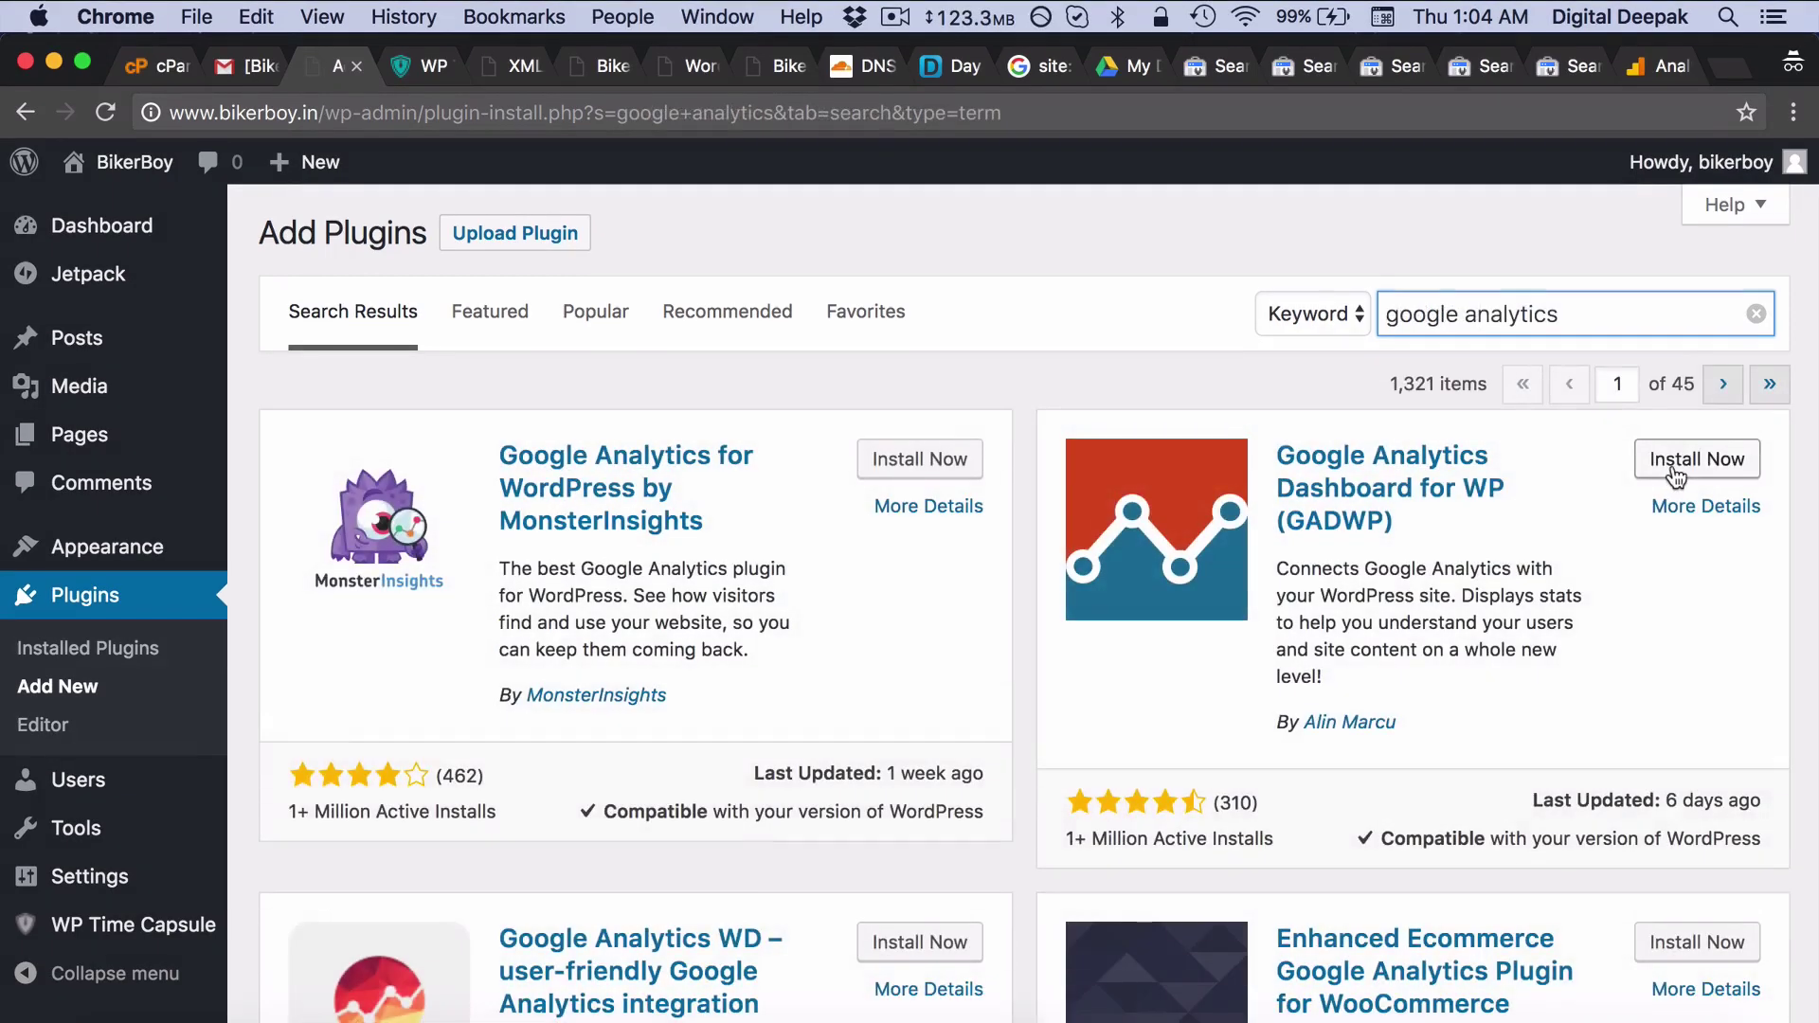
# Install and activate the Google Analytics Dashboard for WP (GADWP) plugin.
pyautogui.click(1676, 466)
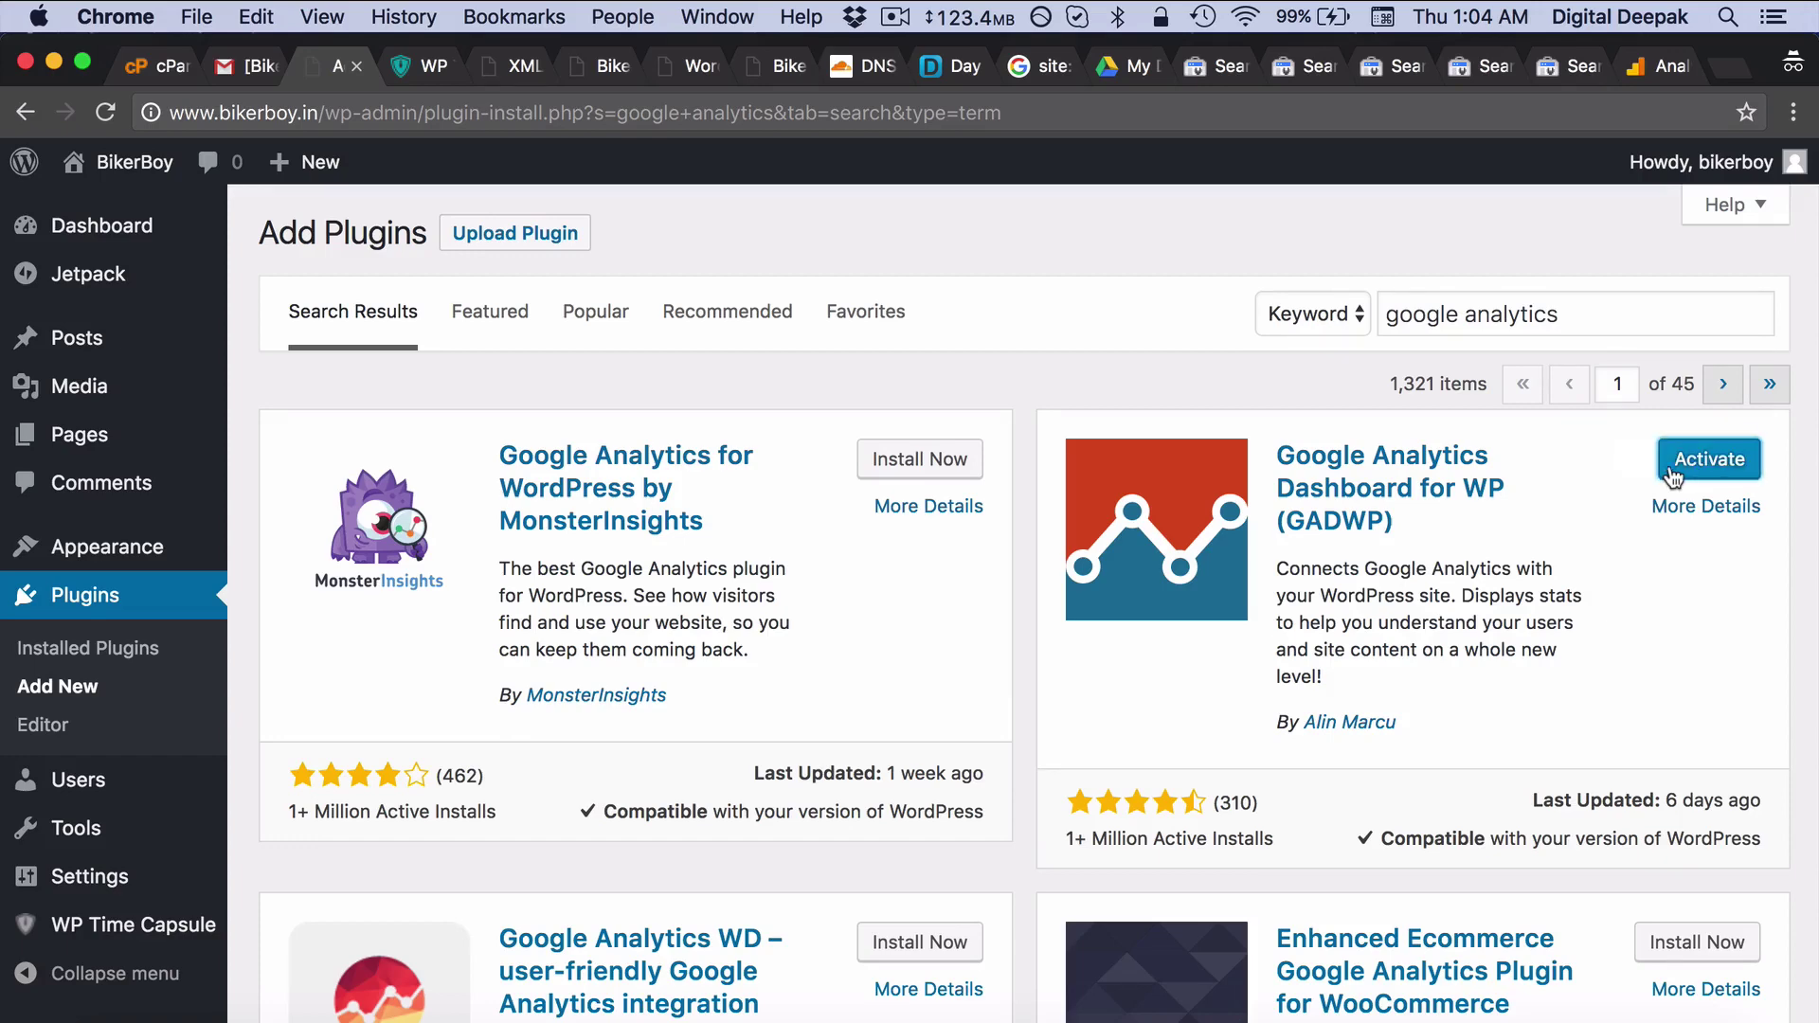
pyautogui.click(1710, 460)
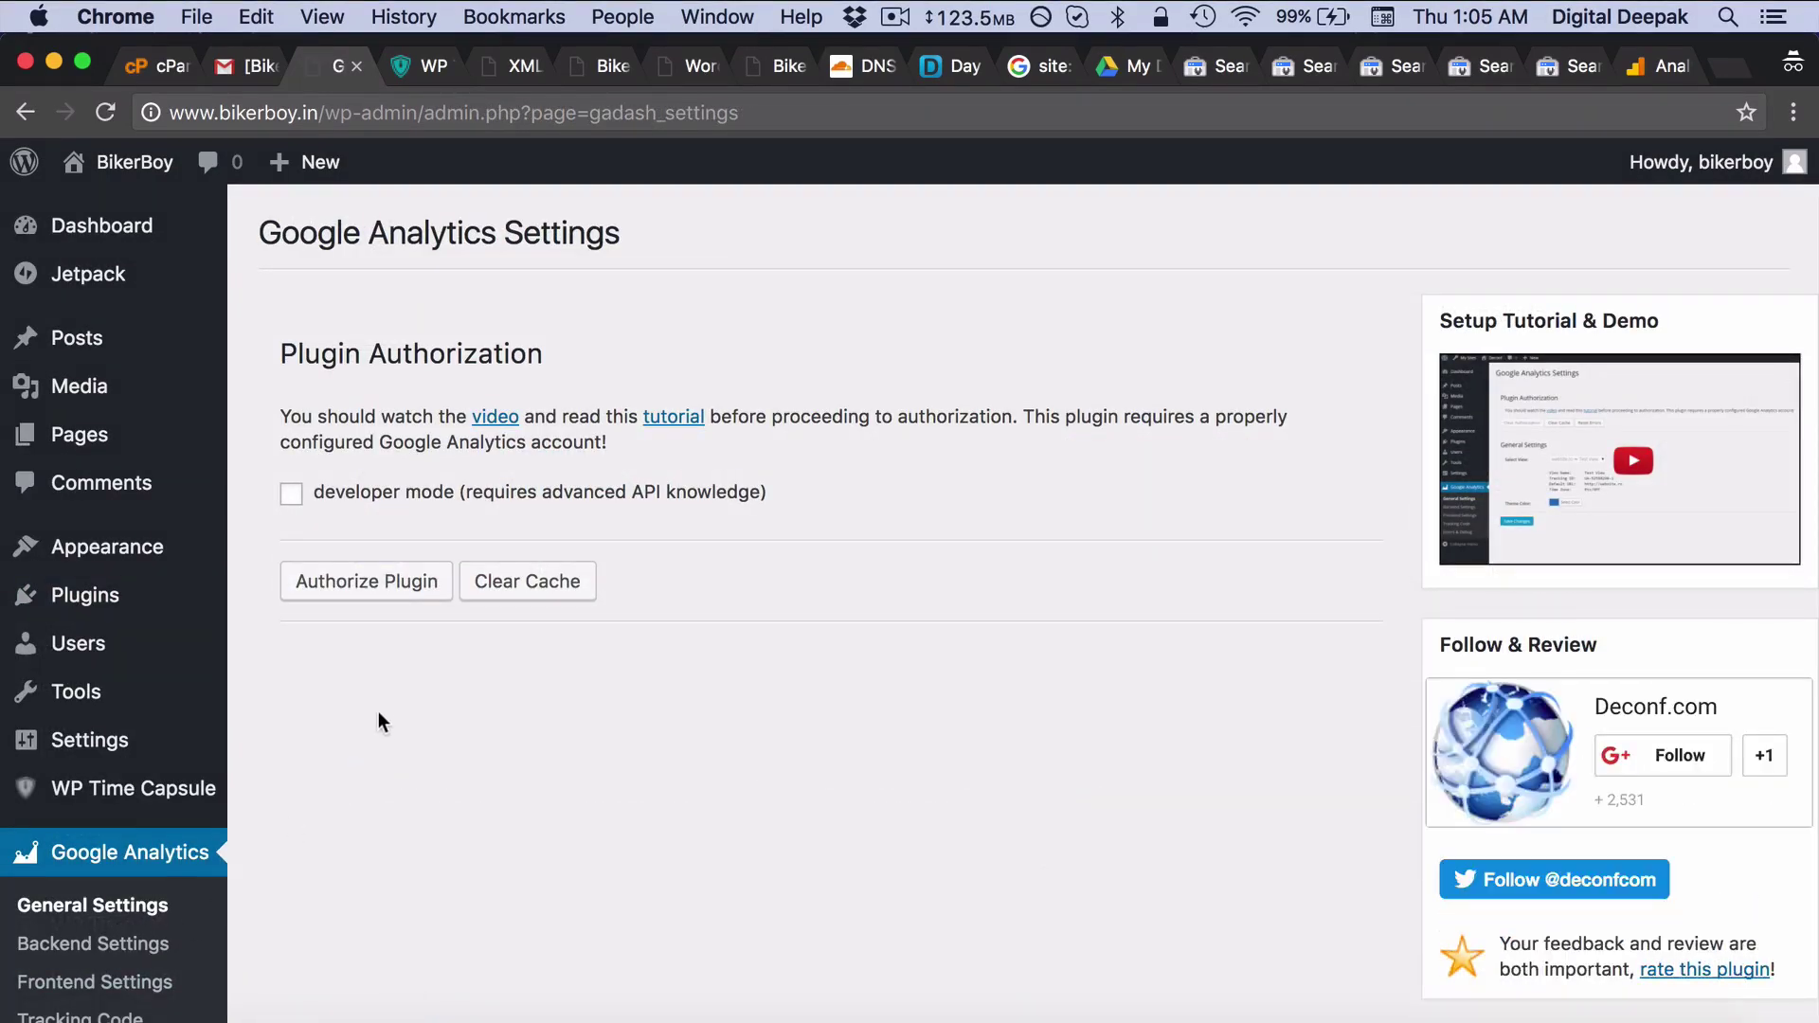
# Start the plugin's authorization and allow it to access the BikerBoy Google account's Analytics data to get an access code.
pyautogui.click(369, 602)
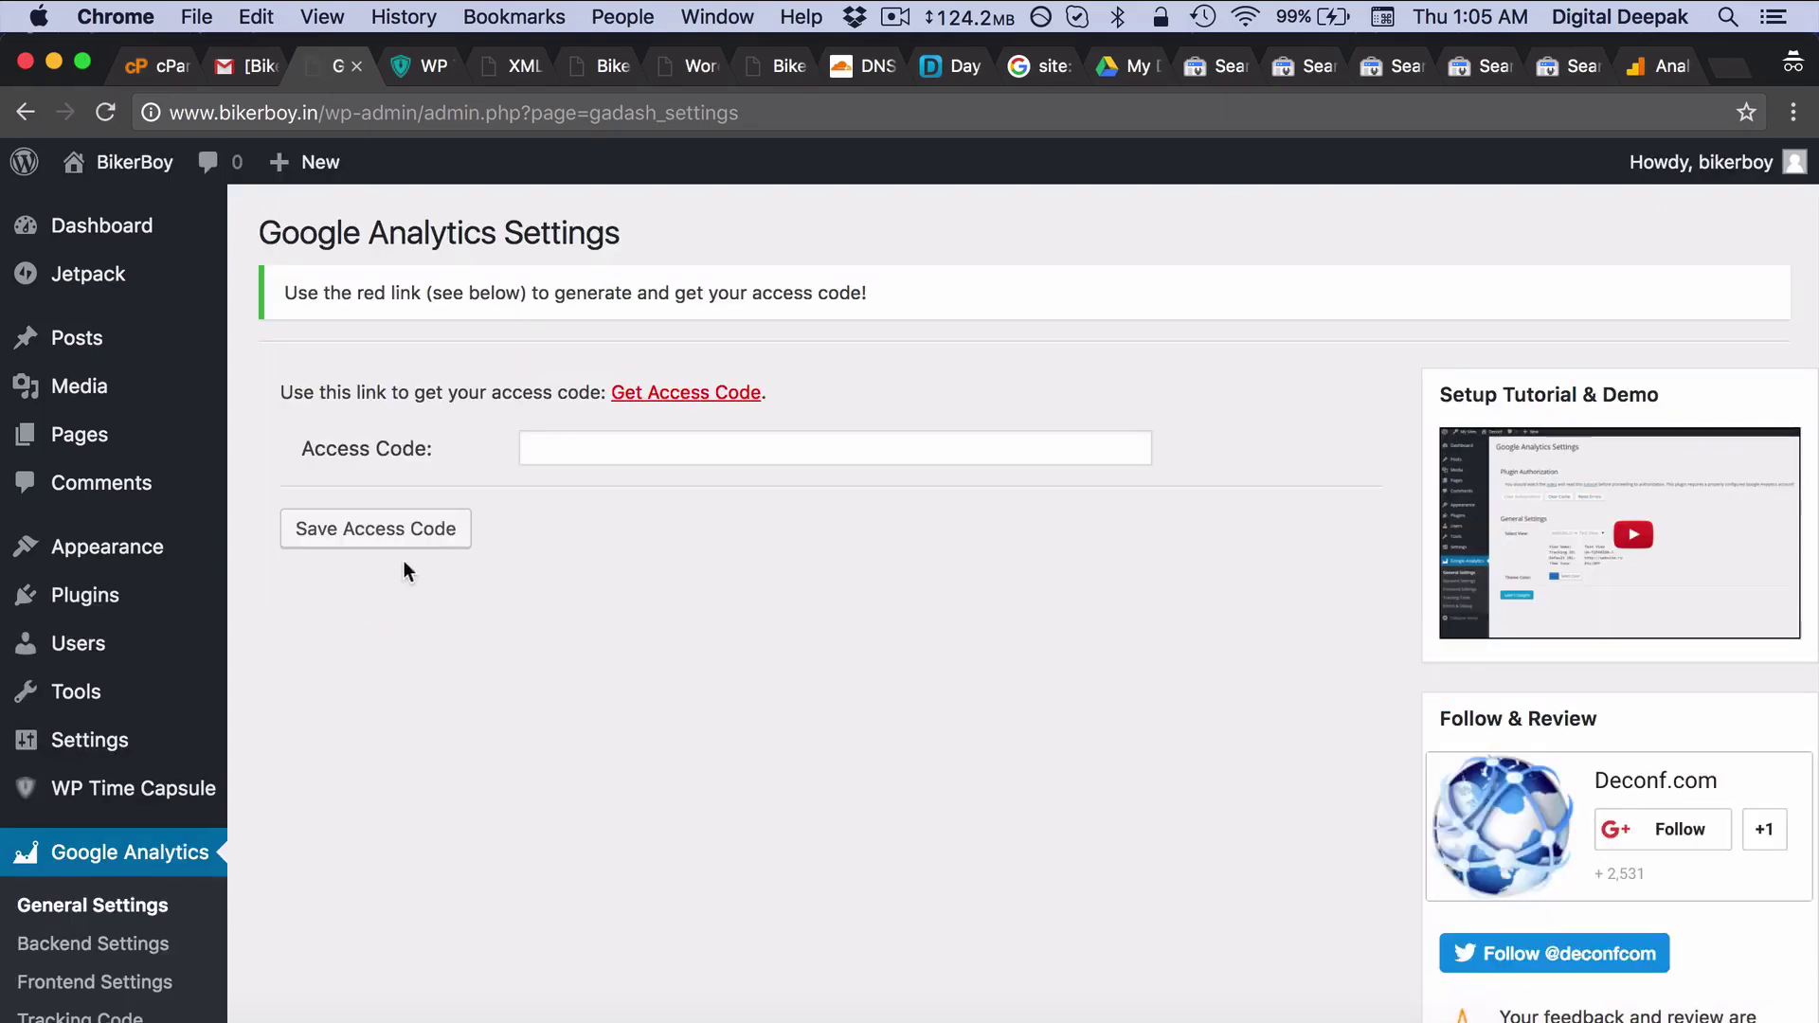
pyautogui.click(644, 394)
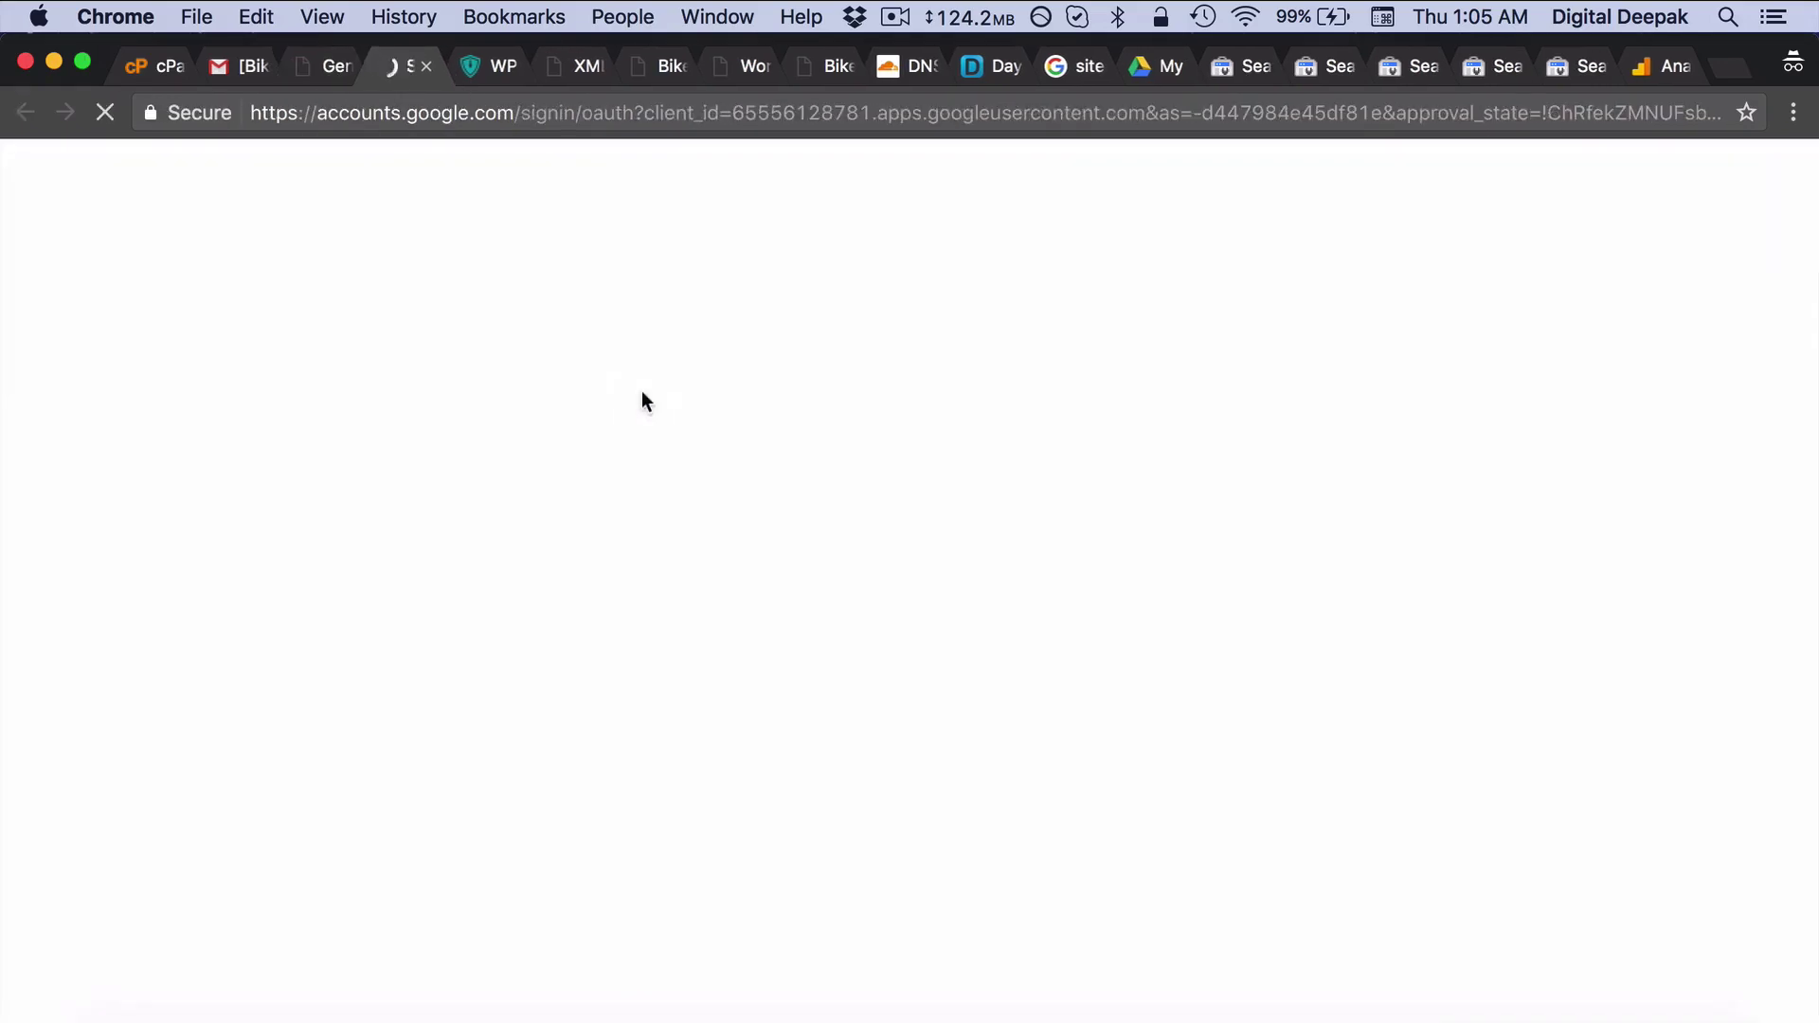
pyautogui.click(746, 533)
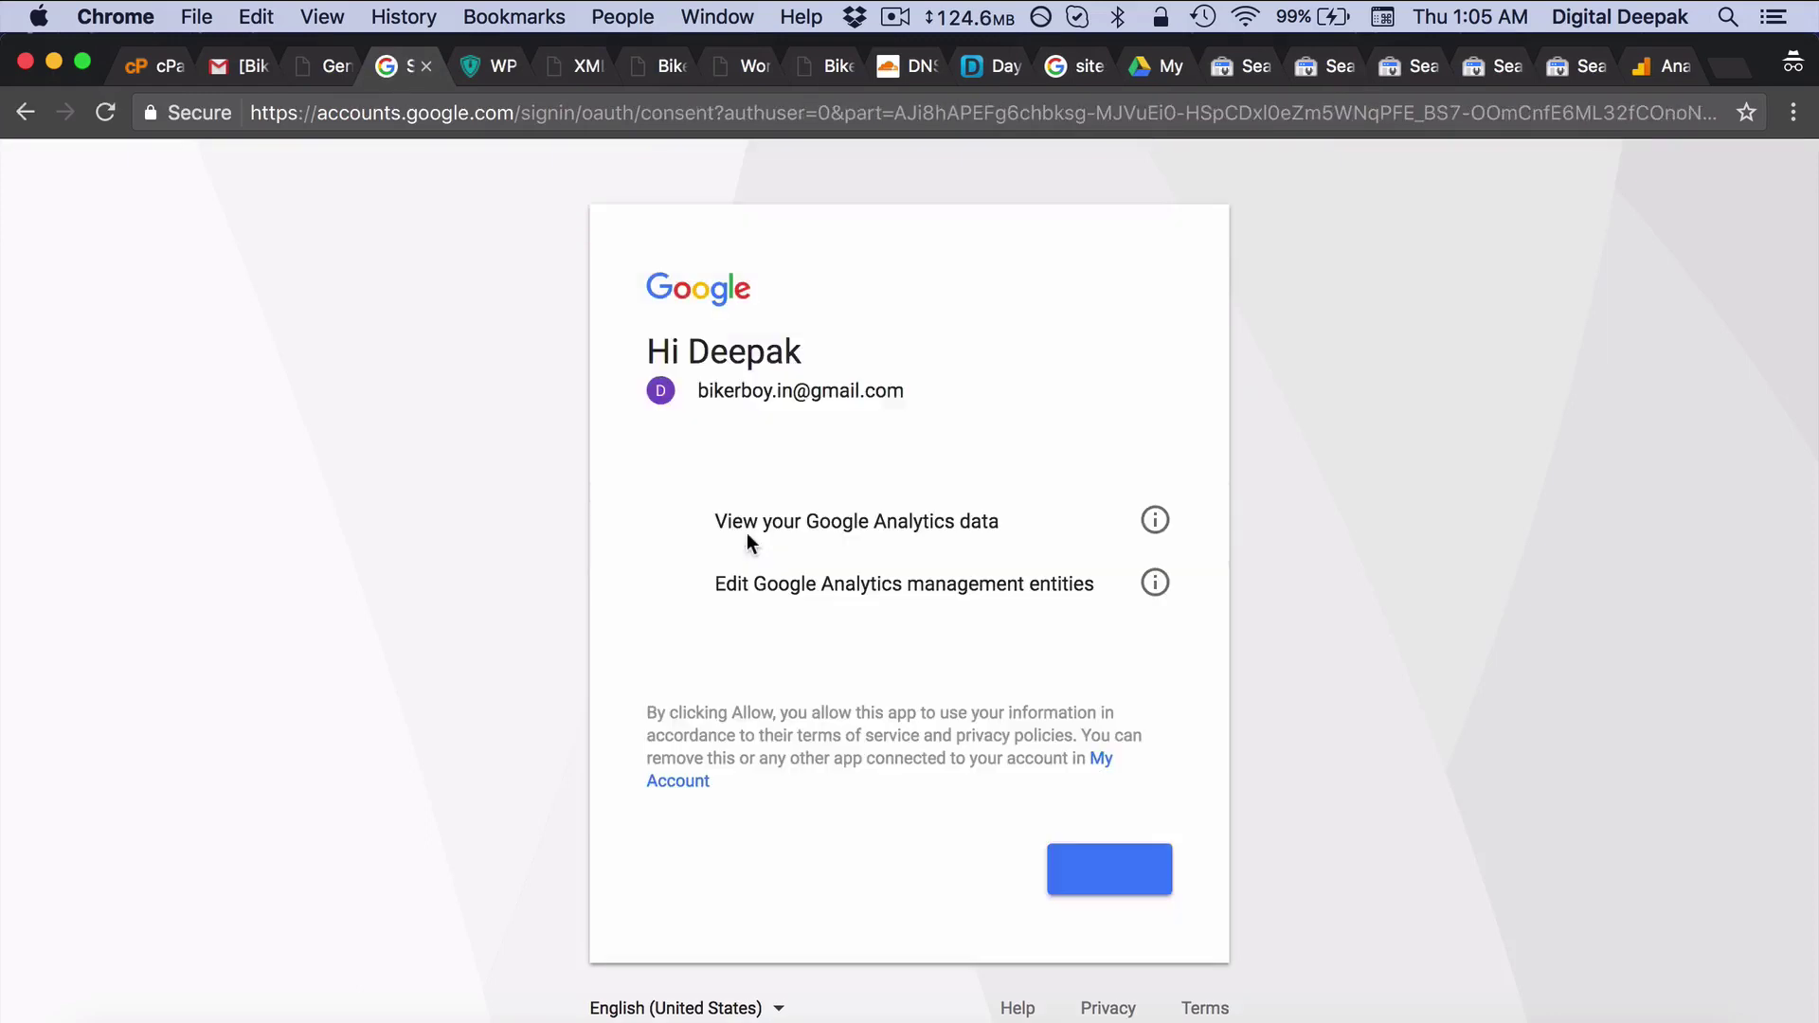
pyautogui.click(1119, 874)
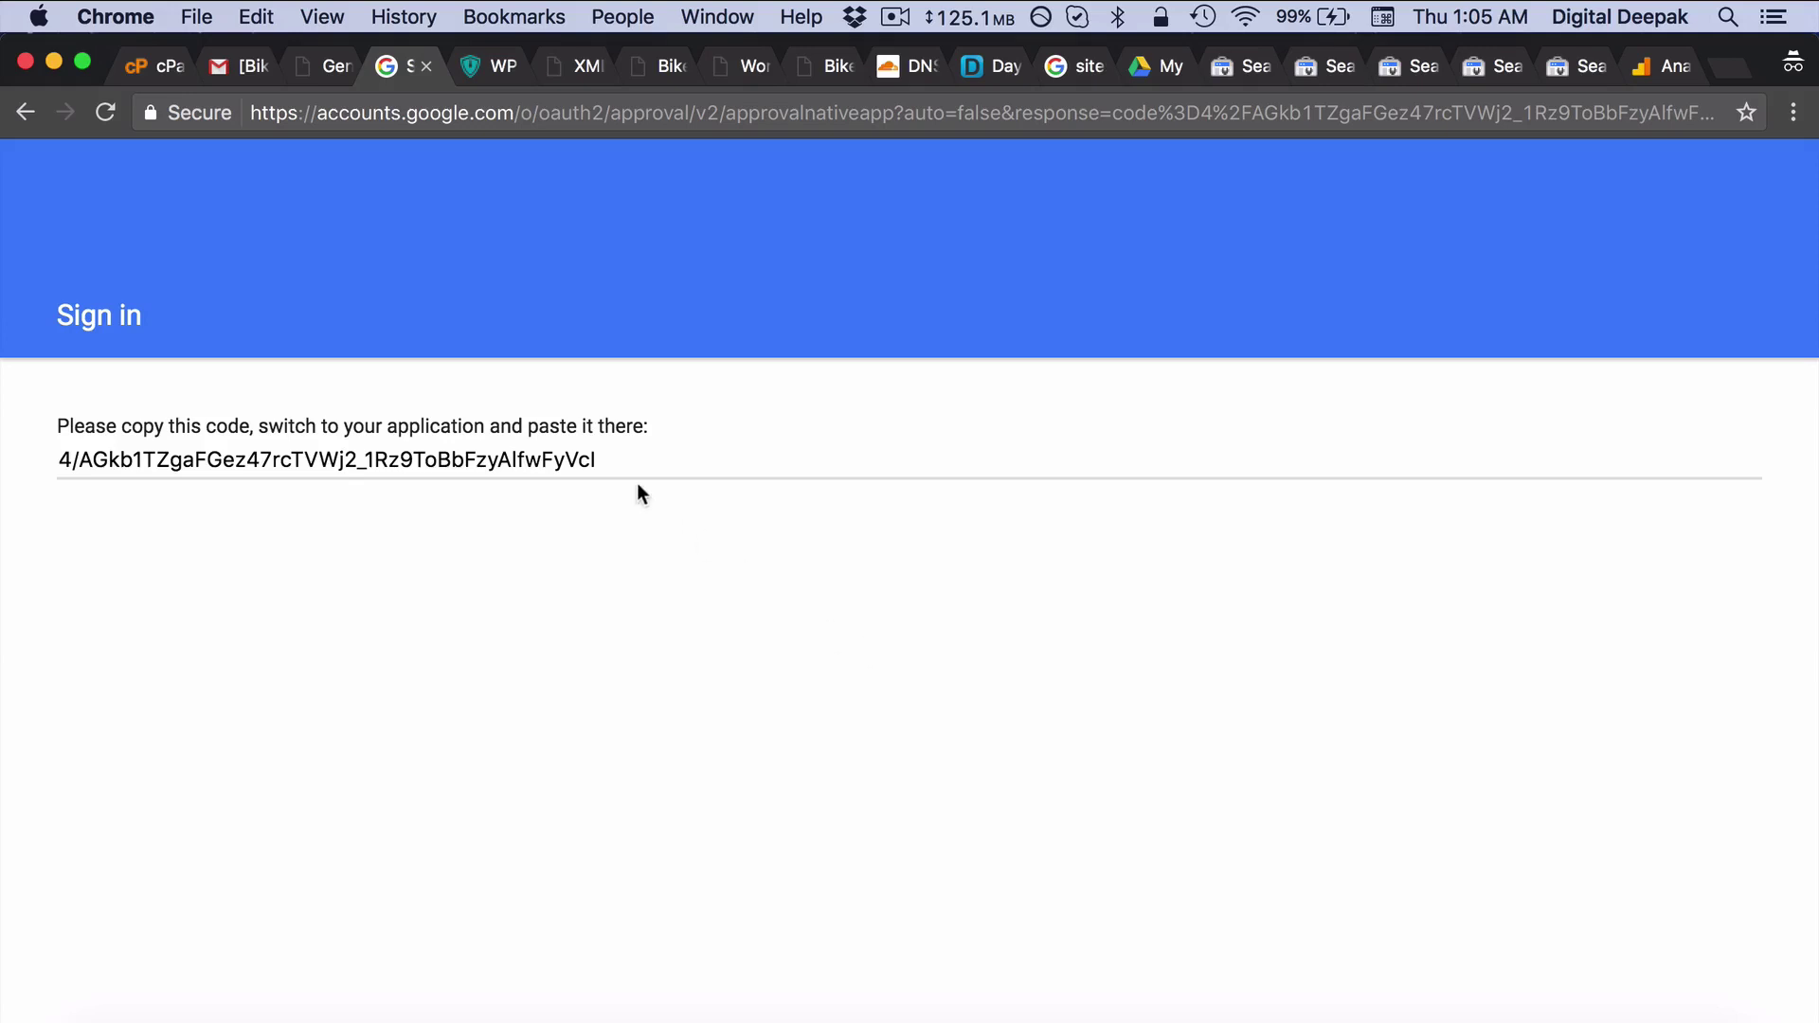
# Copy the generated access code into the plugin's Access Code field in WordPress and save it.
pyautogui.click(563, 468)
pyautogui.press('super+c')
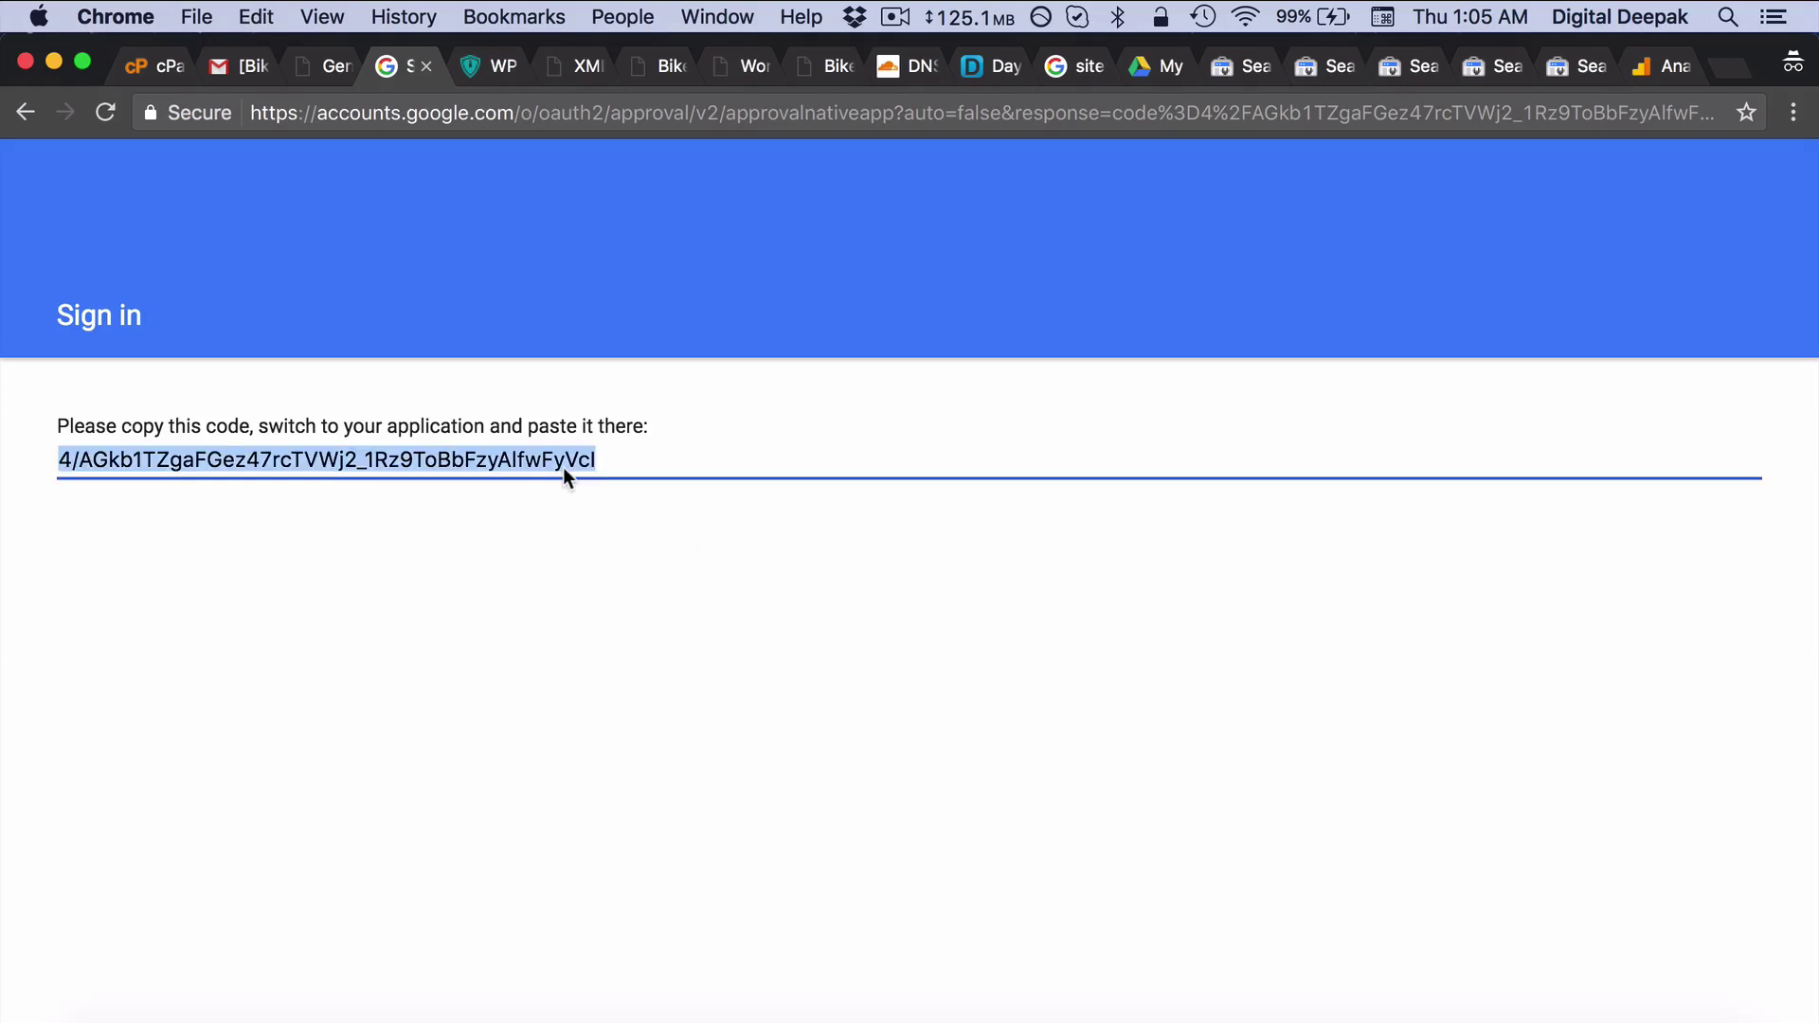
pyautogui.click(316, 69)
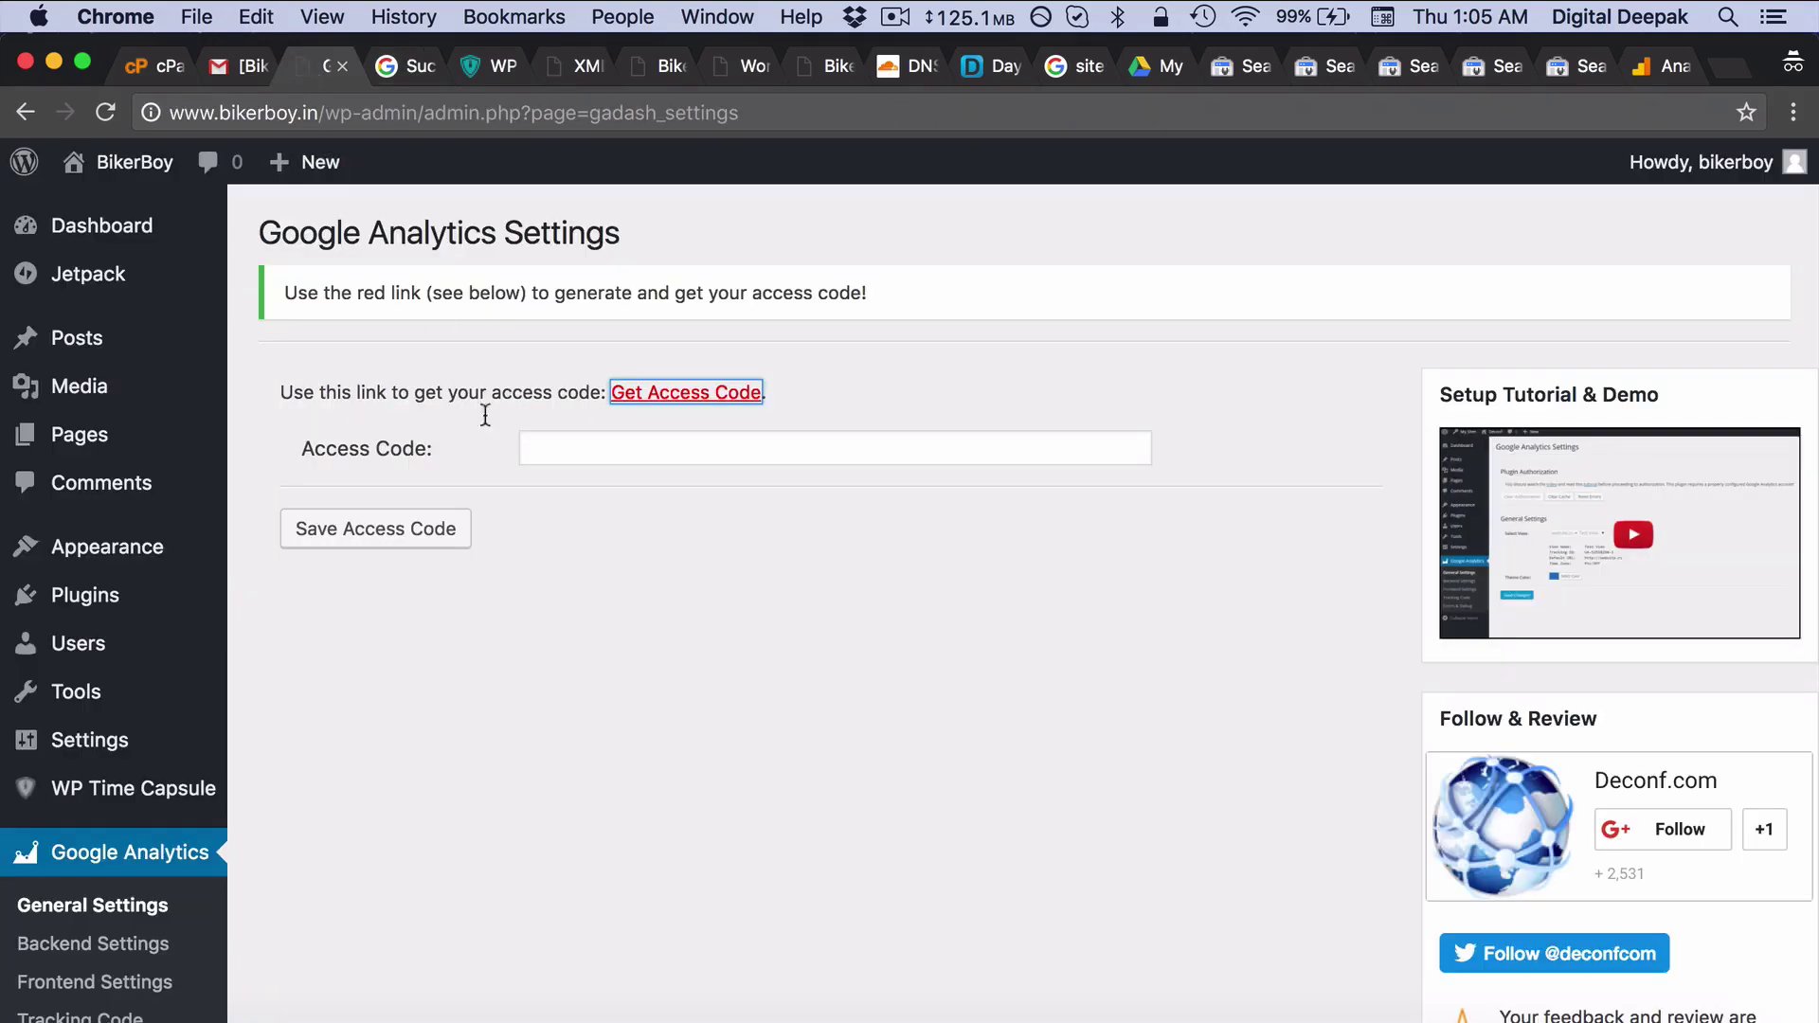
pyautogui.click(580, 446)
pyautogui.press('super+v')
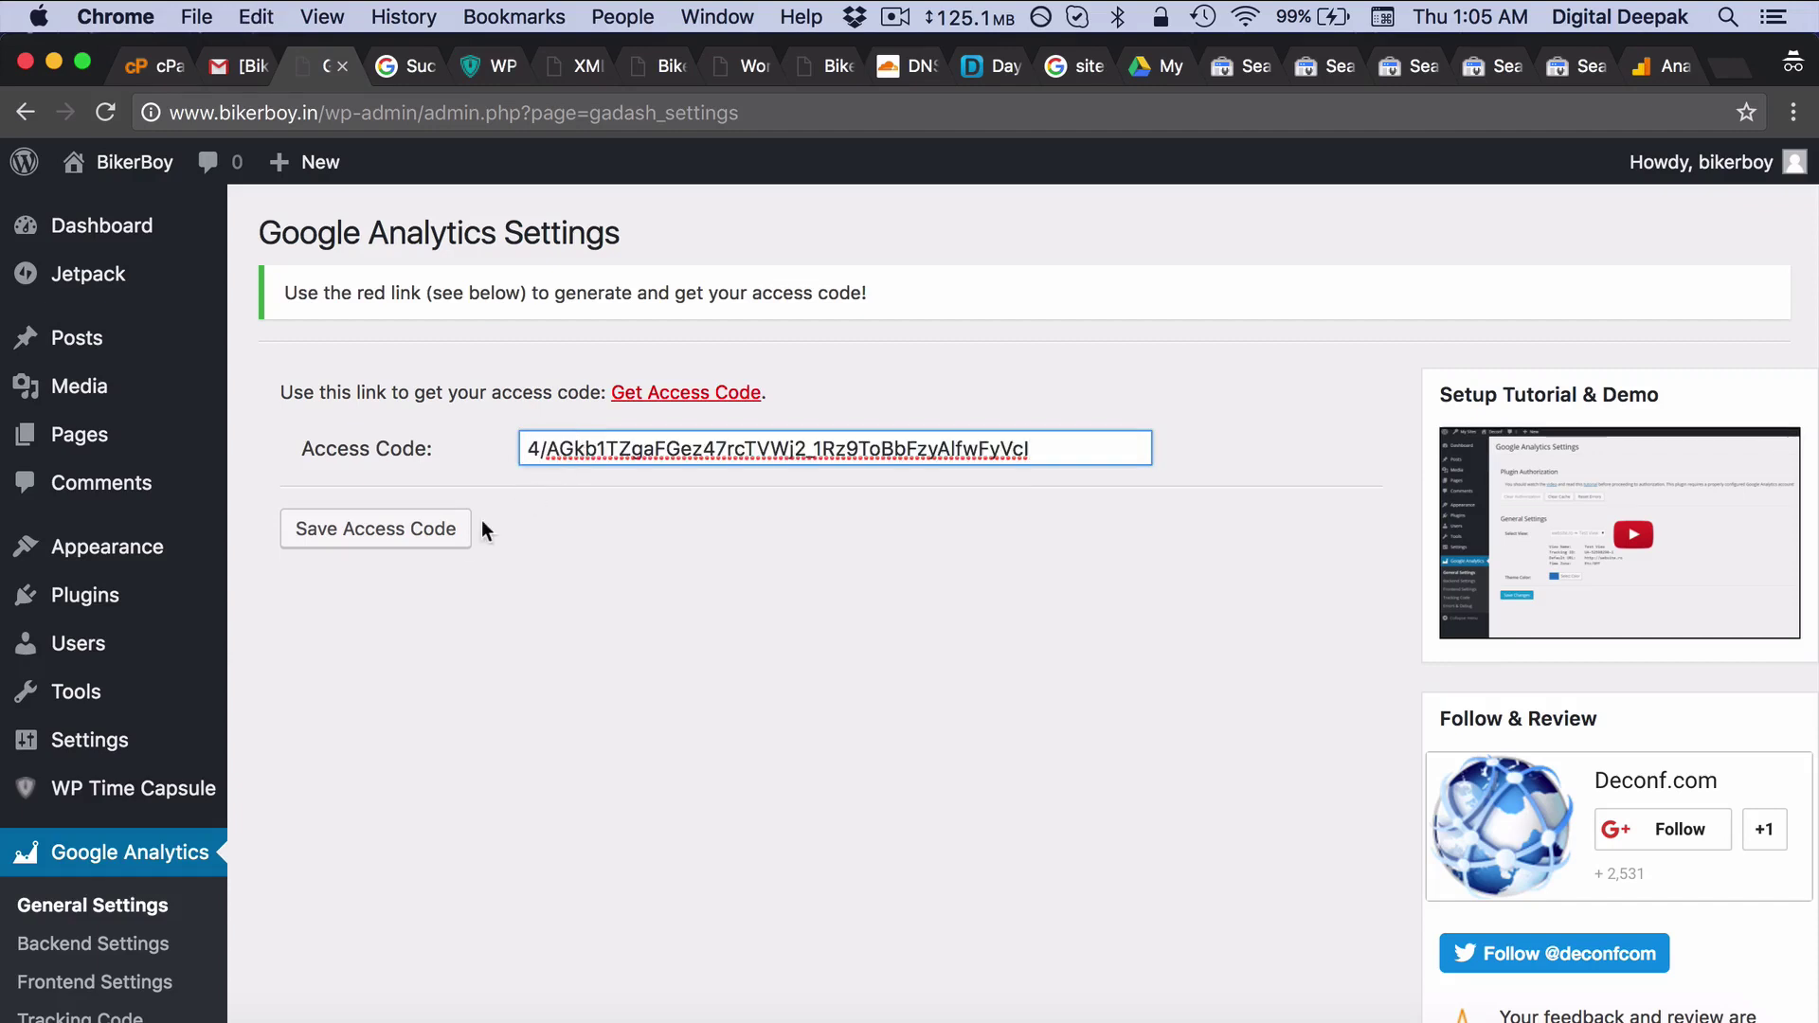
pyautogui.click(434, 536)
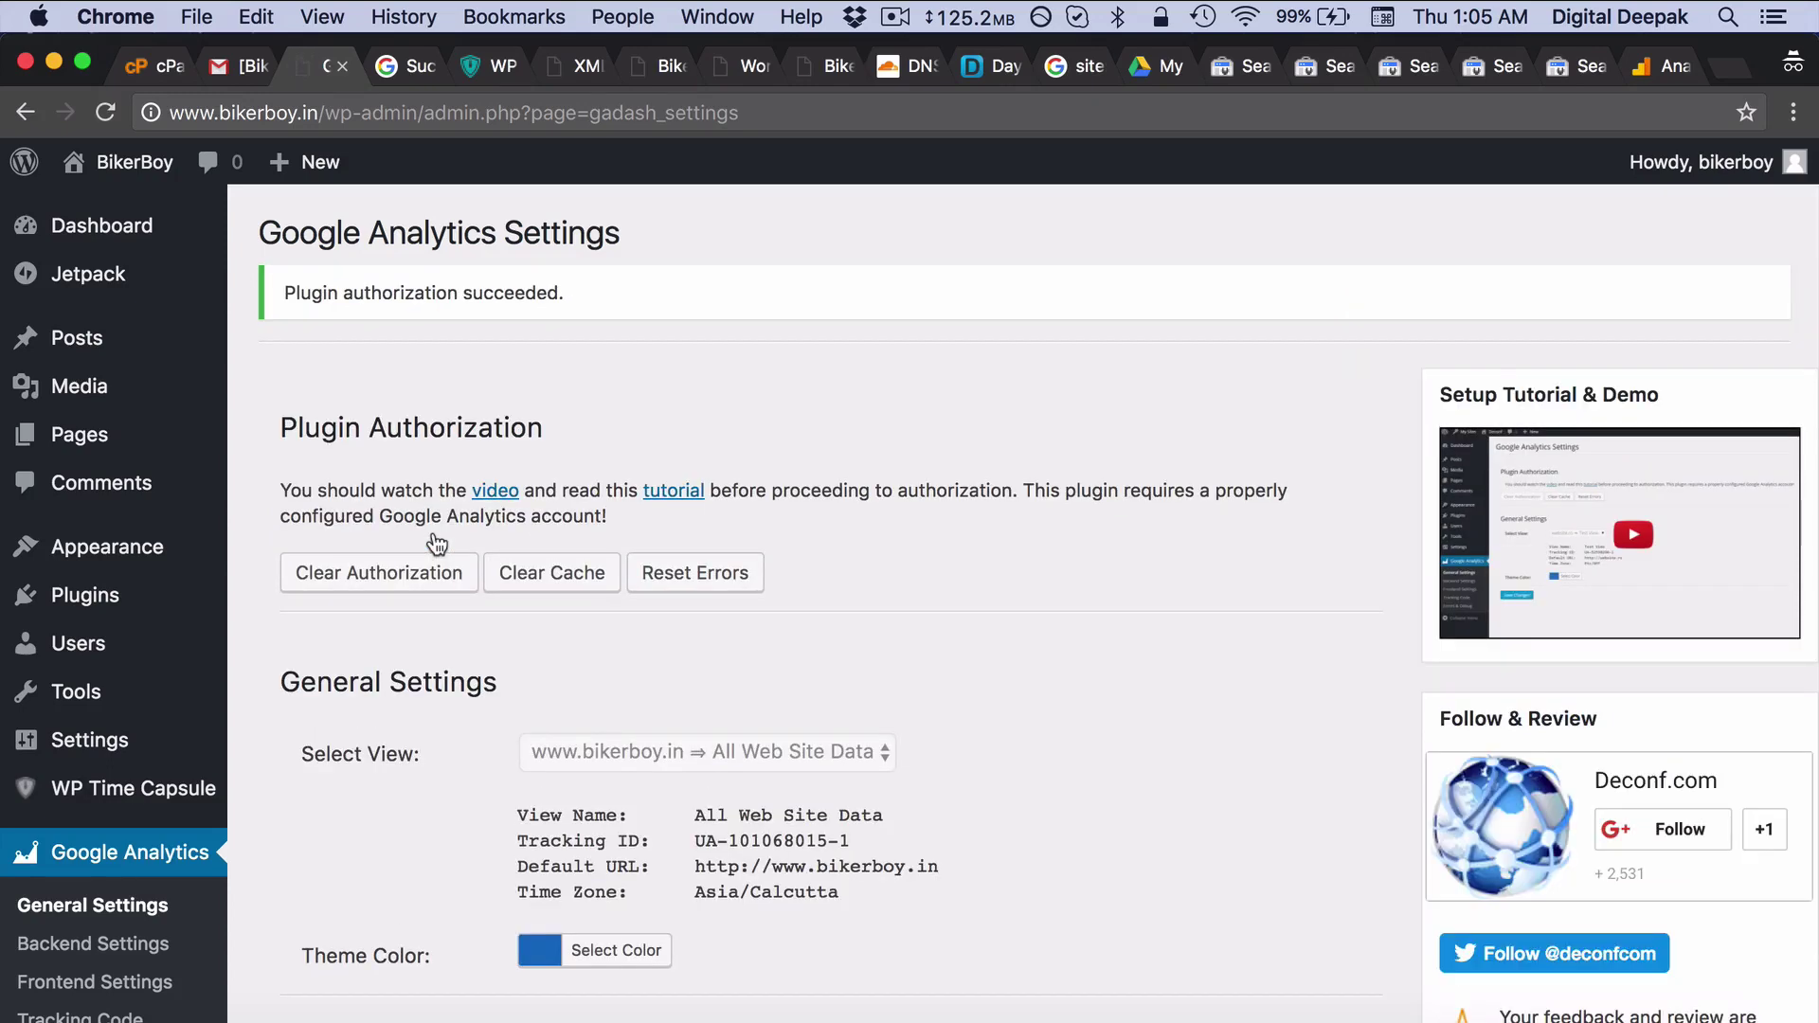
# Compare the plugin's tracking ID with the one in Google Analytics and save the plugin's general settings.
pyautogui.scroll(-5, 436, 544)
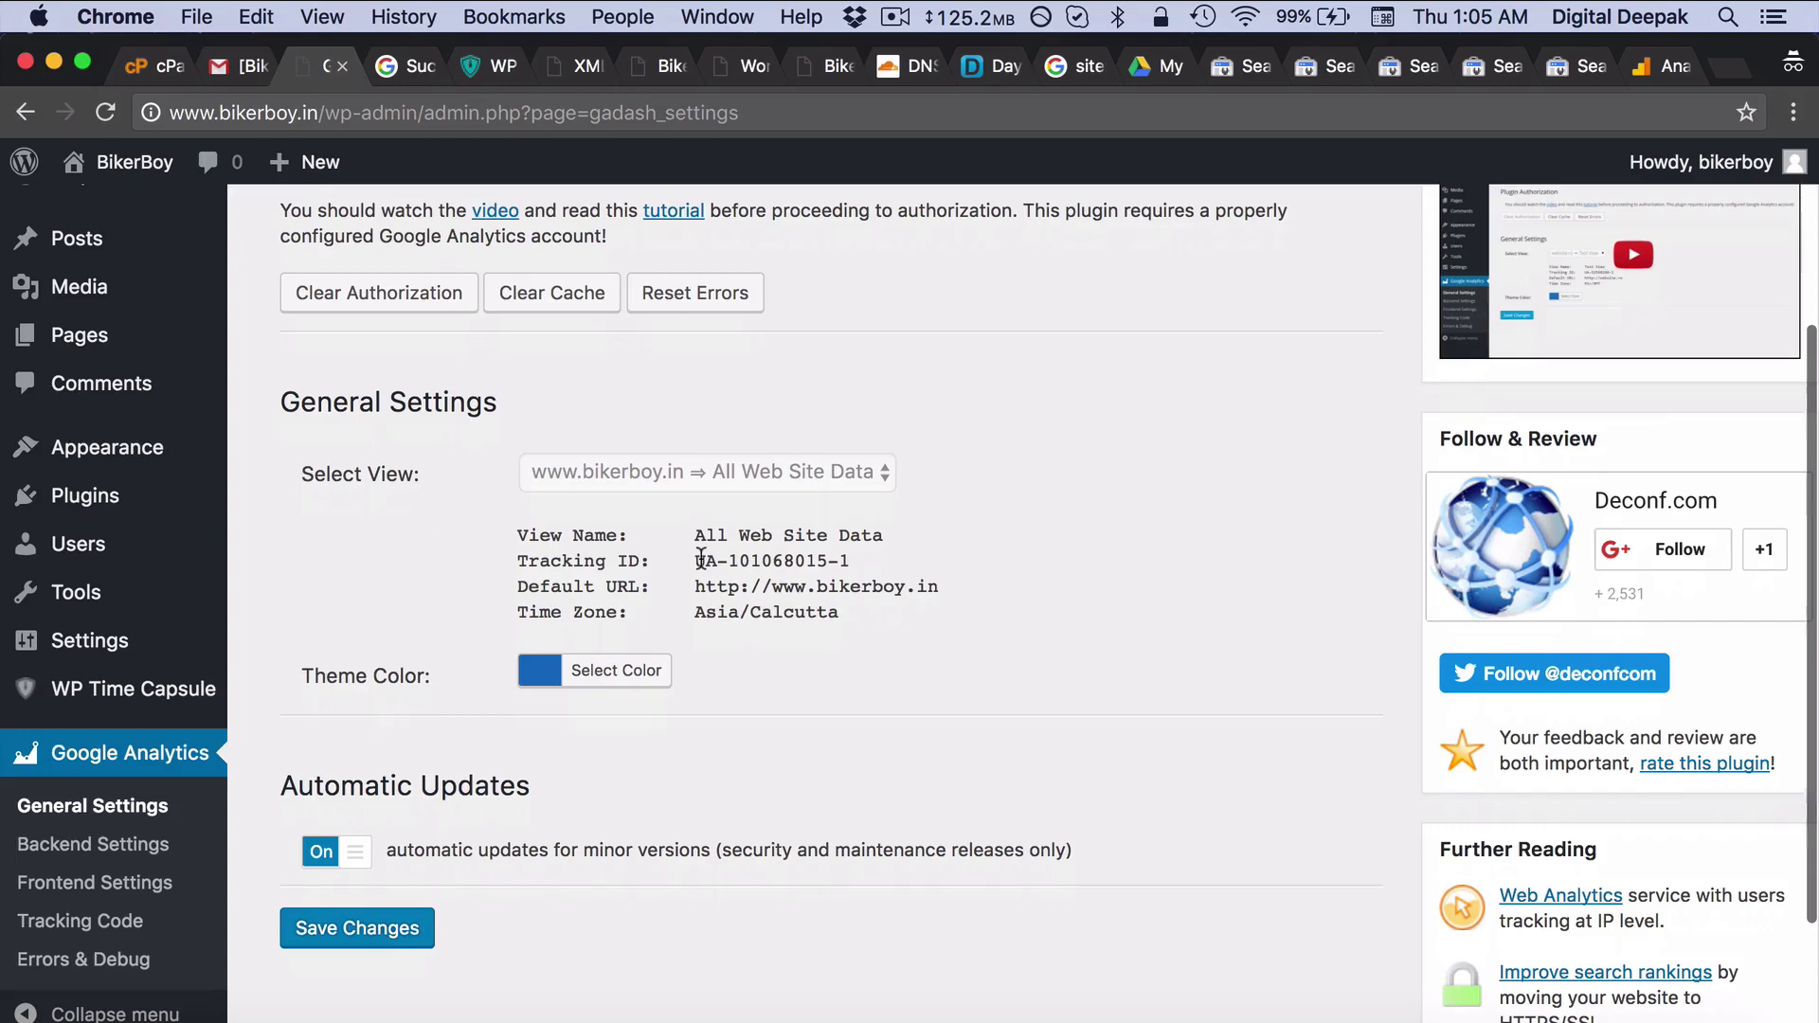
pyautogui.moveTo(705, 560); pyautogui.dragTo(893, 563)
pyautogui.click(941, 561)
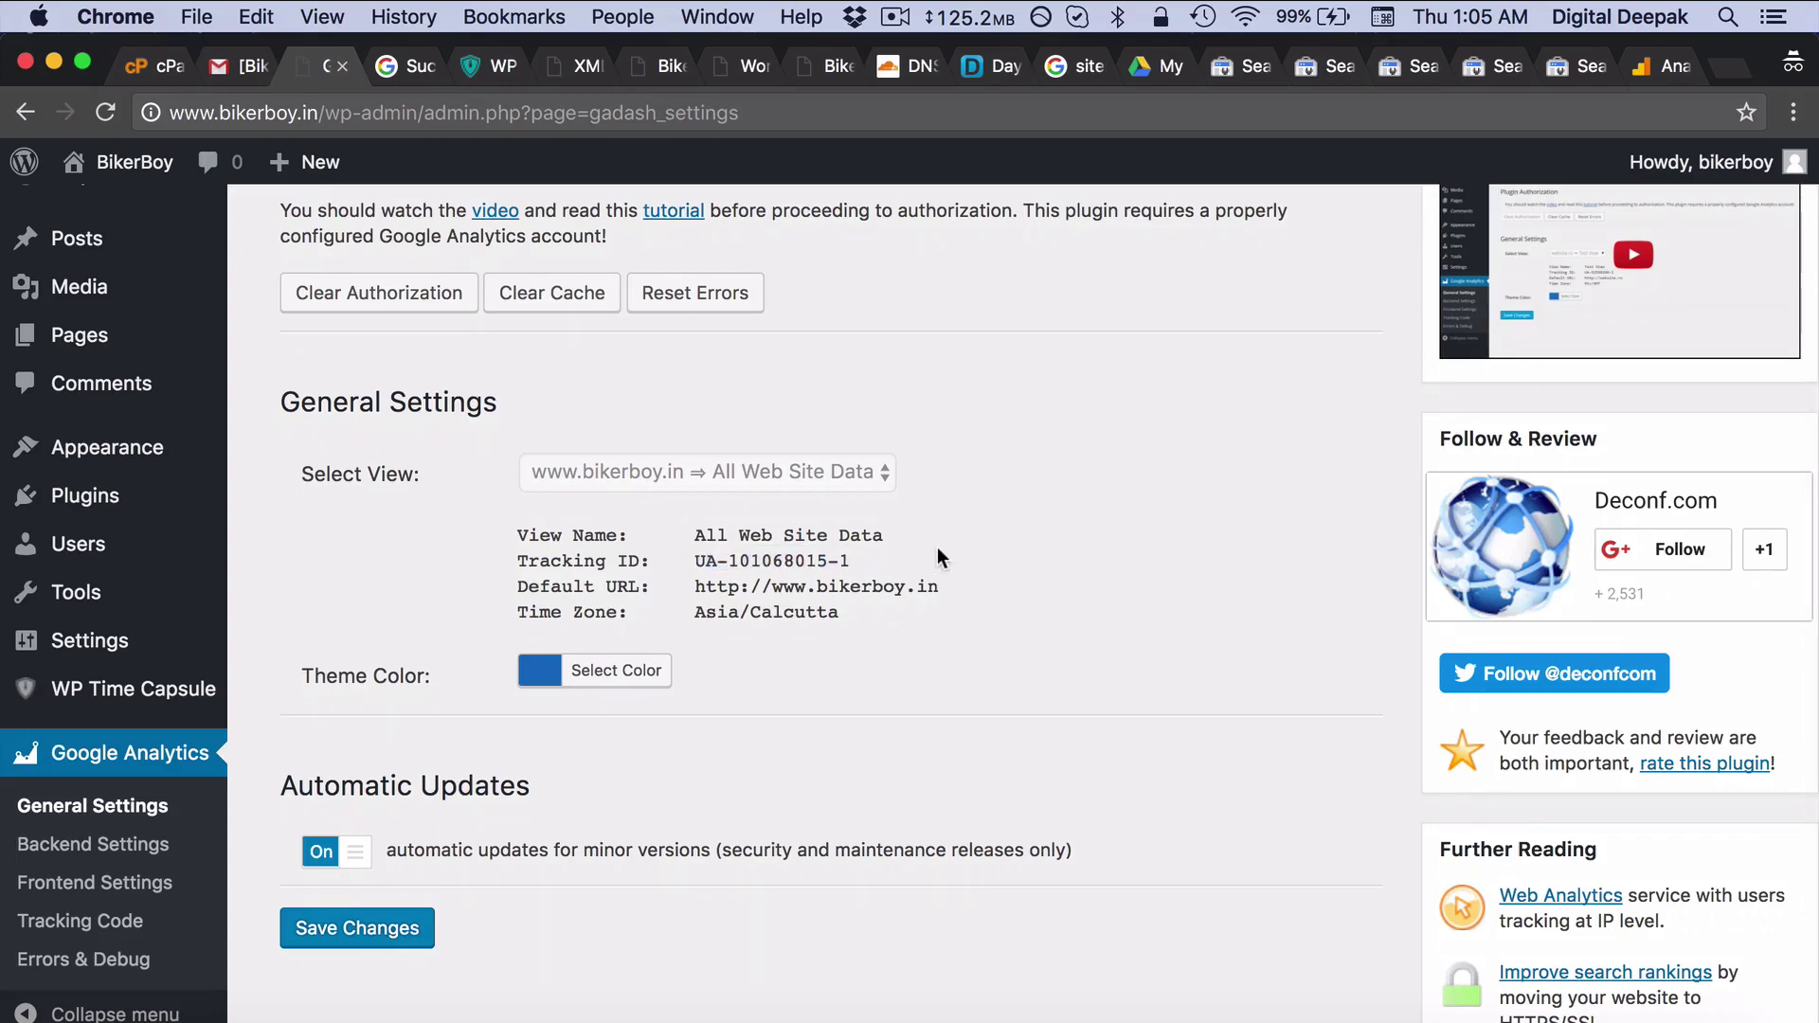
pyautogui.click(1668, 65)
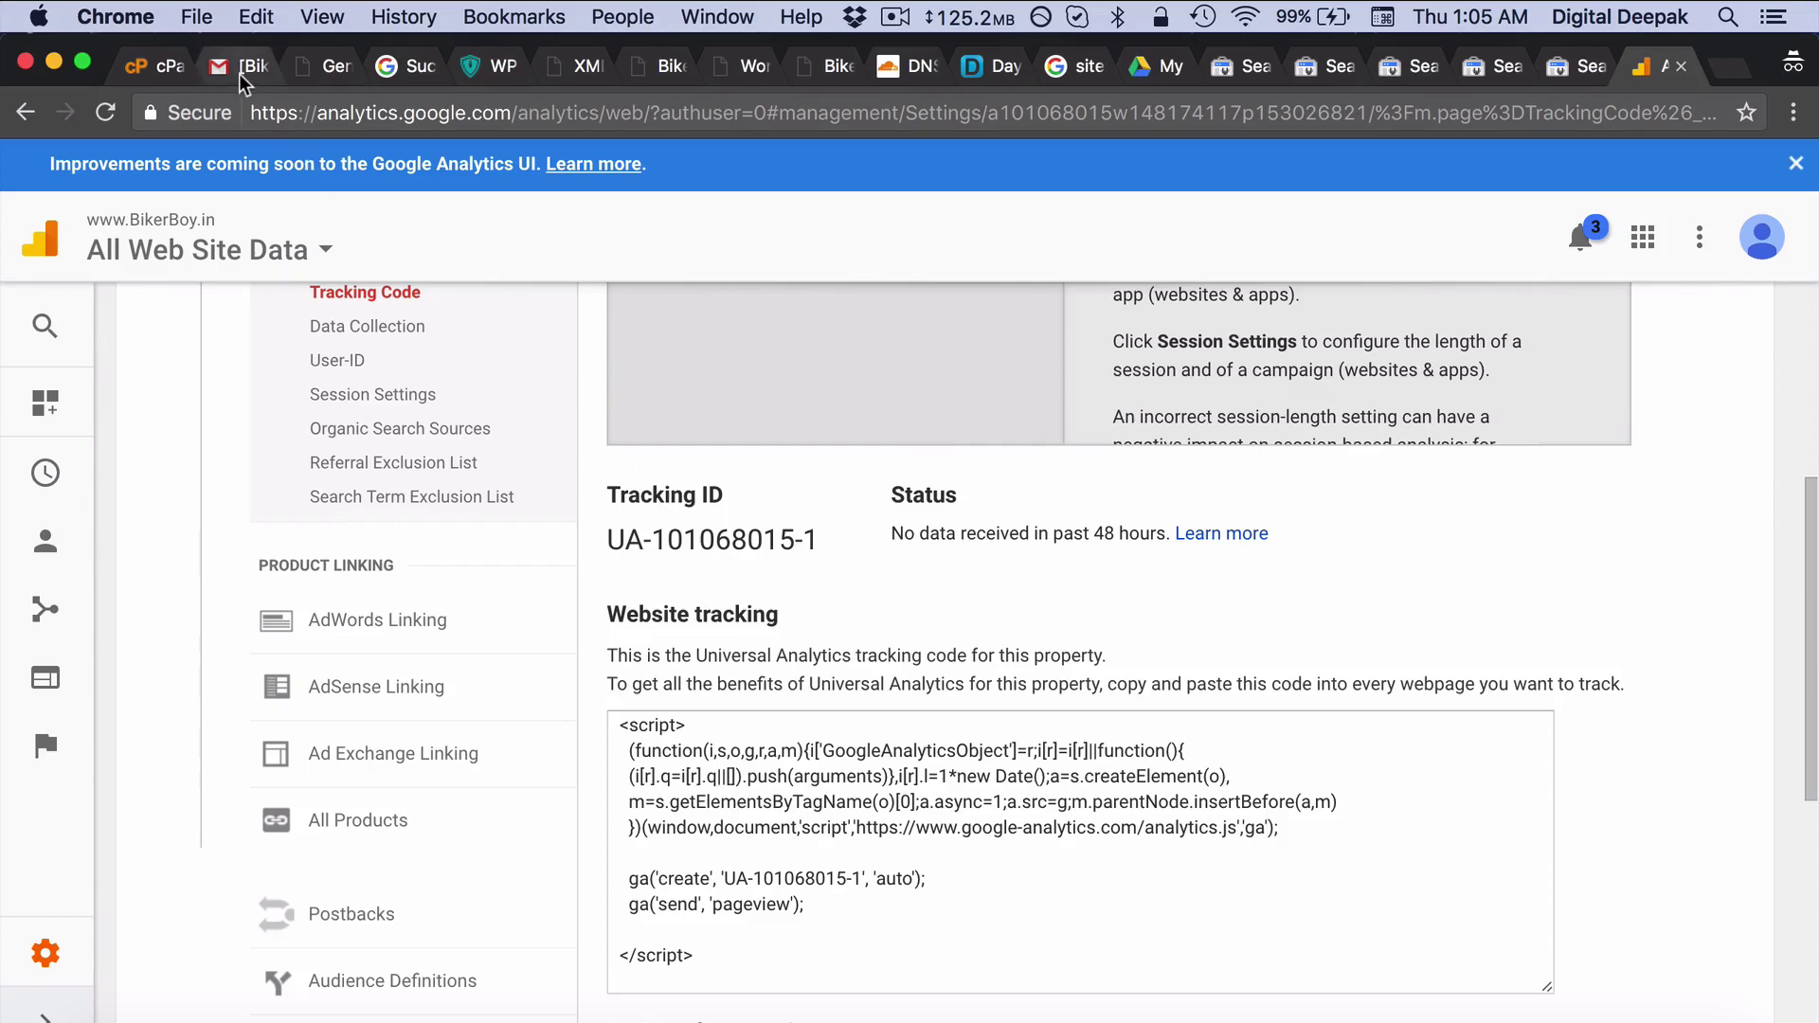
pyautogui.click(310, 73)
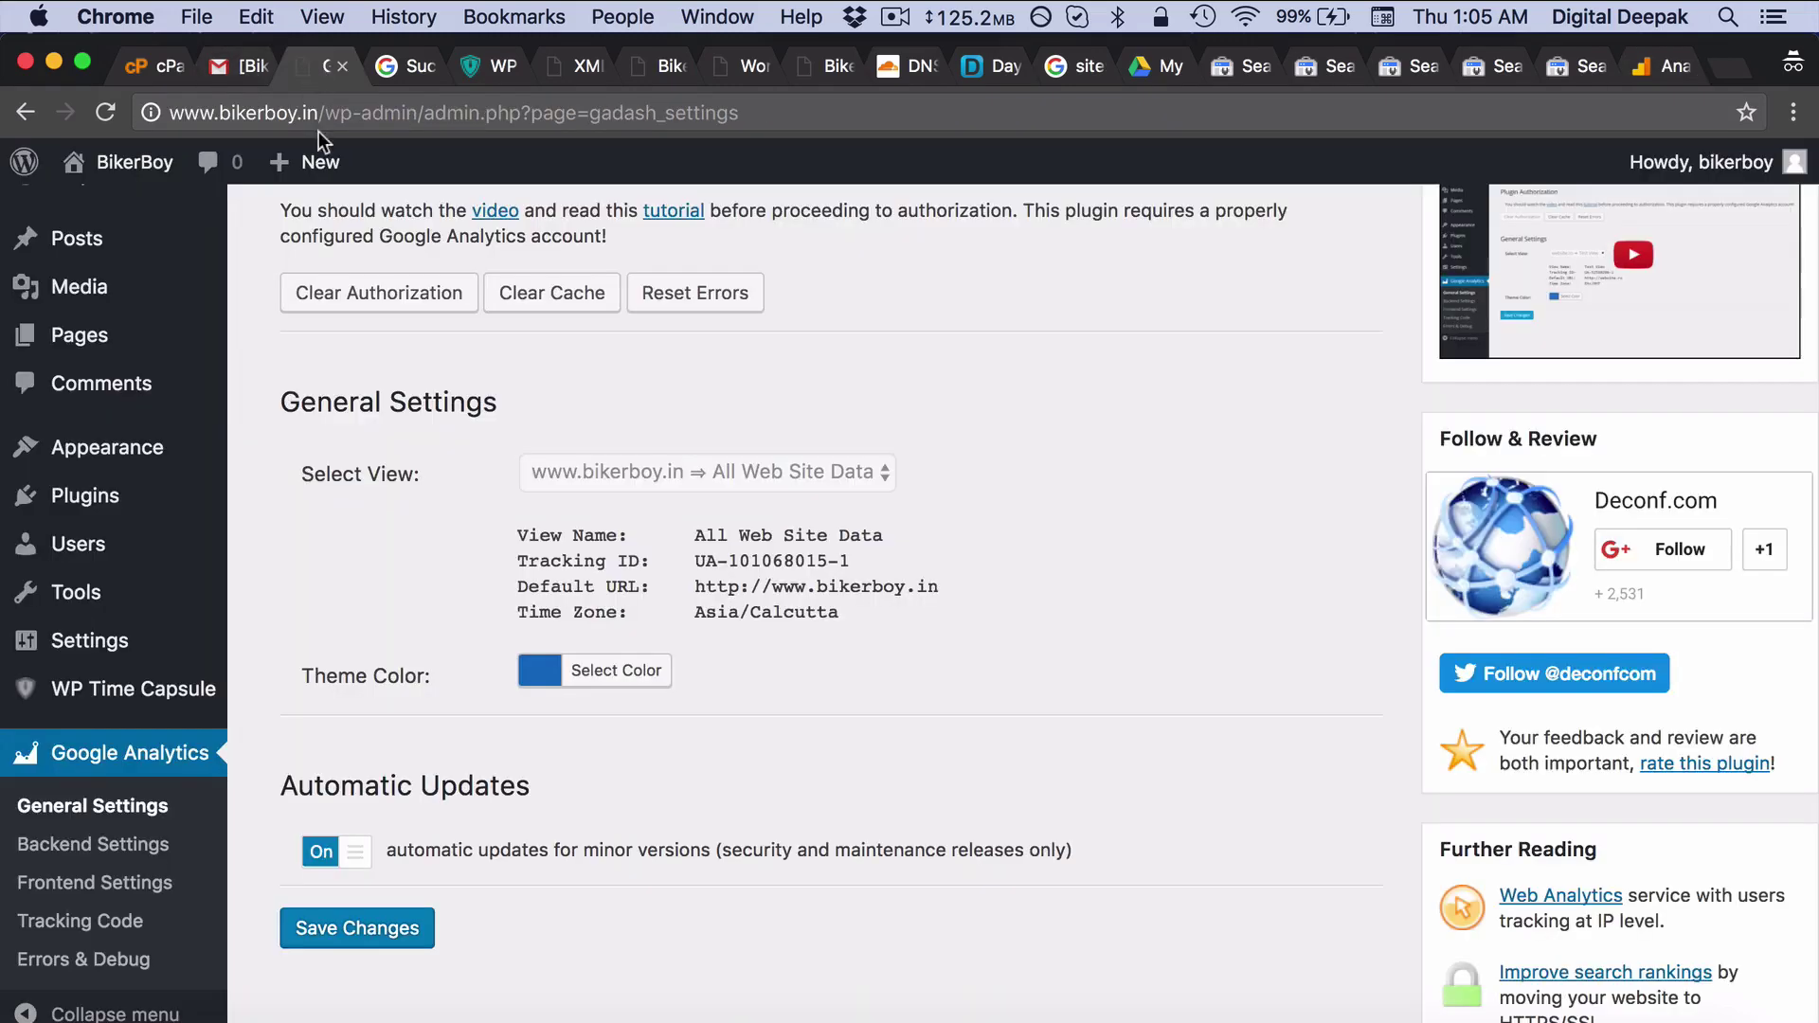
pyautogui.click(393, 938)
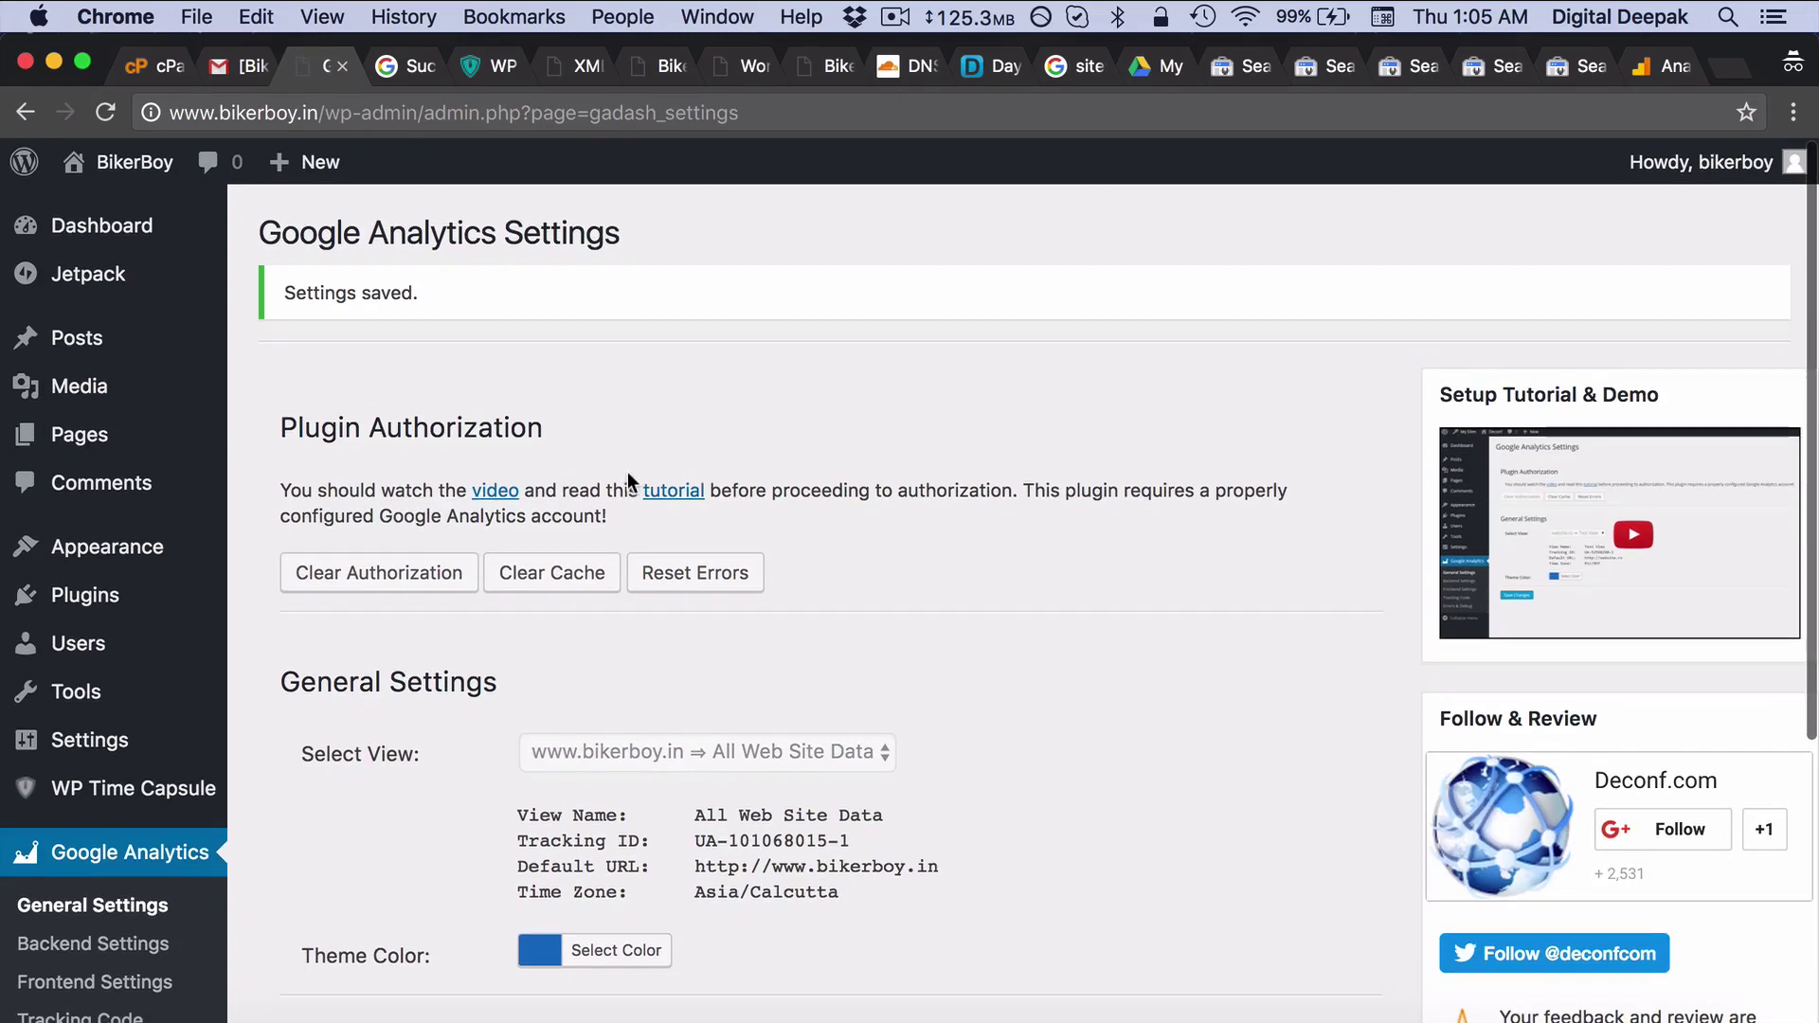
# Open the Google Analytics plugin's tracking code settings in WordPress.
pyautogui.scroll(-3, 627, 474)
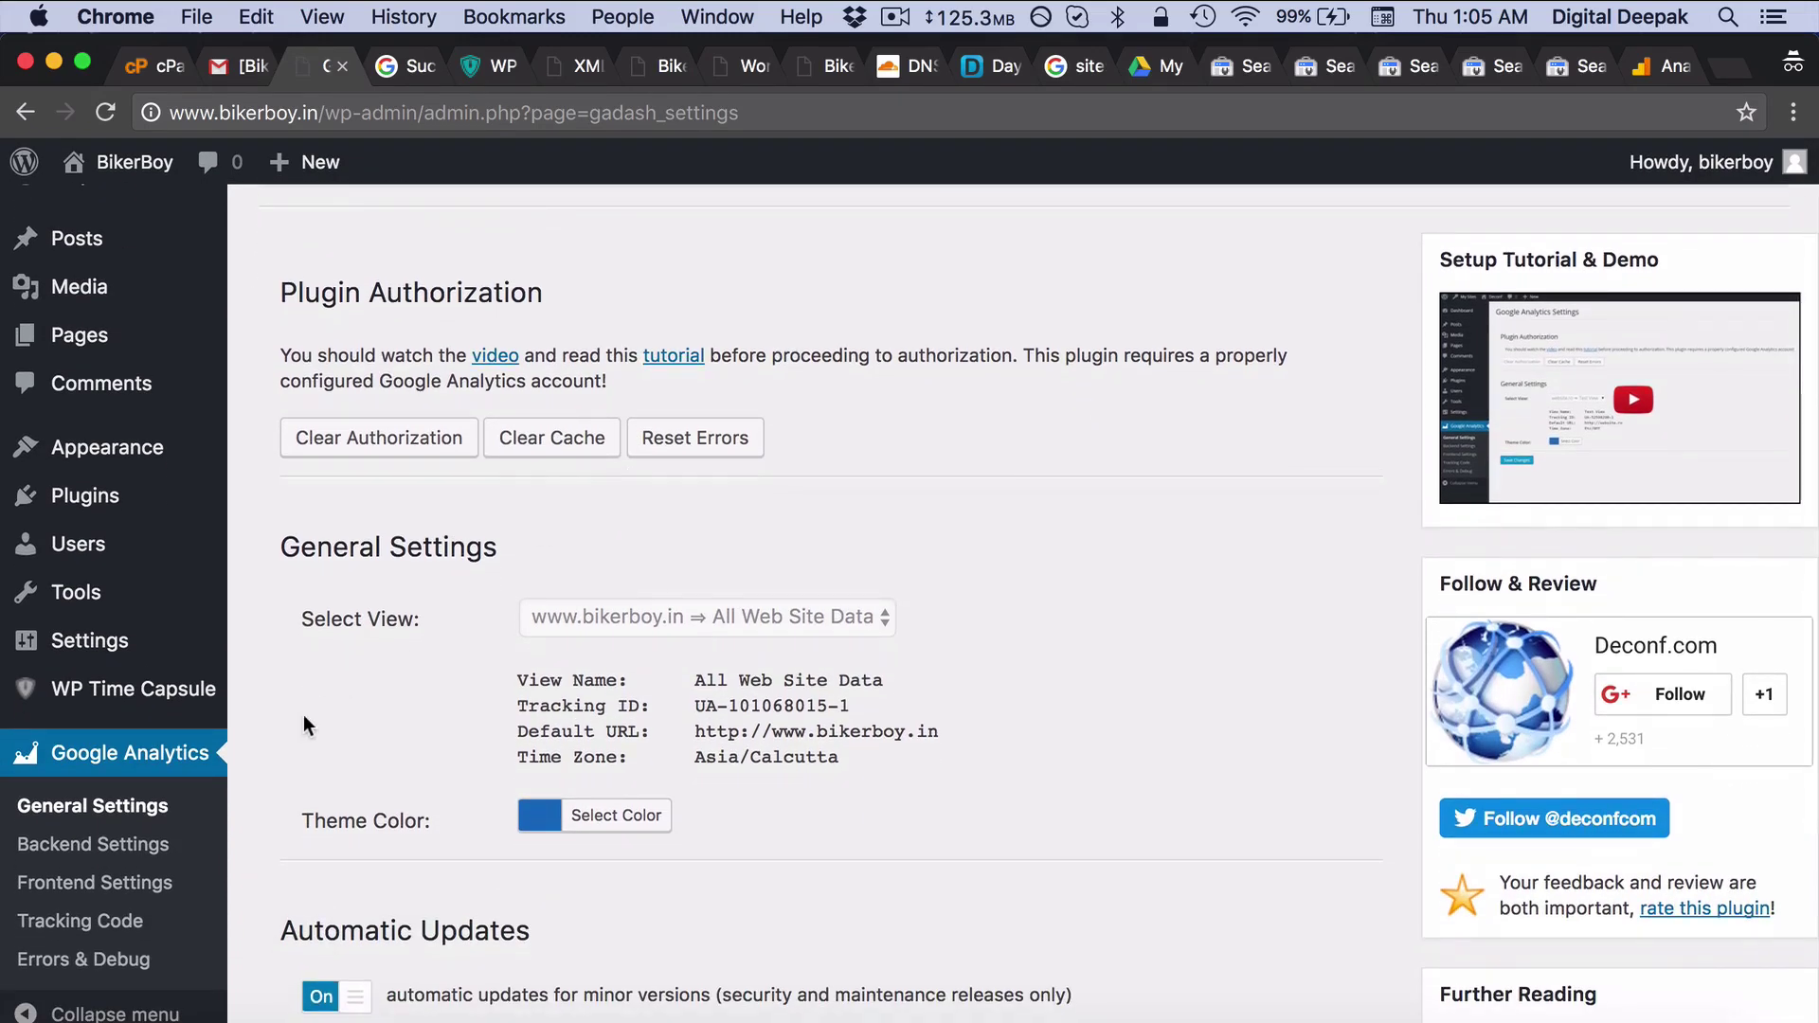
pyautogui.click(159, 926)
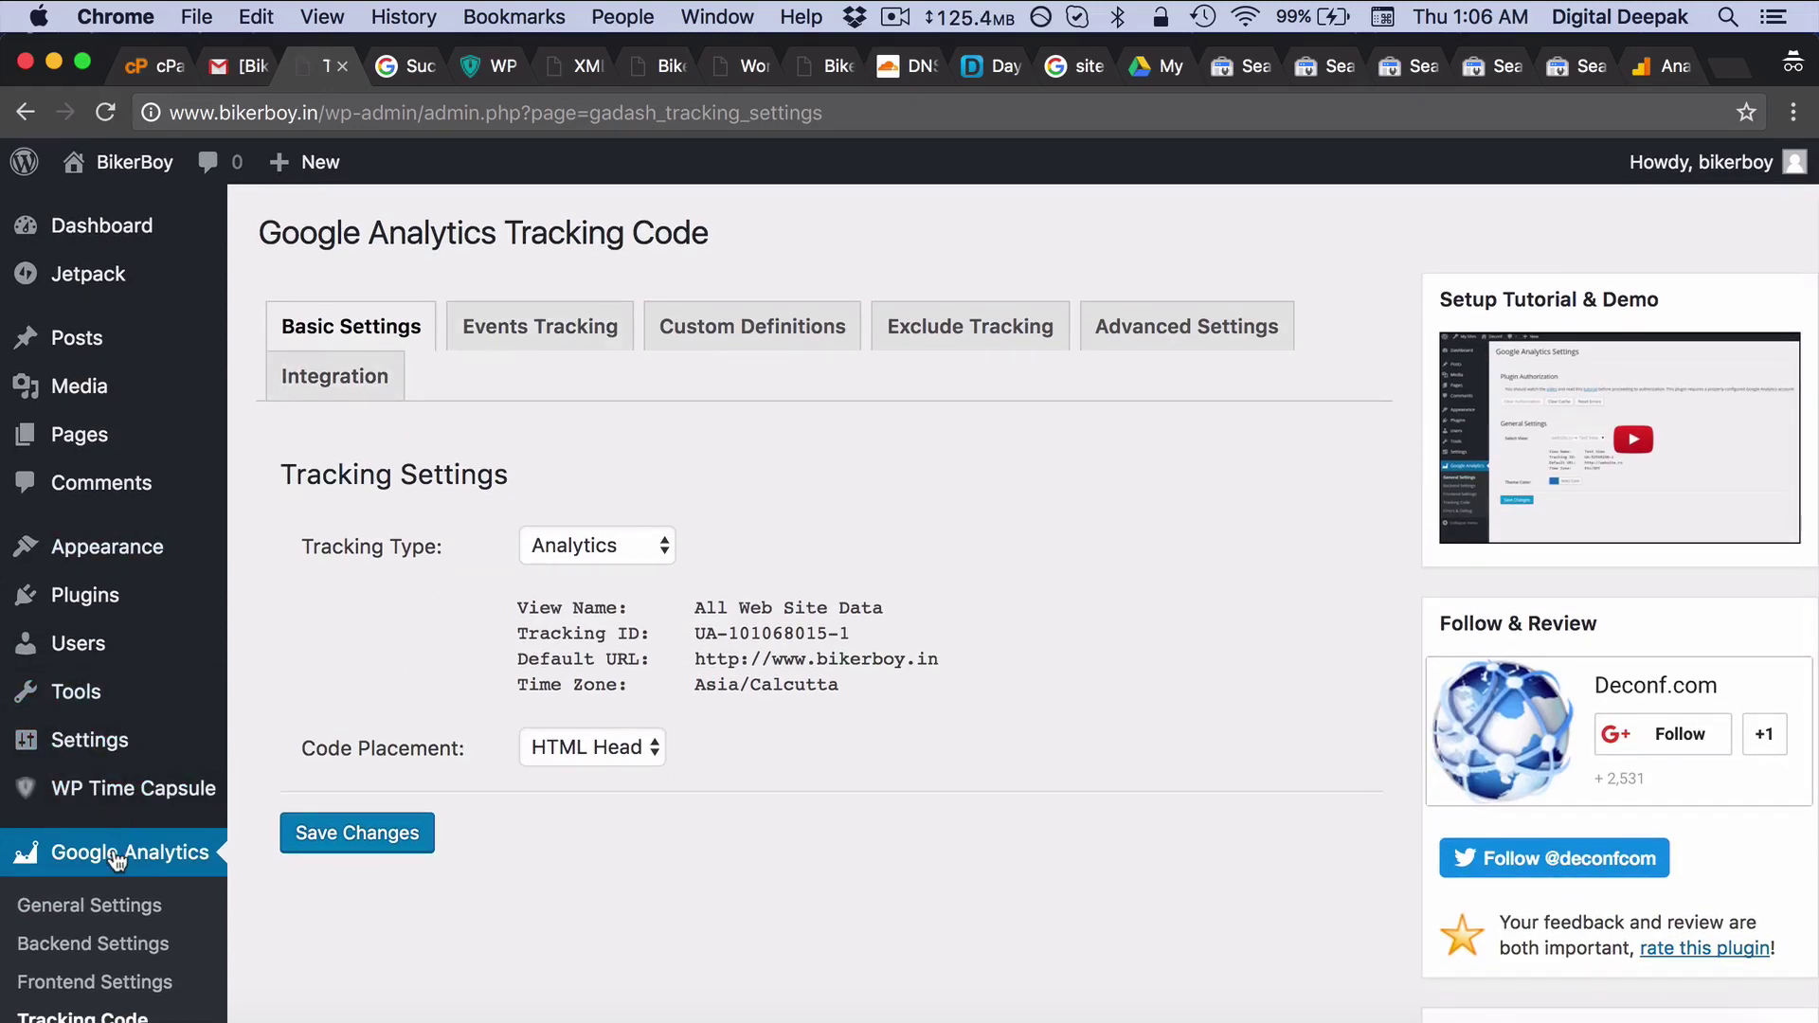
# Return to the WordPress dashboard and open the Real-Time Overview report in Google Analytics, dismissing the introductory tour.
pyautogui.click(114, 890)
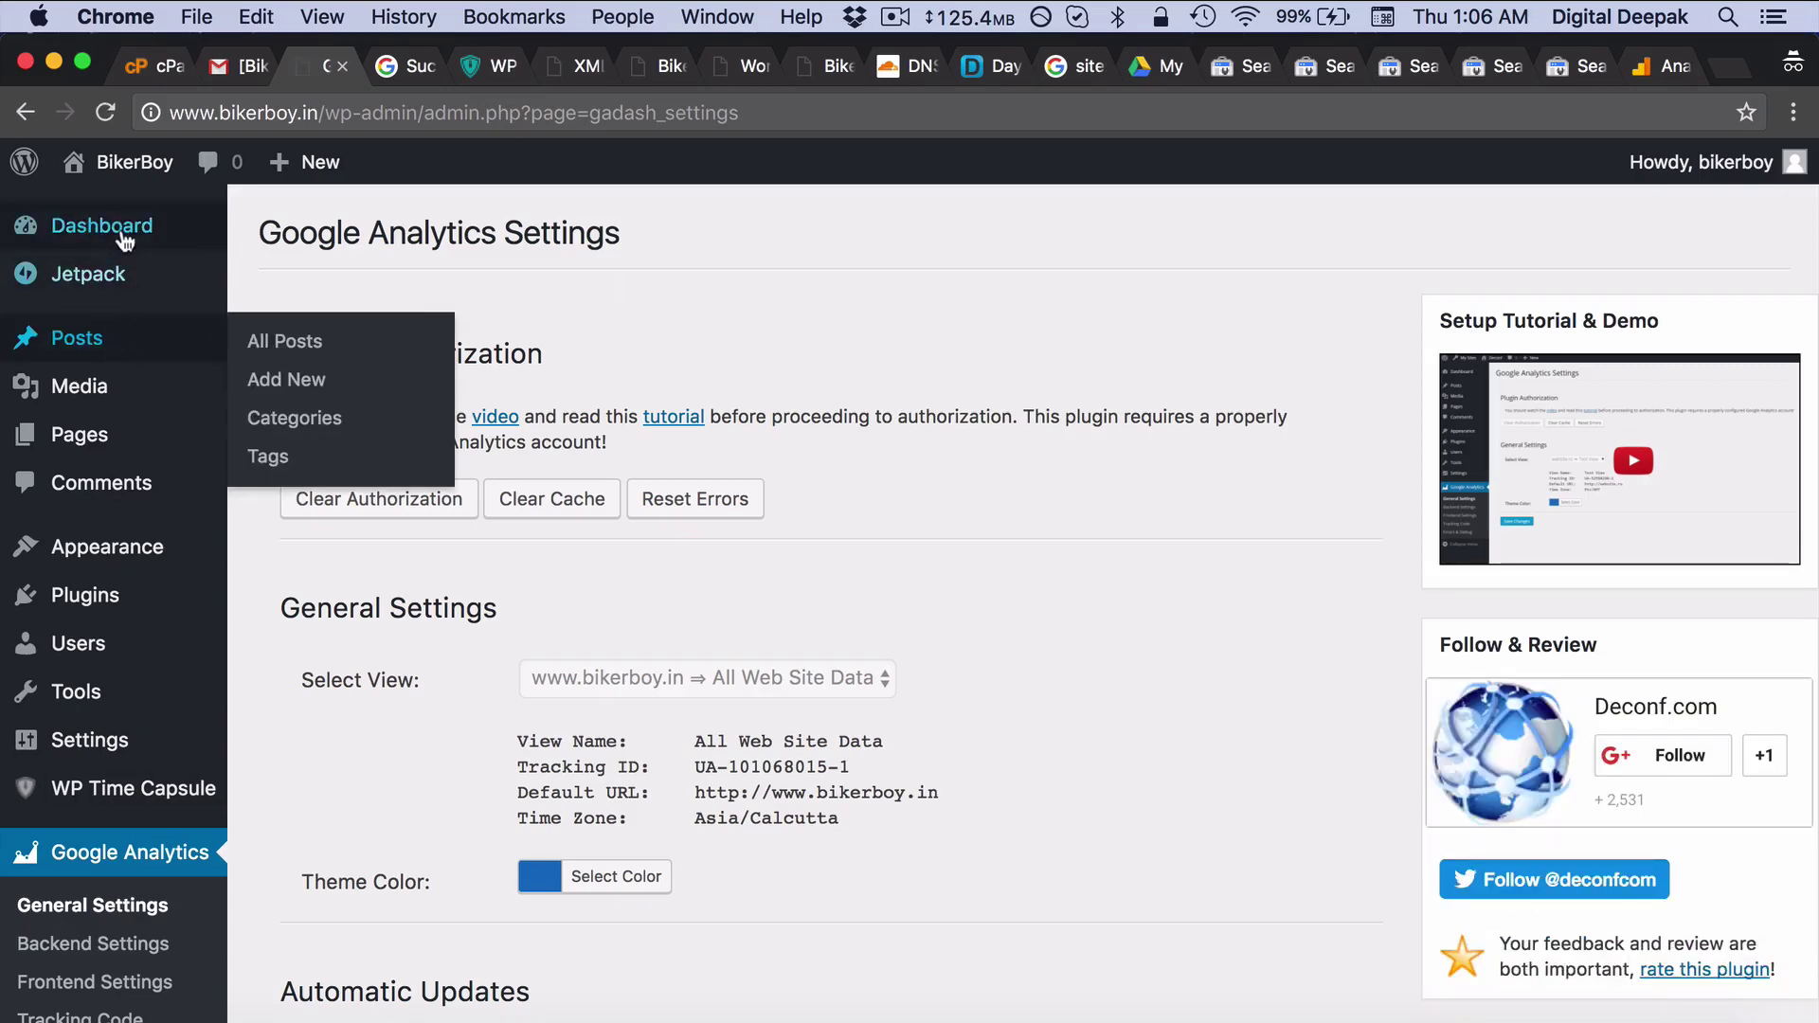
pyautogui.click(124, 232)
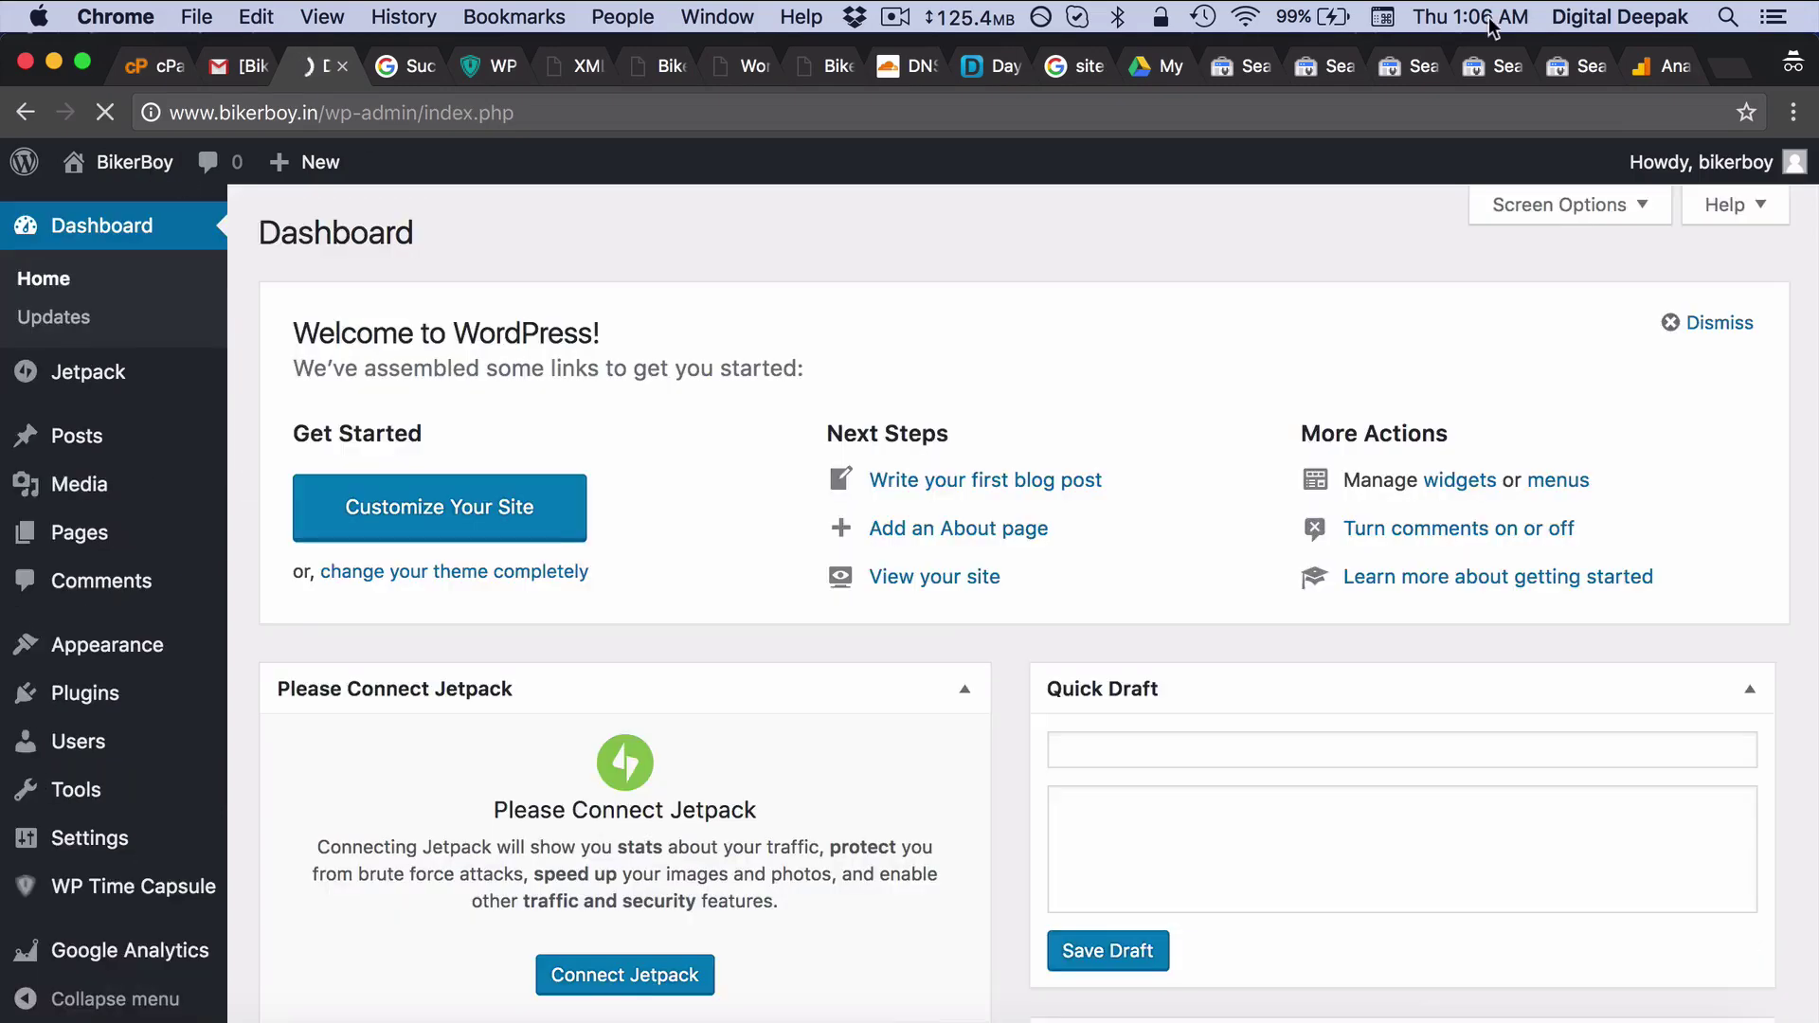
pyautogui.click(1647, 68)
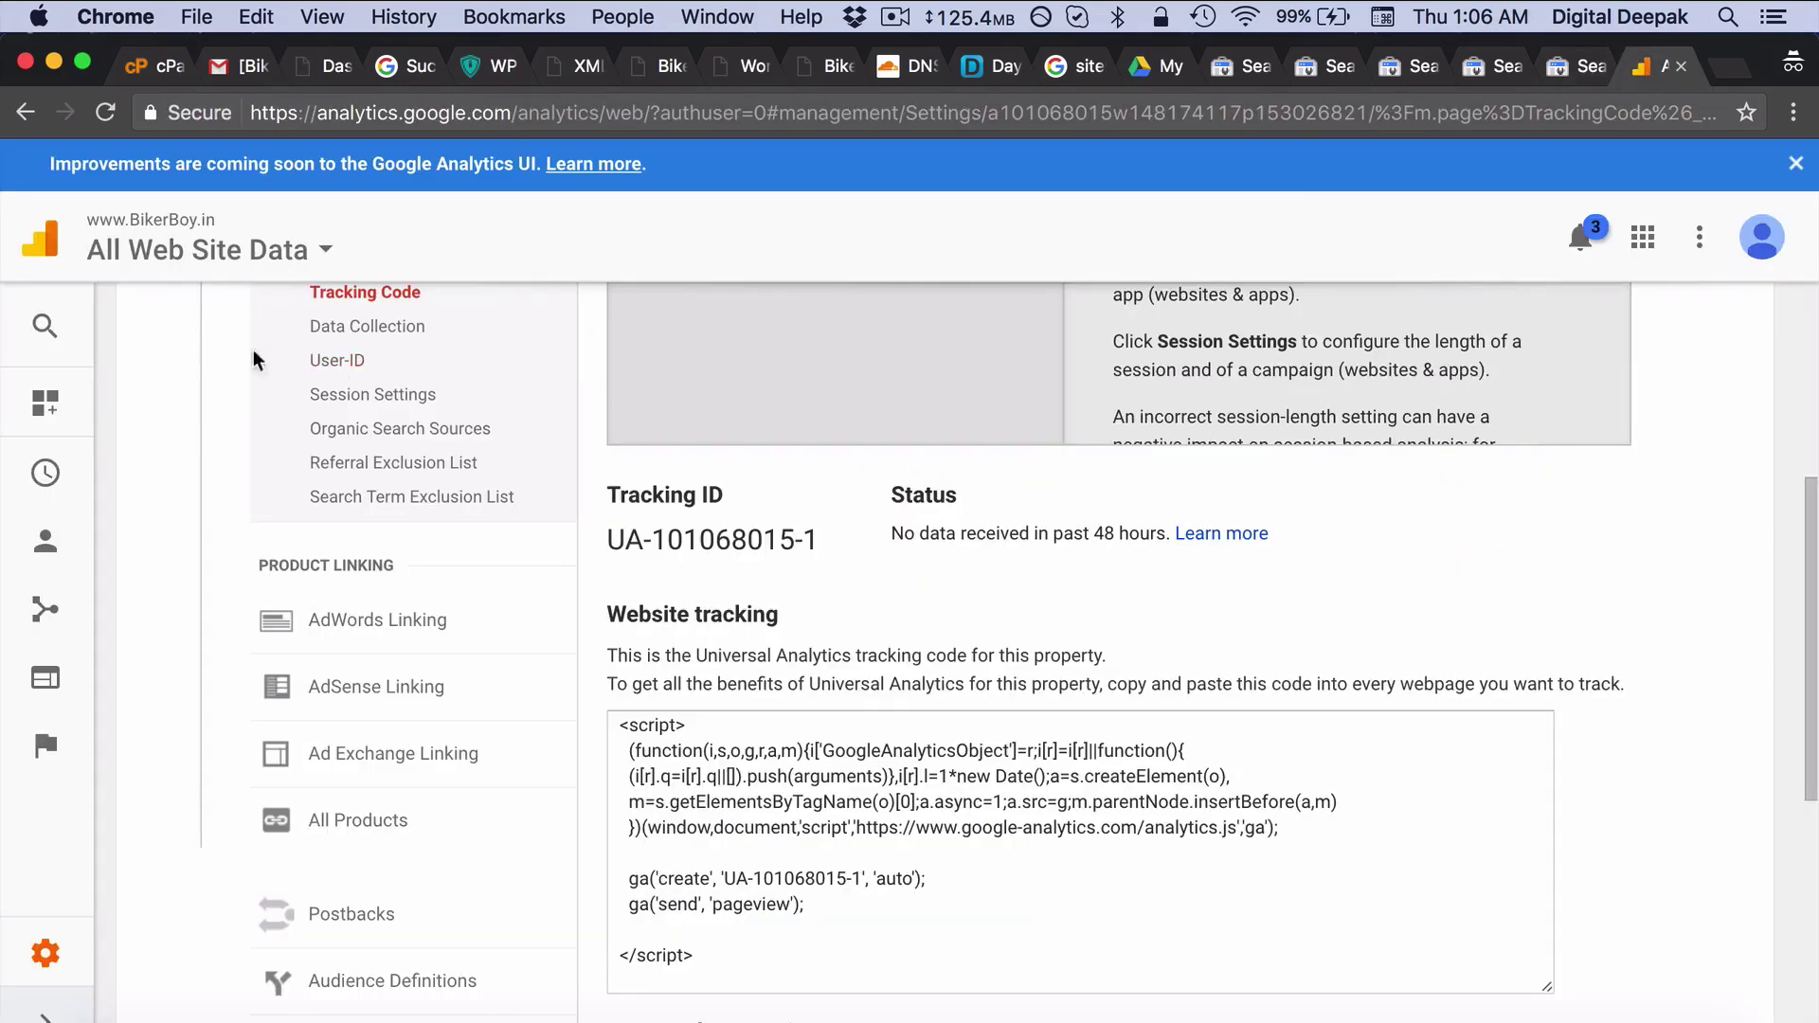
pyautogui.moveTo(44, 332)
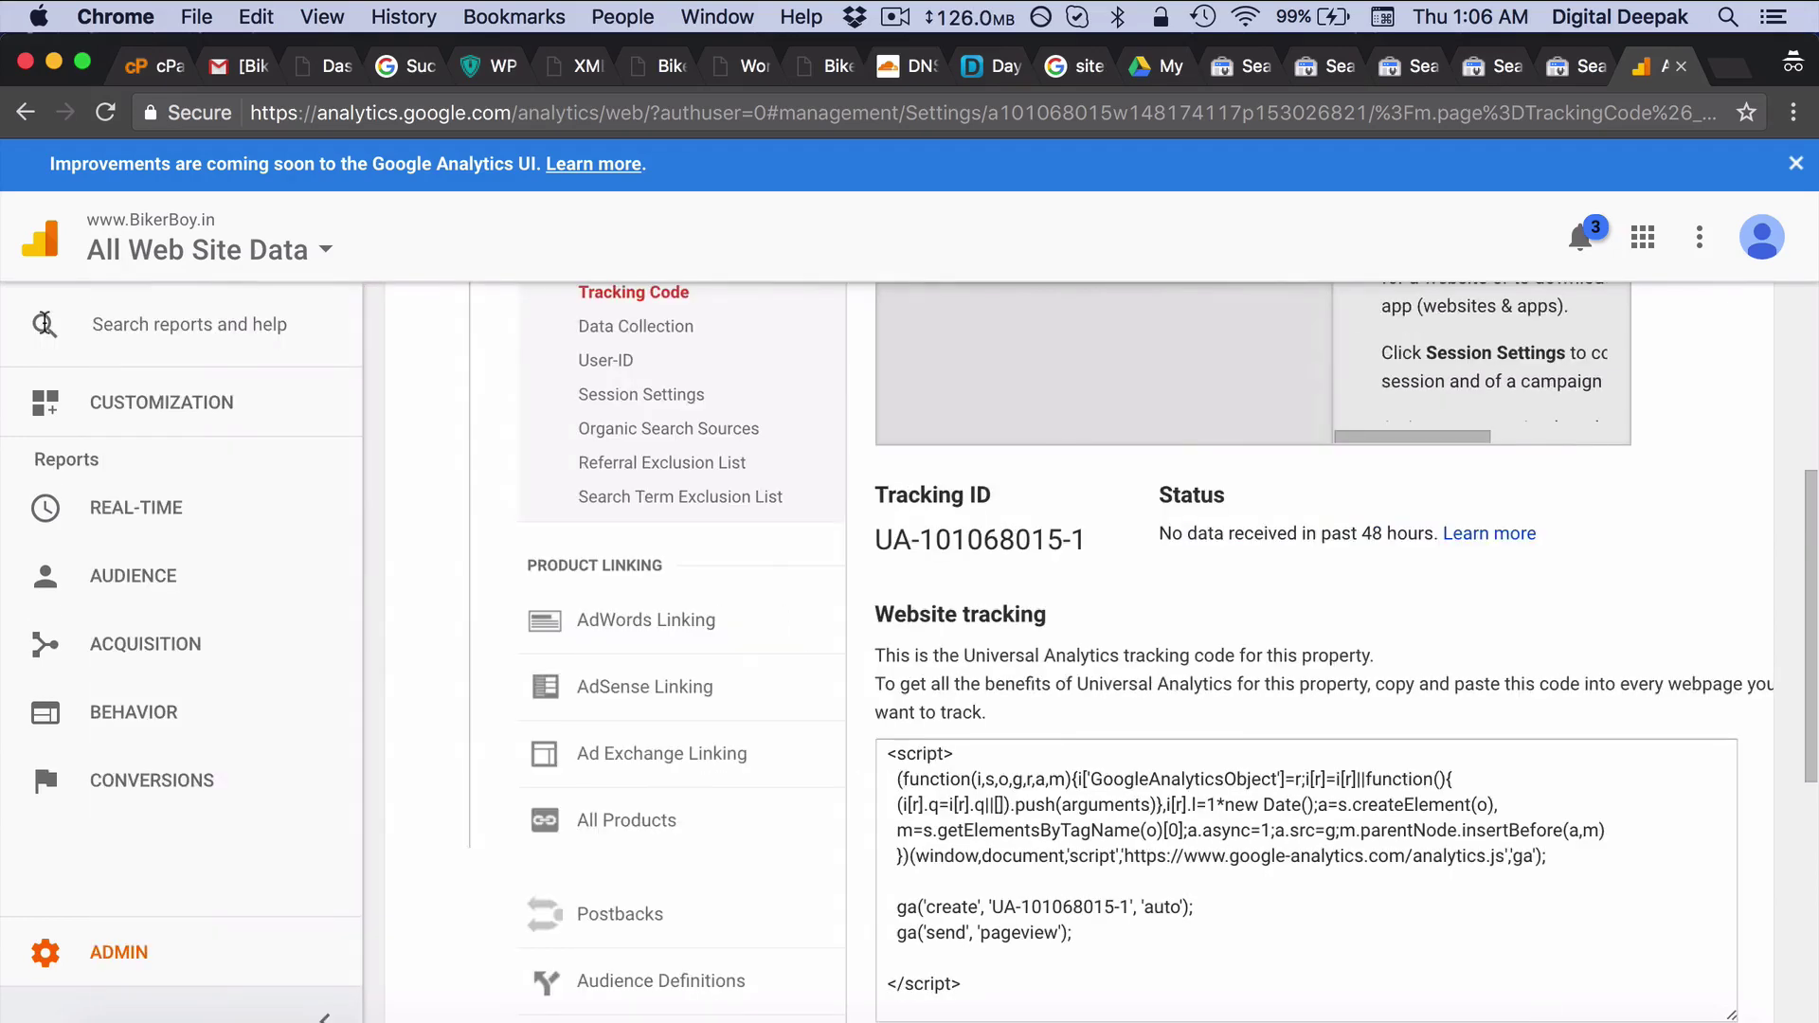
pyautogui.click(152, 509)
pyautogui.click(184, 569)
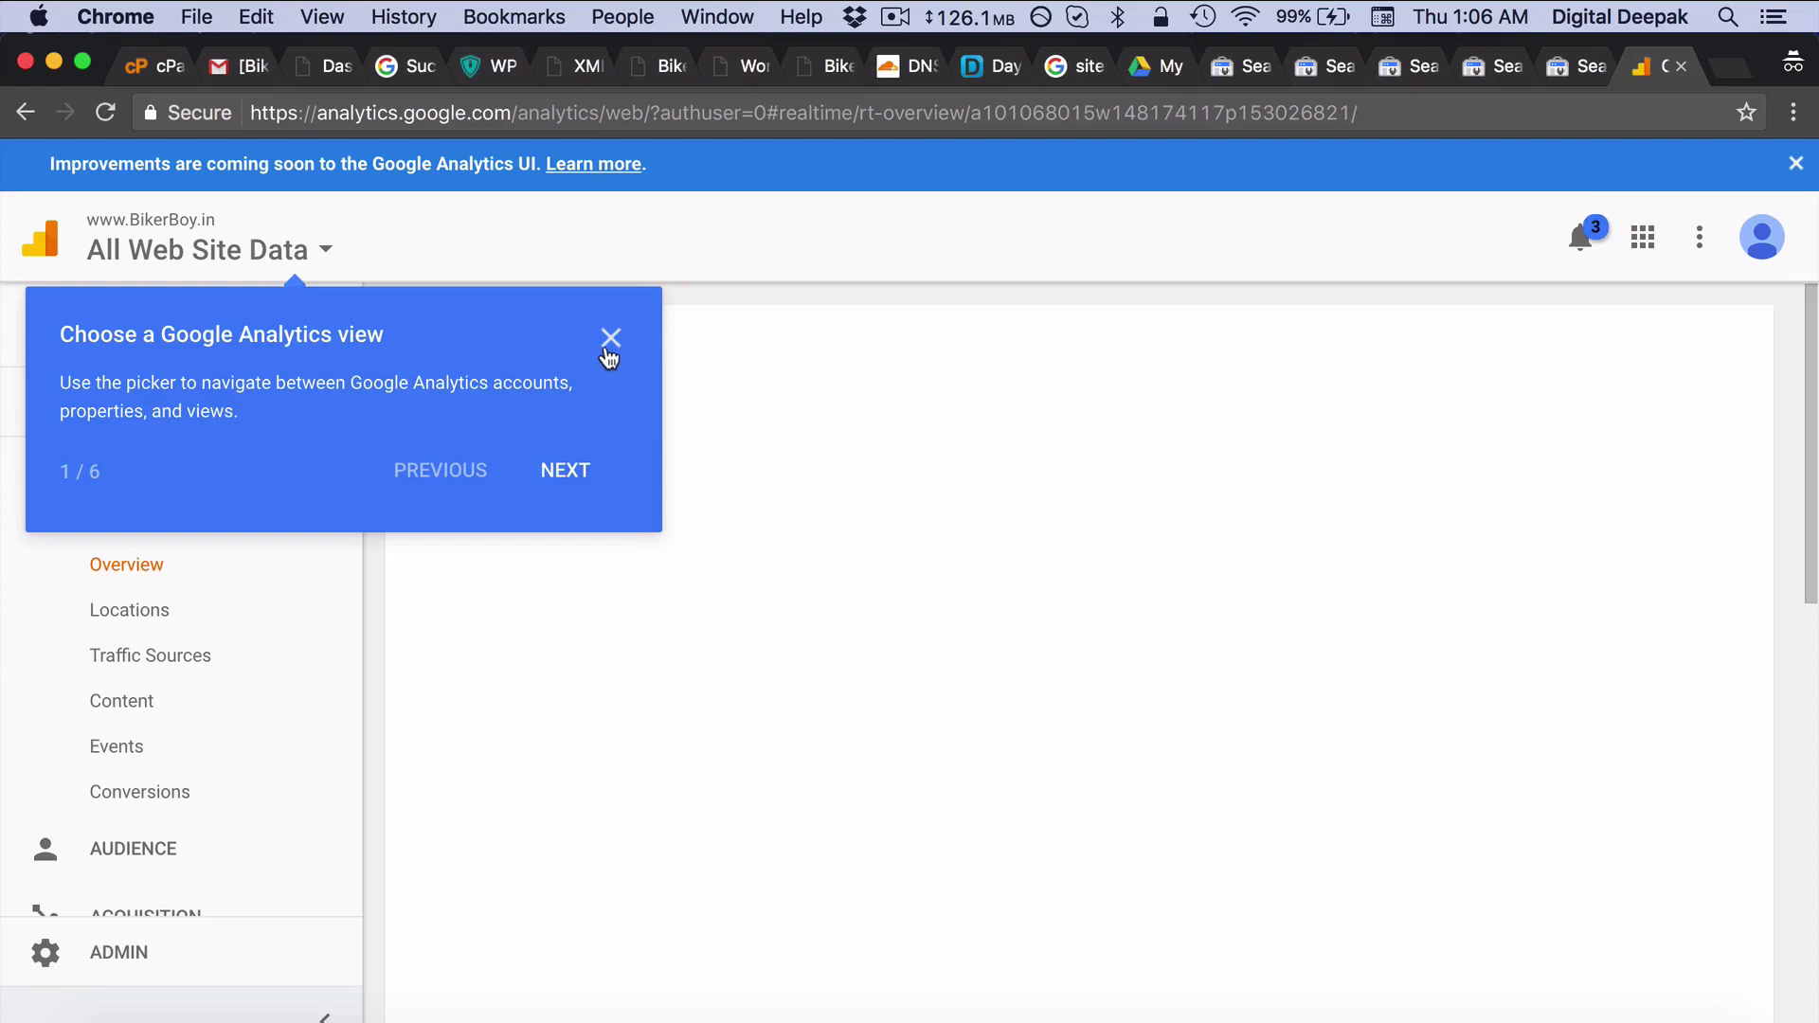
pyautogui.click(609, 349)
pyautogui.scroll(-5, 652, 495)
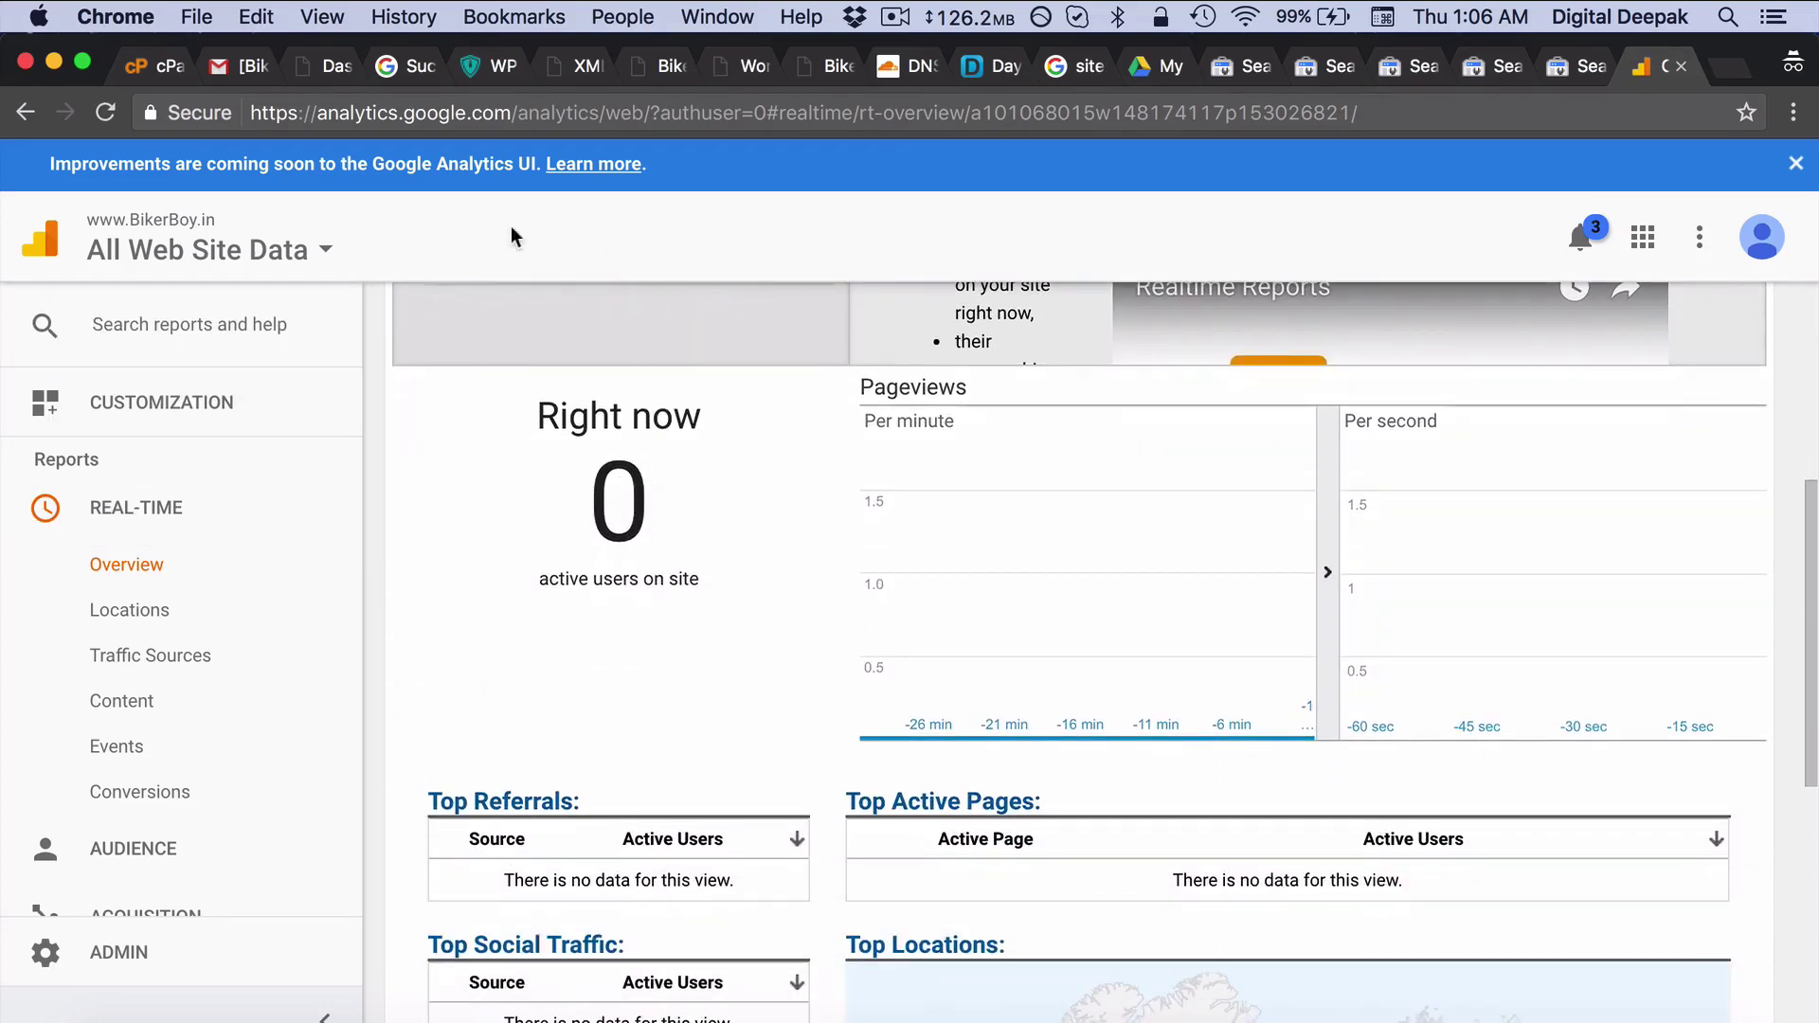
# Visit the live BikerBoy site from the WordPress dashboard in a new browser tab to generate a test visit.
pyautogui.click(317, 57)
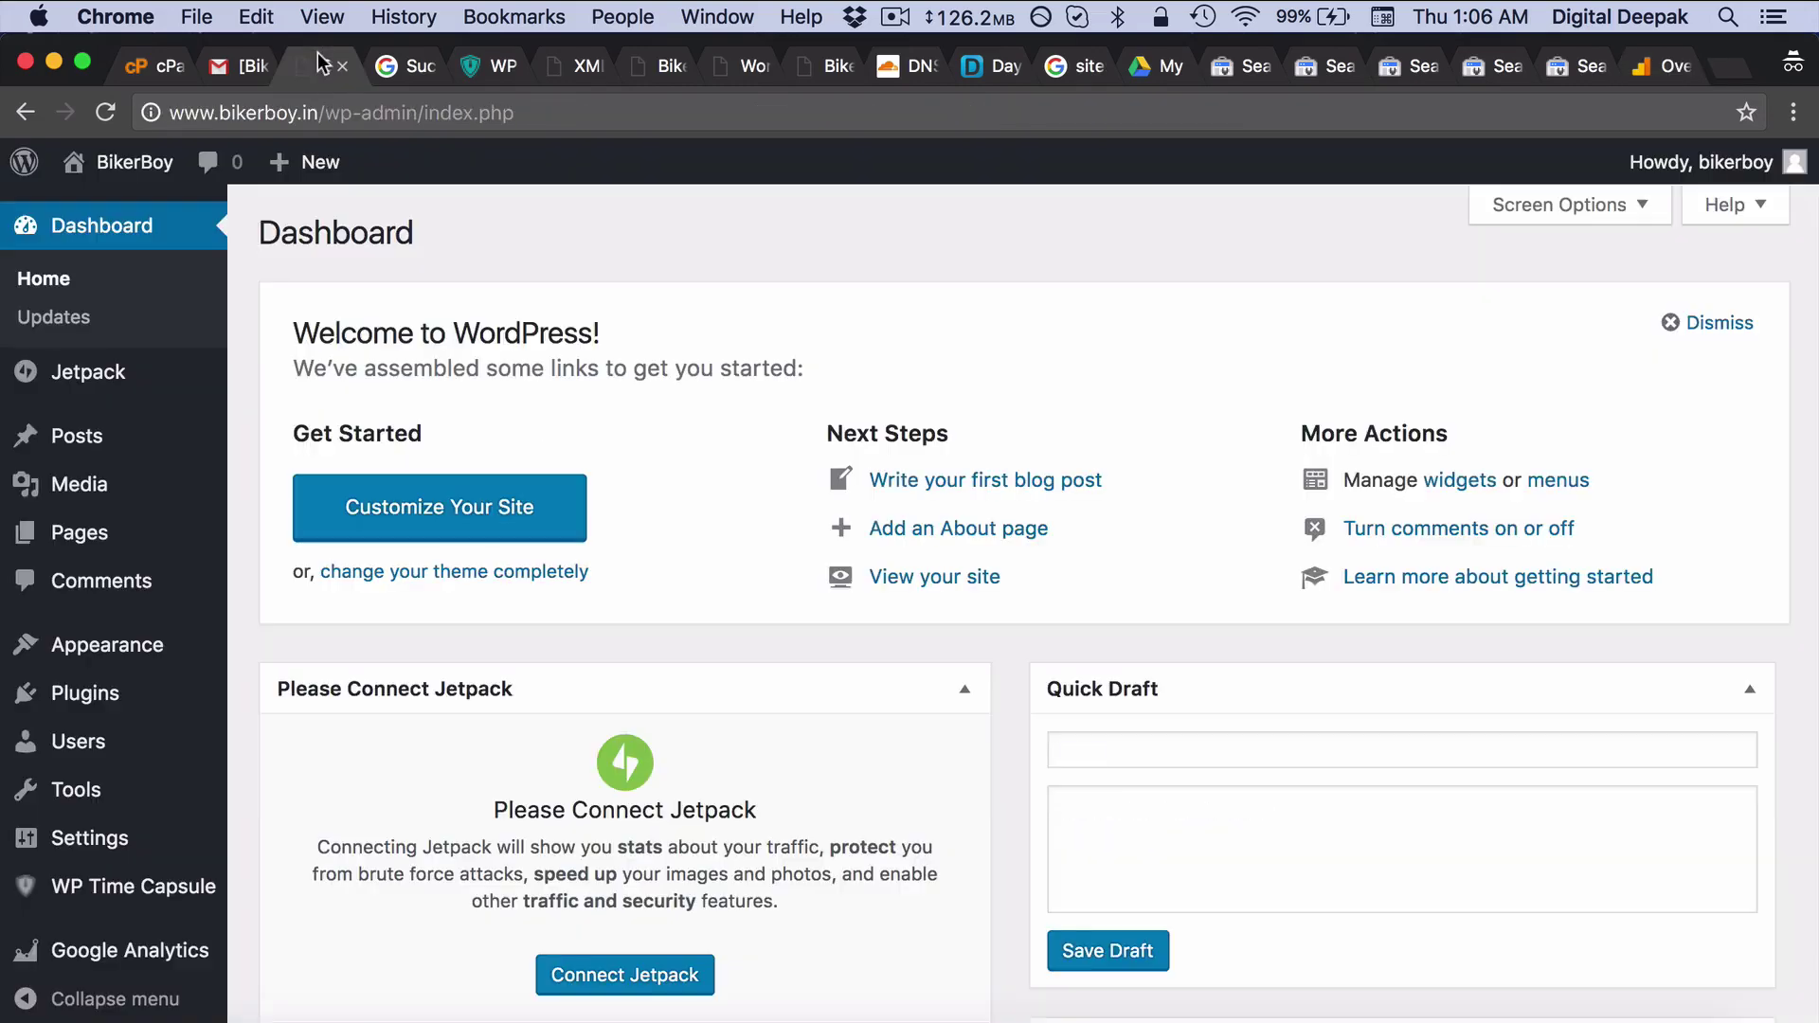
pyautogui.moveTo(128, 167)
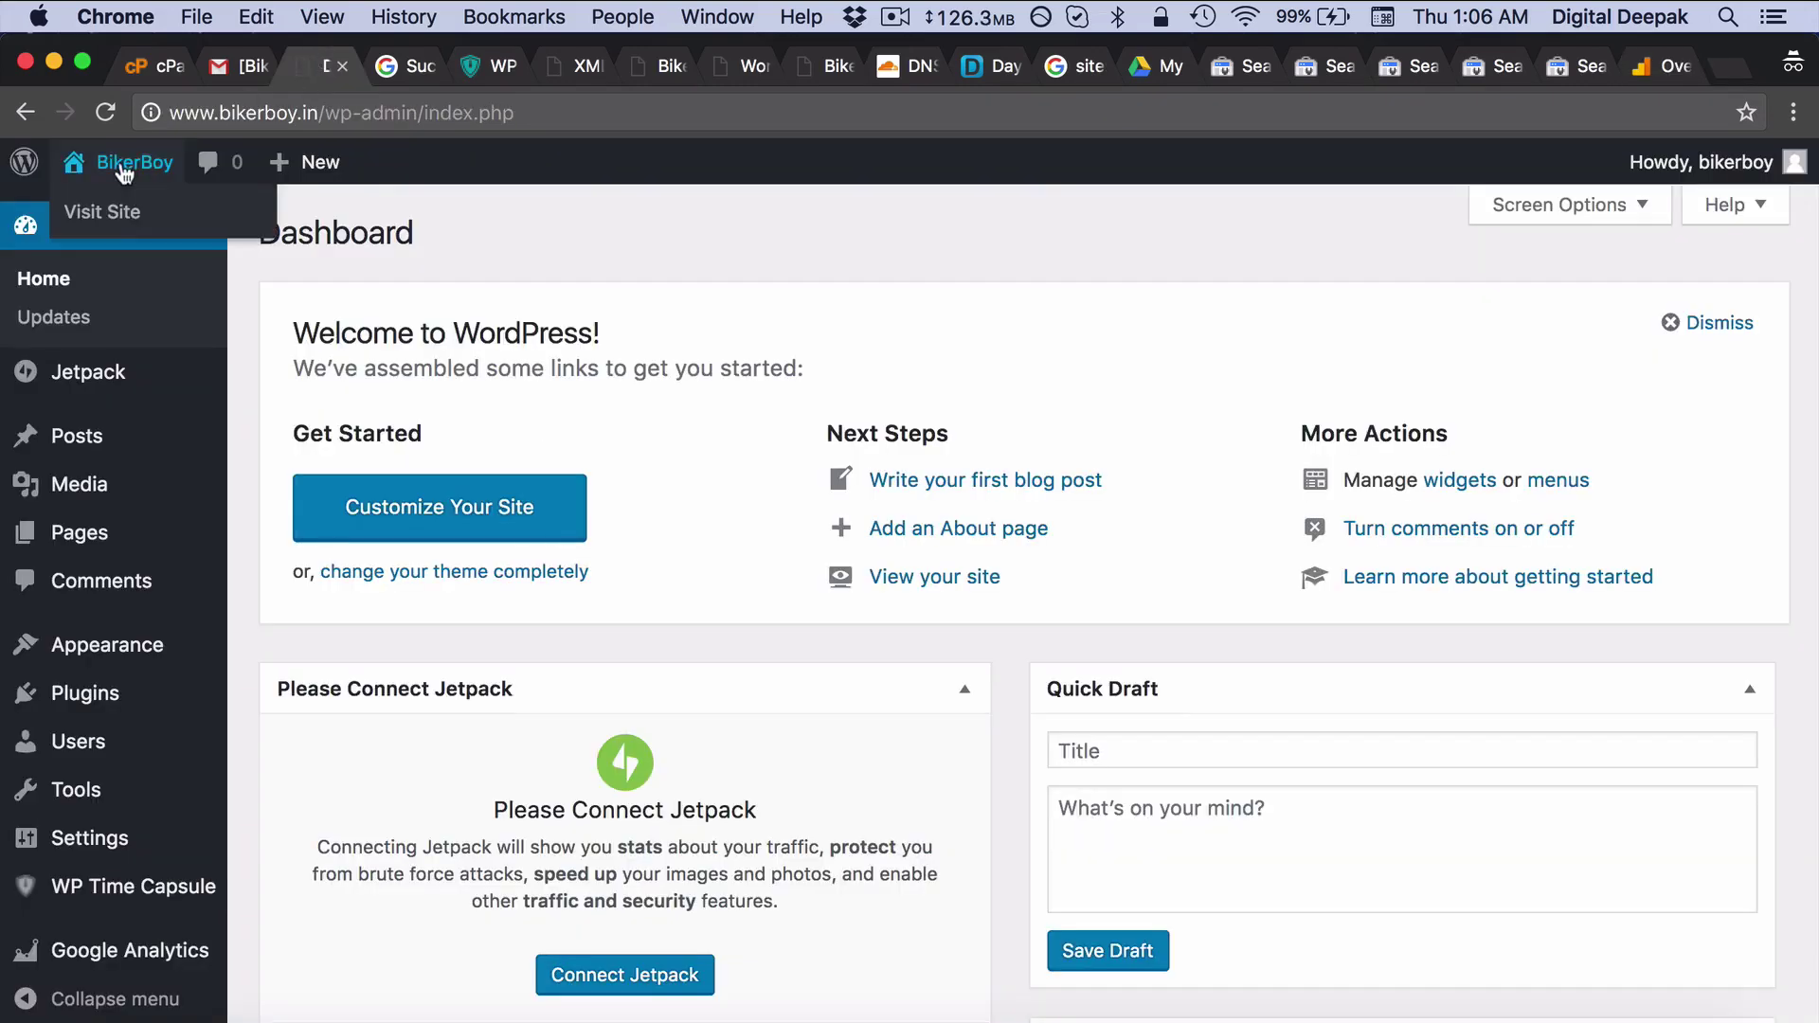
pyautogui.rightClick(124, 220)
pyautogui.click(149, 223)
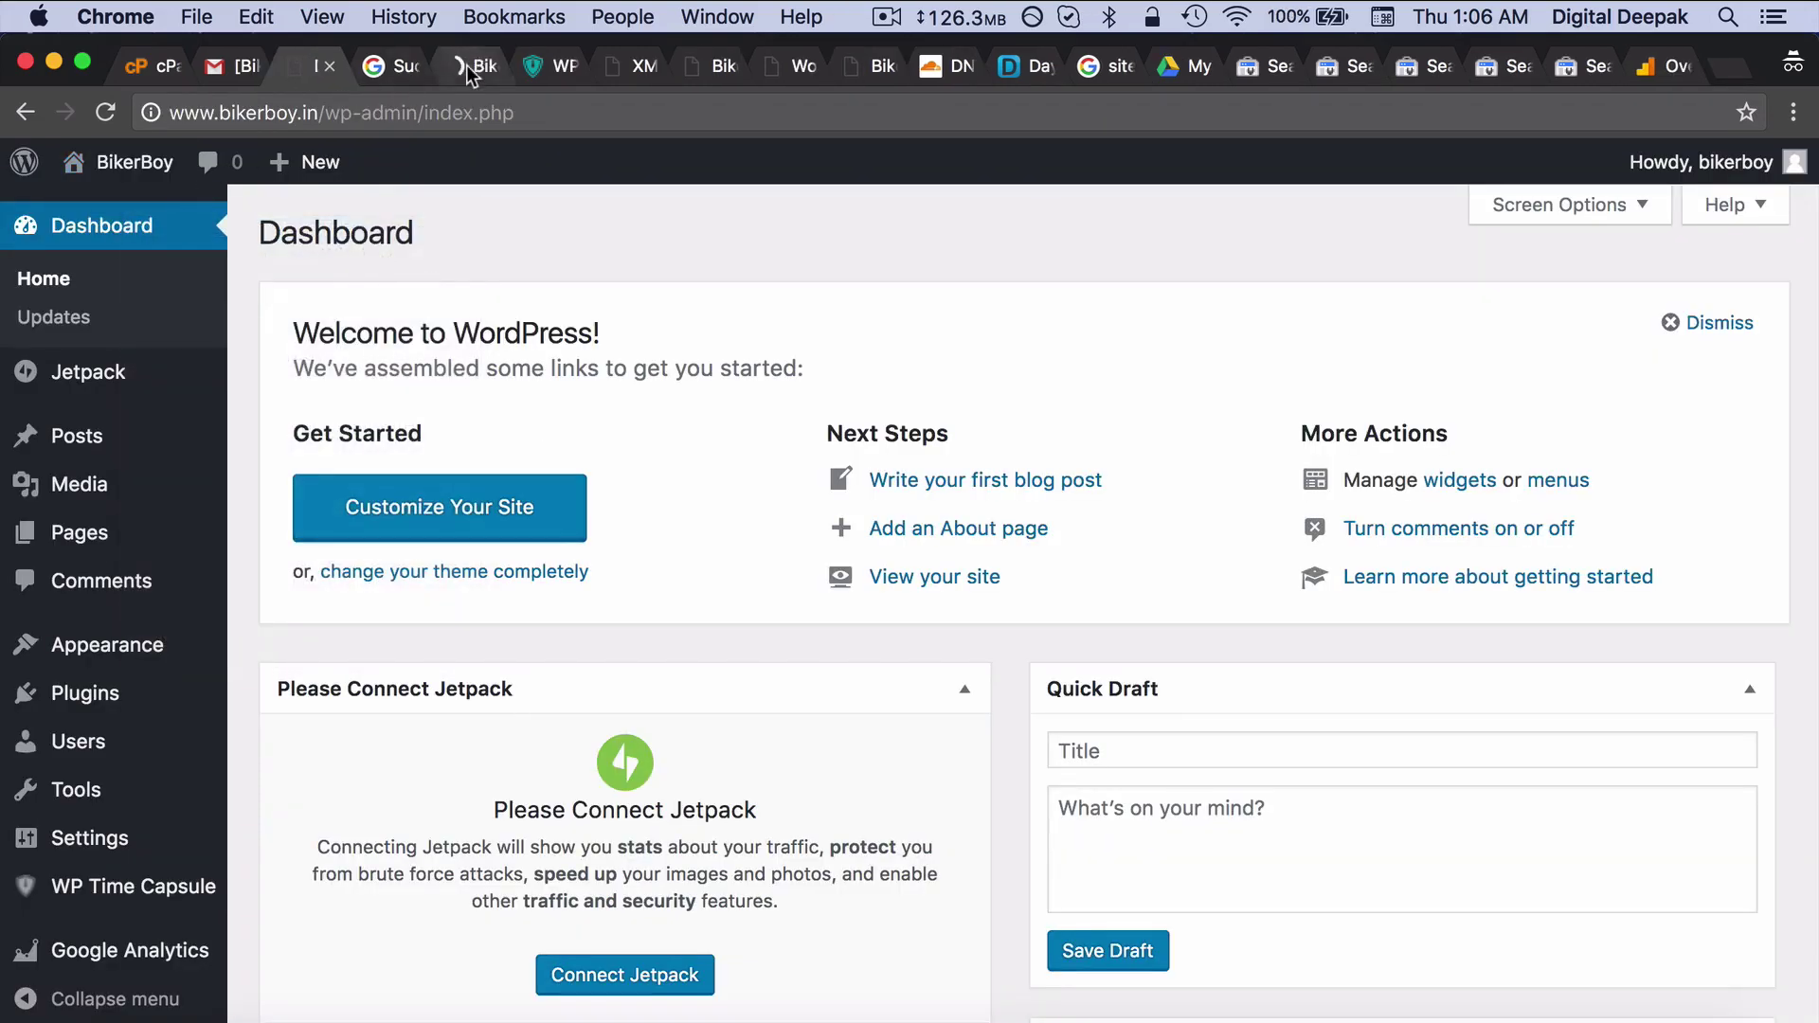
pyautogui.click(466, 64)
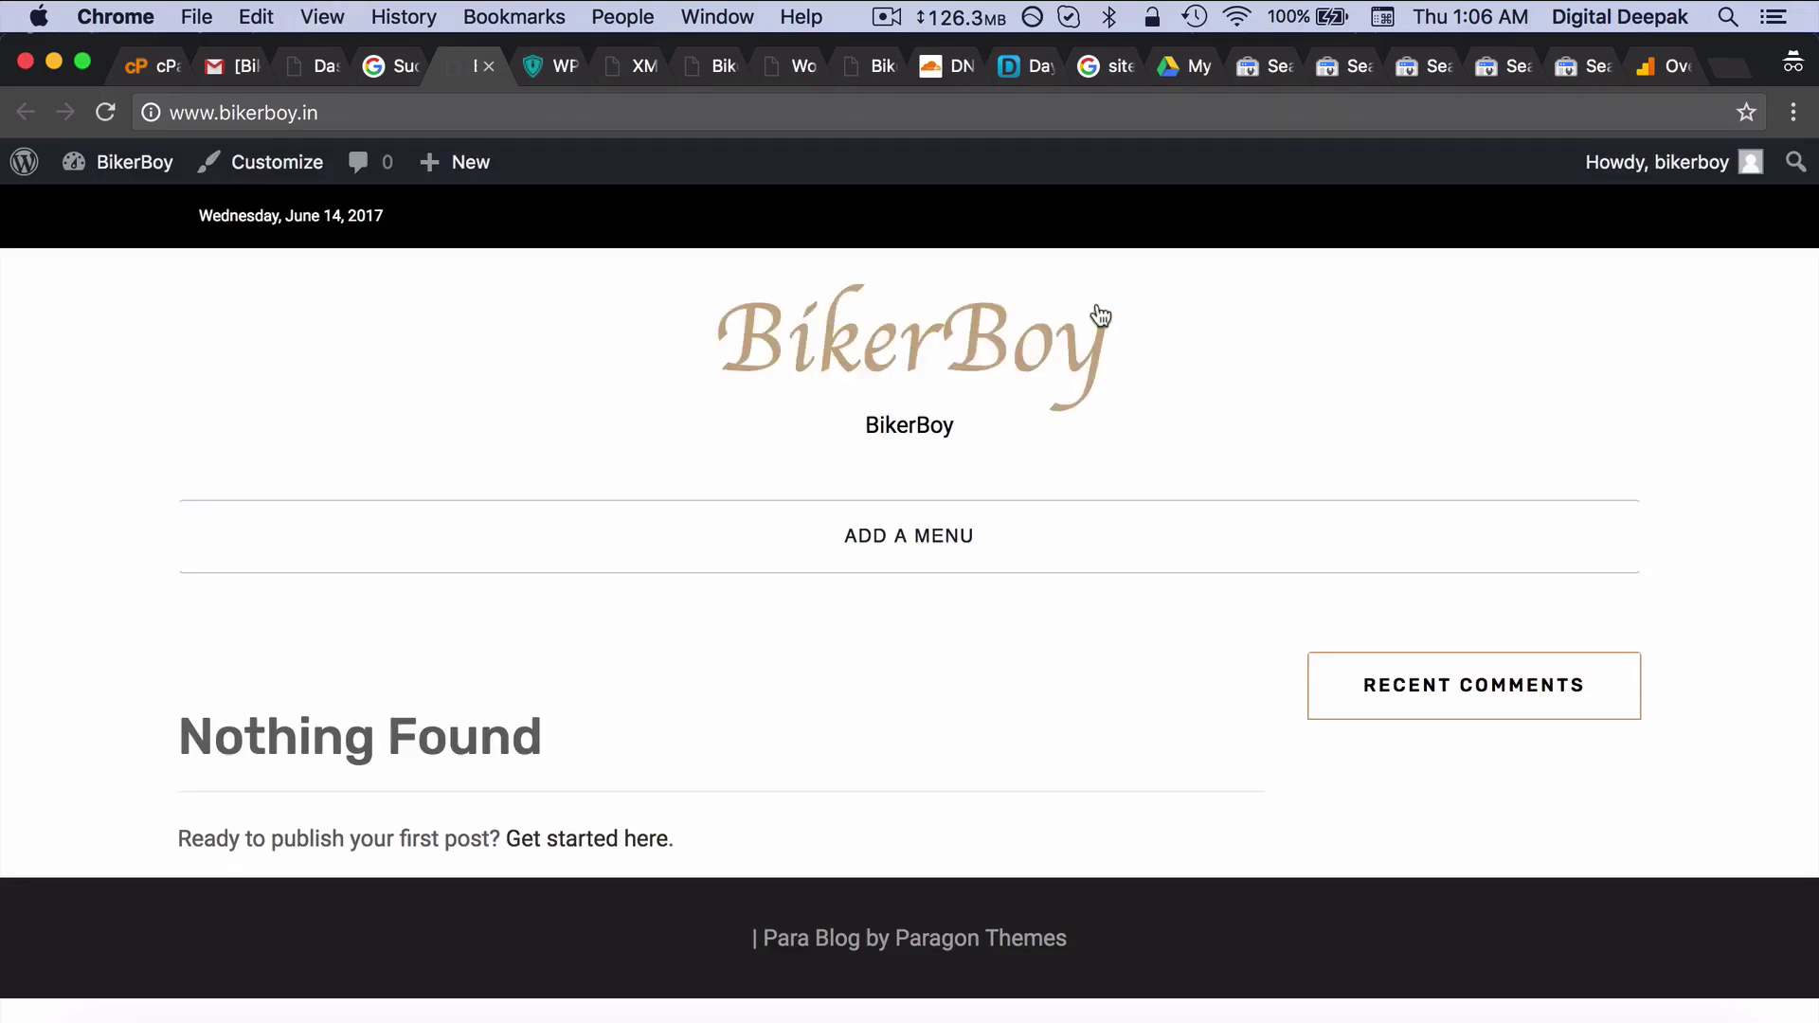
# Check the real-time report in Google Analytics for active users, active pages and visitor location, and close the Analytics Education panel.
pyautogui.click(1654, 68)
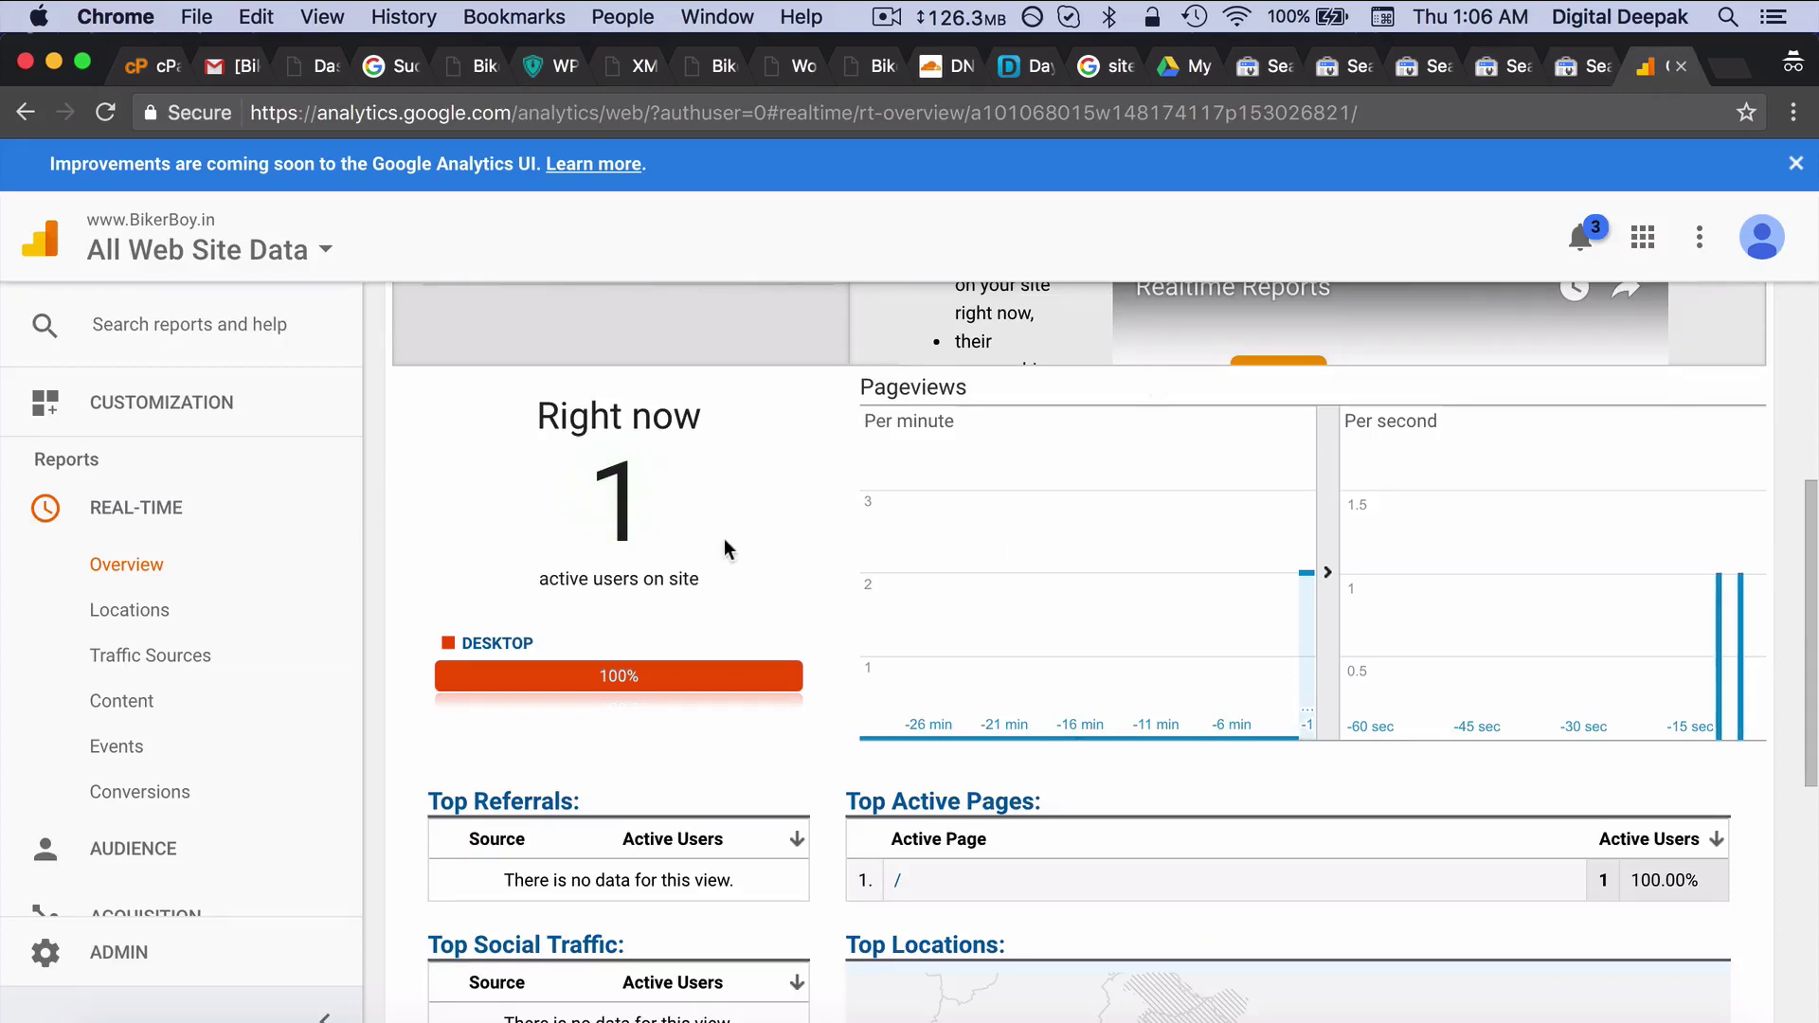
pyautogui.scroll(4, 724, 548)
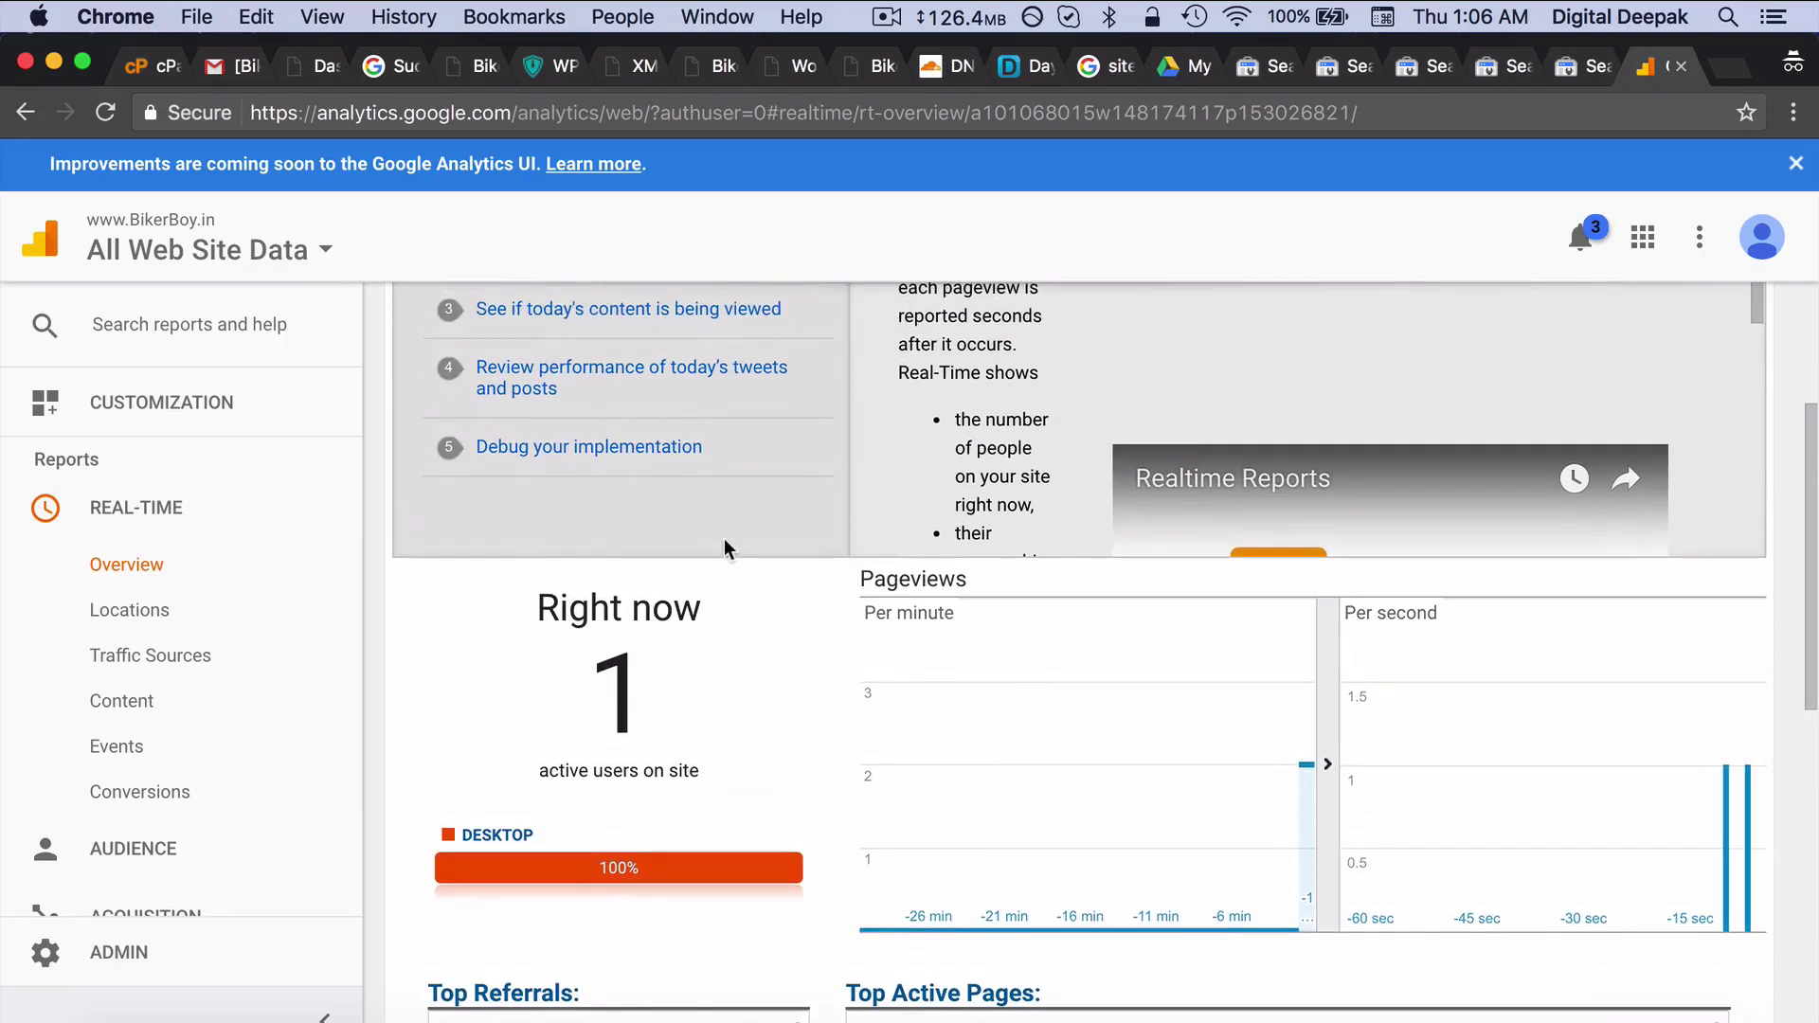
pyautogui.scroll(-3, 724, 548)
pyautogui.scroll(-3, 723, 547)
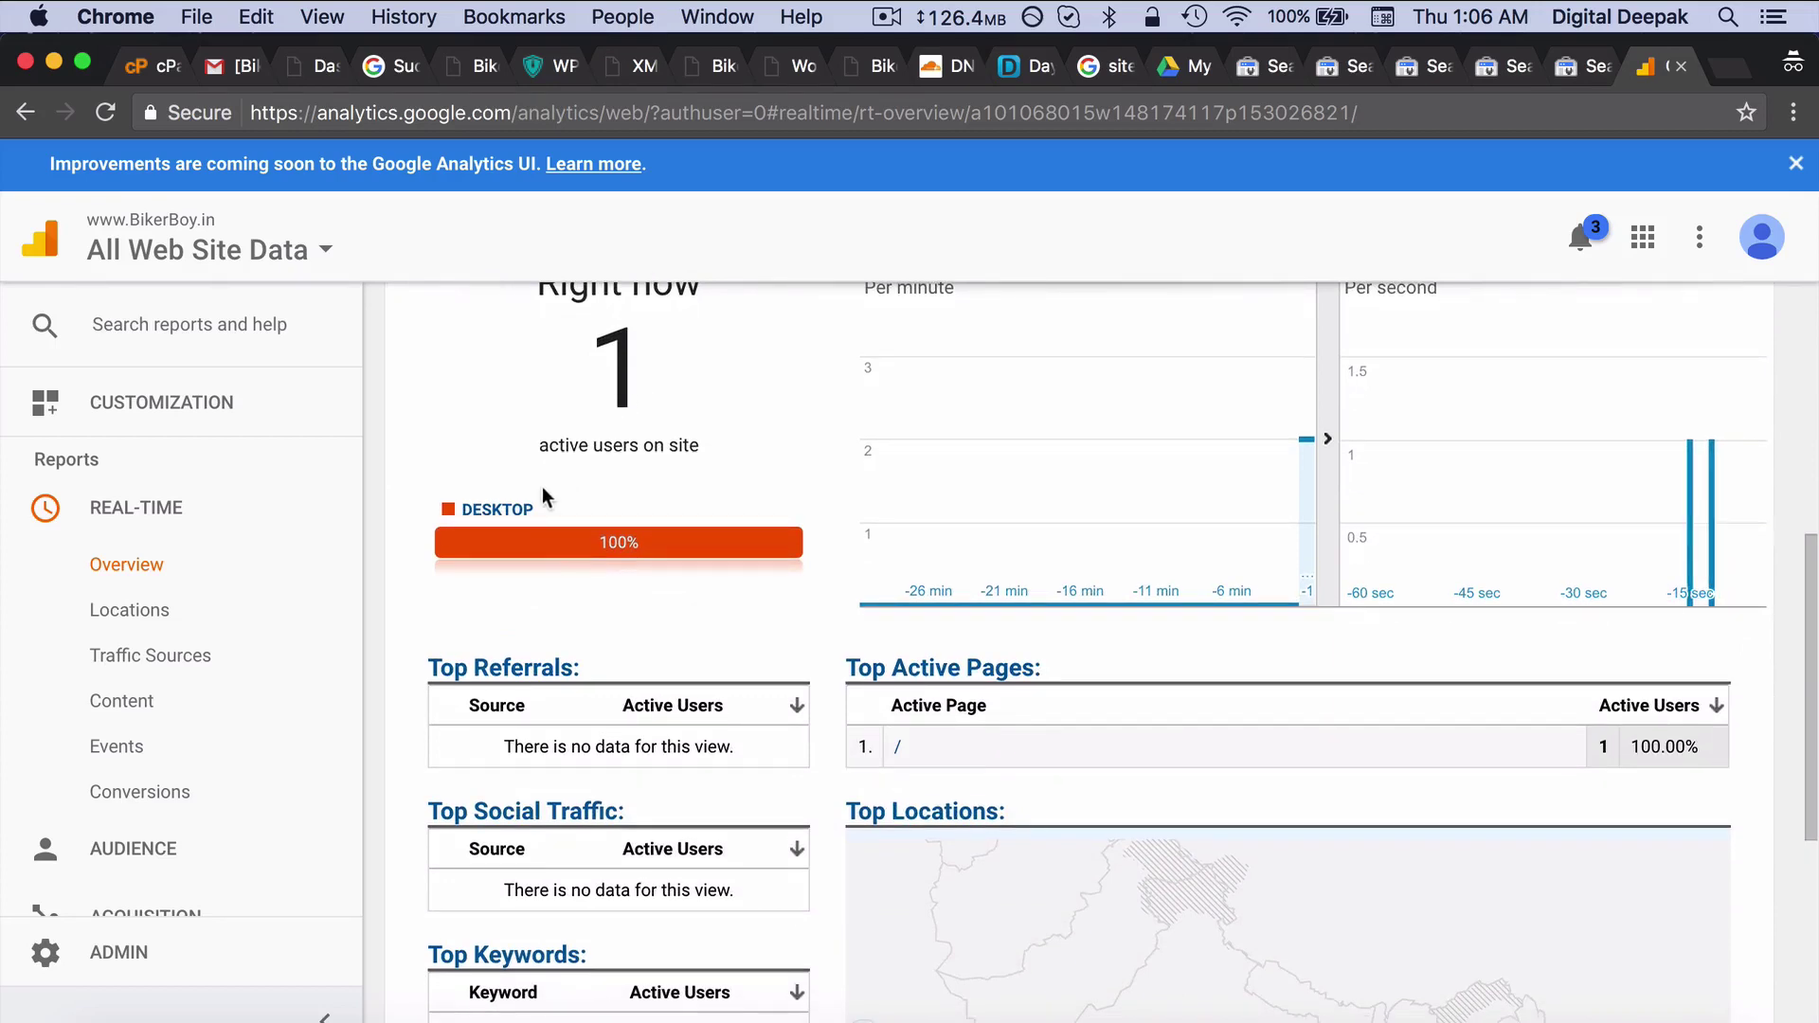
pyautogui.scroll(-9, 549, 557)
pyautogui.moveTo(1195, 779)
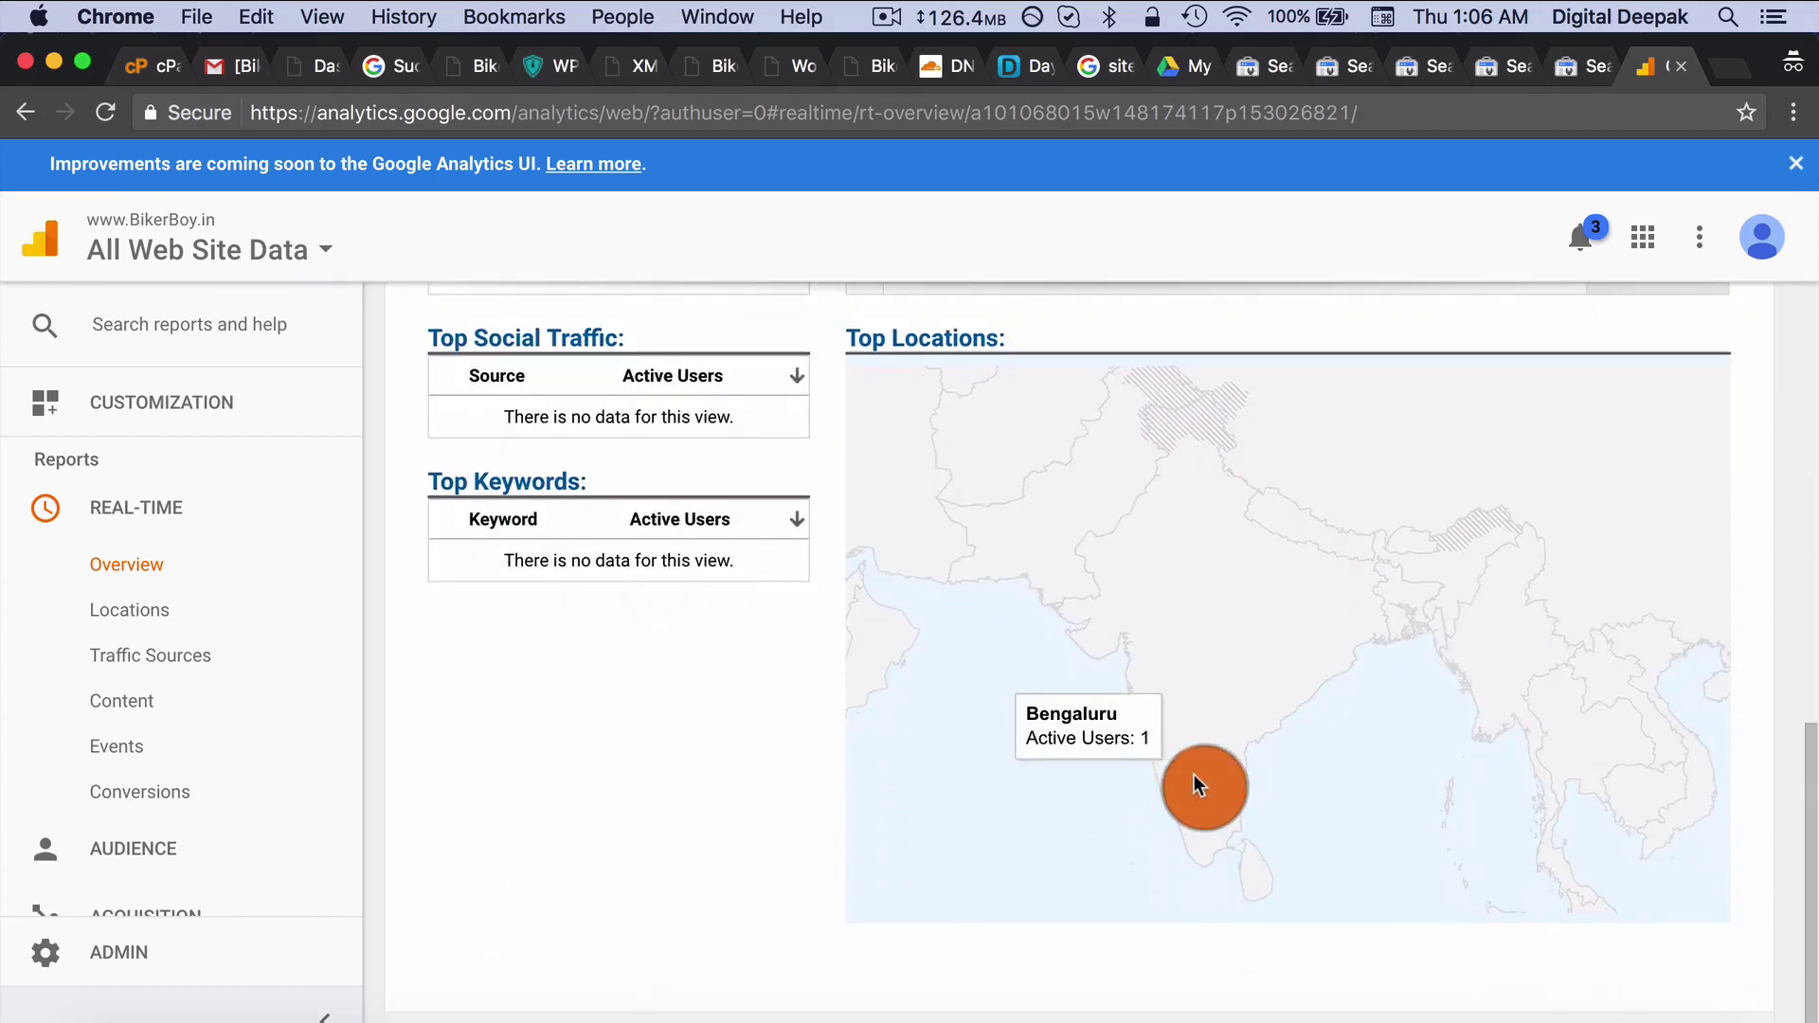
pyautogui.scroll(12, 722, 679)
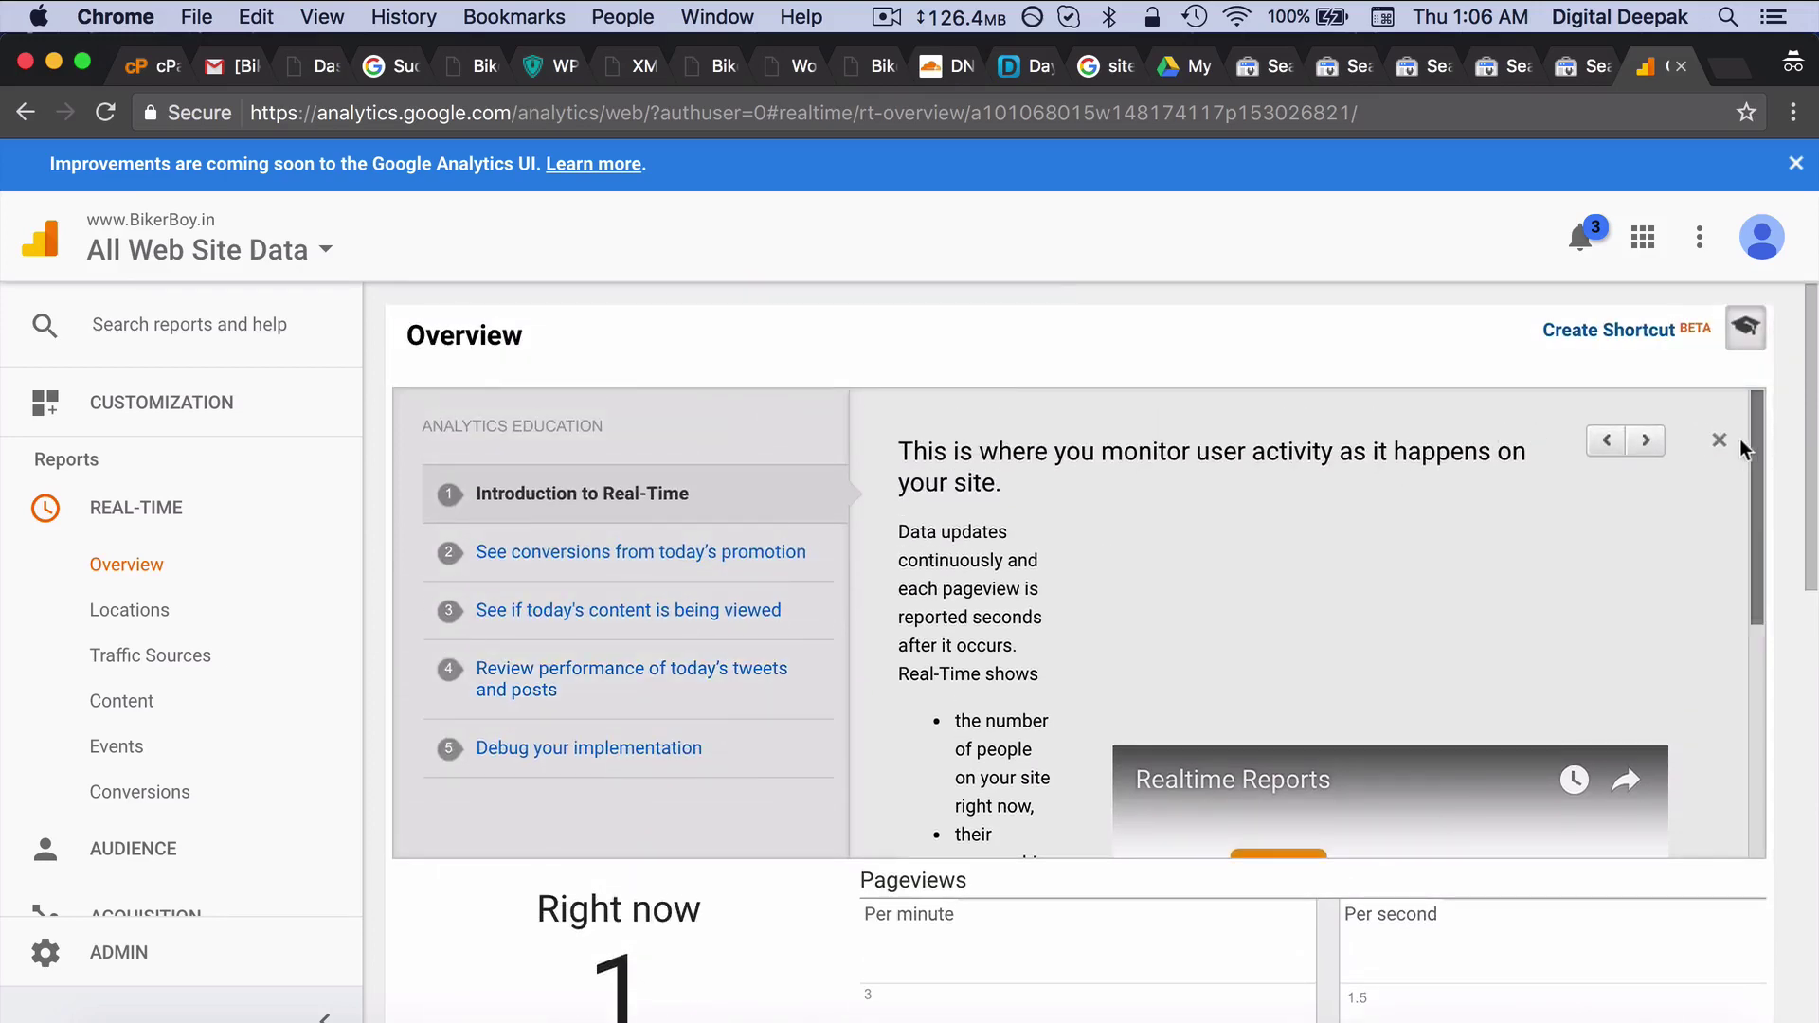
pyautogui.click(1720, 443)
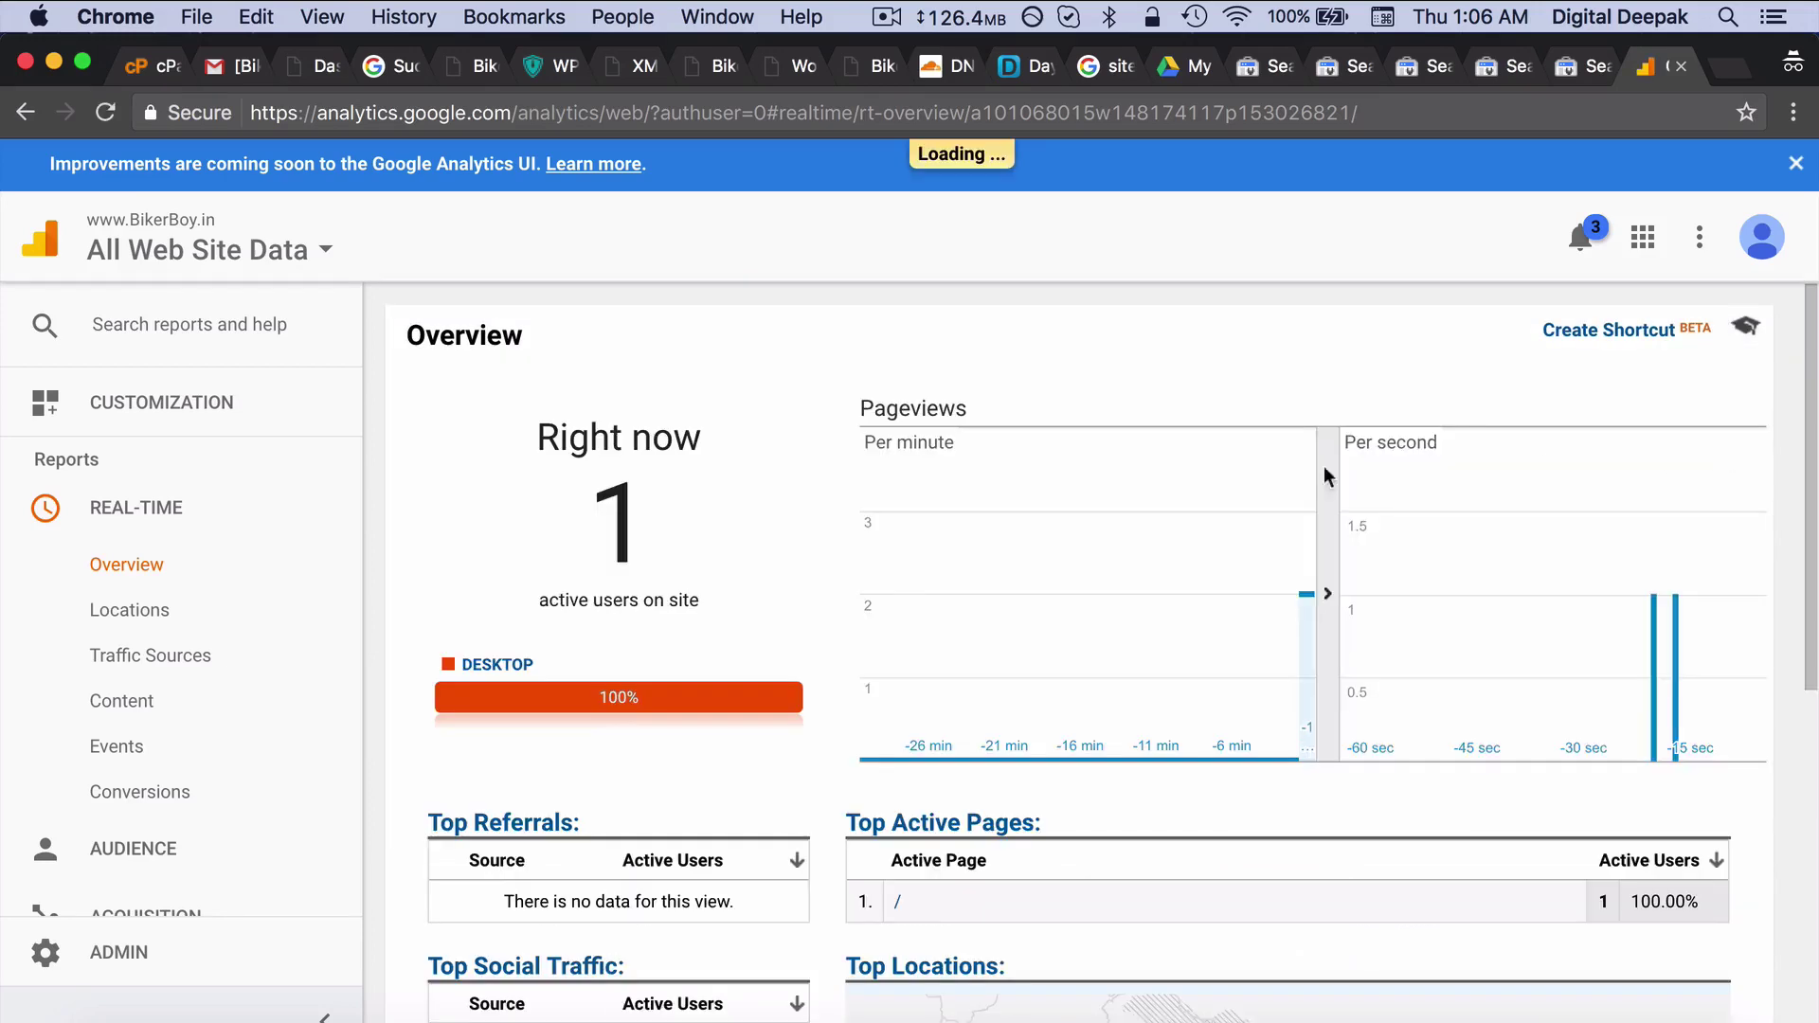
pyautogui.click(911, 640)
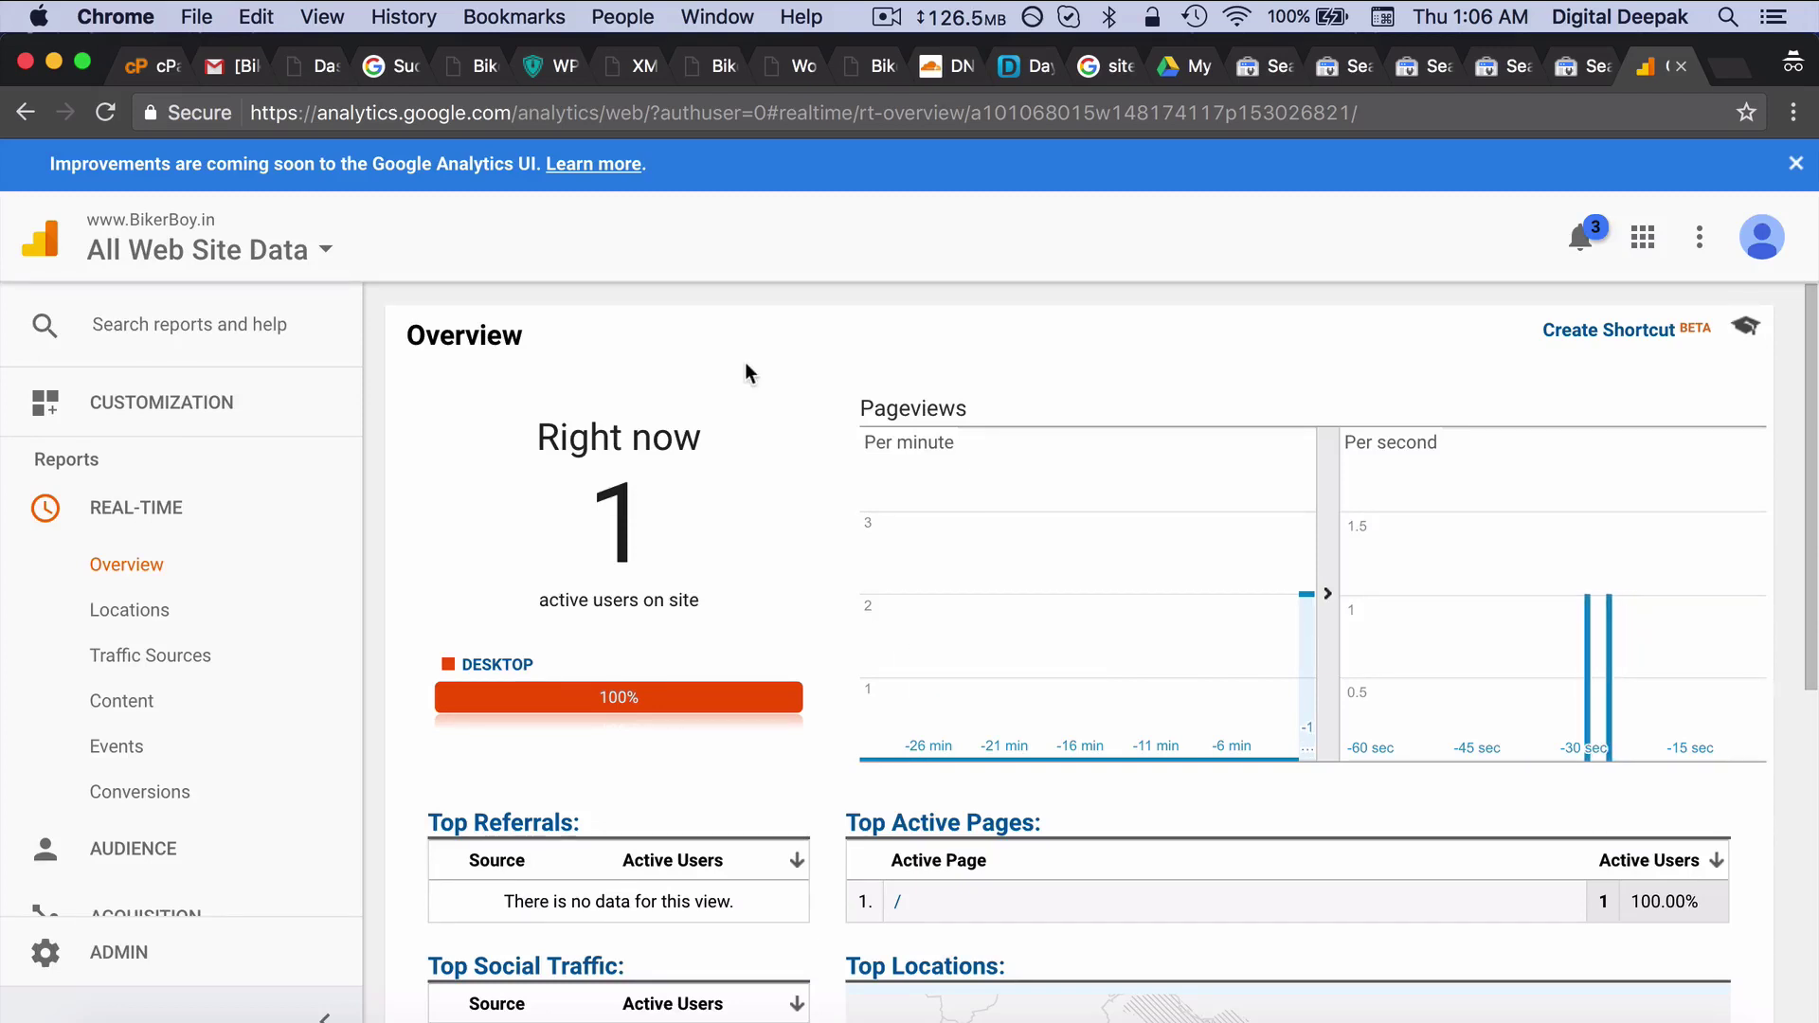
# Mark the "Create Analytics account" task as completed in the Gmail task list.
pyautogui.click(215, 71)
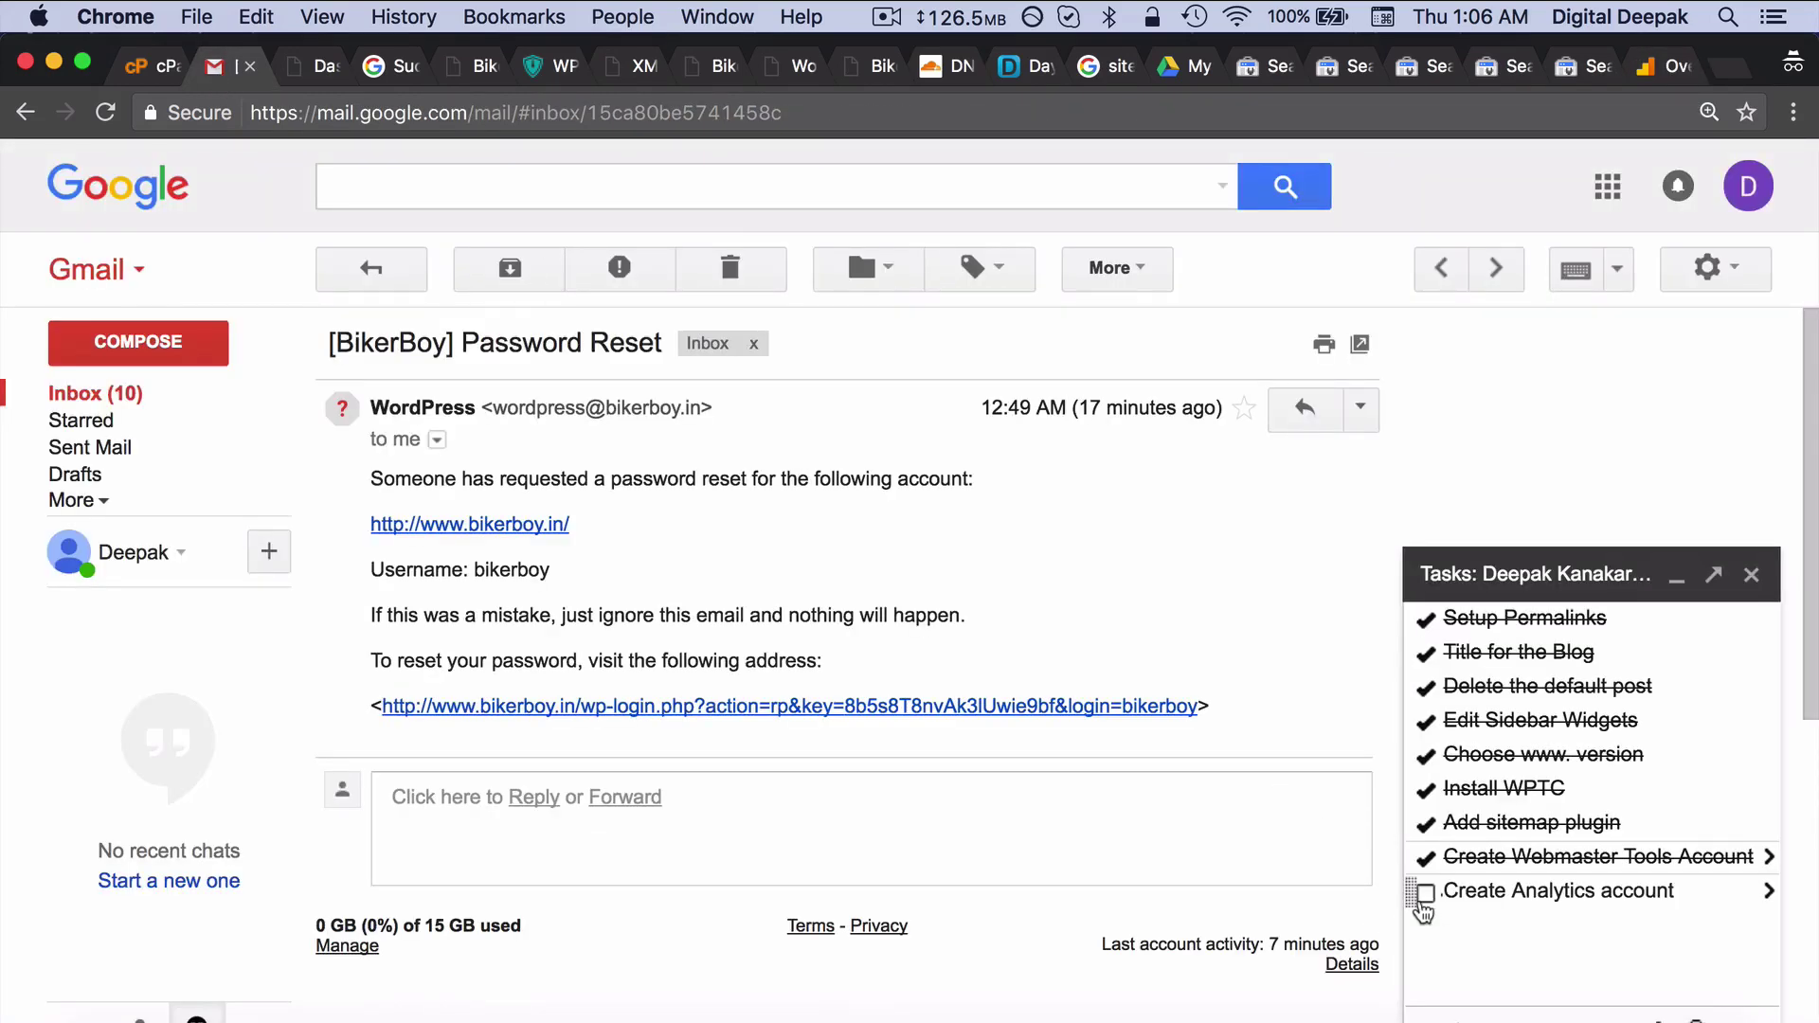
pyautogui.click(1426, 894)
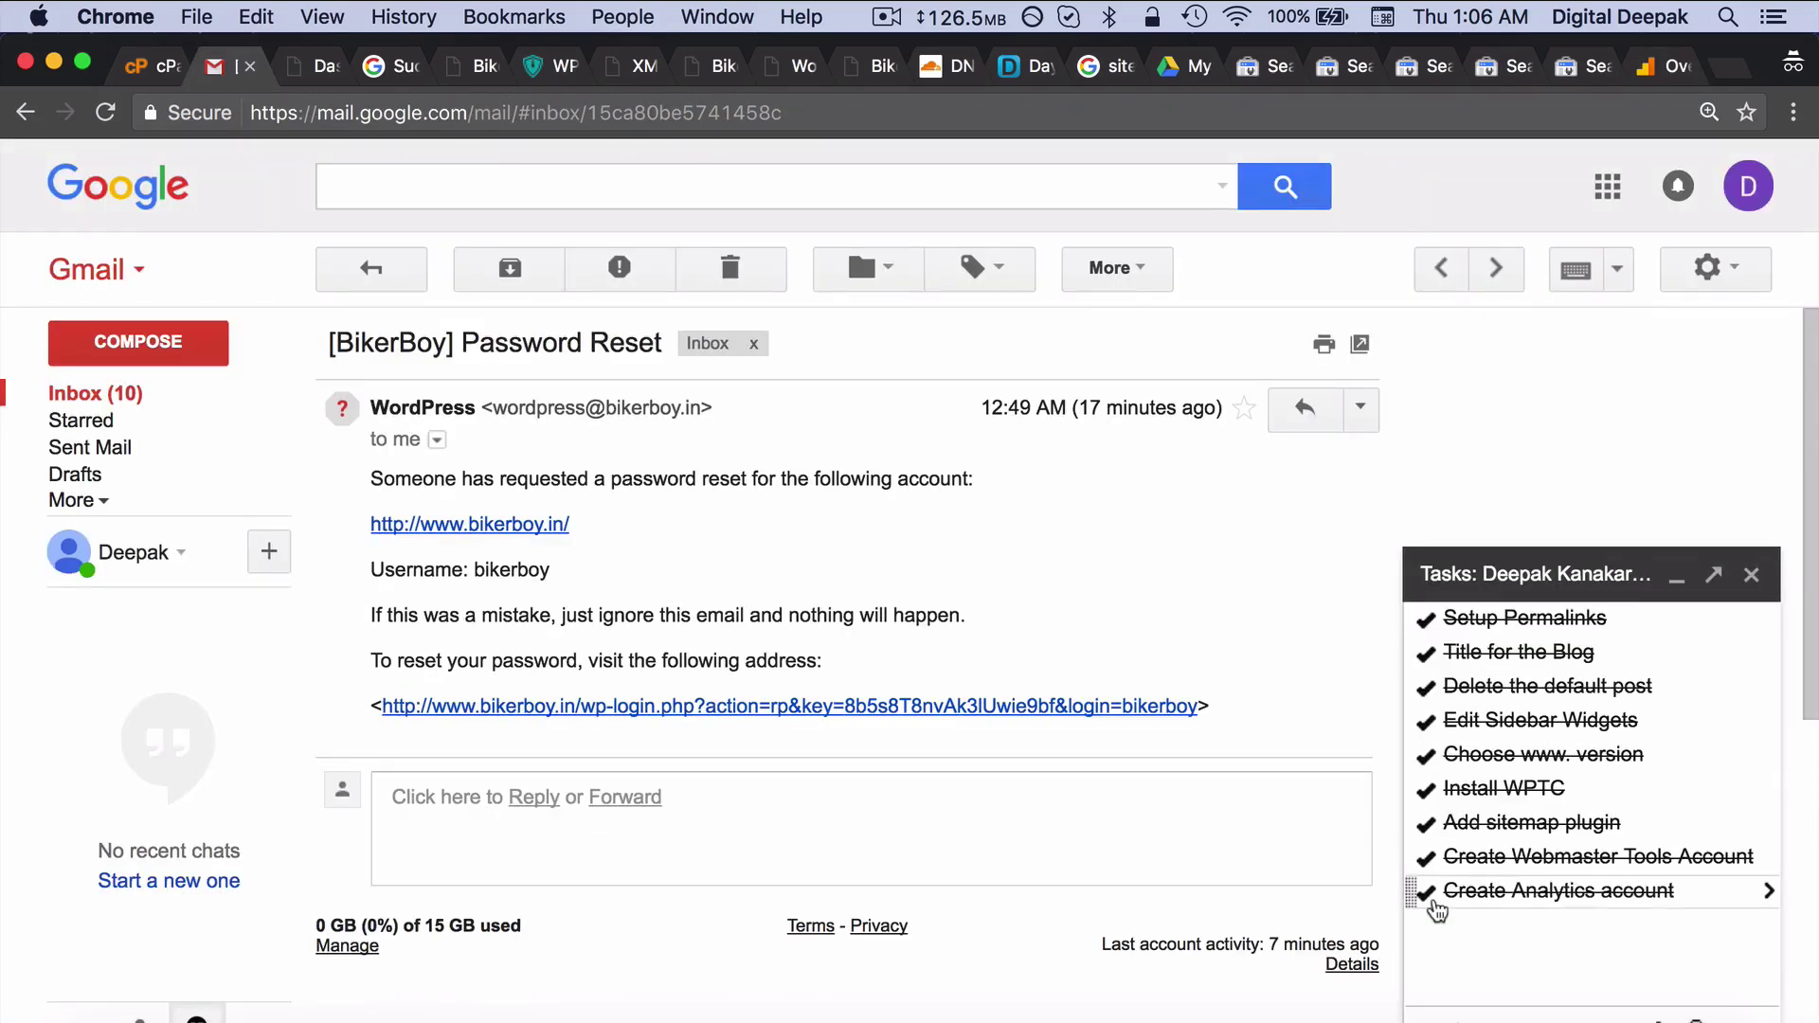